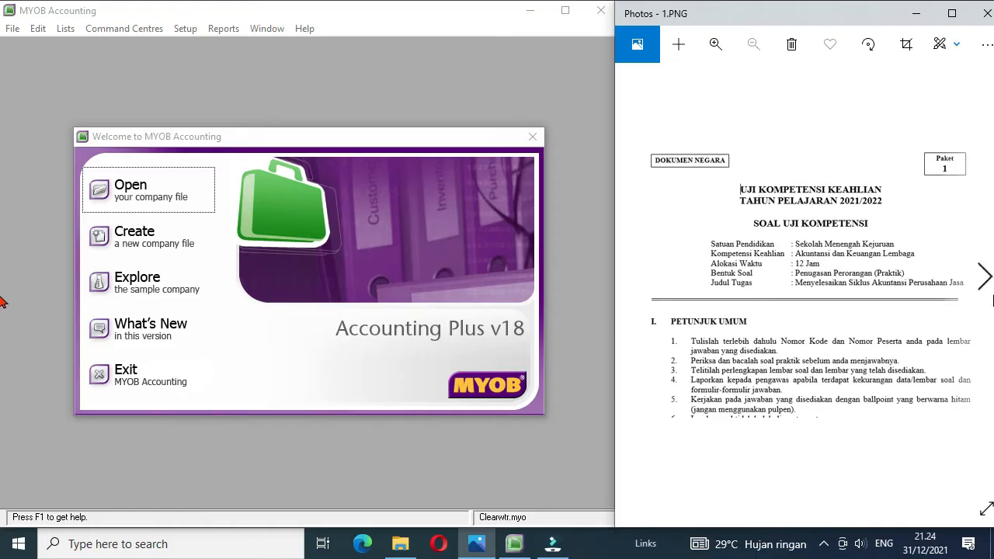
Step: Show the exam's company profile image 2.PNG and start a new company file, continuing to the company information
click(987, 276)
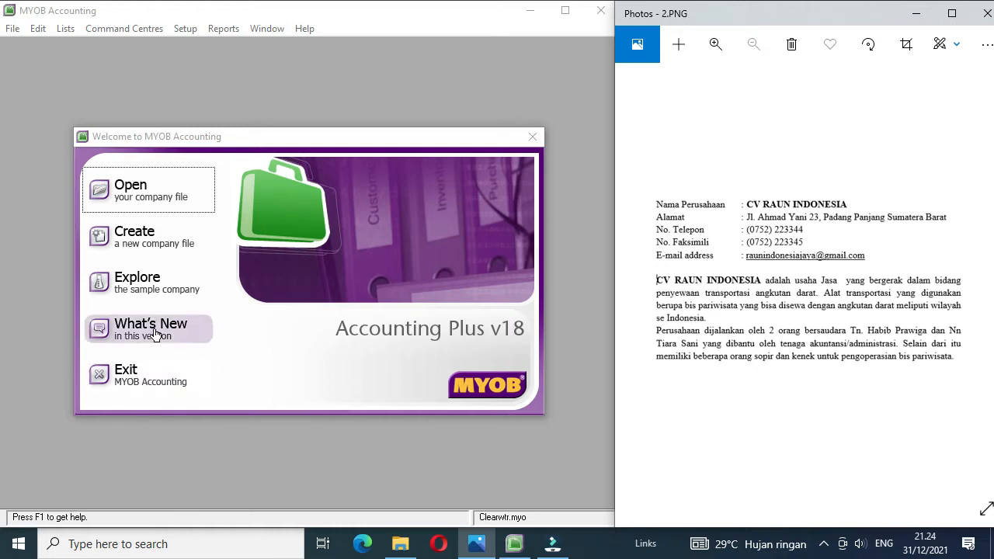
click(130, 253)
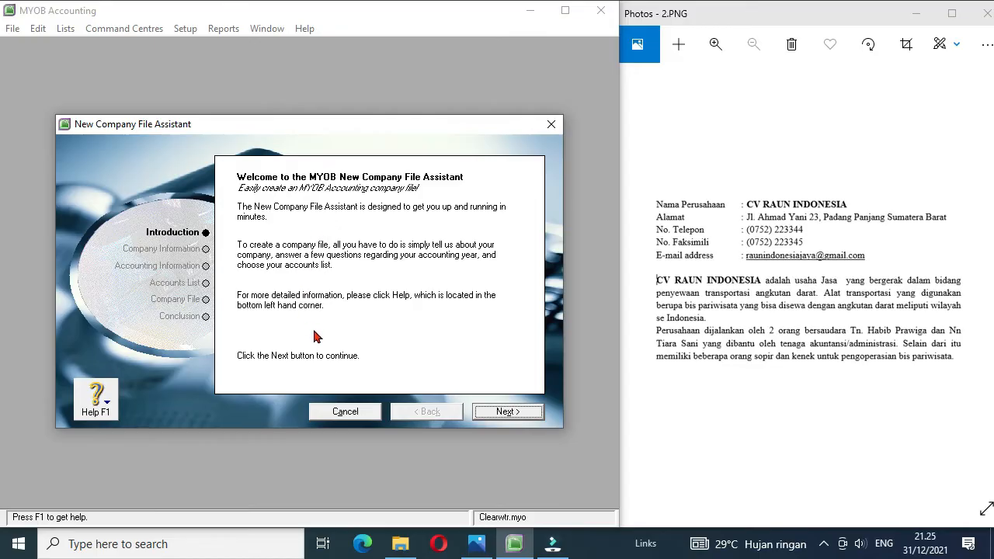
click(491, 412)
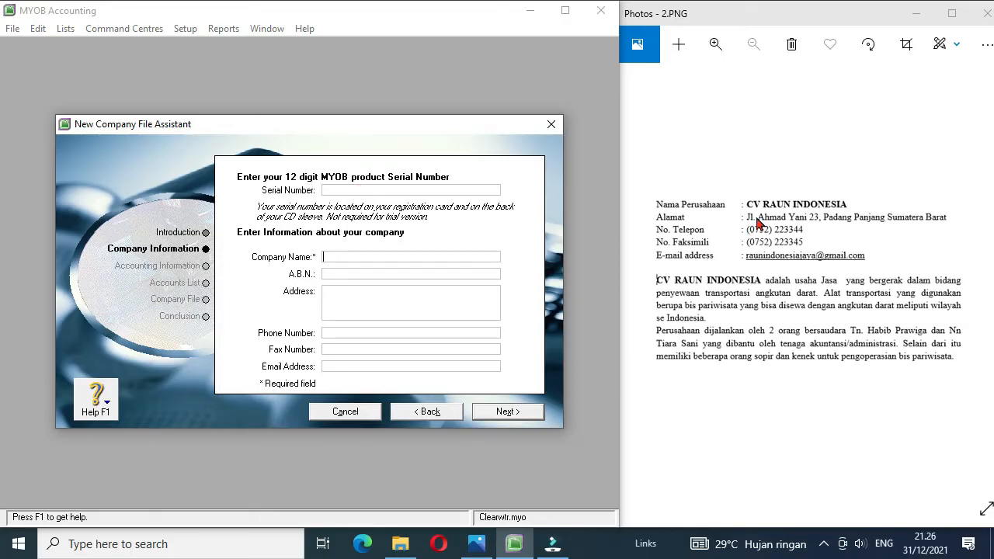
Step: Enter CV RAUN INDONESIA as the company name and fill in the company's street address from the exam sheet
text(CV RAUN INDONESIA)
click(348, 292)
Step: Fill in the company's phone number, fax number and email address from the exam sheet, and continue to the accounting information
click(344, 333)
click(355, 350)
click(343, 366)
text(RAUN)
key(BackSpace)
key(BackSpace)
key(BackSpace)
key(BackSpace)
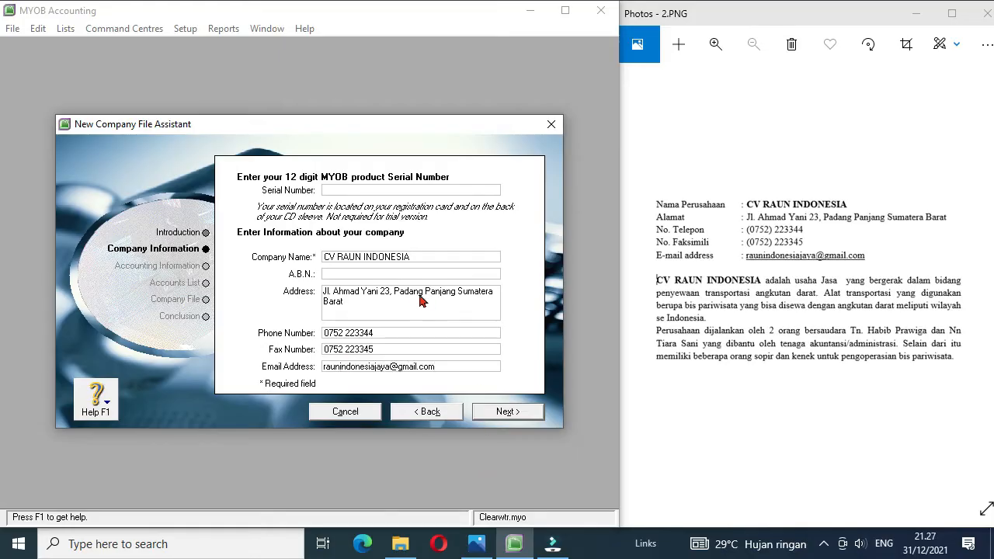
click(497, 414)
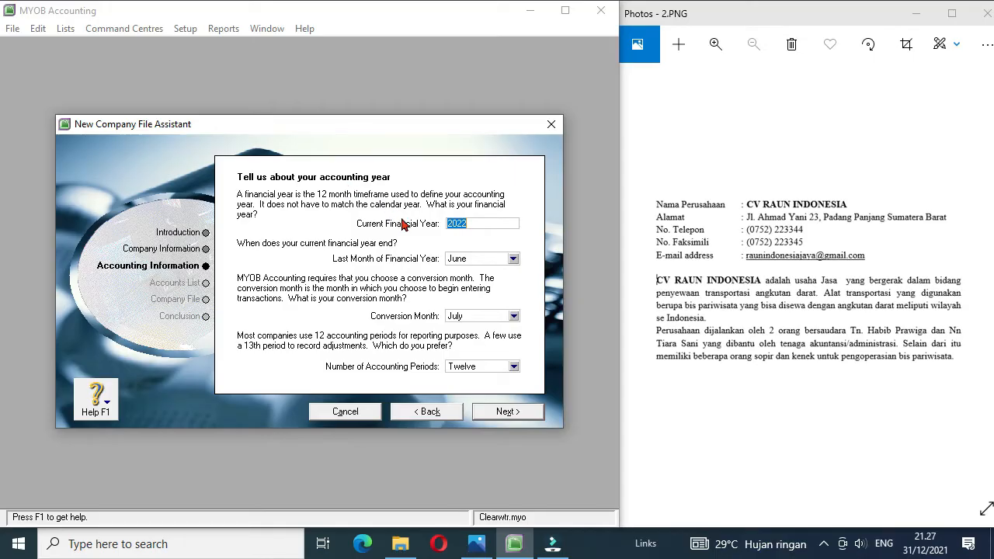
Step: Set the financial year to 2021, its last month and the conversion month to December, and the accounting periods to Twelve
click(466, 224)
key(BackSpace)
click(513, 260)
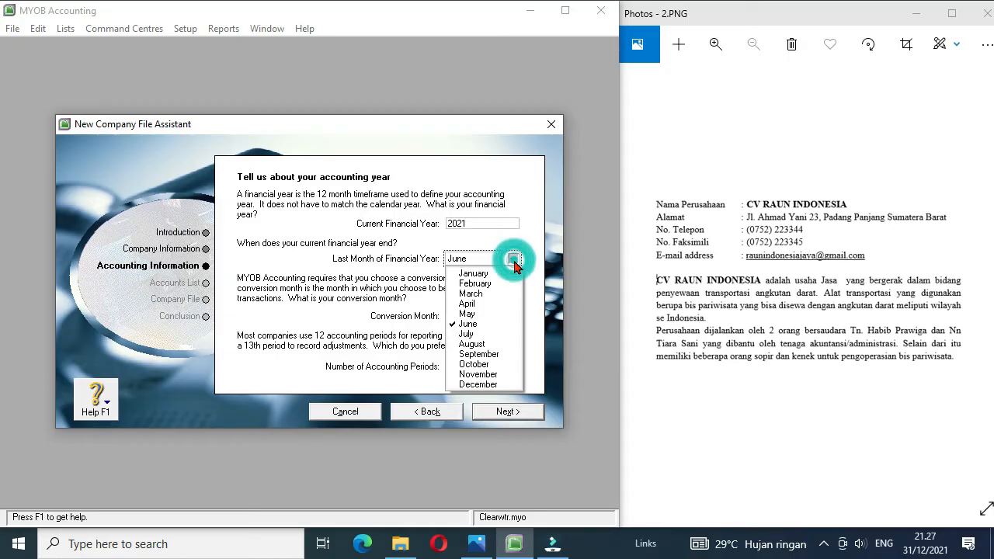
click(490, 384)
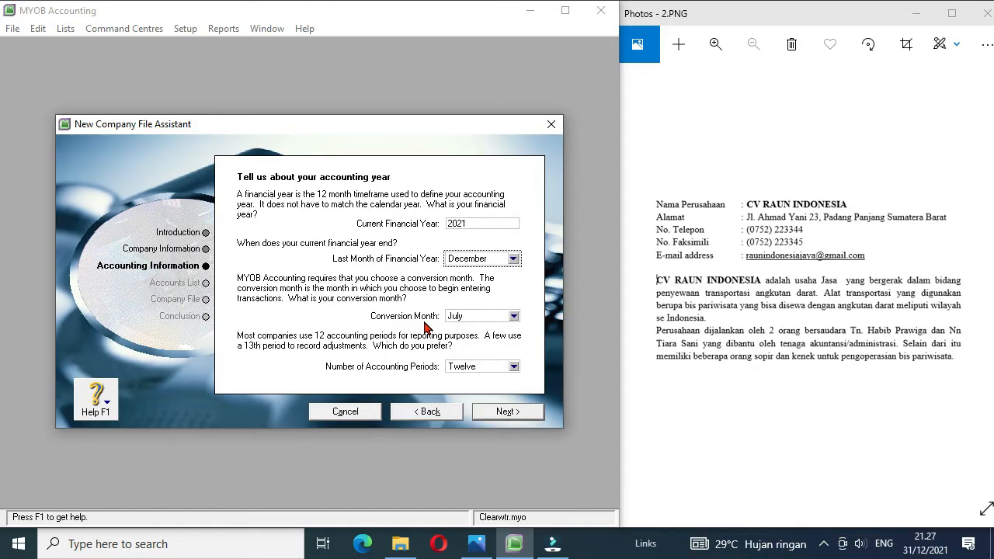
click(513, 316)
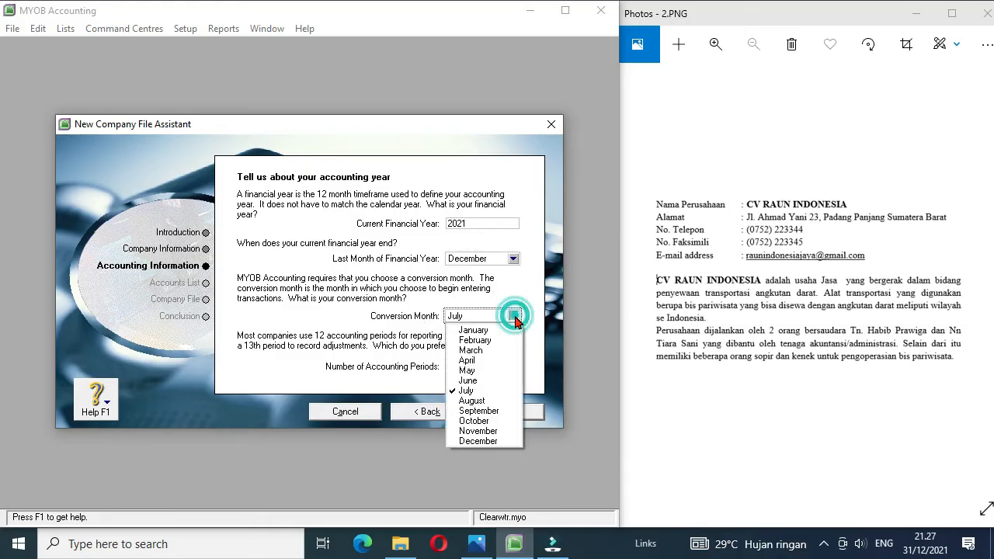
click(481, 441)
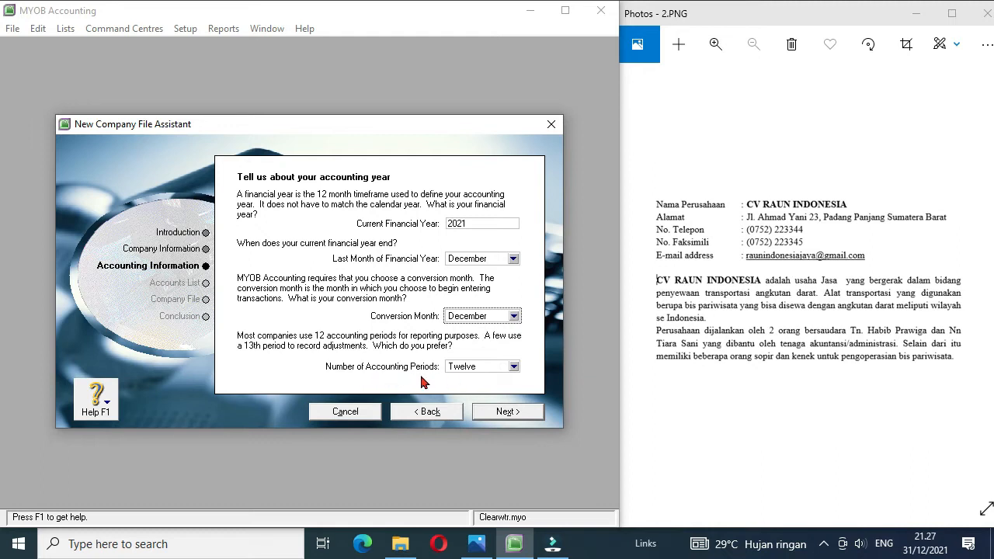
click(513, 368)
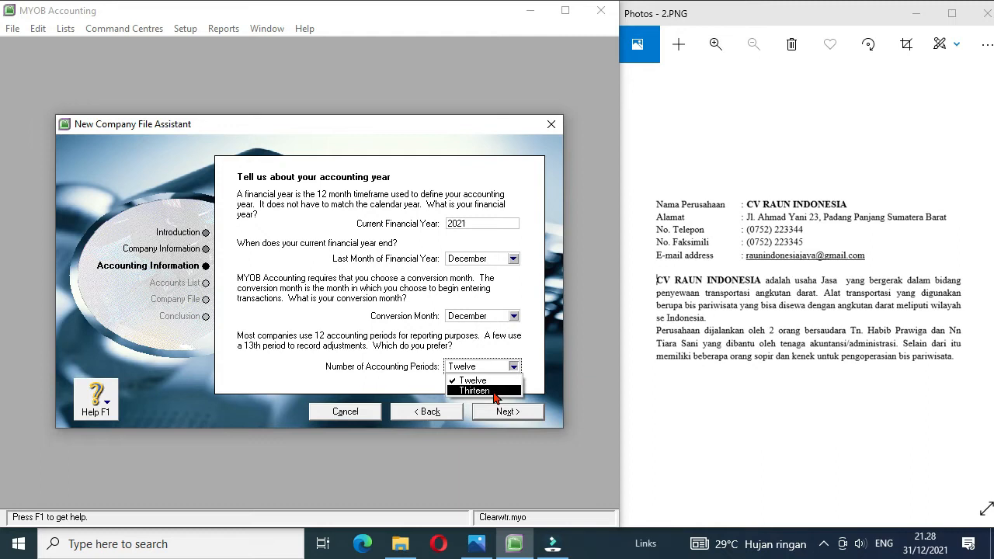
click(479, 383)
click(503, 416)
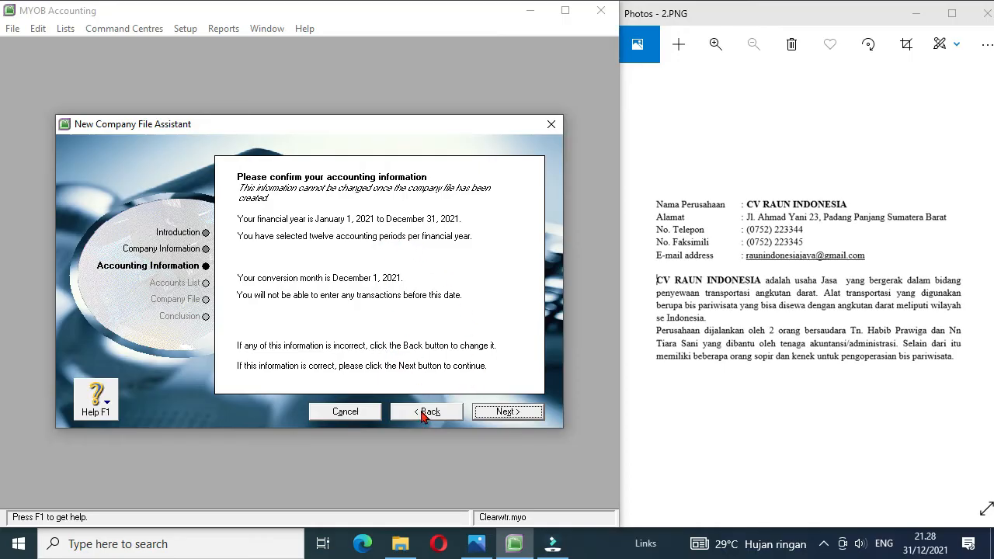
Step: Confirm the accounting information and choose to import a list of accounts provided by the accountant
click(503, 416)
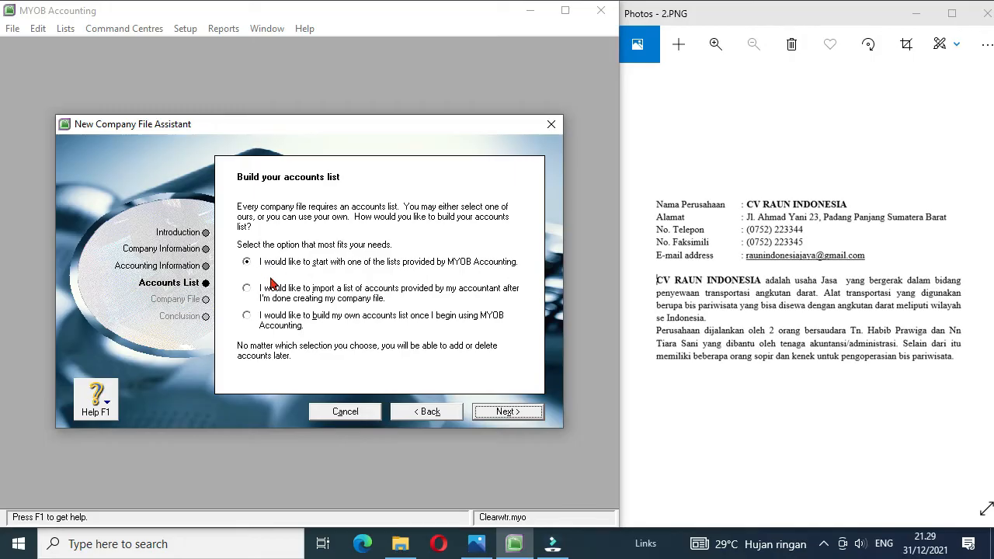
click(249, 289)
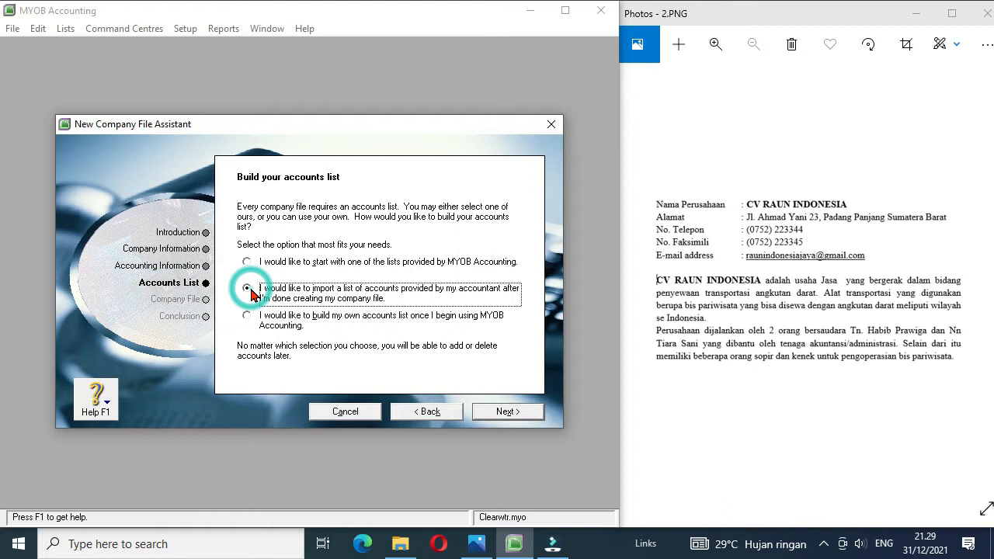
click(495, 410)
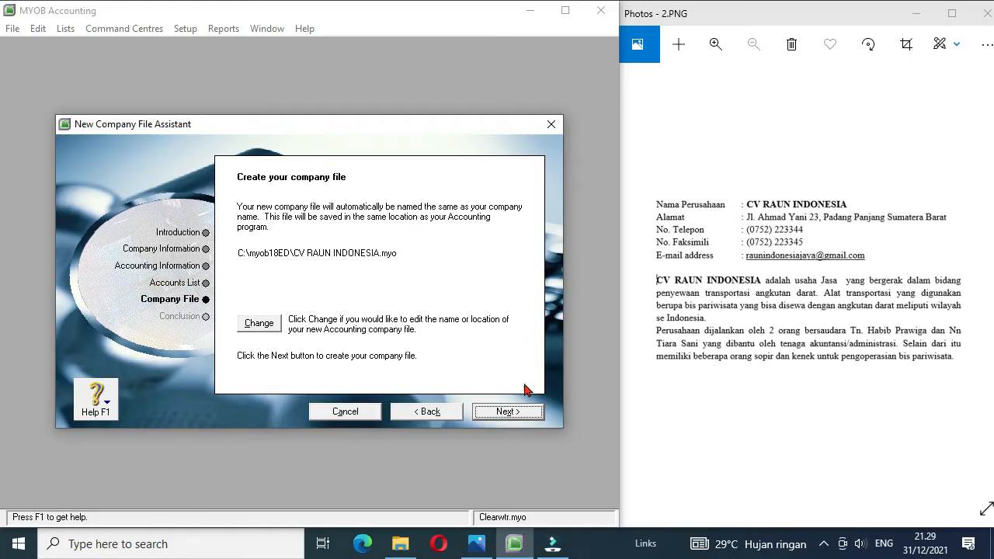
Step: Change the company file's location to the TRANSAKSI PAKET 1 folder on drive E: and create the file
click(262, 326)
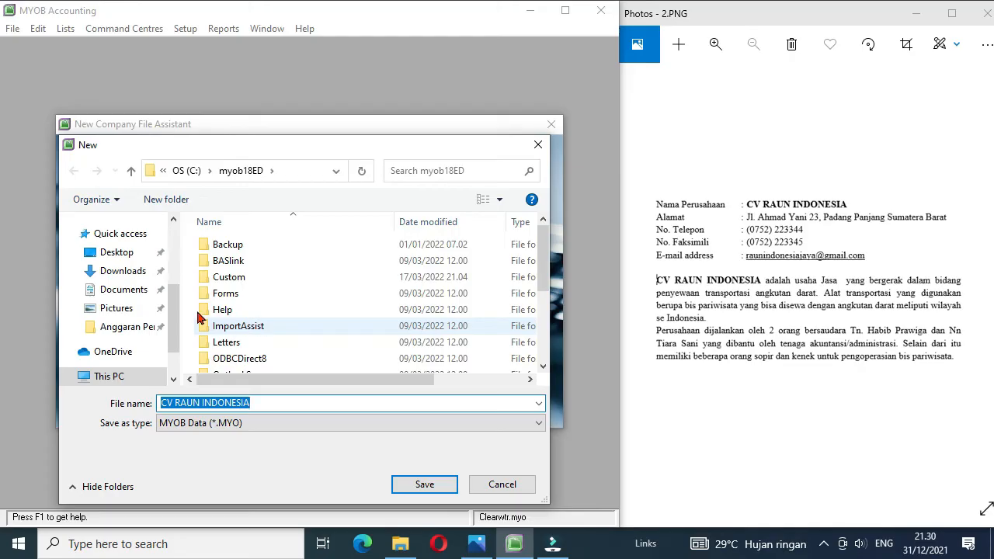
drag(176, 301, 177, 327)
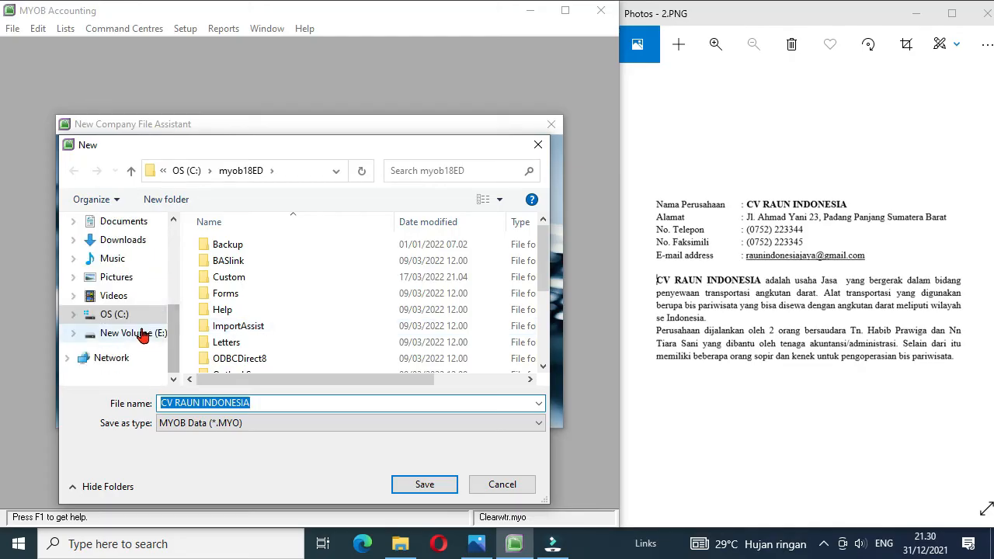
click(142, 333)
double_click(258, 346)
click(420, 485)
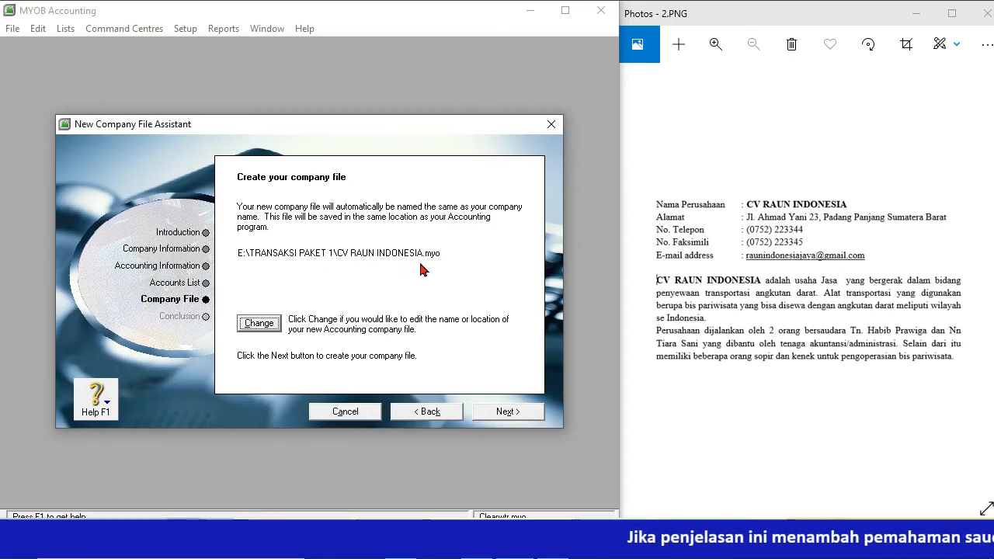
click(503, 414)
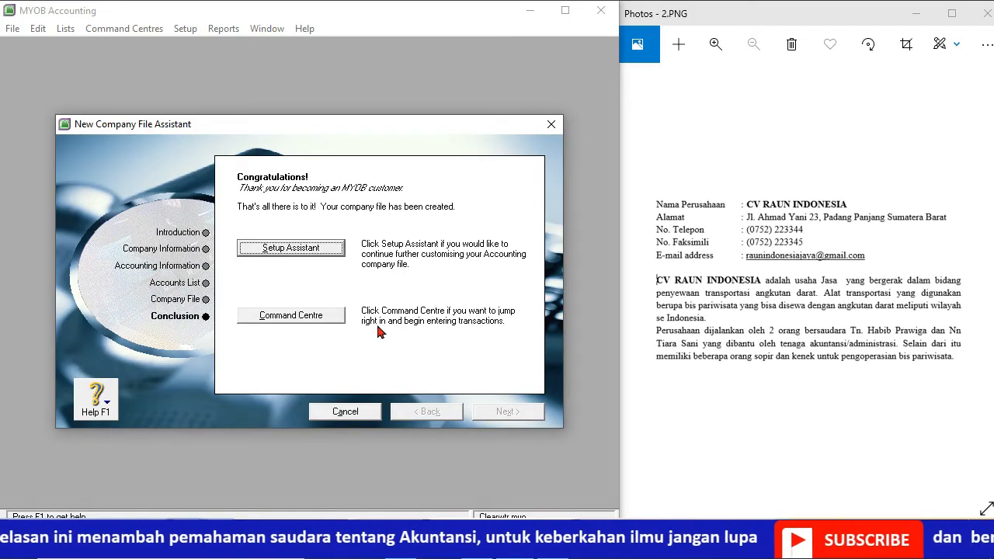
Step: Show the exam's account list in 3.PNG and open the new company's Accounts List at its asset accounts
click(285, 317)
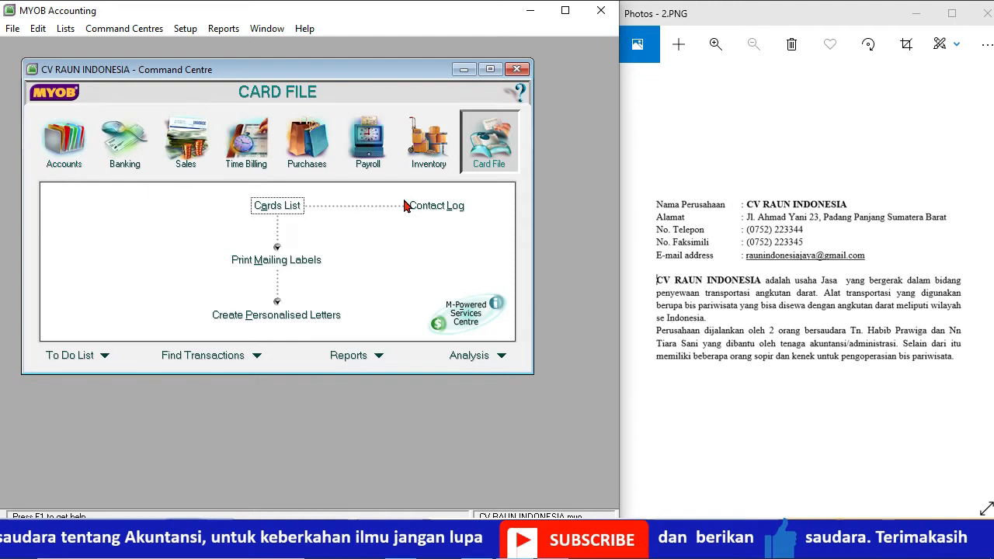
click(984, 278)
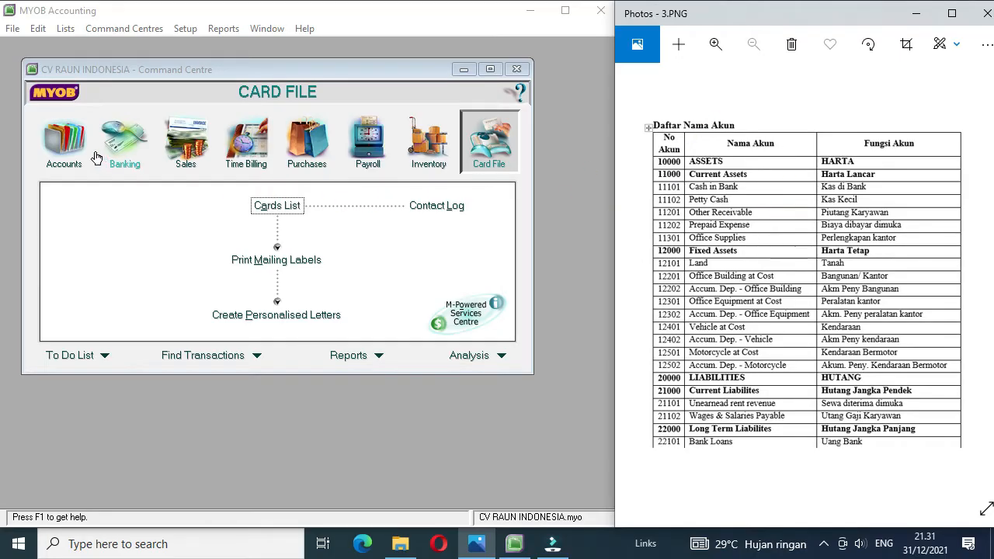
click(67, 147)
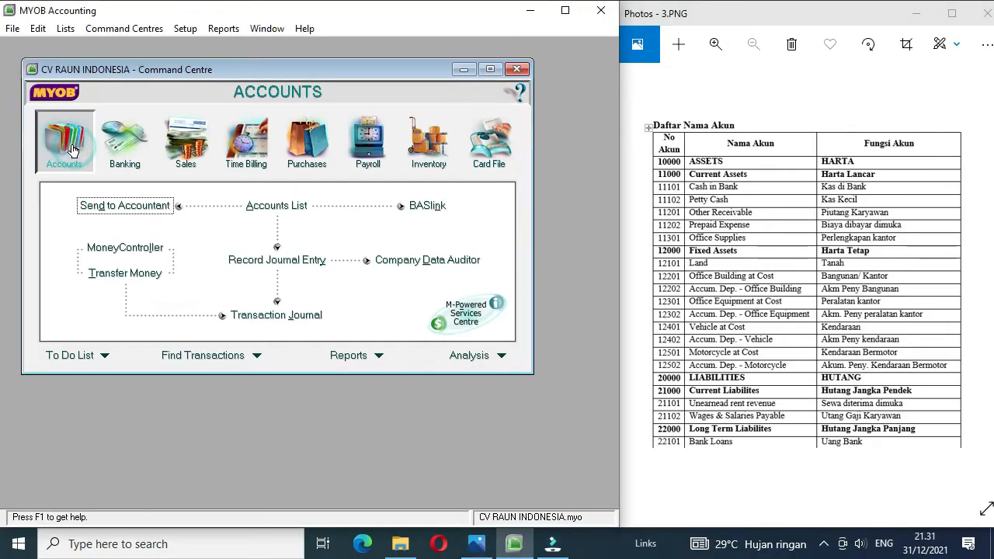
click(263, 208)
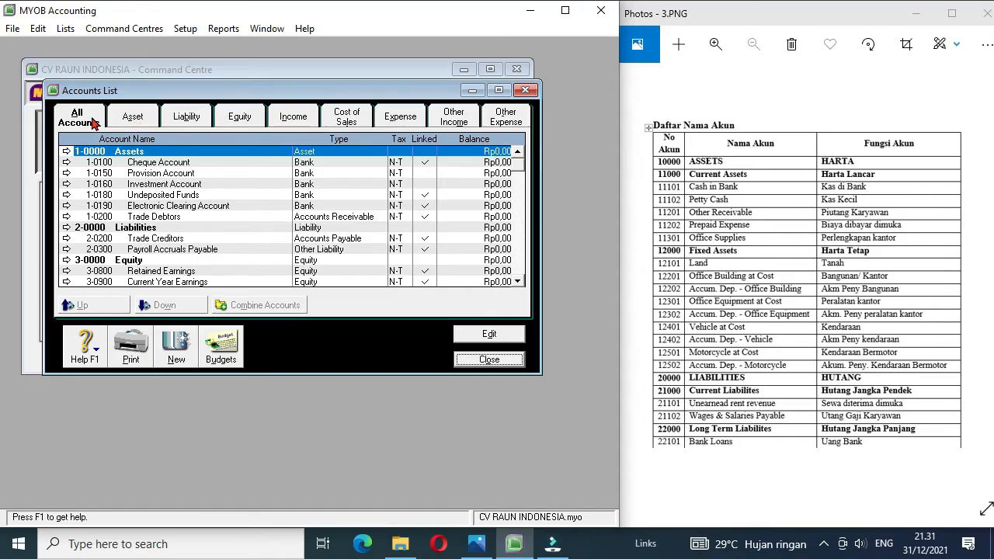
click(134, 120)
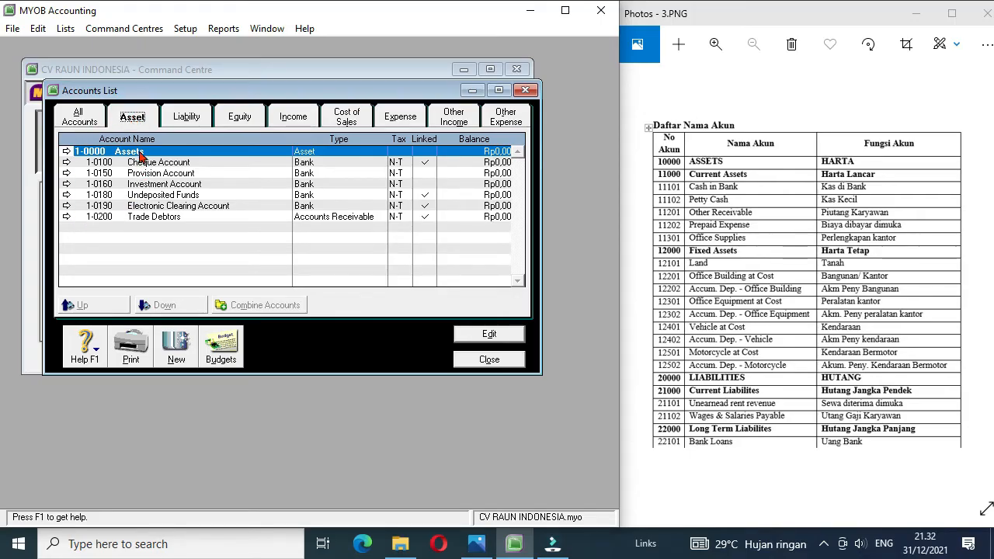
click(180, 124)
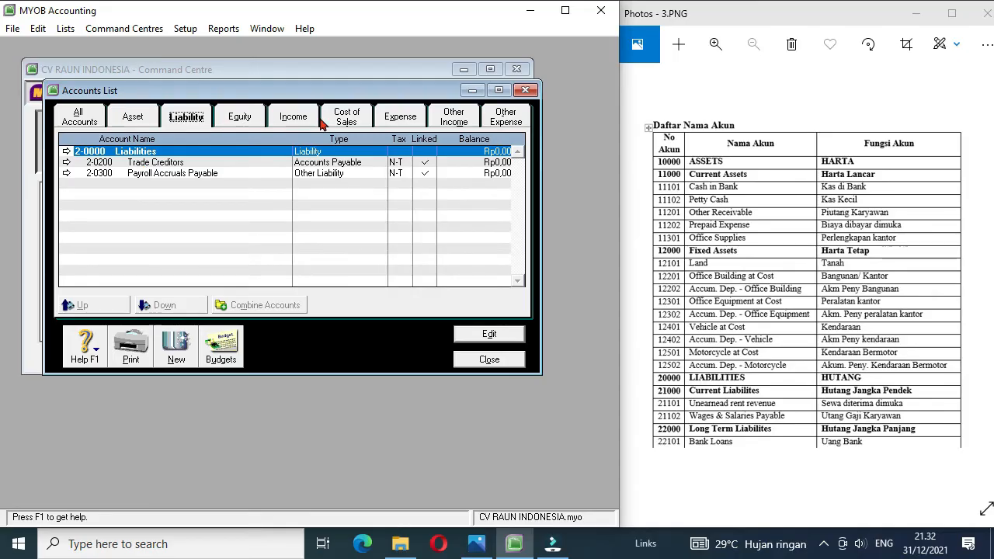
click(133, 121)
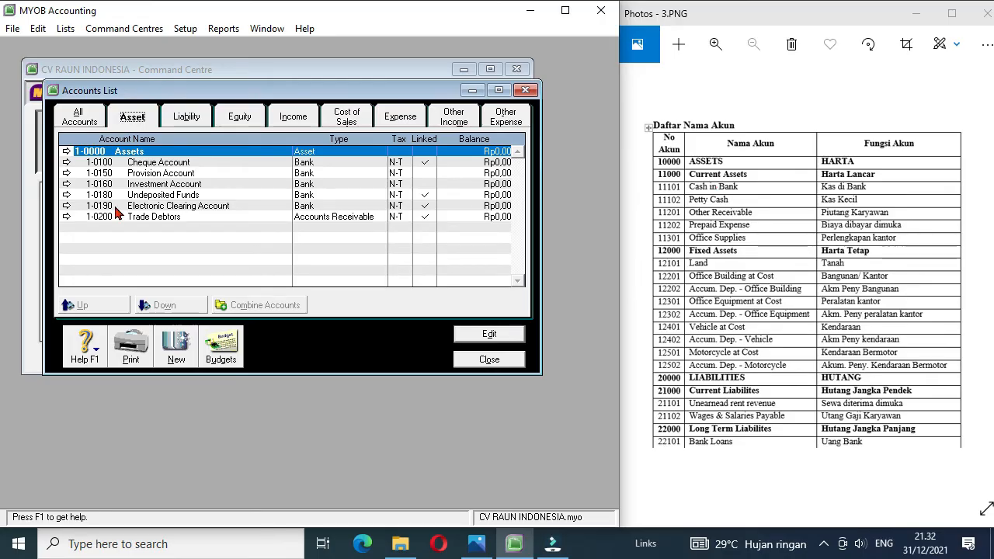
Step: Create an asset header account numbered 1-1000 and named Current Assets
click(175, 356)
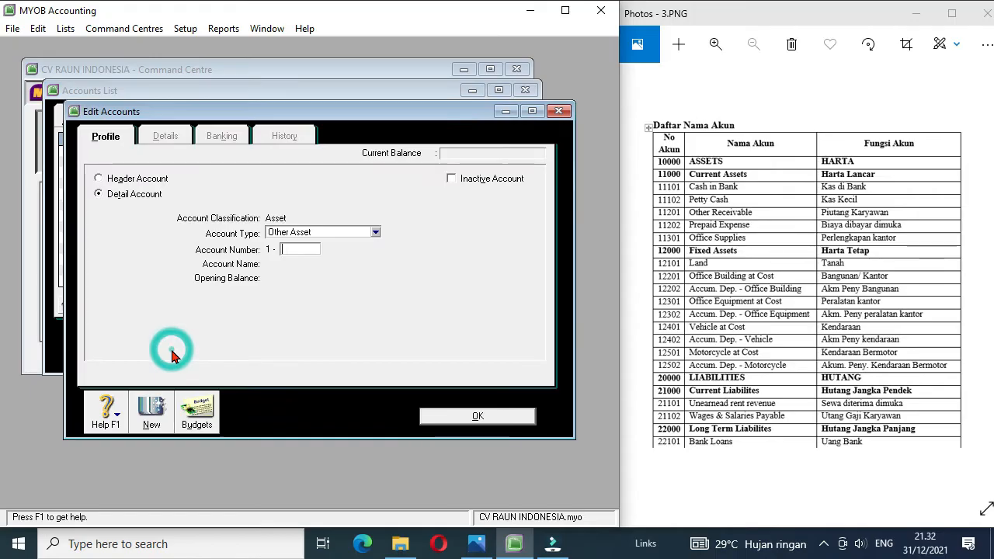
click(118, 179)
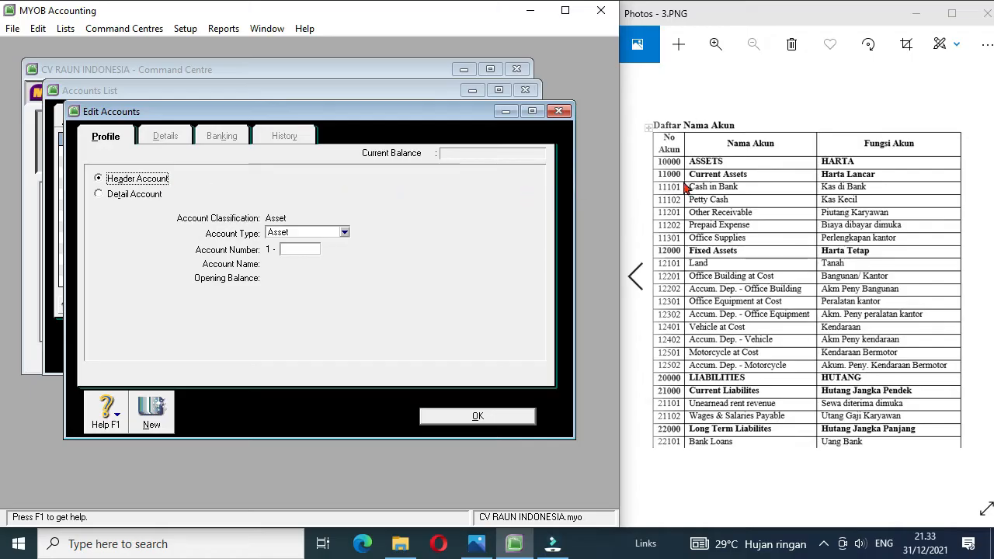
click(144, 194)
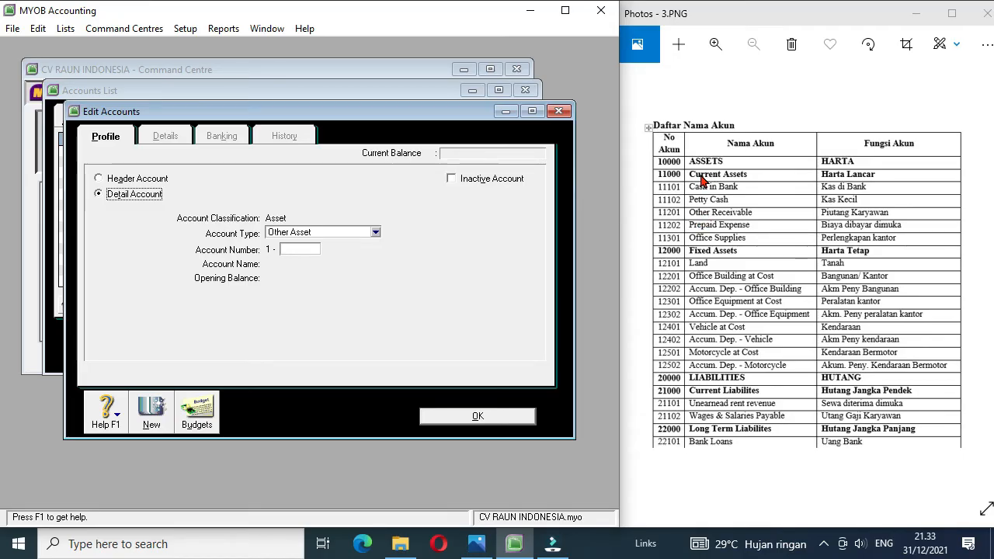
click(137, 180)
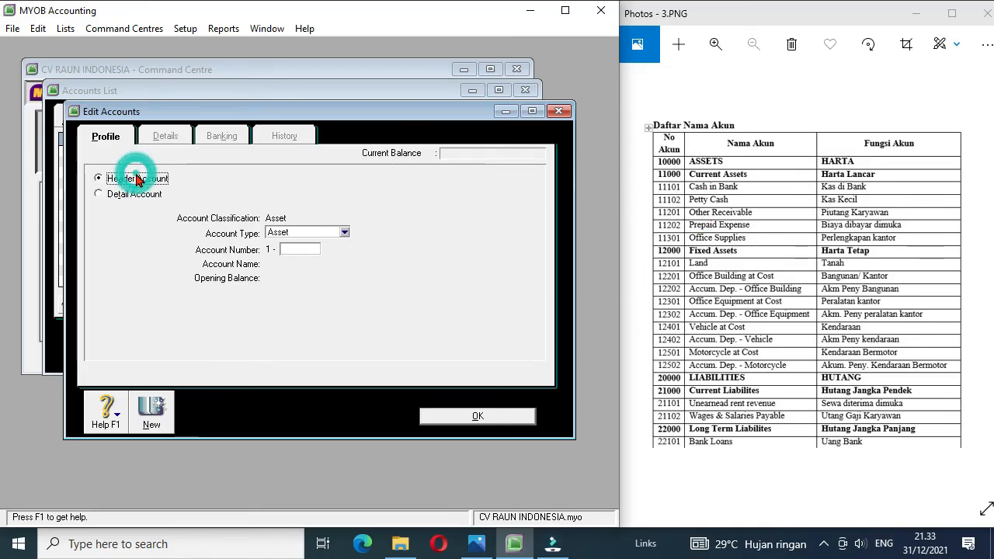
click(293, 248)
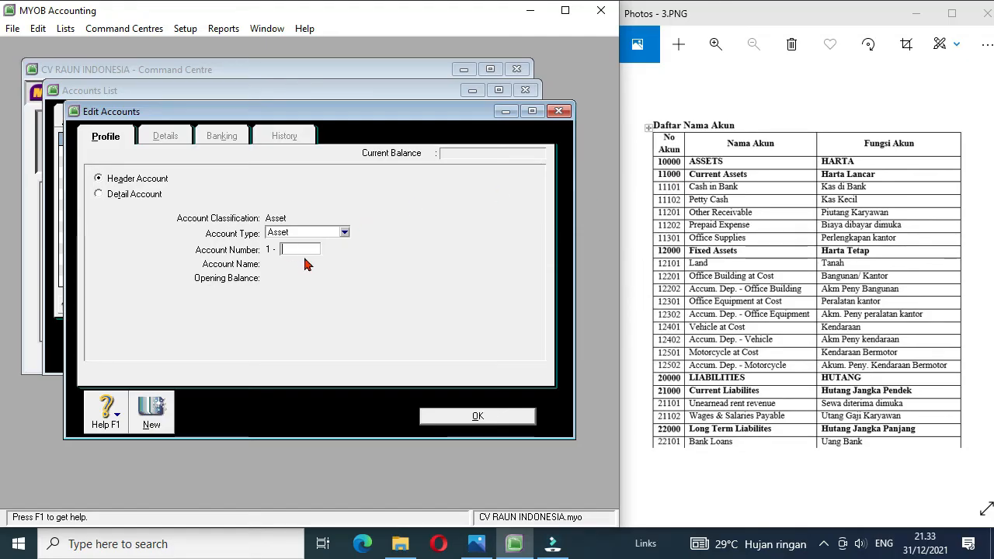
text(1000)
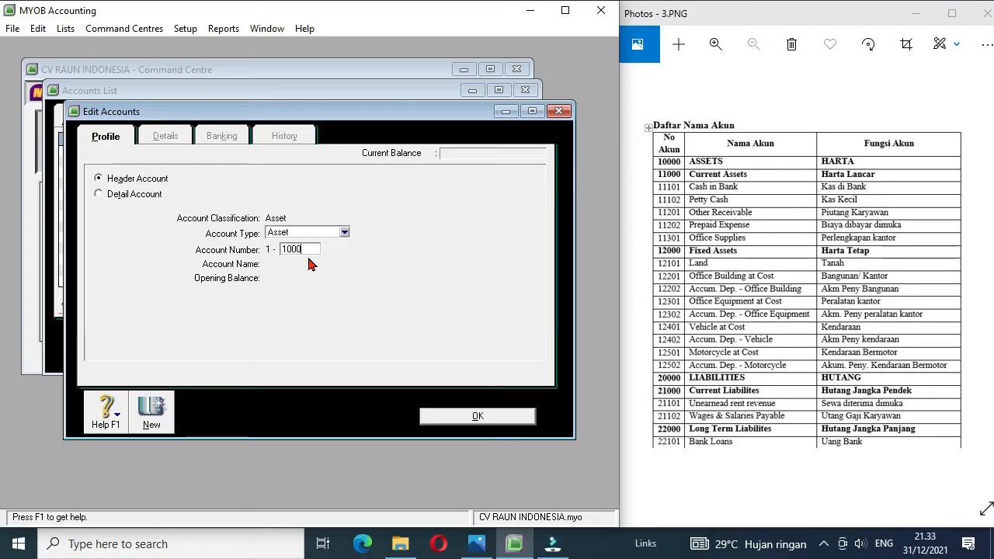
key(Tab)
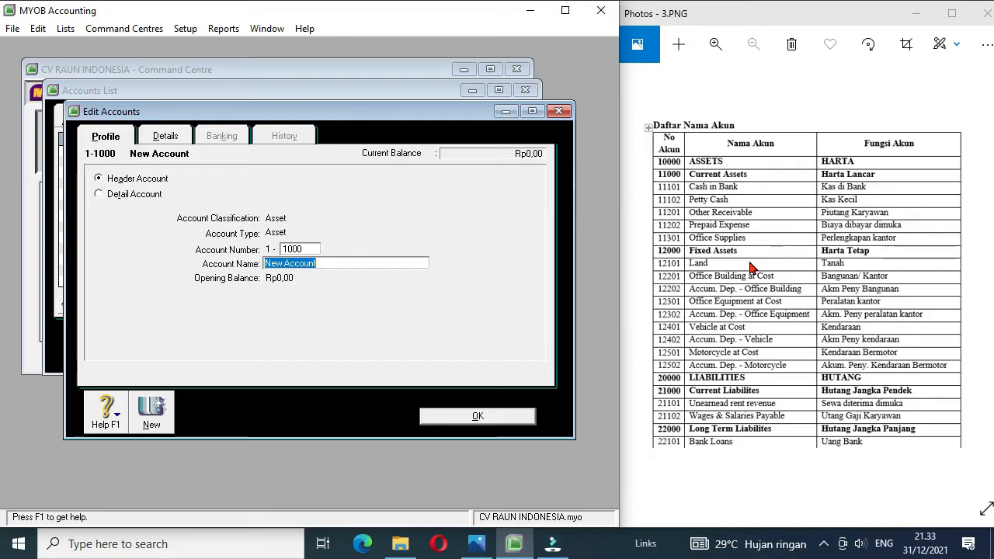
text(Current Assets)
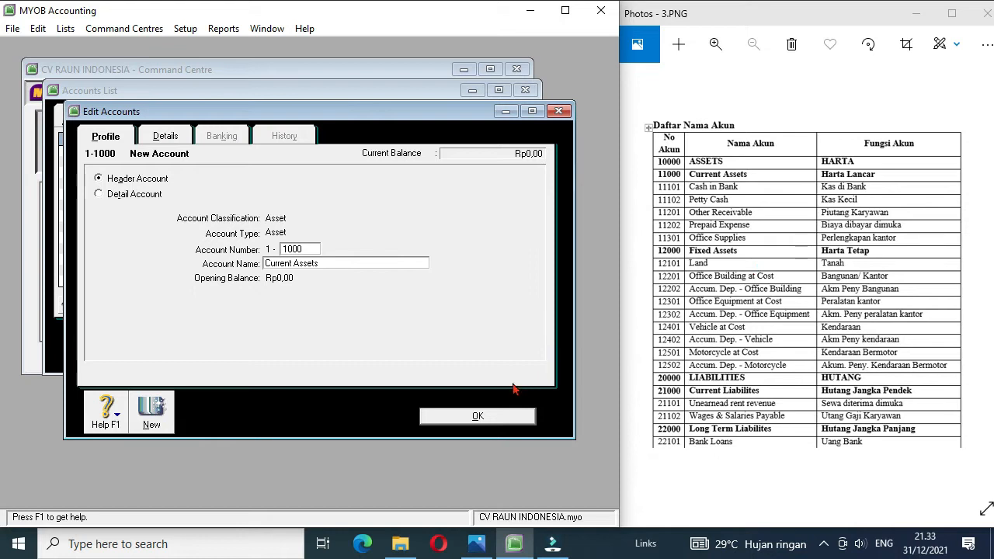
click(469, 416)
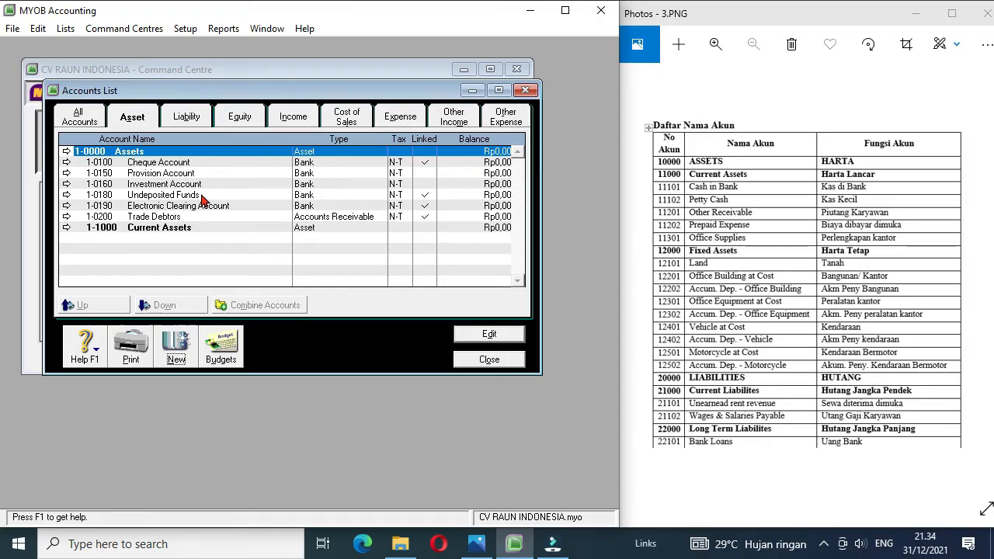
Step: Renumber the Cheque Account as 1-1101 and rename it Cash in Bank
click(67, 164)
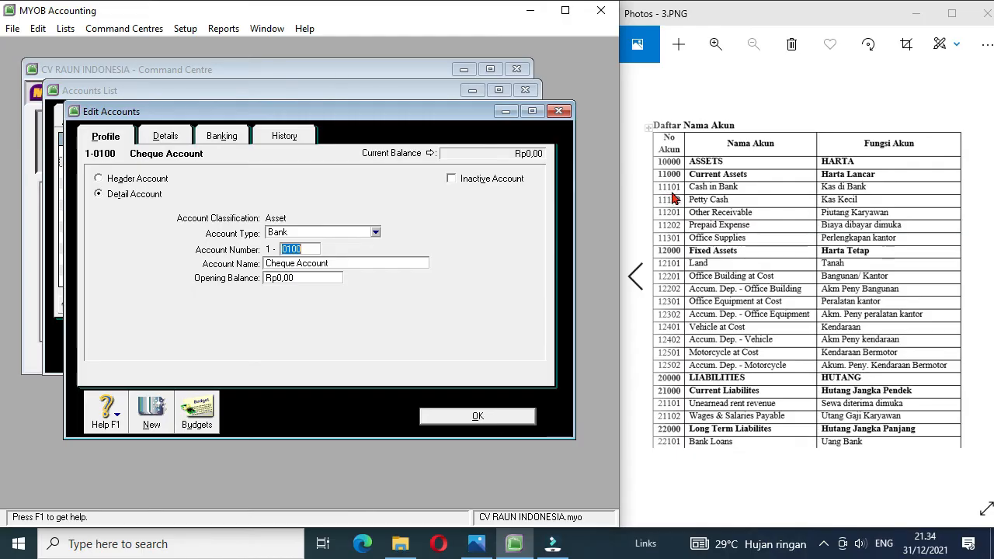
text(1101)
key(Tab)
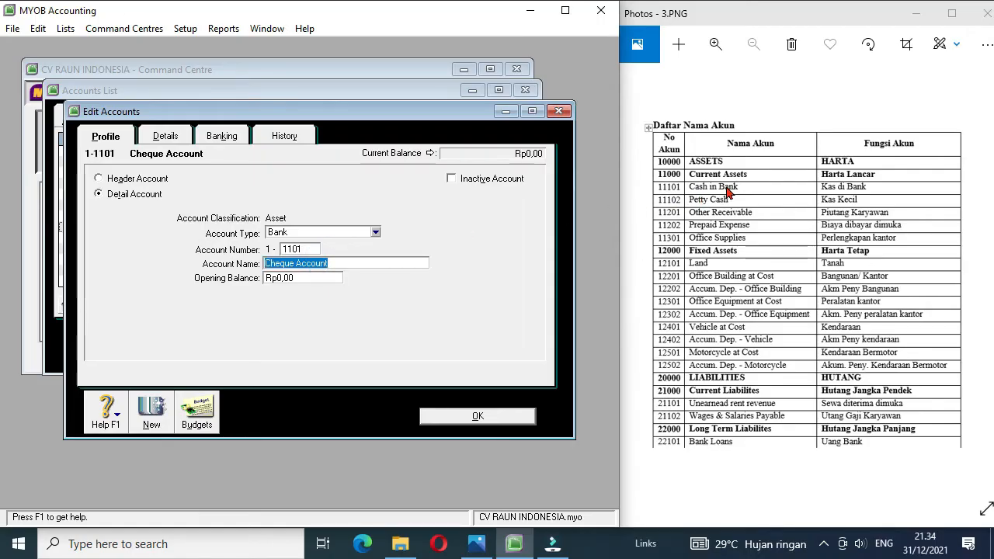
text(Cash in Bank)
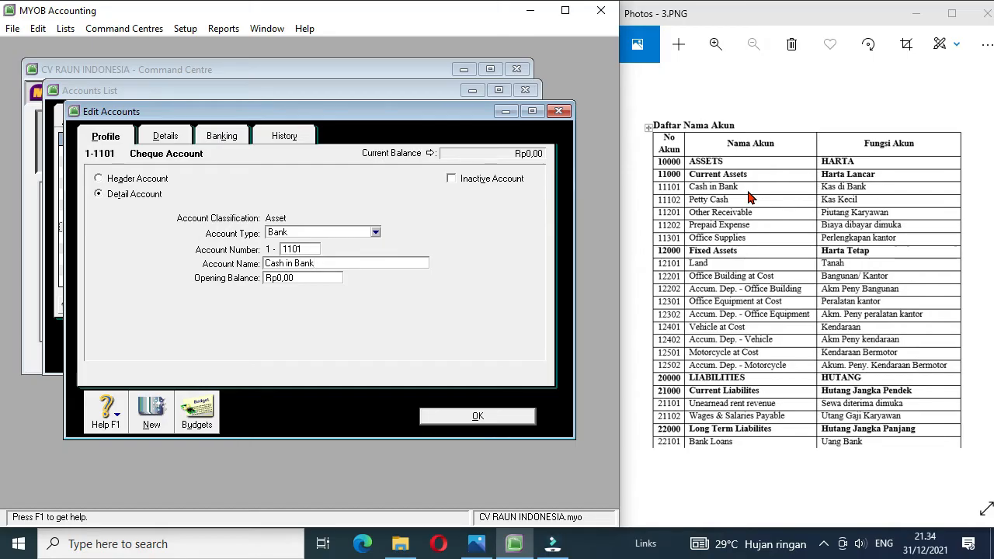
click(470, 416)
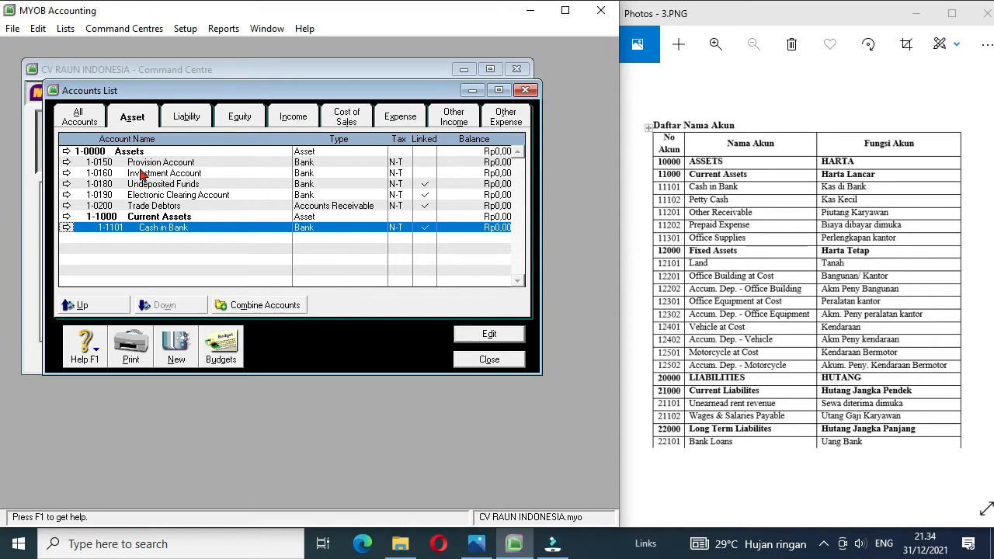
Step: Renumber the Provision Account as 1-1102 and rename it Petty Cash
click(65, 163)
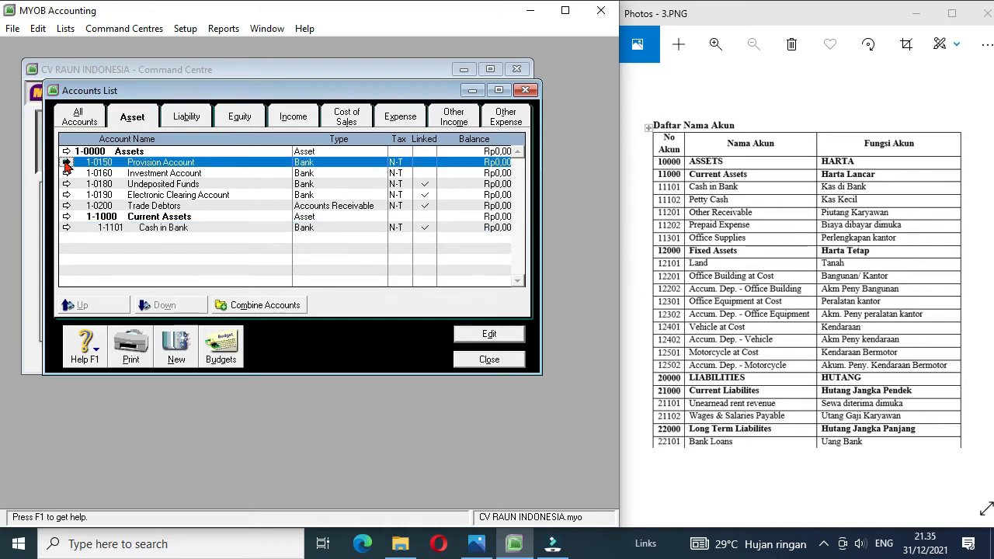
click(65, 163)
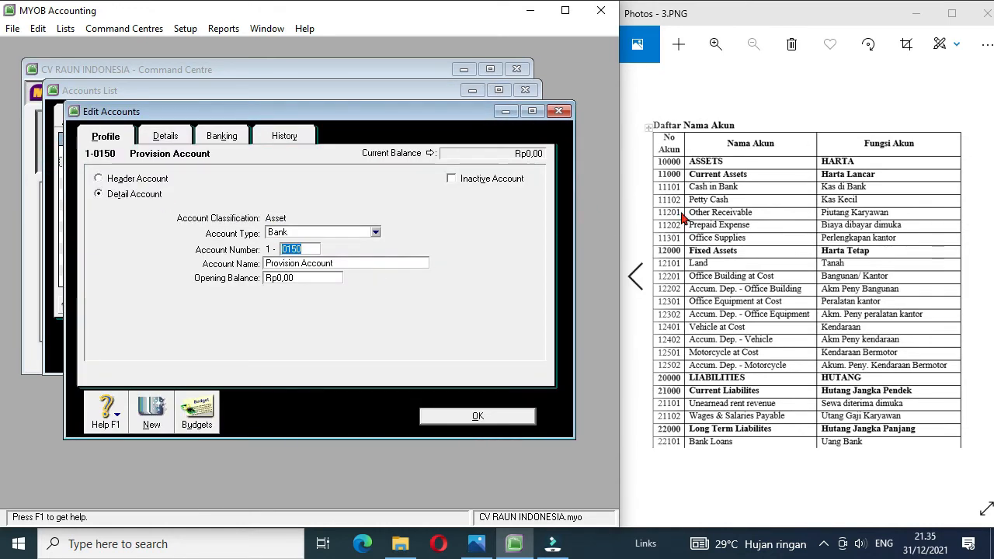
text(1102)
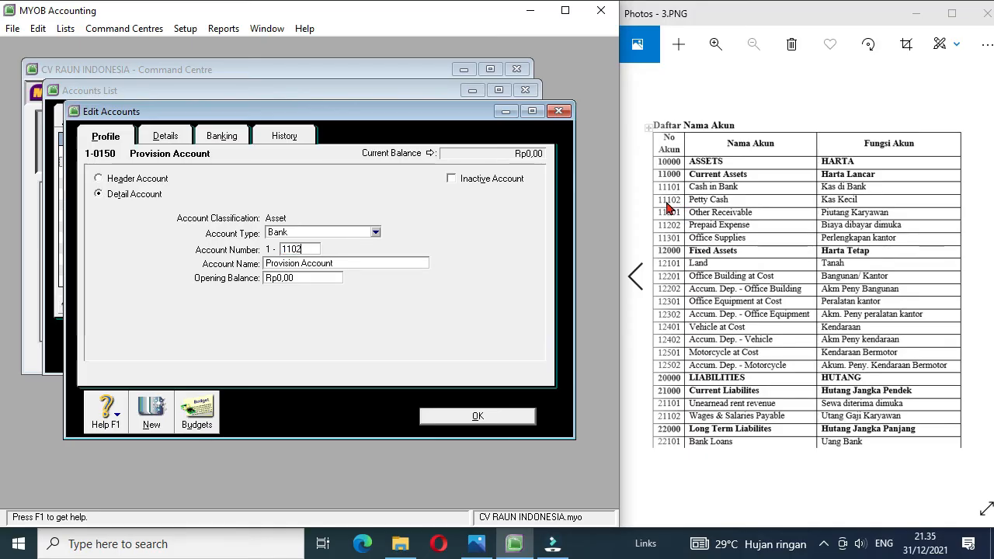
click(334, 263)
text(Petty Cash)
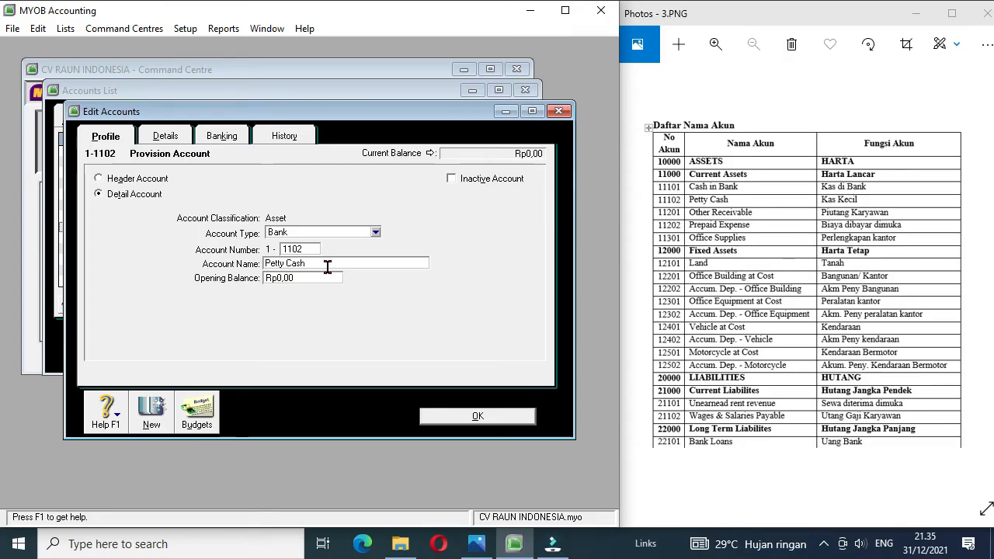
click(460, 417)
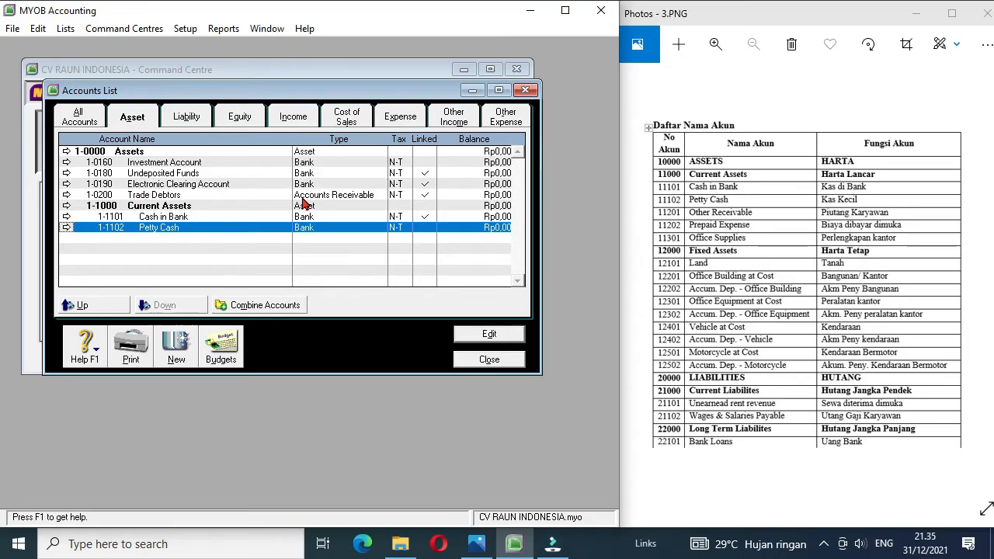
Step: Renumber the Trade Debtors account as 1-1201 and rename it Other Receivable
click(66, 195)
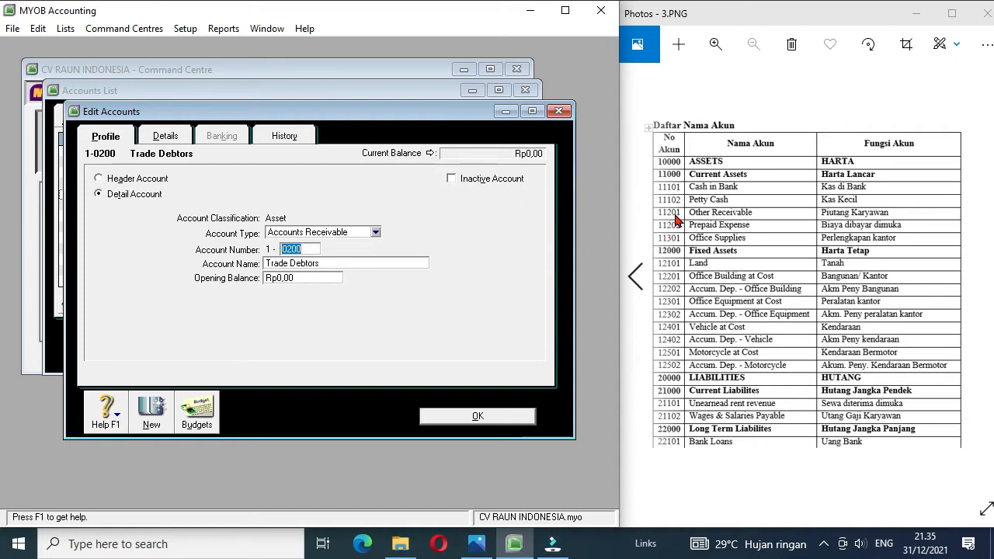
text(1201)
click(324, 263)
text(Other)
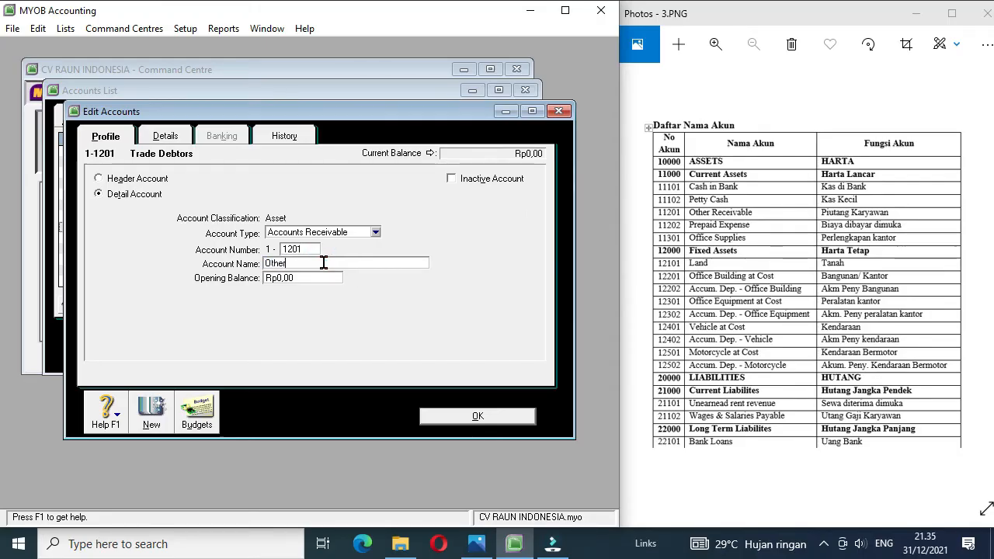
text( Receivable)
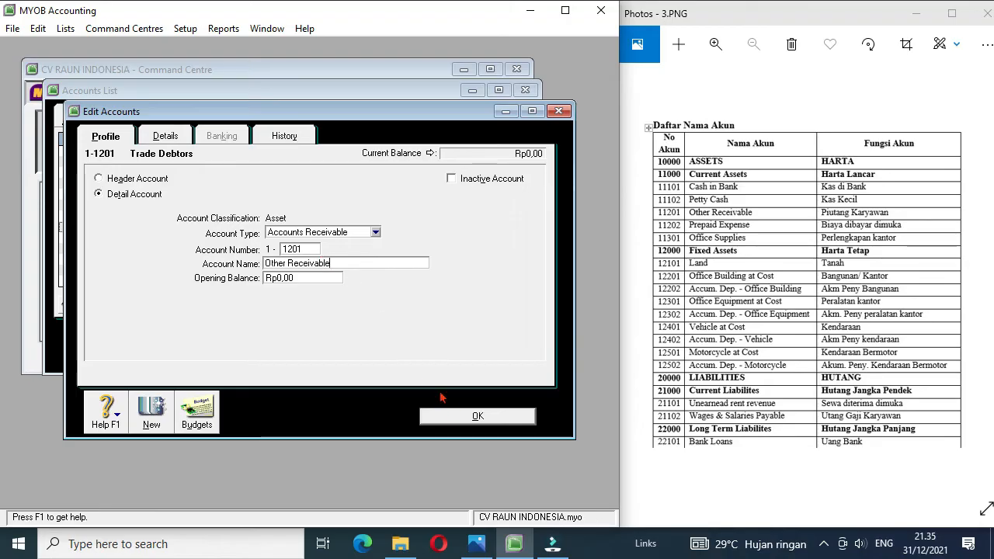
click(466, 417)
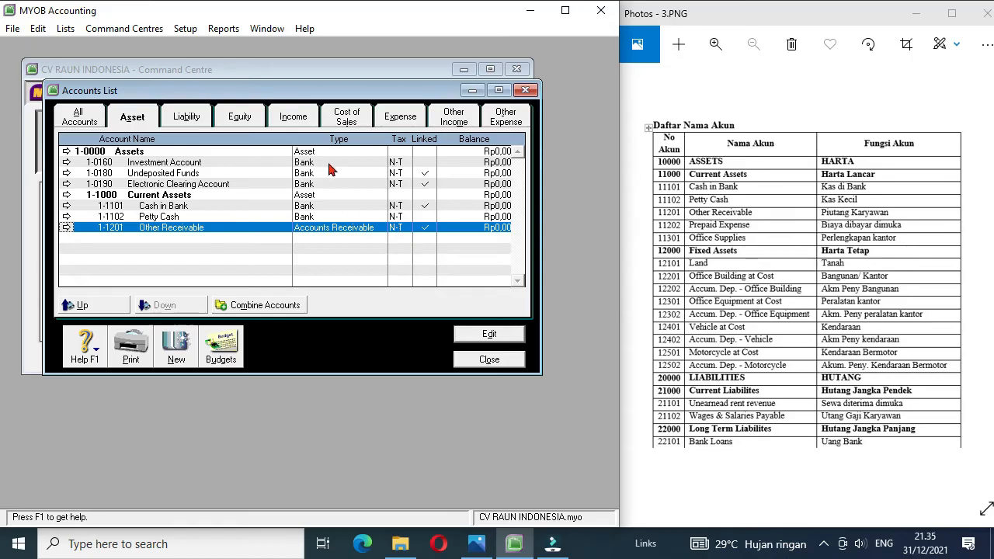
Step: Create a detail account of type Accounts Receivable numbered 1-1202 and named Prepaid Expense
click(178, 347)
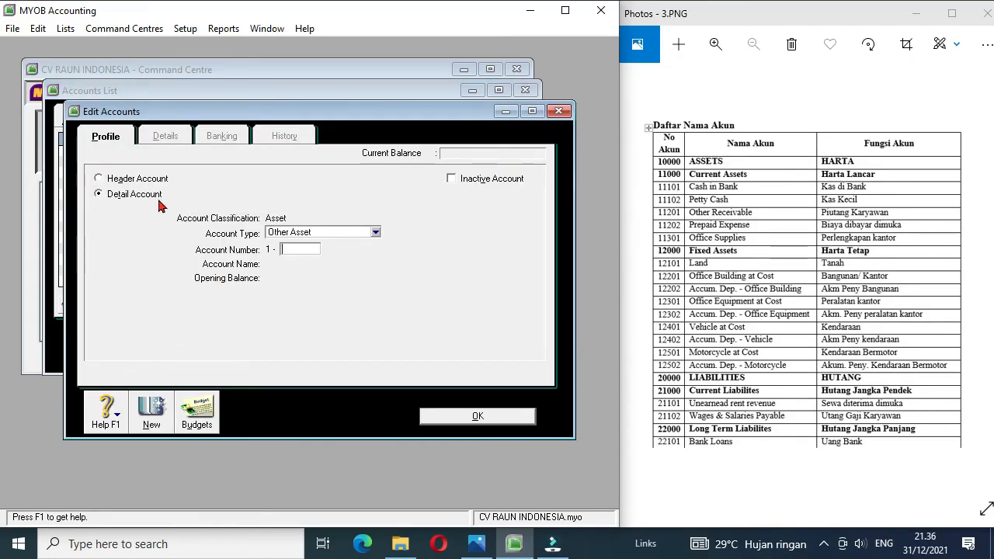
click(375, 232)
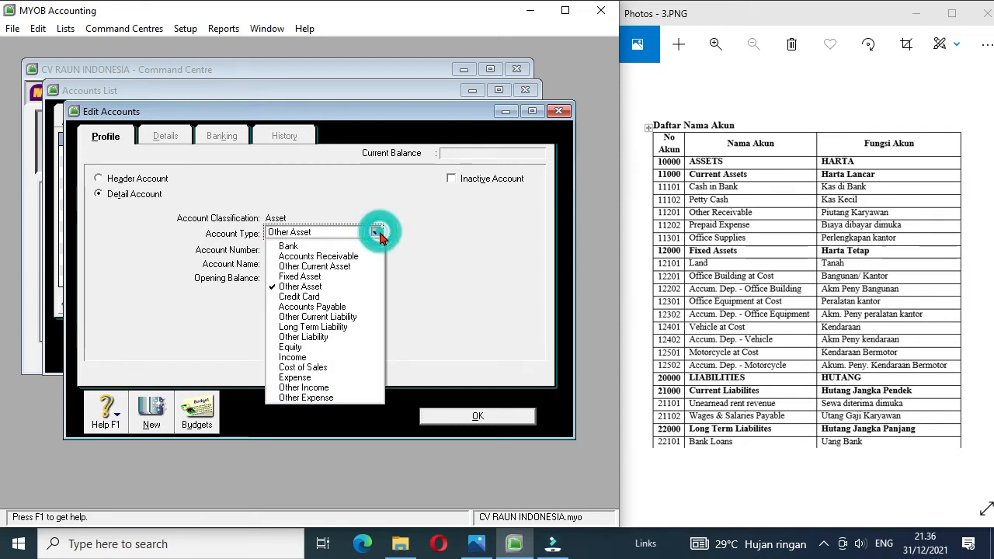
click(354, 258)
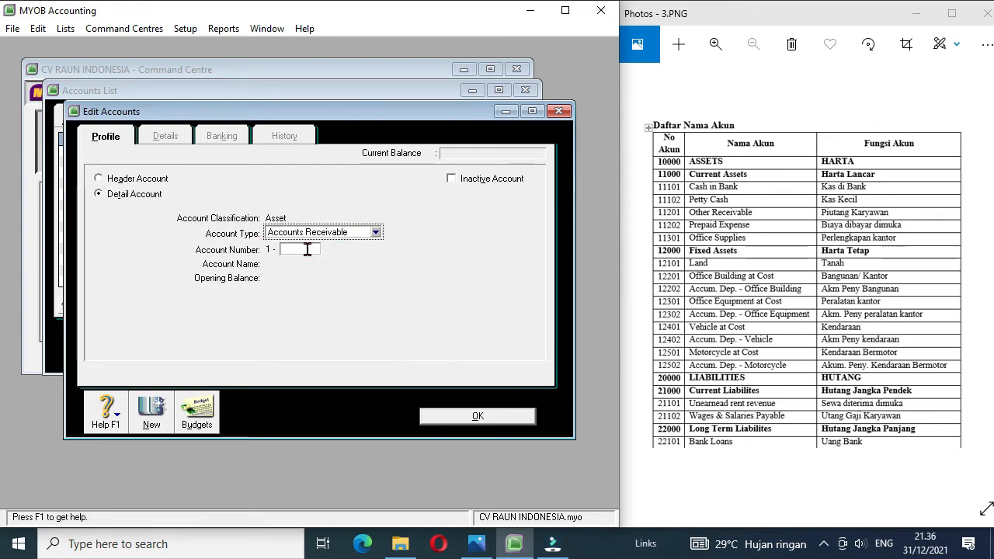
text(1202)
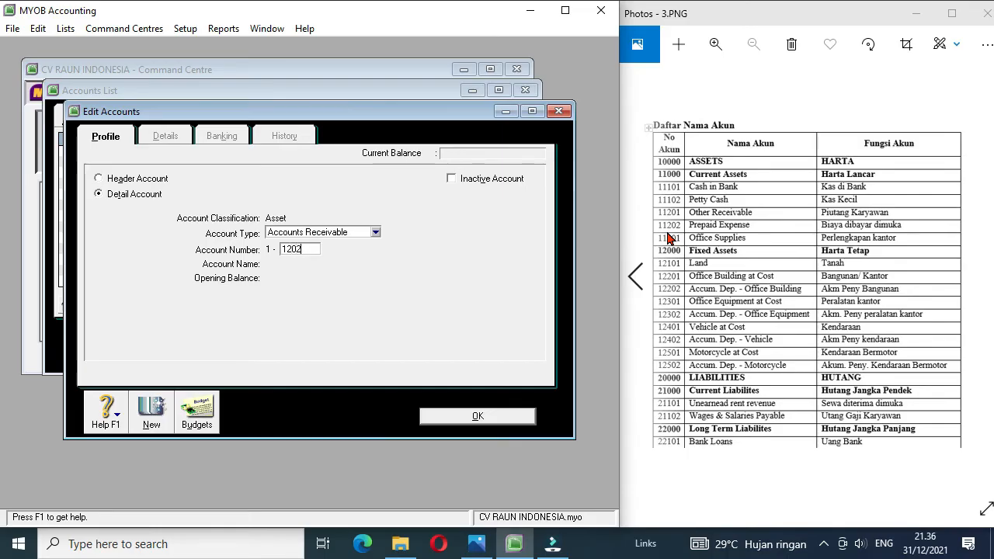
key(Tab)
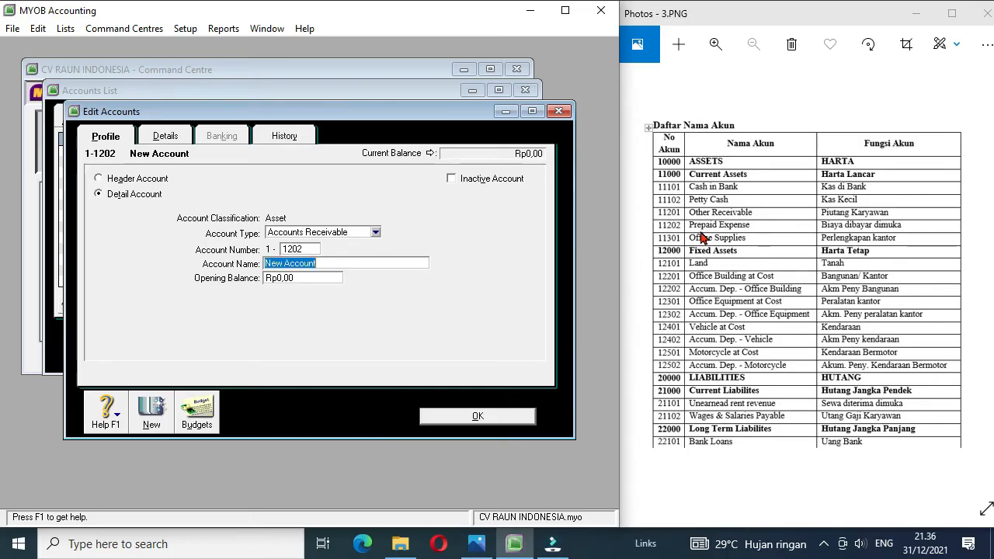
text(Prepaid Expense)
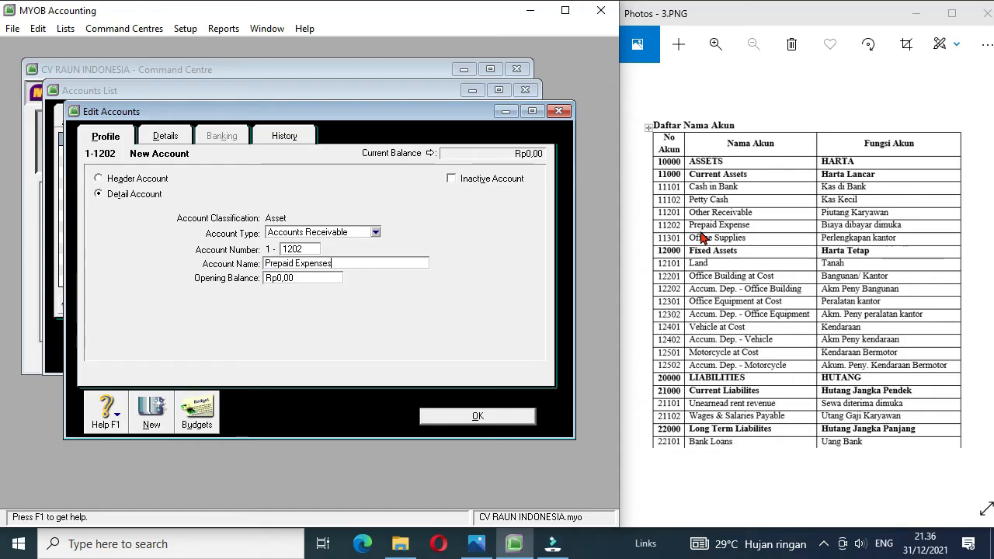
click(466, 416)
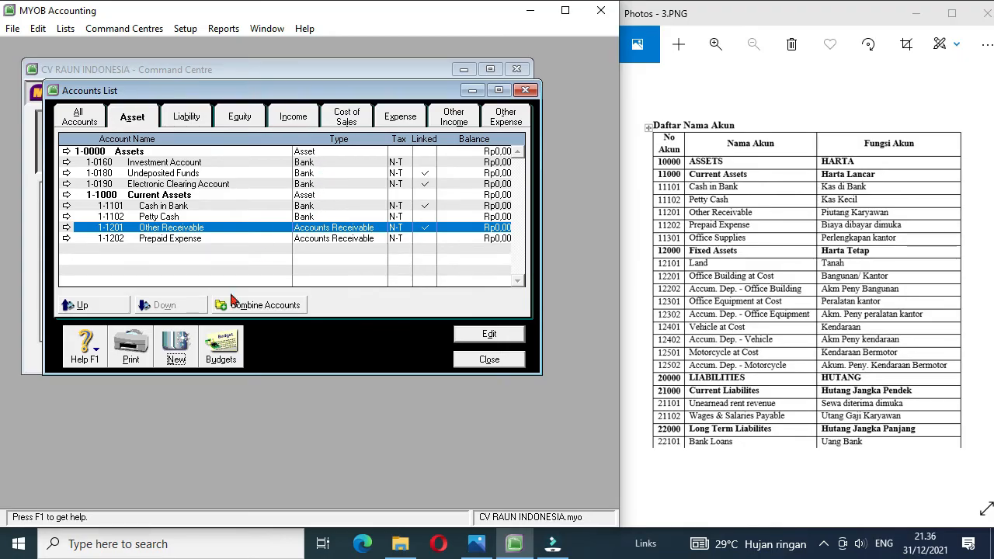
Step: Create a detail account of type Other Current Asset numbered 1-1301 and named Office Supplies
click(174, 351)
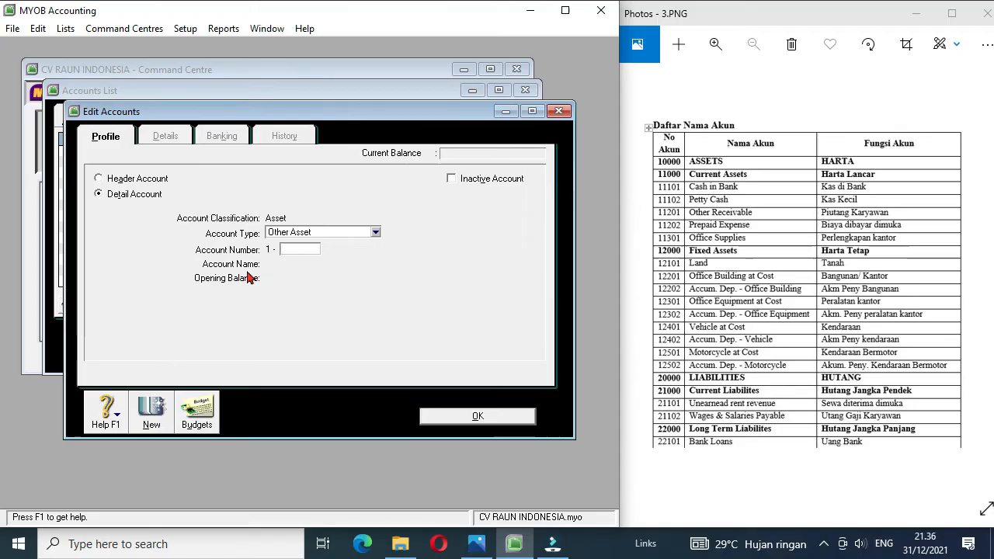
click(355, 235)
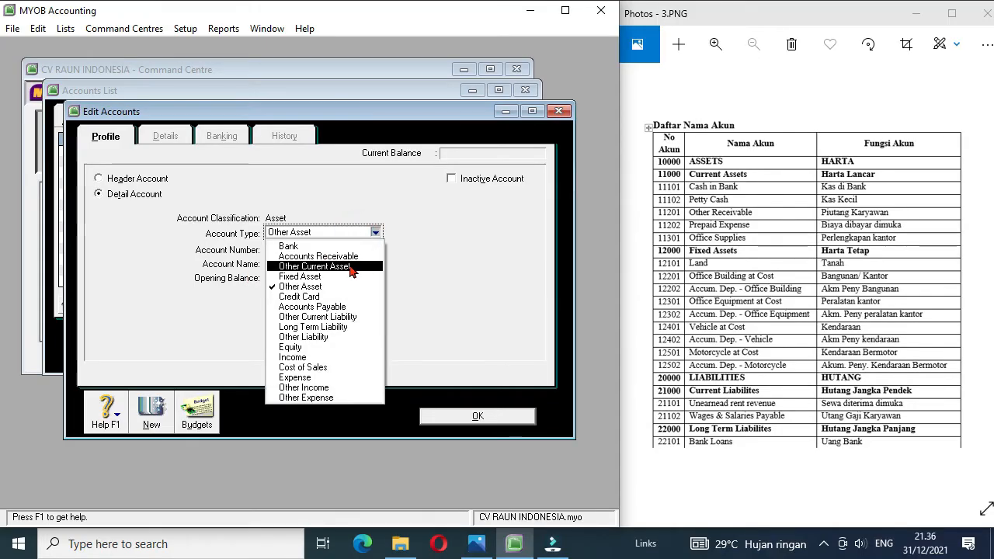
click(349, 266)
click(312, 247)
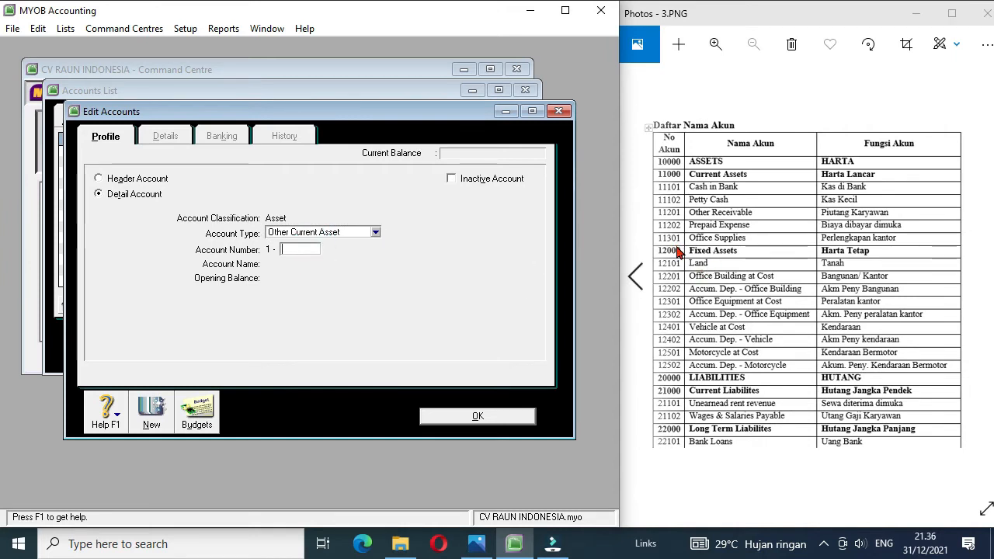
key(Tab)
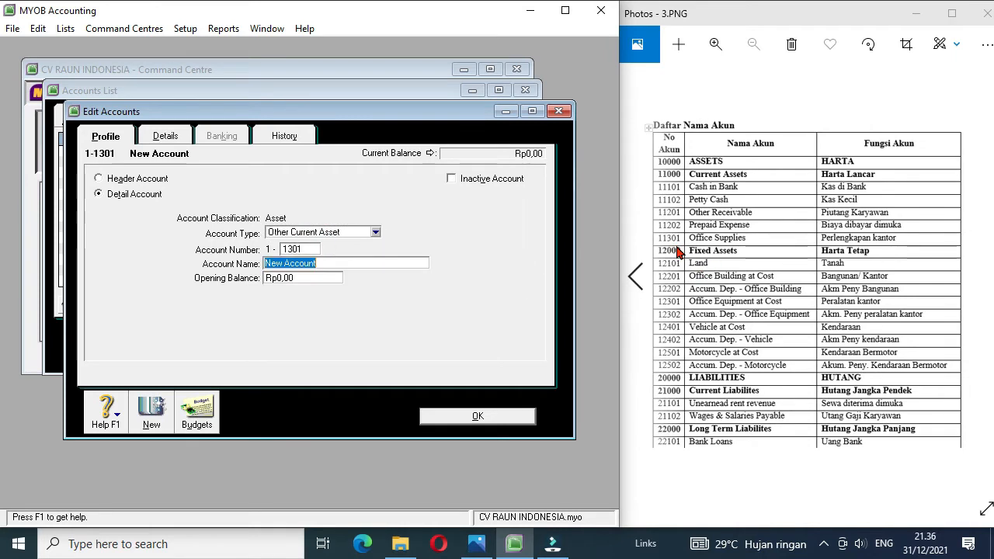
text(O)
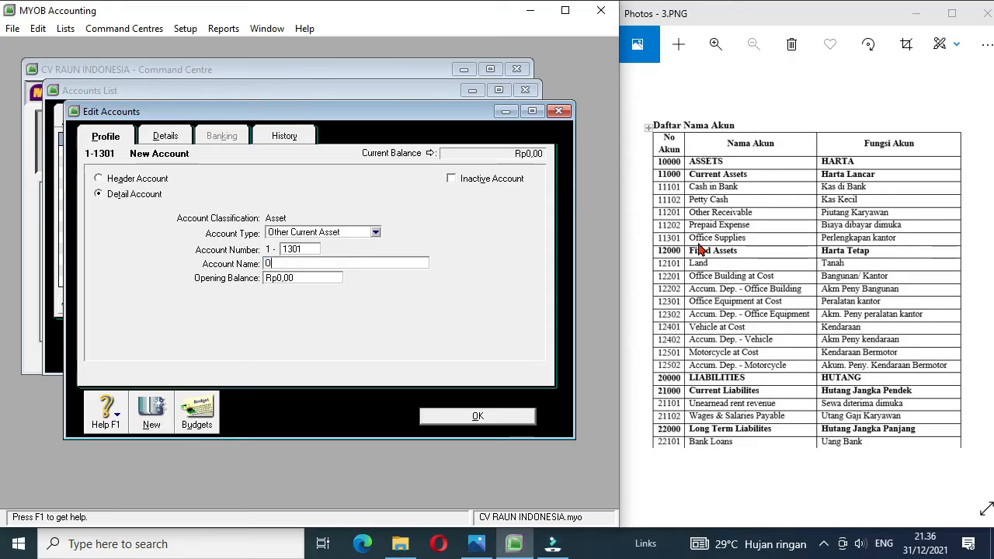
text(ffice Supplies)
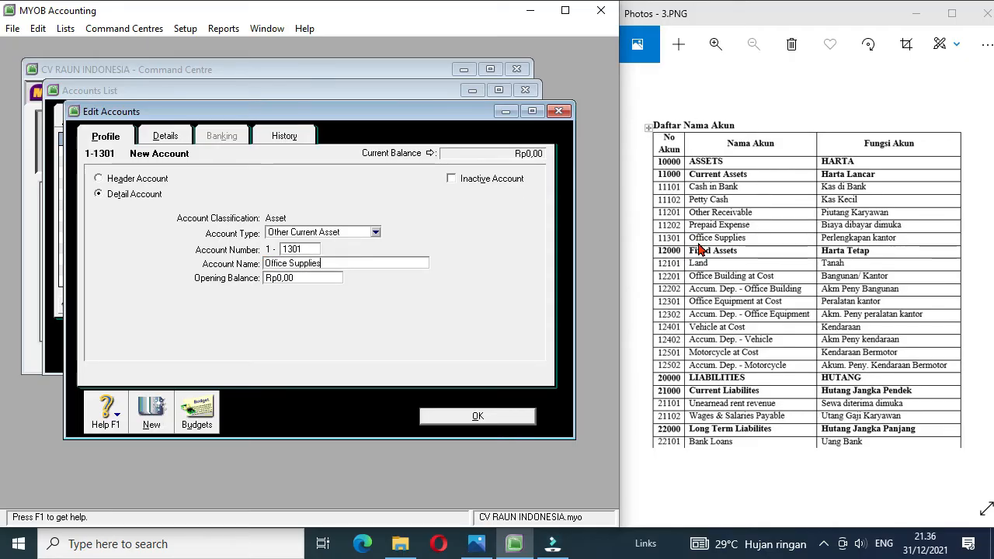
click(477, 418)
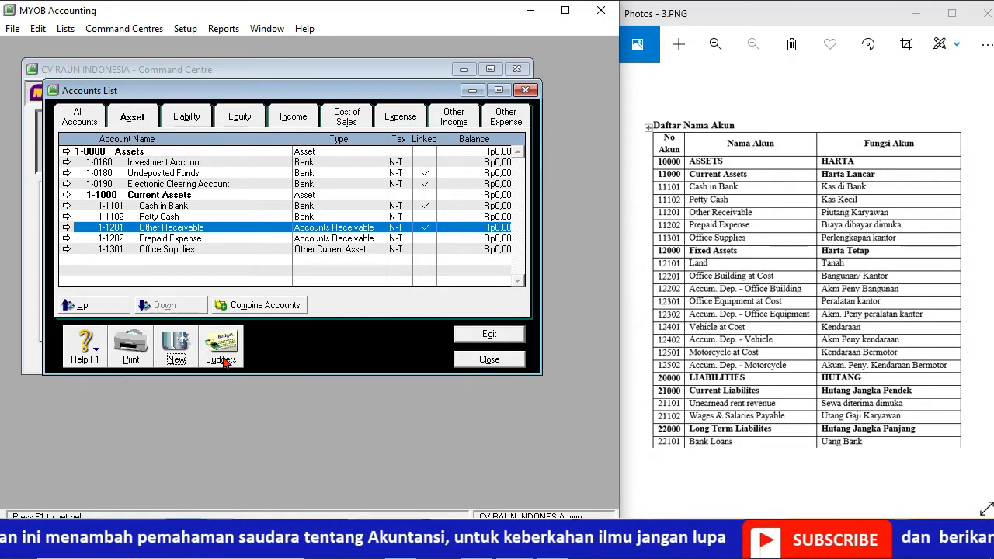
Step: Create an asset header account numbered 1-2000 and named Fixed Assets
click(178, 351)
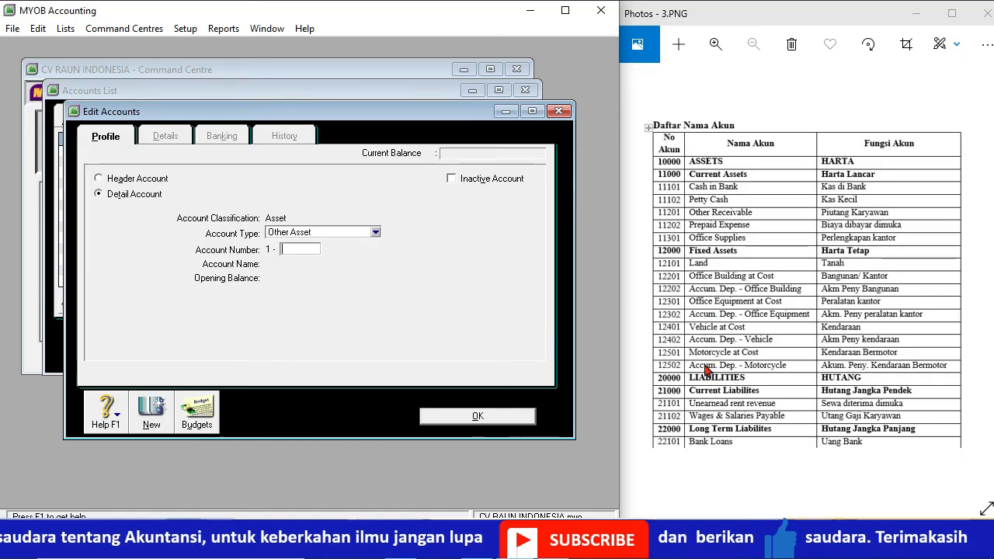
click(156, 179)
click(295, 249)
text(2000)
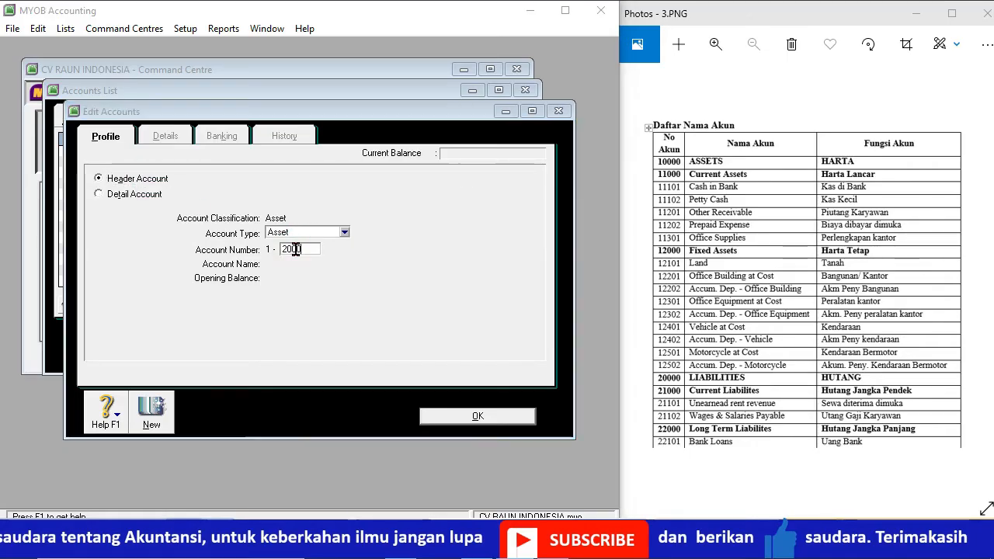
key(Tab)
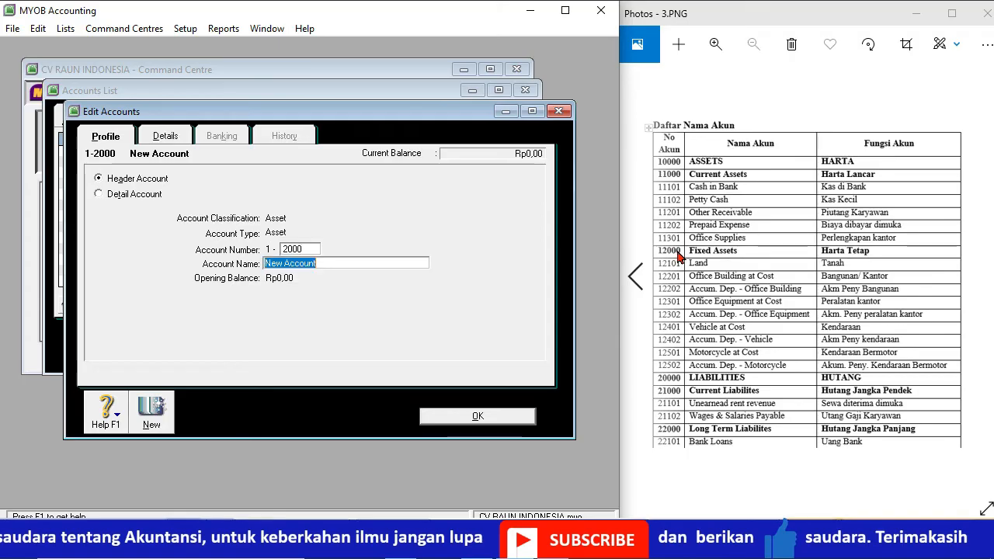
text(Fi)
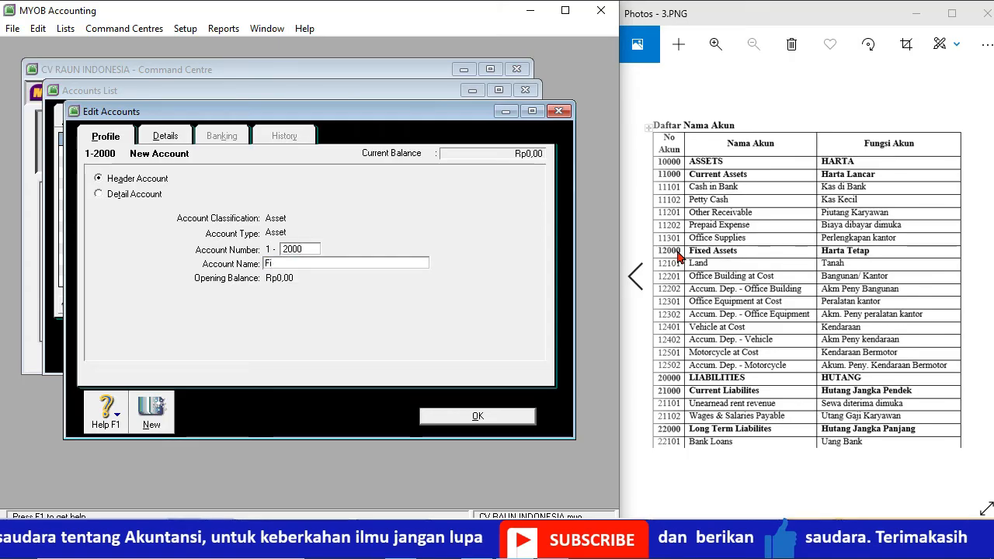
text(xed Asset)
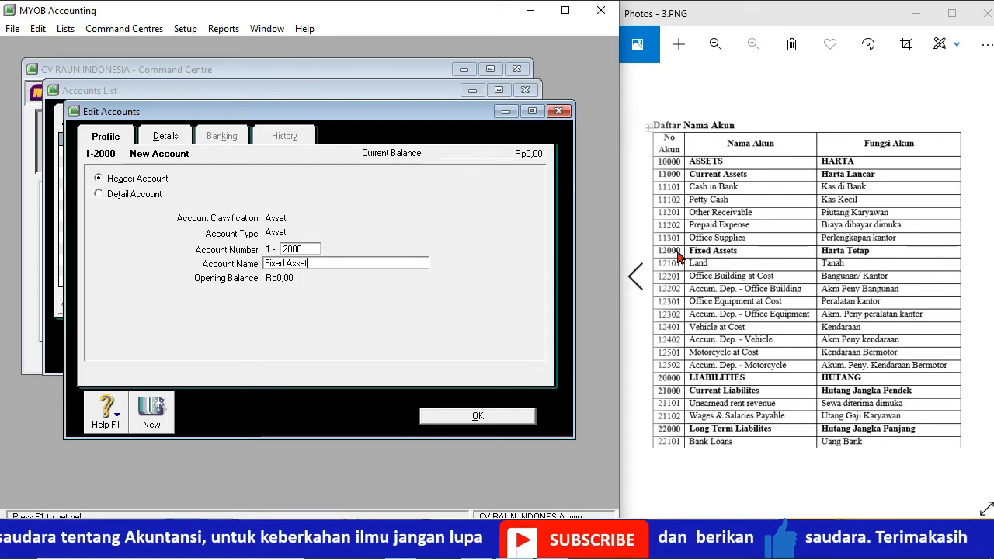
text(s)
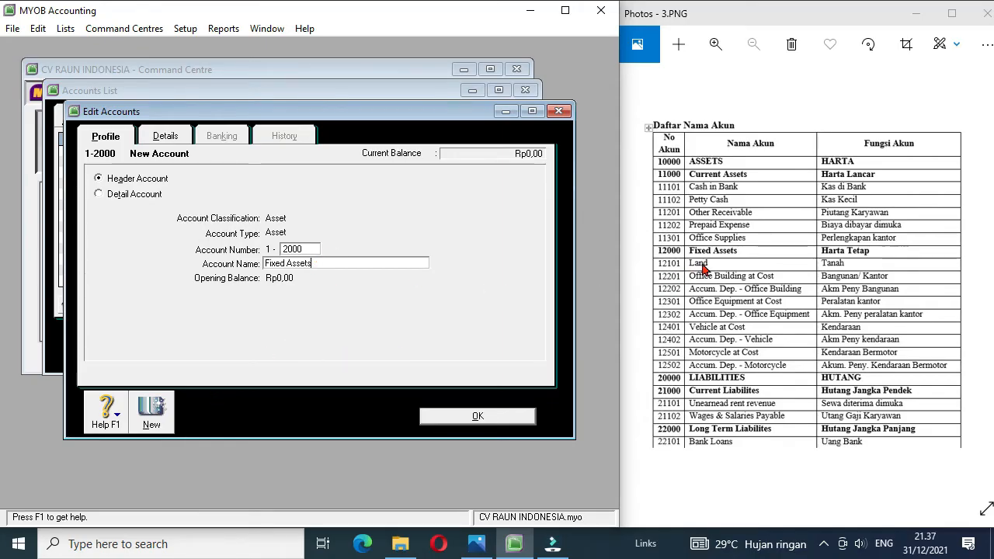
Step: Create a detail account of type Fixed Asset numbered 1-2101 and named Land
click(152, 412)
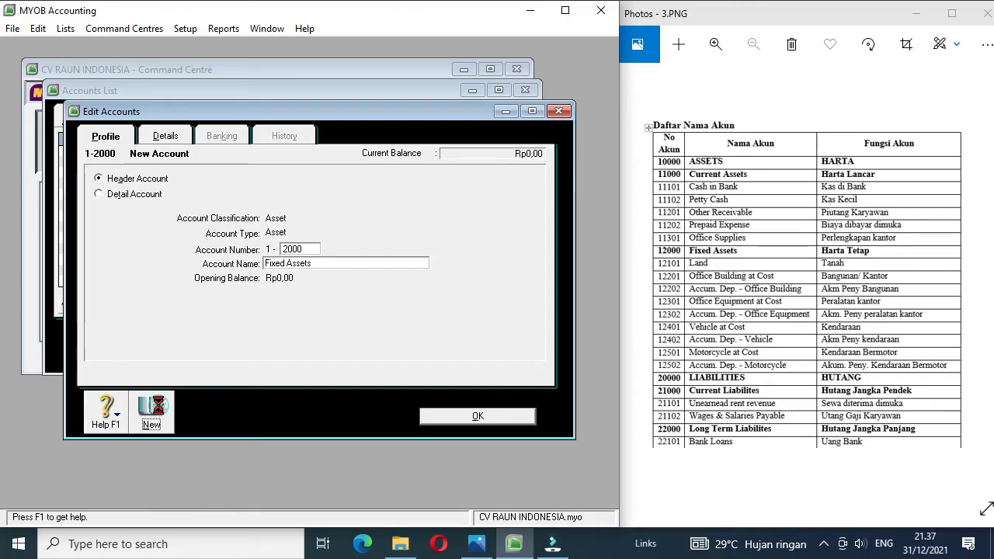
click(132, 196)
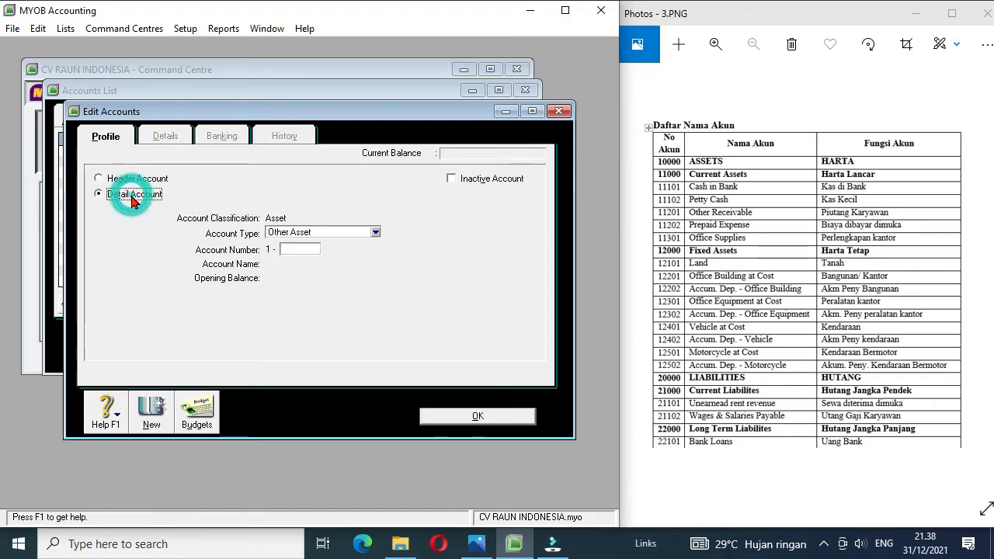
click(376, 232)
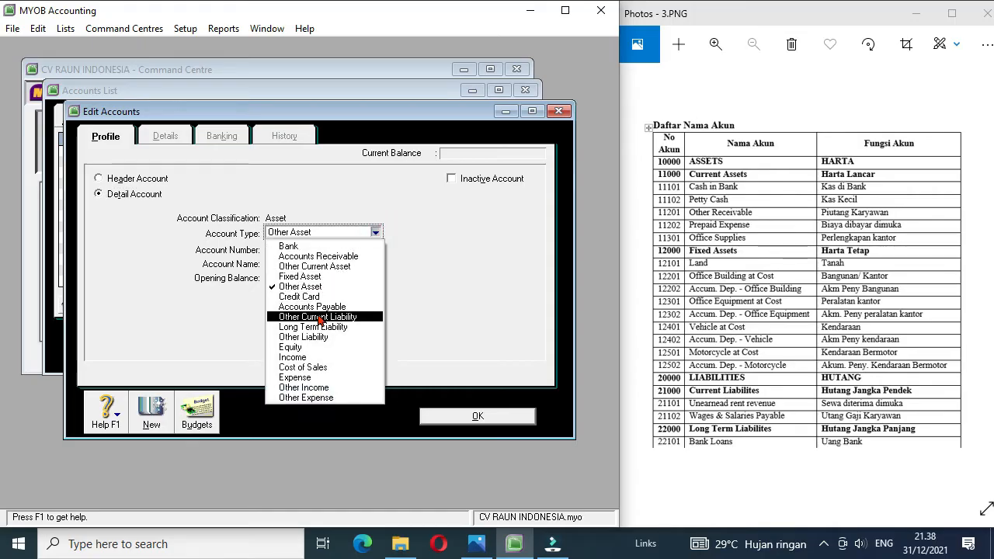
click(323, 278)
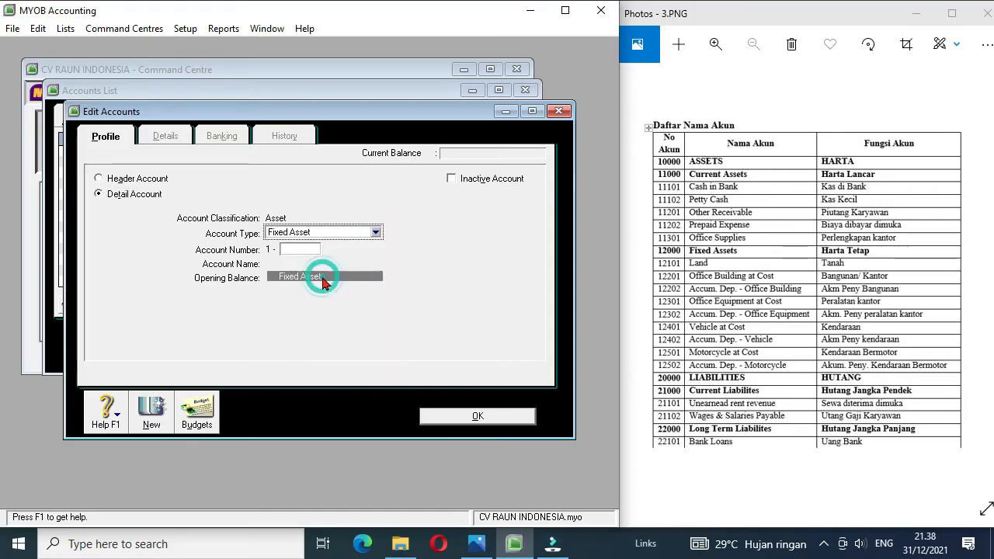
click(294, 249)
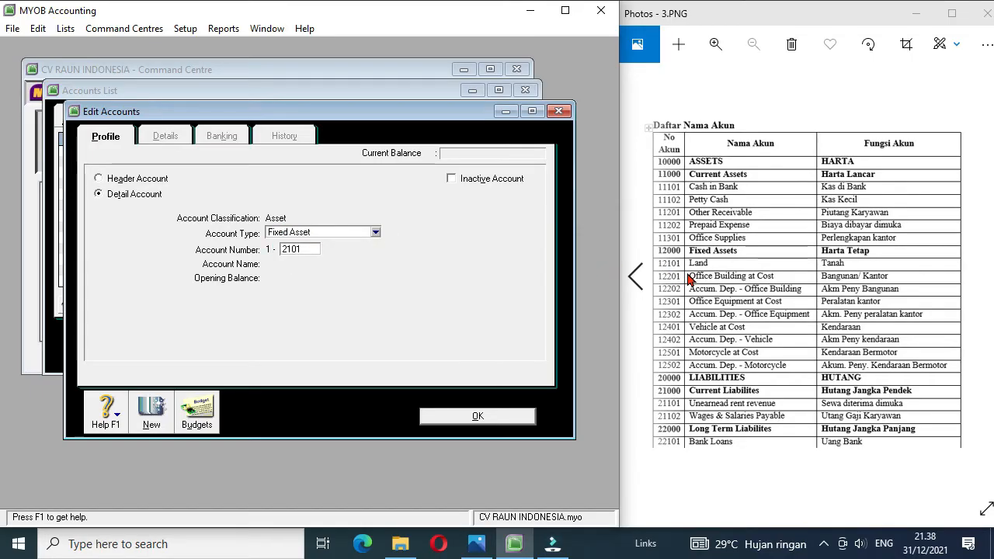
key(Tab)
text(La)
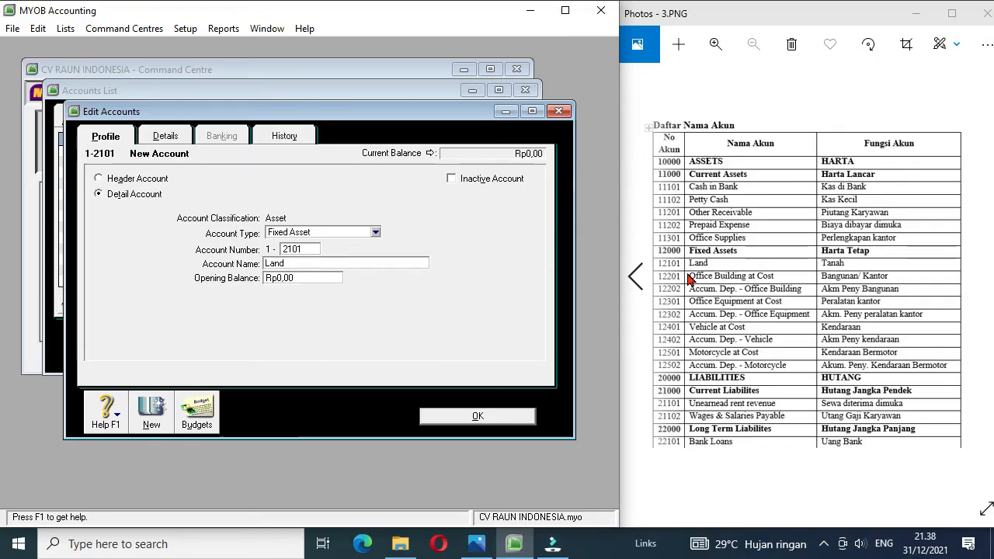
Step: Create a Fixed Asset detail account numbered 1-2201 and named Office Building at Cost
click(158, 418)
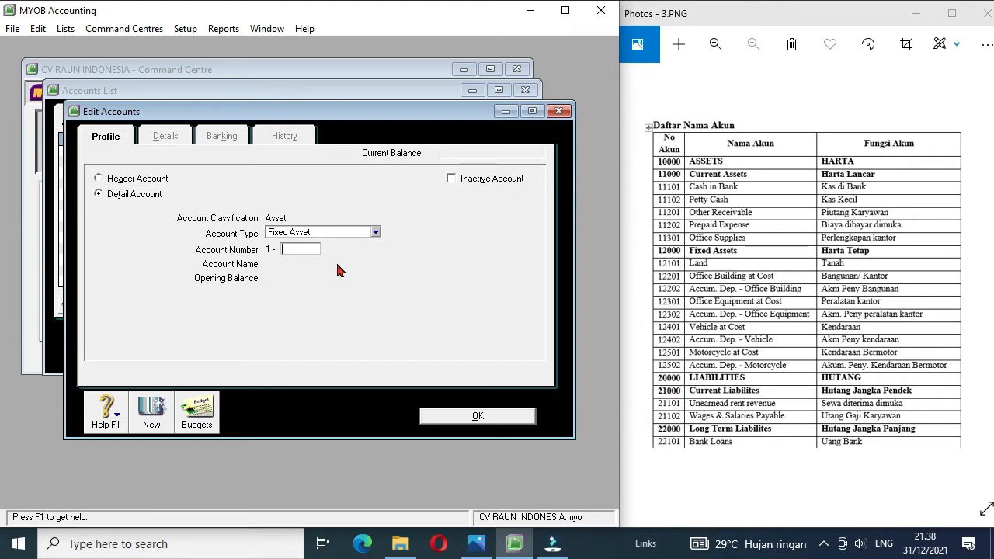
text(2201)
key(Tab)
text(Office Building at C)
Step: Create a Fixed Asset detail account numbered 1-2202 and named Accum. Dep. Office Building
click(153, 418)
text(2202)
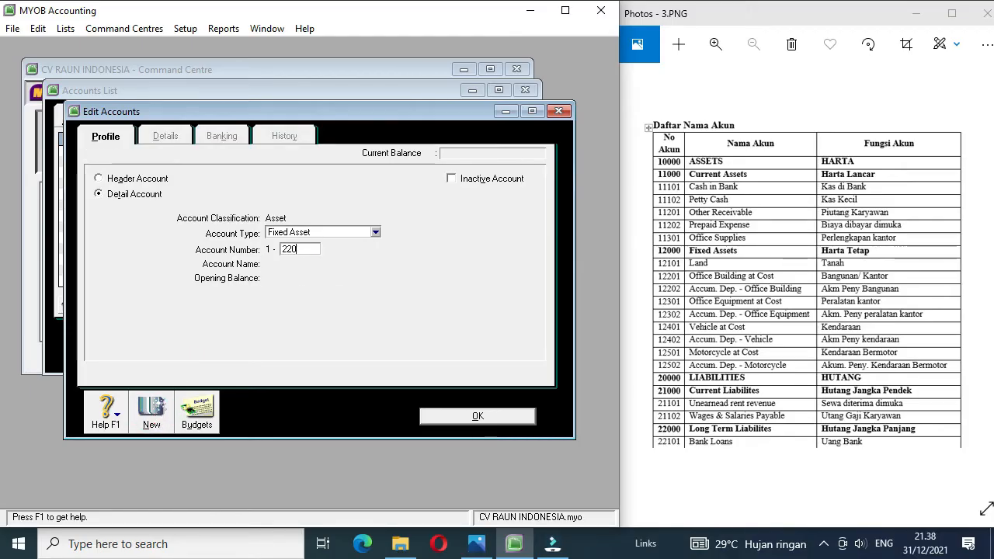
key(Tab)
text(Accum. Dep. Office Building)
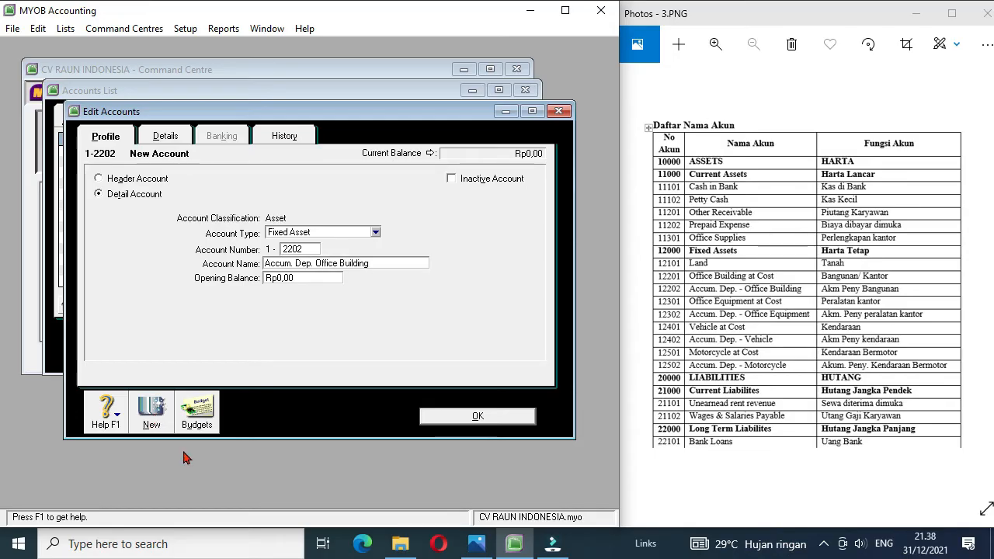
Step: Create a Fixed Asset detail account numbered 1-2301 and named Office Equipment at Cost
click(151, 411)
text(2301)
key(Tab)
text(Office Equipment a)
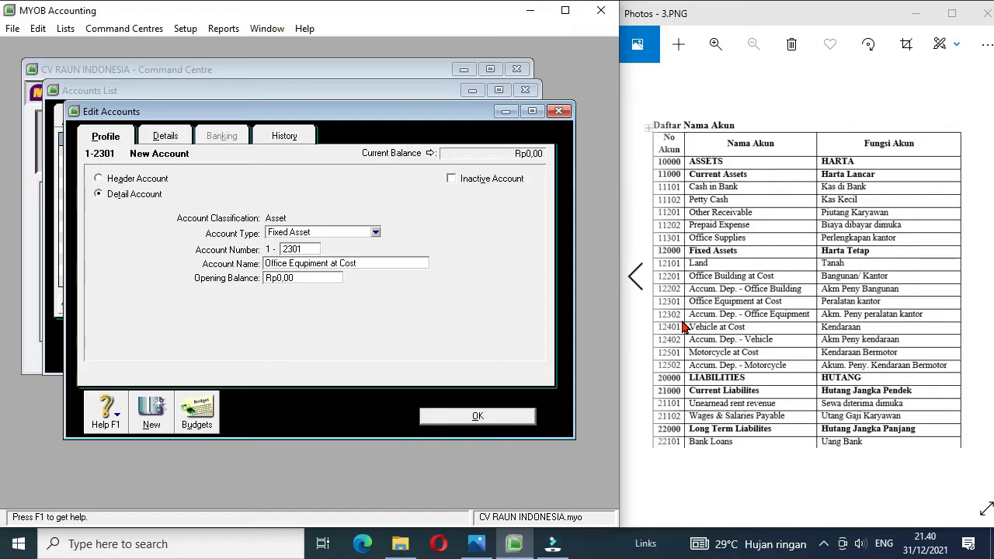
Step: Create a Fixed Asset detail account numbered 1-2302 and named Accum. Dep. Office Equipment
click(153, 413)
text(2302)
key(Tab)
text(Accu)
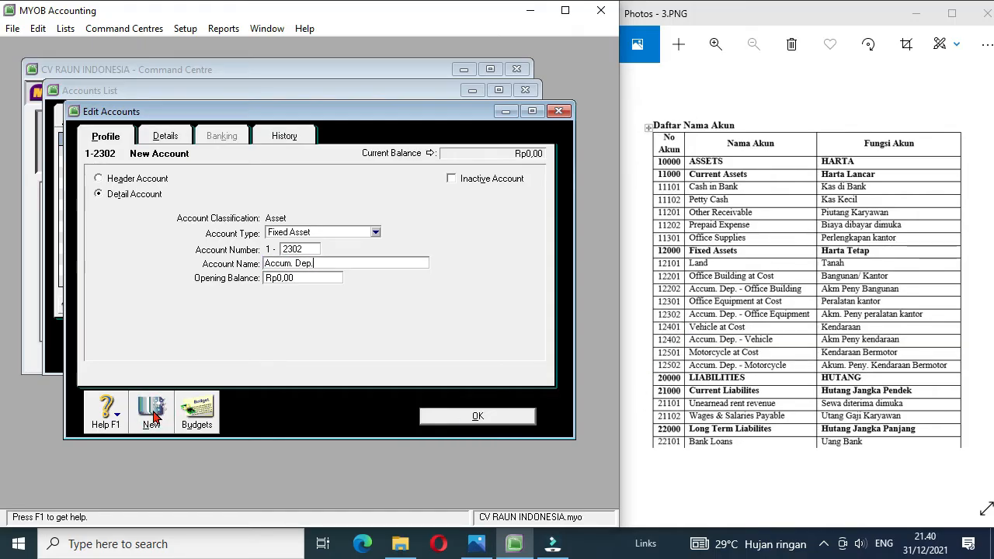
text(m. Dep. Office Equipment)
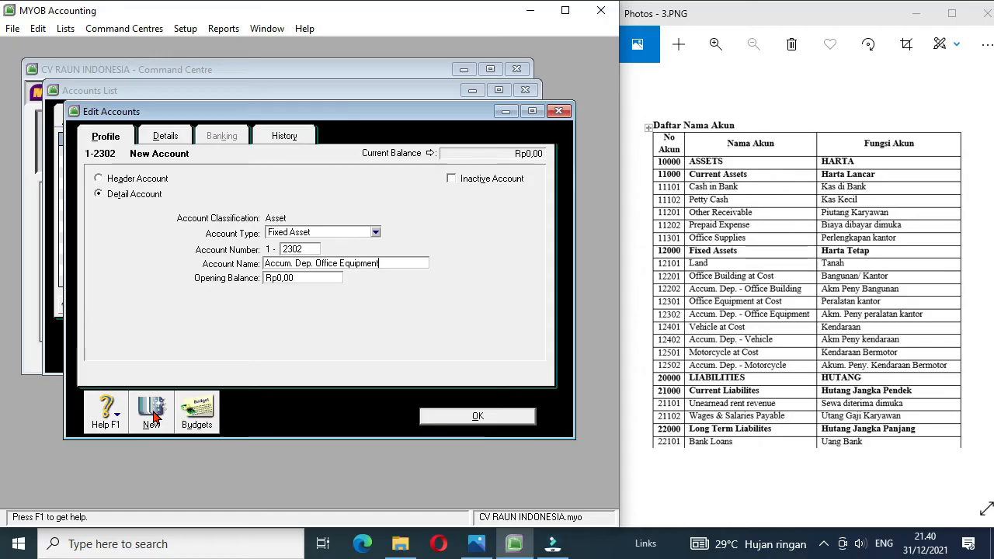
Step: Create a Fixed Asset detail account numbered 1-2401 and named Vehicle at Cost
click(154, 418)
text(2401)
key(Tab)
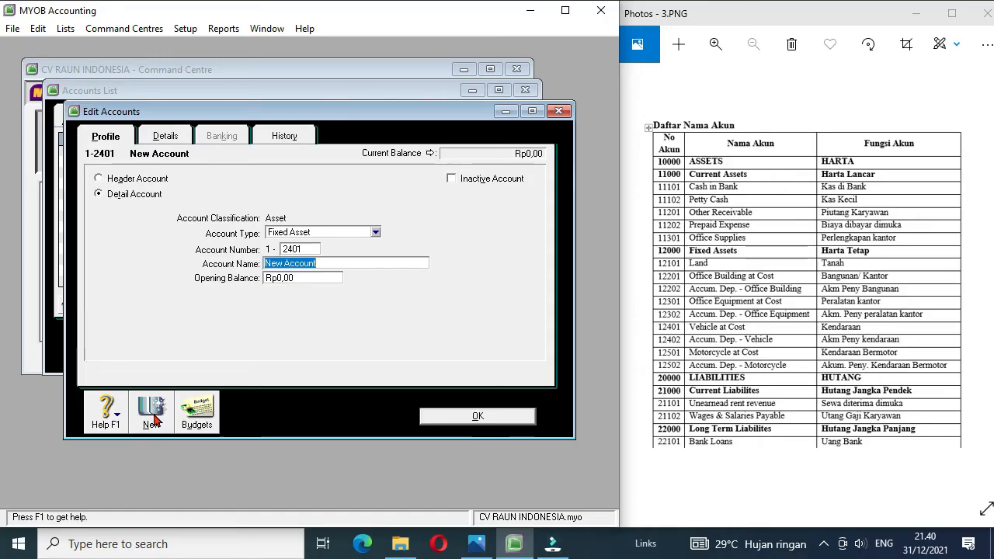
text(Vehic)
Step: Create a Fixed Asset detail account numbered 1-2402 and named Accum. Dep. Vehicle
click(154, 419)
text(2402)
key(Tab)
text(Accum. Dep. Vehicle)
Step: Create a Fixed Asset detail account numbered 1-2501 and named Motorcycle at Cost
click(152, 424)
text(2501)
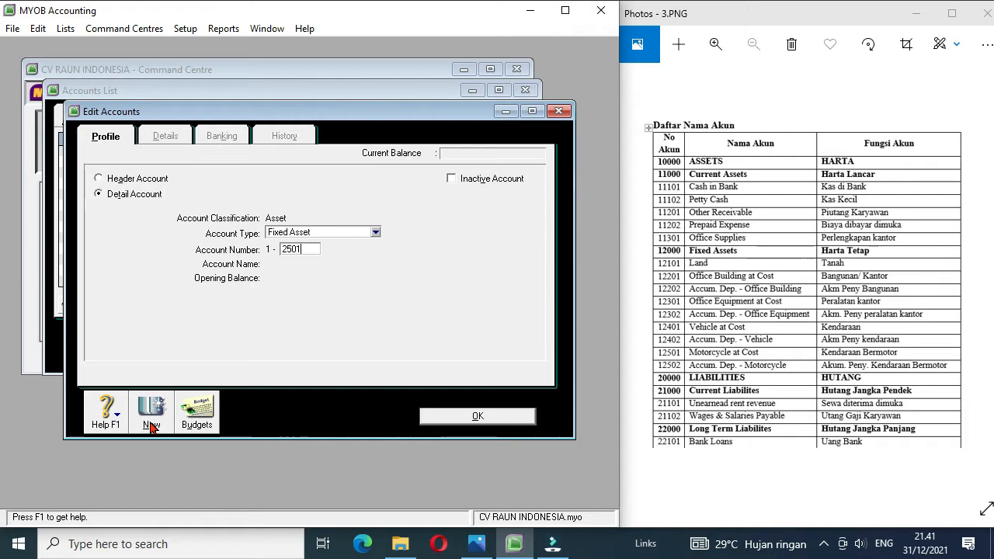
key(Tab)
text(Motorc)
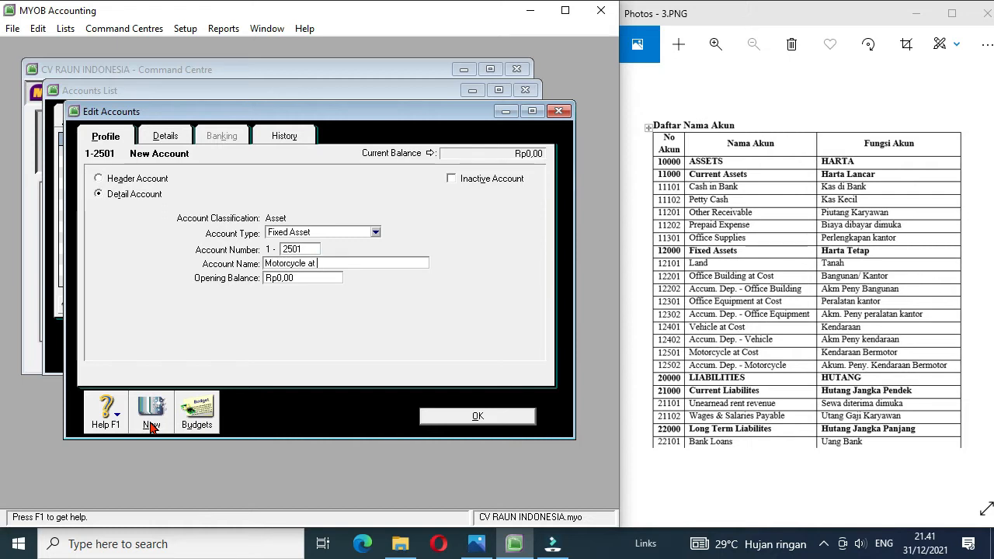
Step: Create a Fixed Asset detail account numbered 1-2502 and named Accum. Dep. Motorcycle, and check the asset accounts in the list
click(152, 426)
text(2502)
key(Tab)
text(Accum. Dep.)
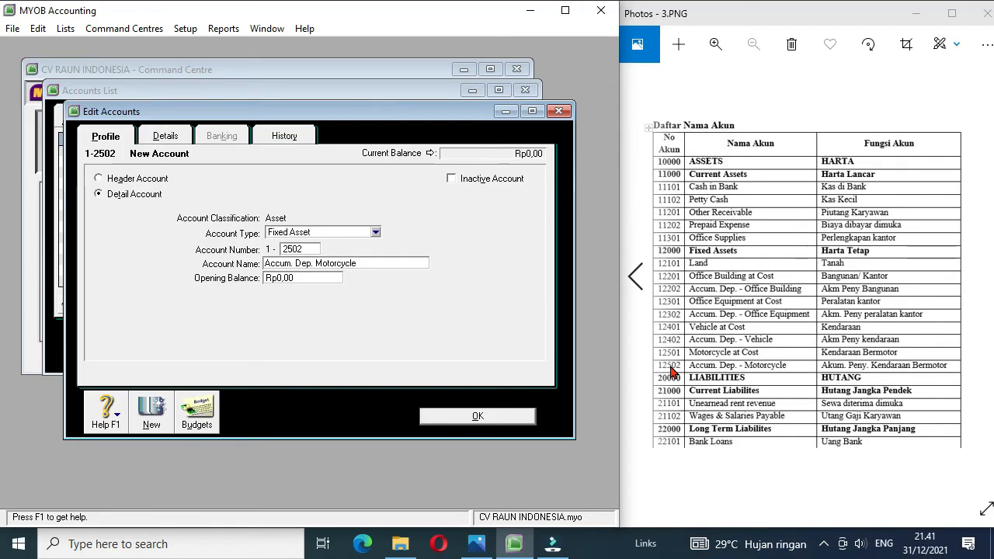
click(477, 416)
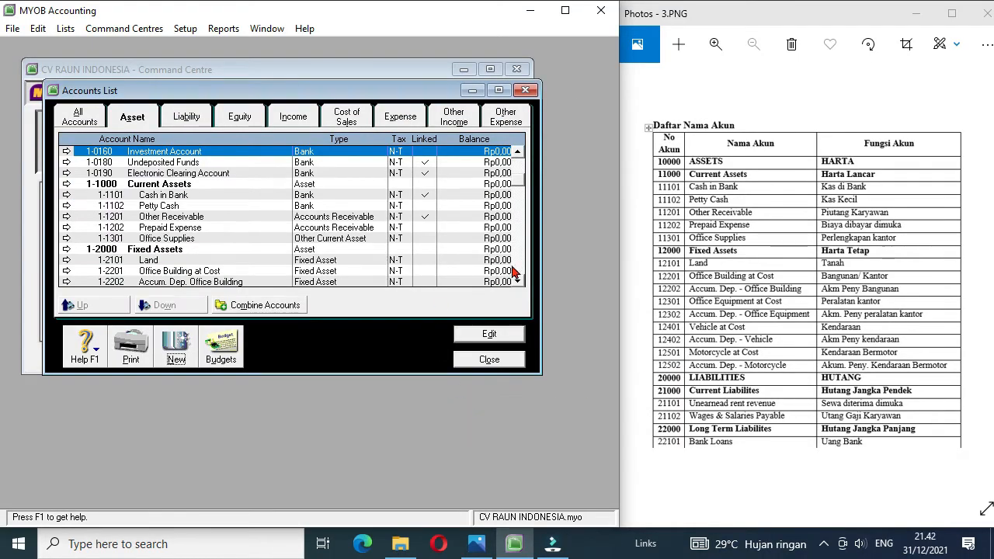
click(519, 282)
click(518, 282)
click(518, 282)
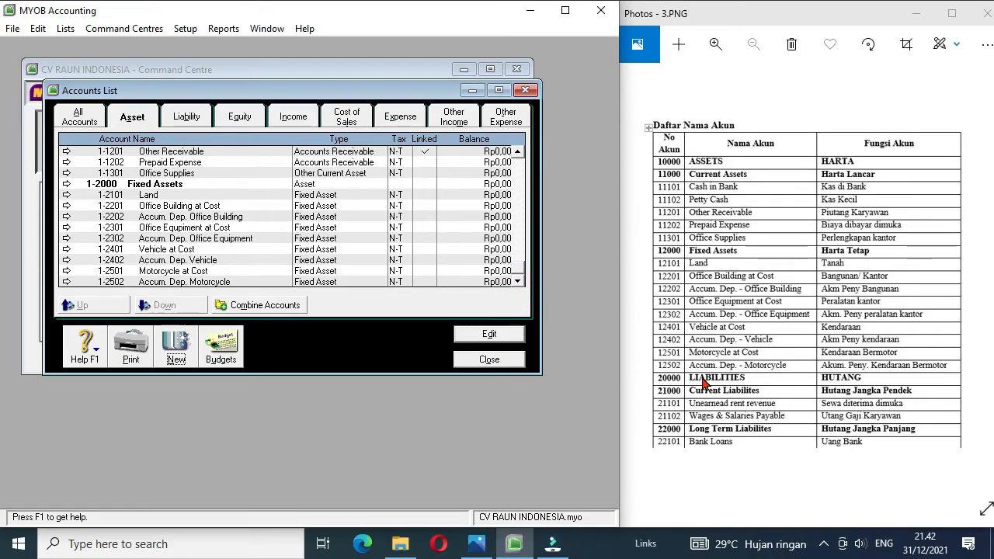
Step: Create a liability header account numbered 2-1000 and named Current Liabilities
click(195, 116)
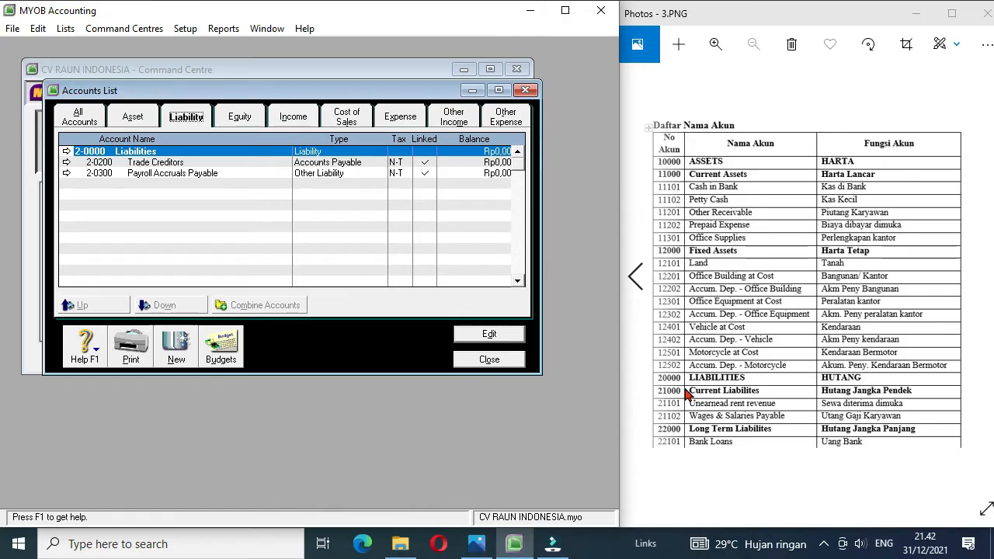
click(177, 342)
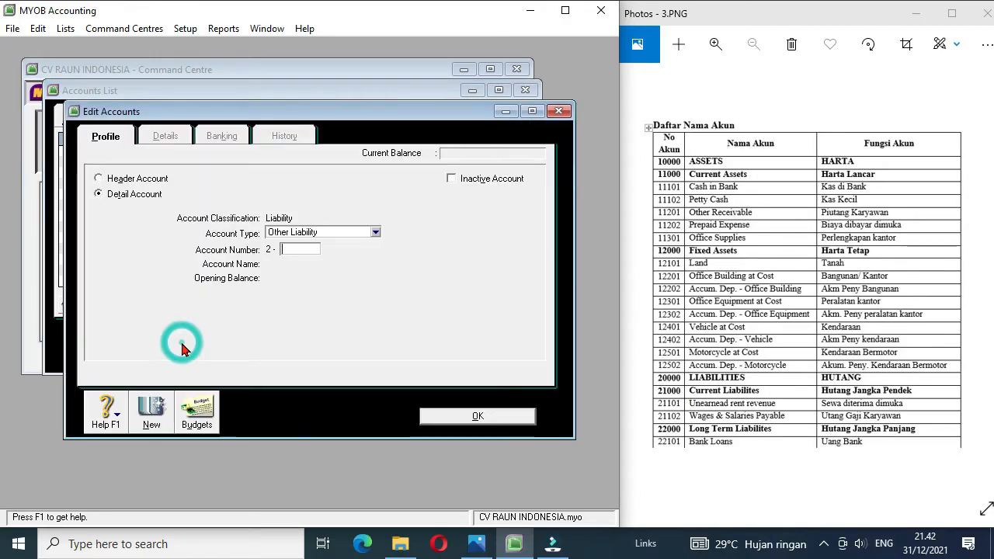
click(132, 179)
click(296, 248)
text(1000)
key(Tab)
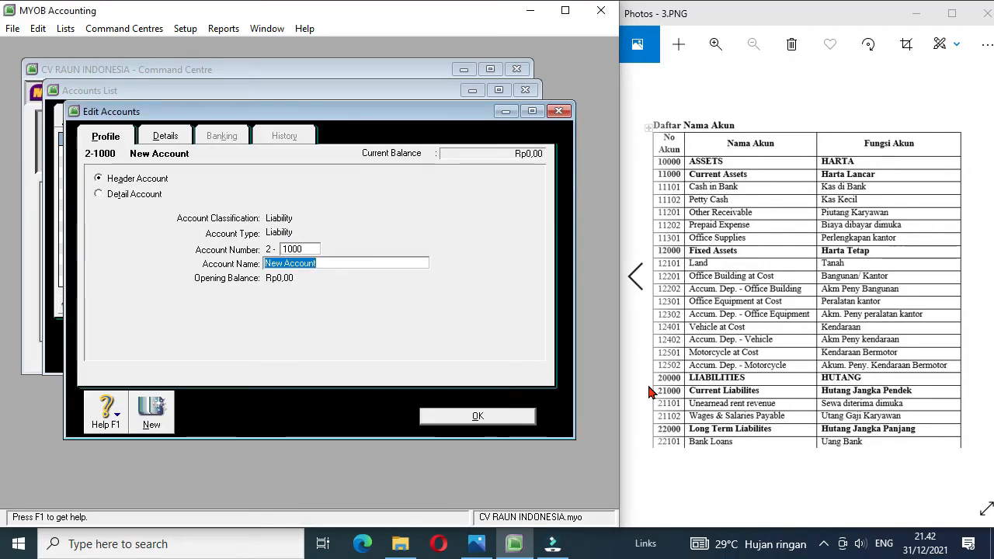
text(Current Liabilities)
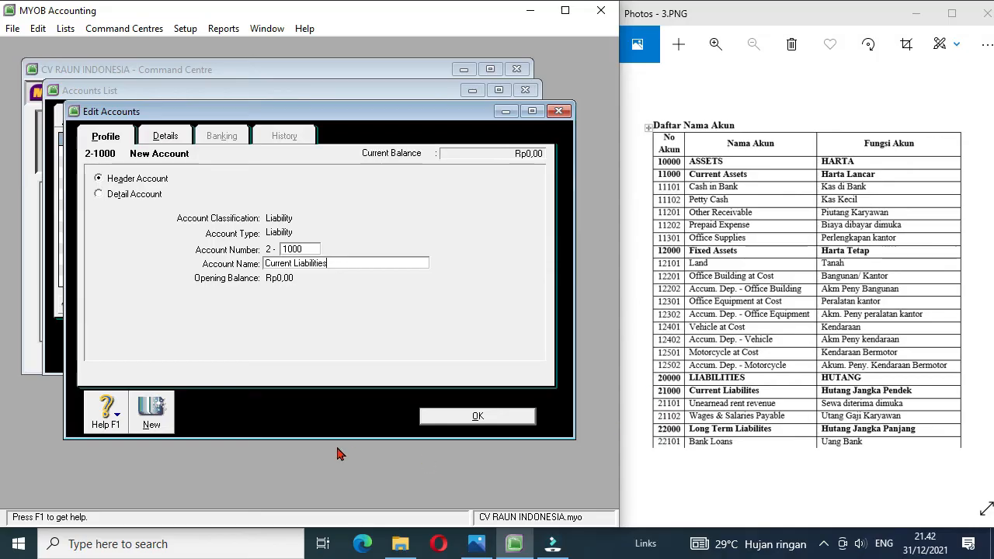
click(460, 418)
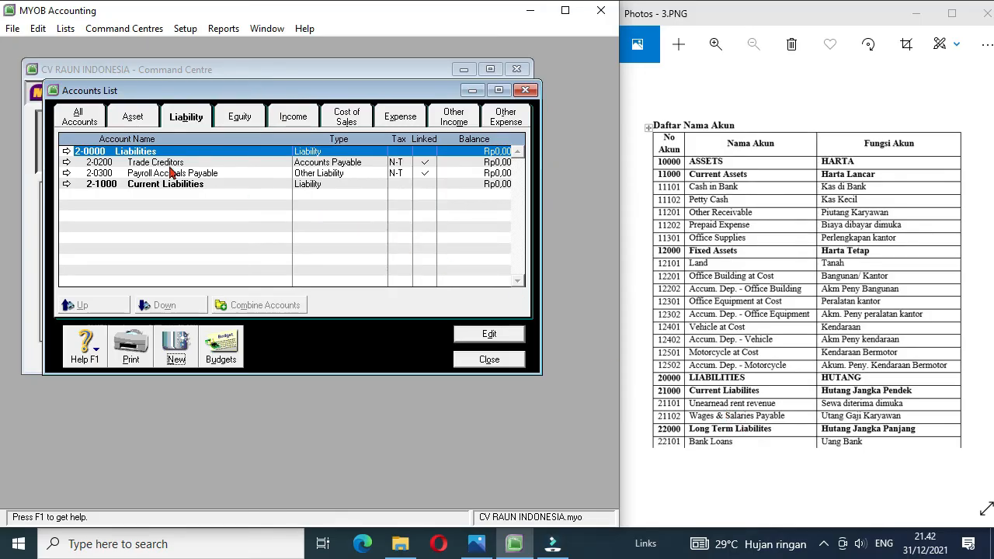
Step: Renumber the Trade Creditors account as 2-1101 and rename it Unearned Rent Revenue
click(66, 165)
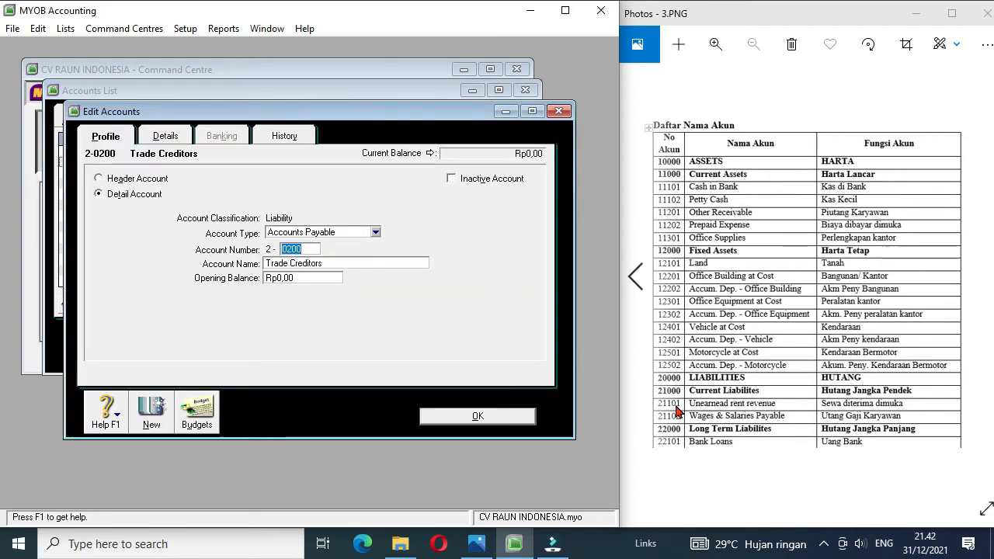
text(1101)
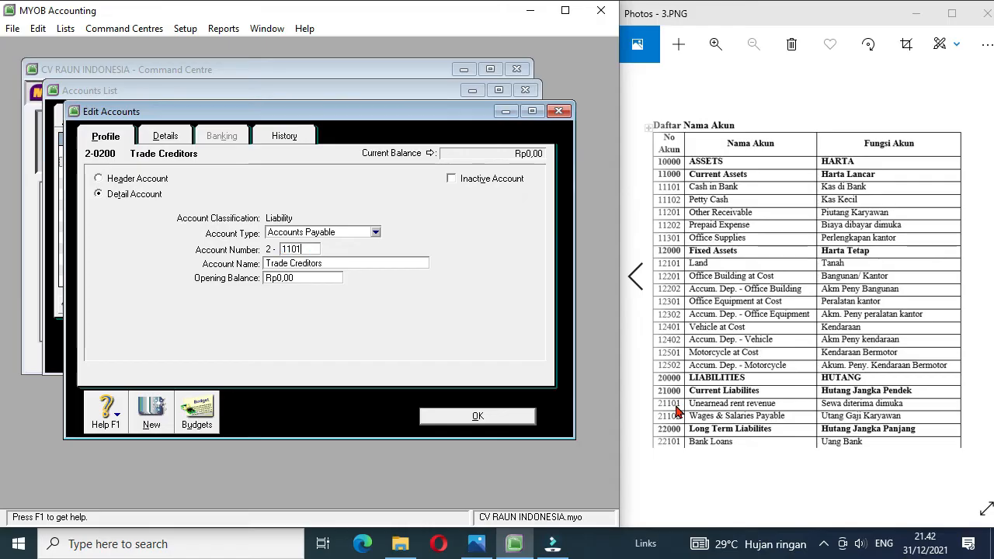
key(Tab)
key(BackSpace)
text(Un)
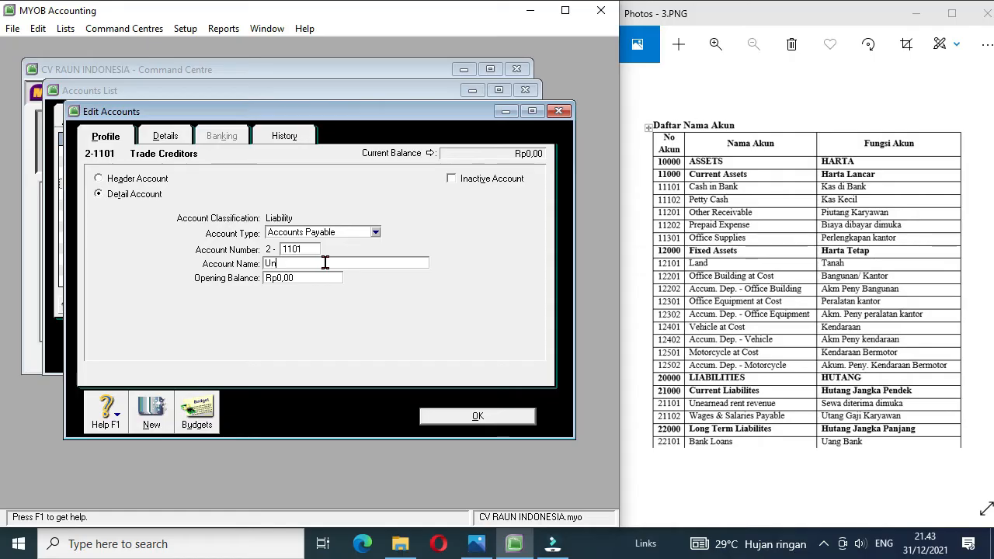
text(earned Rent Revenue)
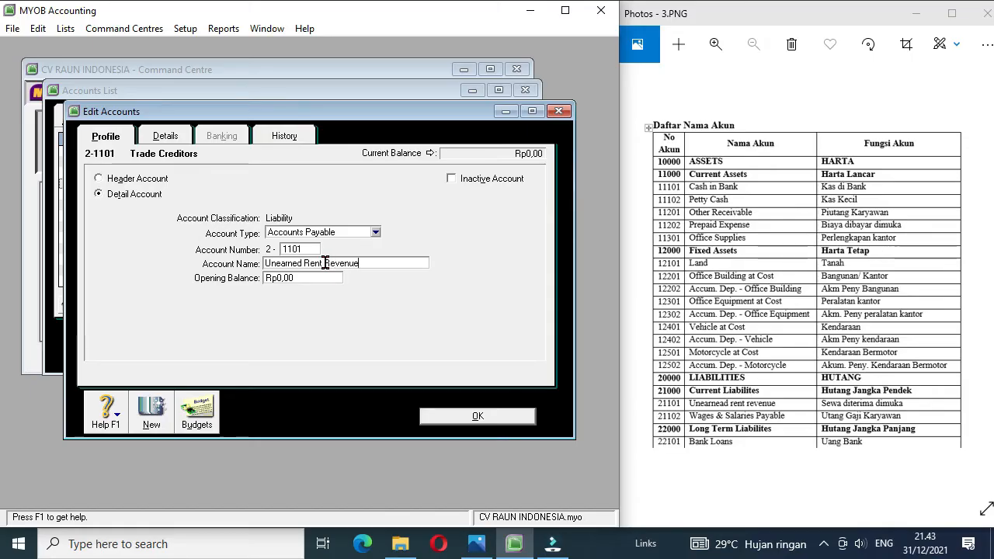
click(451, 420)
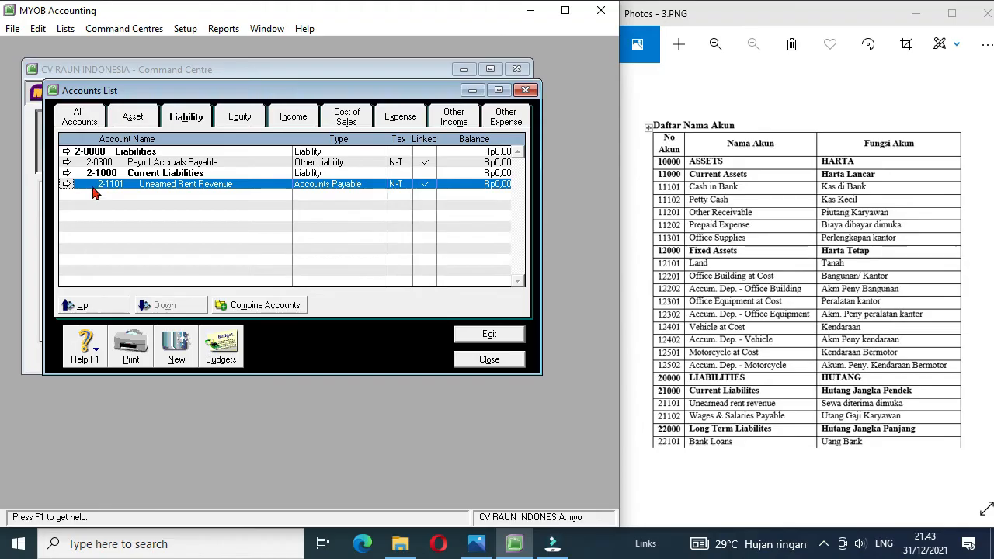
Step: Change the Payroll Accruals Payable account to type Accounts Payable, number 2-1102 and name Wage & Salaries Payable
click(67, 165)
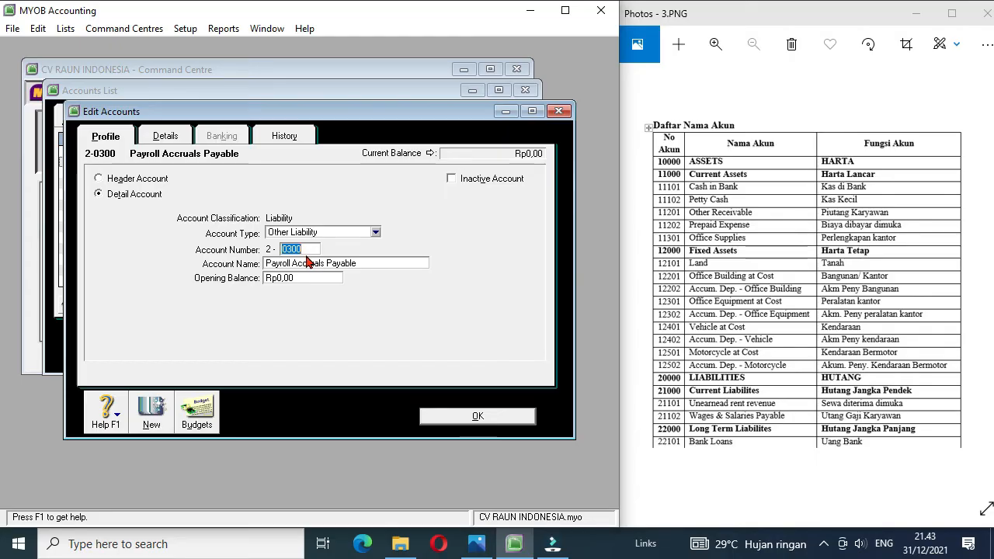
click(376, 233)
click(371, 255)
text(1102)
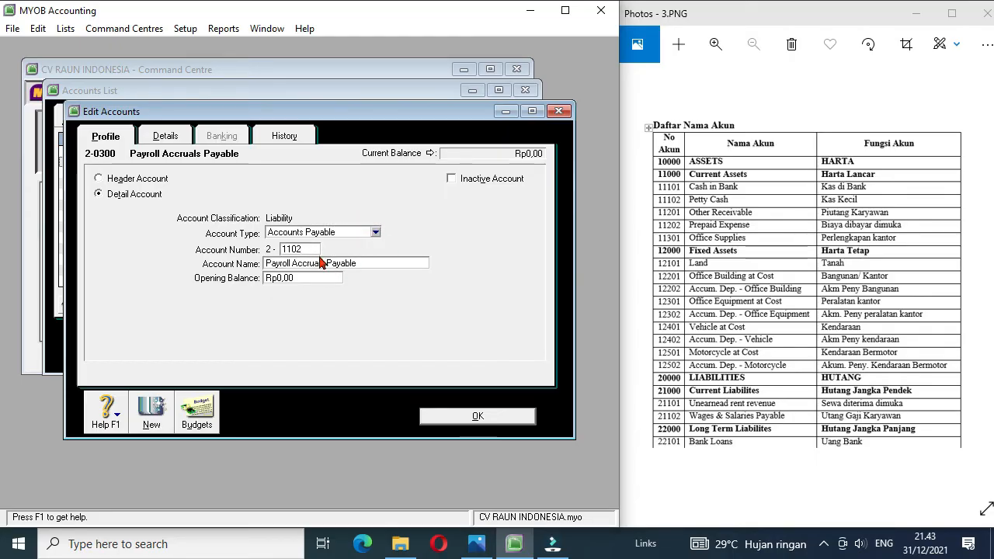
click(343, 262)
text(Wage)
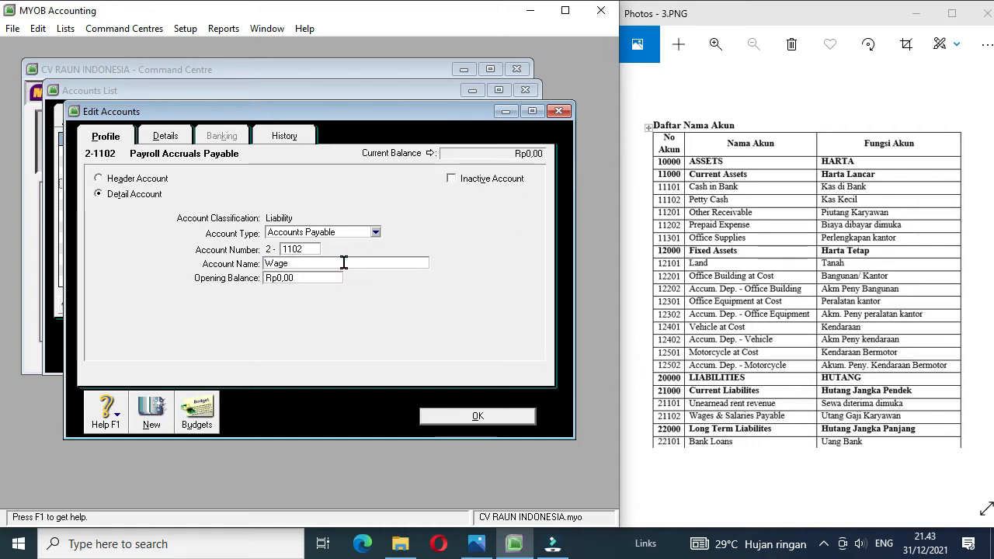
text( & Salaries Payable)
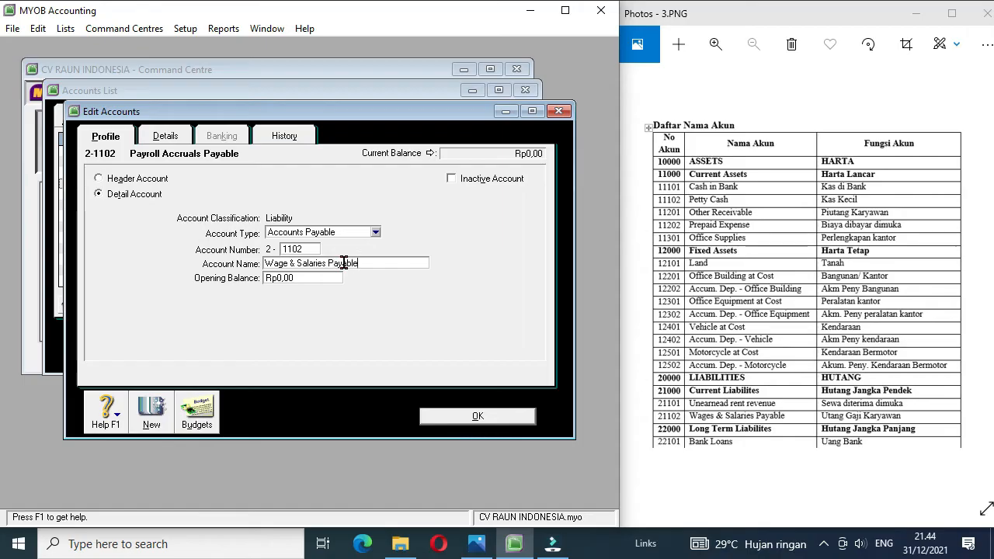
click(452, 414)
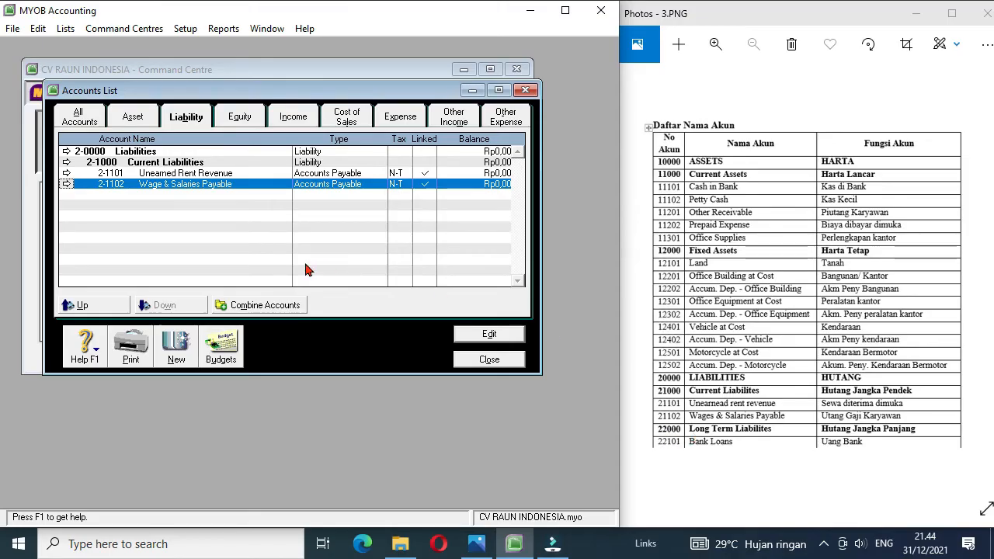
Step: Create a liability header account numbered 2-2000 and named Long Term Liabilities
click(175, 342)
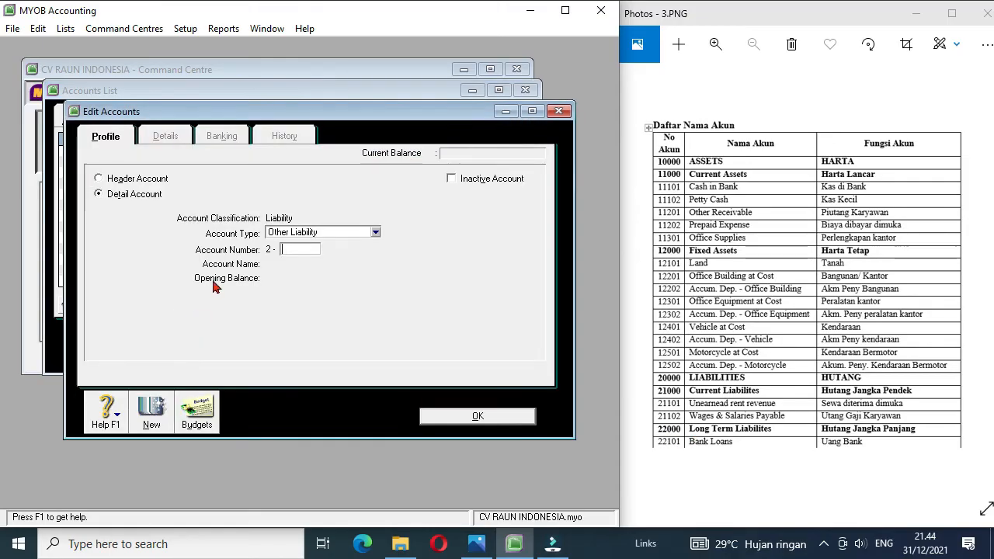
click(144, 179)
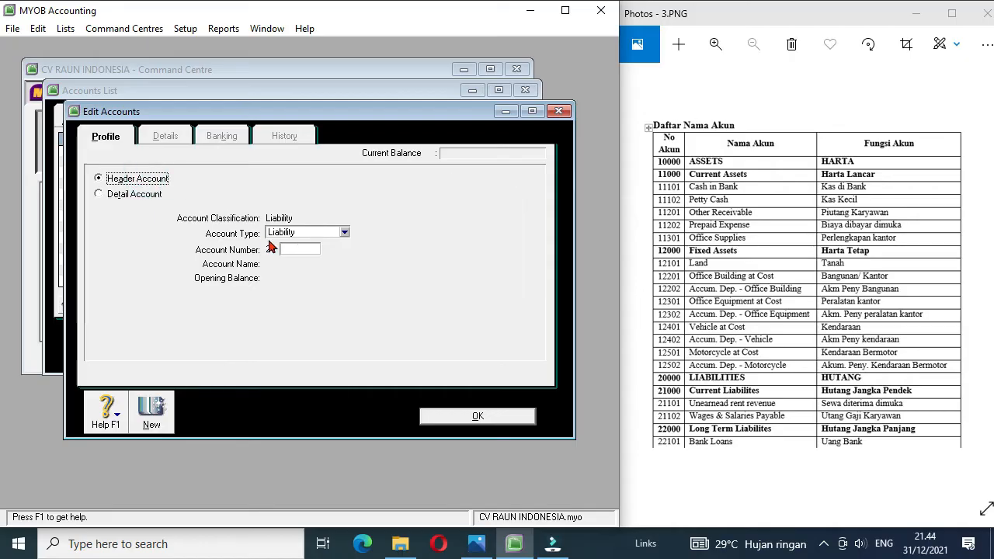
click(292, 250)
text(2000)
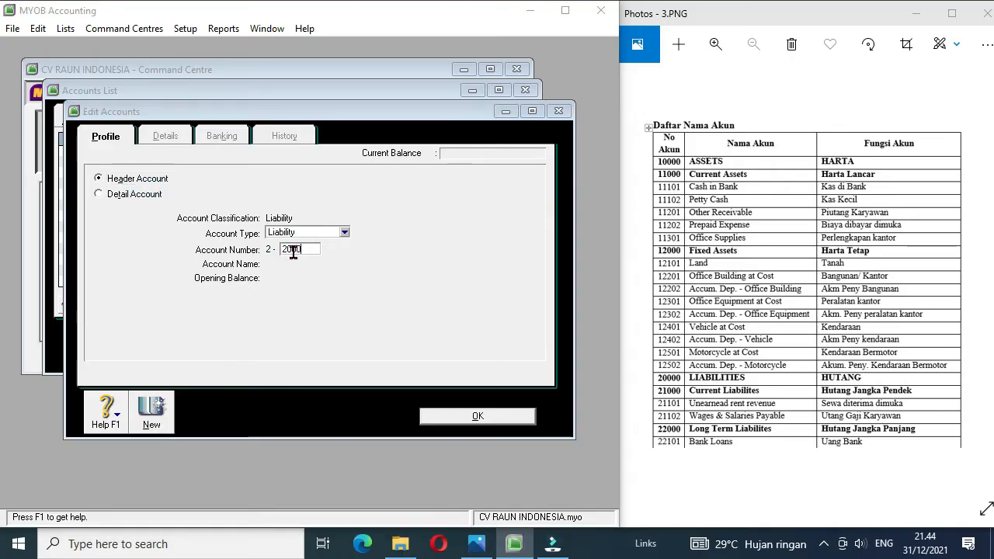
key(Tab)
text(Long Ter)
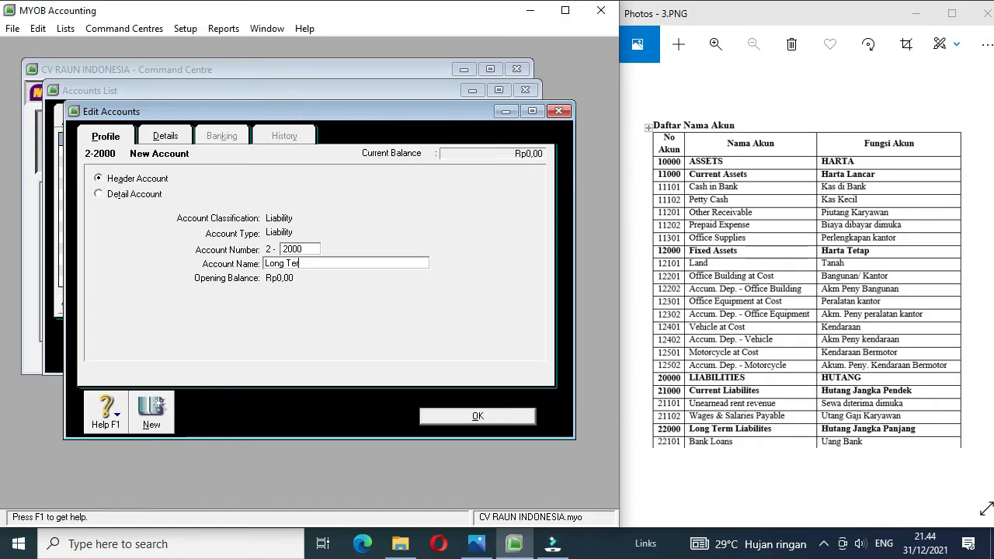
text(m Liabilities)
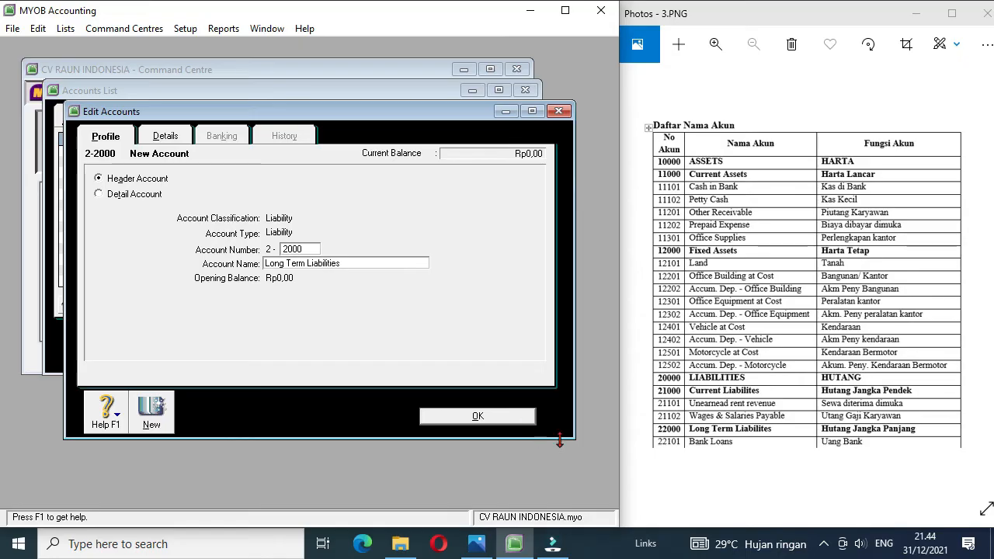
Step: Create a Long Term Liability detail account numbered 2-2101 and named Bank Loans
click(151, 412)
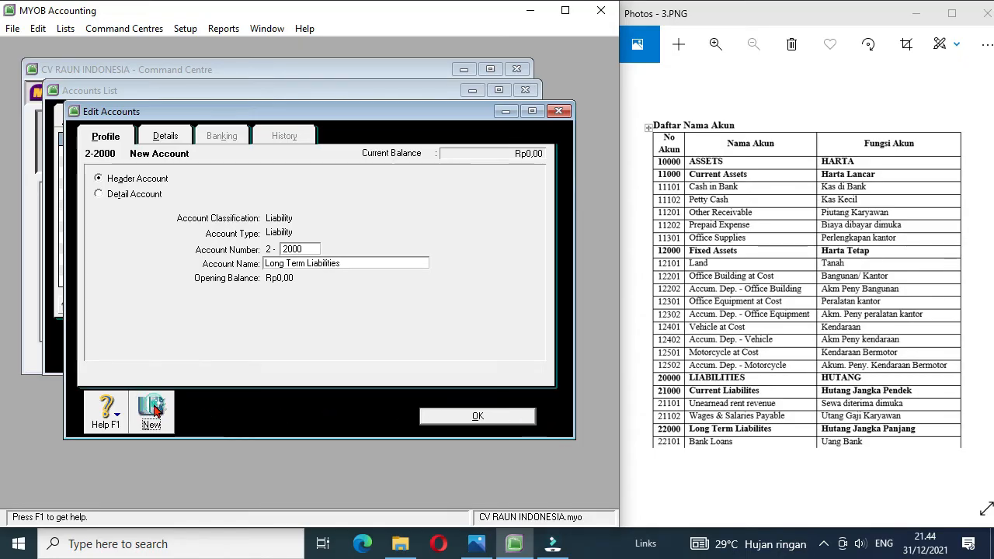
click(143, 195)
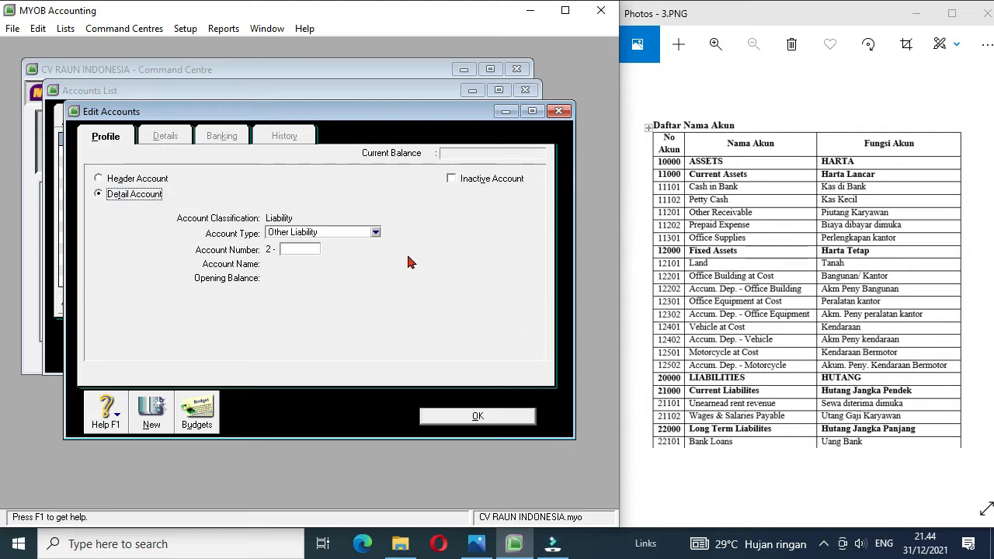
click(375, 233)
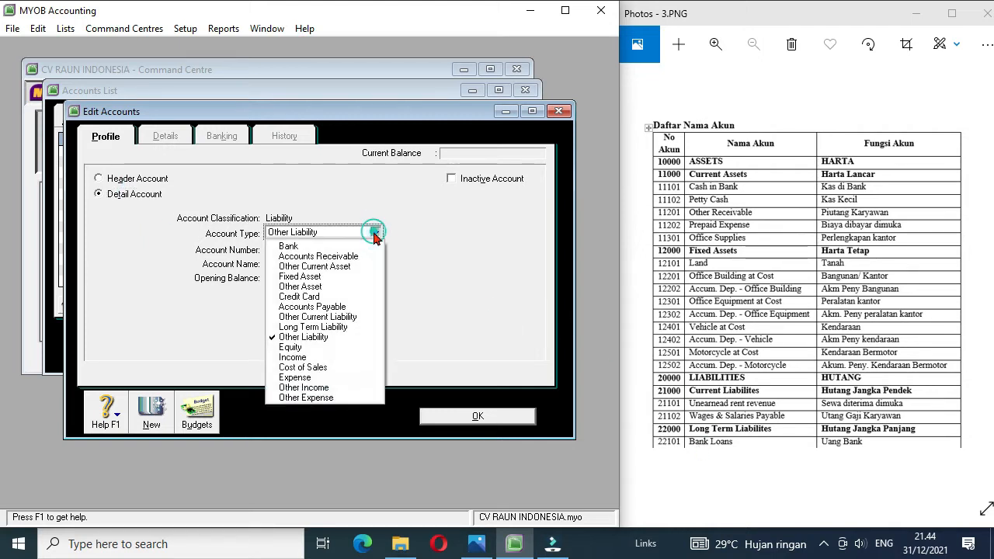
click(338, 327)
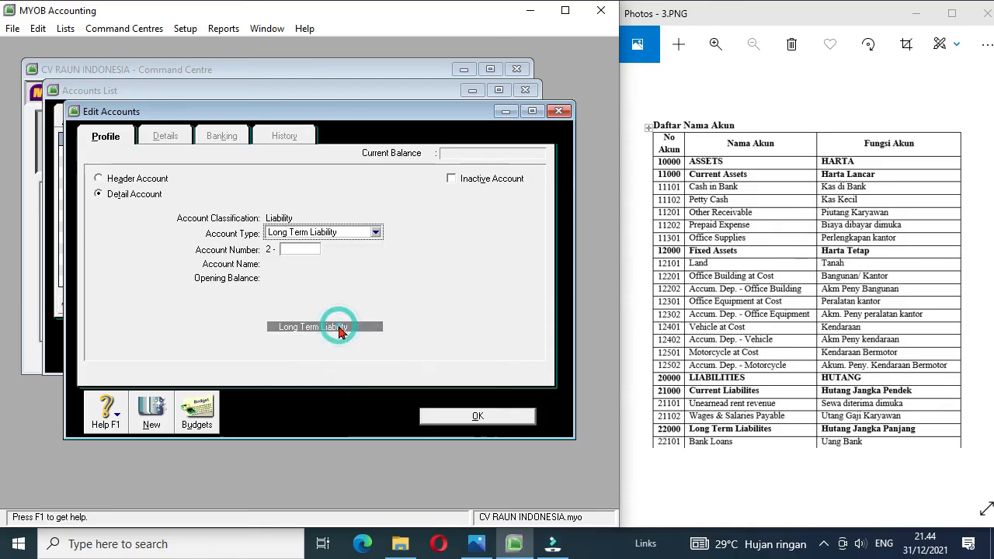
click(299, 250)
text(2101)
key(Tab)
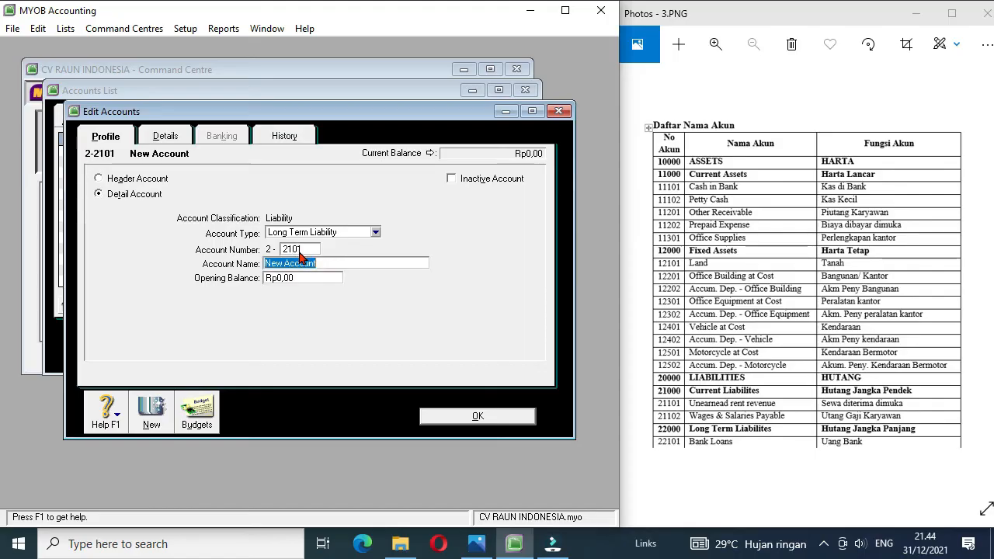
text(Bank Loans)
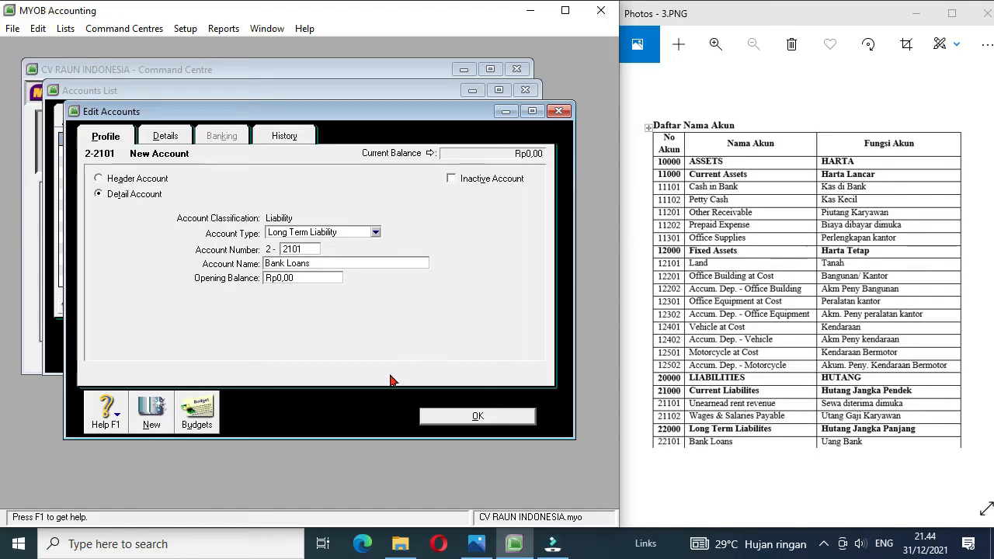
click(470, 422)
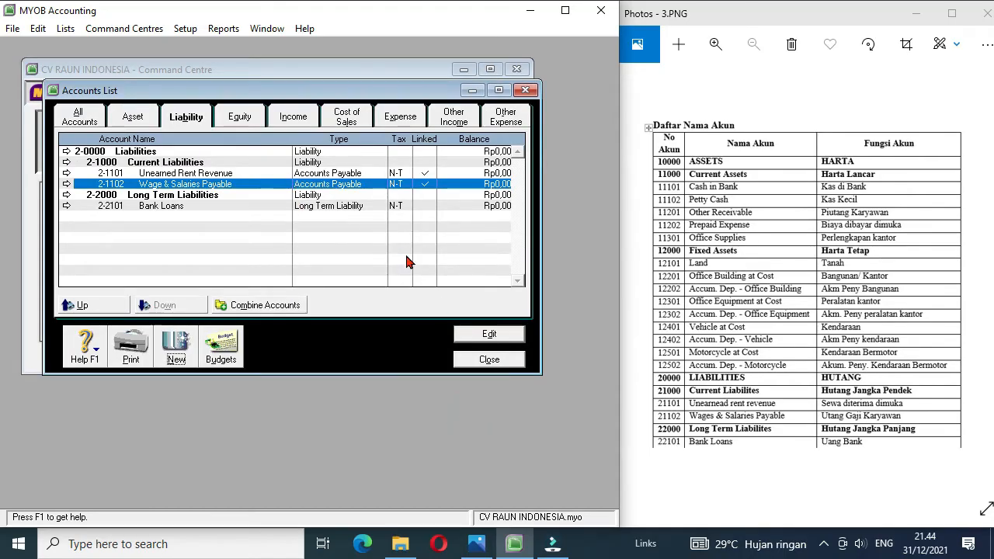
Step: Bring up the exam sheet's equity page and create equity header account 3-1000, named with the first owner's full name followed by Equity
click(984, 279)
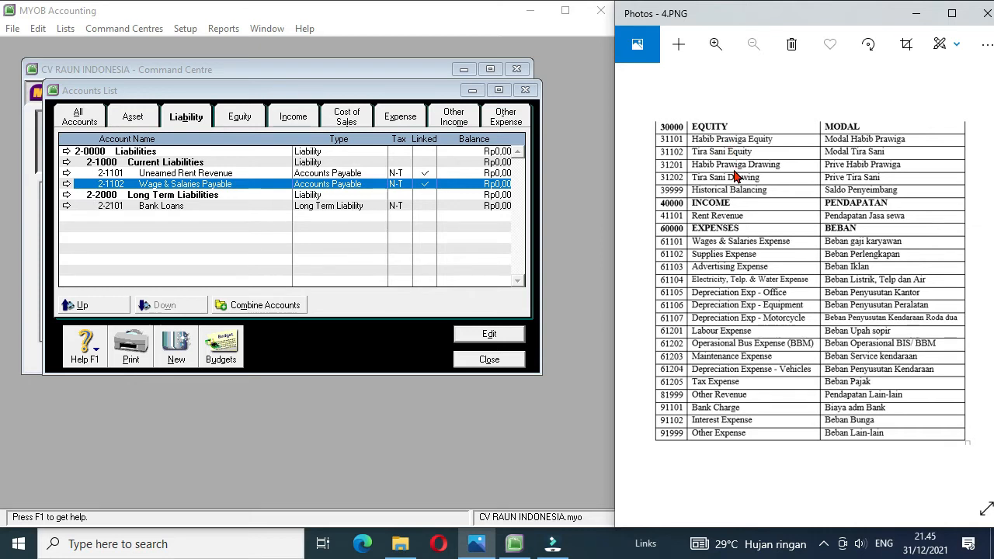
click(242, 117)
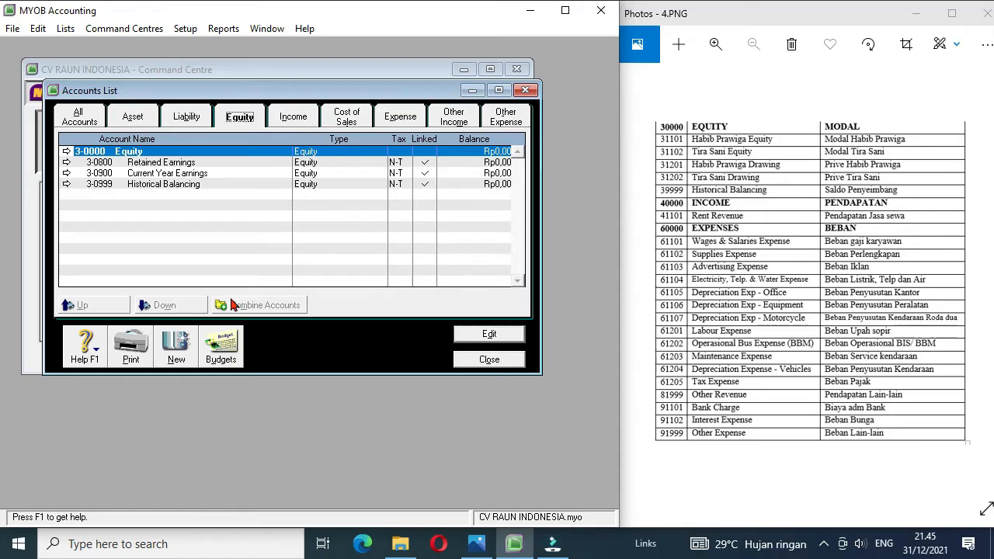
click(180, 348)
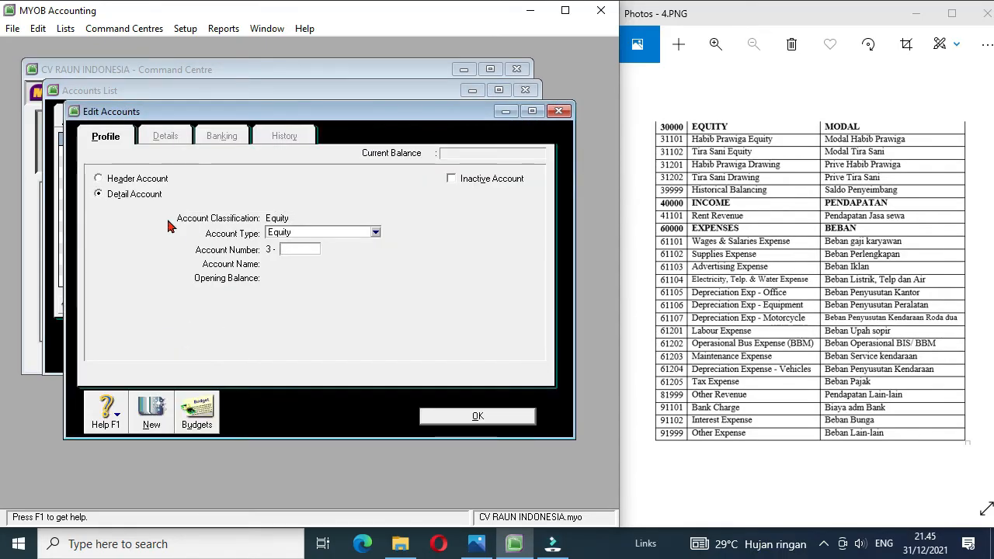
click(134, 180)
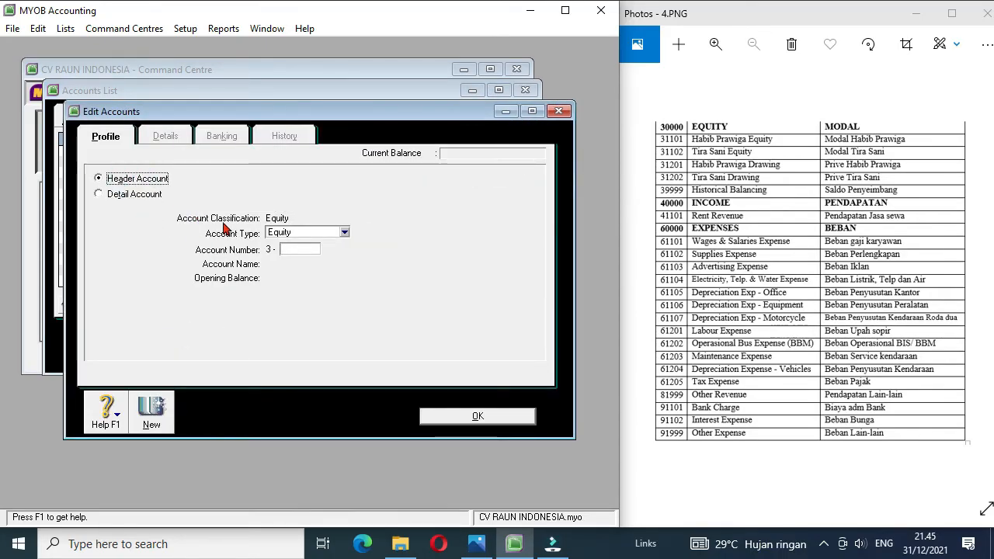
click(299, 250)
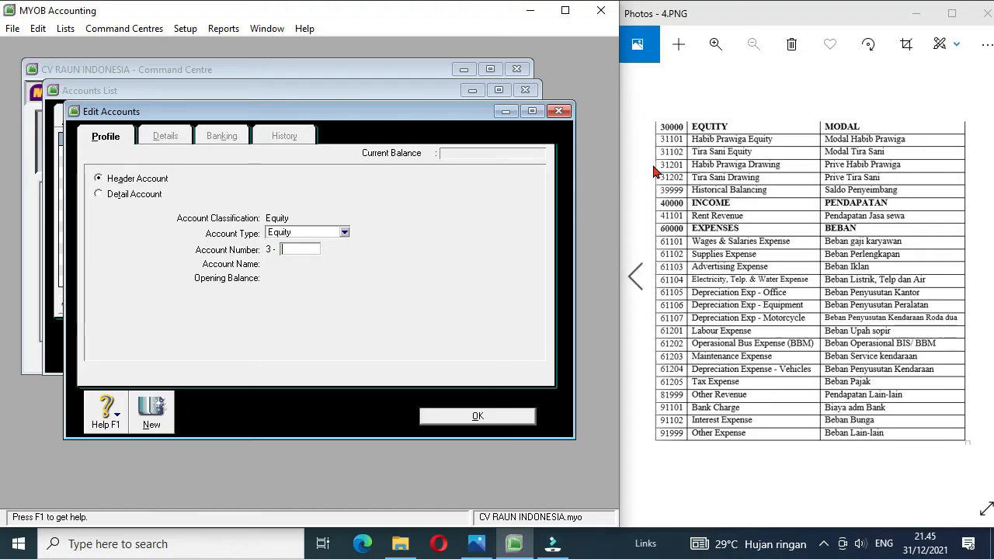
text(1000)
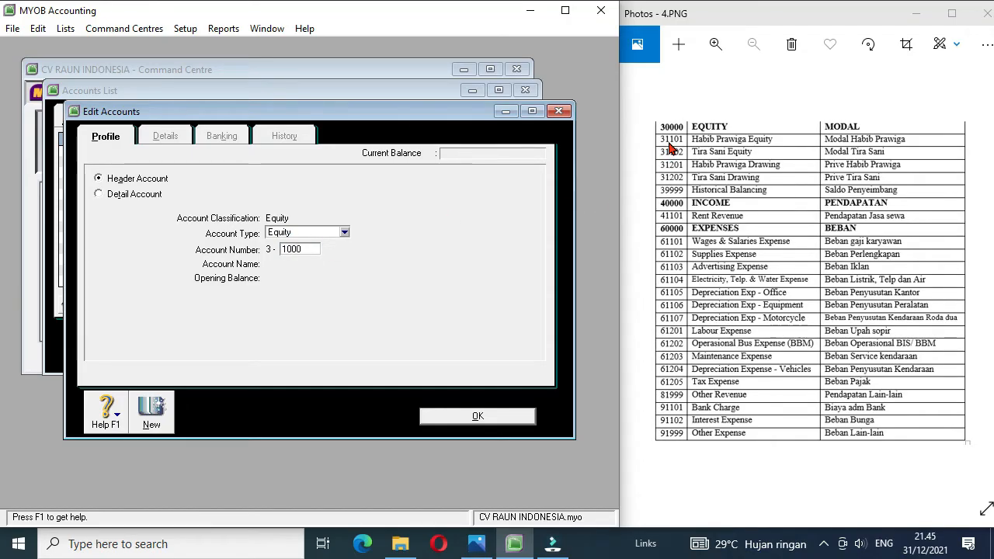
key(Tab)
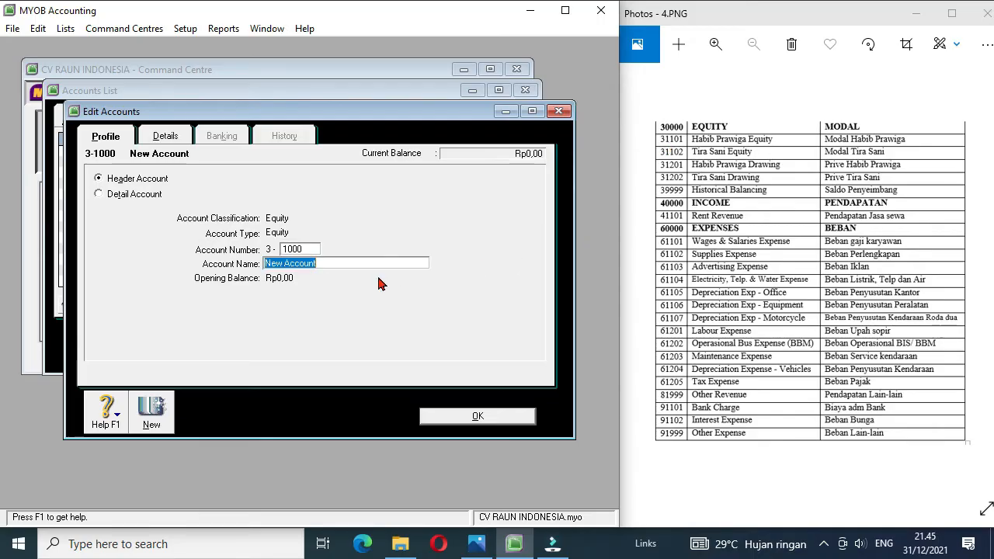
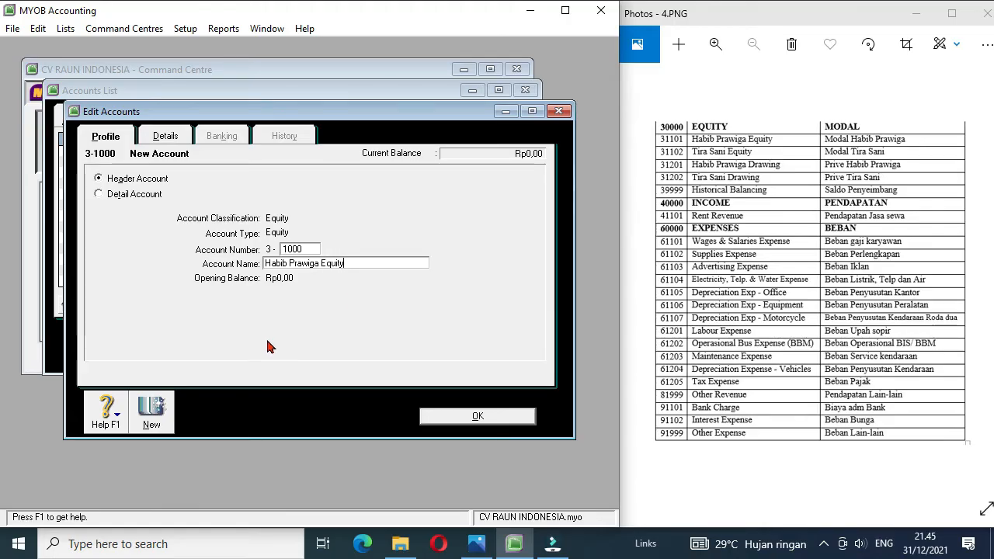
Step: Create an equity detail account numbered 3-1101, named with the first owner's full name followed by Equity
click(149, 418)
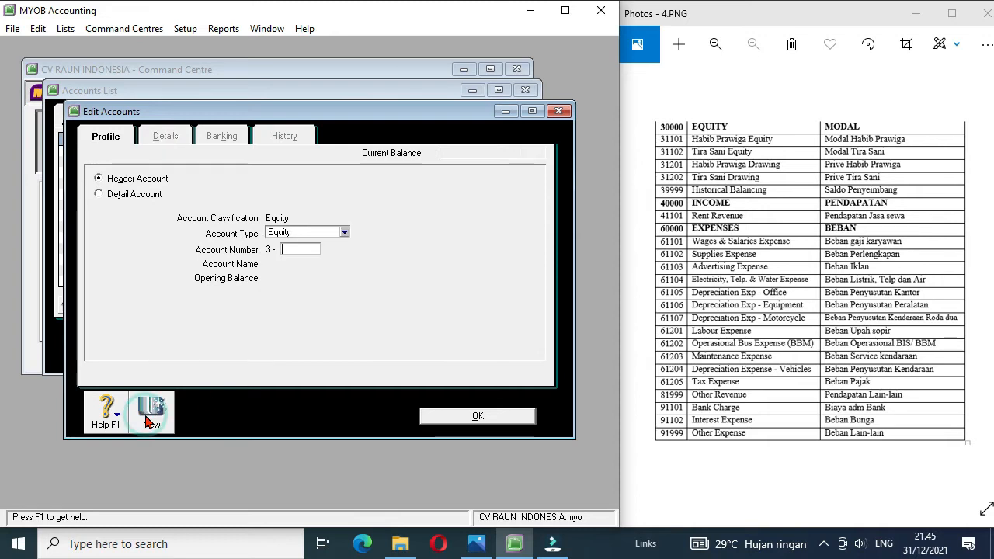
click(128, 196)
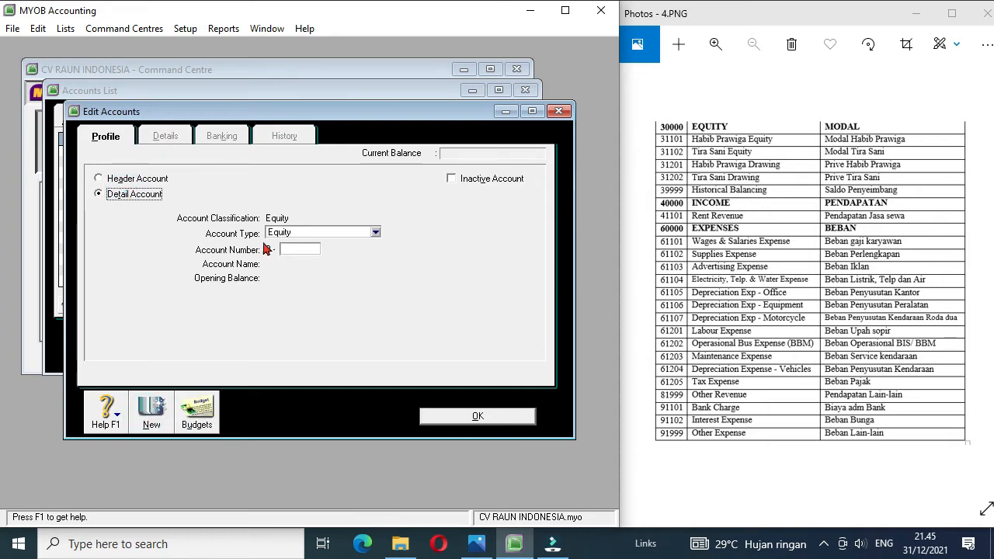
click(296, 248)
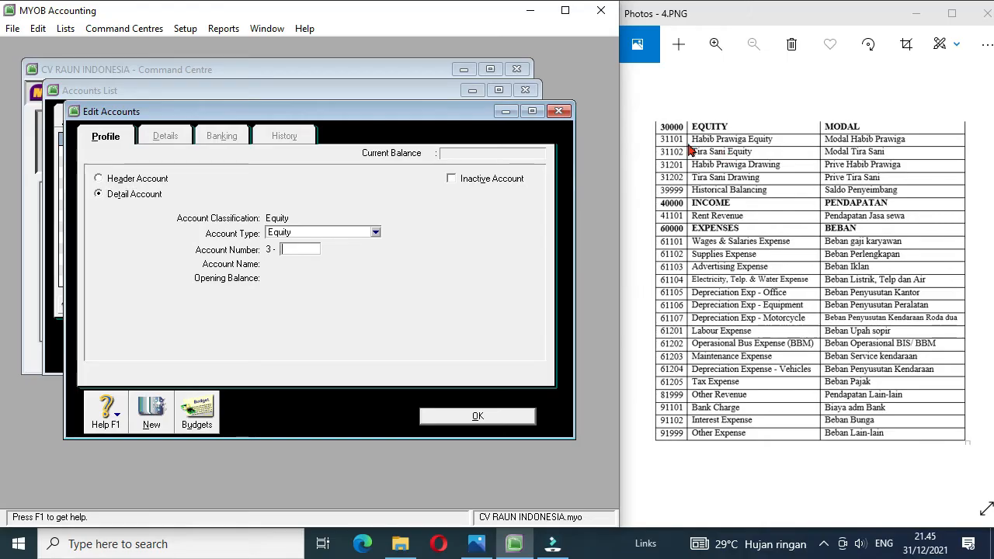
text(1101)
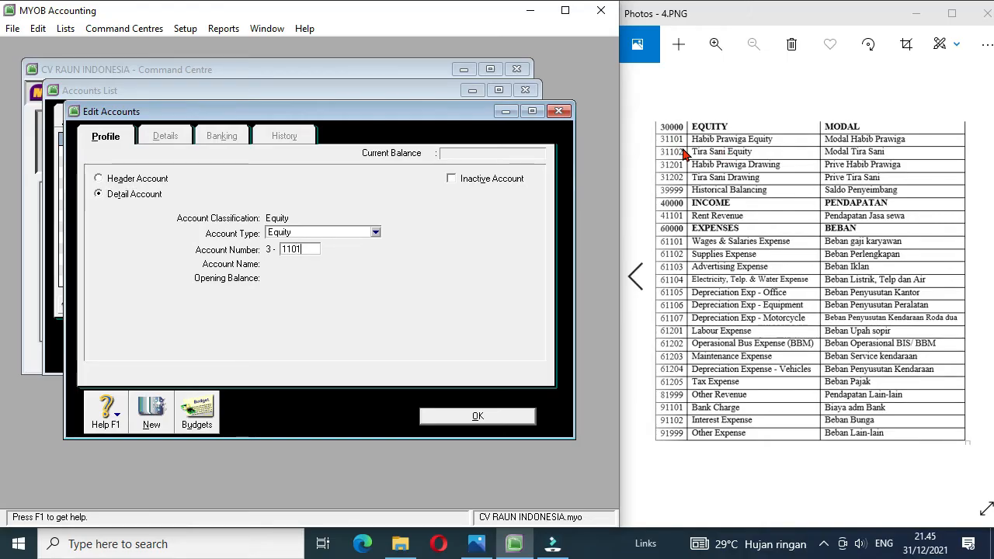
key(Tab)
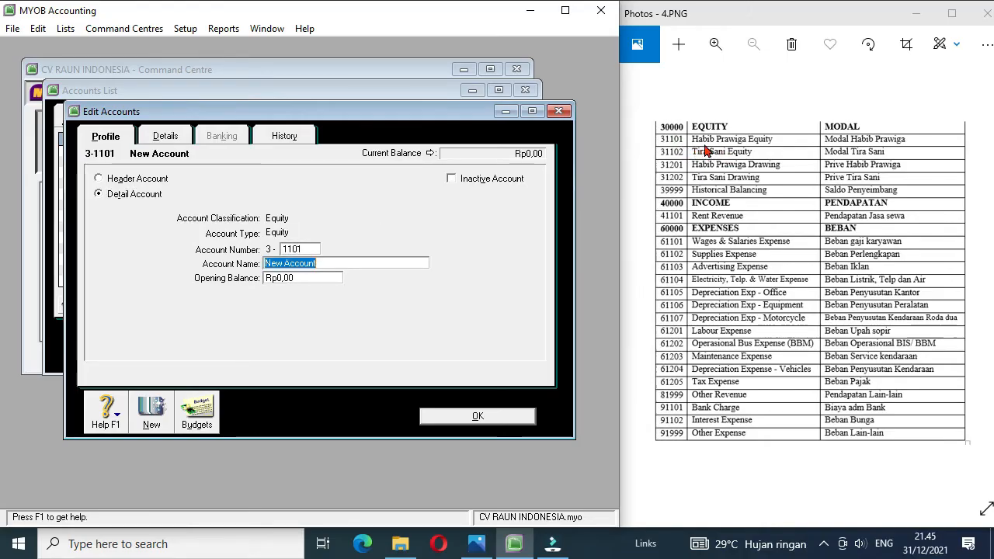
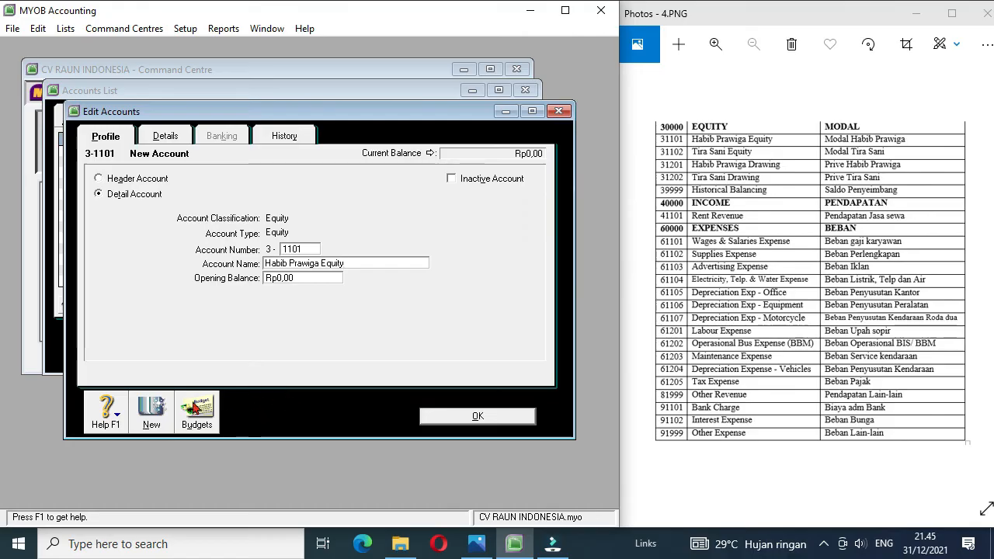
Step: Create an equity detail account numbered 3-1102, named with the first owner's full name followed by Drawing
click(153, 411)
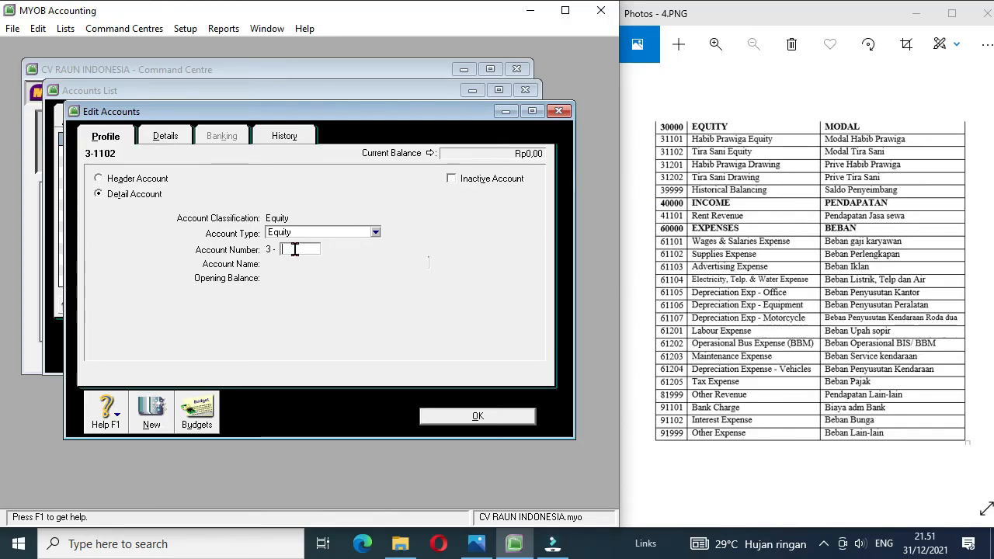
text(1102)
key(Tab)
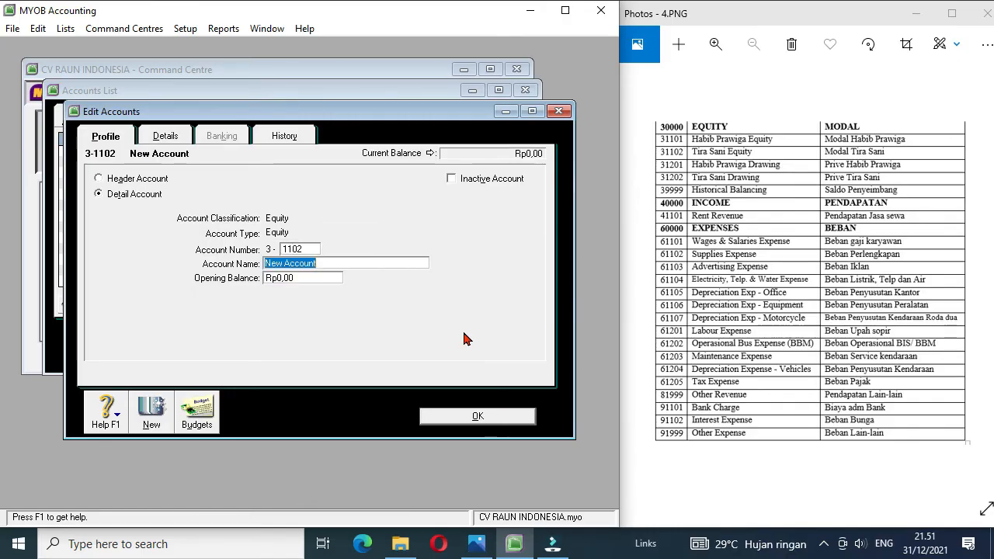
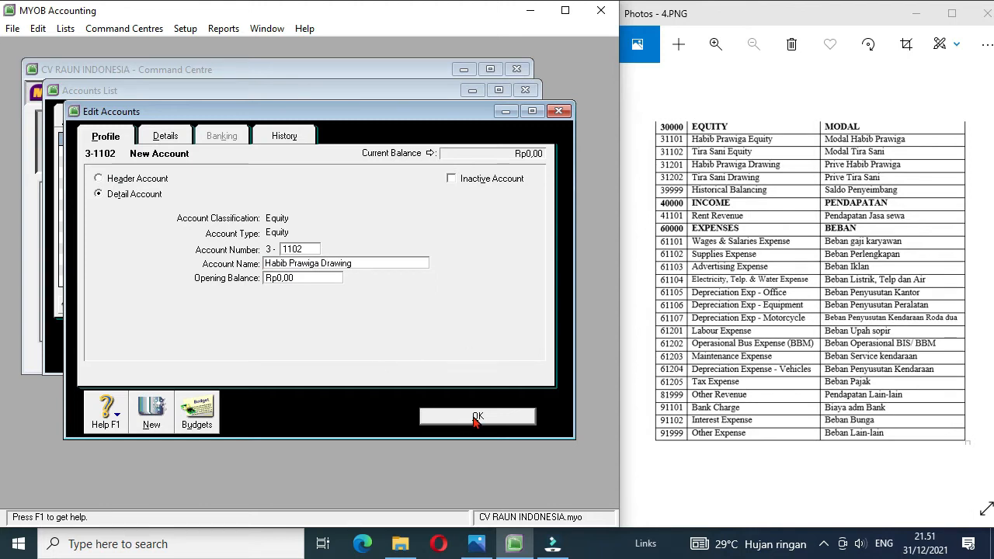
click(478, 417)
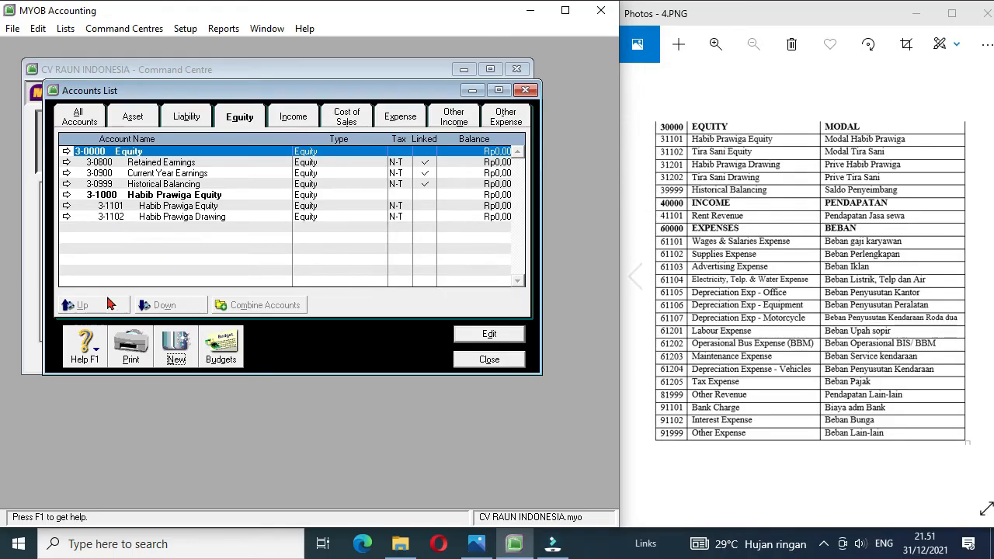
Step: Create an equity header account numbered 3-2000, named with the second owner's full name followed by Equity
click(174, 350)
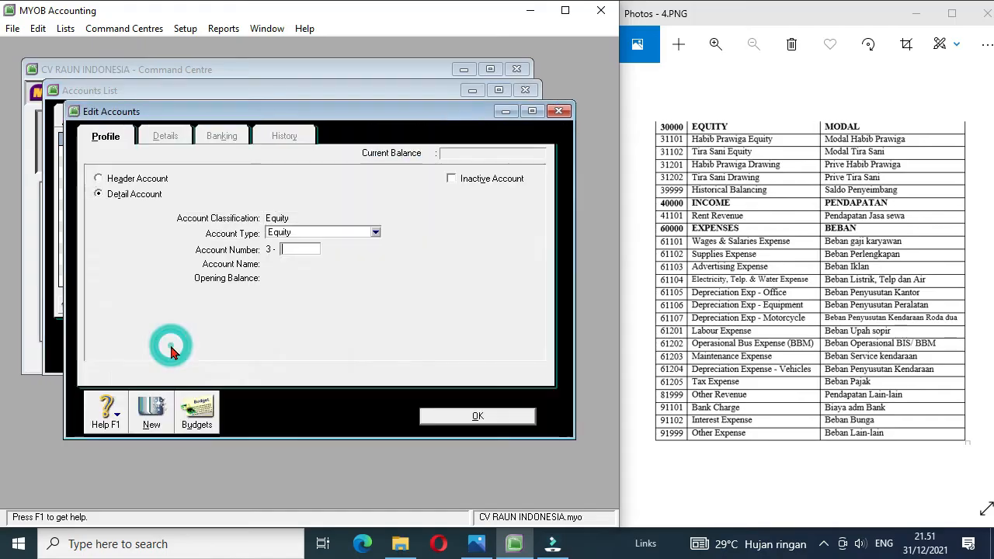
click(124, 180)
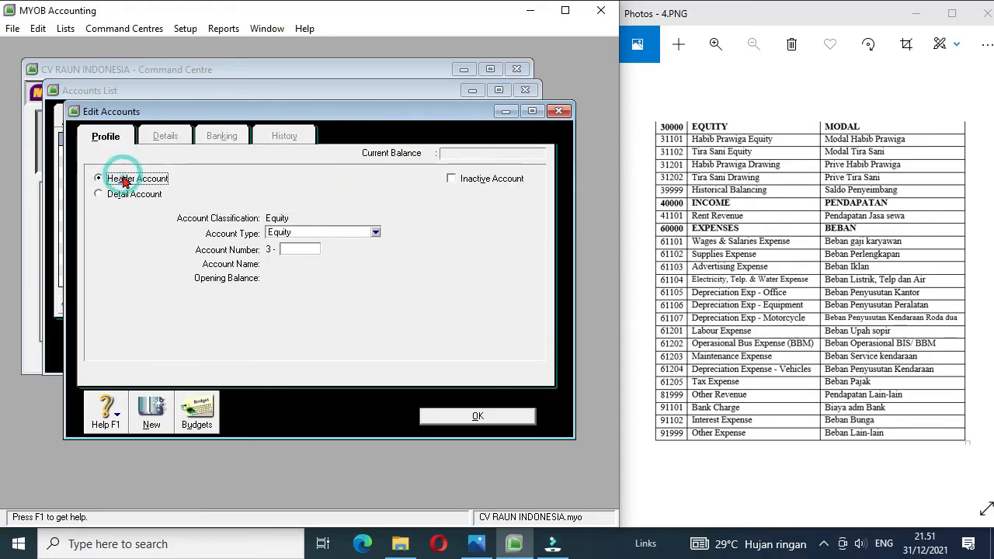
click(310, 250)
text(2000)
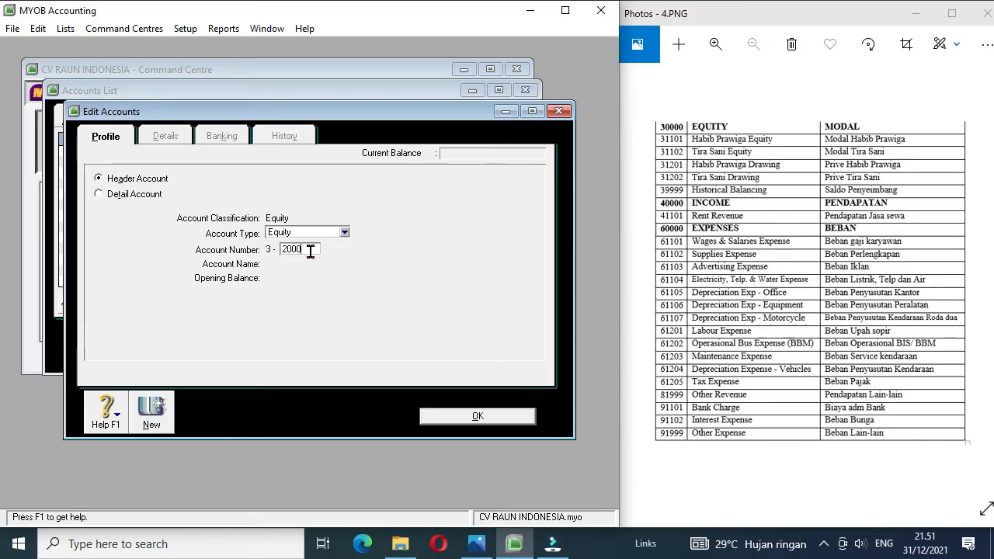
key(Tab)
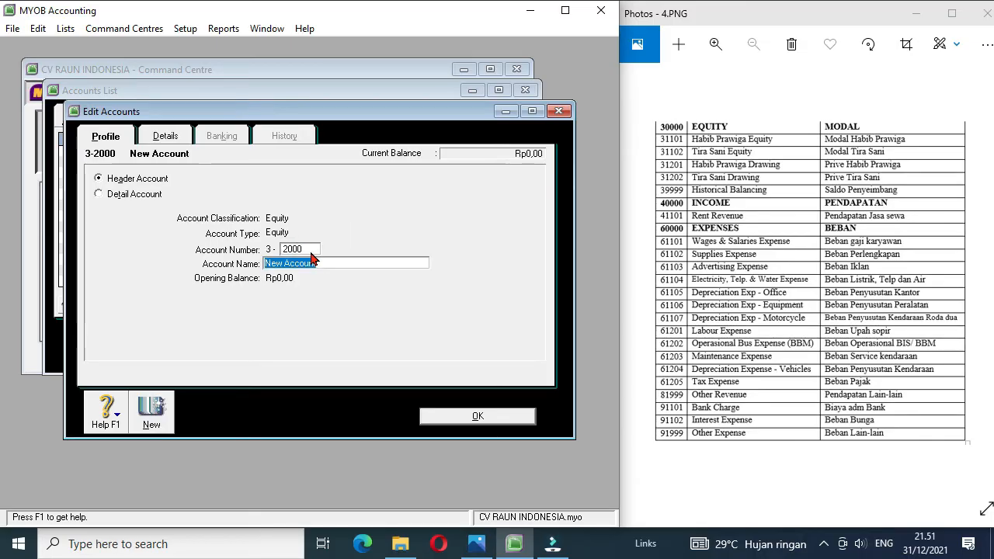
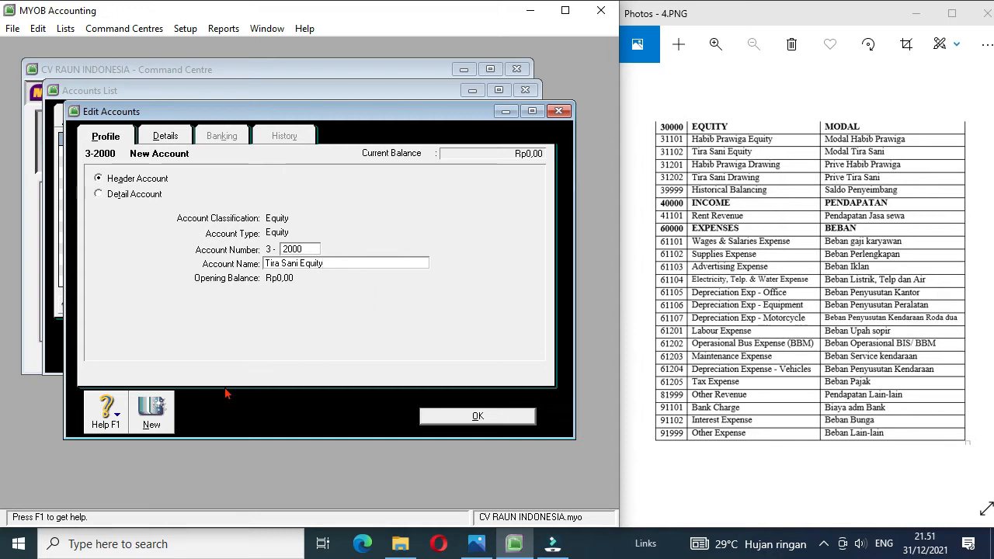
Step: Create an equity detail account numbered 3-2101, named with the second owner's full name followed by Equity
click(151, 416)
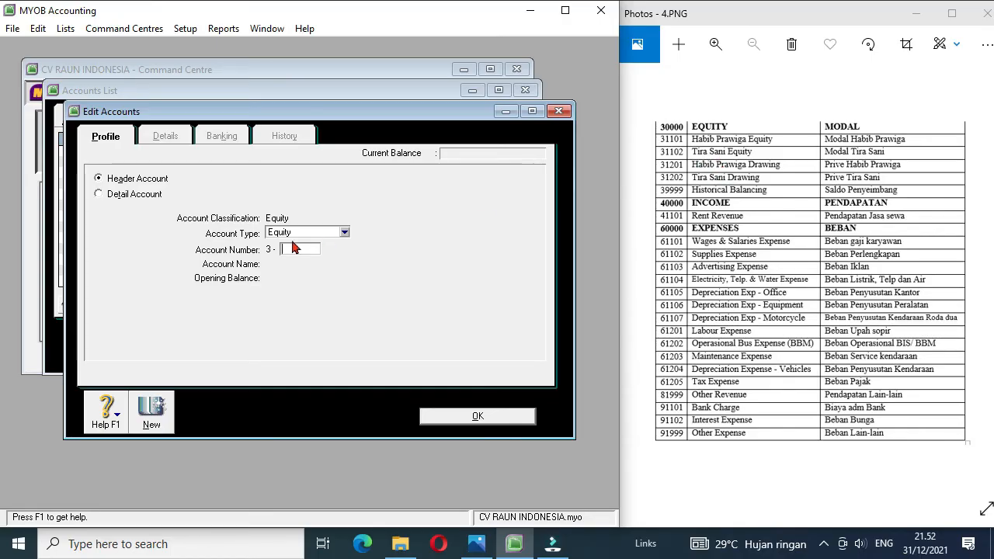
click(147, 194)
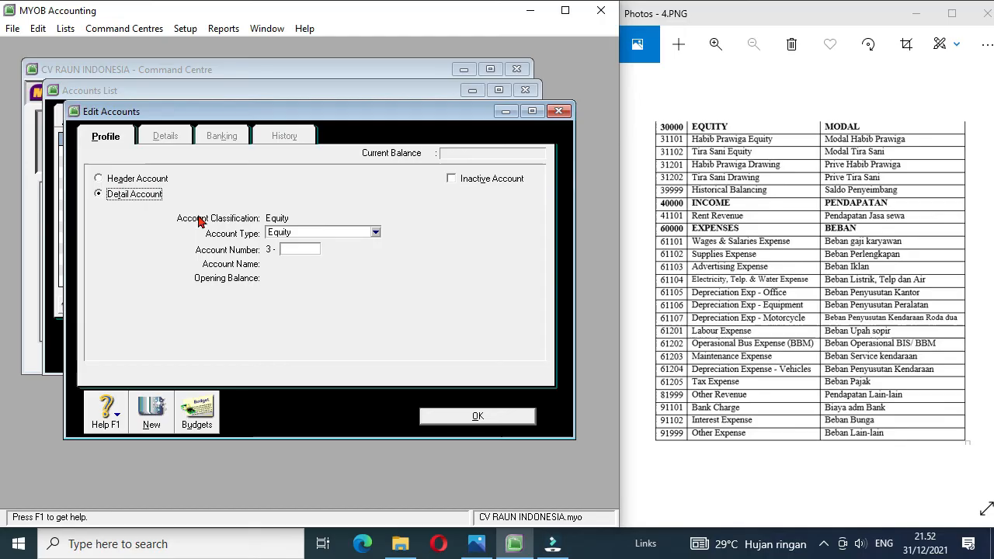
click(296, 249)
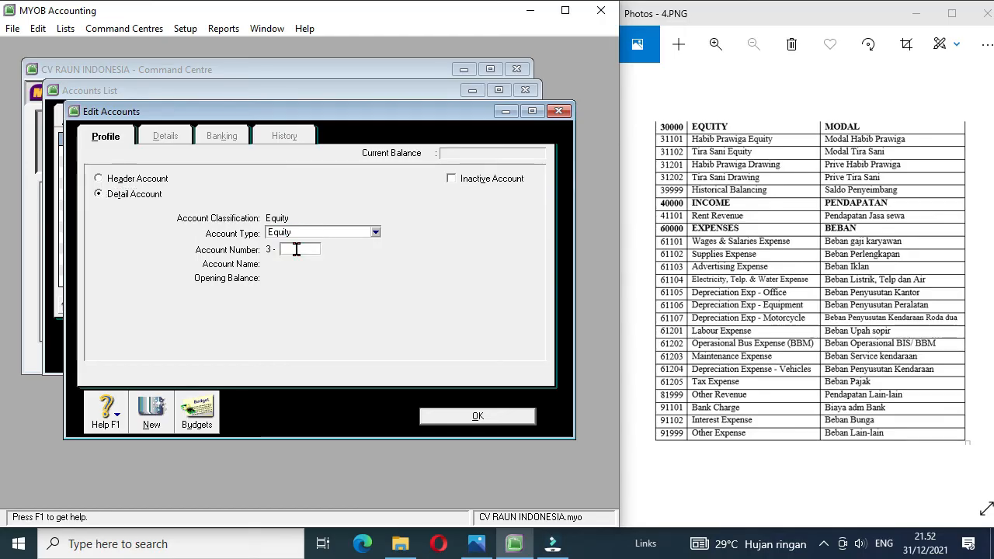
text(2101)
key(Tab)
text(T)
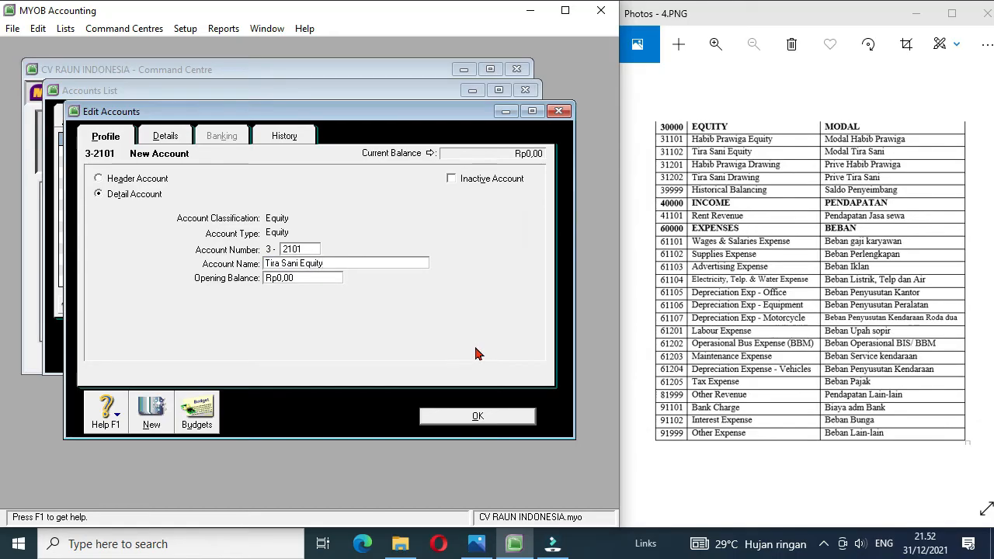
Step: Create an equity detail account numbered 3-2102, named with the second owner's full name followed by Drawing, and return to the accounts list
click(152, 411)
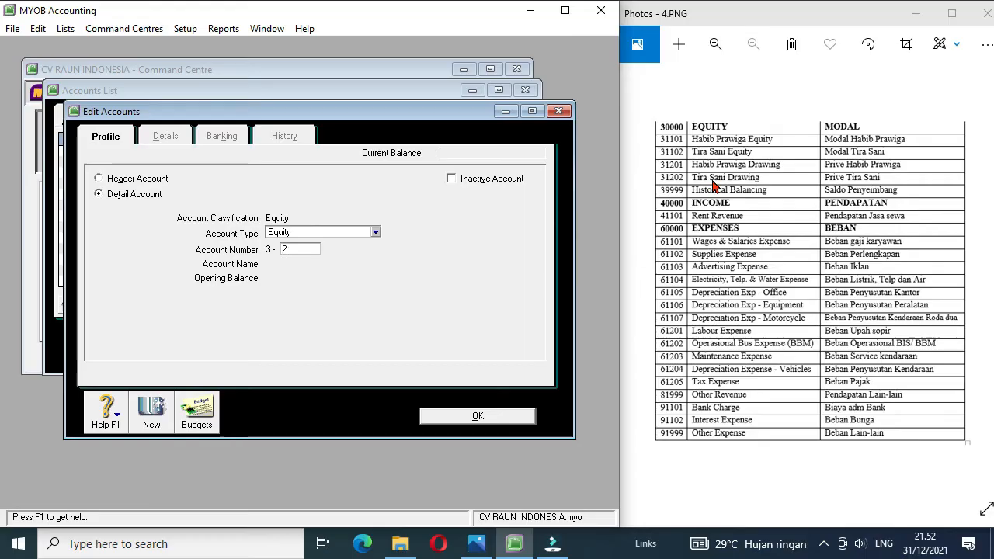
text(2)
key(Tab)
click(478, 417)
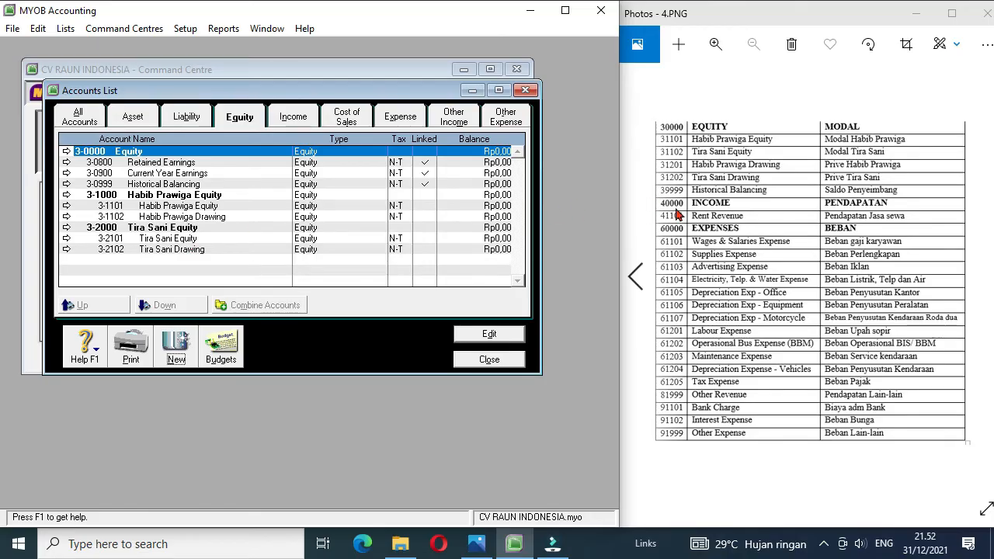
Step: Create an income detail account numbered 4-1101 and named Rent Revenue
click(303, 119)
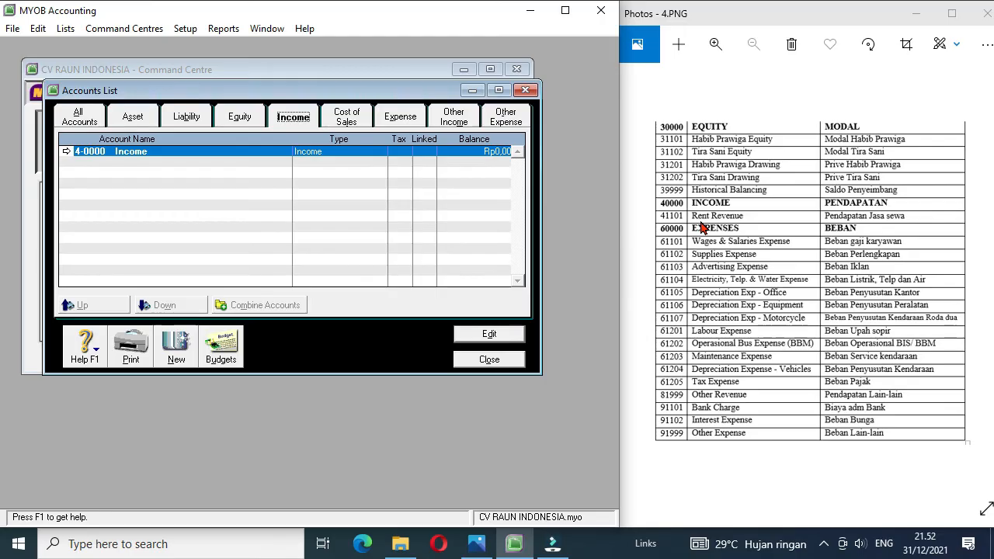
click(177, 347)
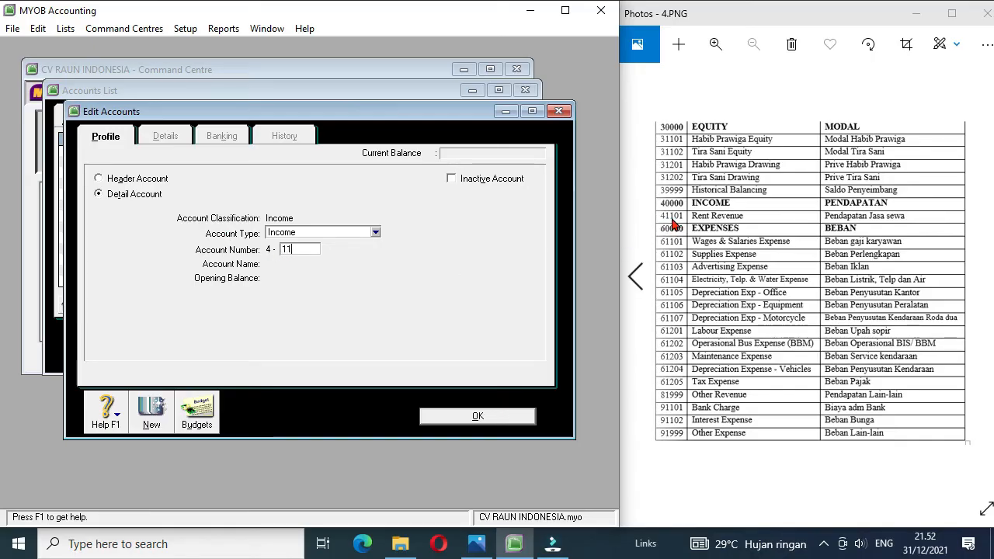
key(Tab)
text(R)
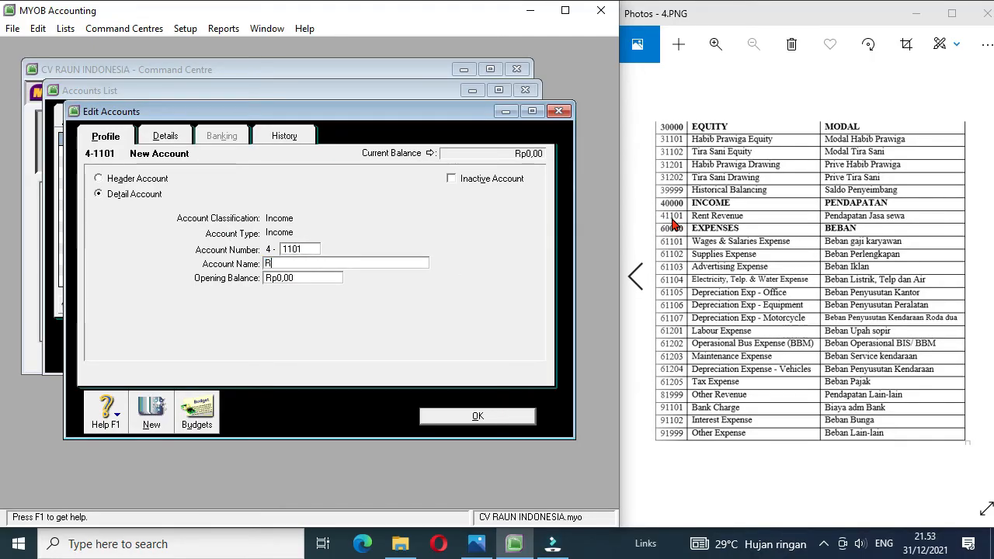
text(ent Revenue)
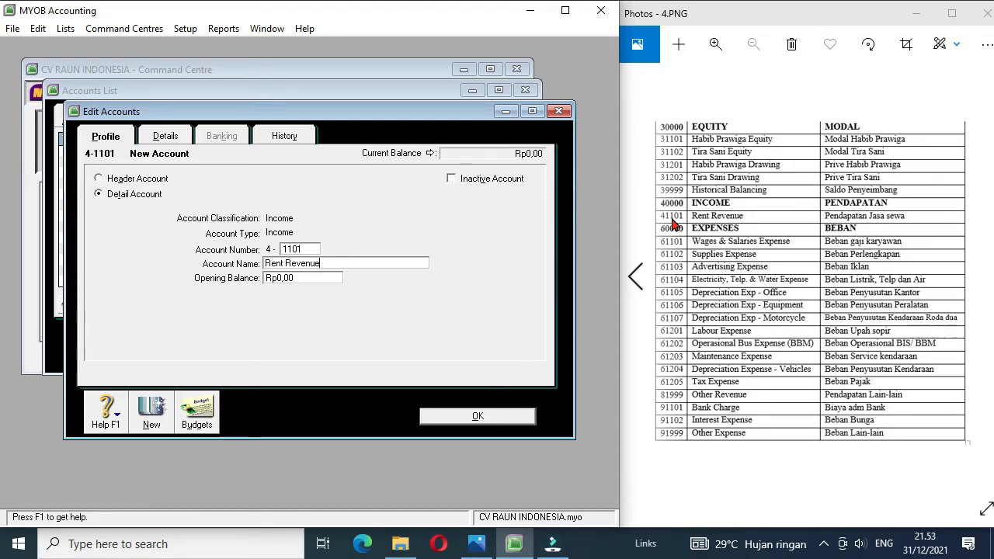
click(456, 418)
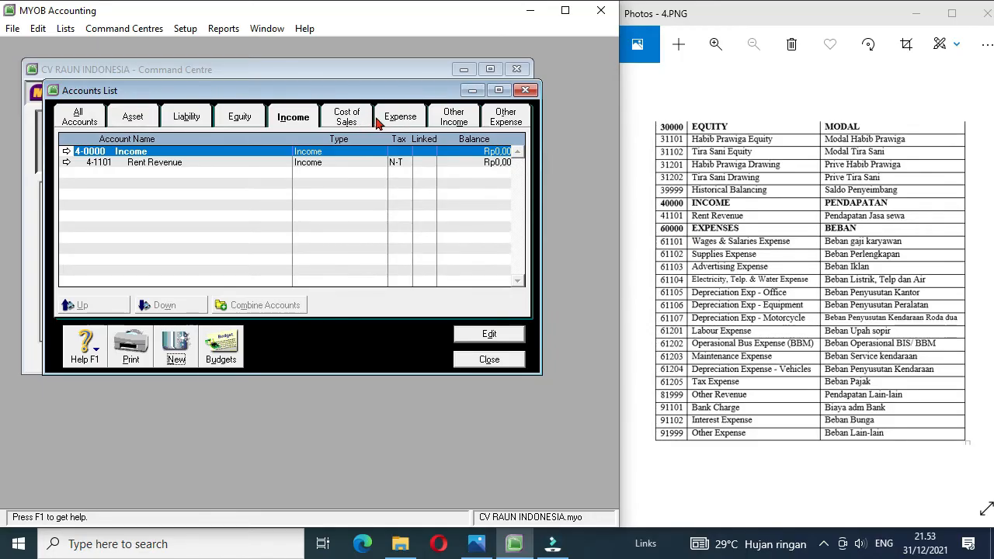
Step: Renumber the Wages & Salaries expense account to 6-1101 and rename it Wages & Salaries Expense
click(400, 118)
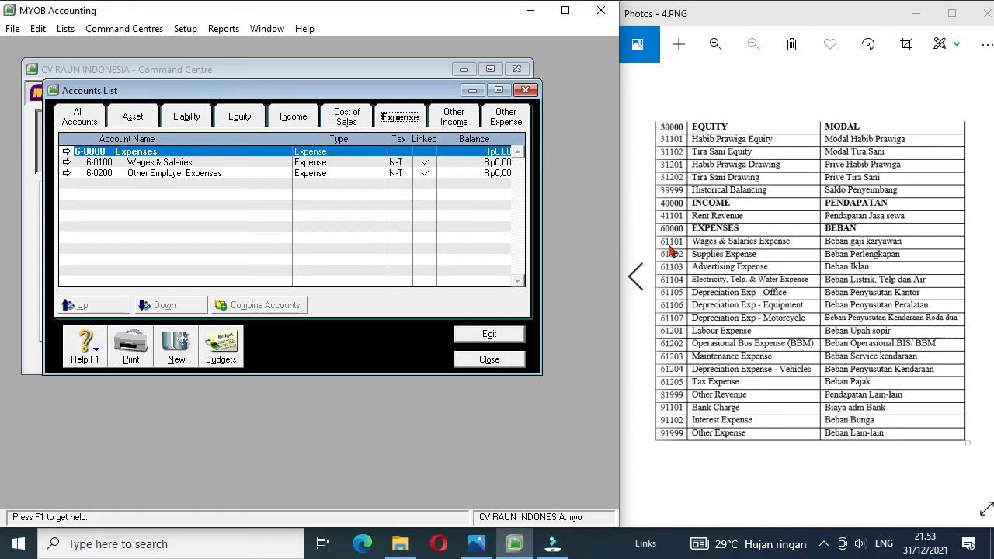
click(66, 163)
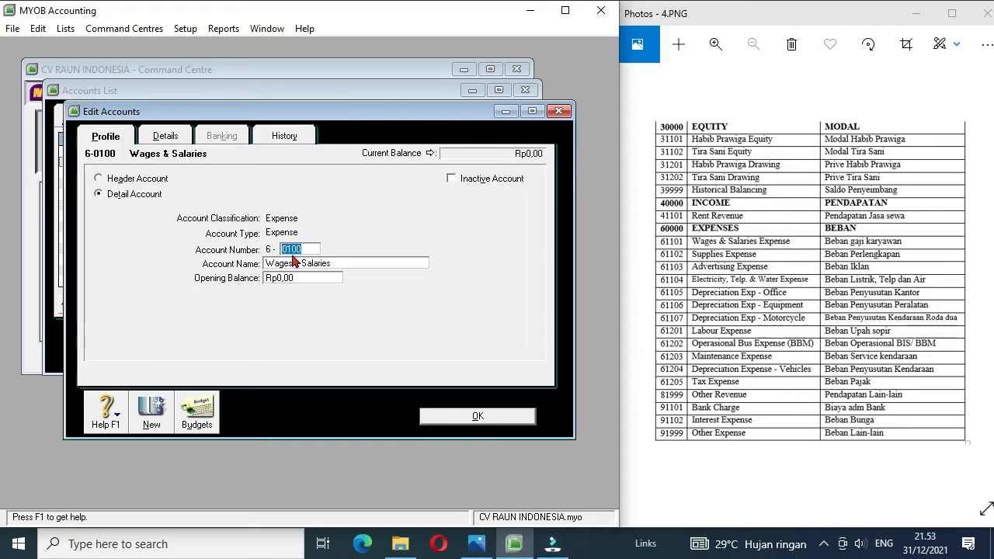
click(334, 265)
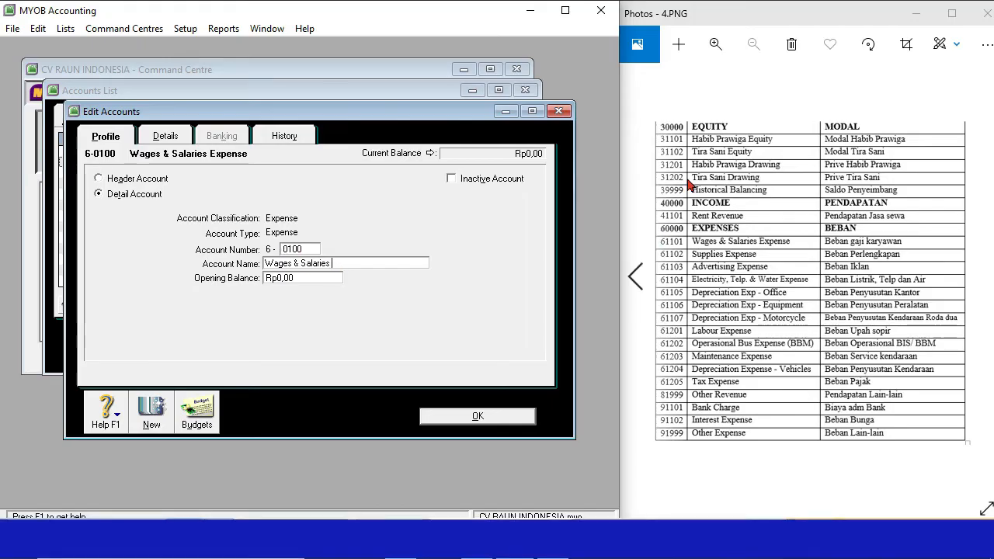
key(shift+Tab)
text(110)
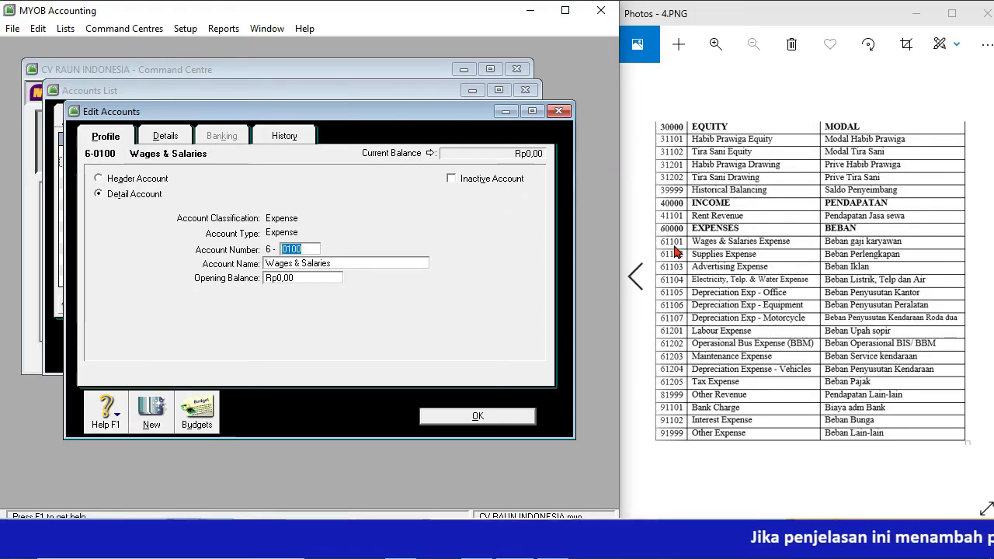
text(1)
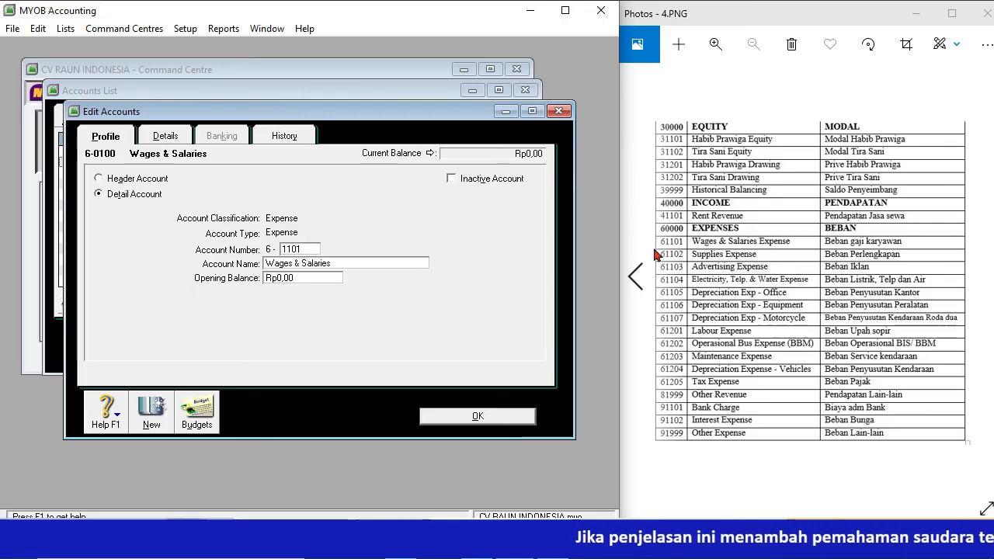
key(Tab)
click(344, 264)
text(Expense)
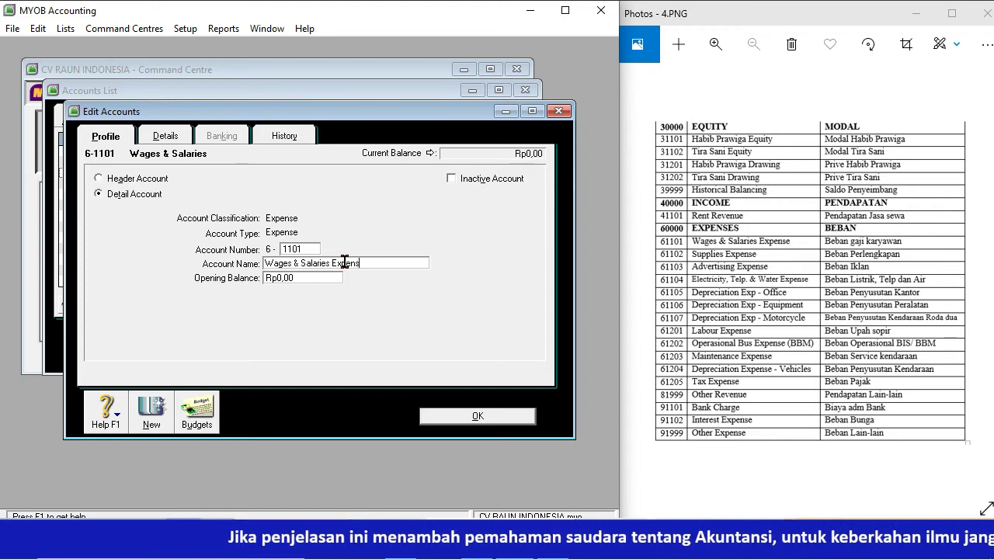
click(469, 419)
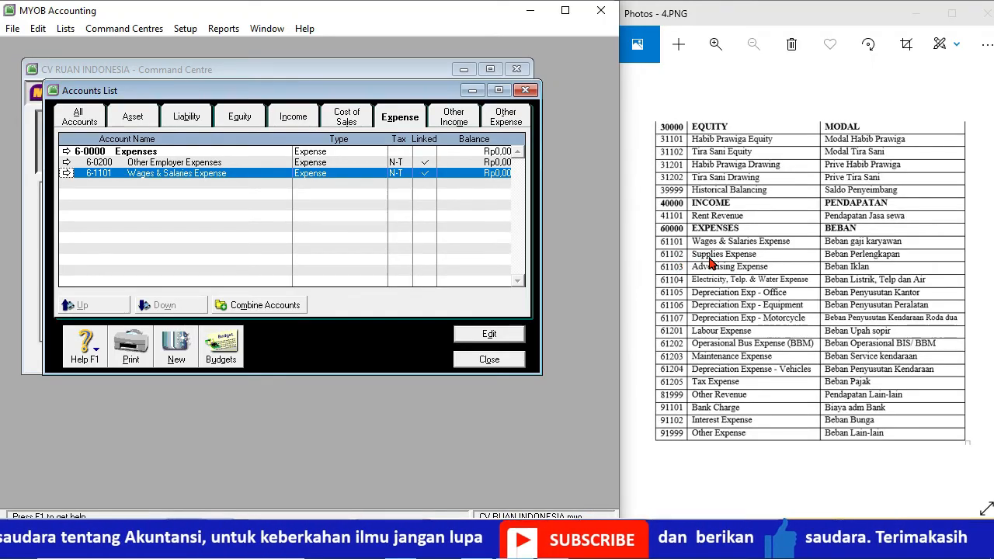
Step: Renumber the Other Employer Expenses account to 6-1102 and rename it "Supllies Expense"
click(67, 163)
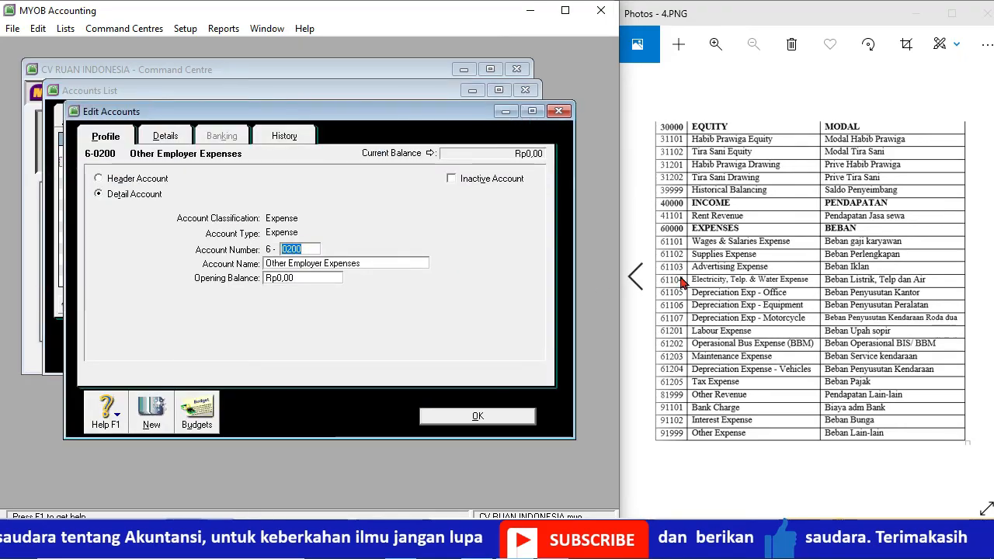
text(1102)
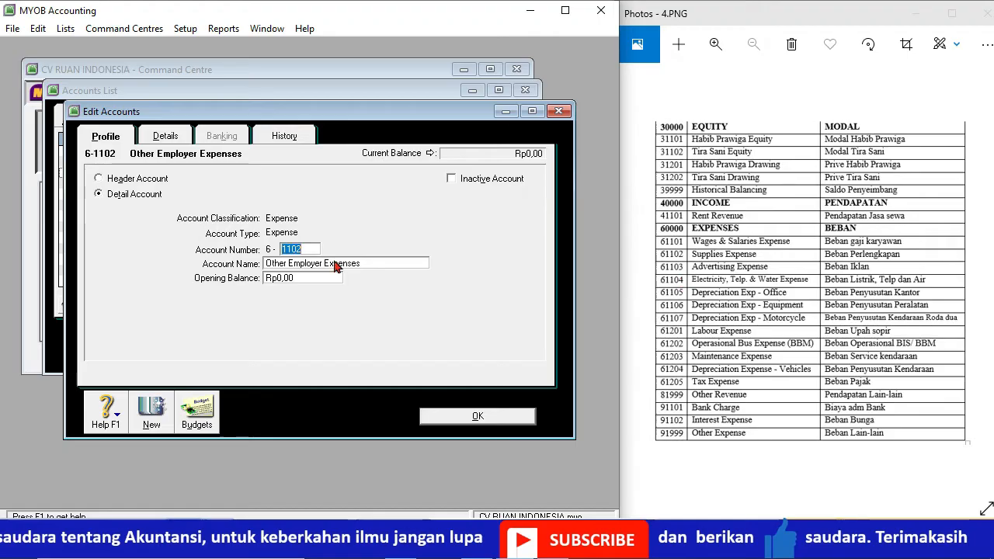
key(Tab)
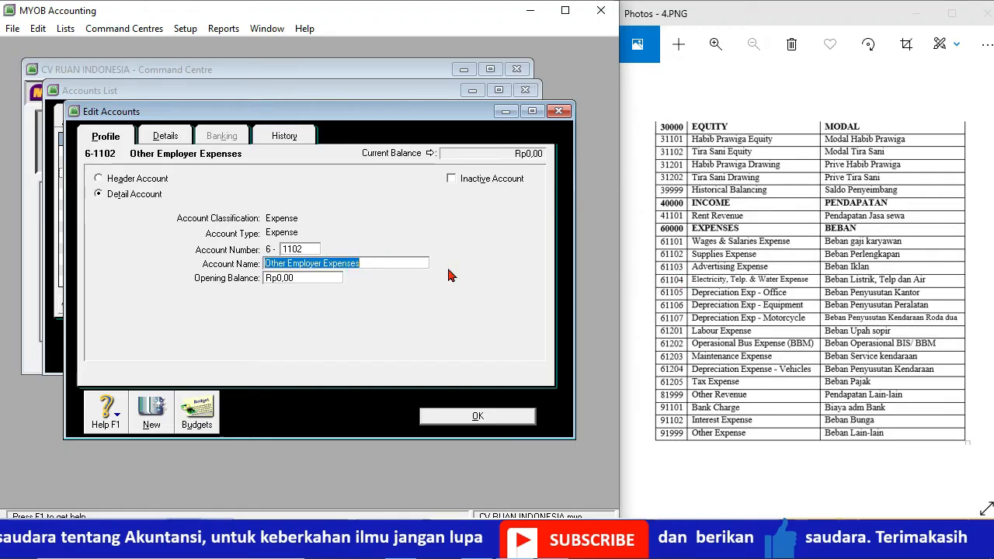
text(S)
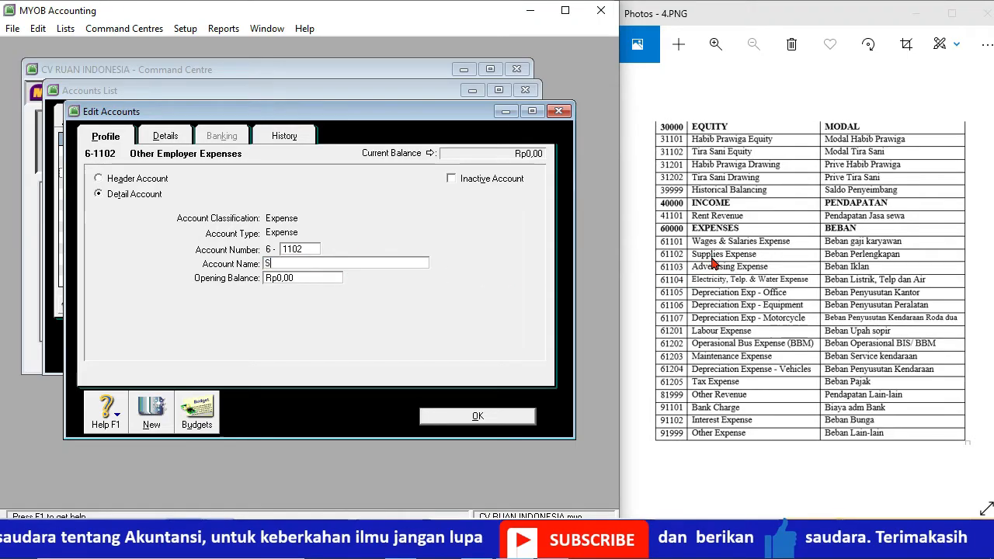
text(upllies Expense)
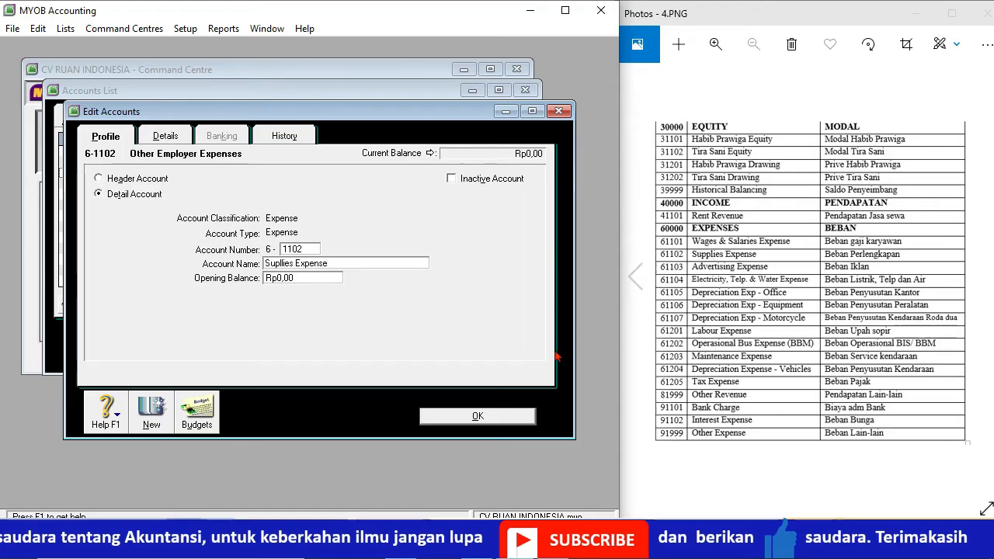
click(477, 418)
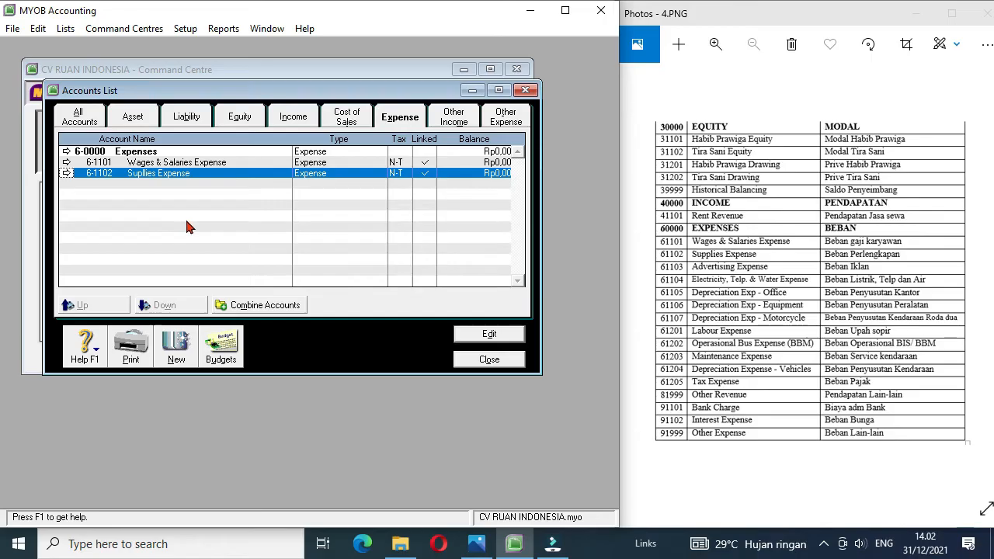
Step: Create an expense detail account numbered 6-1103 and named Advertising Expense
click(176, 353)
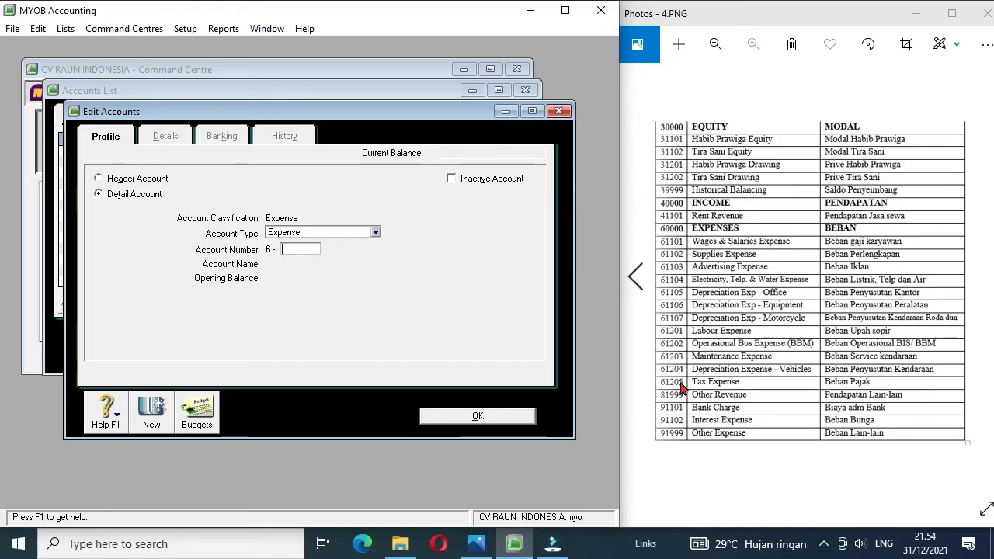
text(1103)
key(Tab)
text(Advertising Ex)
Step: Create an expense detail account numbered 6-1104 and named "Electricity.Telp.&Water Expens"
click(151, 411)
text(1104)
key(Tab)
text(Electricity.Telp.&Water Expense)
Step: Create an expense detail account numbered 6-1105 and named "Depreciation Exp. Office"
click(152, 411)
text(1105)
key(Tab)
text(Depreciation Exp. Office)
Step: Create an expense detail account numbered 6-1106 and named "depreciation Exp. Equpiment"
click(151, 416)
text(1106)
key(Tab)
text(depreciation Exp. Equipment)
Step: Create an expense detail account numbered 6-1107 and named "depreciation Exp. Motorcycle"
click(150, 416)
text(1107)
key(Tab)
text(depreciation Ex)
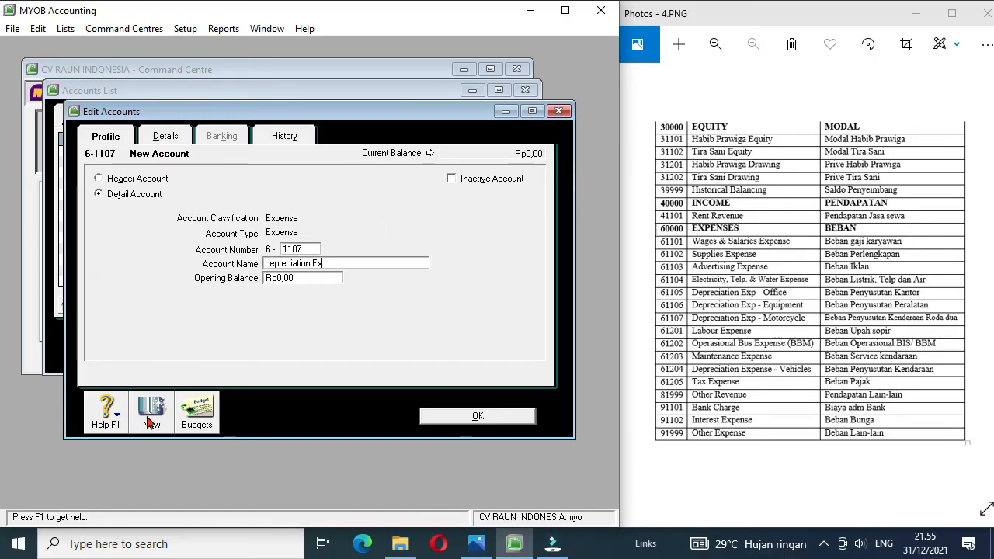
text(p. Motorcycle)
Step: Create an expense detail account numbered 6-1201 and named Labour Expense
click(150, 416)
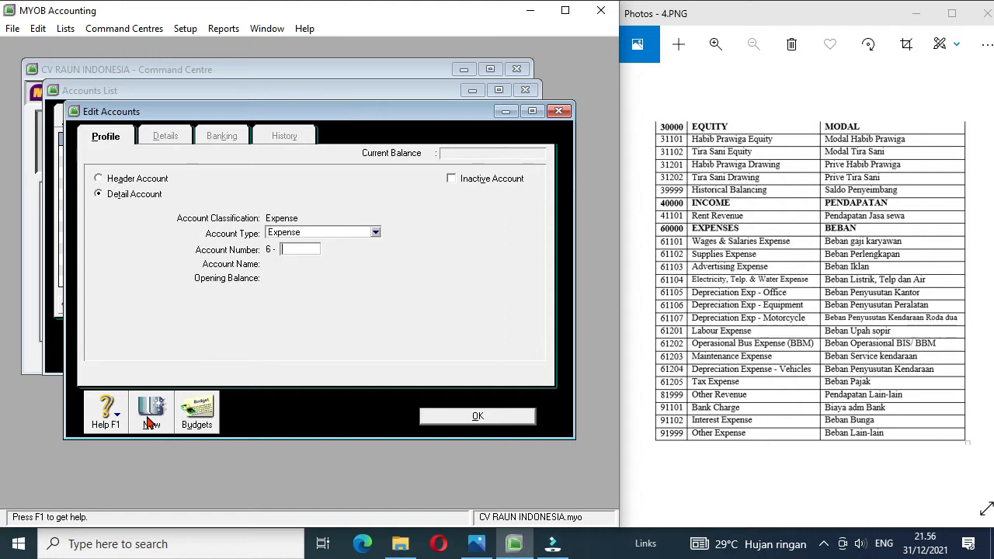
key(Tab)
text(Labour Expenxe)
Step: Create an expense detail account numbered 6-1202 and named Operational Bus Expense (BBM)
click(150, 419)
text(1202)
key(Tab)
text(Operational Bus Expense (BBM))
Step: Create an expense detail account numbered 6-1203 and named Maintenance Expense
click(152, 418)
text(1203)
key(Tab)
text(Maintenan)
Step: Create an expense detail account numbered 6-1204 and named "depreciation Expense Vehicle"
click(152, 420)
text(1204)
key(Tab)
text(depreciation Expense Vehicles)
Step: Create an expense detail account numbered 6-1205 and named Tax Expense, and return to the accounts list
click(151, 420)
text(1205)
key(Tab)
text(Tax Expense)
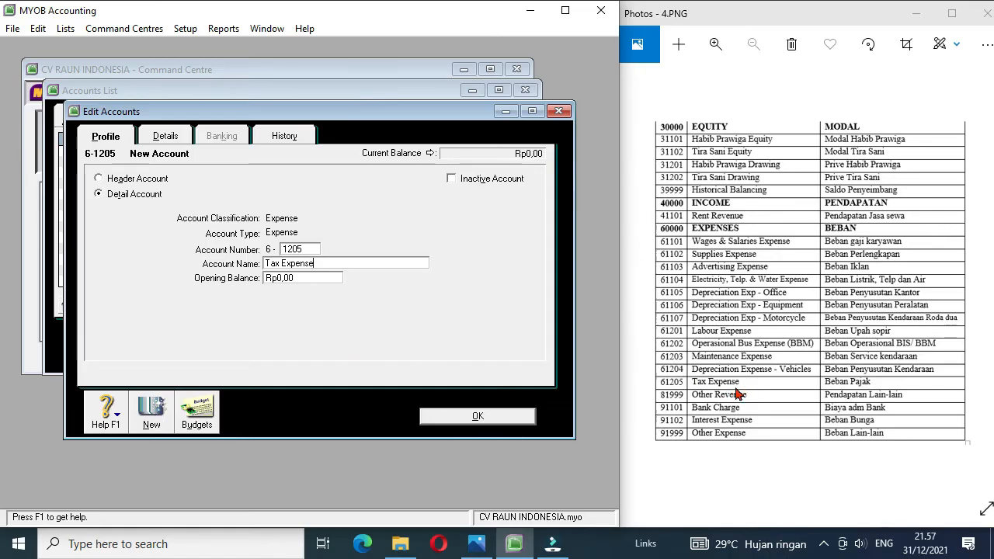
click(498, 418)
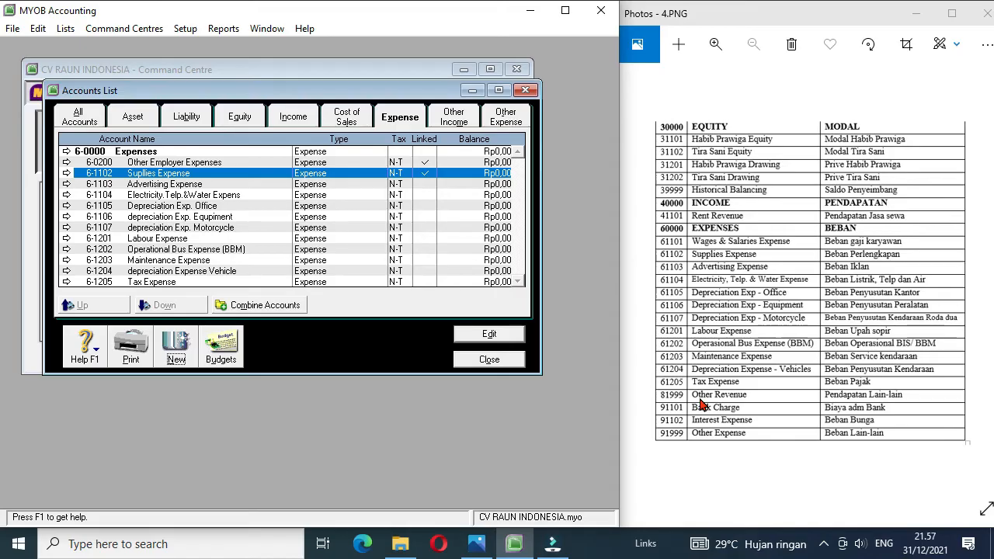
Step: Create an other income detail account numbered 8-1999 and named Other Income
click(458, 122)
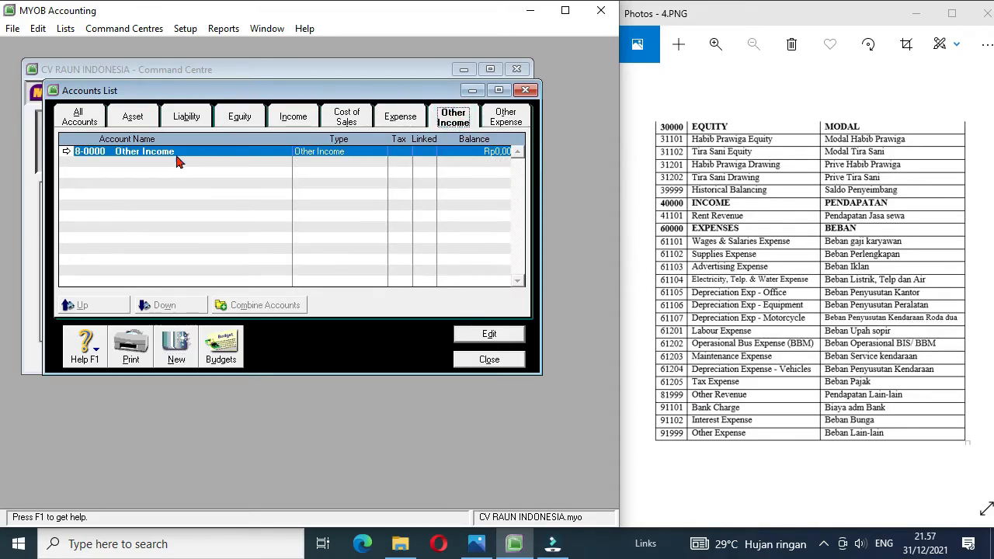
click(176, 343)
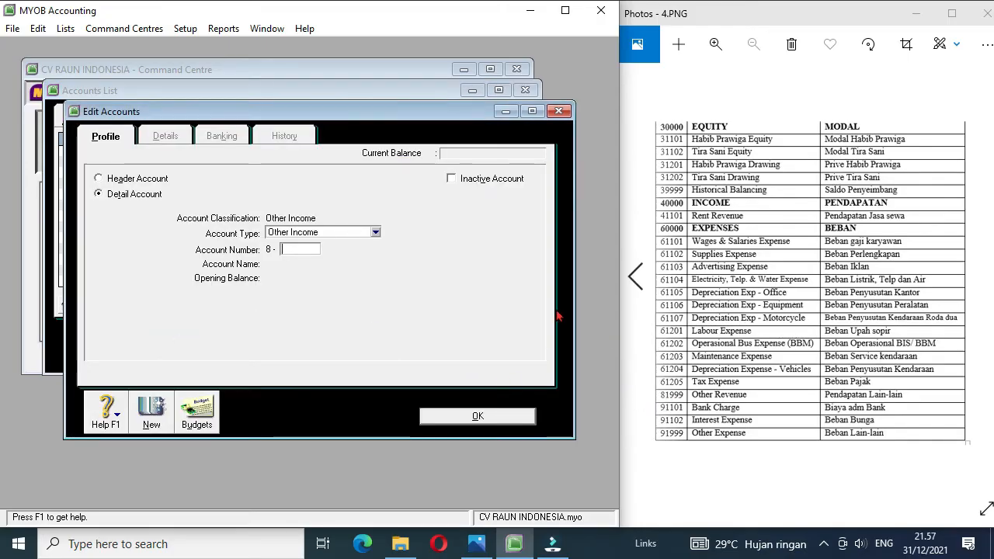
text(1999)
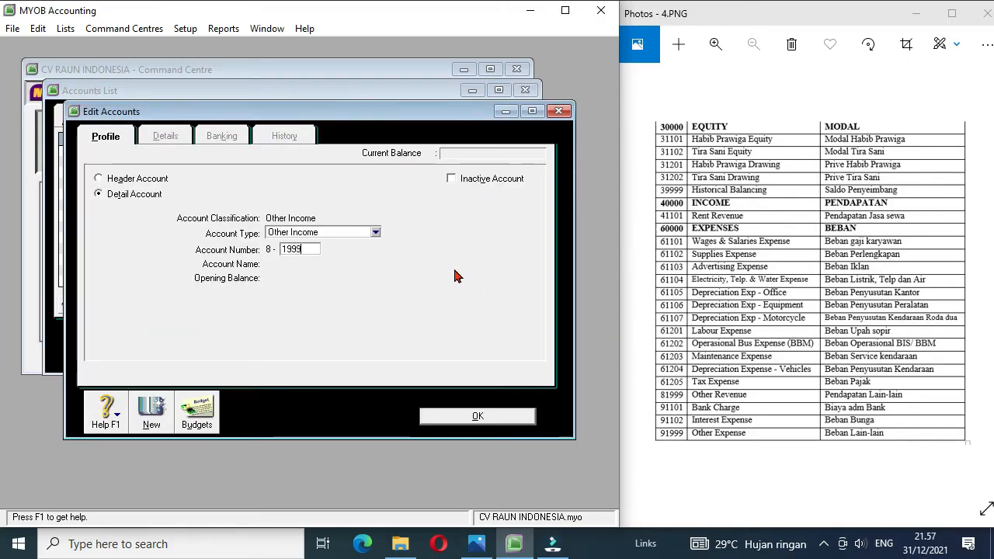
key(Tab)
text(Other Income)
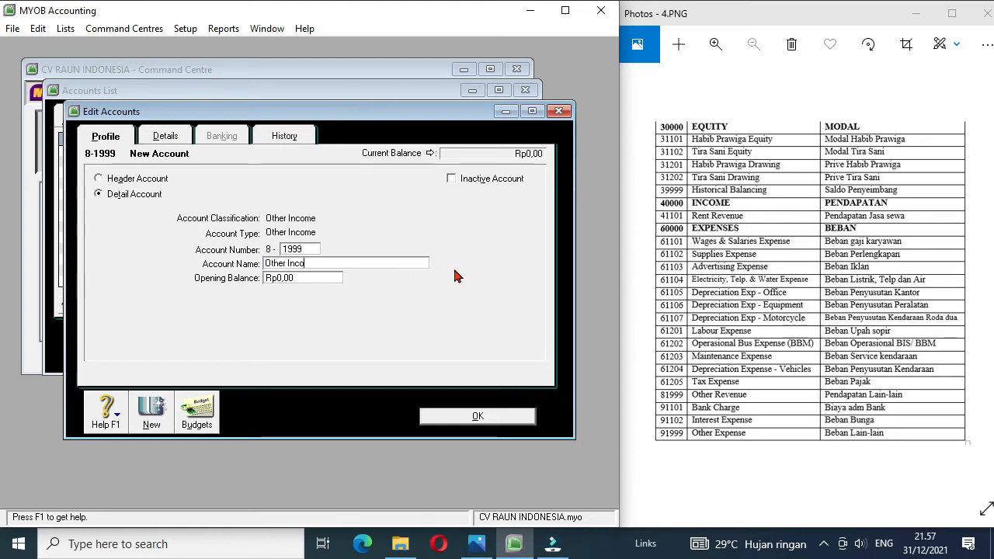
click(459, 422)
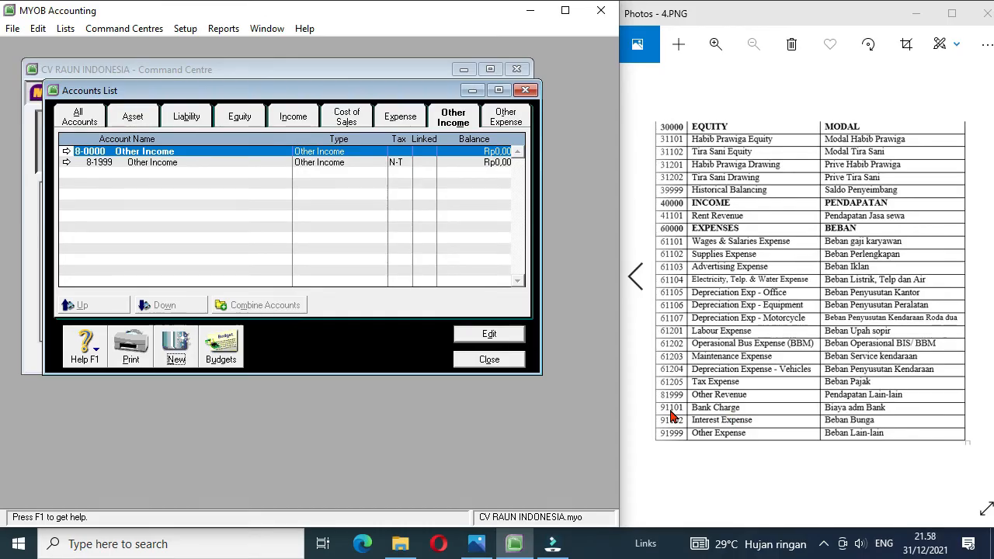
Step: Create an other expense detail account numbered 9-1101 and named Bank Charge
click(512, 120)
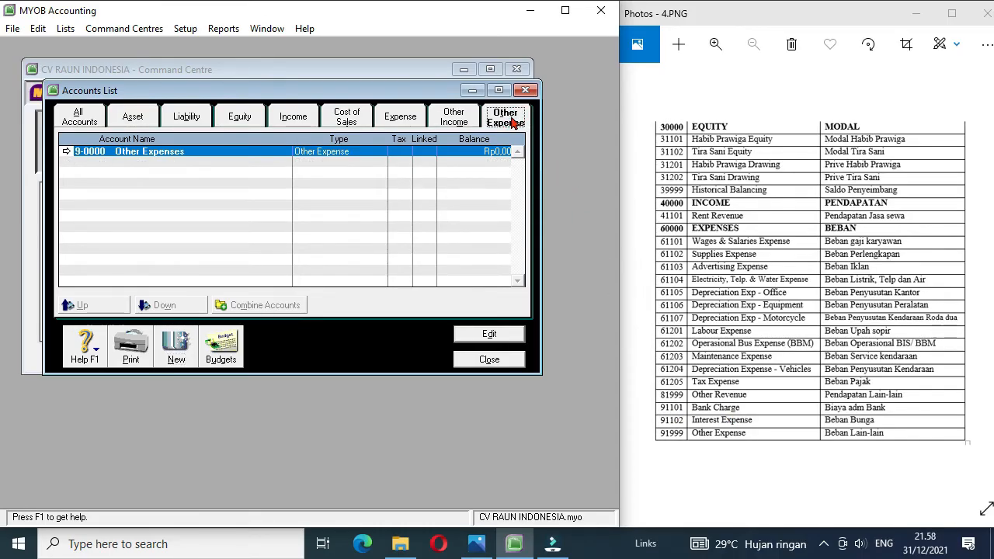
click(176, 345)
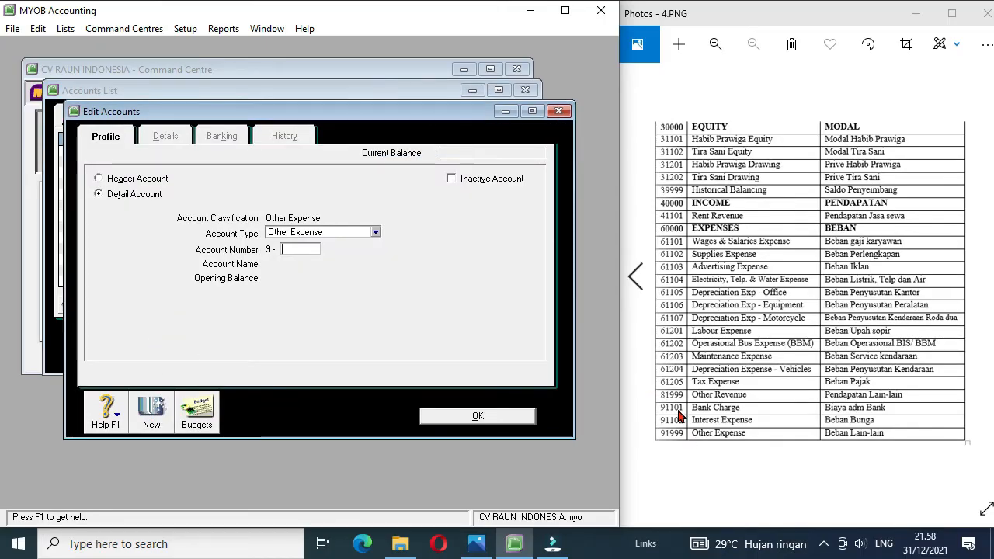
text(11)
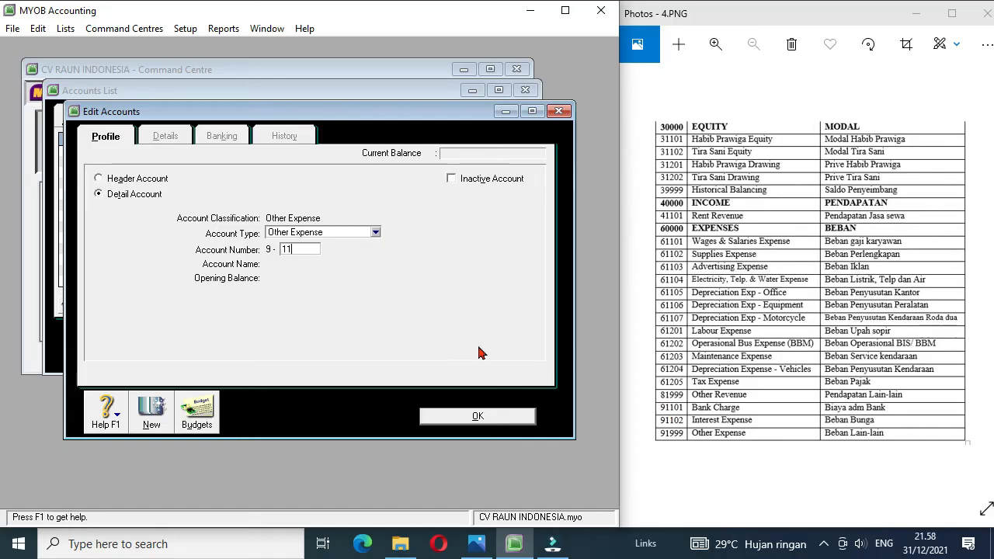
key(Tab)
text(Bank Chareg)
key(BackSpace)
key(BackSpace)
text(ge)
Step: Create an other expense detail account numbered 9-1102 and named Interest Expense
click(153, 411)
key(Tab)
text(Interest Expense)
Step: Create an other expense detail account numbered 9-1999 and named Other Expense, and return to the accounts list
click(156, 408)
text(1999)
key(Tab)
text(Other Expense)
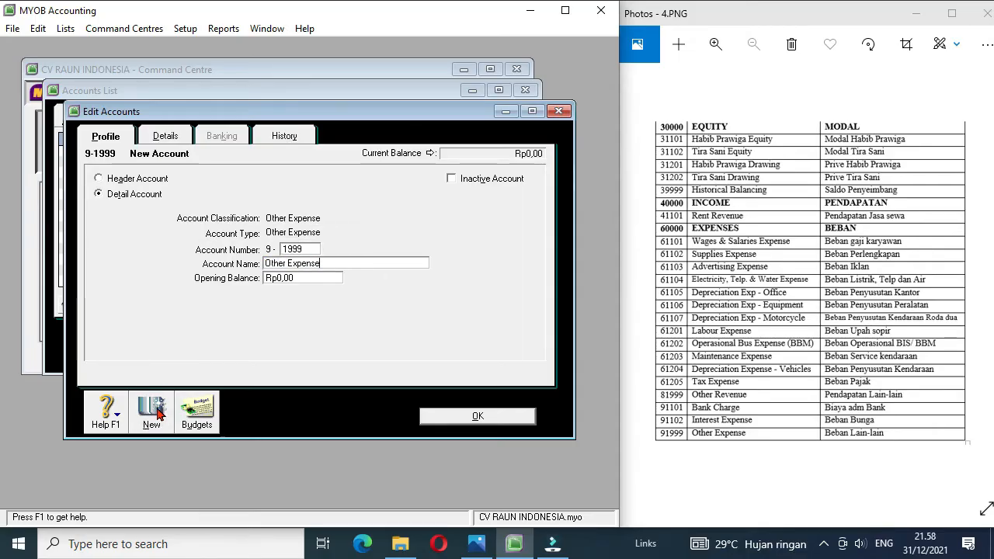
click(477, 417)
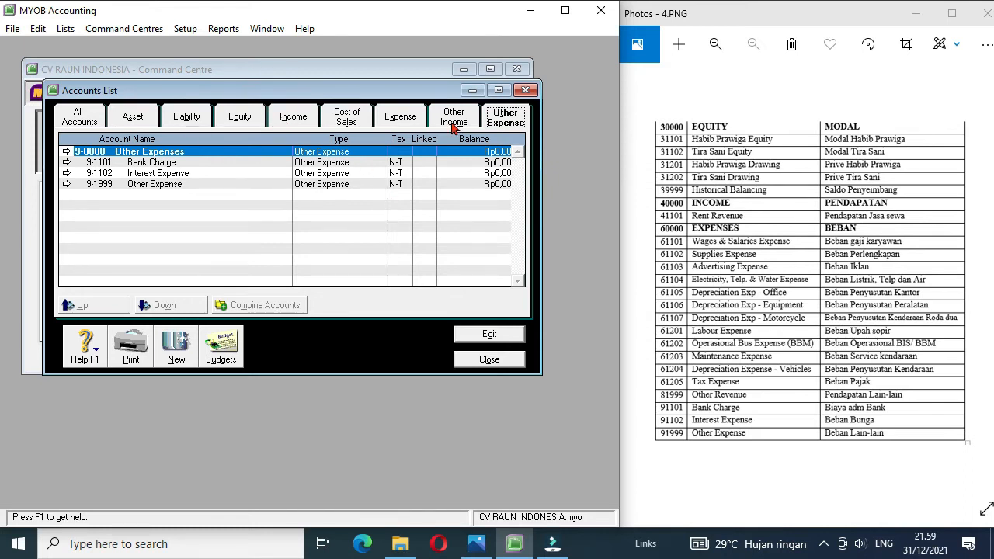
Step: Review the income, equity, liability and asset accounts, and delete the Investment Account, 1-0160
click(281, 120)
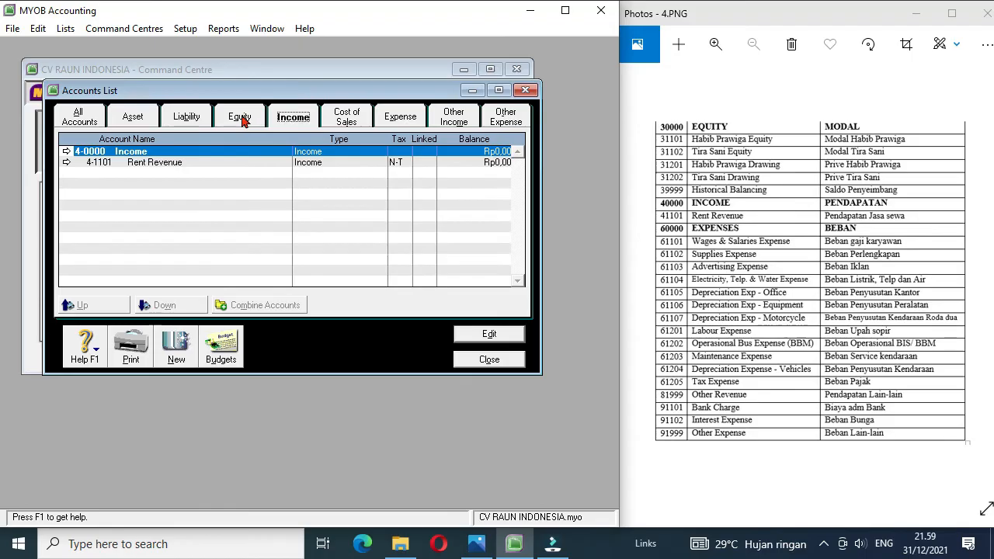
click(242, 120)
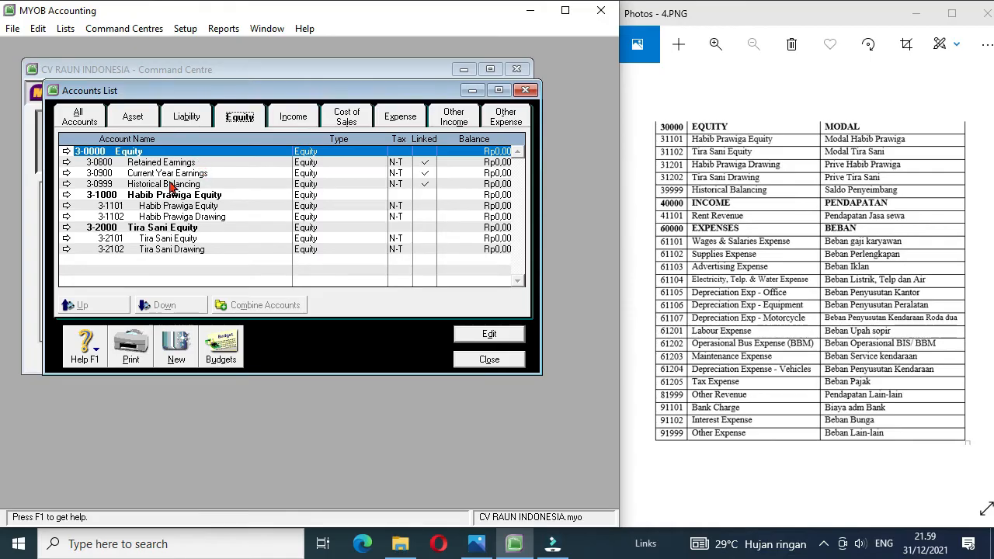
click(184, 117)
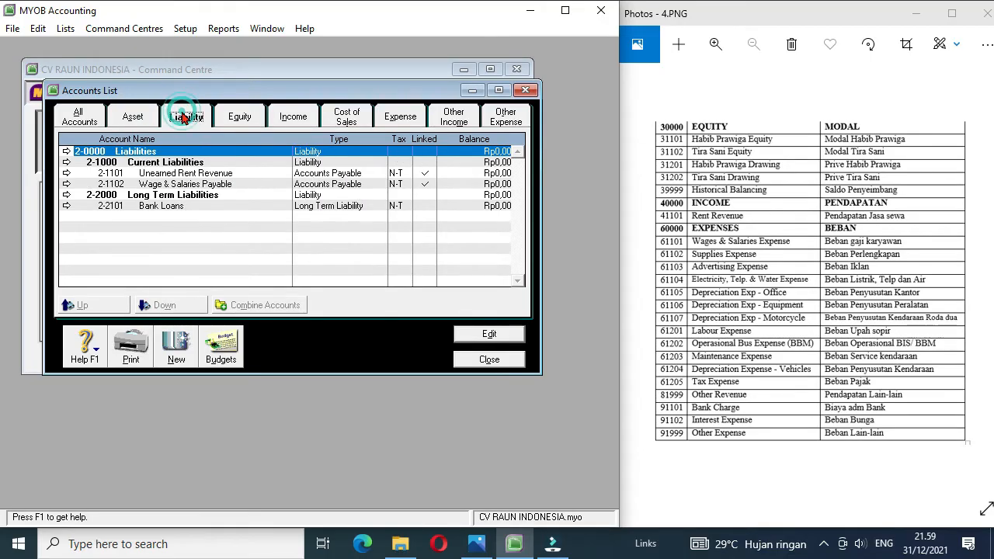
click(132, 117)
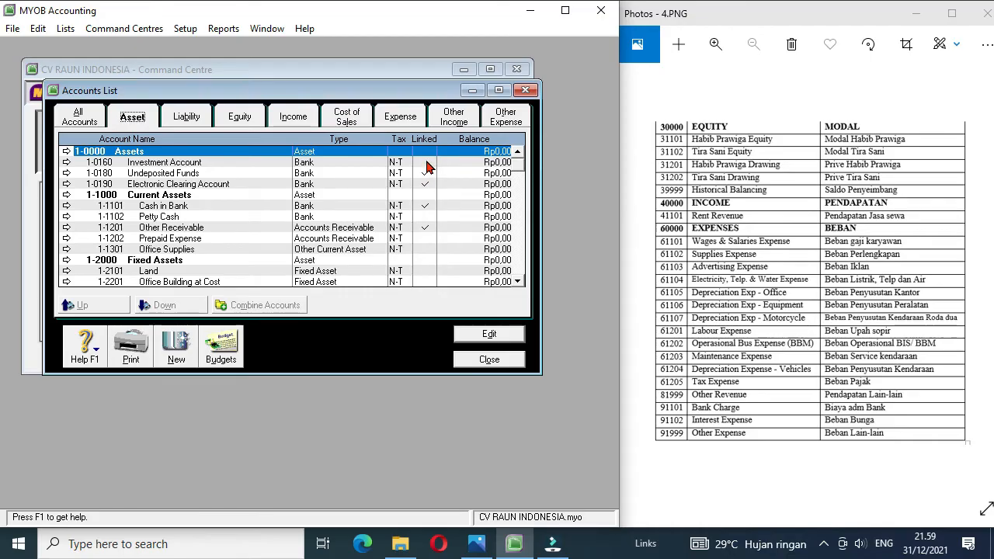
click(67, 165)
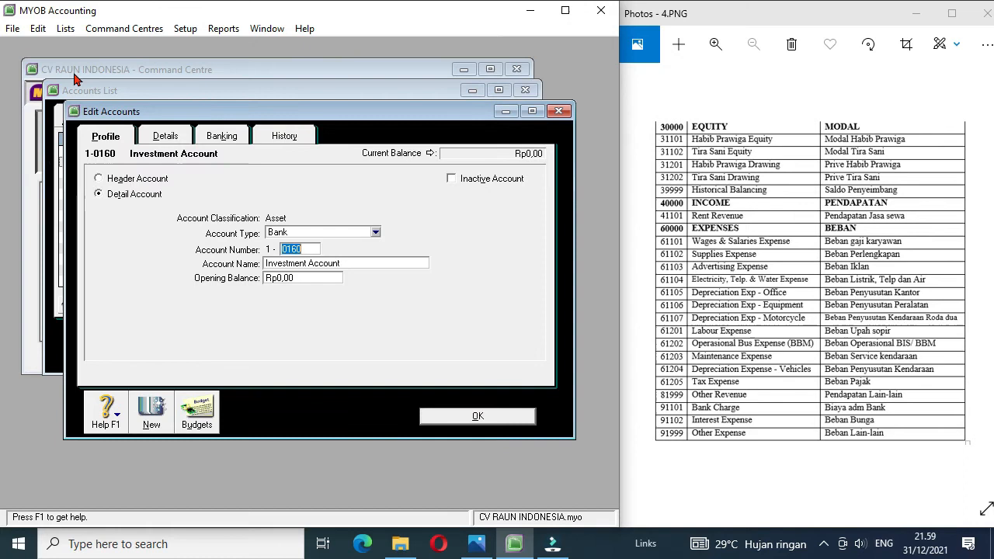
click(37, 28)
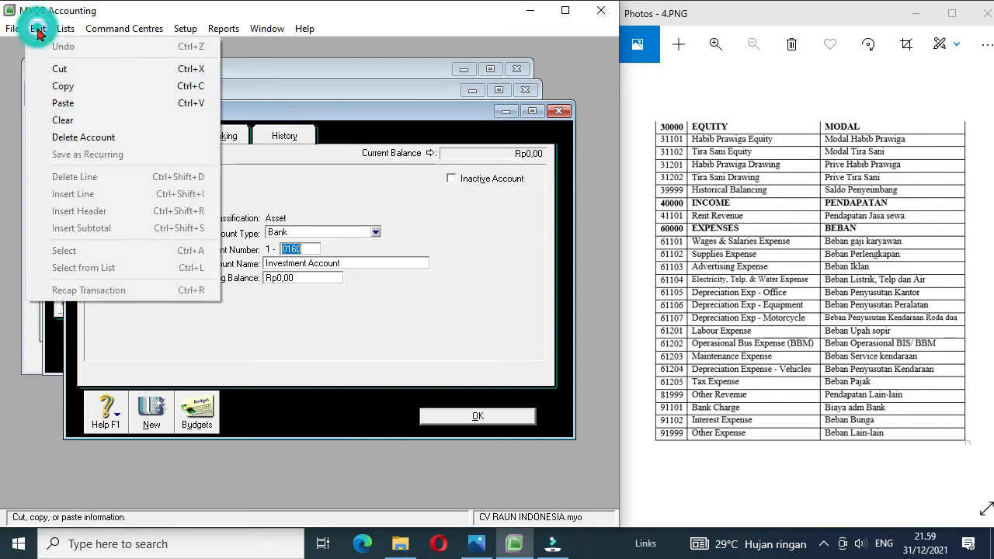
click(93, 138)
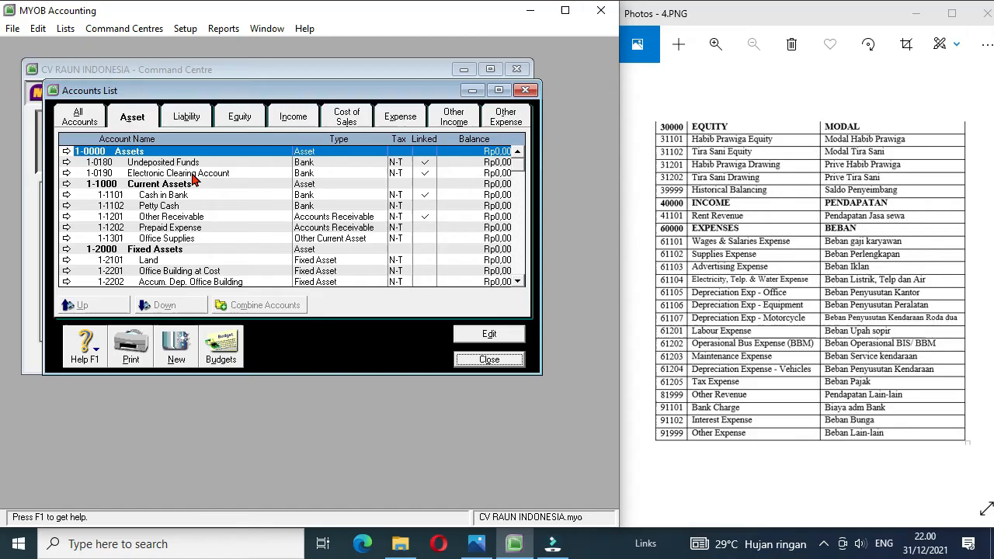
Step: Link the payroll bank account for electronic payments to 1-1101 Cash in Bank, accepting the change
click(426, 176)
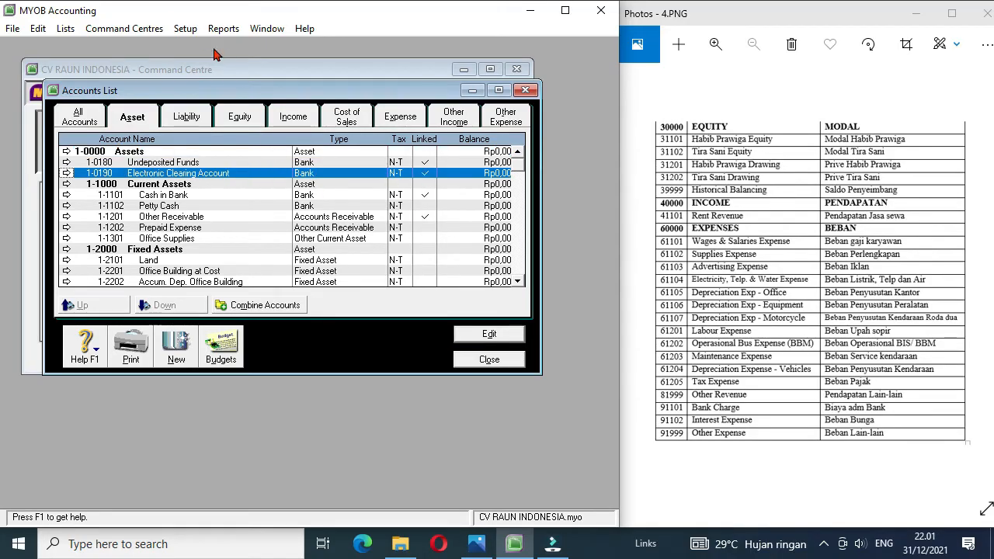
click(188, 30)
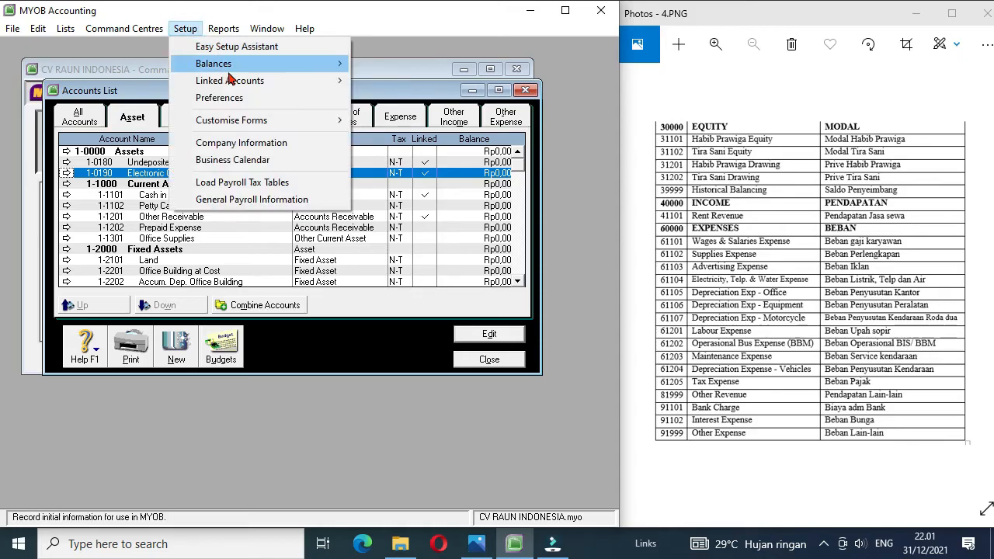
mouse_move(244, 82)
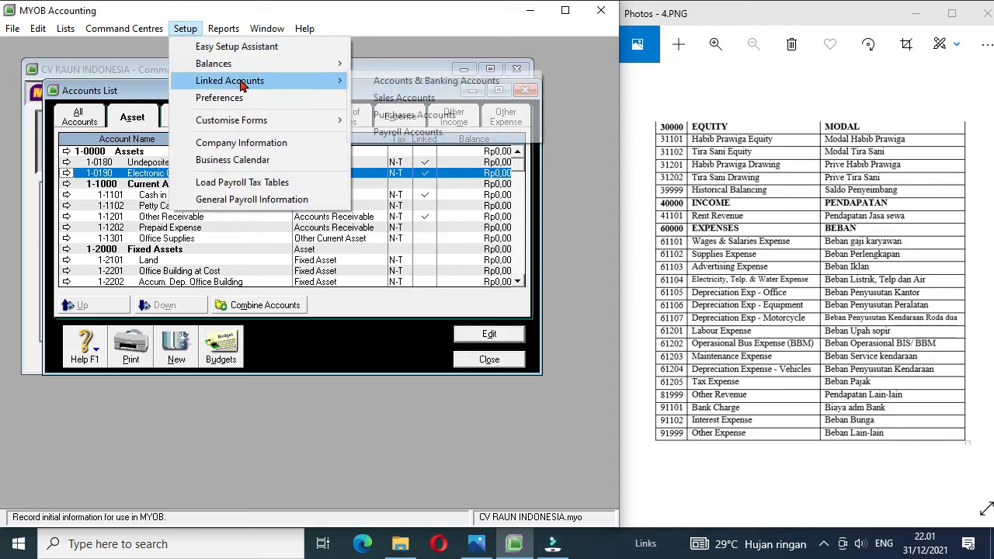
click(449, 138)
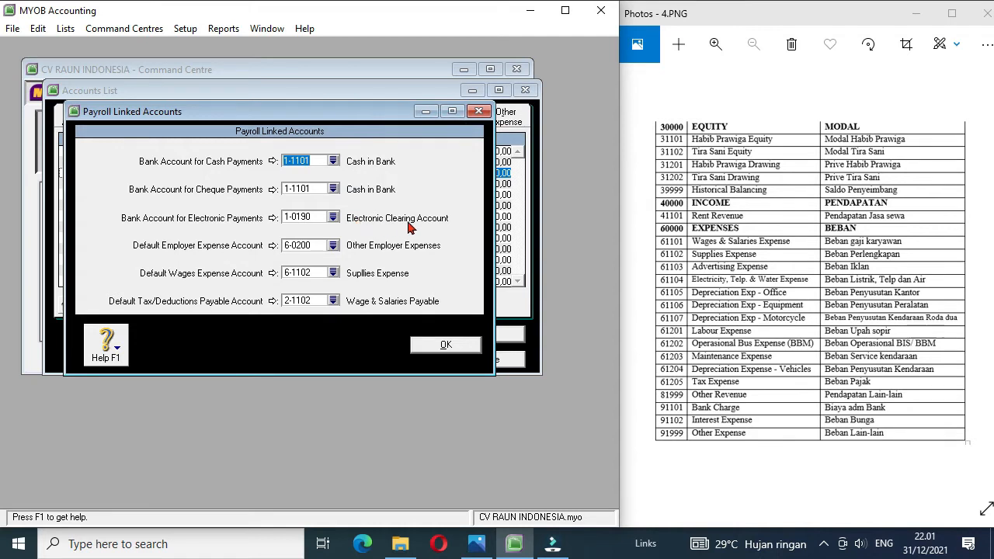
click(333, 223)
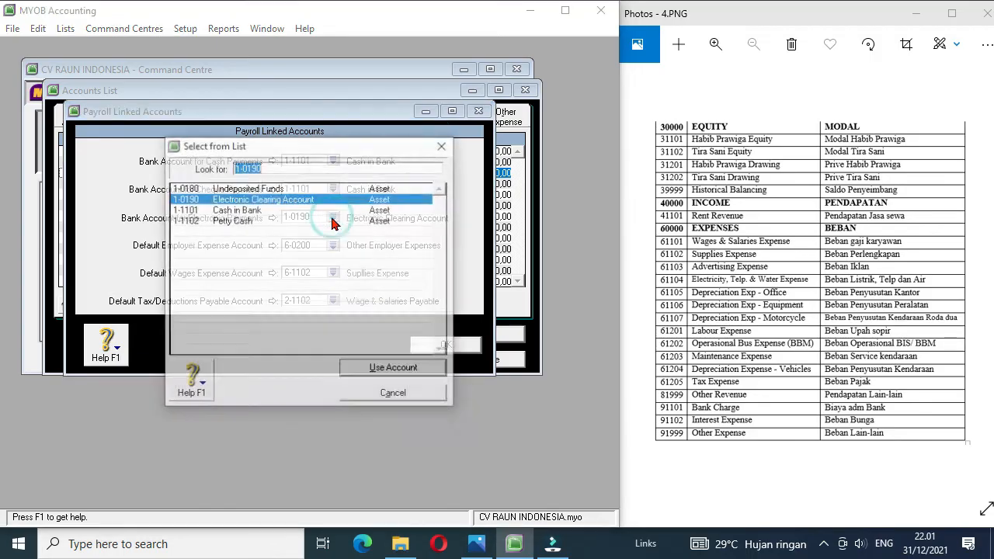
double_click(248, 210)
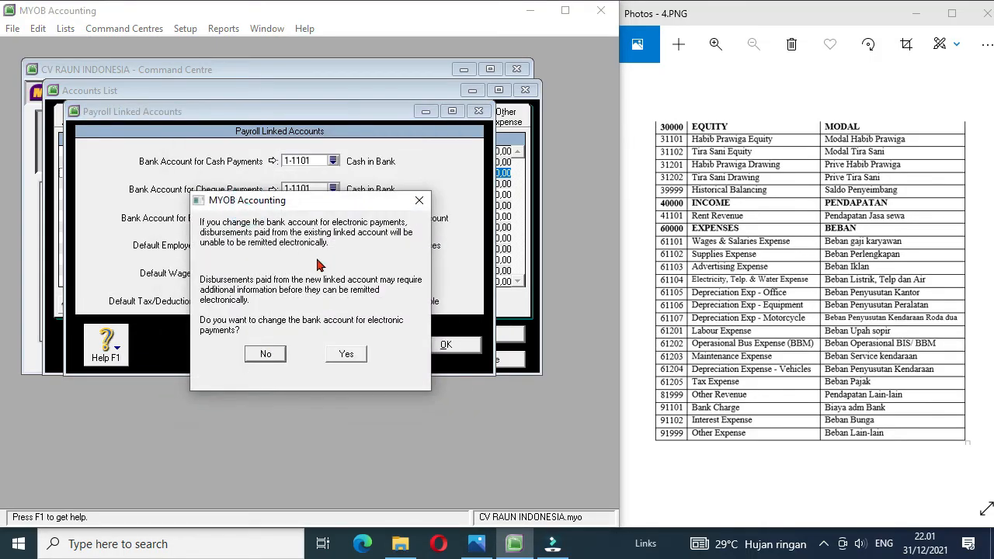
click(342, 353)
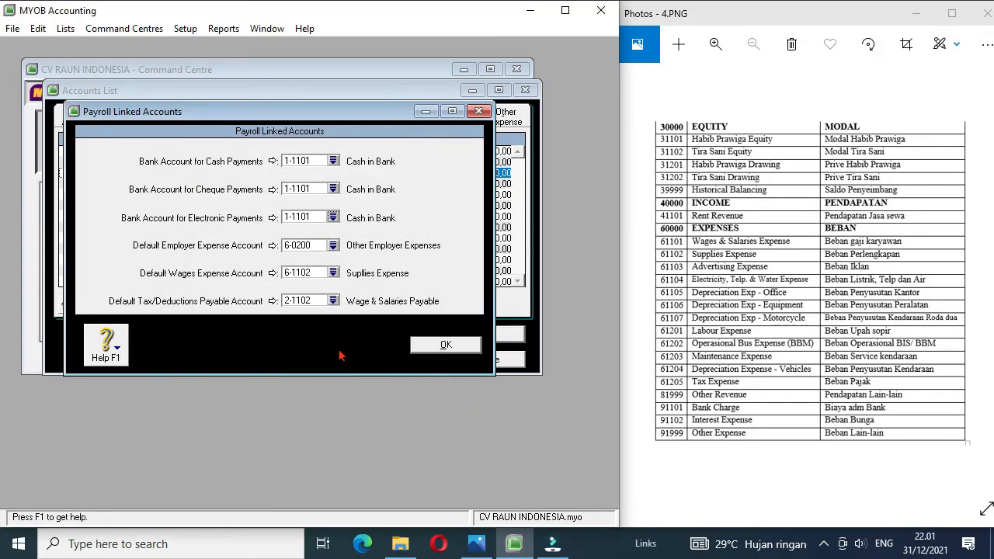
click(432, 347)
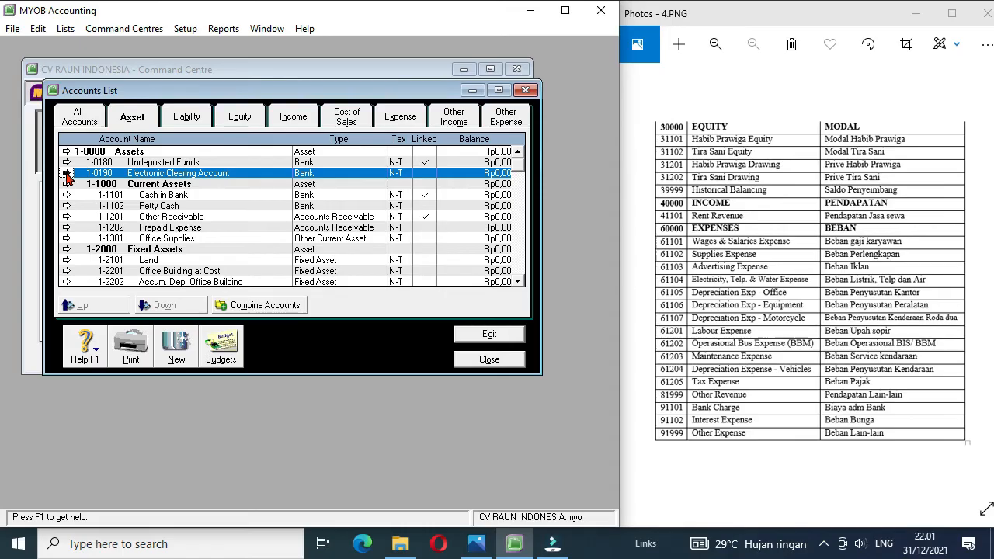
Step: Delete the Electronic Clearing Account, 1-0190, from the asset accounts
click(67, 174)
click(38, 29)
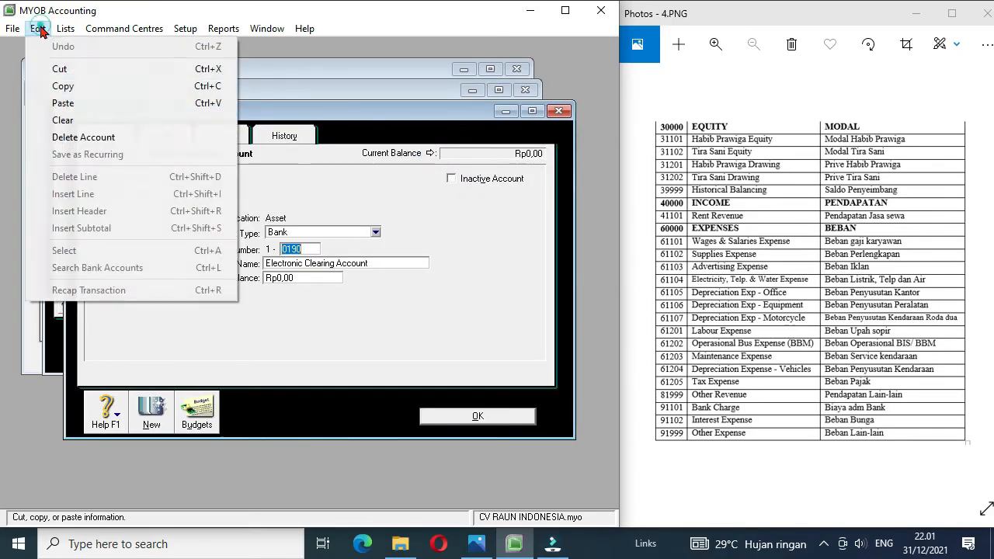
click(101, 137)
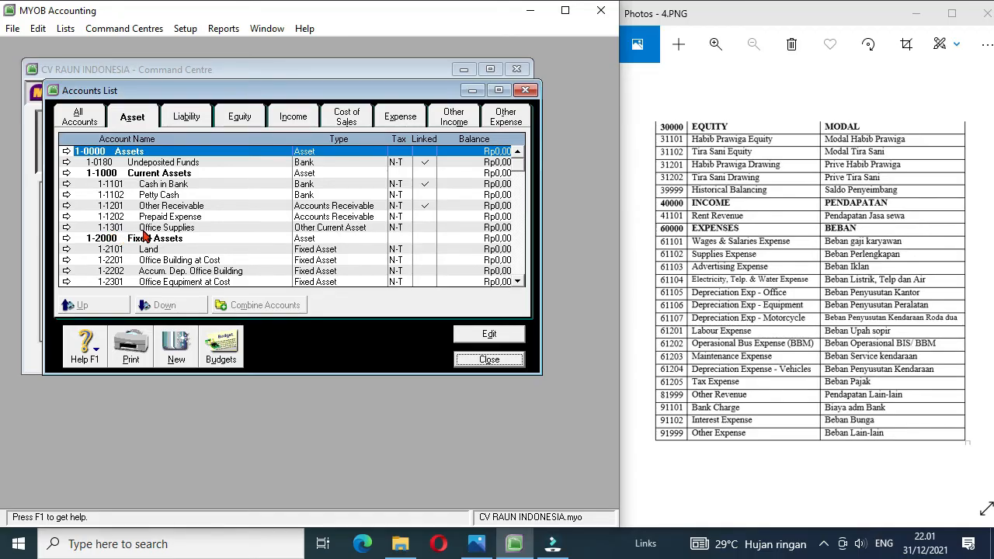
Step: Renumber the Undeposited Funds asset account as 1-1999
click(148, 163)
click(67, 162)
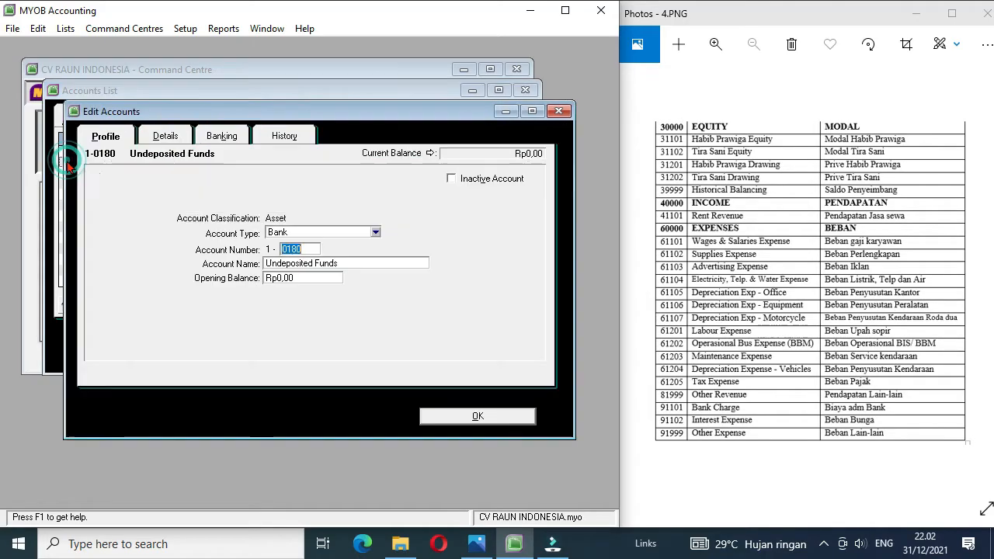
text(1999)
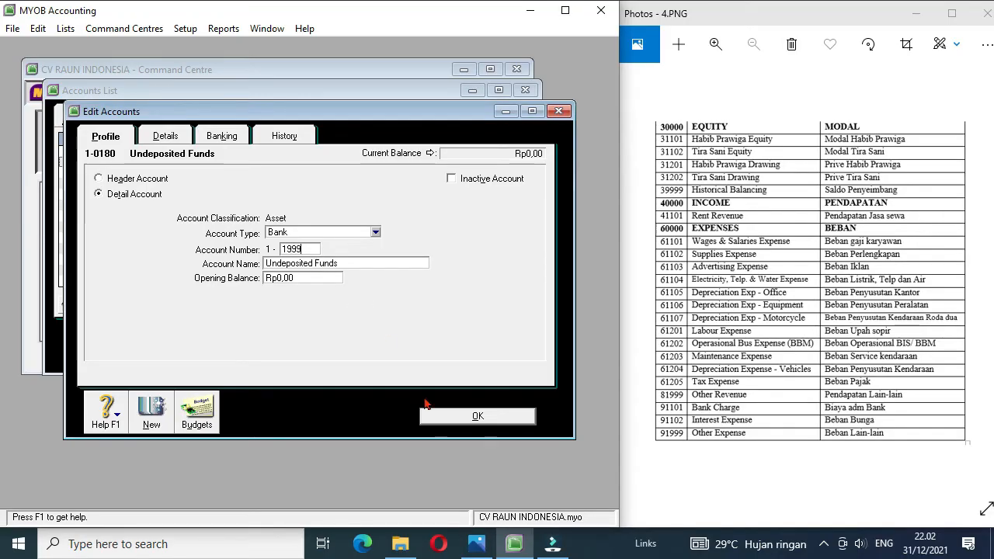
click(452, 417)
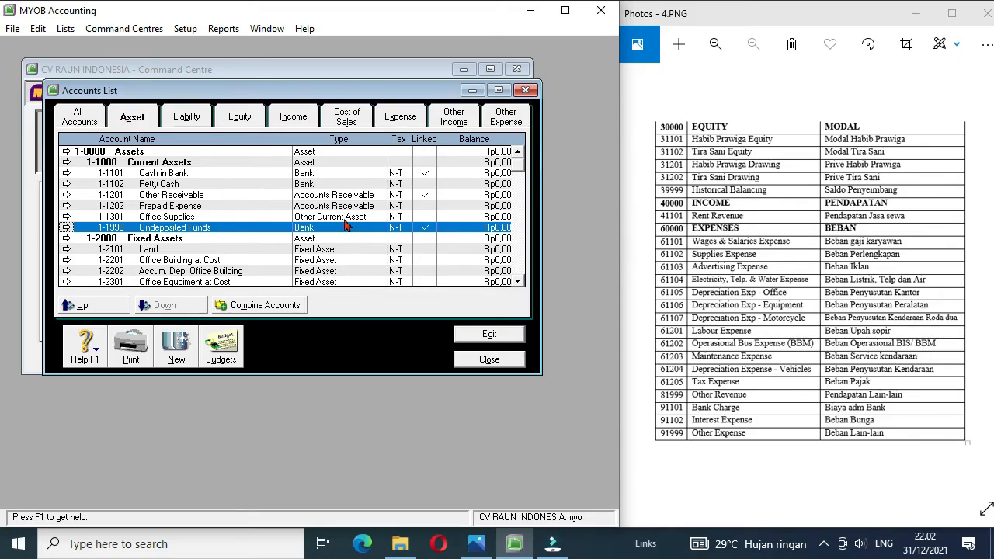
Step: Close the accounts list and bring up the next exam sheet image, 5.PNG, in Photos
click(504, 362)
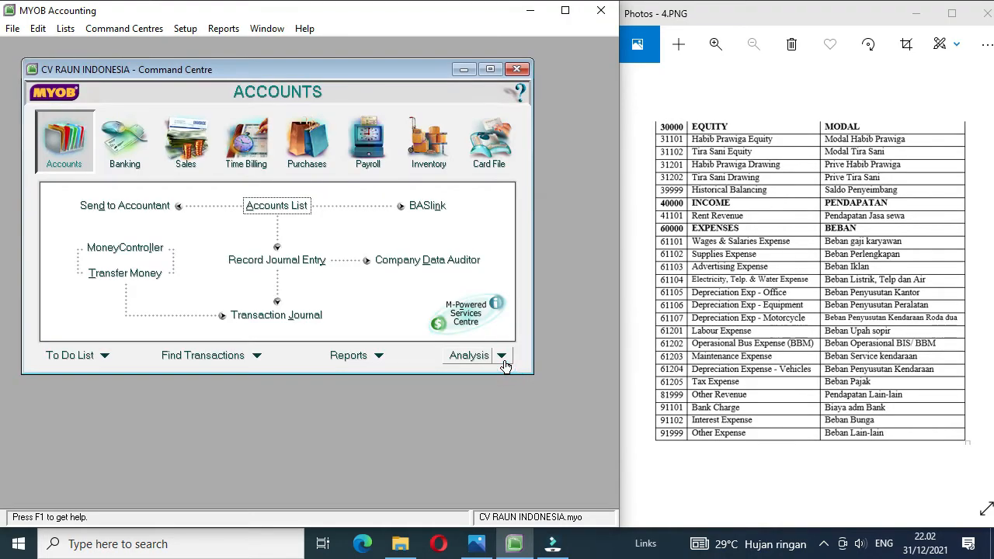
click(984, 278)
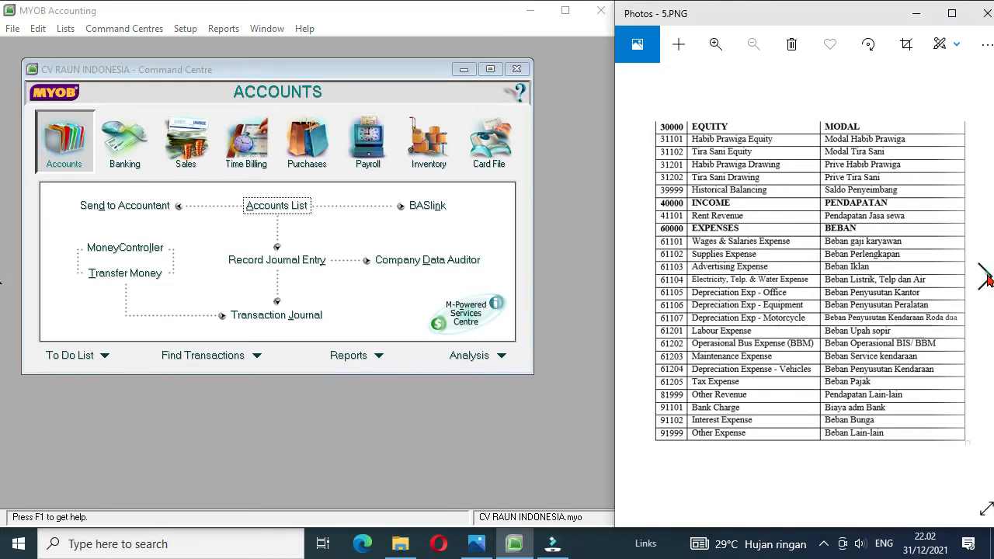
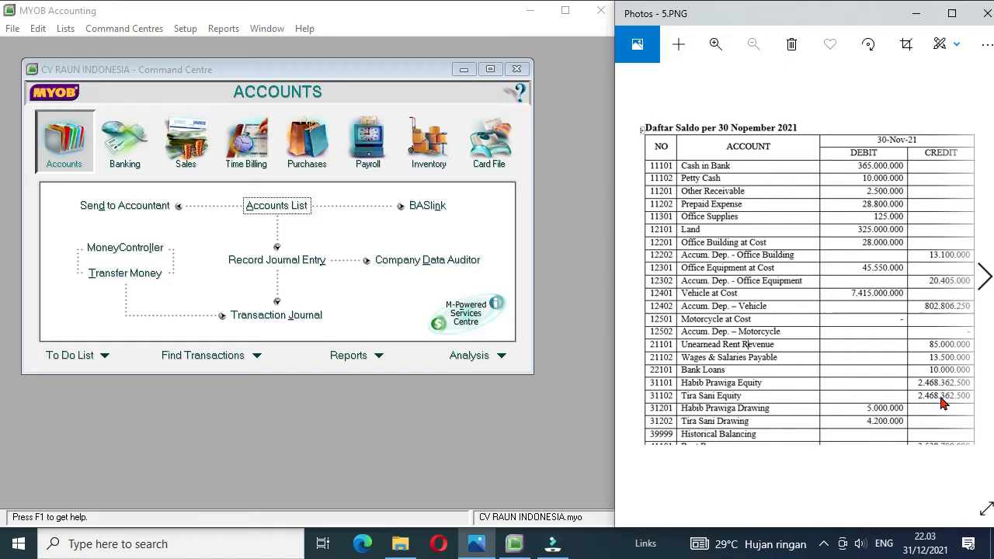
Step: Review the unearned rent revenue list in sheet 7.PNG and return to the 30 November 2021 balances in 6.PNG
click(982, 283)
click(983, 283)
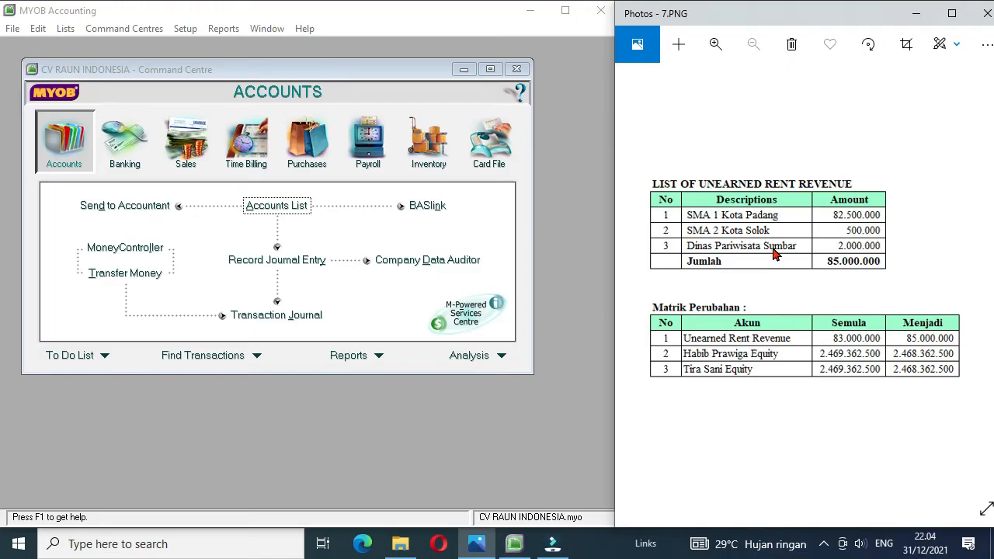
click(636, 279)
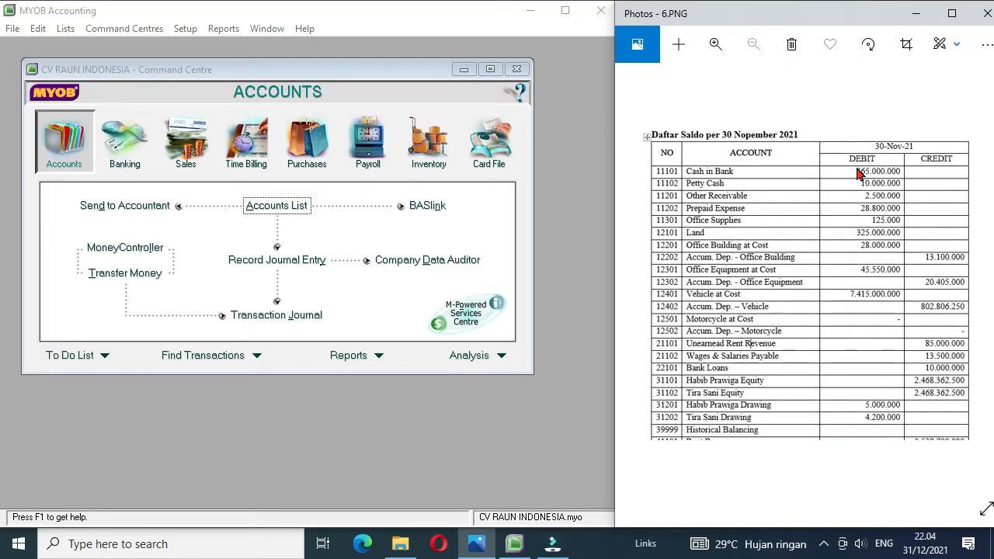
Step: Switch to MYOB Accounting and open the account opening balances for entry
click(186, 31)
mouse_move(212, 34)
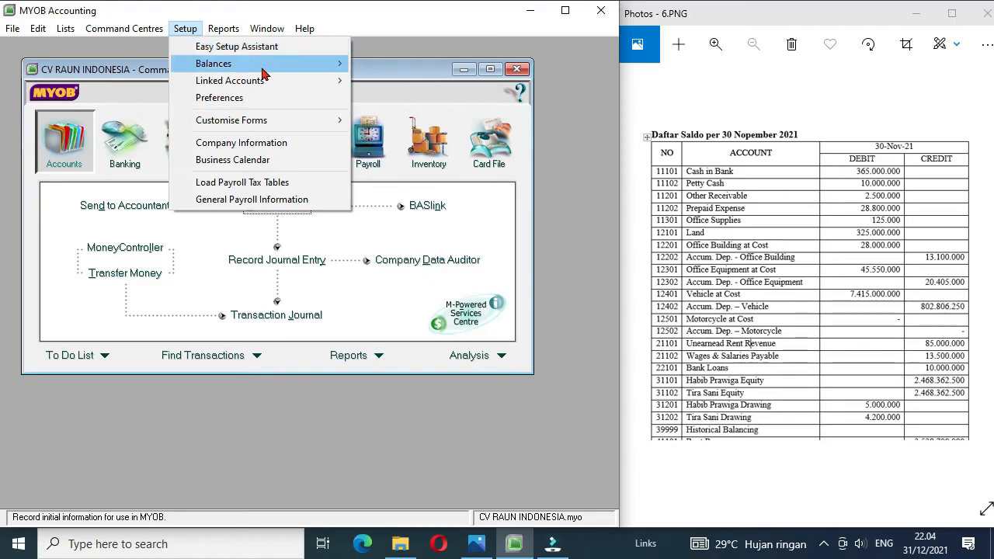
mouse_move(264, 74)
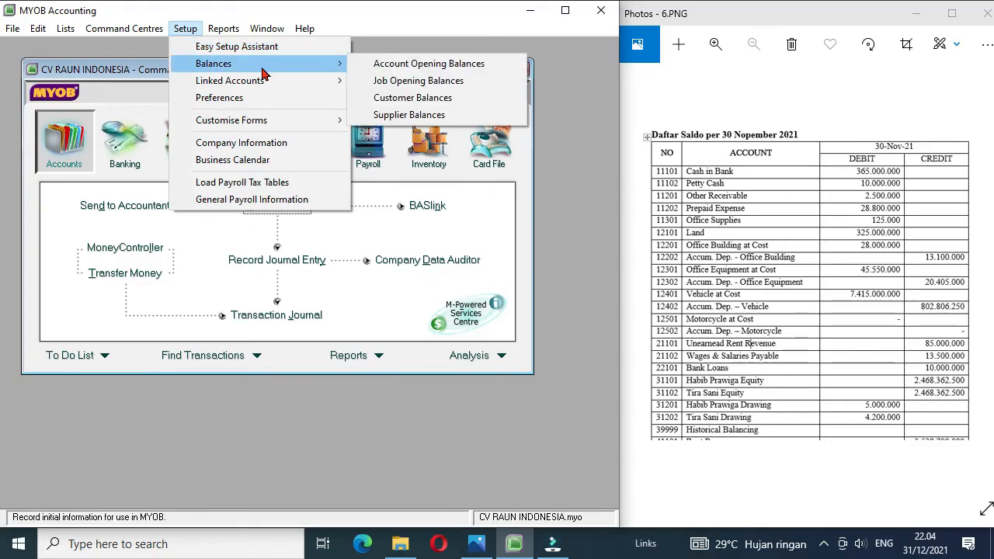
click(416, 66)
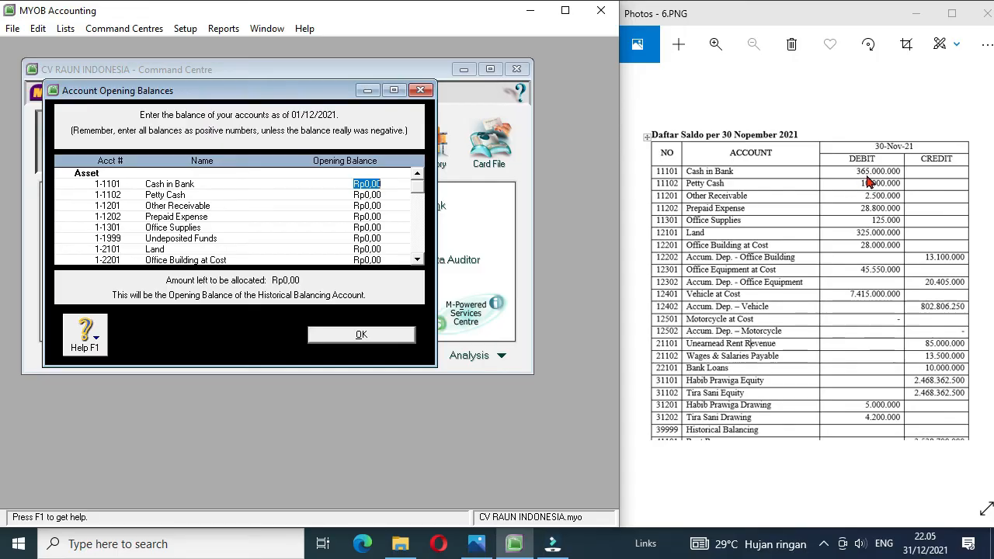
Step: Set the opening balances of Cash in Bank to Rp365.000.000 and Petty Cash to Rp10.000.000
text(36500000)
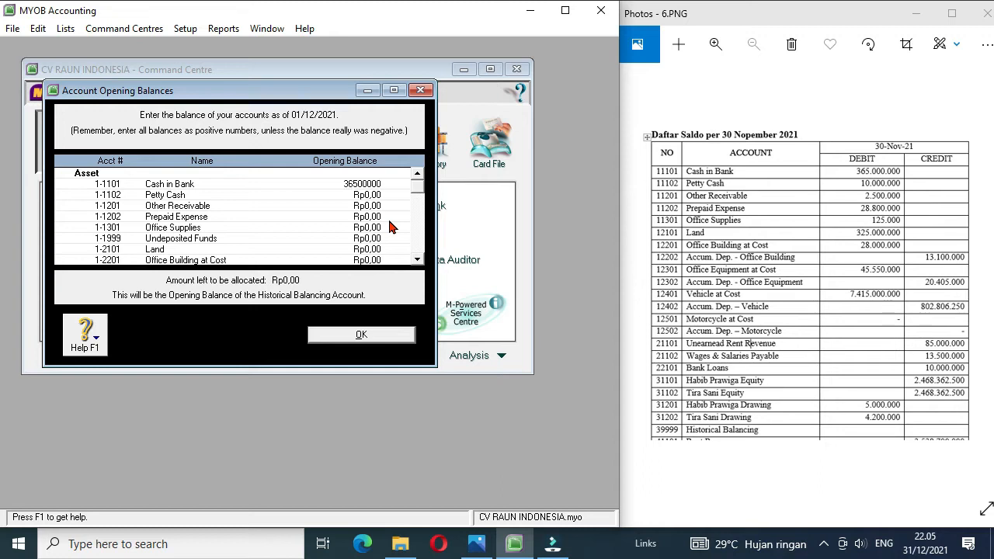
text(0)
key(Tab)
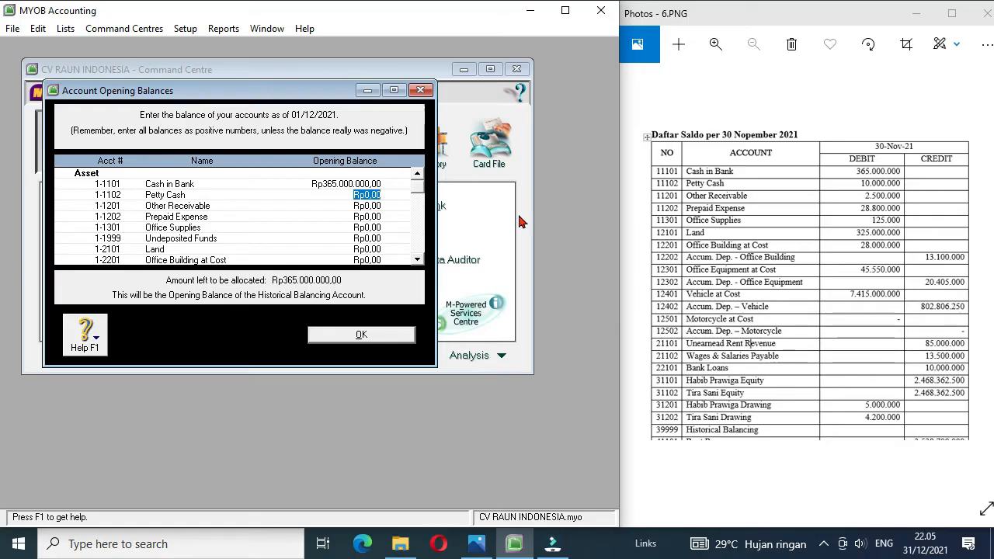
text(1)
text(0.000.000)
key(Tab)
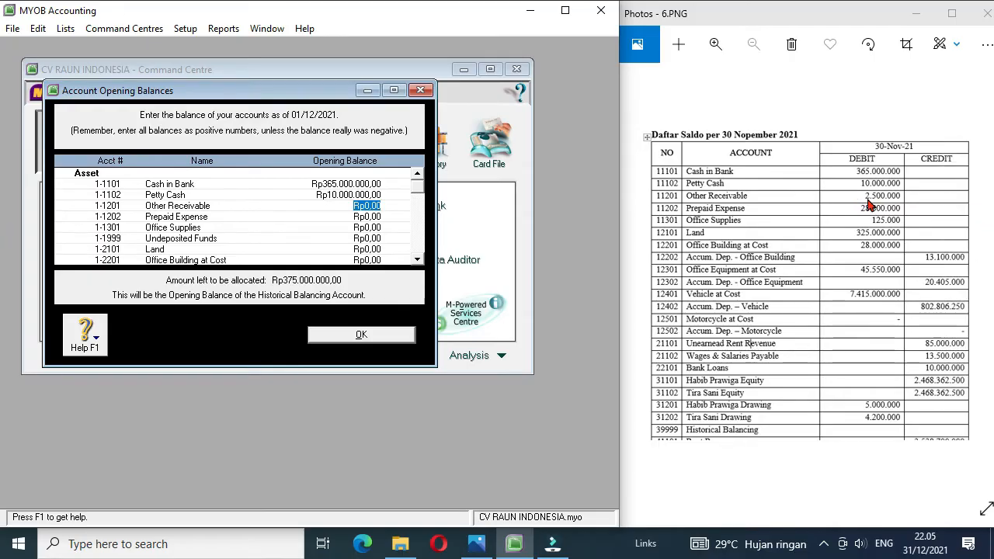
Step: Enter opening balances of Rp2.500.000 for Other Receivable, Rp28.800.000 for Prepaid Expense and Rp125.000 for Office Supplies
text(2.500.000)
key(Tab)
text(28800000)
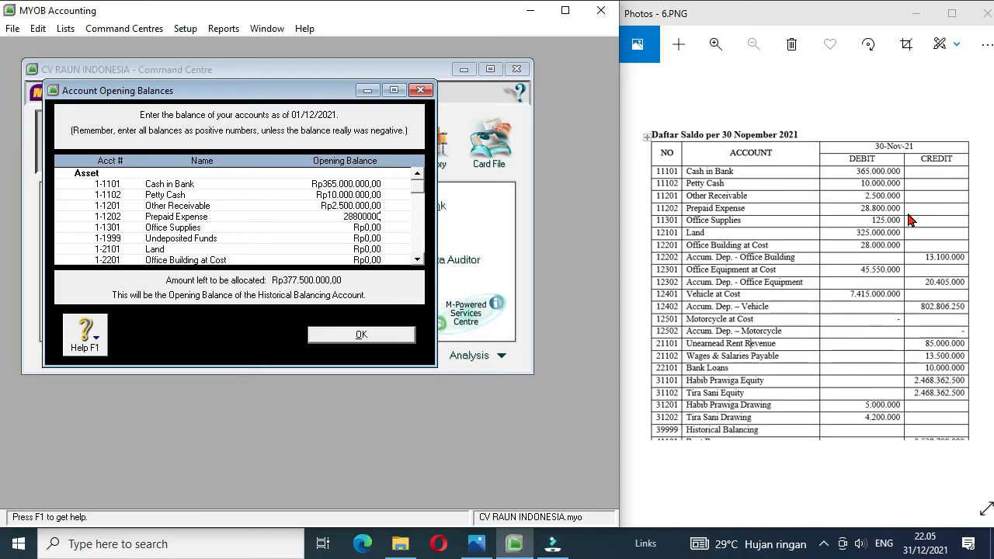
key(Tab)
text(125000)
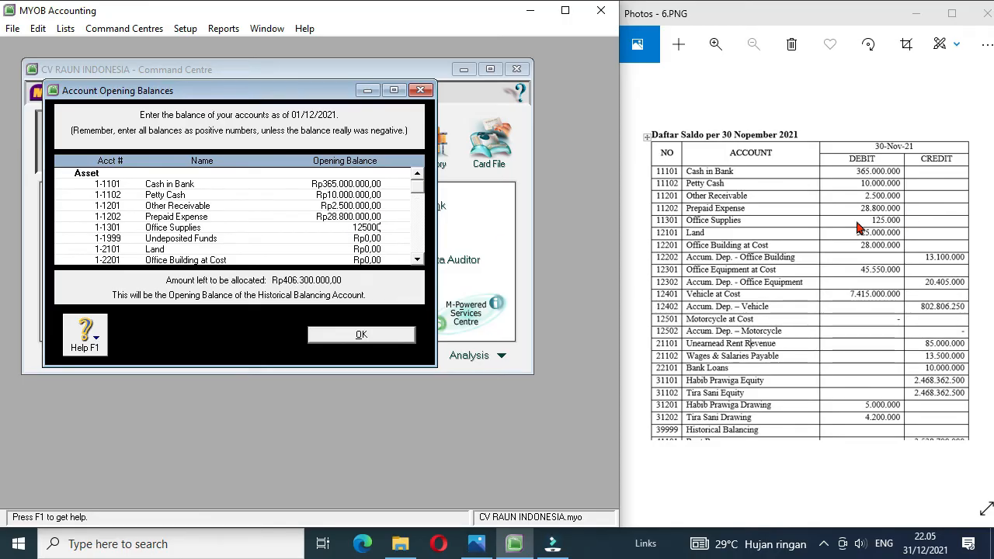
Step: Skip Undeposited Funds and set the opening balance of Land to Rp325.000.000
click(372, 240)
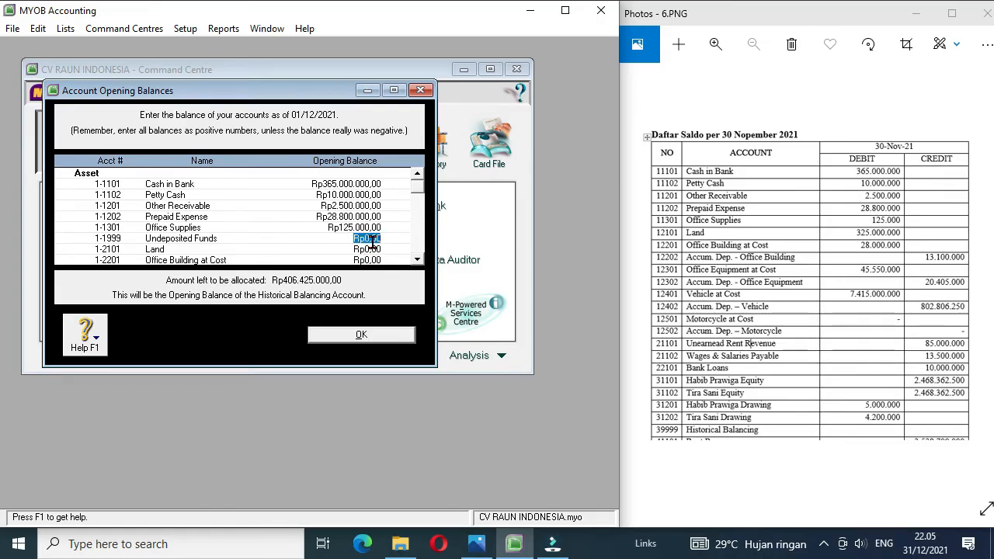
click(373, 248)
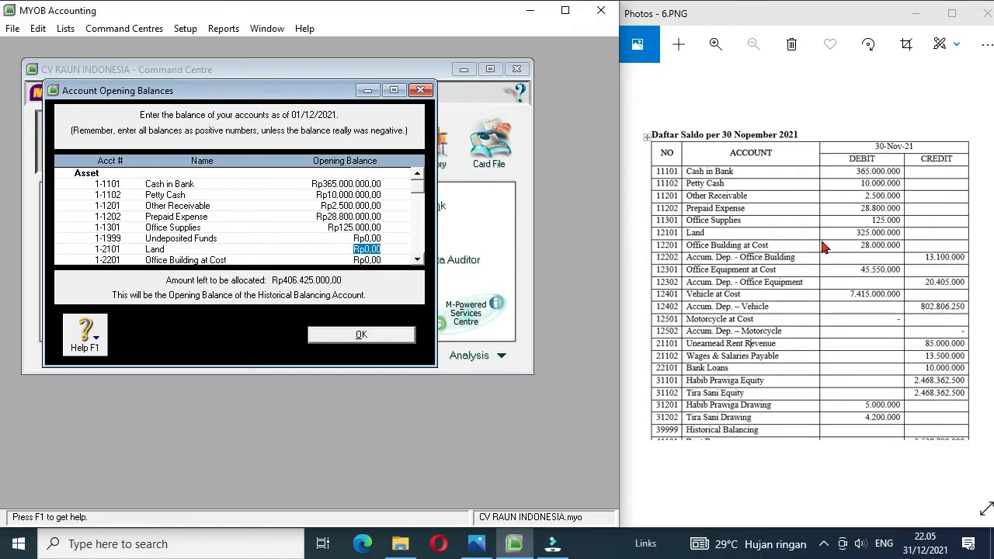
text(325000000)
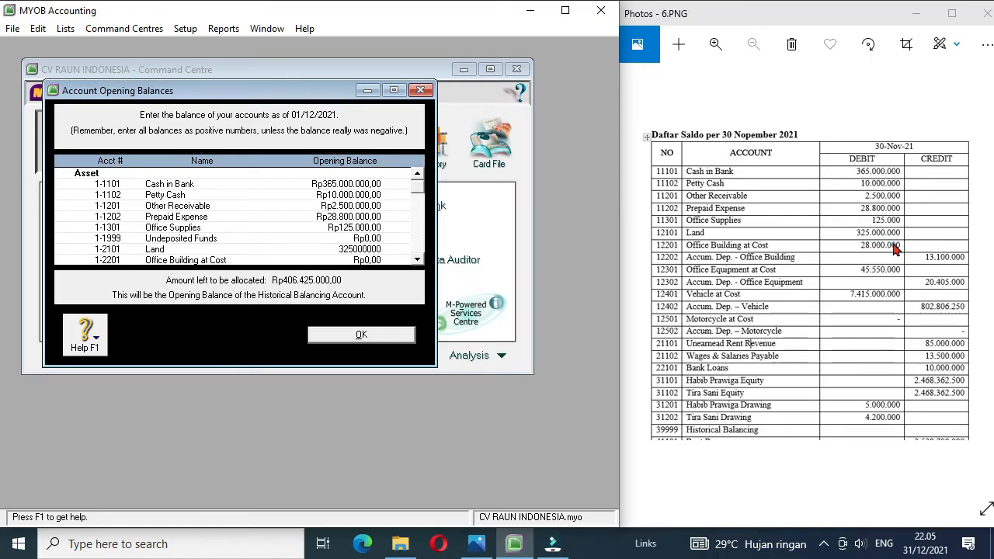
text(5.000.000)
key(Tab)
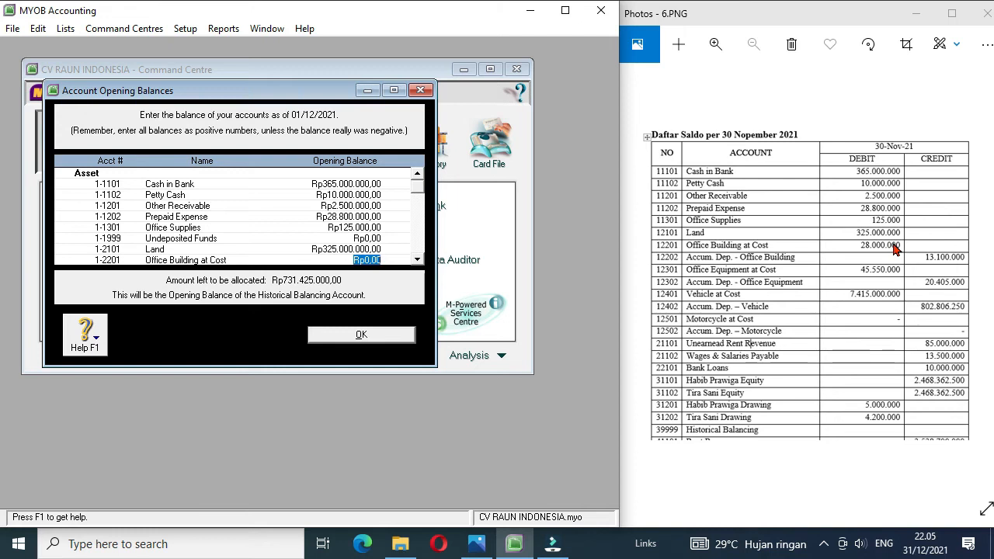
Step: Set the opening balances of Office Building at Cost to Rp28.000.000 and its accumulated depreciation to -Rp13.100.000
text(2)
text(8.000.000)
key(Tab)
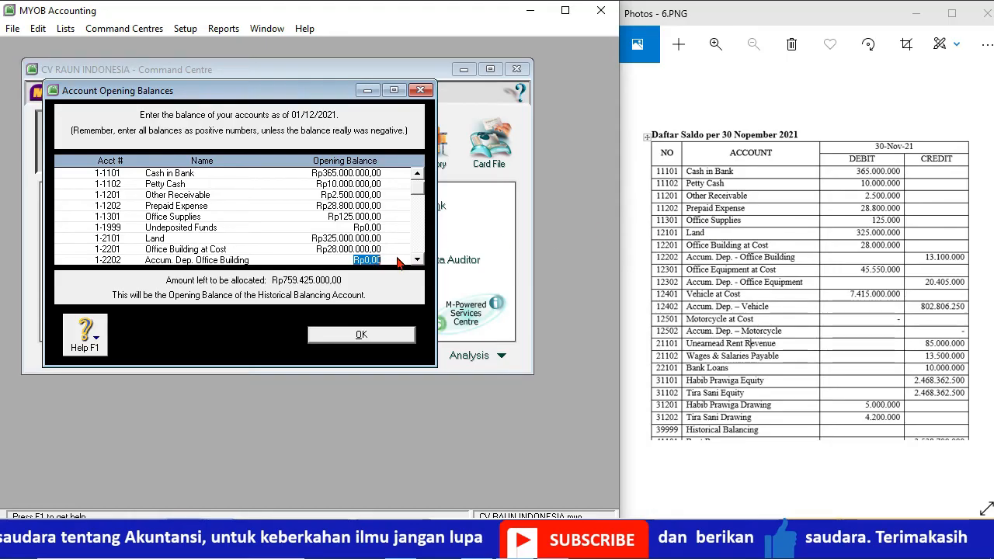
text(-)
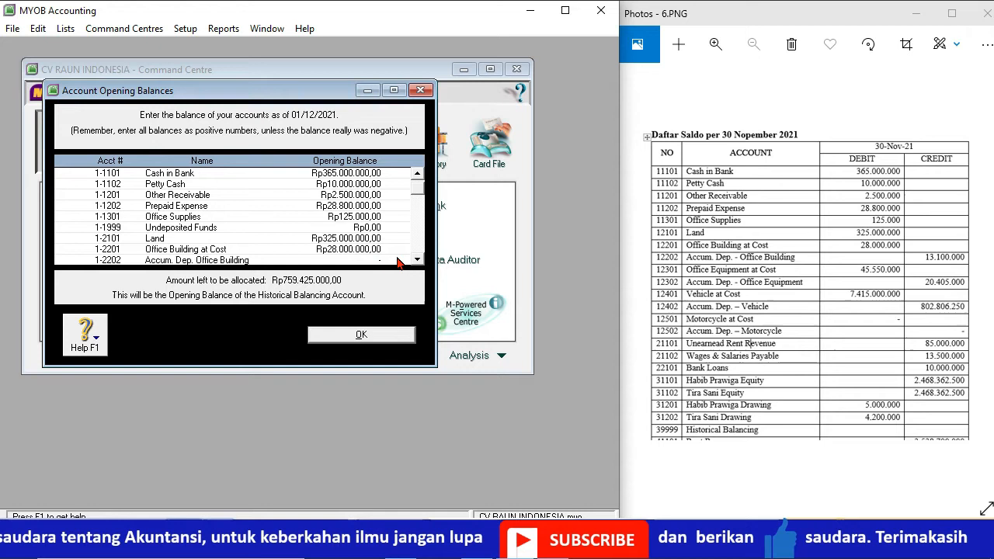
text(Rp13.100.000)
key(Tab)
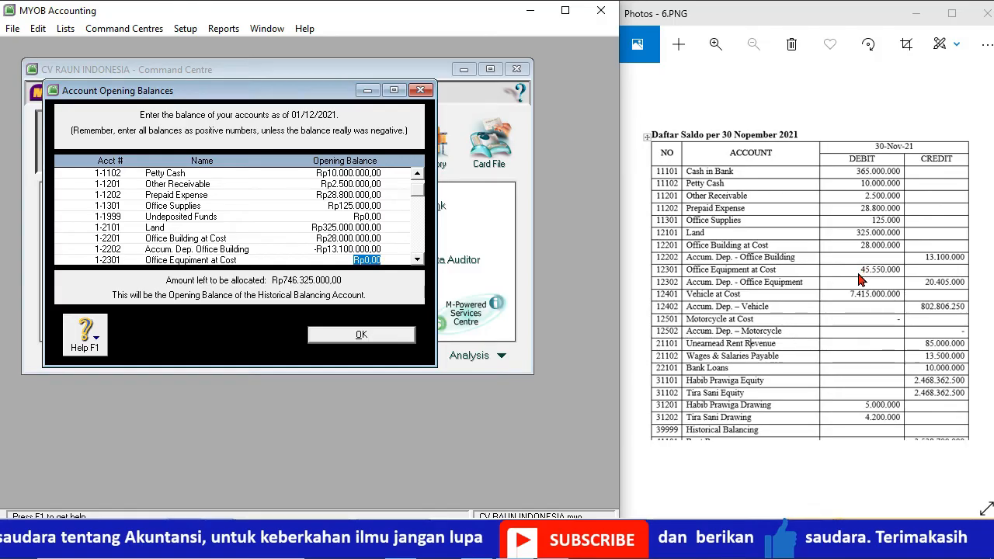
Step: Set the opening balances of Office Equipment at Cost to Rp45.550.000 and its accumulated depreciation to -Rp20.405.000
text(45.5)
text(50.000)
key(Tab)
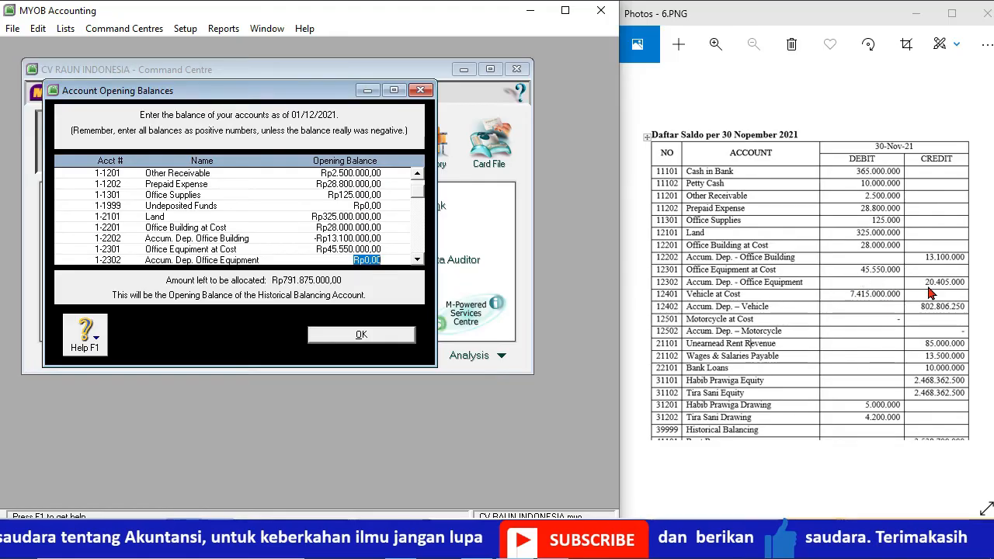
text(-Rp20.)
text(405.000)
key(Tab)
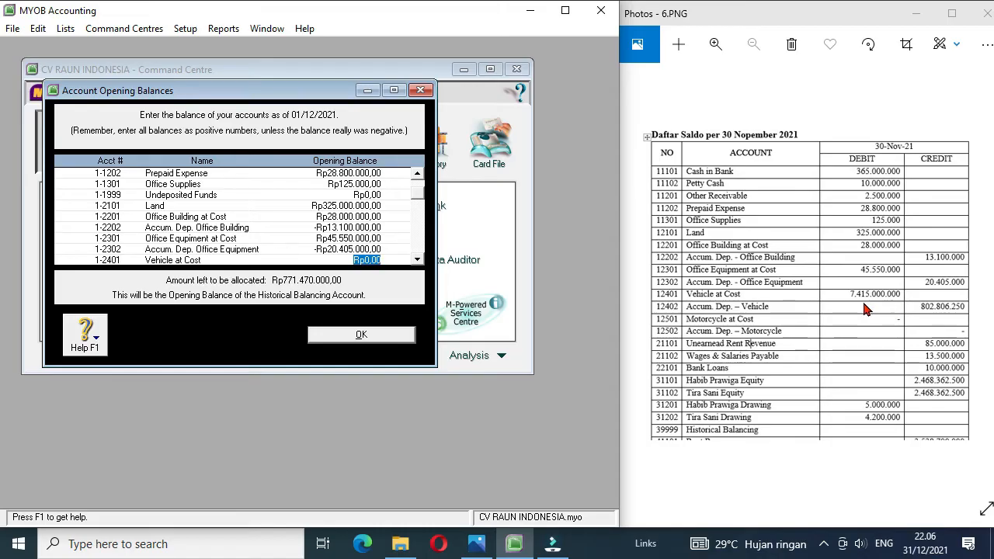
Step: Set the opening balances of Vehicle at Cost to Rp7.415.000.000 and its accumulated depreciation to -Rp802.806.250
text(7.)
text(415.000.000)
key(Tab)
key(BackSpace)
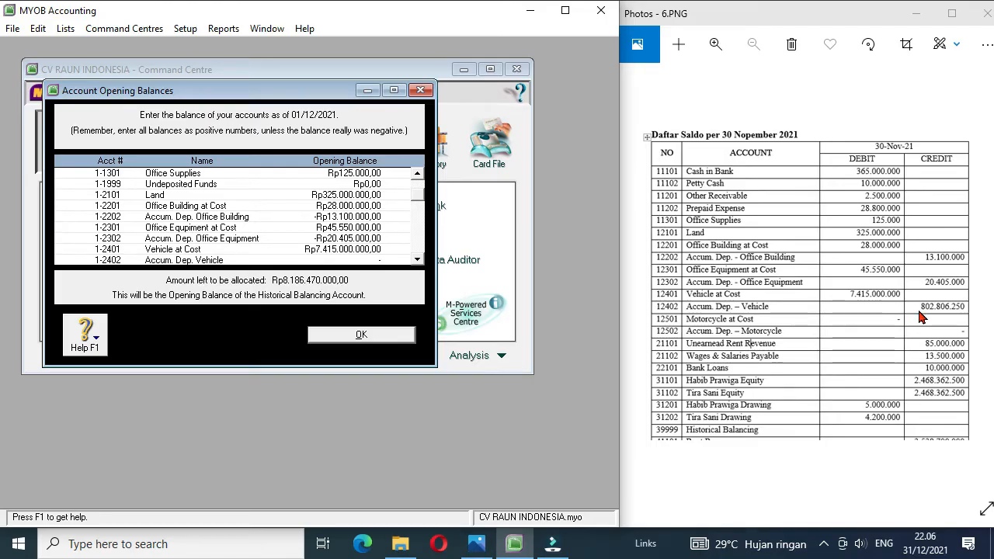
text(-802806250)
key(Tab)
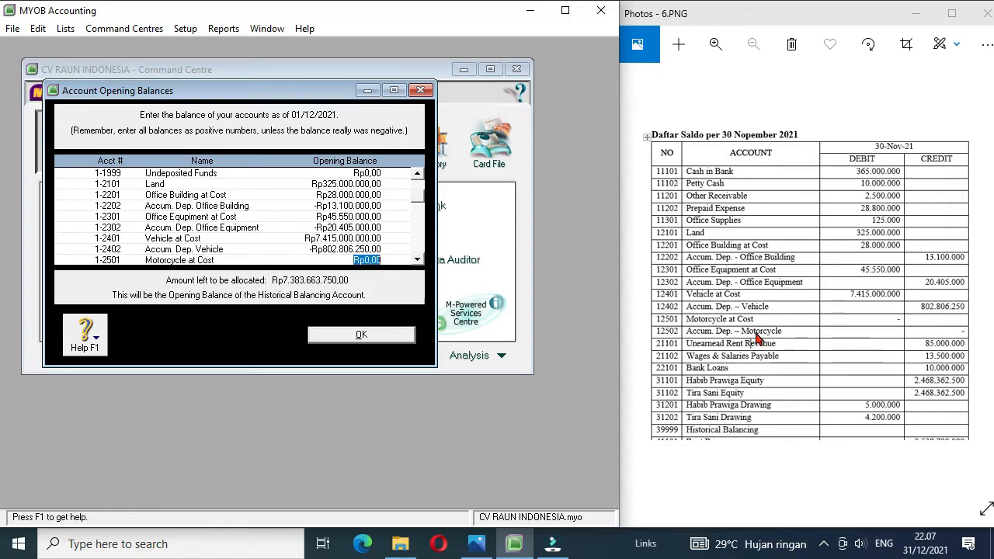
Step: Skip the motorcycle accounts and enter liability balances: Unearned Rent Revenue Rp85.000.000, Wage & Salaries Payable Rp13.500.000, Bank Loans Rp10.000.000
key(Tab)
key(Tab)
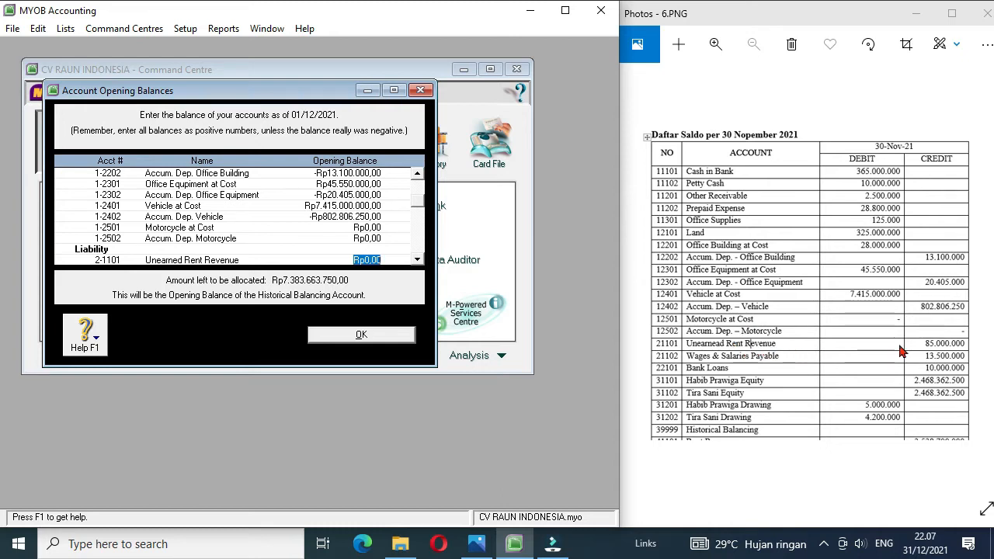
text(8)
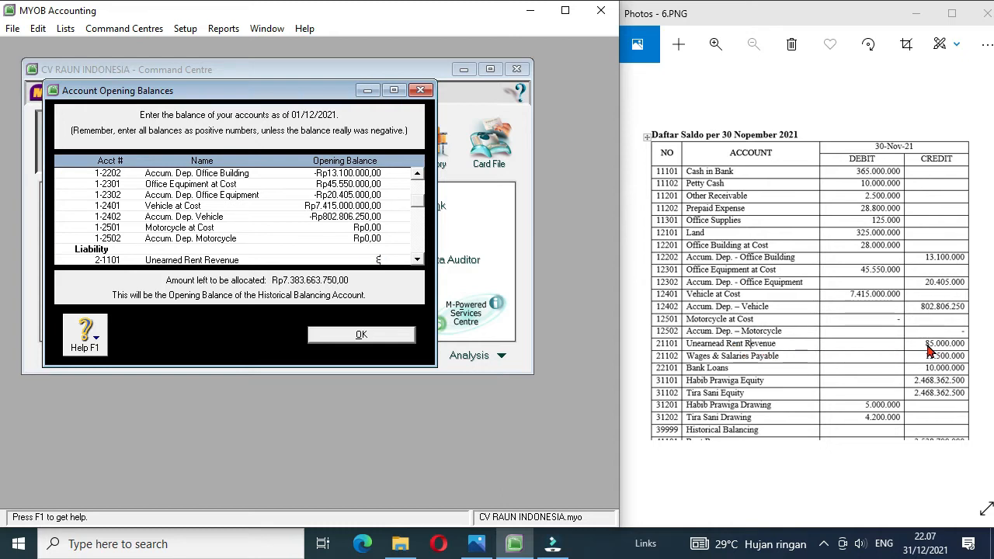
text(5000000)
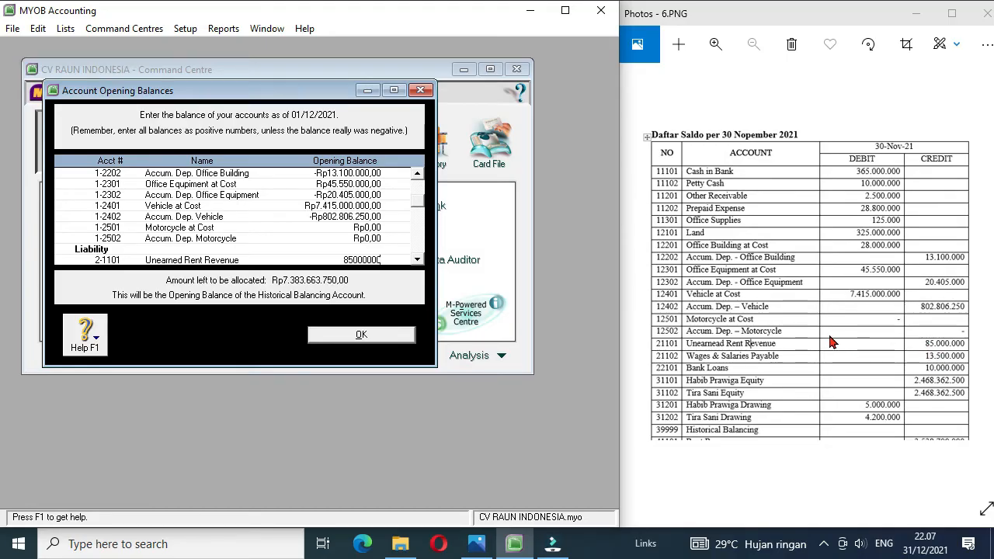
key(Tab)
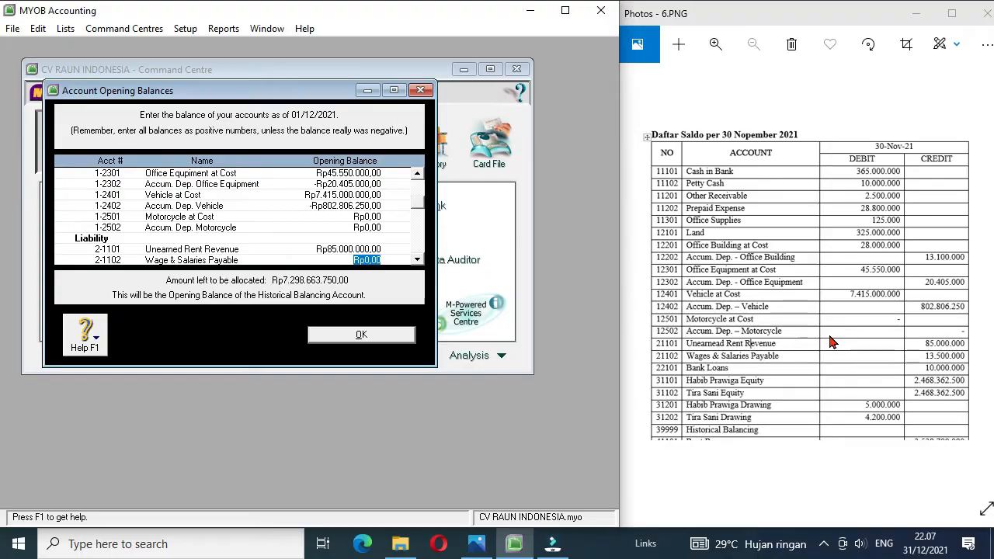
text(13500000)
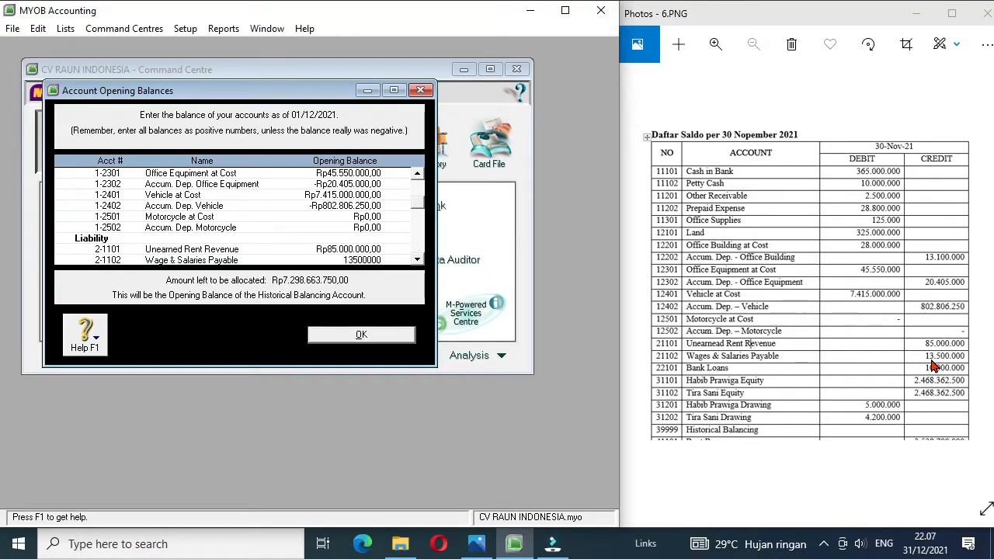
key(Tab)
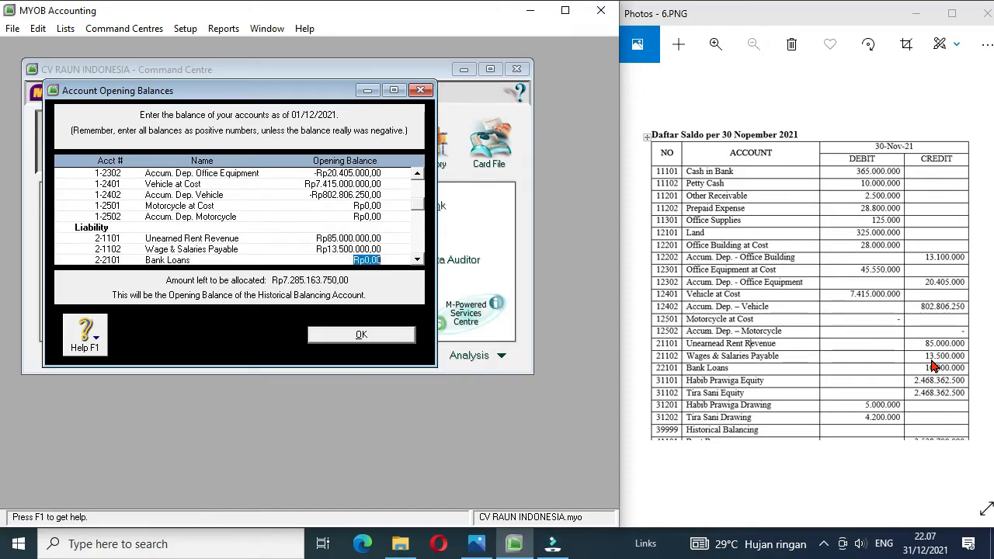
text(10.000.000)
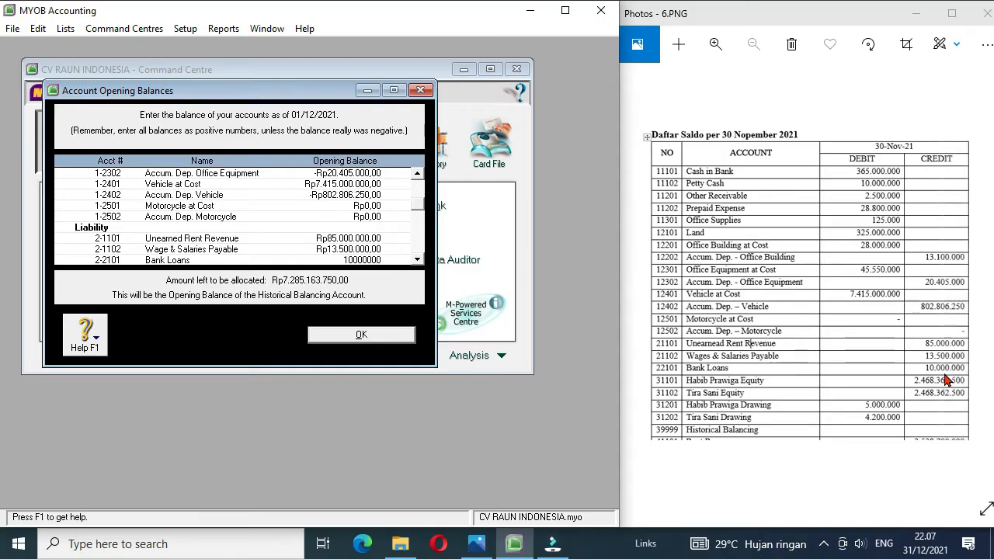
key(Tab)
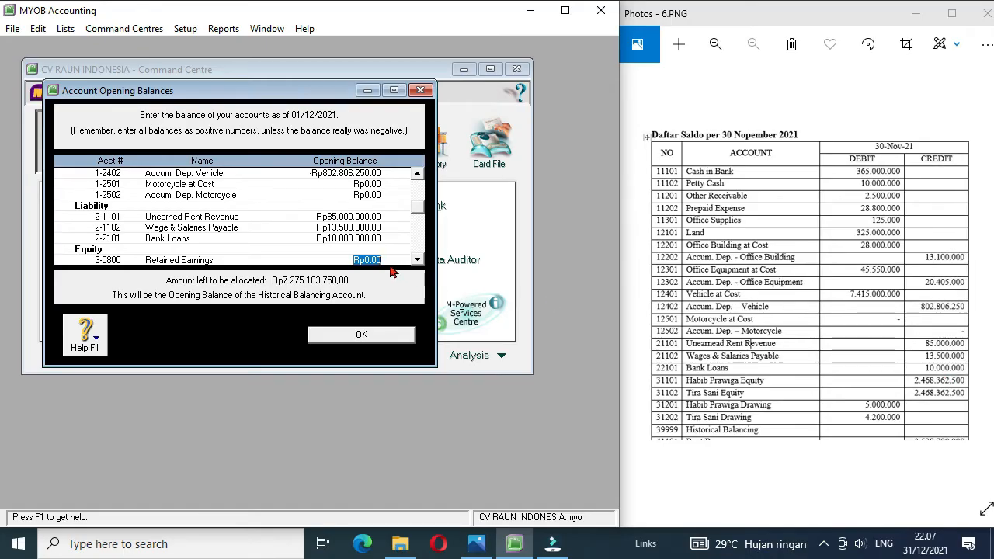
Step: Skip Retained Earnings and set the first owner's equity, 3-1101, to Rp2.468.362.500 and drawing, 3-1102, to -Rp5.000.000
key(Tab)
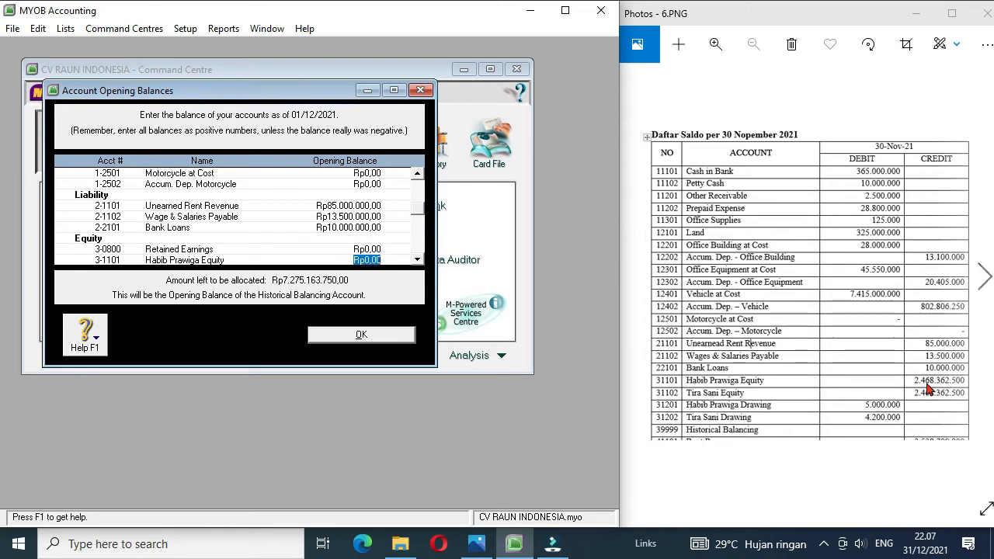
text(2468)
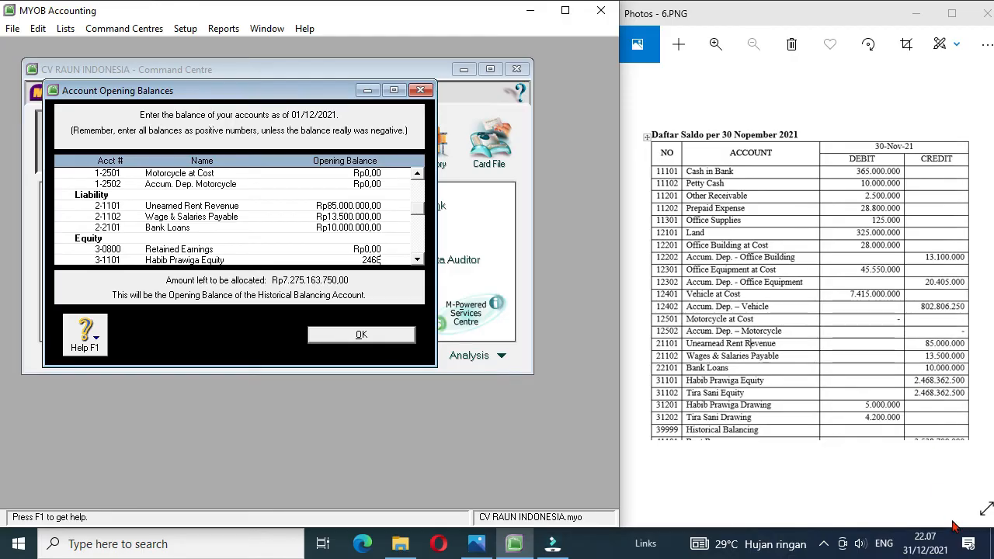
text(362500)
key(Tab)
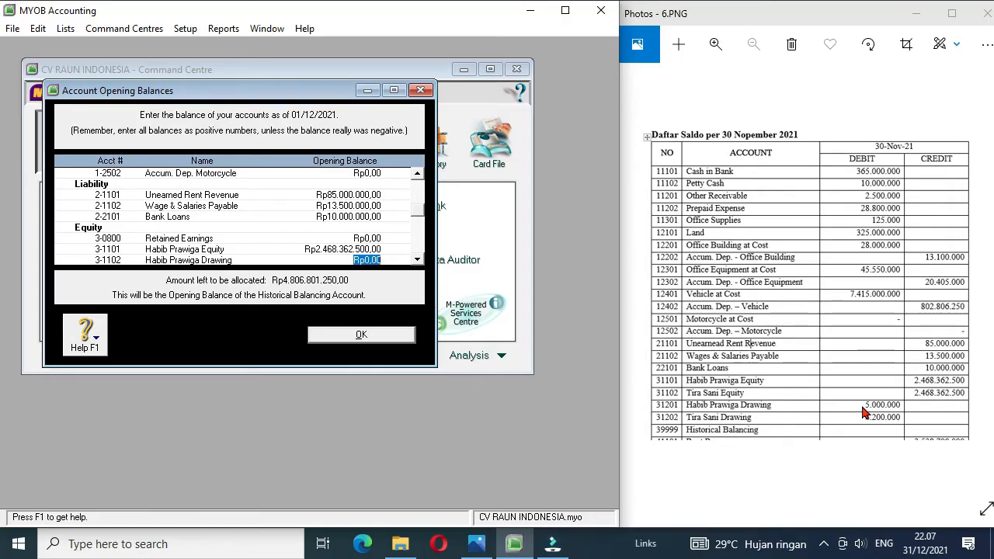
text(-5000000)
key(Tab)
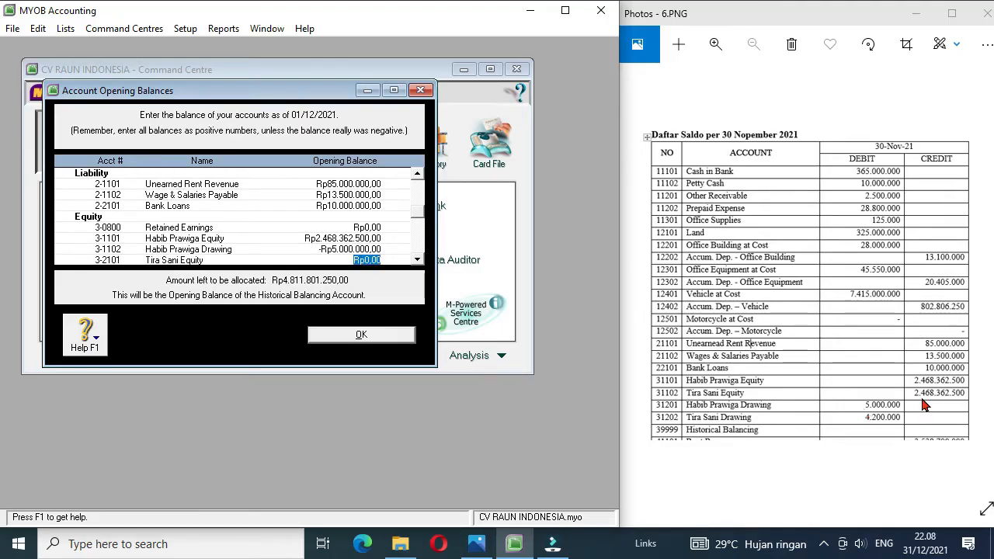
Step: Set the opening balances of the second owner's equity, 3-2101, to Rp2.468.362.500 and drawing, 3-2102, to -Rp4.200.000
text(24)
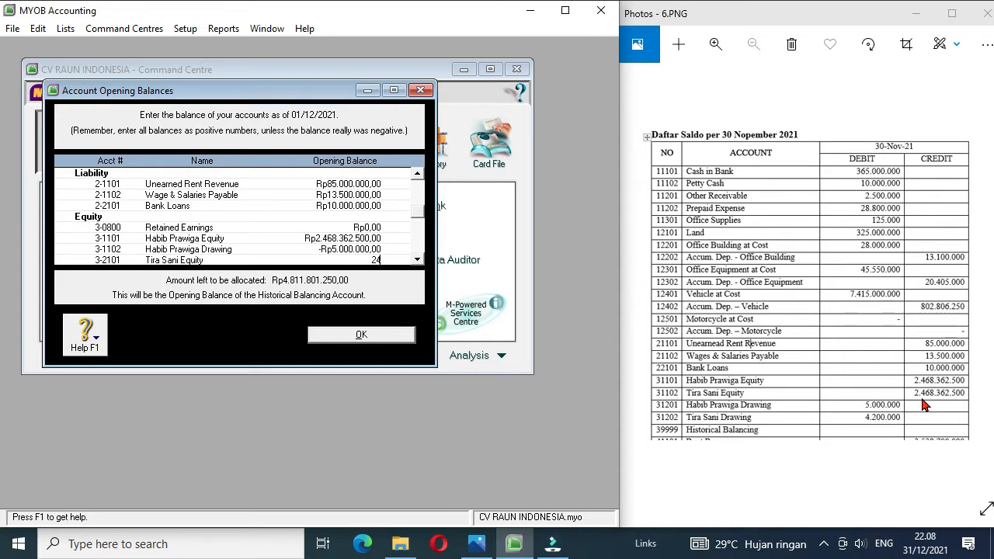
text(683624)
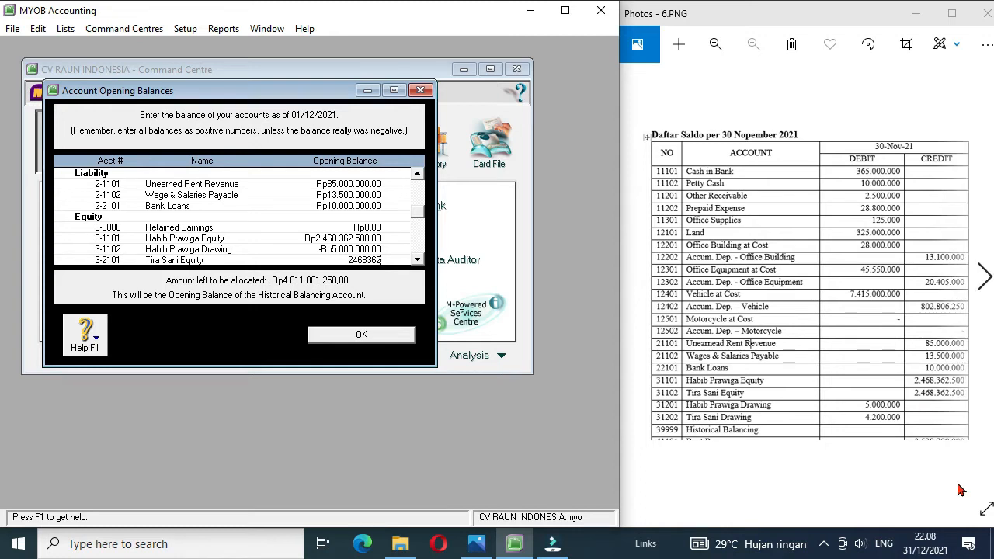
key(BackSpace)
text(500)
key(Tab)
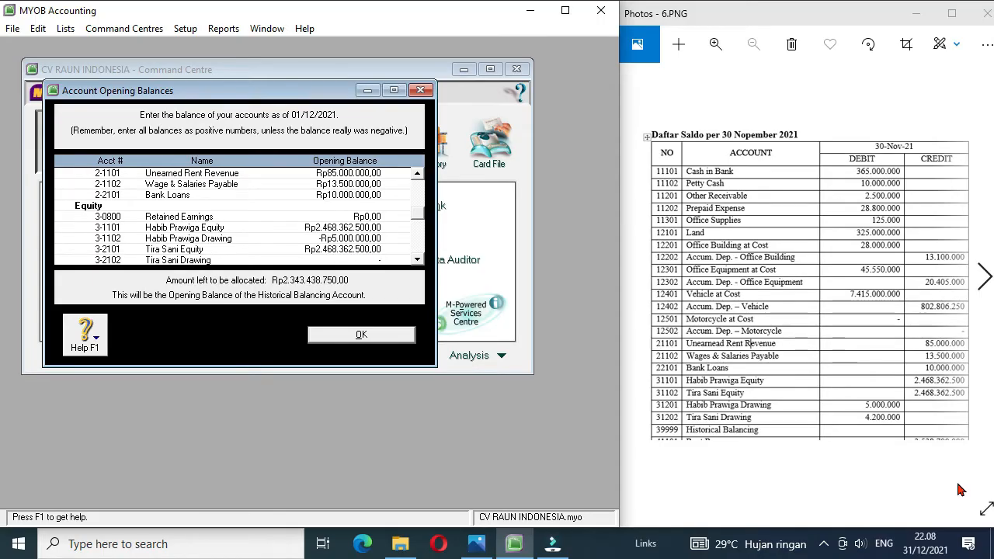
text(-4200000)
key(Tab)
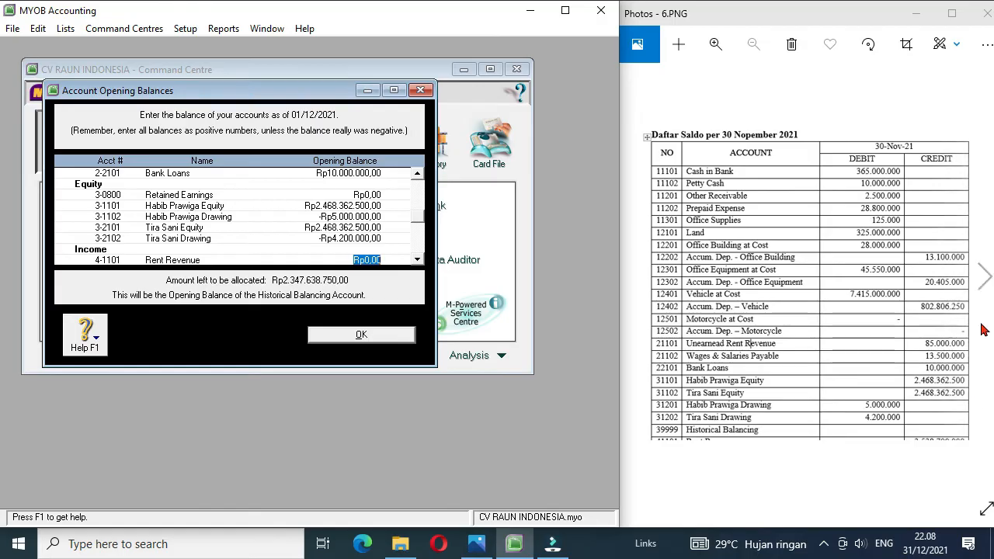
Step: Bring up exam sheet 8.PNG and set the opening balance of Rent Revenue to Rp3.538.700.000
click(983, 278)
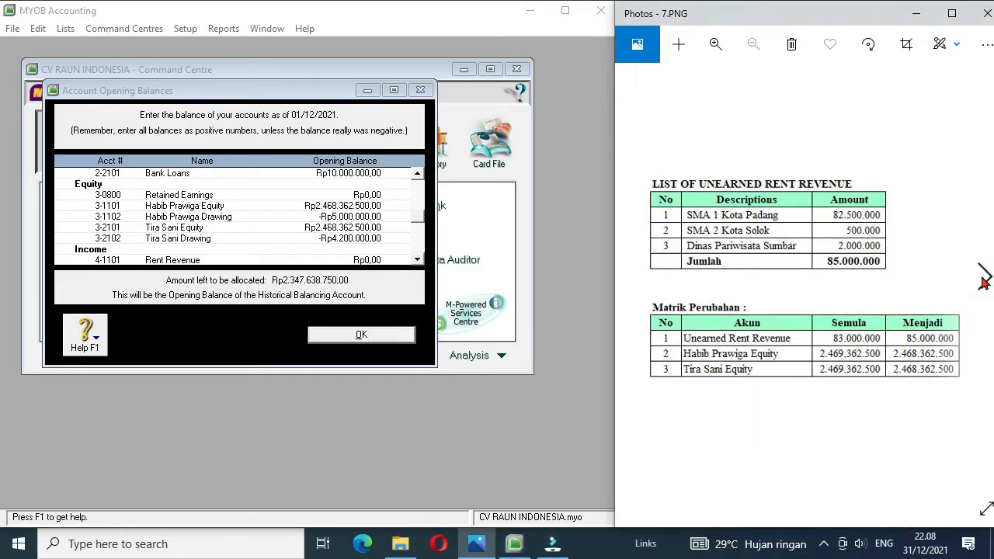
click(984, 278)
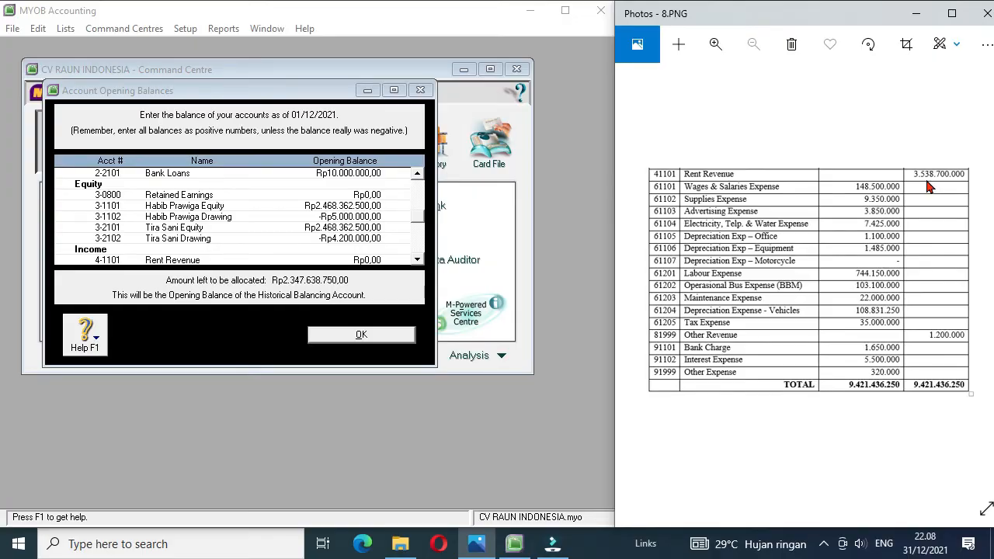
click(351, 264)
text(3538700000)
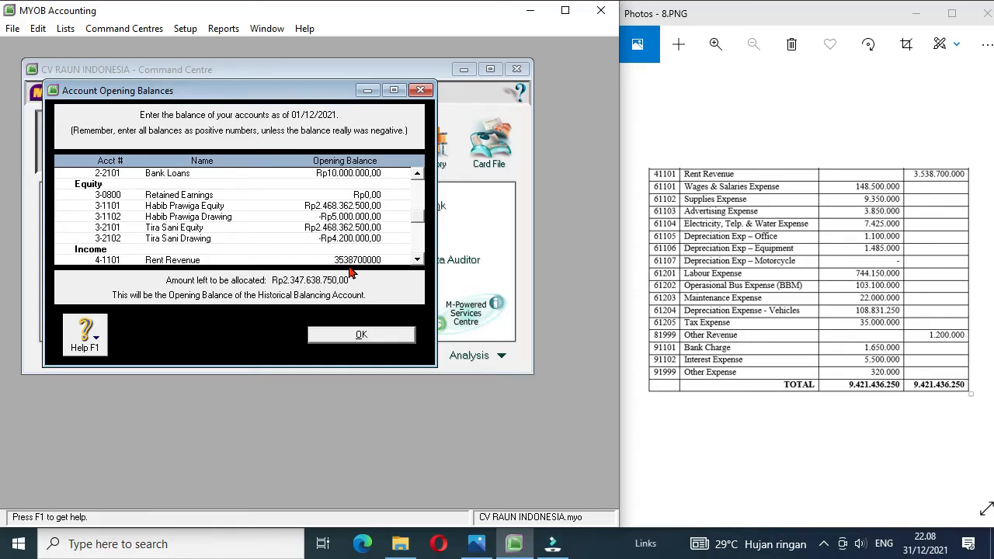
key(Tab)
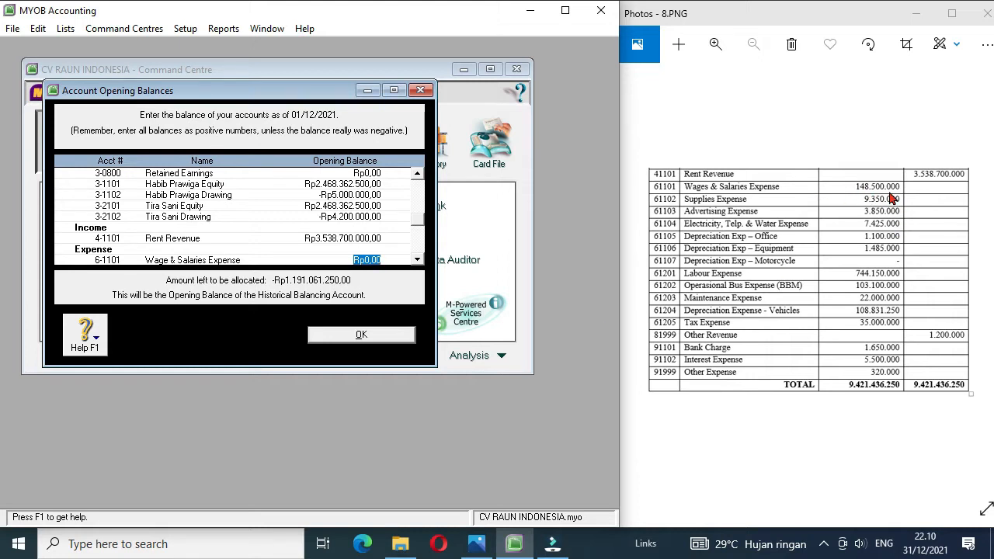
Step: Enter expense balances: Wage & Salaries Rp148.500.000, Supplies Rp9.350.000, Advertising Rp3.850.000, Electricity, Telp. & Water Rp7.425.000
text(148500000)
key(Tab)
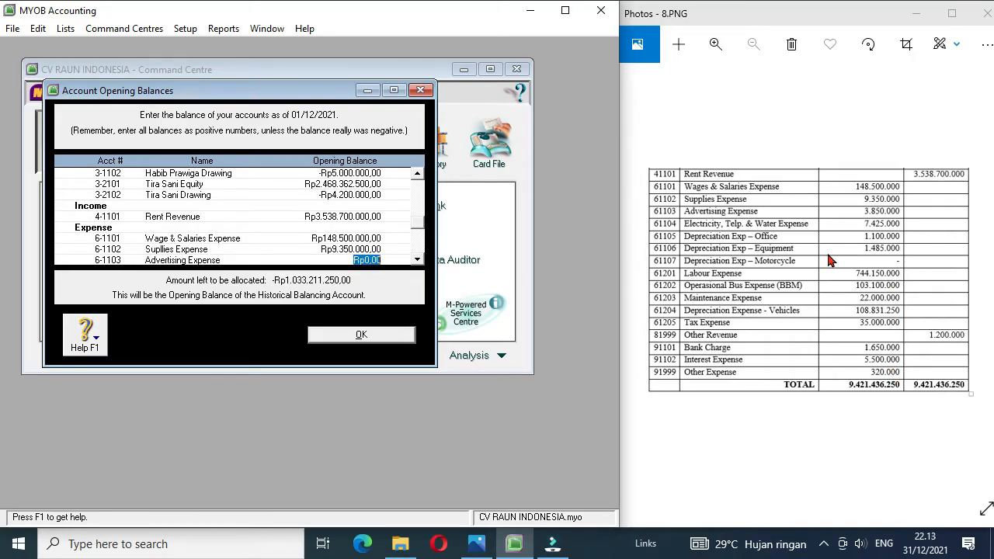
text(3850000)
key(Tab)
text(7425000)
key(Tab)
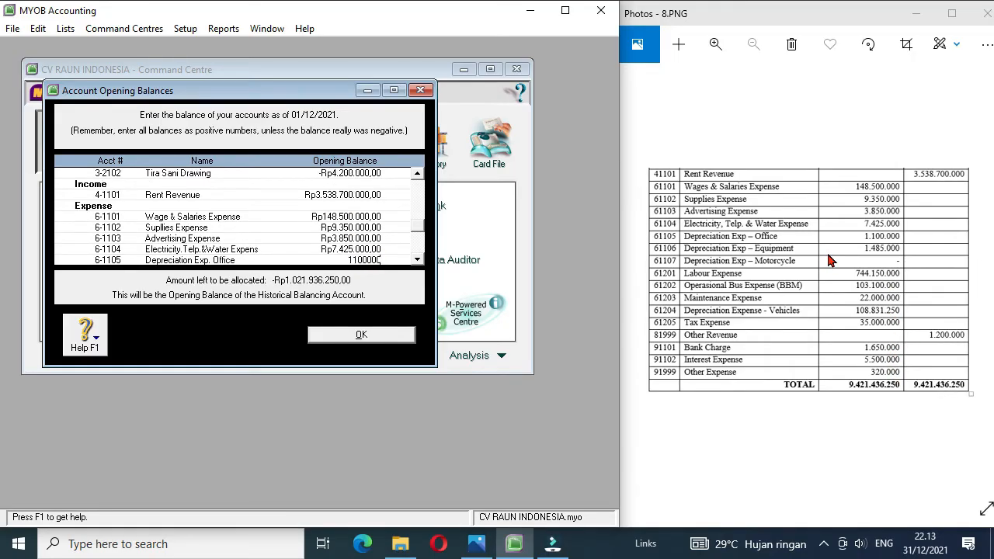
Step: Set the depreciation expense balances of Office to Rp1.100.000 and Equipment to Rp1.485.000, and skip the motorcycle depreciation
text(1100000)
key(Tab)
text(1485000)
key(Tab)
key(Tab)
Step: Set the opening balances of Labour Expense to Rp744.150.000, Operational Bus Expense to Rp103.100.000 and Maintenance Expense to Rp22.000.000
text(744150000)
key(Tab)
text(103100000)
key(Tab)
text(22000000)
key(Tab)
Step: Set the opening balances of Depreciation Expense Vehicle to Rp108.831.250 and Tax Expense to Rp35.000.000
text(108831250)
key(Tab)
text(35000000)
key(Tab)
Step: Enter Other Income Rp1.200.000, Bank Charge Rp1.650.000, Interest Expense Rp5.500.000 and Other Expense Rp320.000, and confirm the opening balances
text(1200000)
key(Tab)
text(1.650.000)
key(Tab)
text(5500000)
key(Tab)
text(320000)
key(Tab)
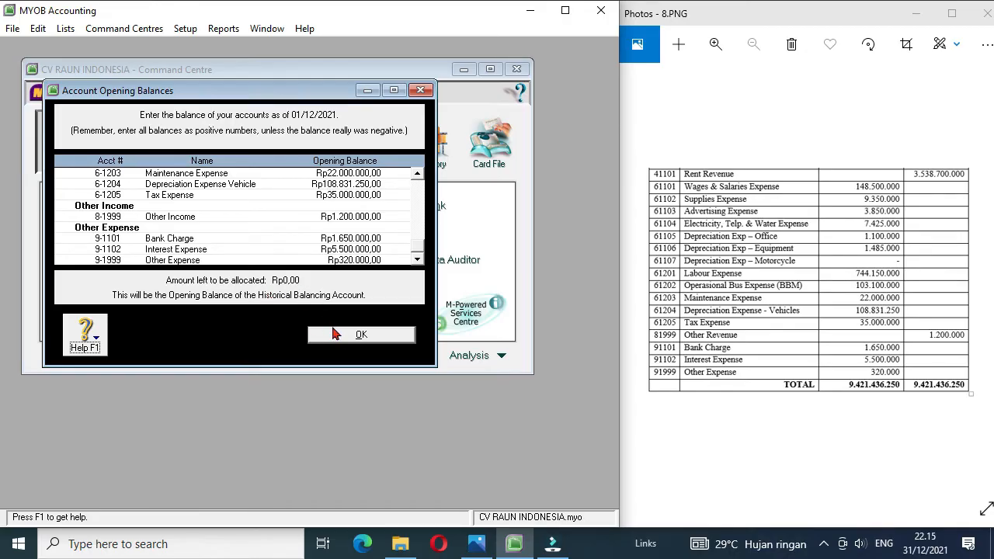
click(357, 335)
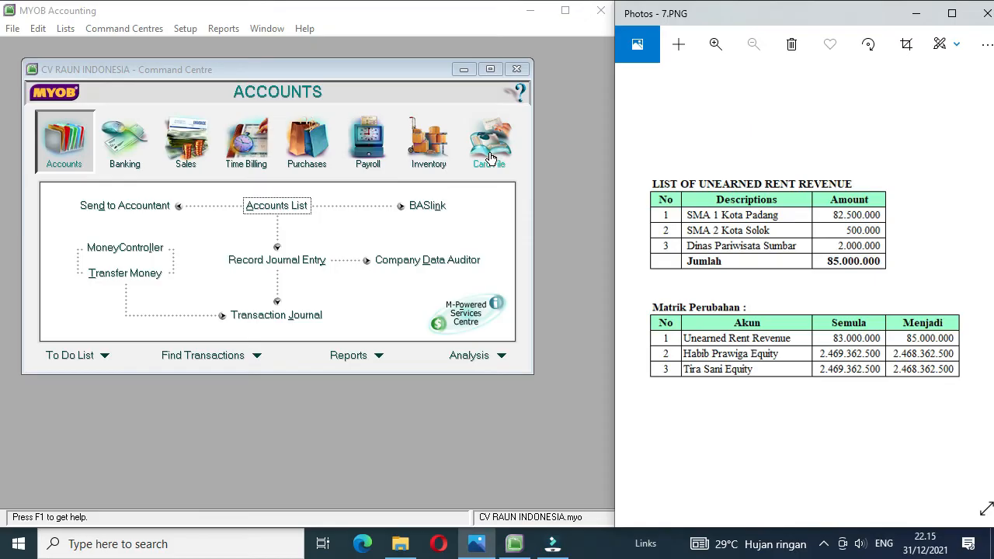
Step: Create a new customer card in the Cards List named SMA 1 Kota Padang with card ID C1
click(490, 148)
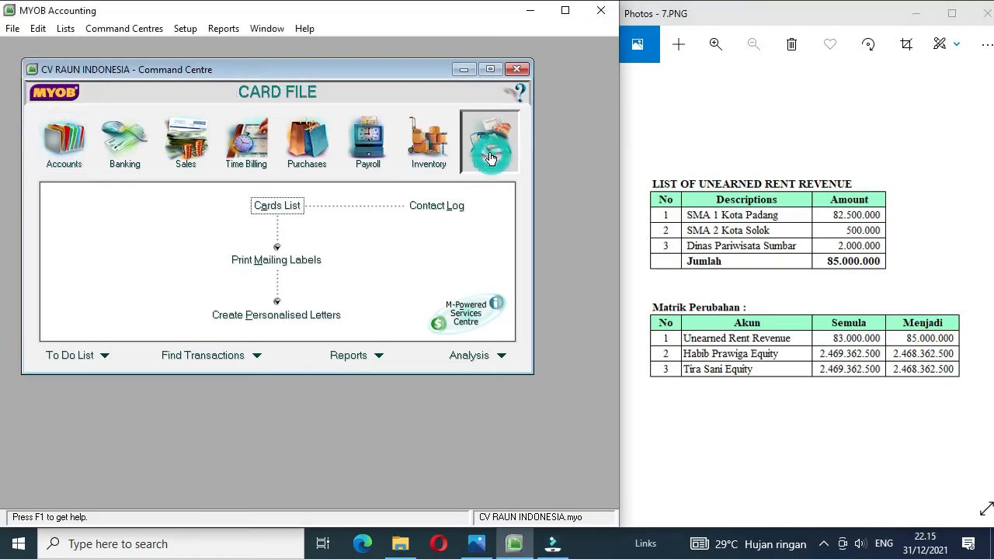
click(279, 206)
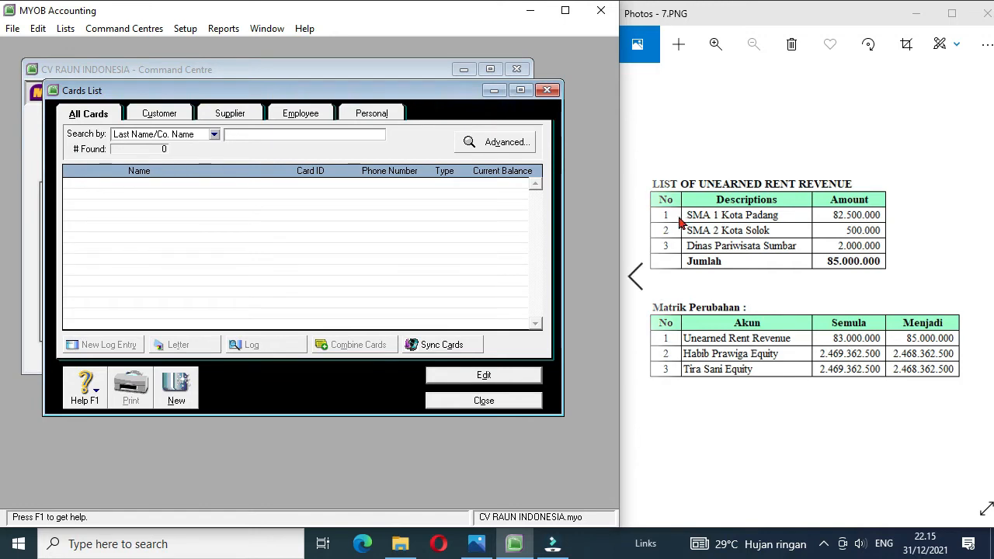
click(167, 117)
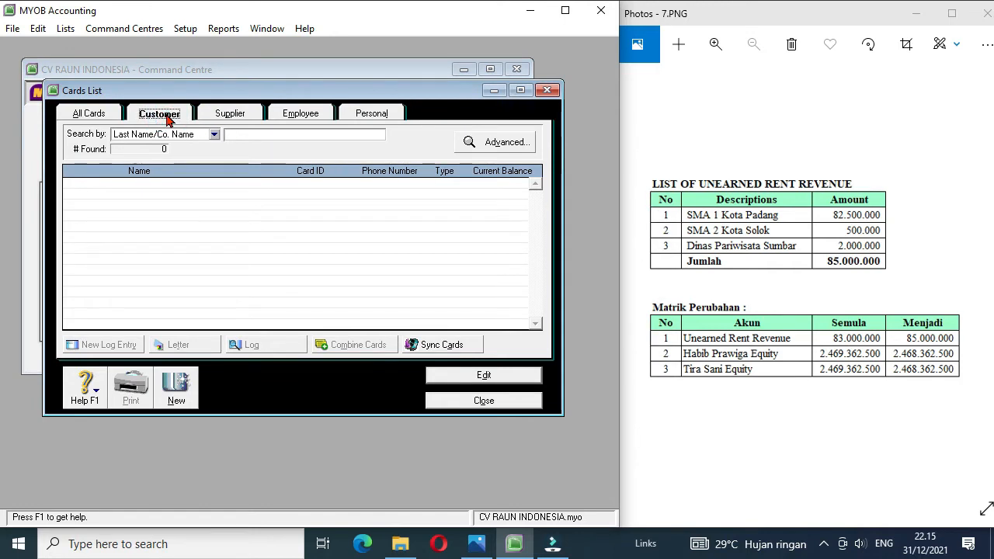
click(175, 393)
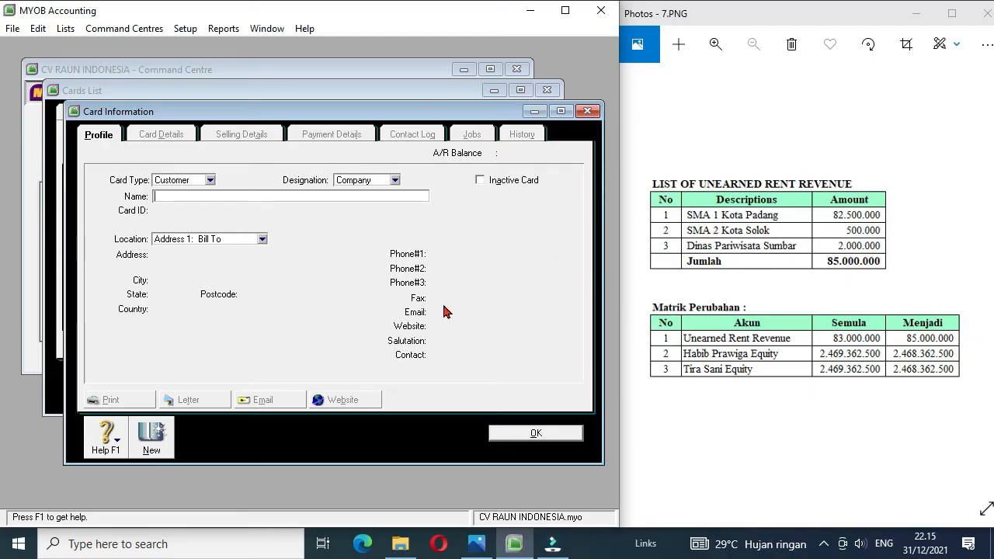
text(SMA 1 Kota Padang)
key(Tab)
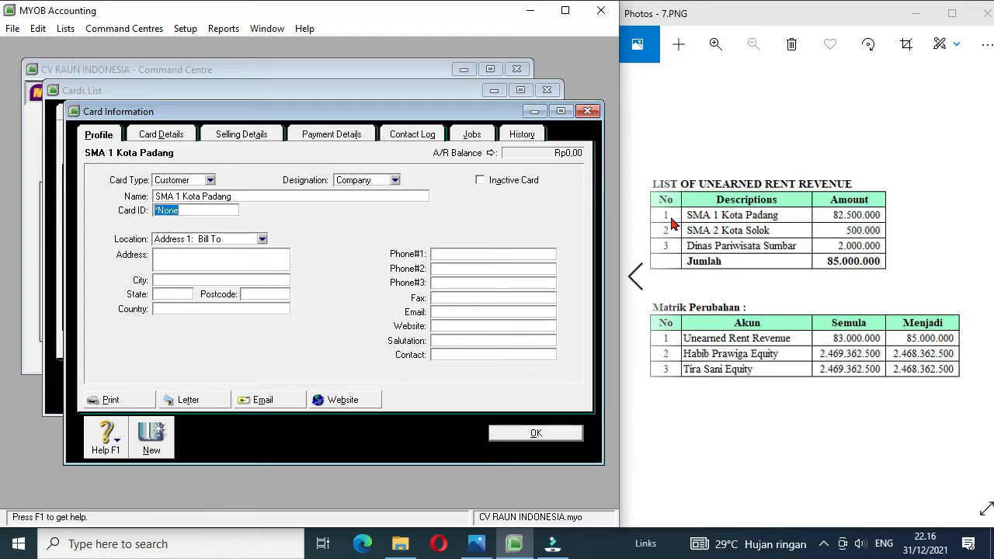
text(C1)
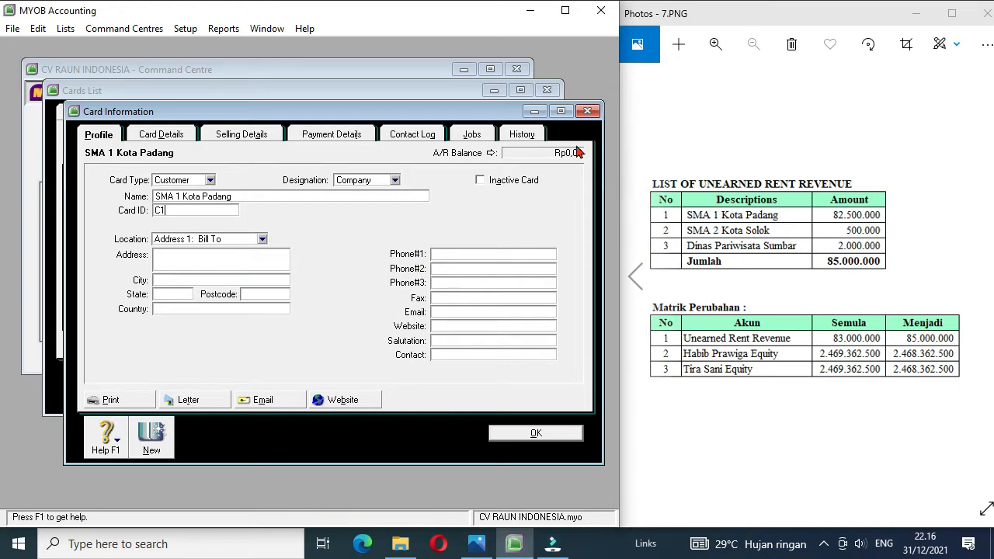
Step: Set the November FY 2021 history amount of SMA 1 Kota Padang to Rp82.500.000
click(529, 137)
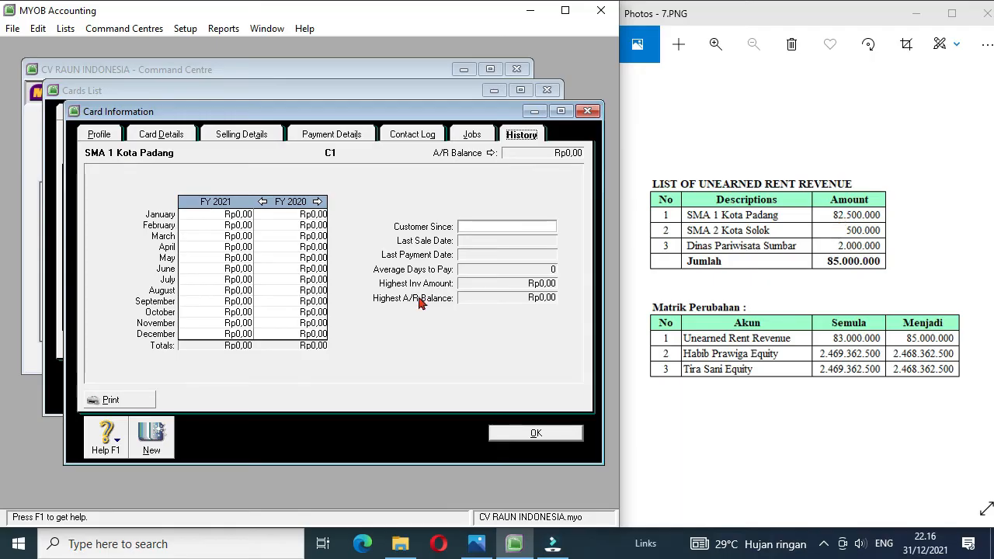
click(232, 326)
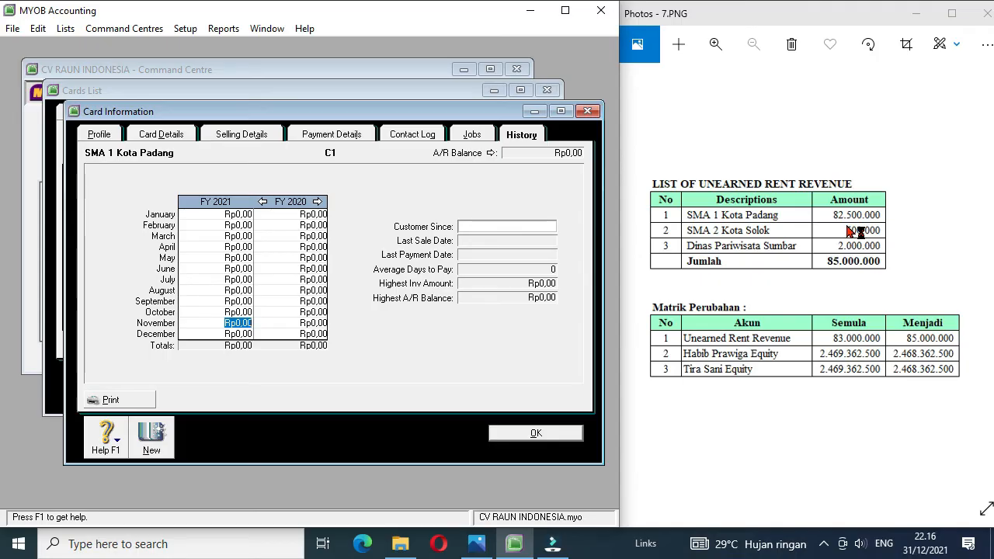
text(82500000)
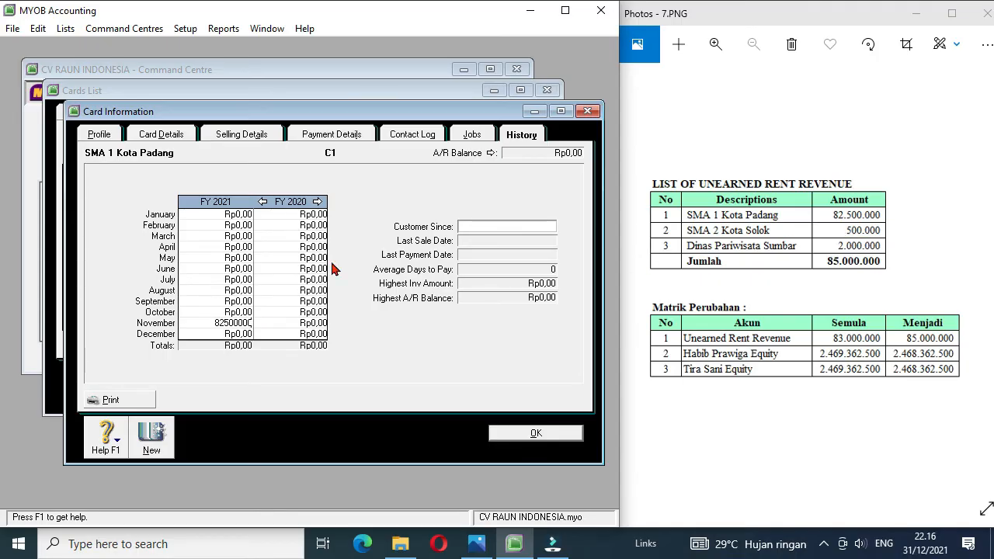
key(Tab)
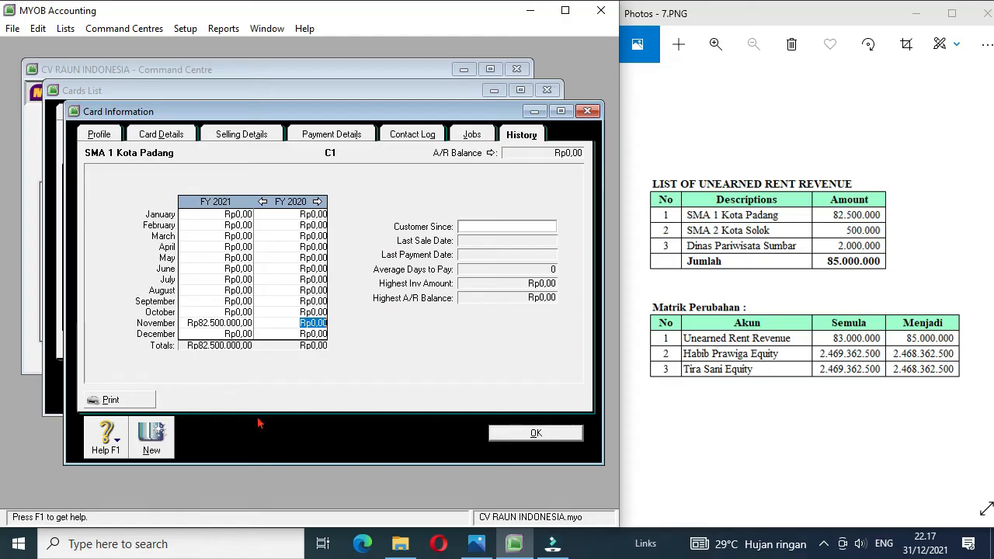
Step: Add a customer card for SMA 2 Kota Solok with card ID C2 and a November FY 2021 history amount of Rp500.000
click(155, 441)
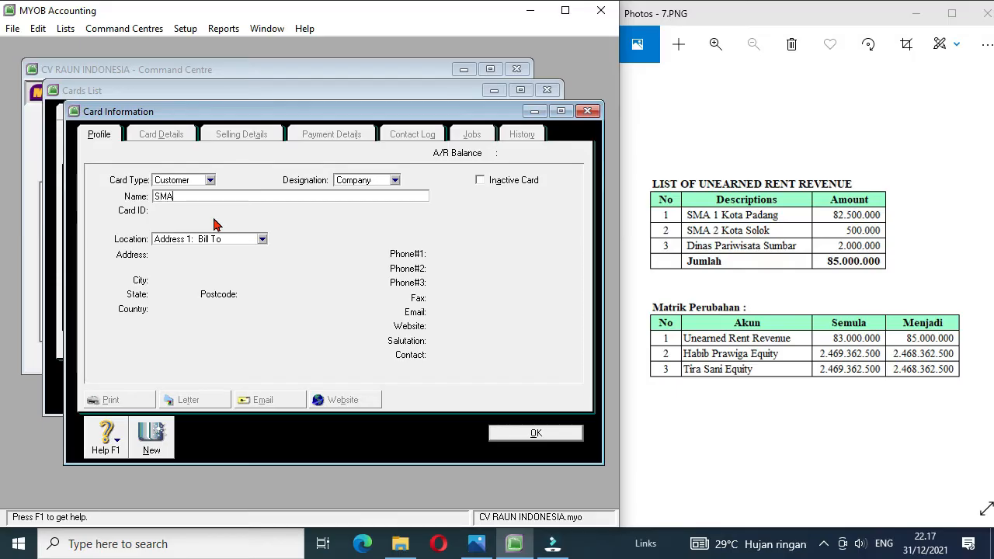
key(Tab)
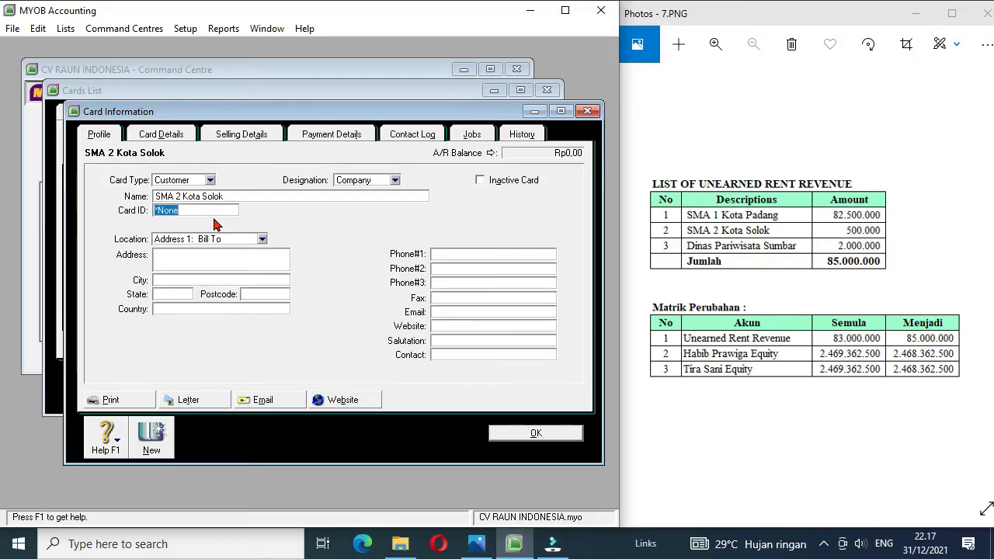
text(C2)
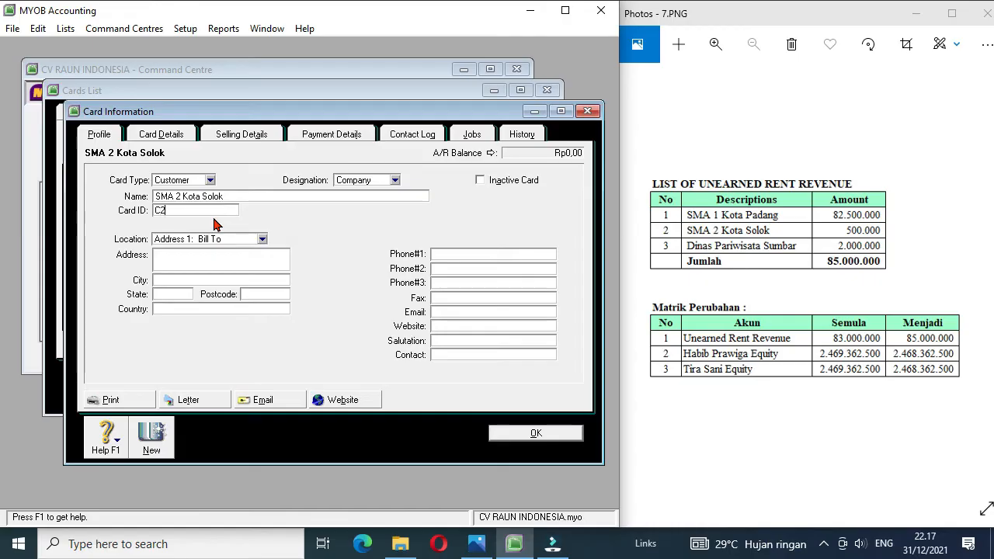
click(522, 135)
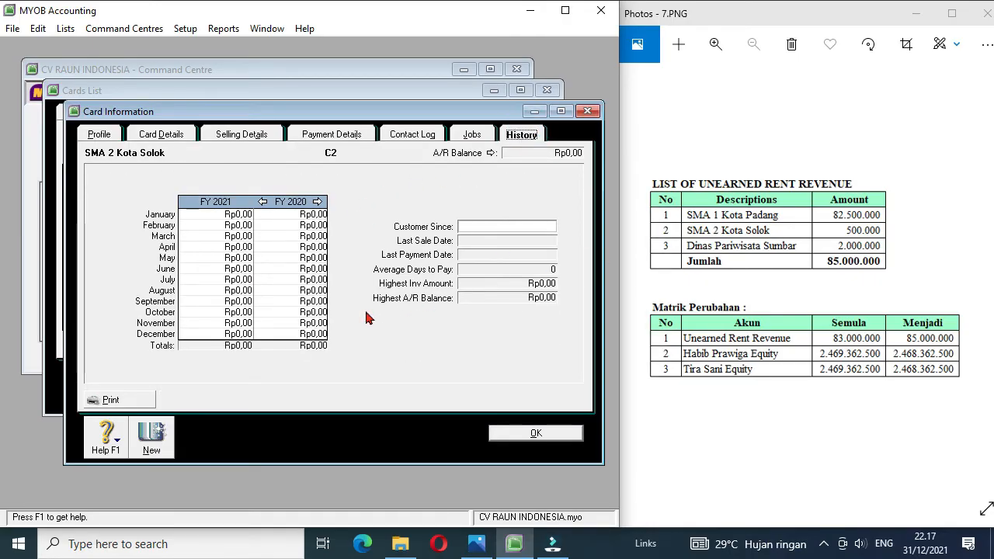
click(243, 324)
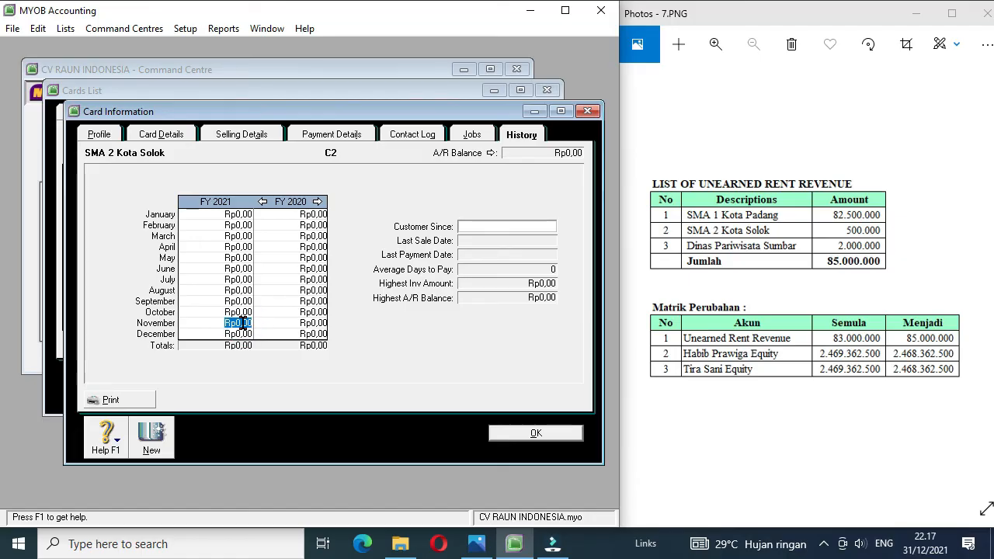
key(BackSpace)
Step: Add customer card Dinas Pariwisata Sumbar, ID C3, with November FY 2021 history Rp2.000.000, save it and close the Cards List
click(153, 440)
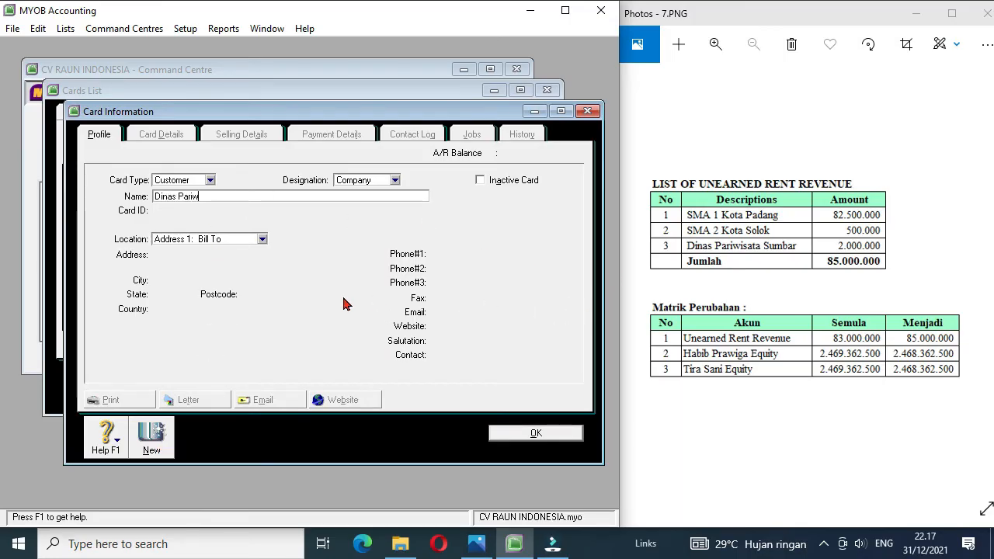
key(Tab)
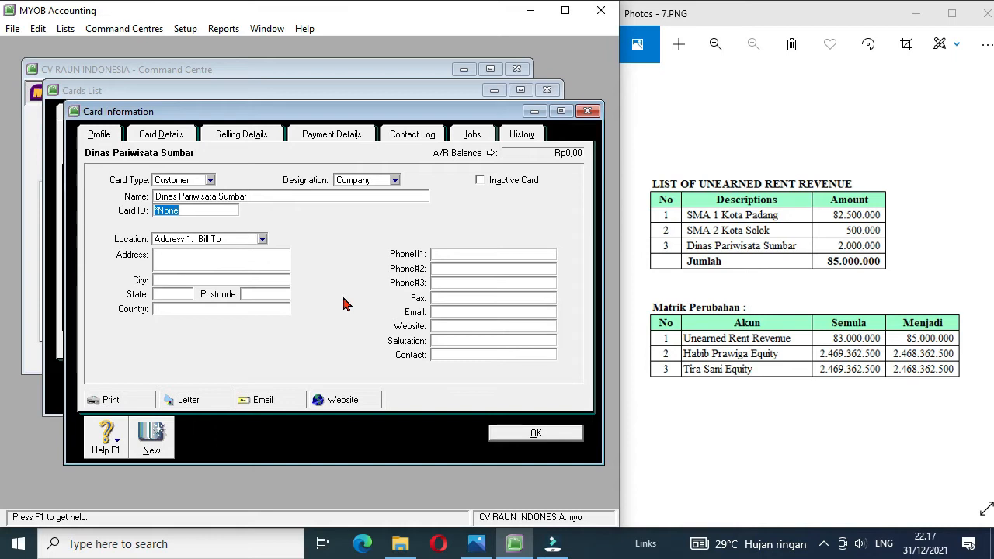
text(C3)
click(522, 136)
click(241, 325)
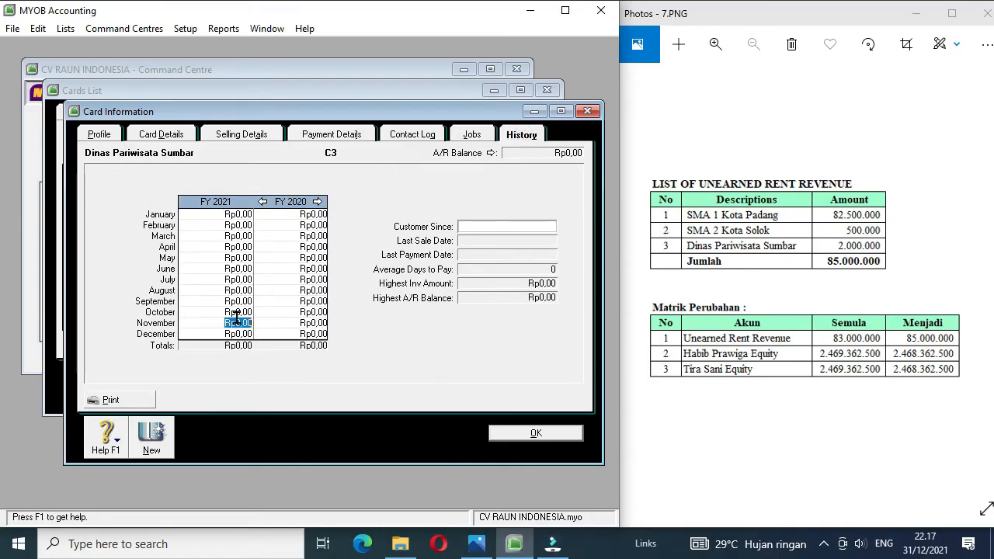
text(2)
click(527, 433)
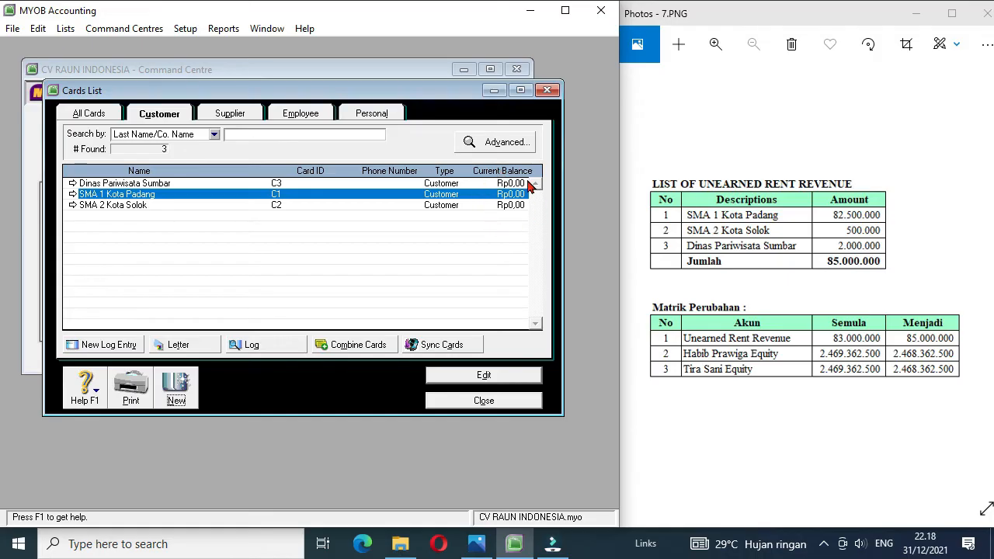
click(480, 402)
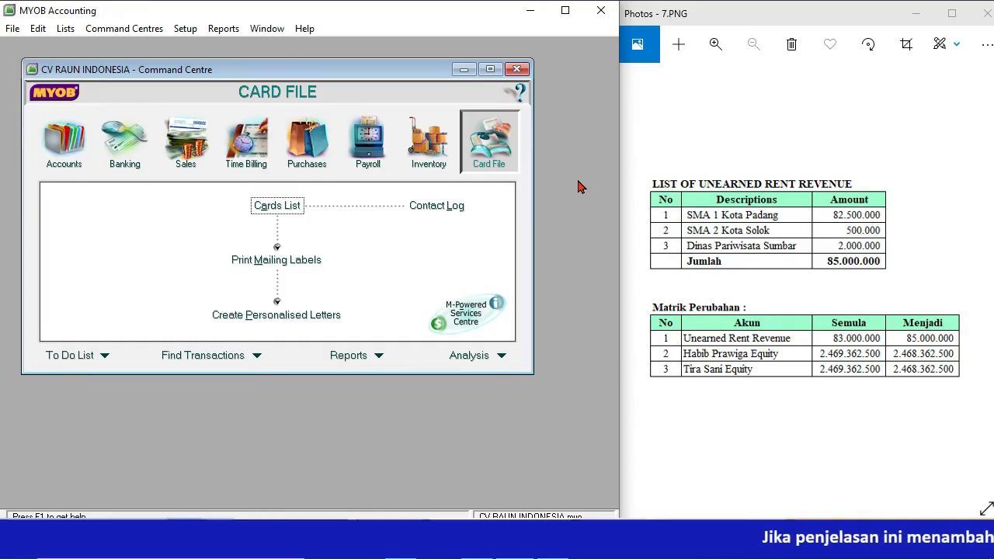
Step: Bring up voucher image Dok 1 and open a new Spend Money transaction
click(982, 275)
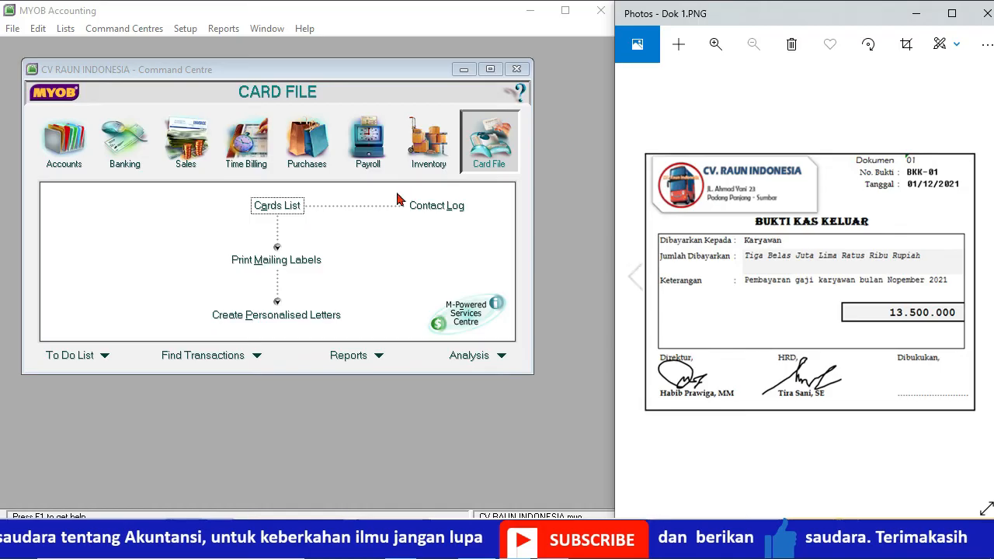
click(122, 158)
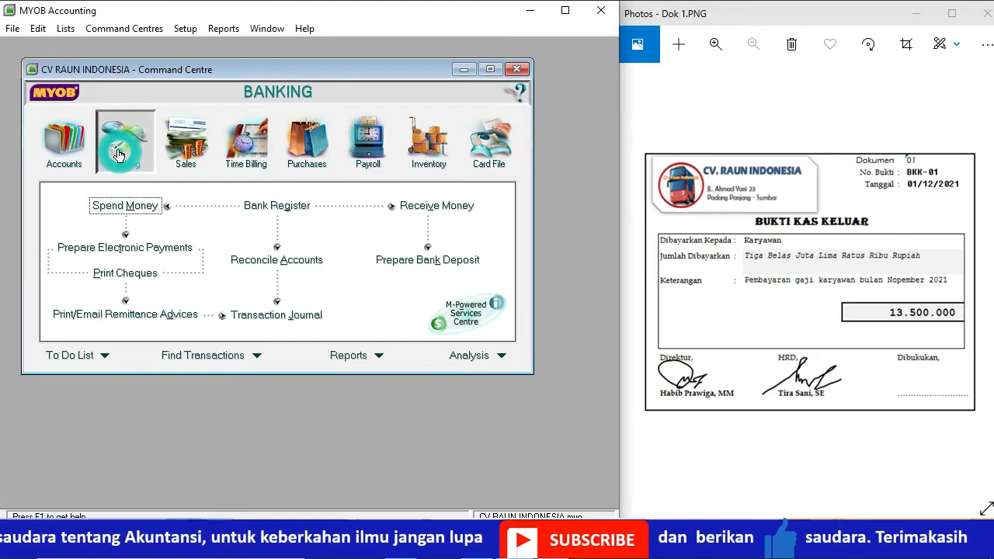
click(126, 207)
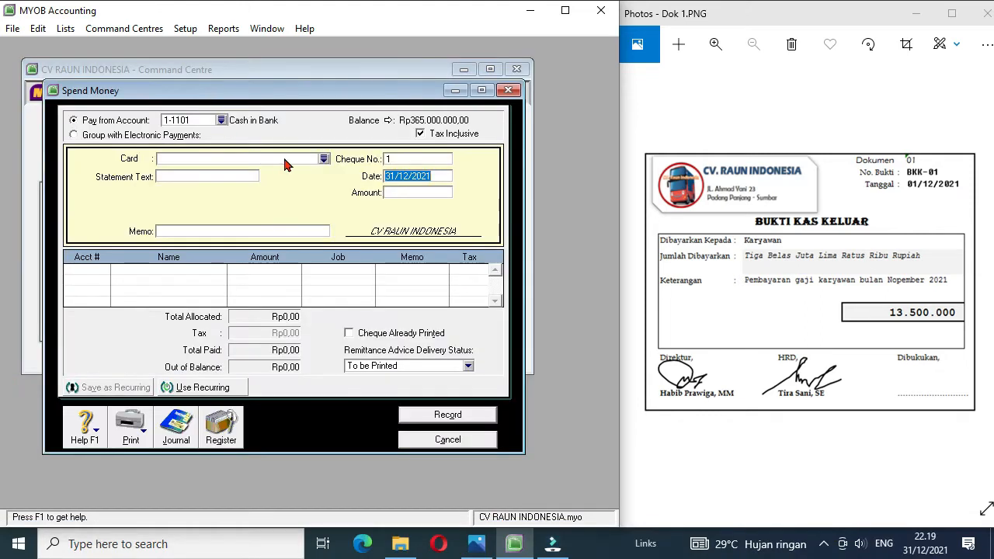
Step: From the payment's card selection, create an employee card with last name Karyawan and card ID E1
click(325, 160)
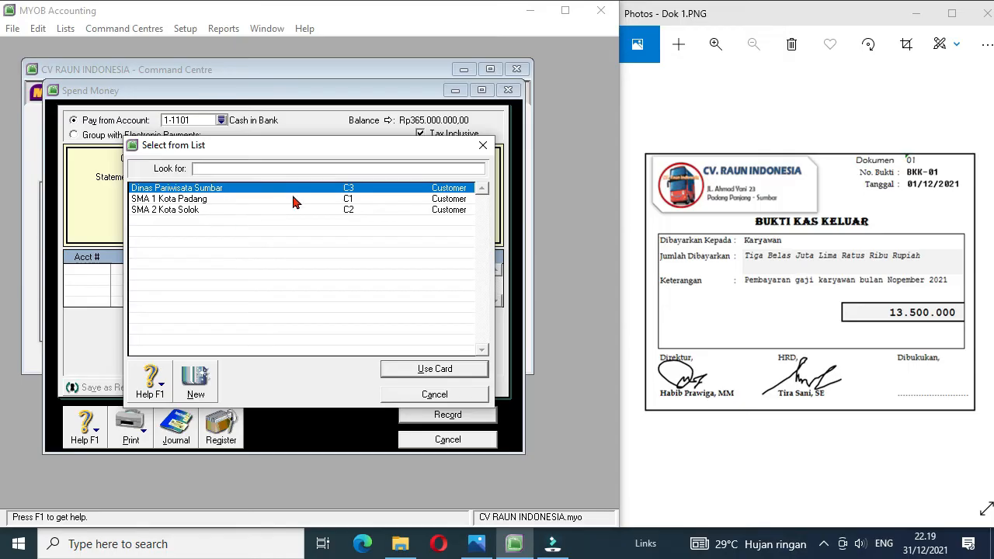
click(194, 386)
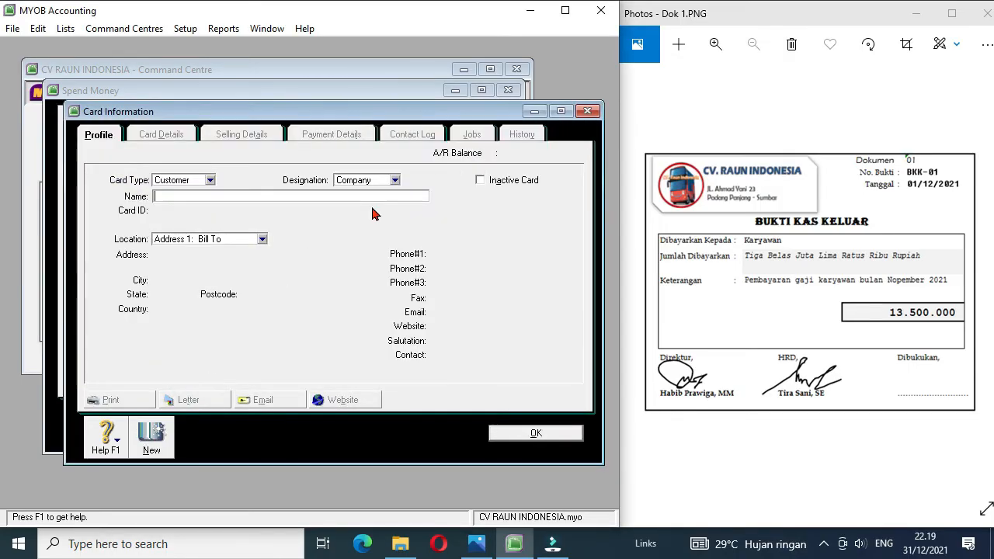
click(210, 180)
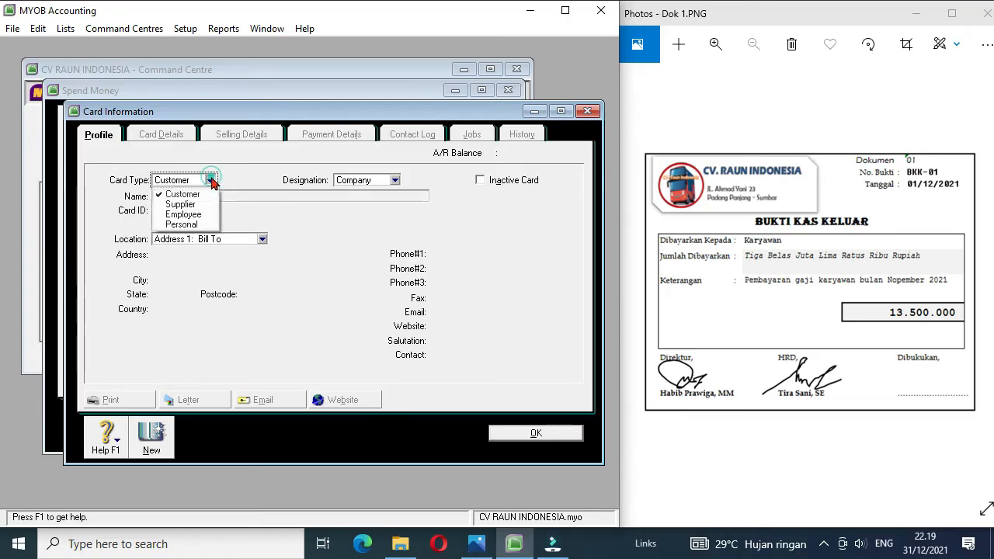
click(201, 219)
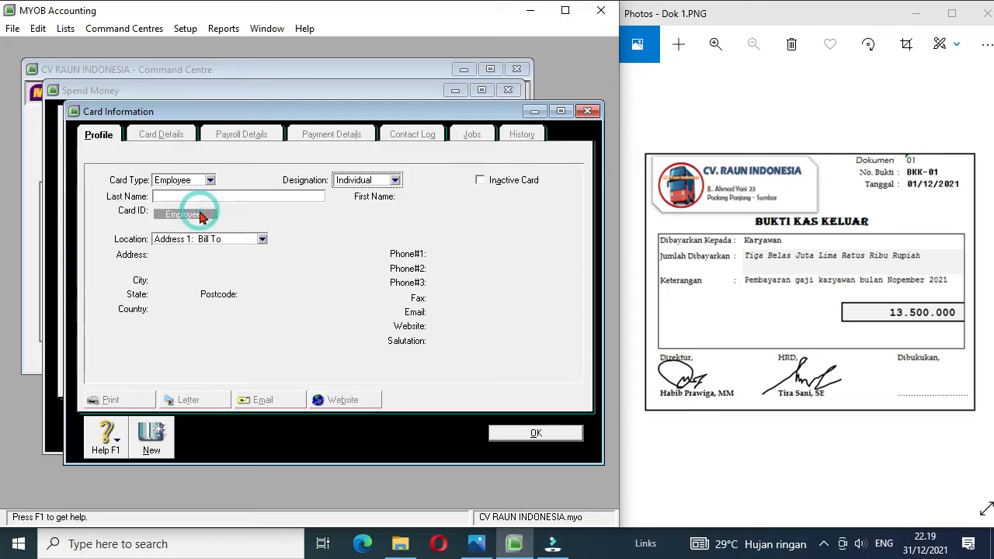
text(Karyawan)
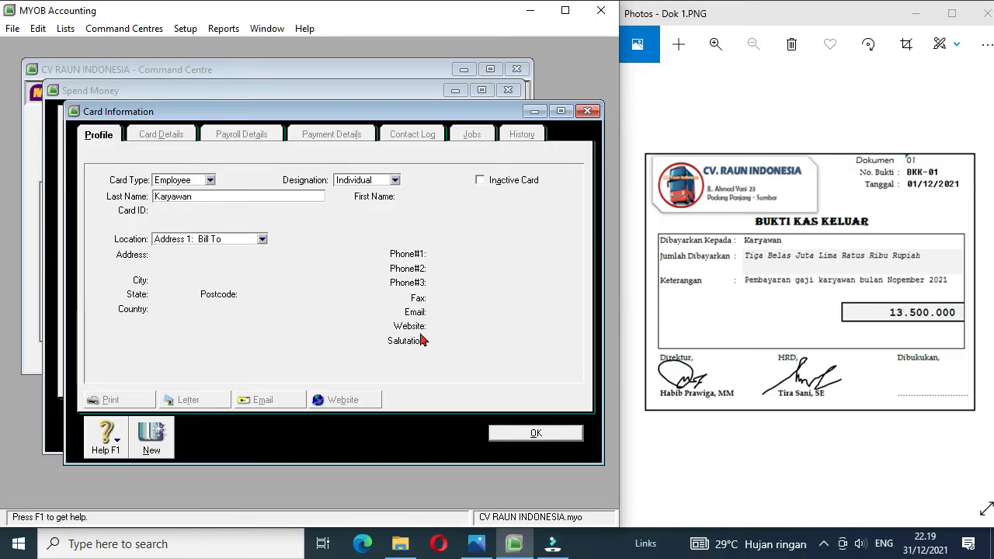
key(Tab)
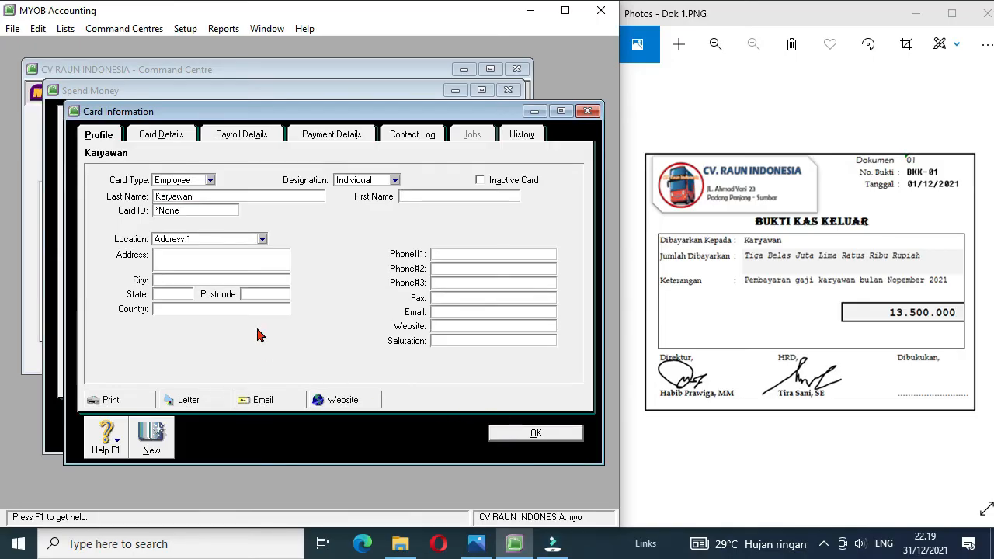
click(185, 209)
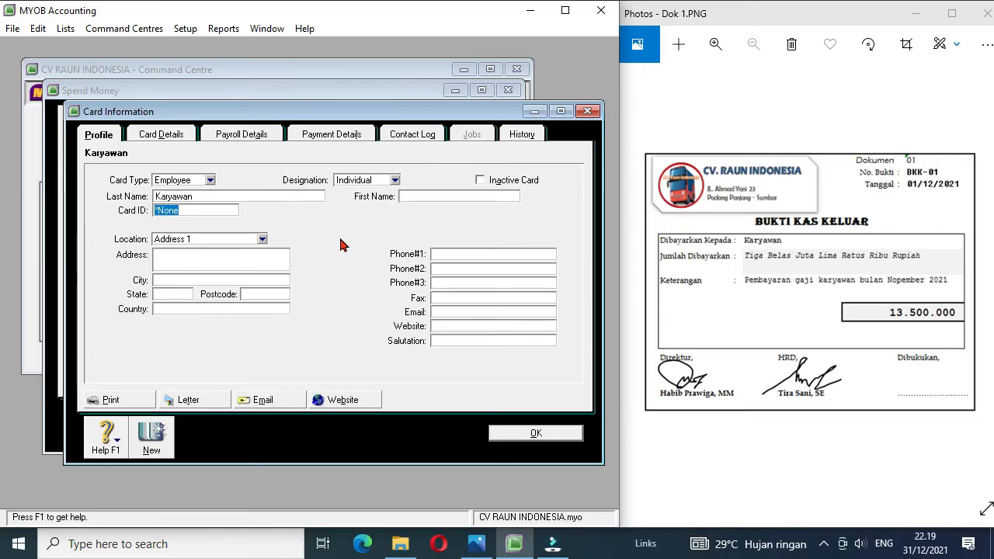
text(E1)
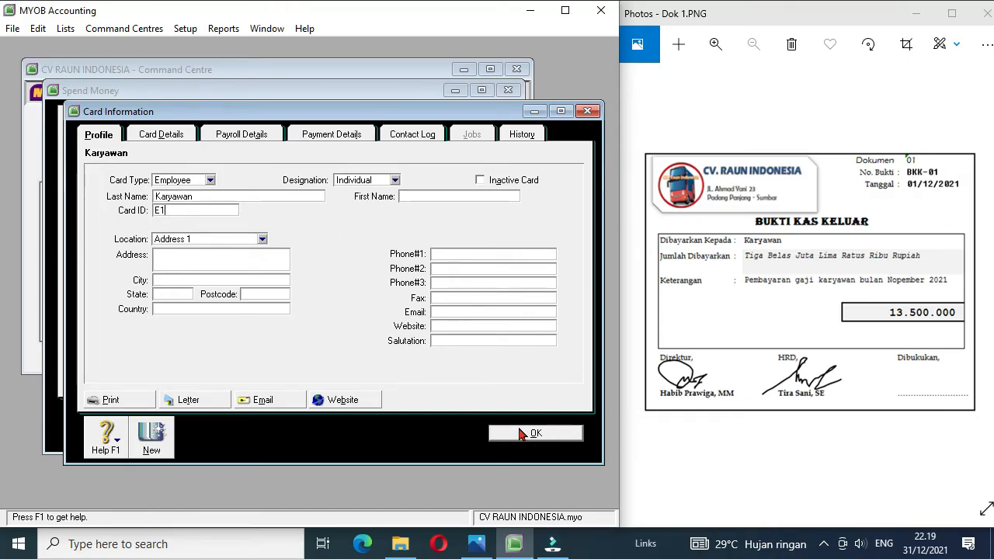
click(522, 434)
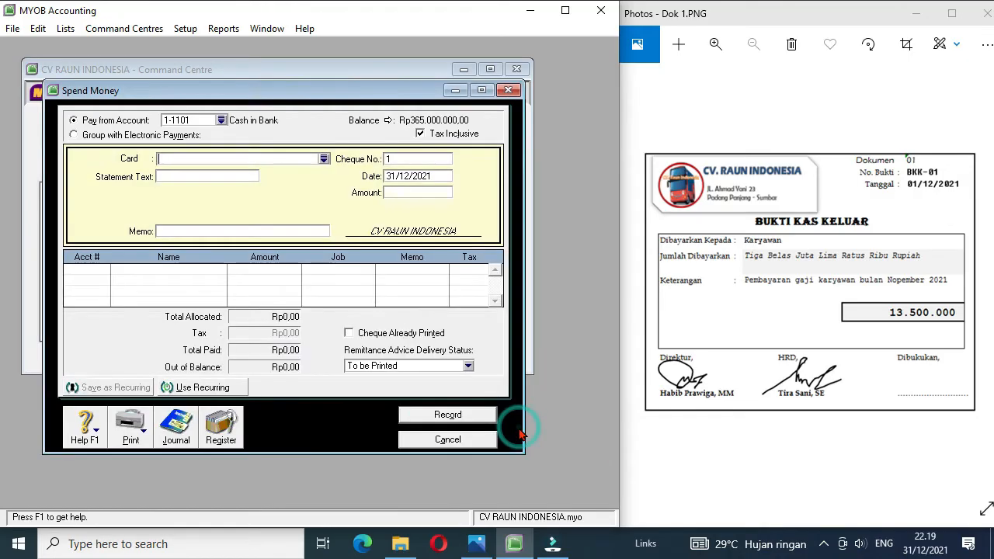
Step: Assign the Karyawan card to the payment and set its cheque number to BKK-01
click(324, 160)
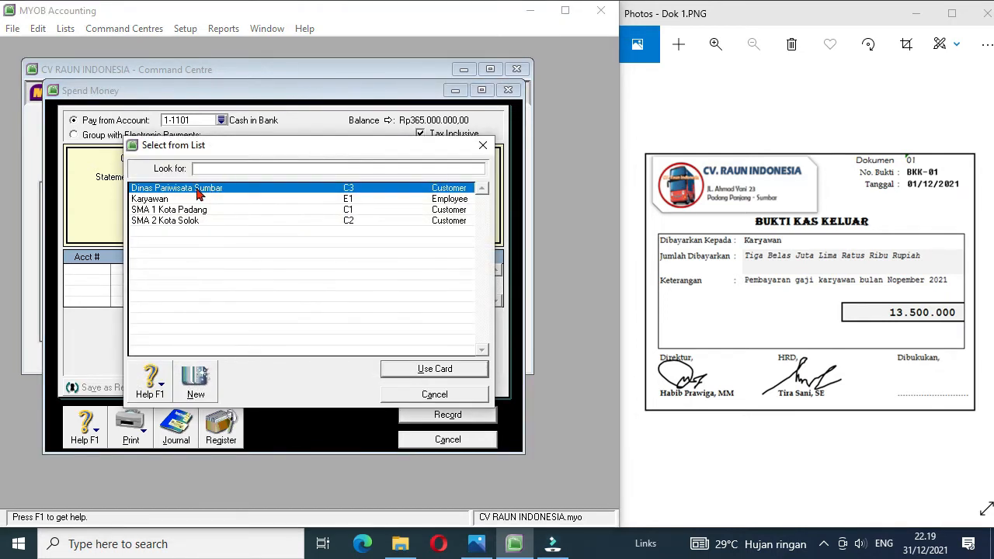
click(171, 199)
double_click(170, 199)
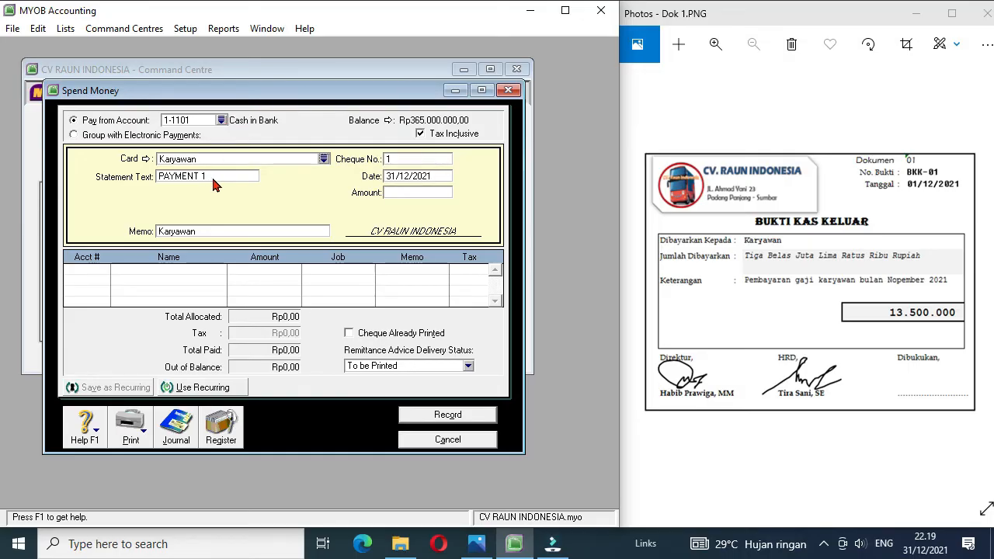
click(405, 162)
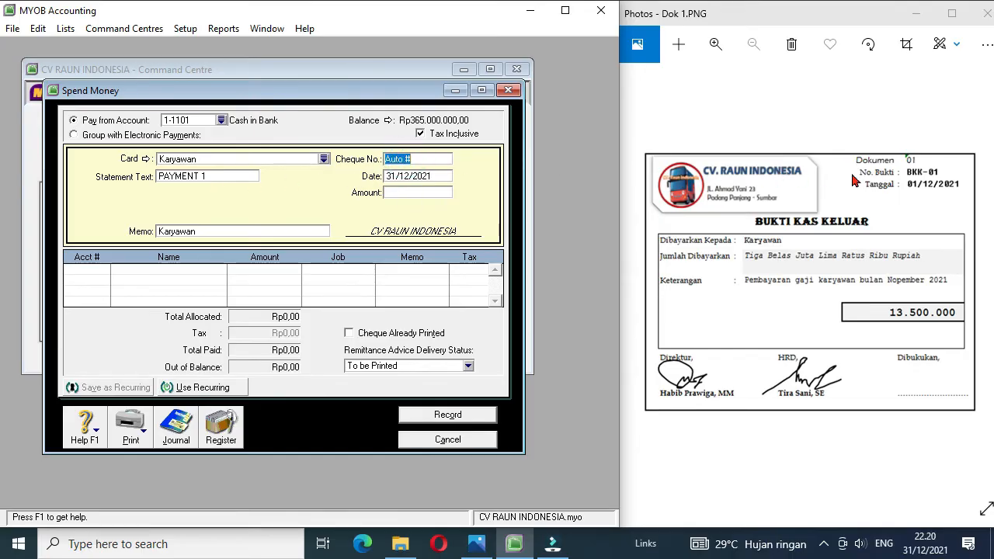
text(BKK-01)
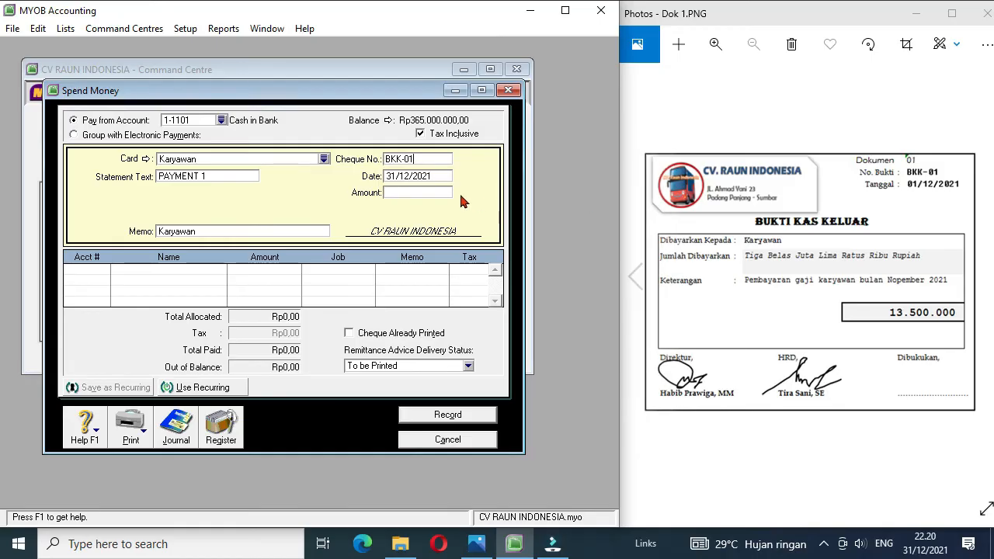
Step: Set the payment date to 01/12/2021 and the amount to 13500000
click(391, 177)
key(Delete)
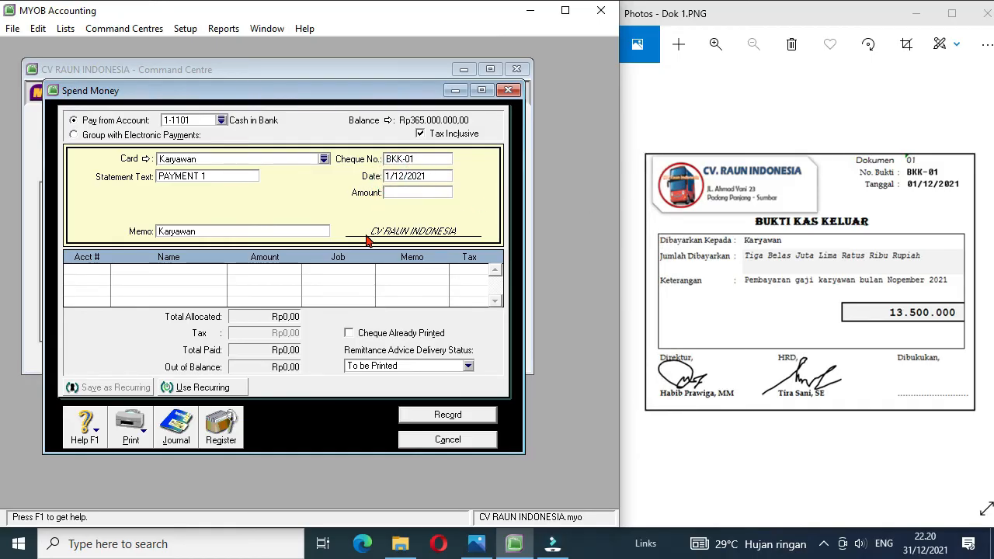
click(413, 192)
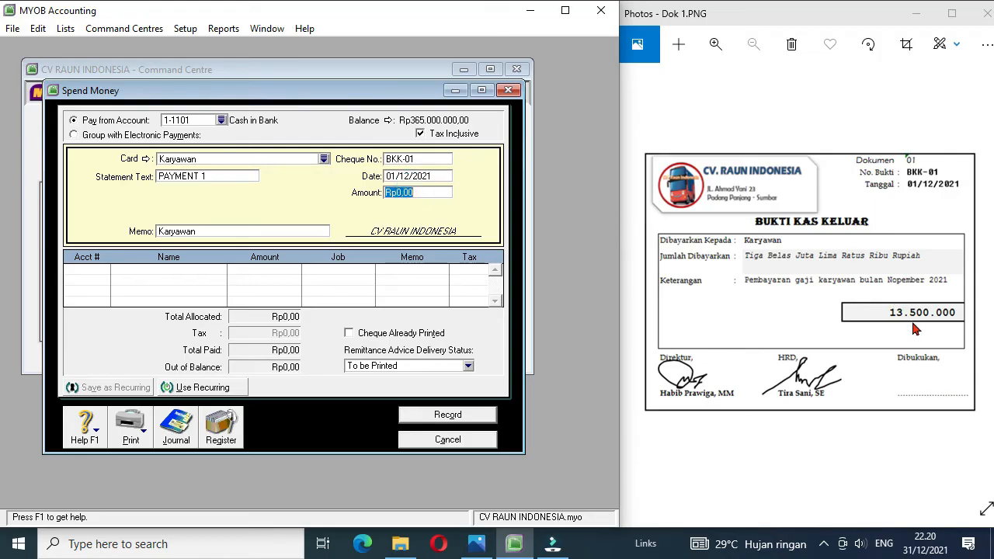
text(13500000)
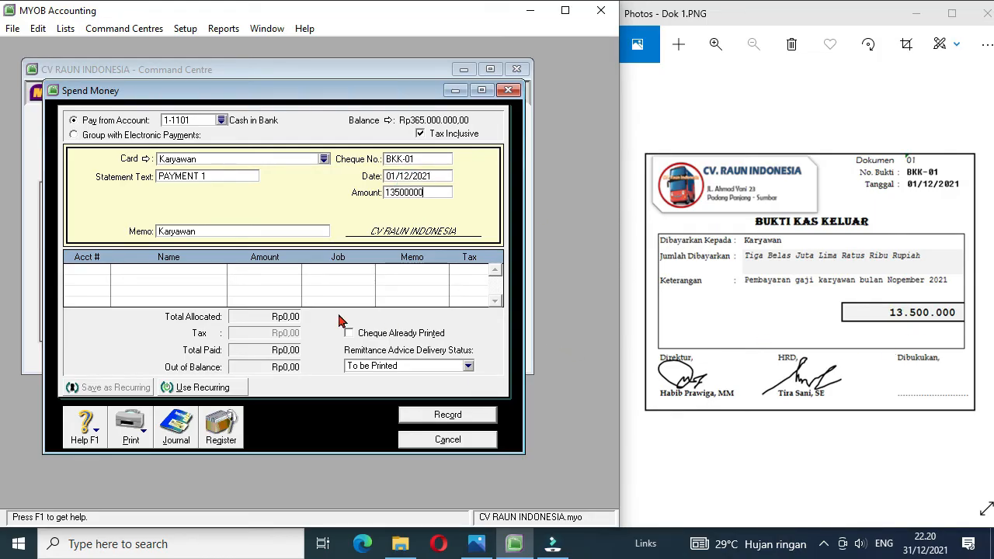
Step: Consult the 30 November 2021 balance list and allocate the payment to account 2-1102 Wage & Salaries Payable
click(99, 273)
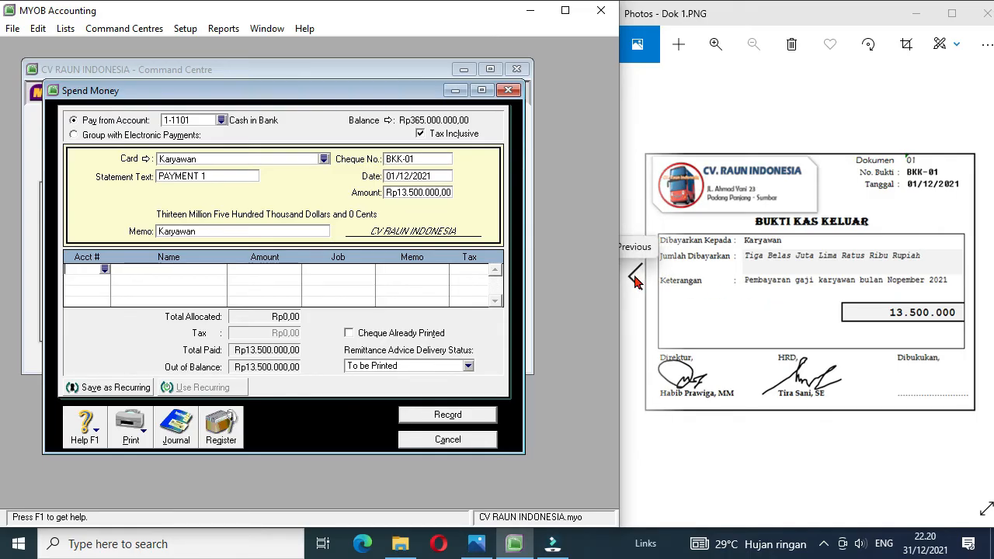
click(635, 281)
click(634, 281)
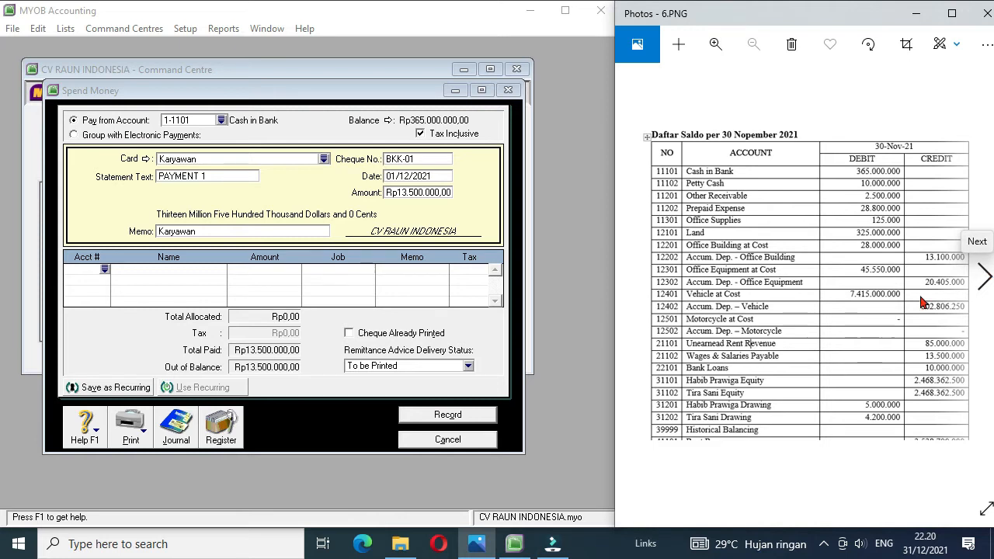
click(985, 276)
click(984, 276)
click(985, 276)
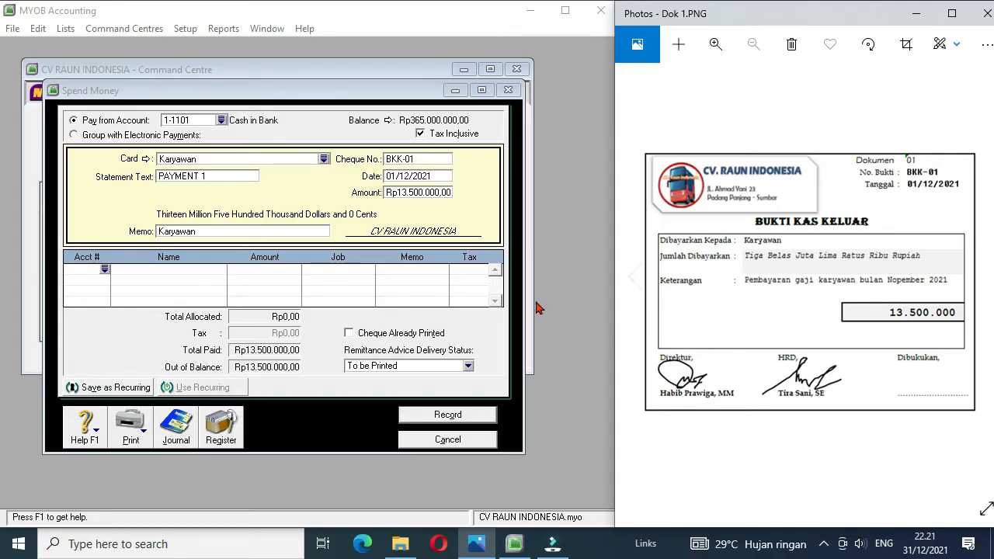
click(104, 272)
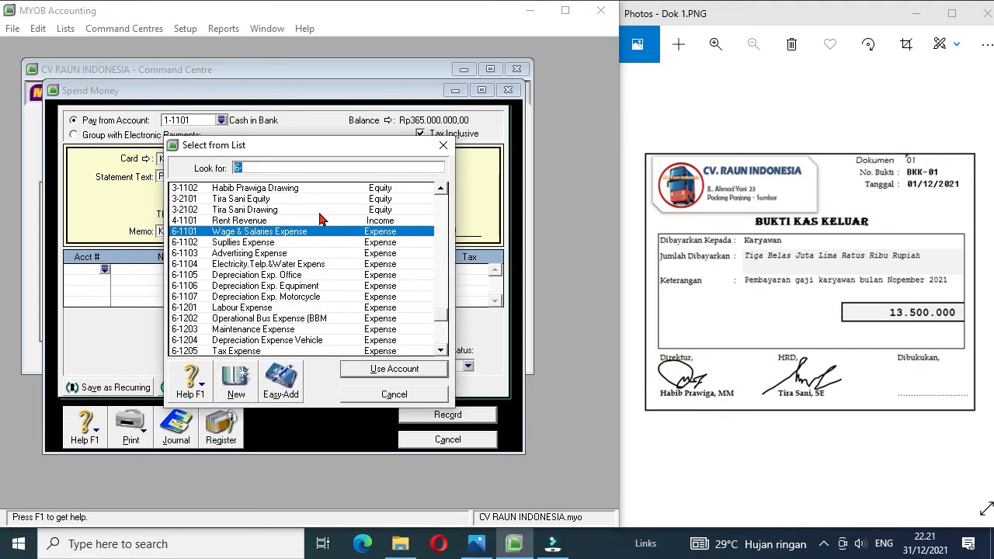
click(440, 190)
click(440, 189)
click(439, 190)
click(440, 190)
click(440, 190)
click(439, 189)
click(440, 190)
click(440, 189)
click(293, 223)
double_click(293, 223)
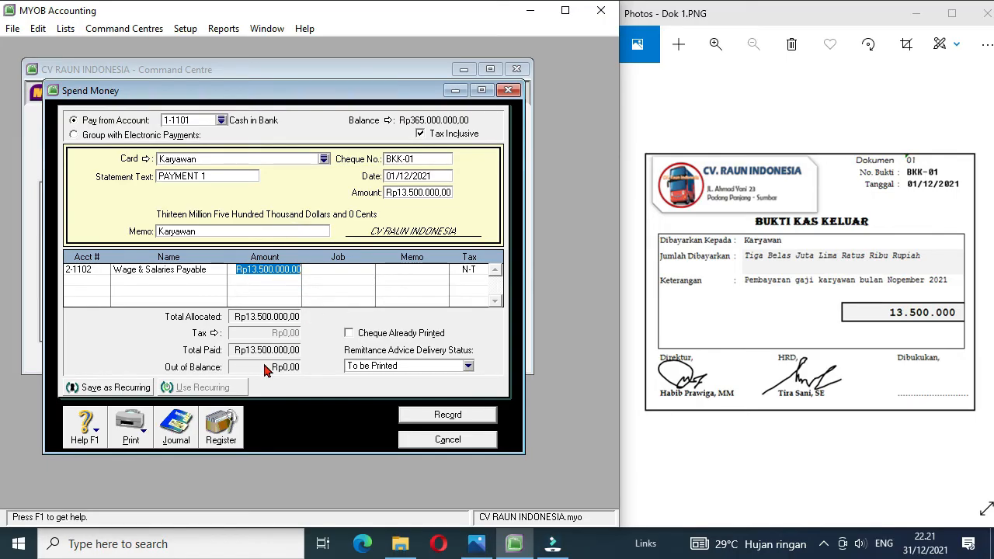
Step: Record the salary payment and review its entry in the disbursements journal
click(444, 417)
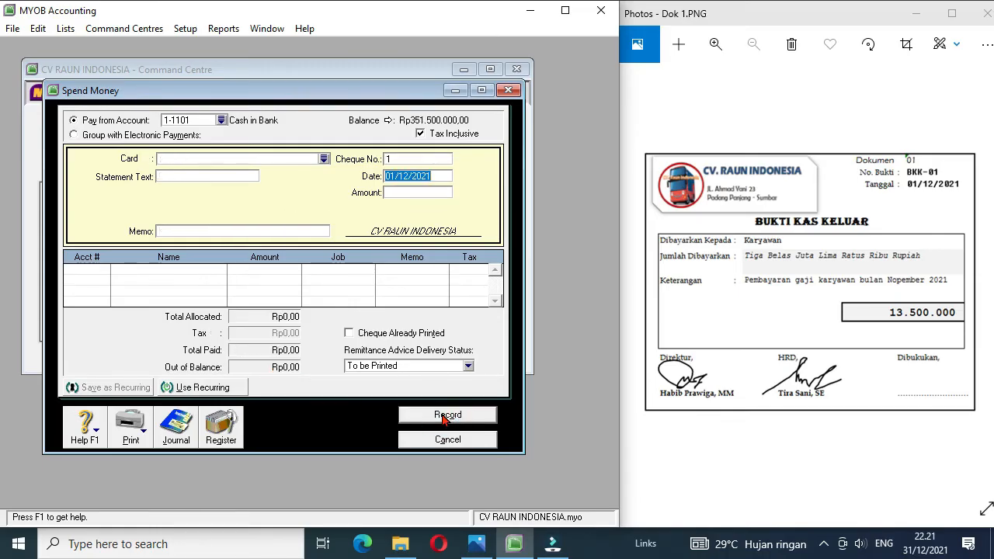
click(176, 432)
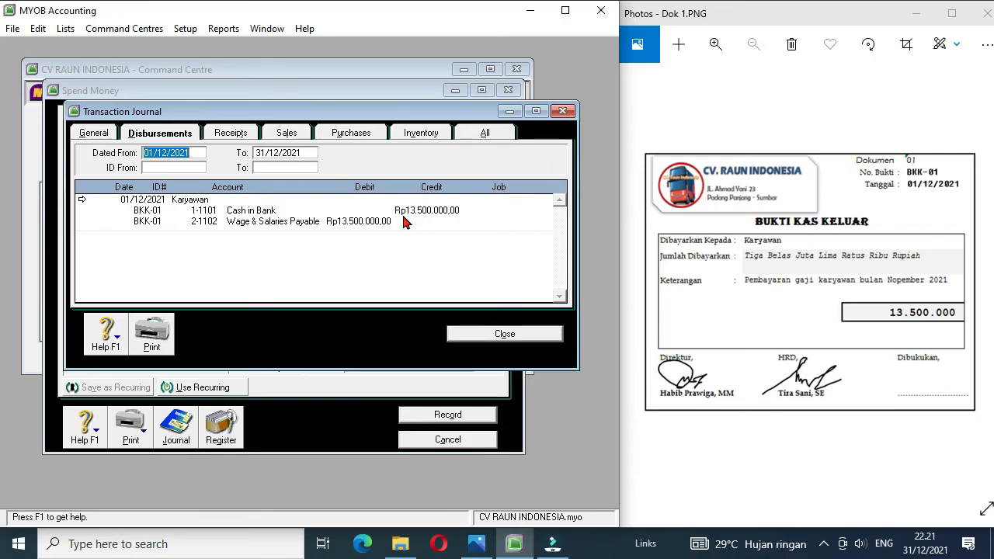
click(489, 340)
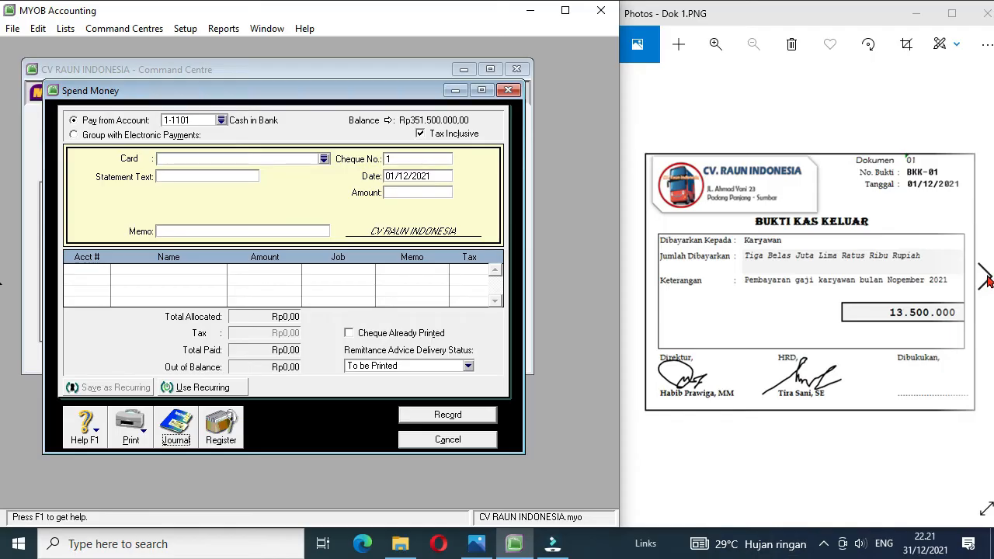
Step: Bring up voucher image Dok 2 and set the new payment to use Petty Cash (1-1102) with cheque number VKK-01
click(985, 279)
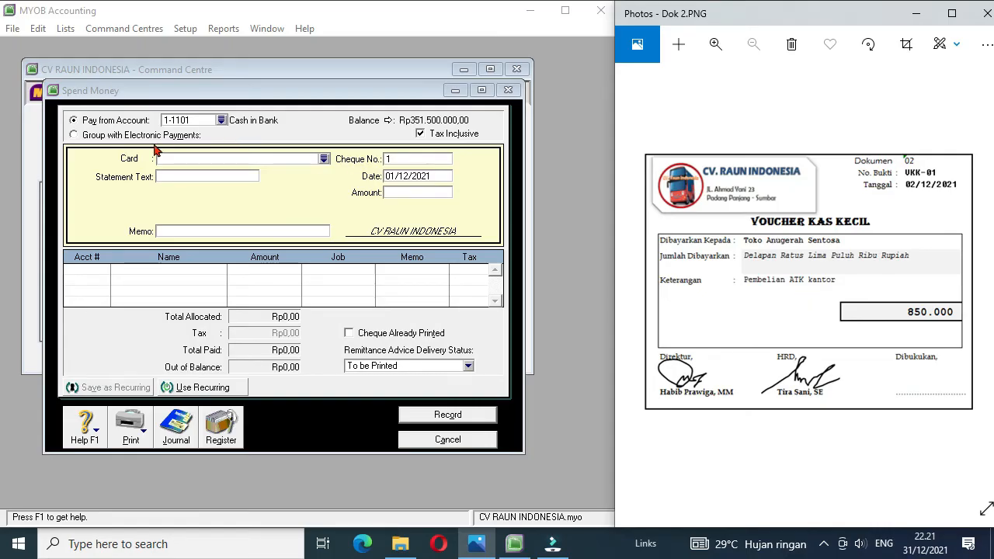
click(221, 120)
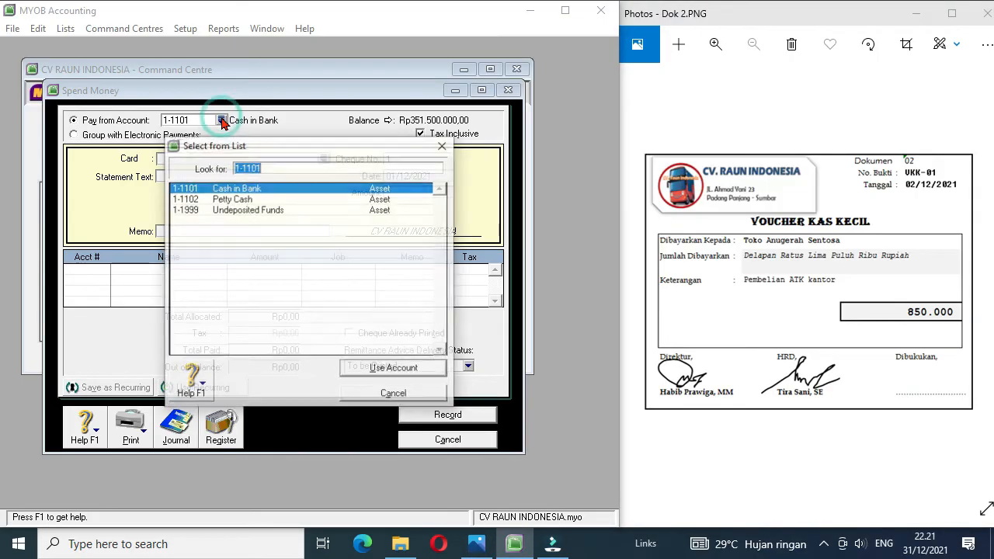
double_click(223, 199)
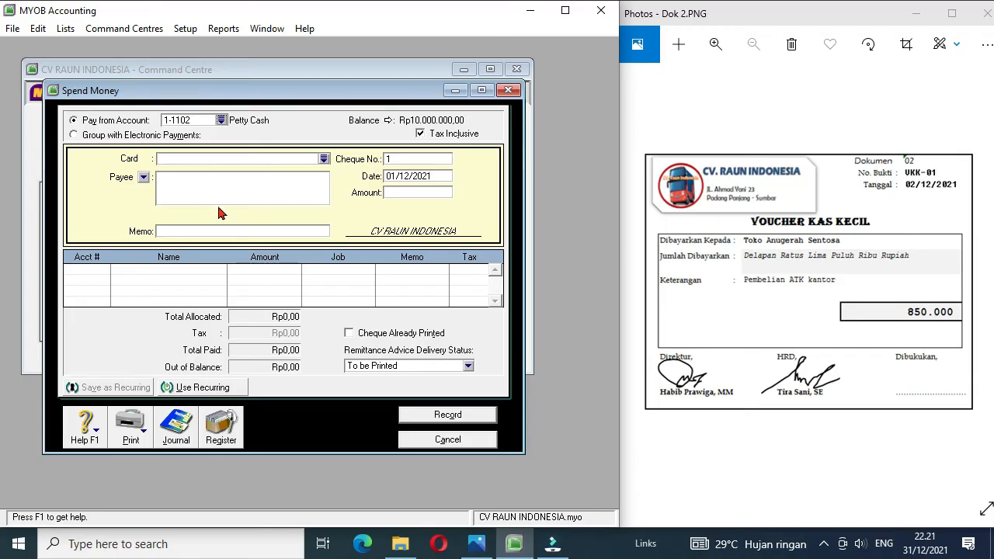
click(400, 159)
text(U)
Step: Set the petty cash payment's date to 02/12/2021 and its amount to 850000
click(395, 177)
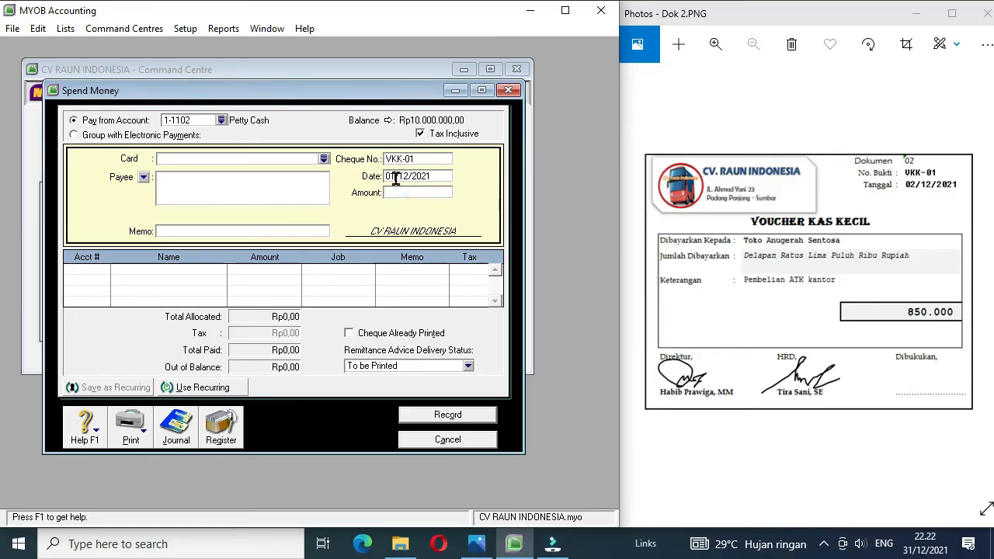
key(BackSpace)
text(2)
click(405, 193)
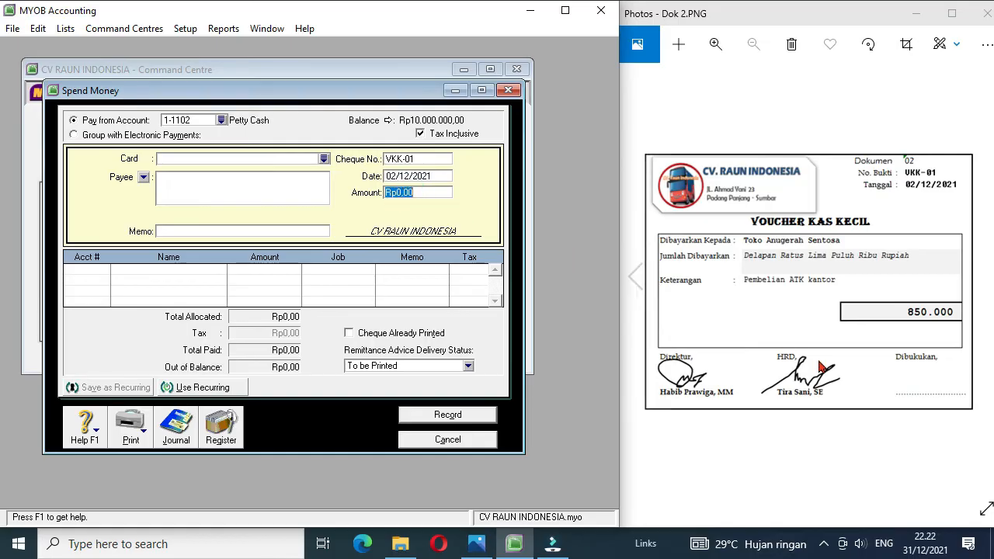
text(8500)
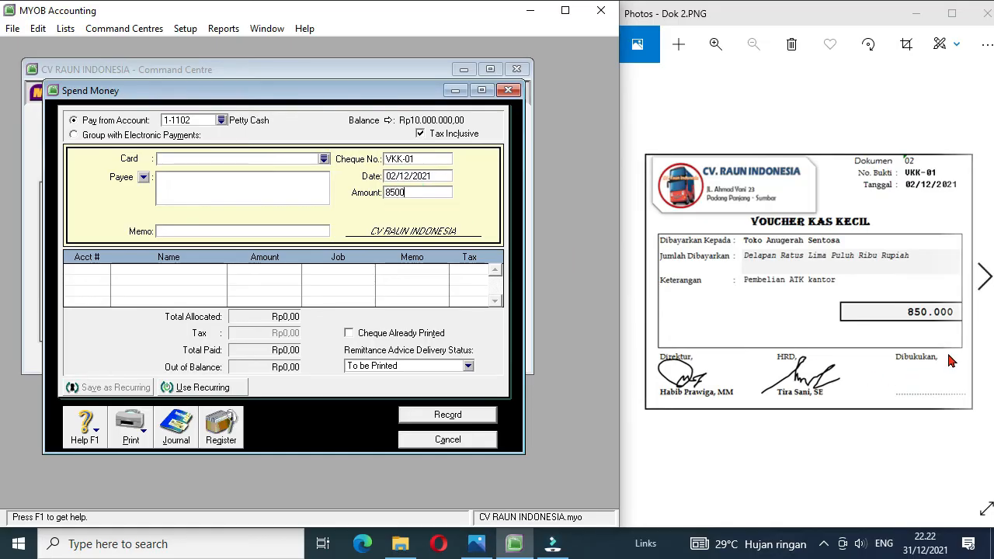
text(00)
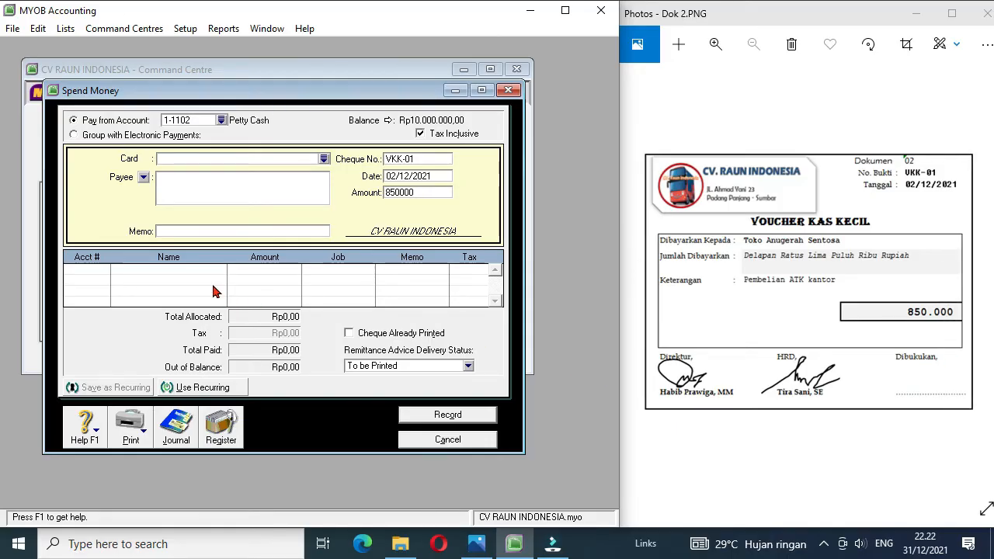
click(173, 230)
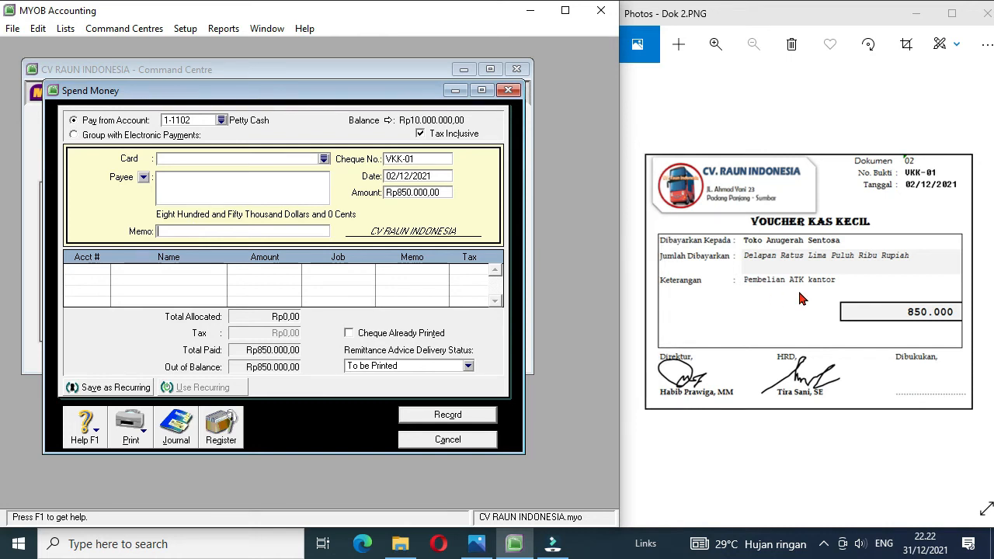
Step: Enter the memo "Purchases Supliies Office", allocate the petty cash payment to 1-1301 Office Supplies and record it
text(Purchases Suplies Office)
click(105, 270)
click(106, 271)
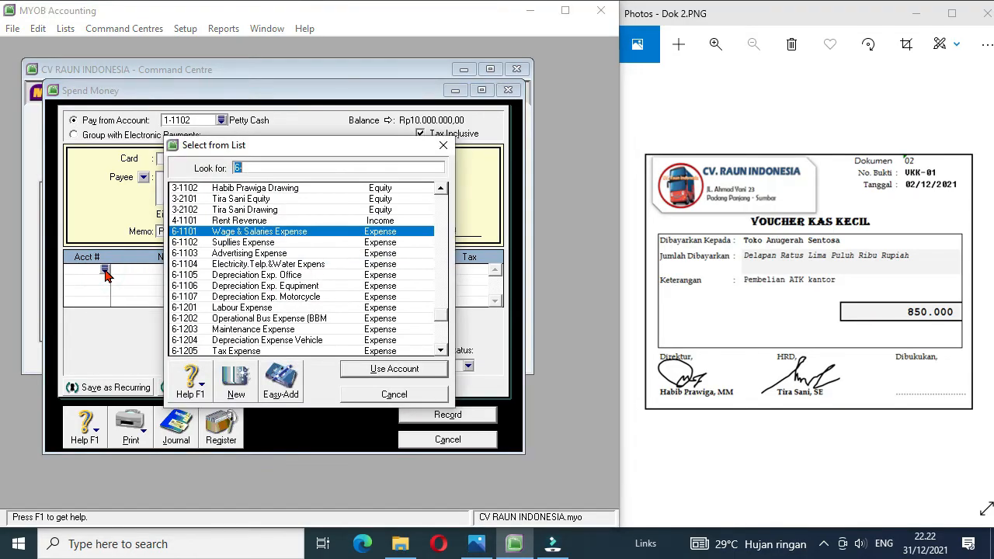
click(442, 208)
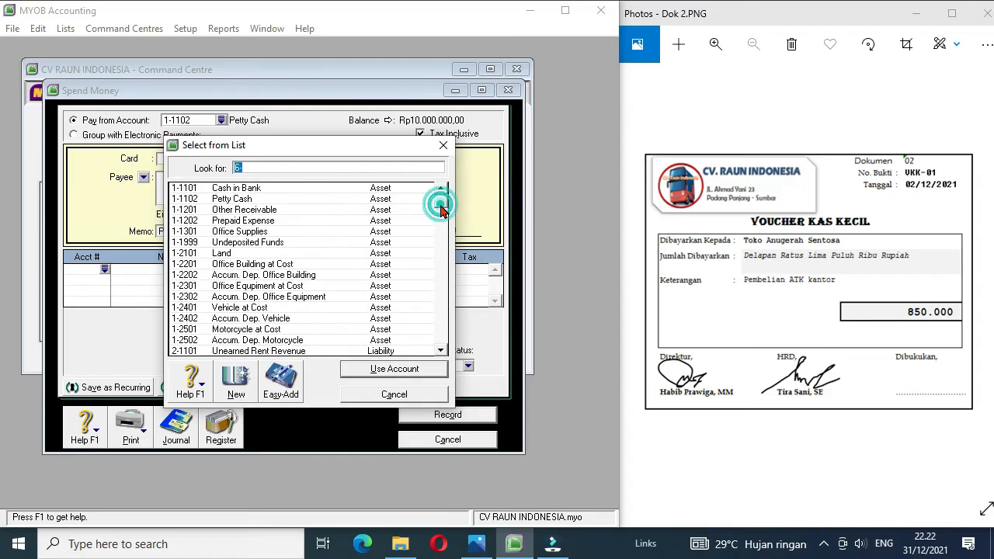
double_click(254, 234)
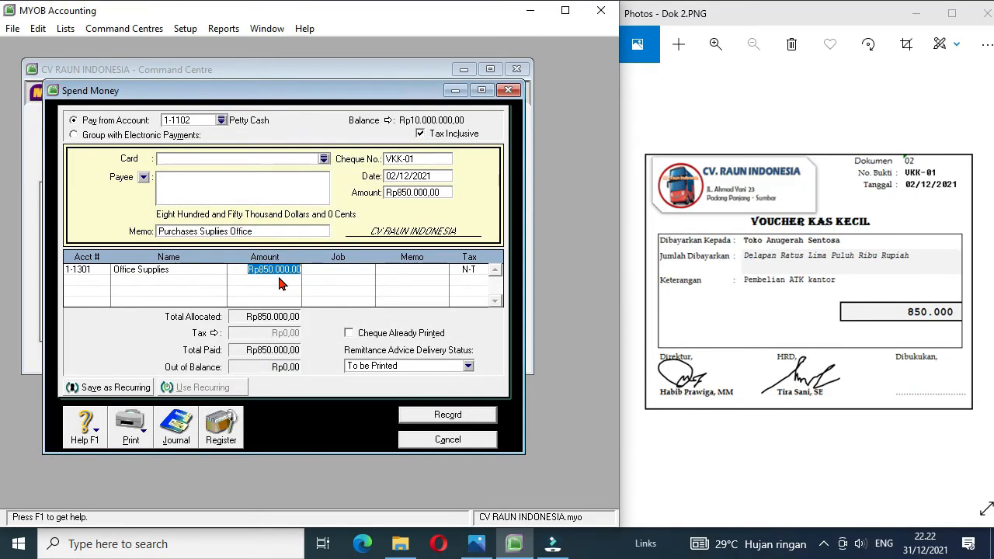
click(448, 415)
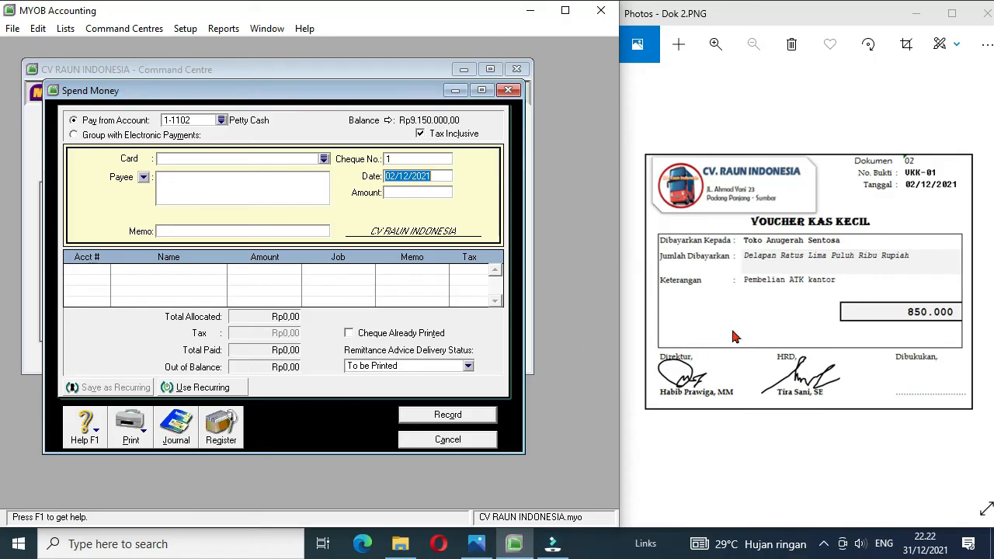
Step: Examine voucher image Dok 3 together with the 30 November 2021 balance list, and return to Dok 3
click(985, 280)
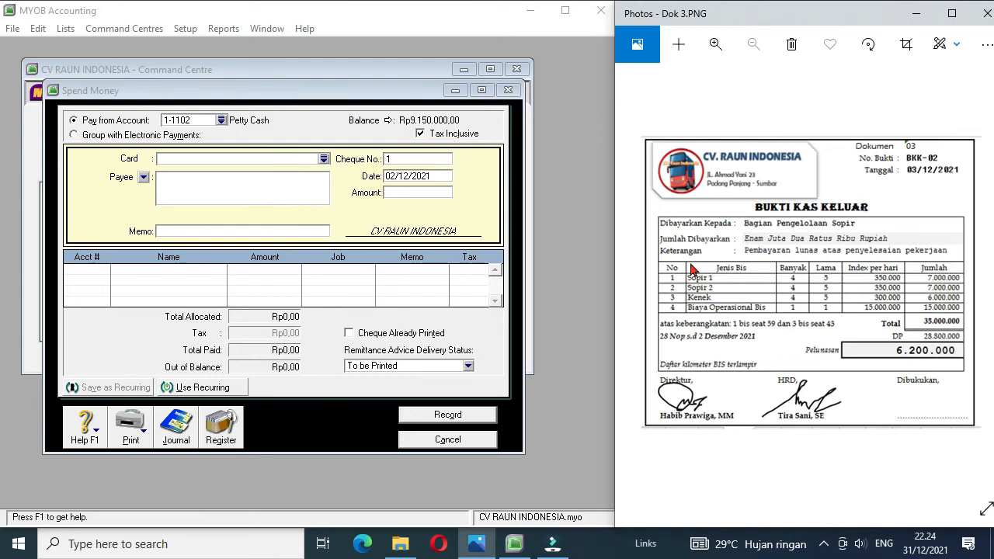
click(636, 278)
click(635, 278)
click(635, 278)
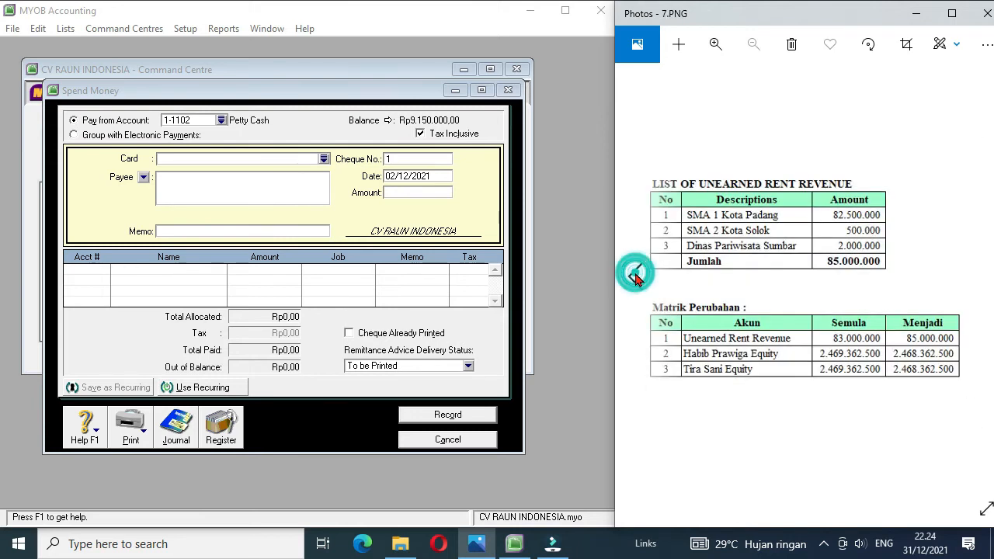
click(635, 278)
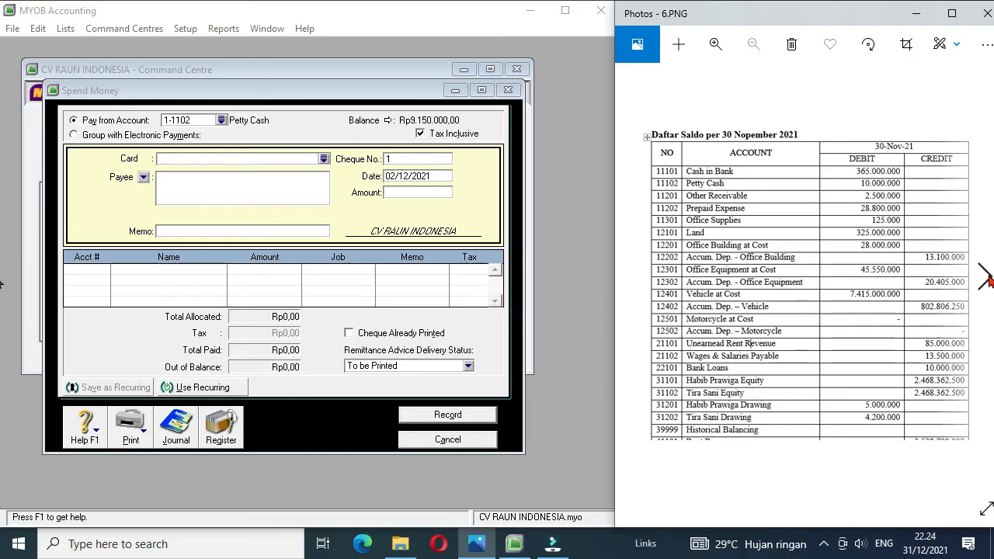
click(985, 278)
click(985, 278)
click(985, 279)
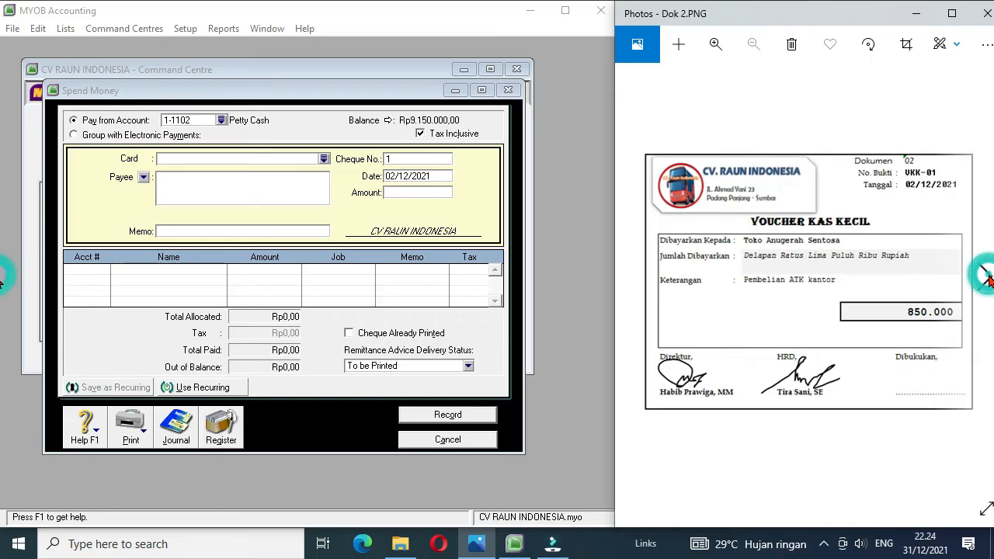
click(985, 278)
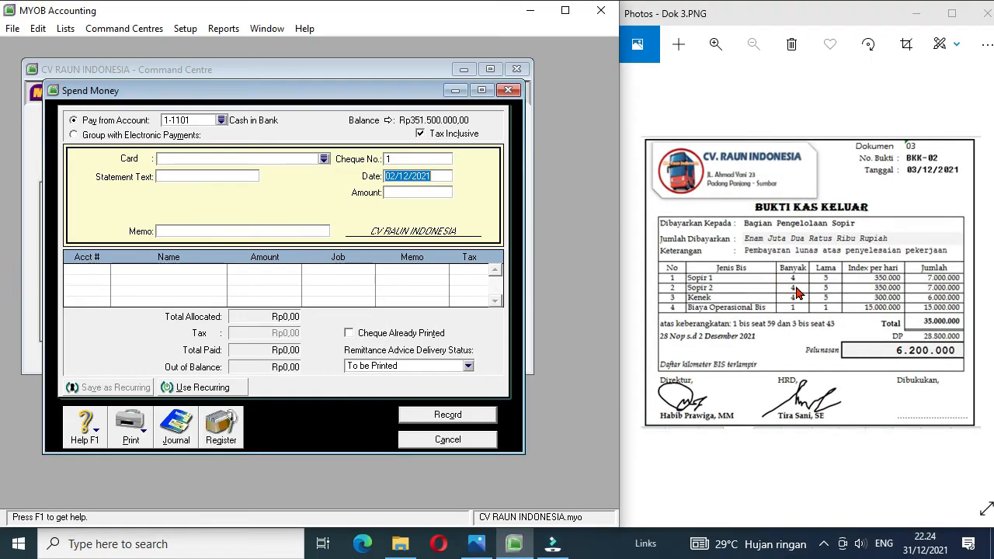
Step: Set the new payment to use Cash in Bank (1-1101) and a new employee card, Bagian Pengelolaan Supir, with ID E2
click(221, 122)
double_click(230, 192)
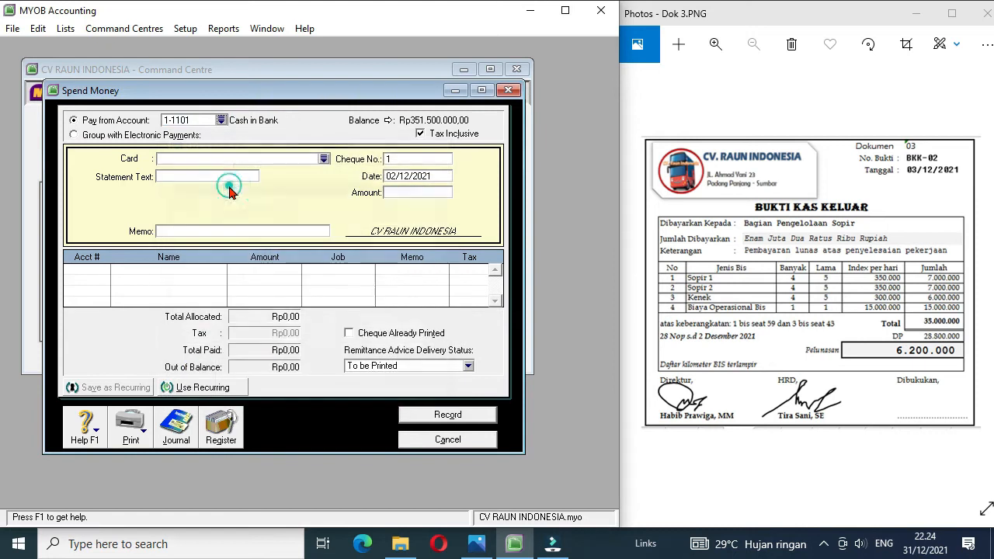
click(324, 159)
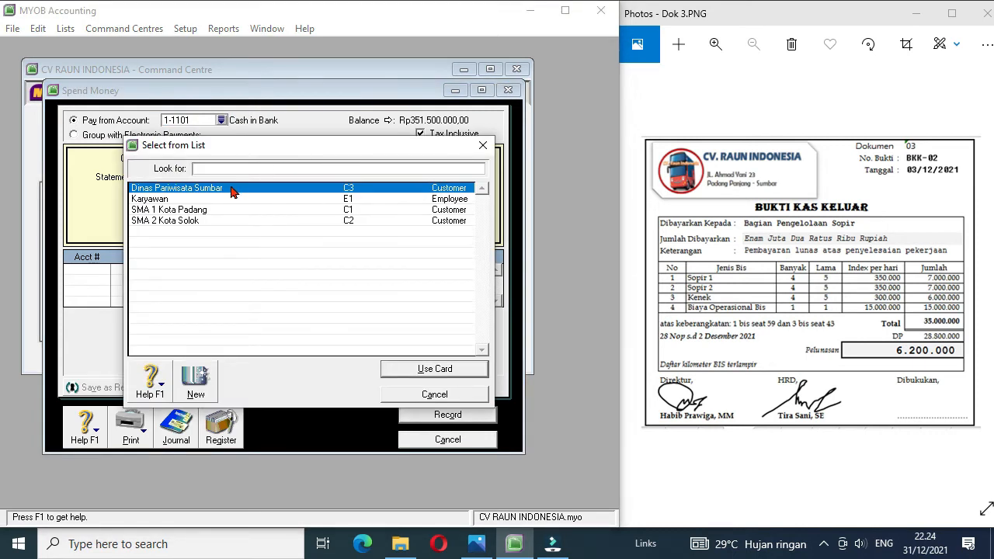
click(196, 383)
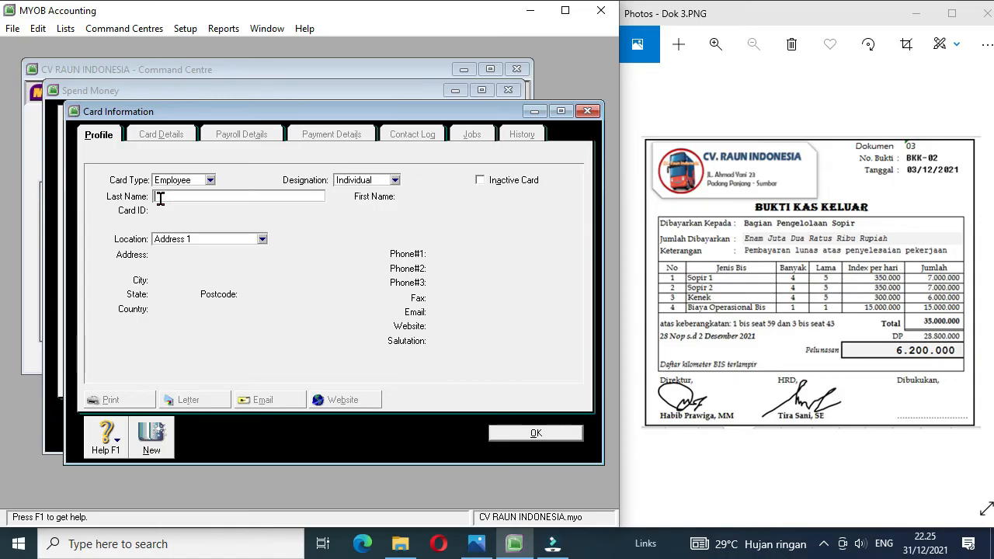
text(Pengelolaan Supir)
key(Tab)
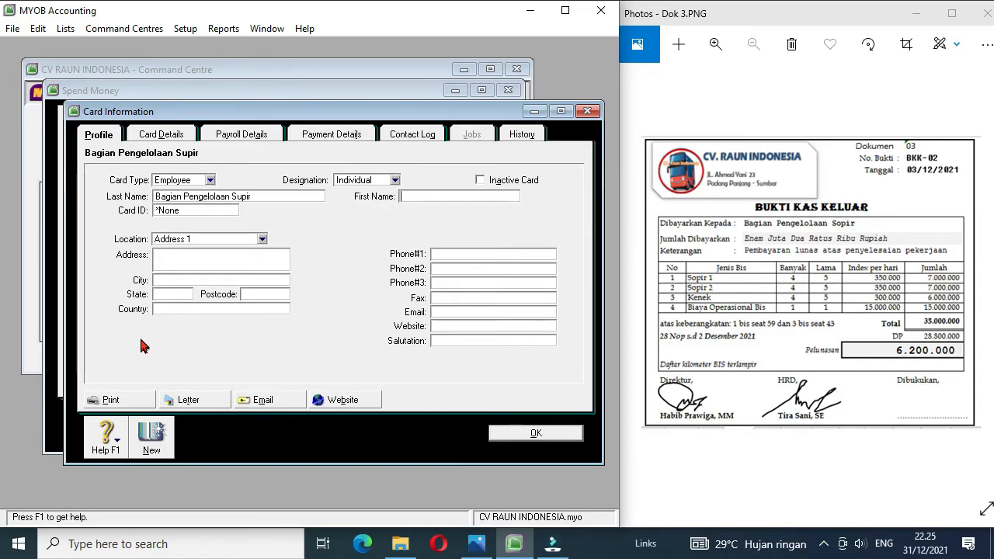
click(186, 210)
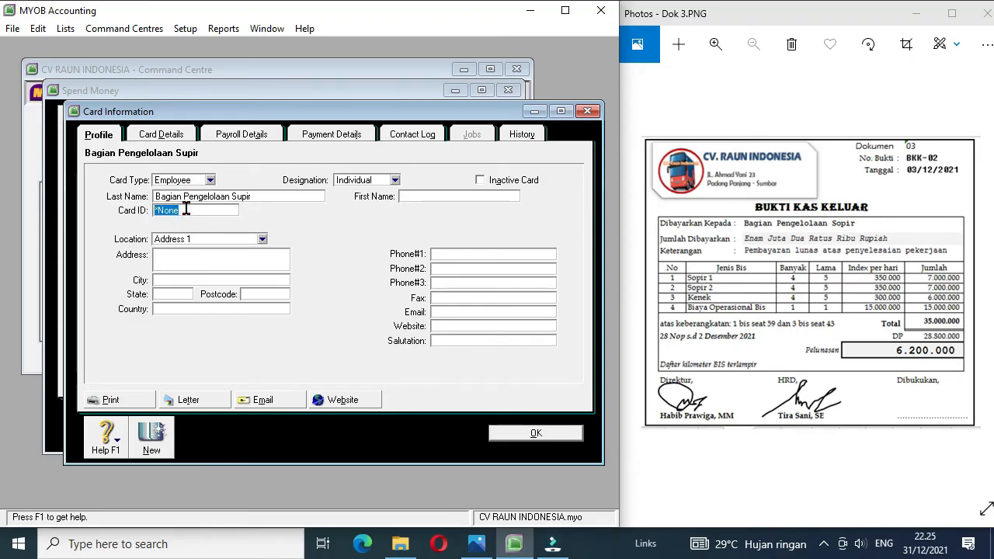
text(E2)
click(533, 434)
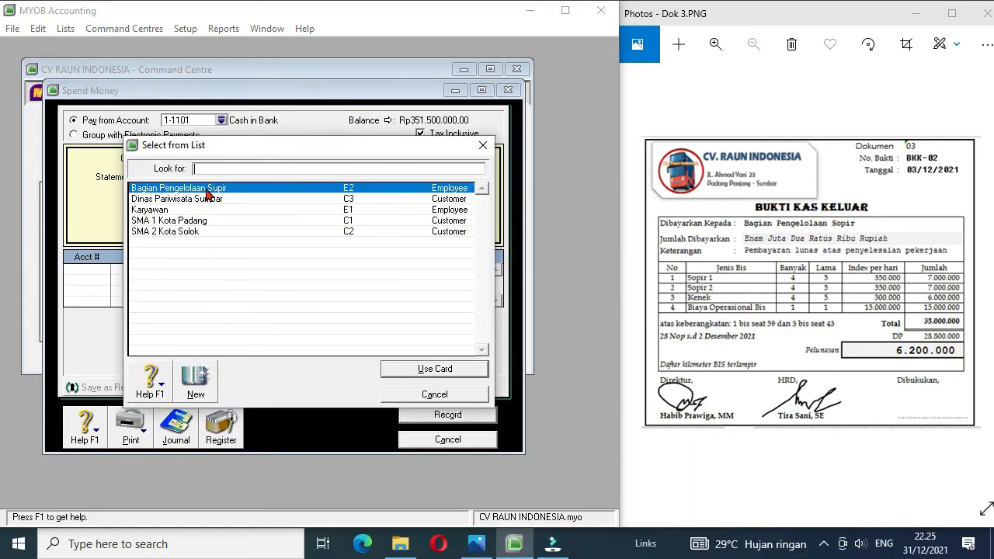
double_click(206, 191)
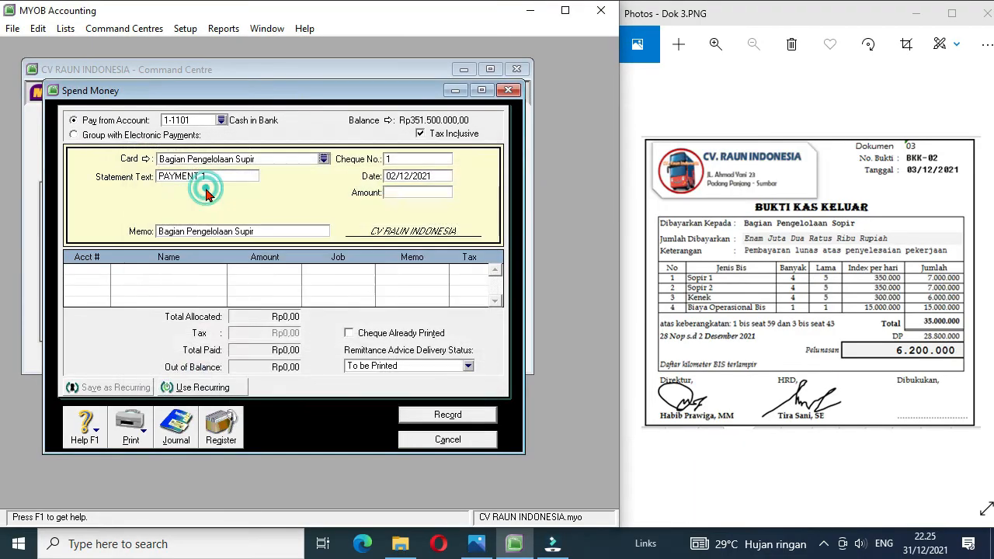
Step: Set the payment's cheque number to BKK-02 and its date to 03/12/2021
click(414, 160)
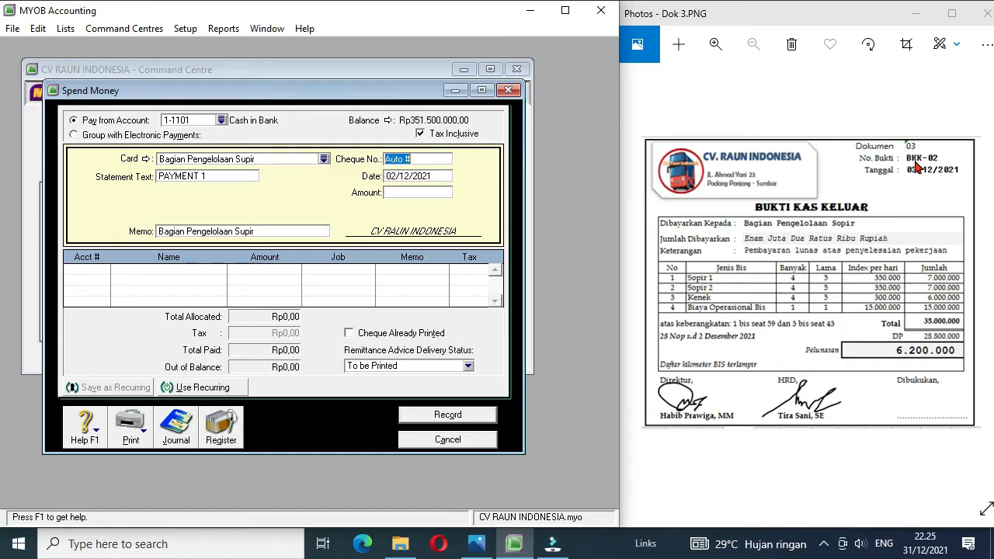
text(BKK-02)
click(393, 177)
click(393, 176)
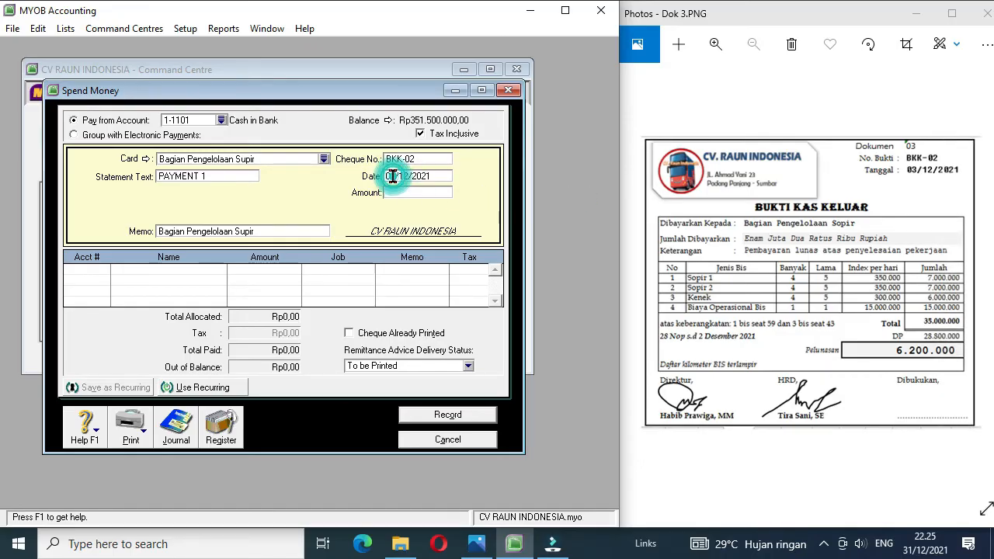
key(BackSpace)
text(3)
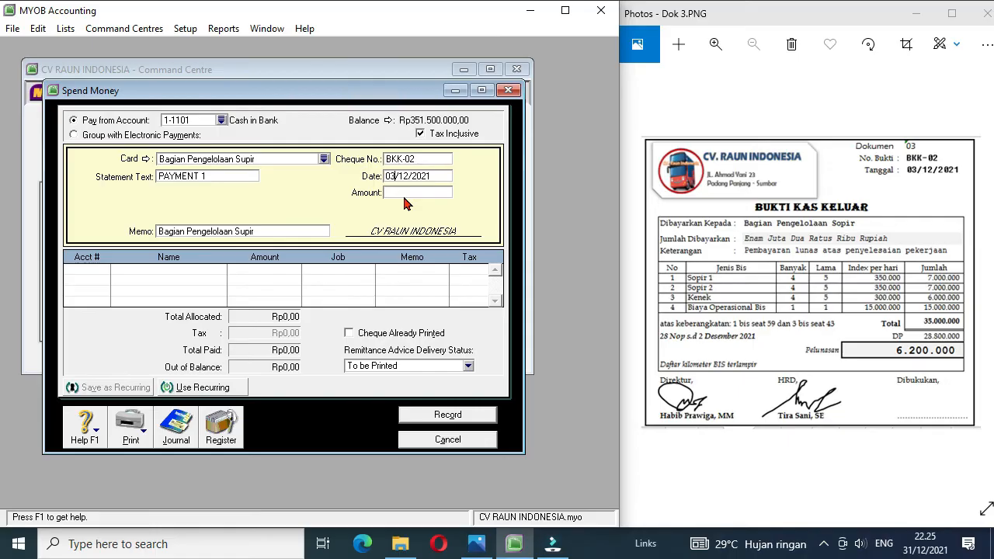
Step: Set the amount of payment BKK-02 to 6200000
click(403, 195)
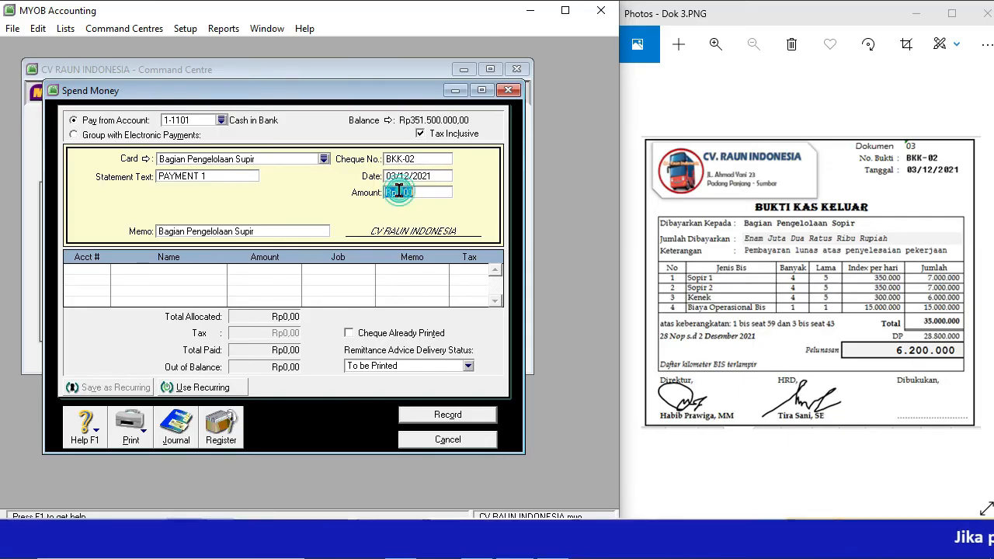
text(6200)
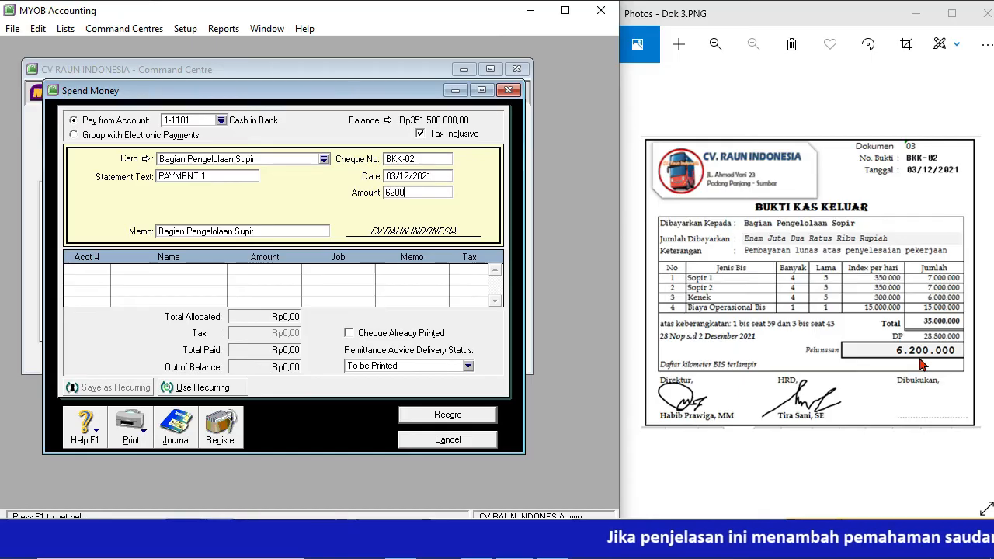
text(000)
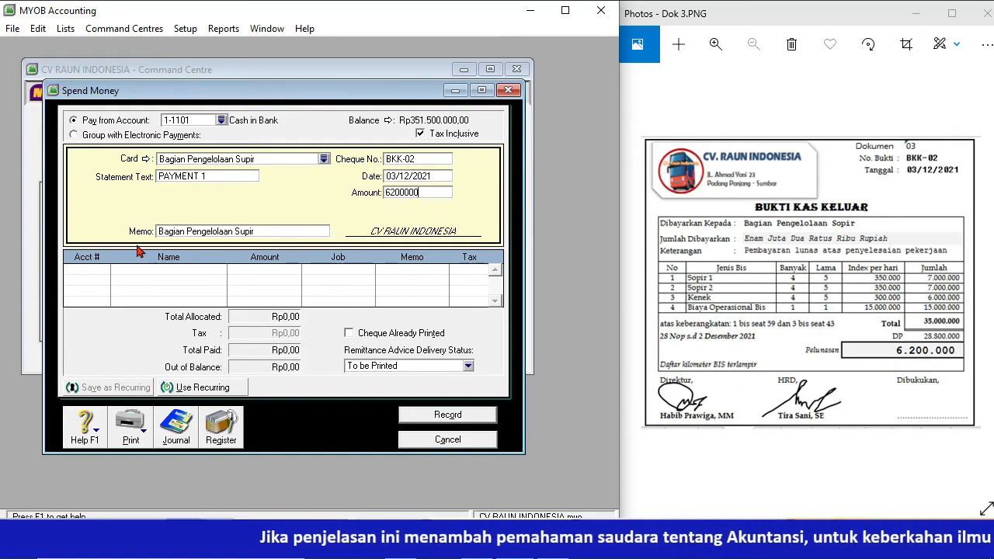
Step: Allocate 20000000 of the payment to 6-1201 Labour Expense and 15000000 to 6-1202 Operational Bus Expense (BBM)
click(91, 278)
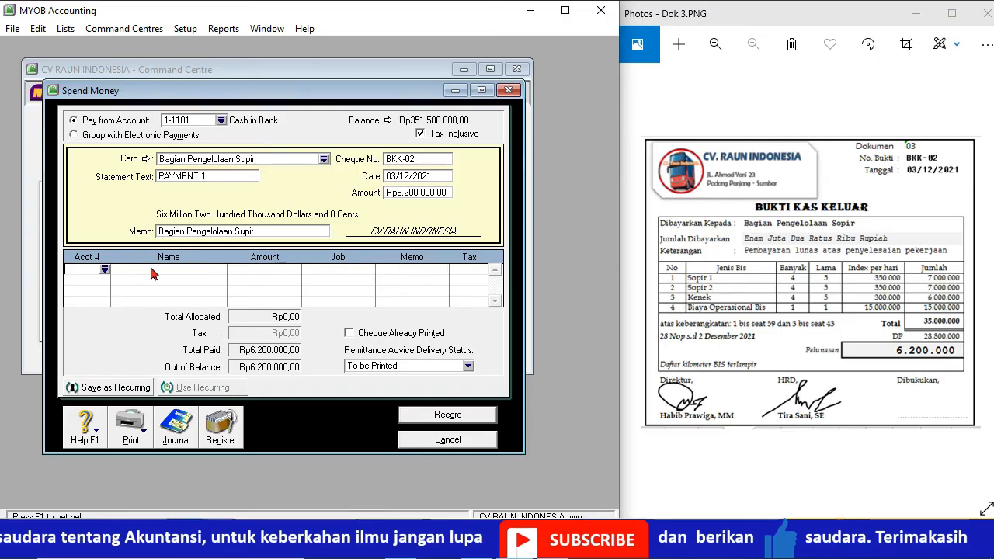
click(105, 269)
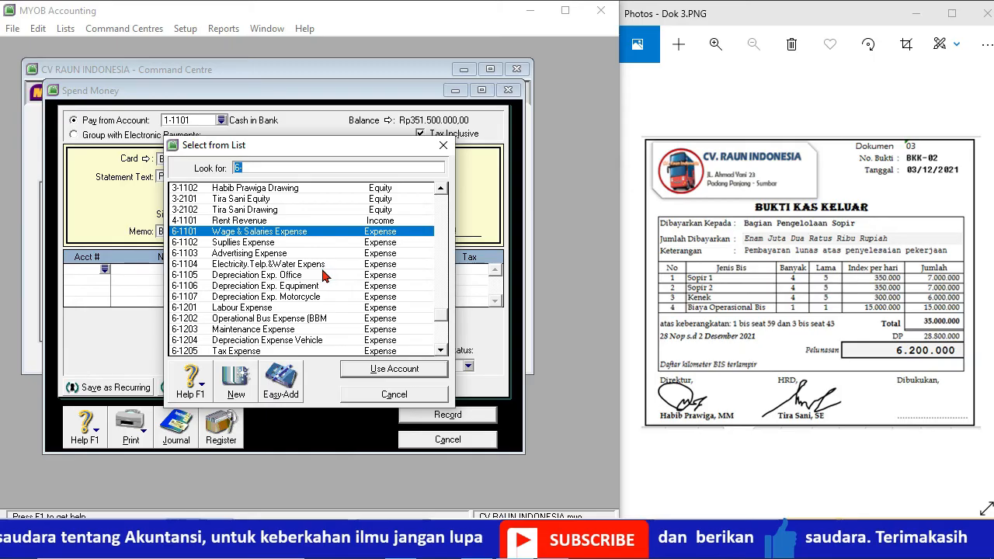
double_click(262, 307)
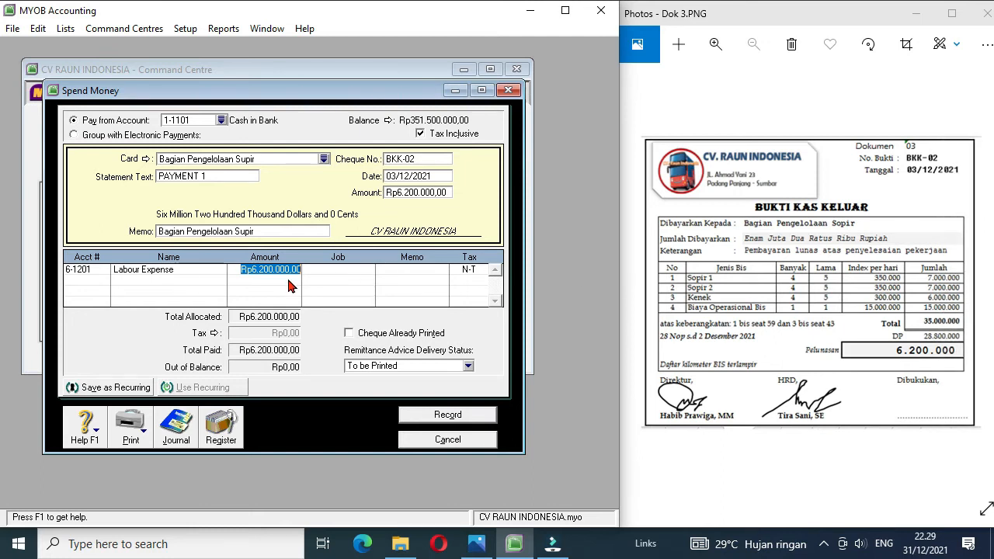
text(2)
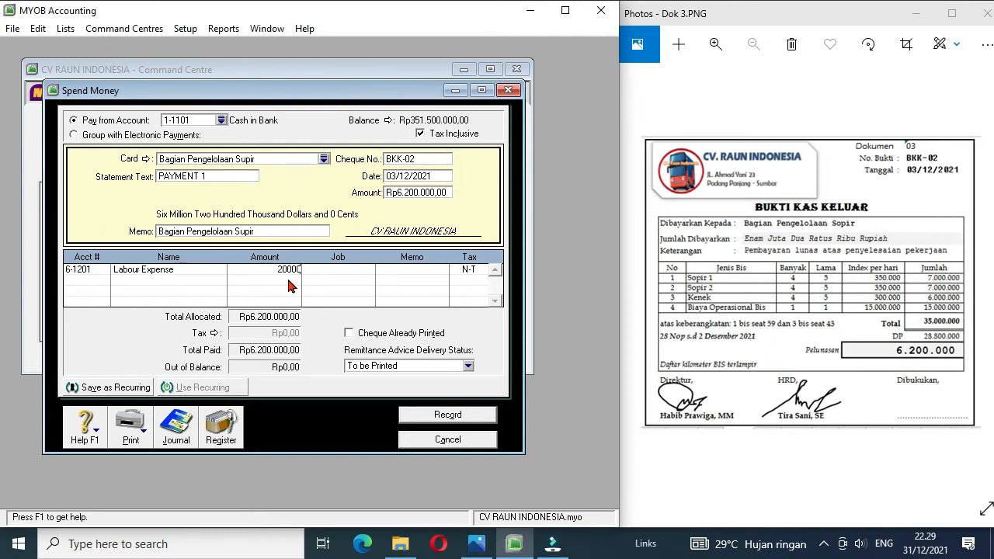
click(100, 286)
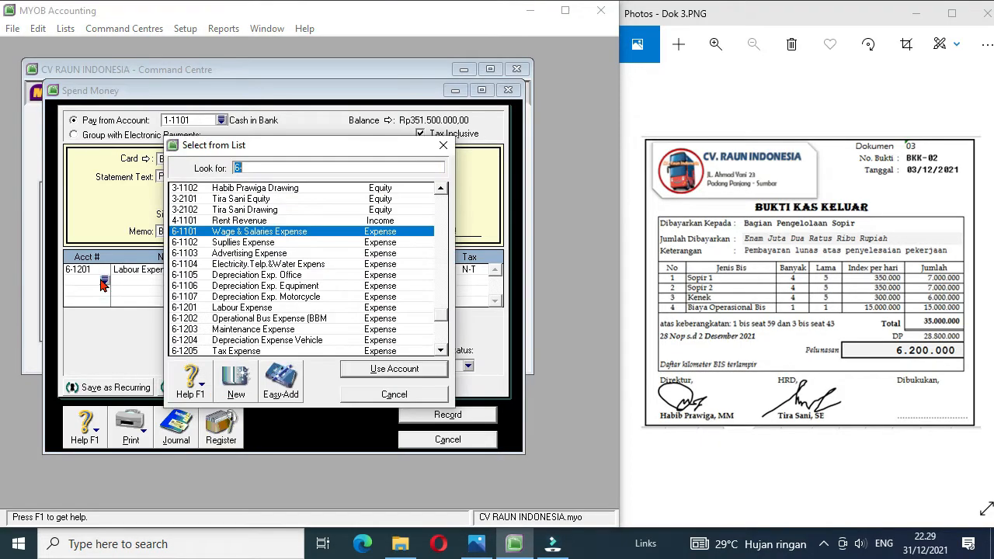
double_click(273, 320)
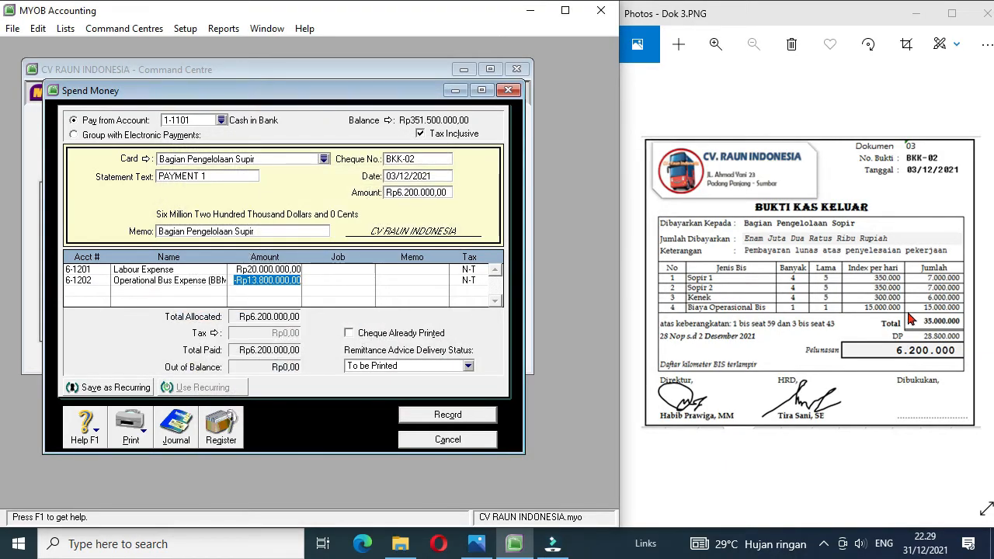
text(15000000)
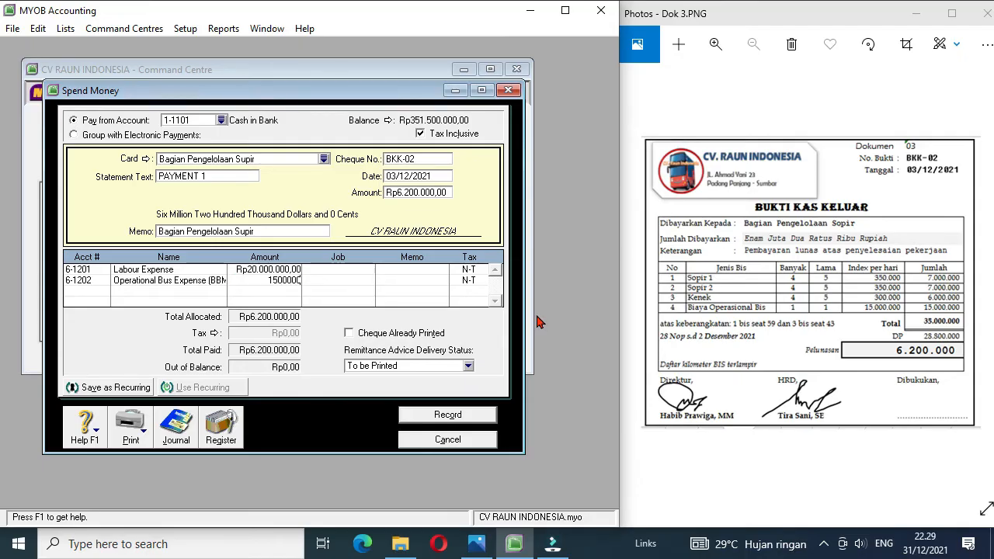
text(5.000.000)
Step: Consult the 30 November 2021 balance list and allocate -28800000 of the payment to 1-1202 Prepaid Expense
click(81, 289)
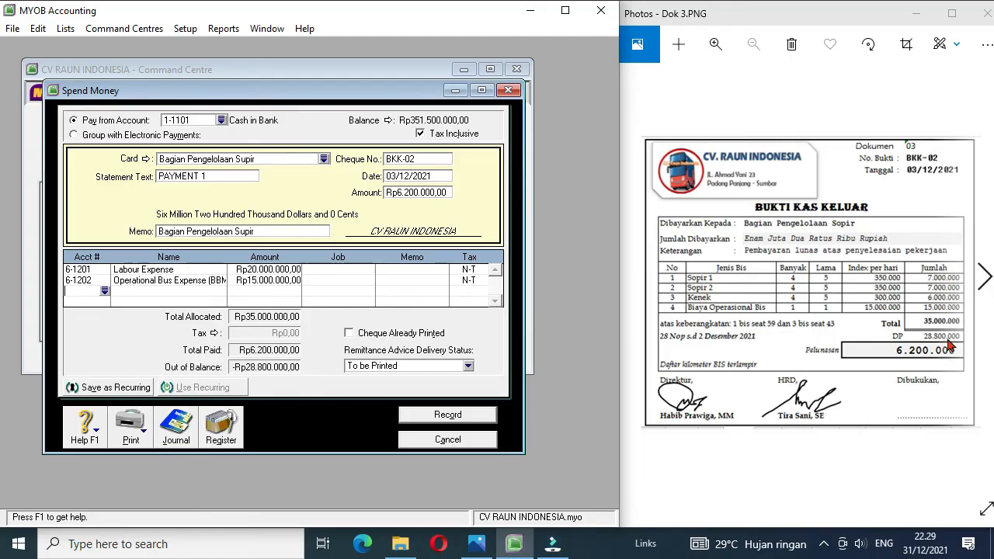
click(637, 275)
click(637, 275)
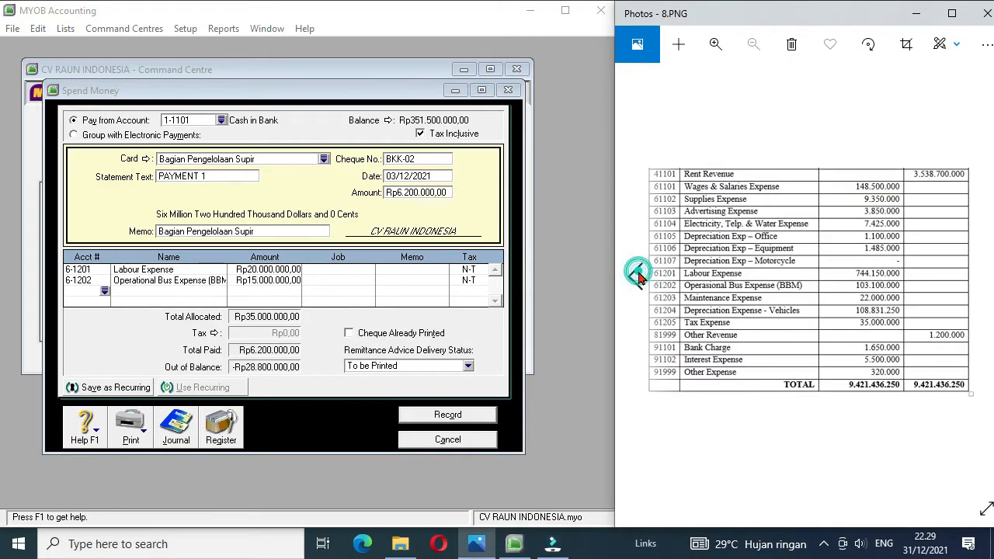
click(637, 275)
click(637, 277)
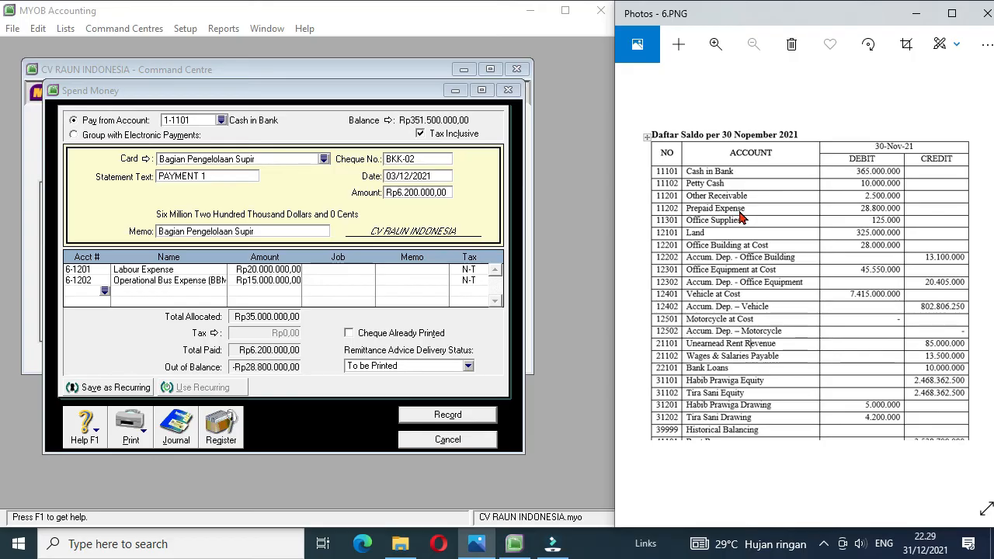
click(105, 291)
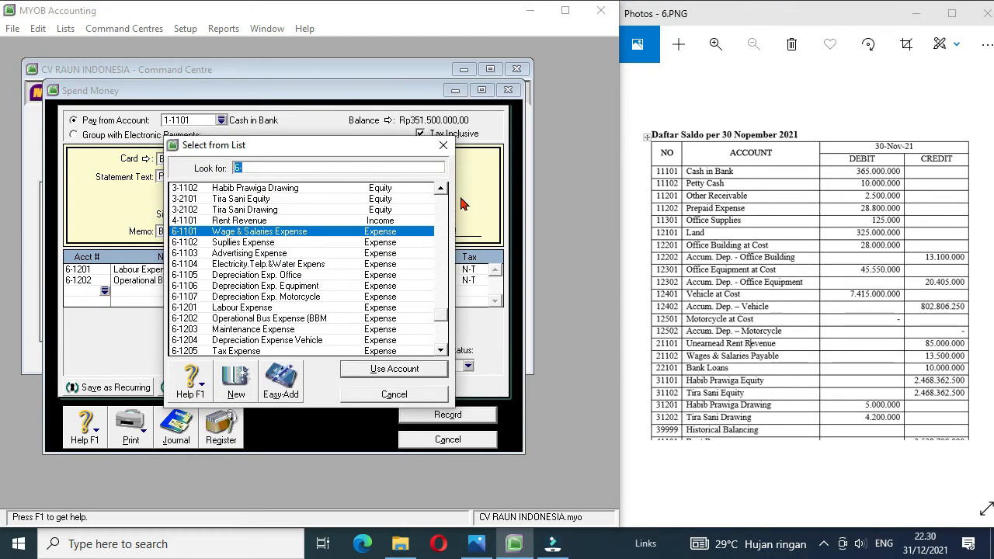
scroll(443, 206, up, 5)
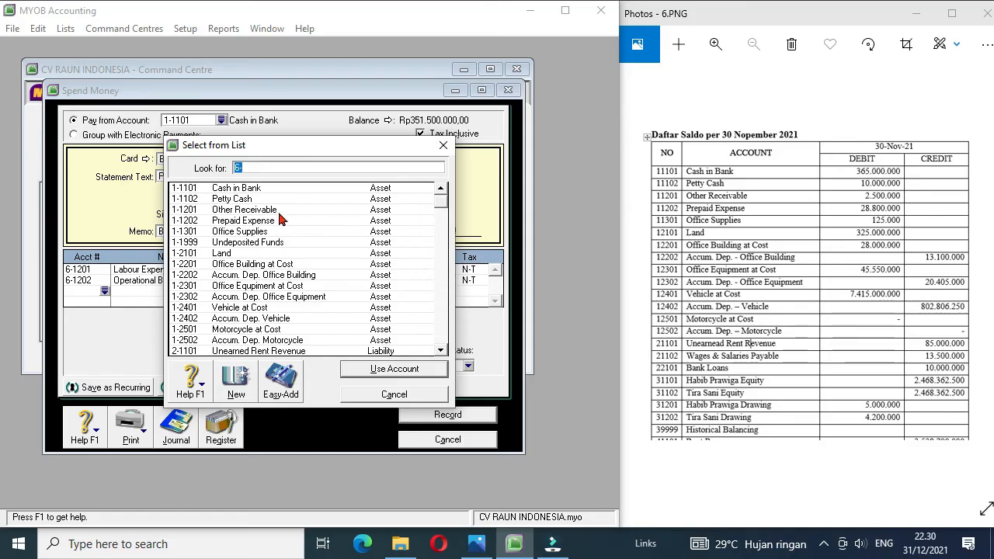
double_click(250, 223)
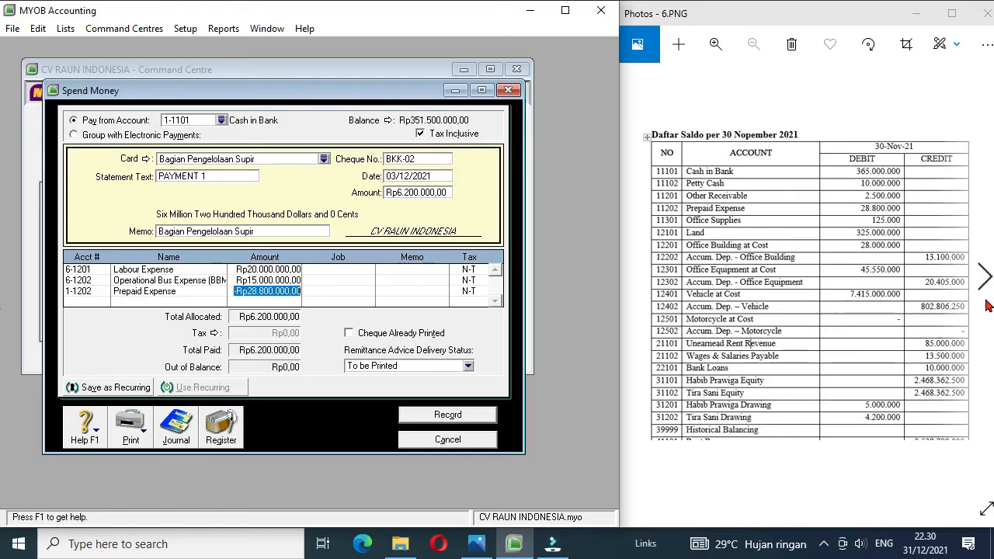
Step: Return to the Dok 3 voucher and add a payment line for 2-1101 Unearned Rent Revenue, accepting the linked payable account
click(986, 285)
click(986, 285)
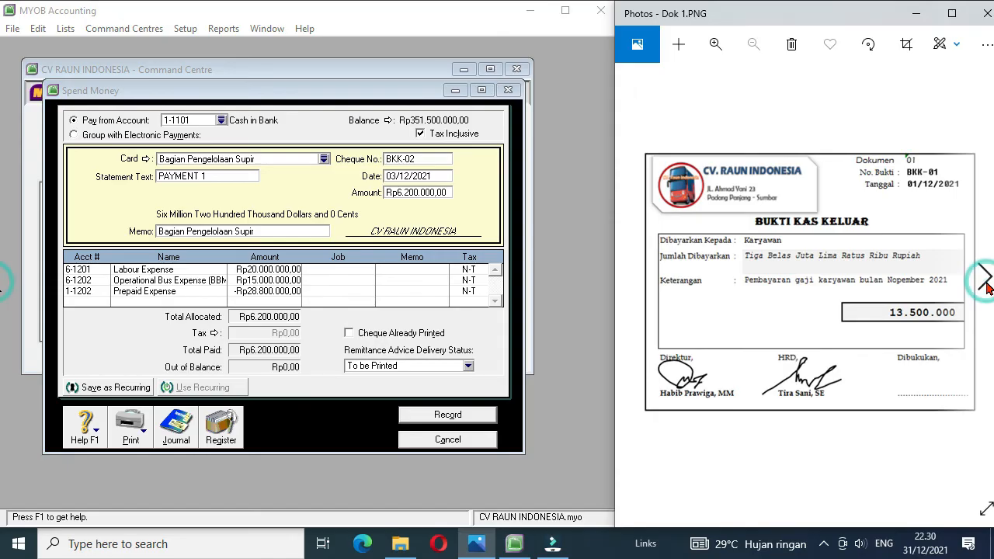
click(986, 285)
click(985, 284)
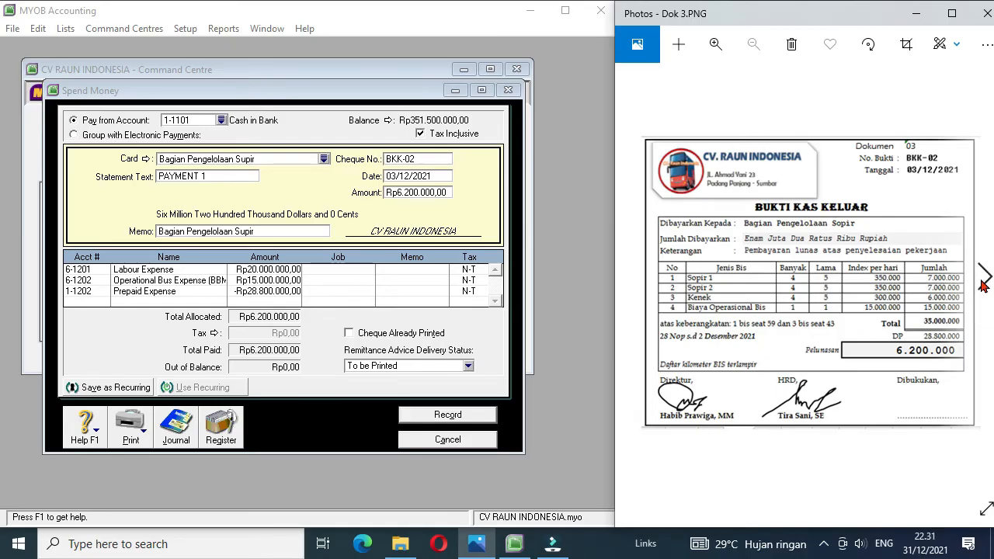
click(984, 281)
click(984, 281)
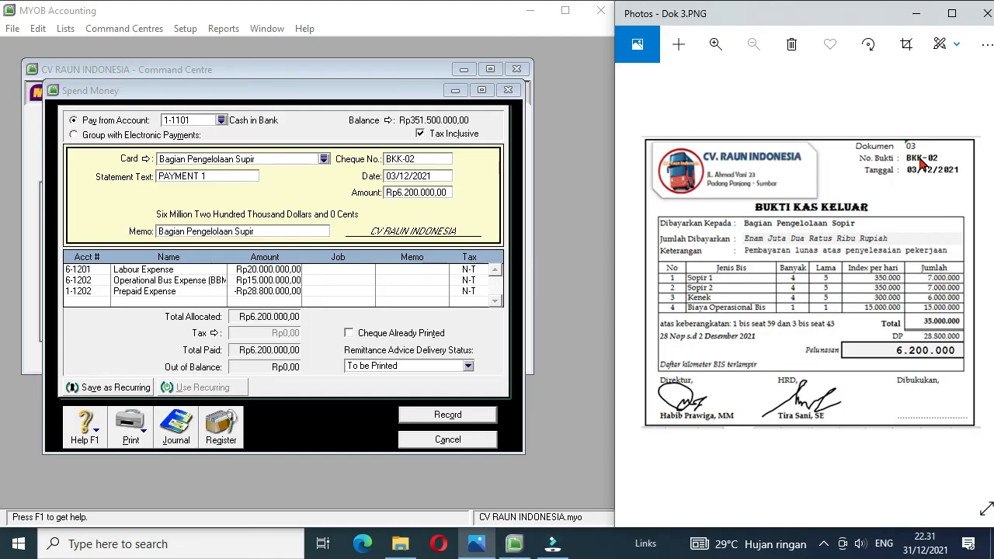
key(alt+Tab)
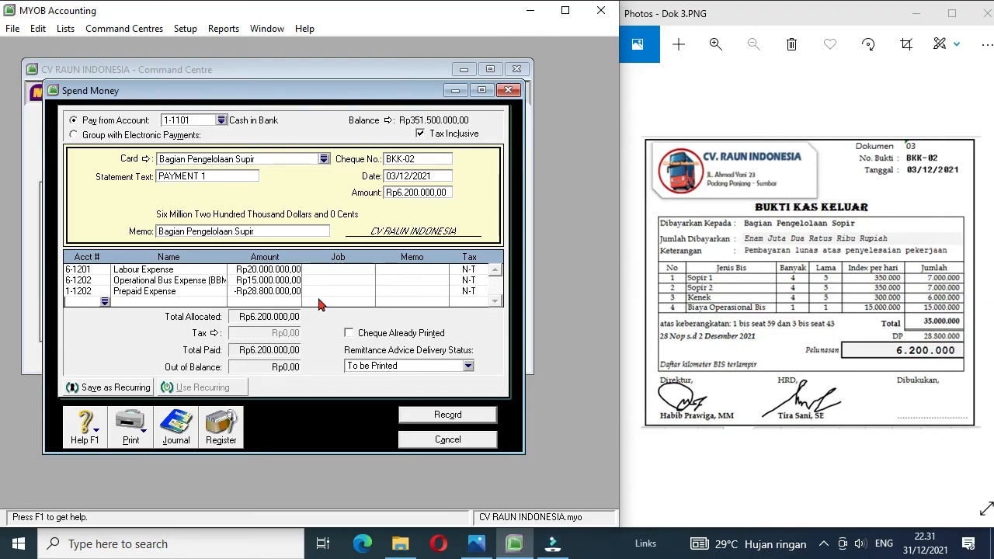
click(105, 302)
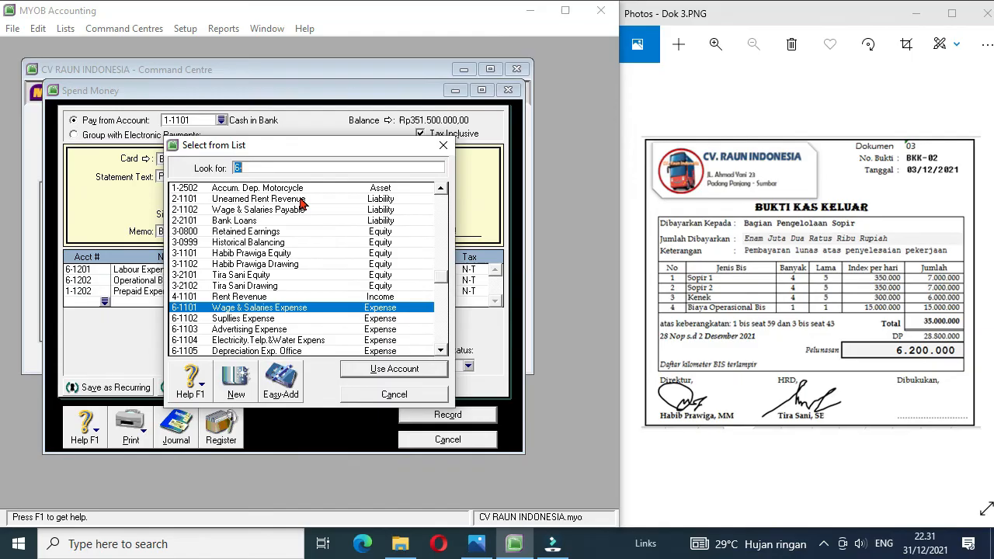
double_click(302, 204)
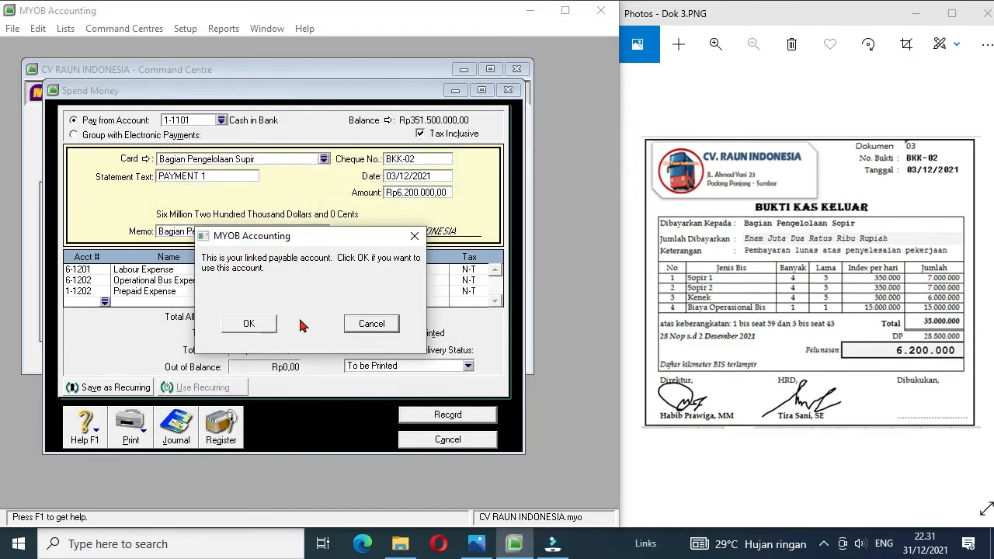
click(250, 323)
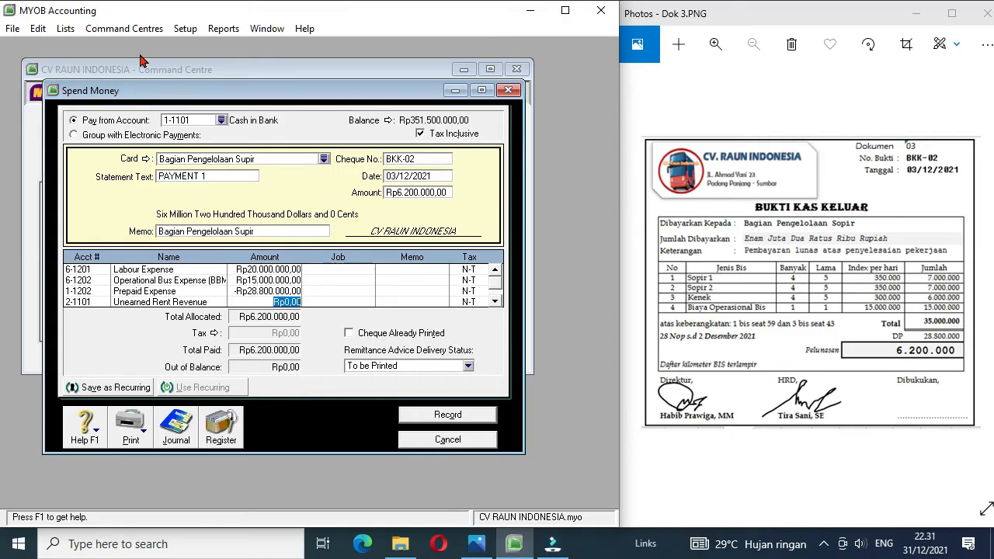
Step: Look up the November 2021 amount in the history of customer card SMA 1 Kota Padang and return to the payment
click(126, 31)
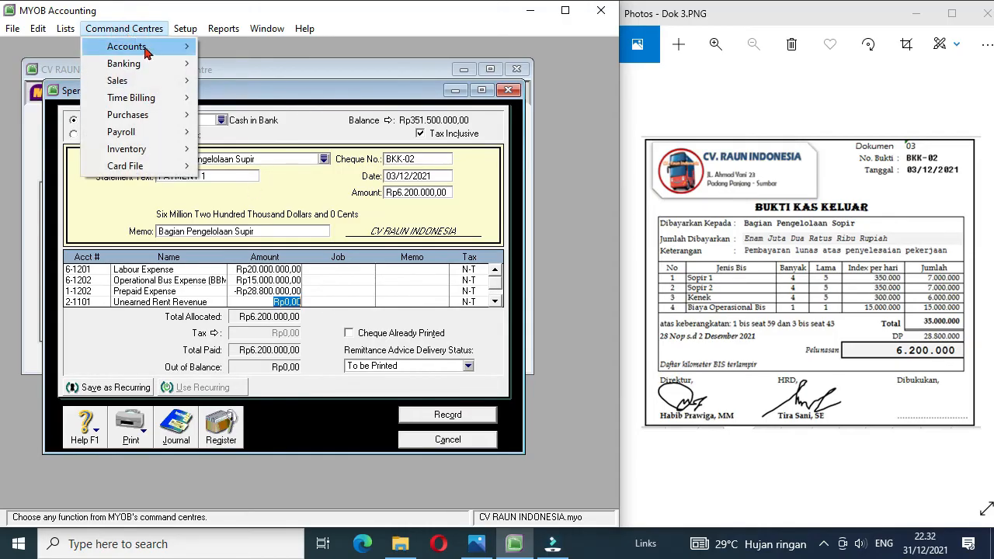
mouse_move(136, 44)
click(260, 47)
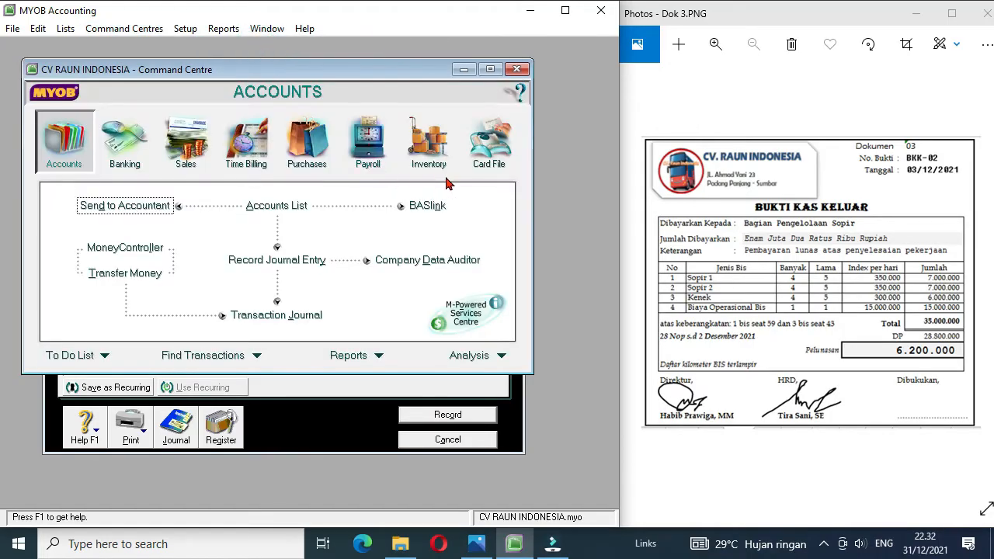
click(483, 157)
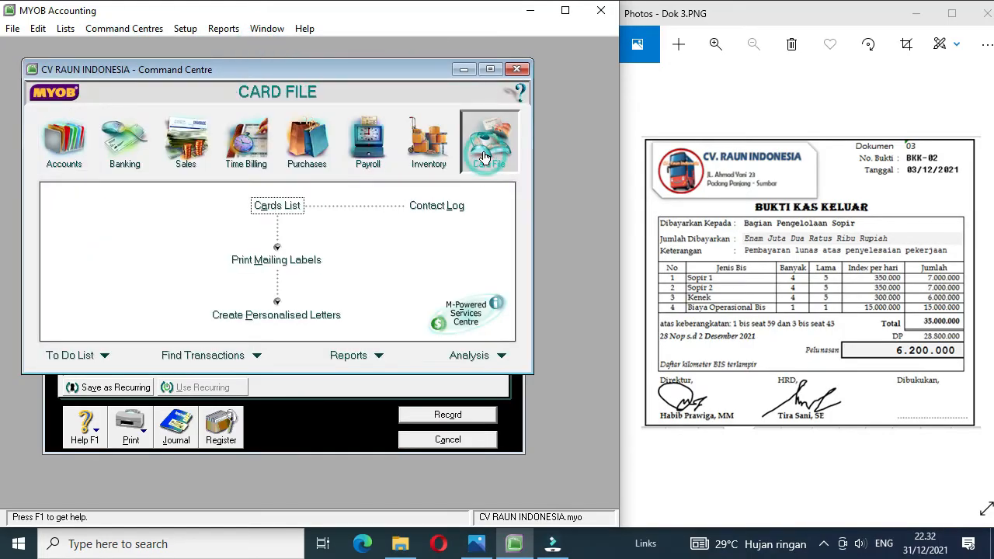
click(267, 208)
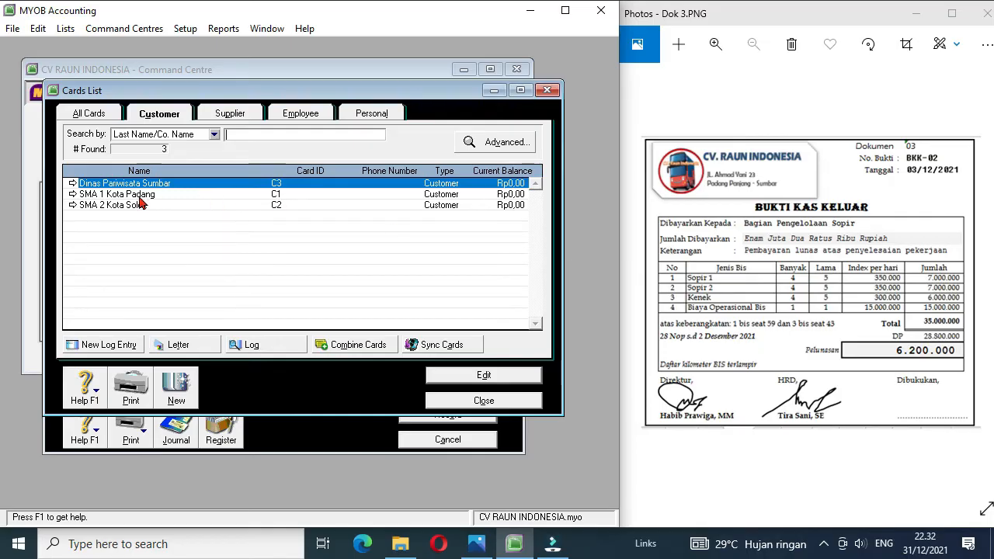
click(73, 195)
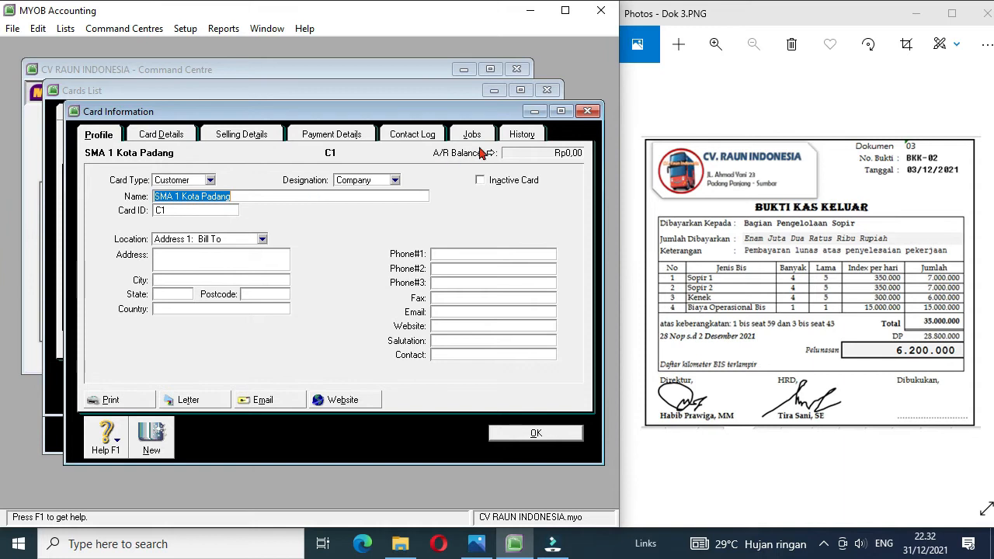
click(520, 137)
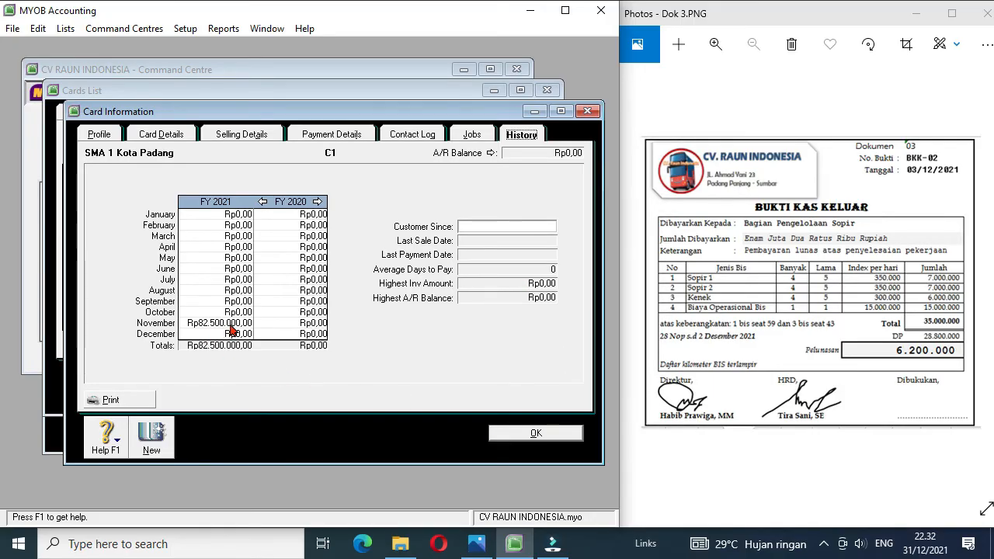
click(533, 432)
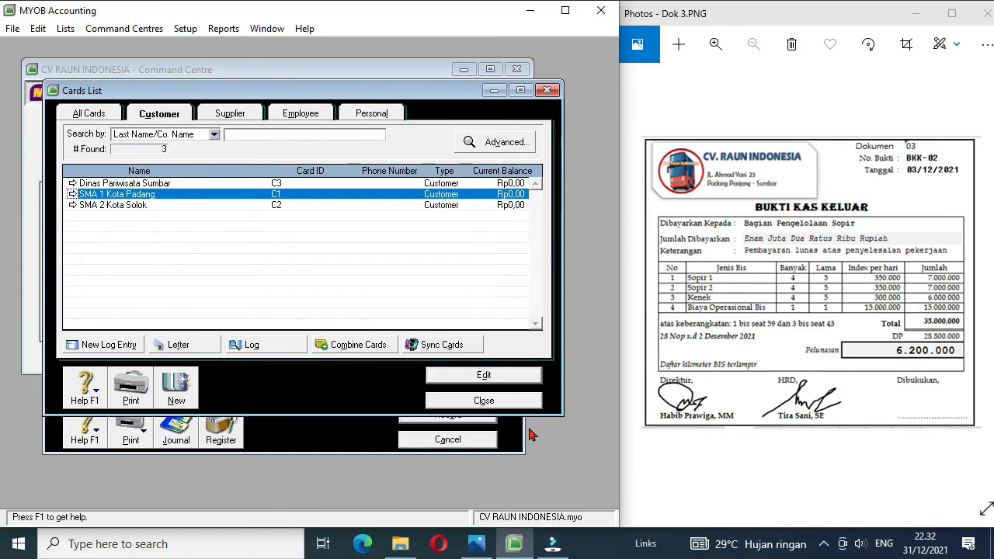
click(505, 401)
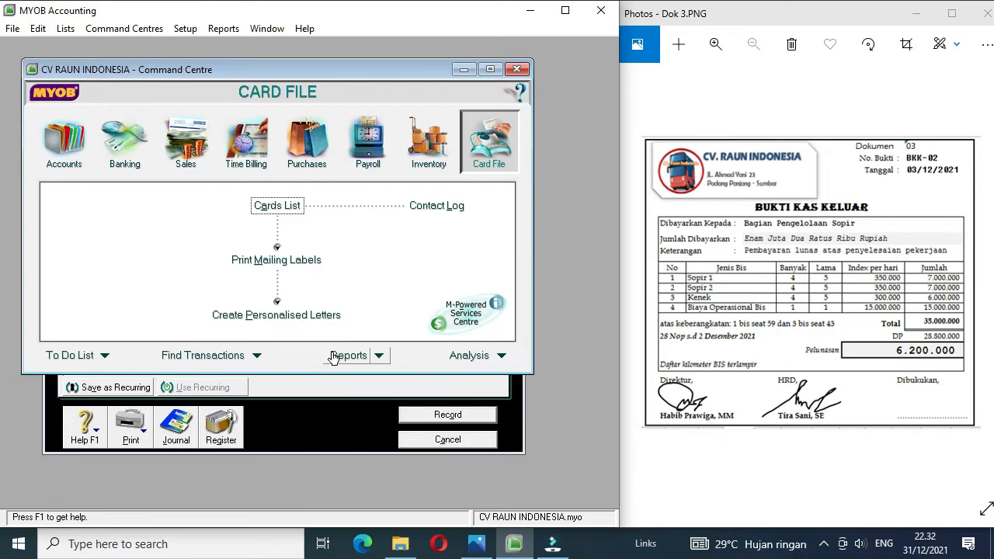
click(333, 426)
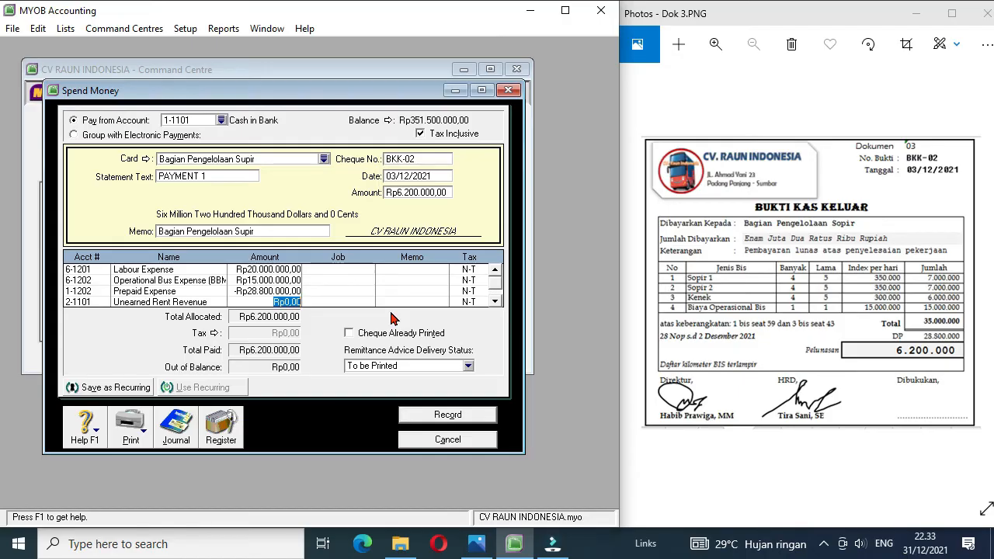
Step: Set the amount of the Unearned Rent Revenue line to 82500000
text(82500000)
click(495, 301)
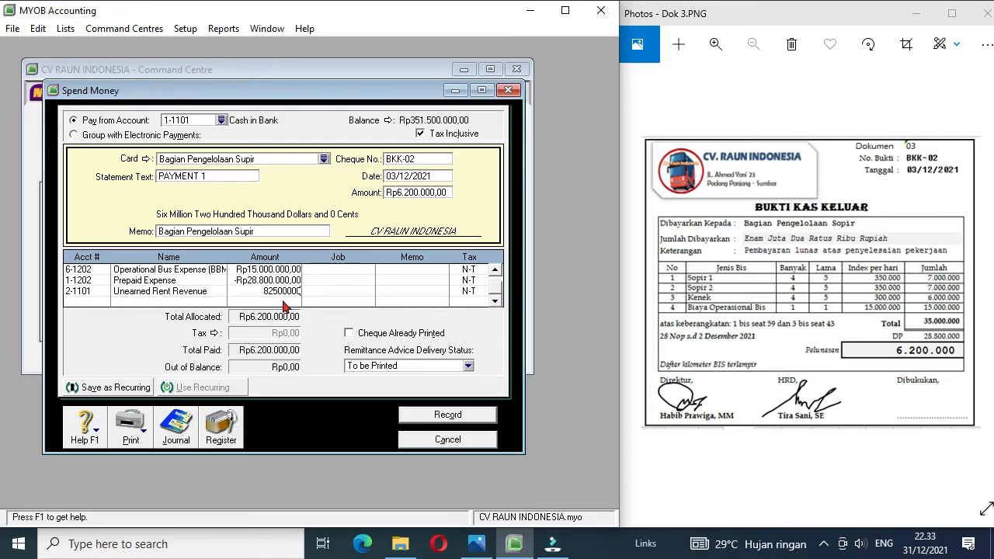
Step: Allocate -82500000 to 4-1101 Rent Revenue and record payment BKK-02
click(99, 300)
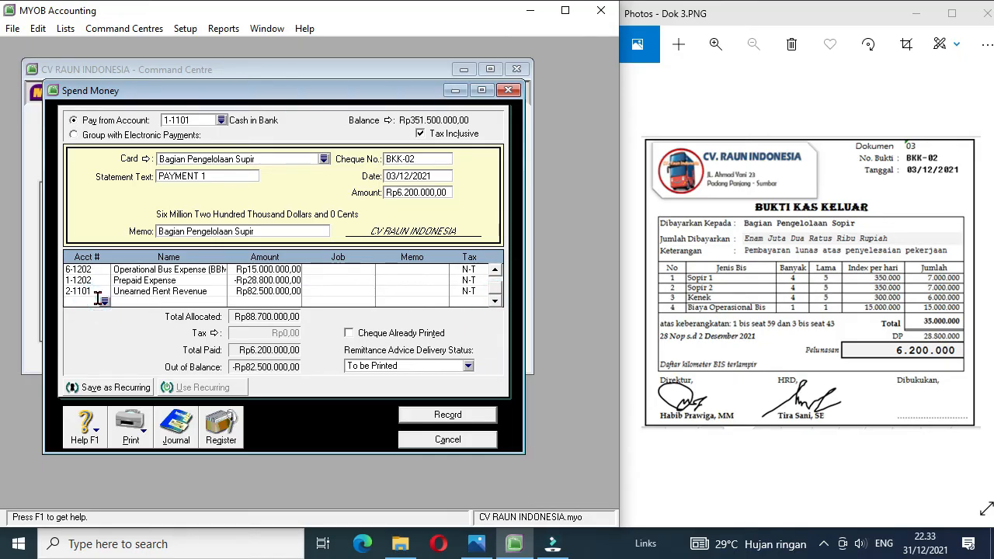
click(104, 301)
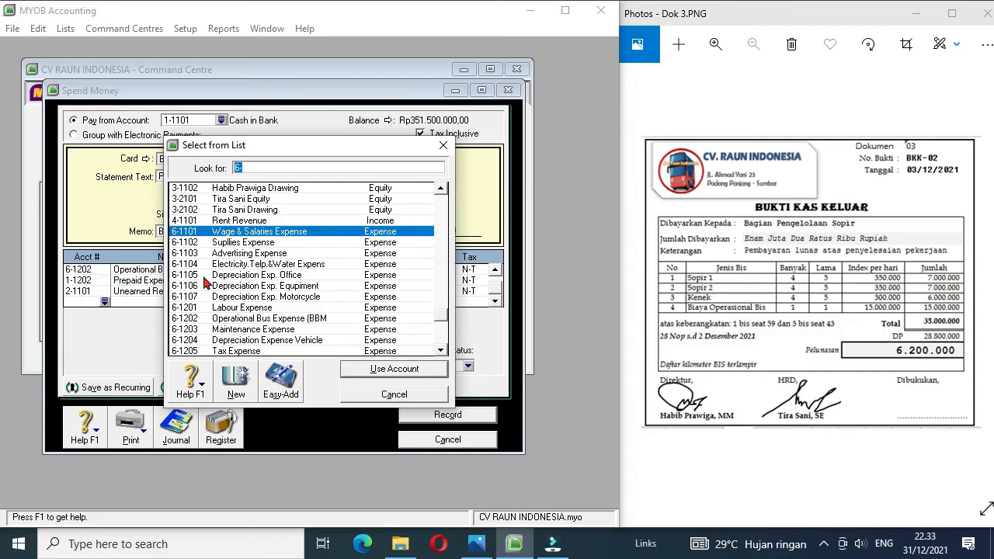
double_click(262, 220)
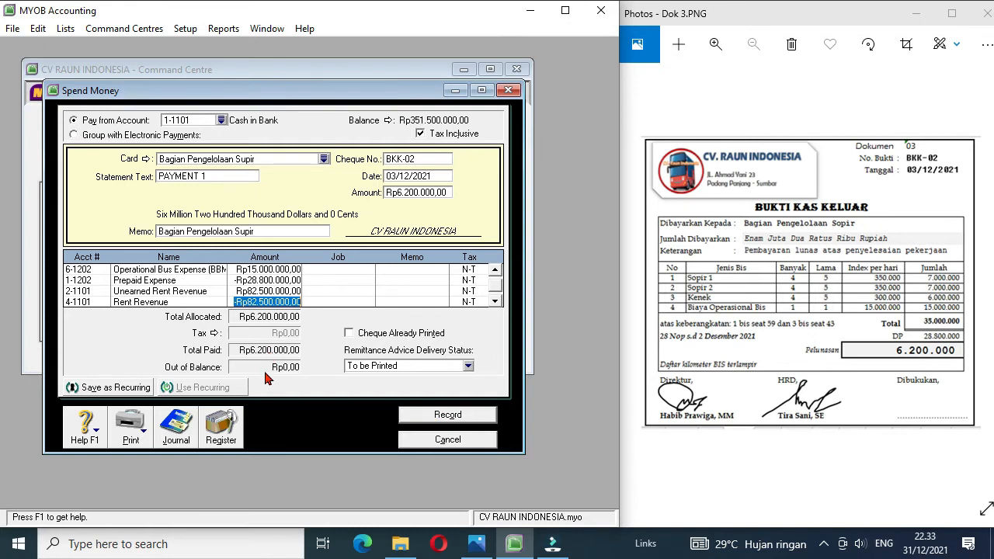
click(447, 417)
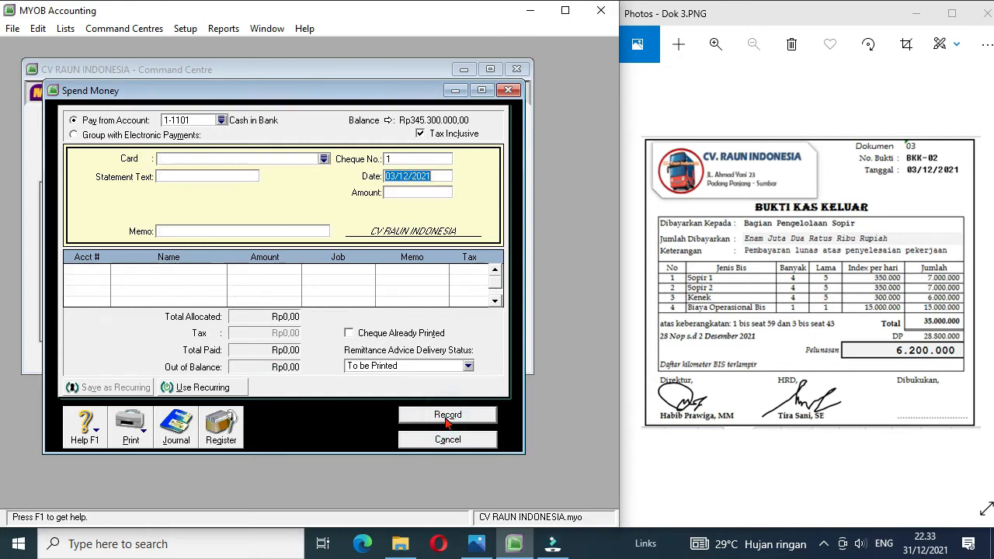
Step: Review the entries of payment BKK-02 in the disbursements journal
click(169, 435)
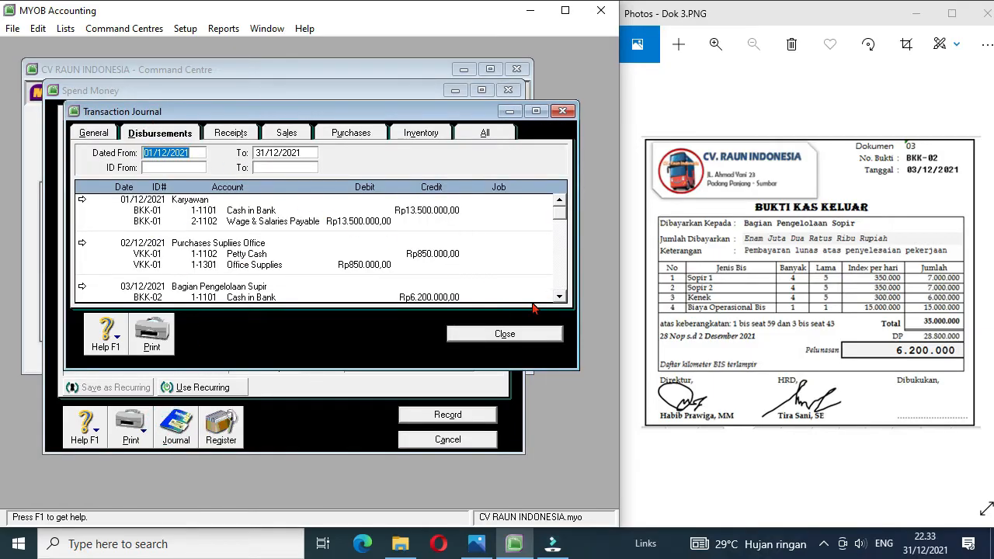
scroll(562, 301, down, 6)
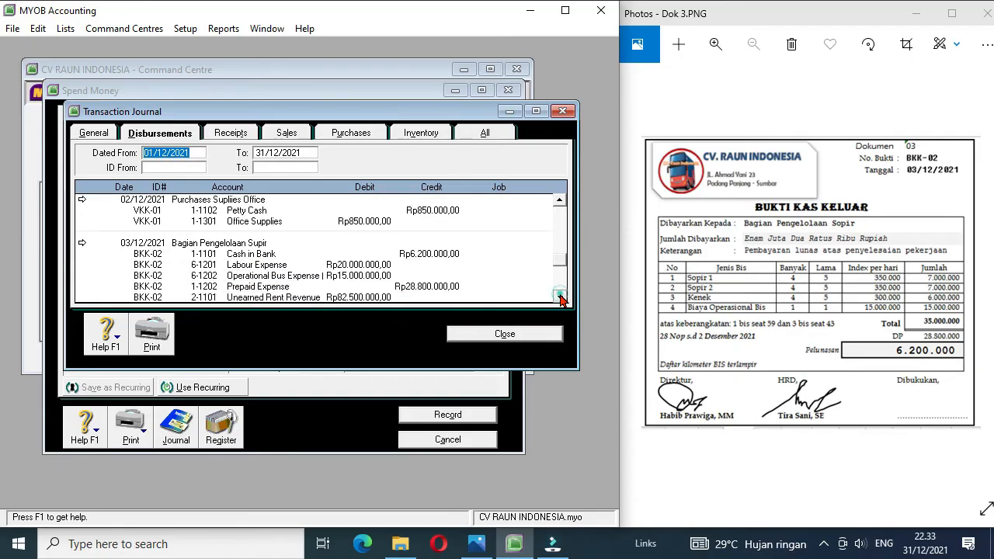
click(562, 300)
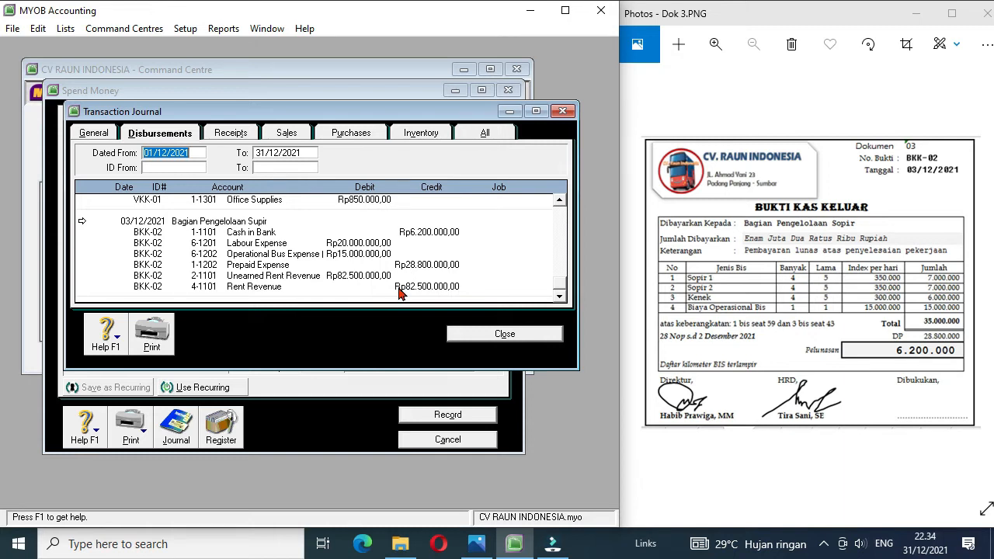
click(490, 336)
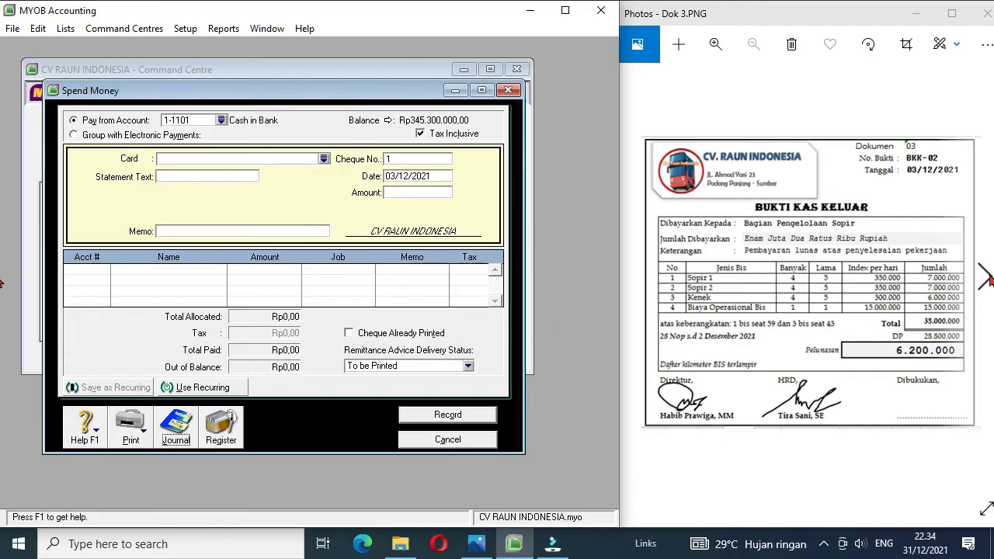
Step: Bring up document Dok 4, close the payment entry and open a new Receive Money entry
click(986, 280)
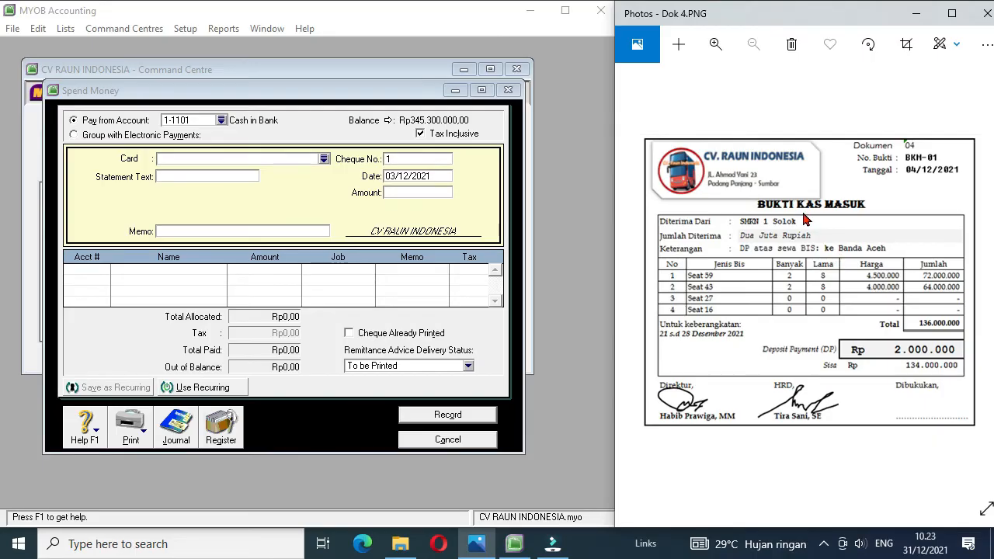
click(470, 439)
click(417, 217)
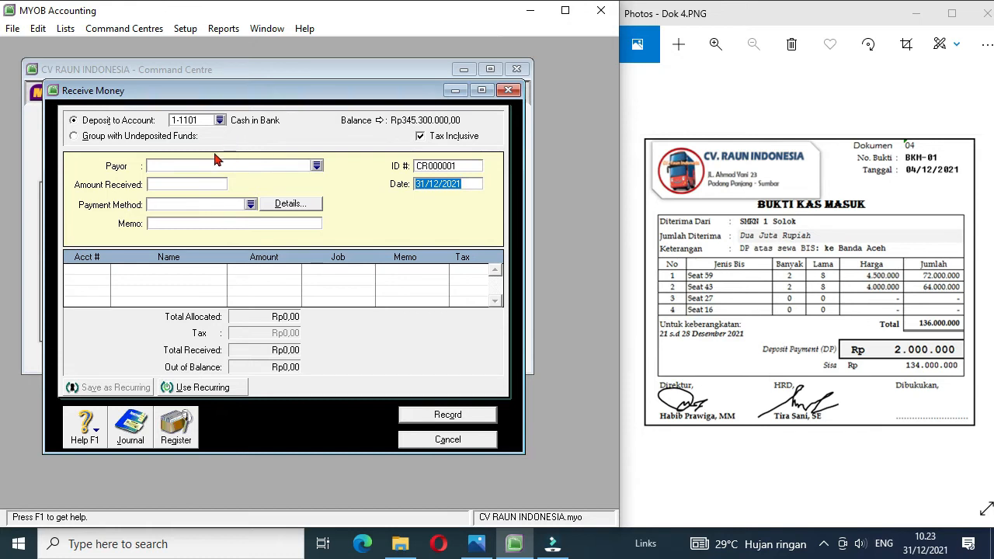
Step: Create a new customer card named SMKN 1 Solok with card ID C4
click(316, 166)
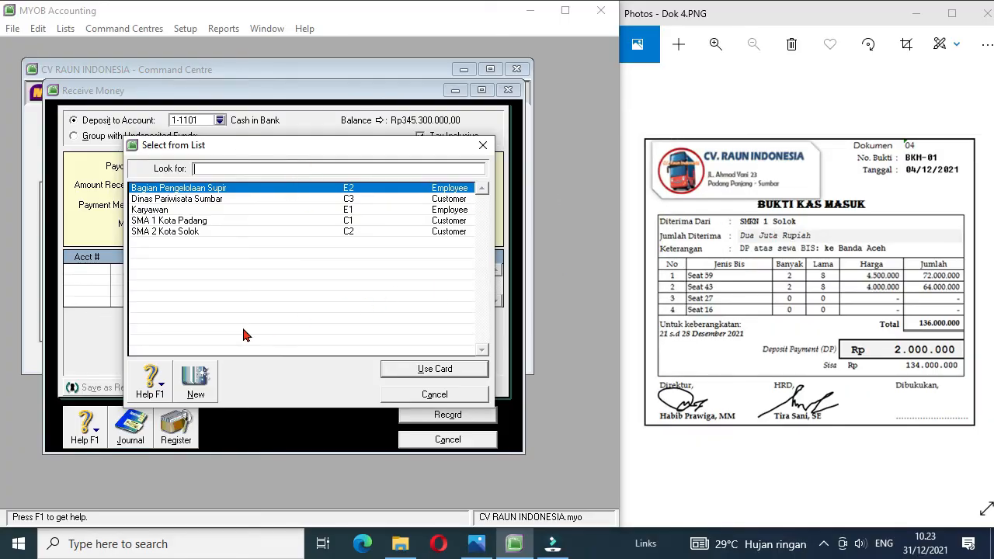
click(198, 380)
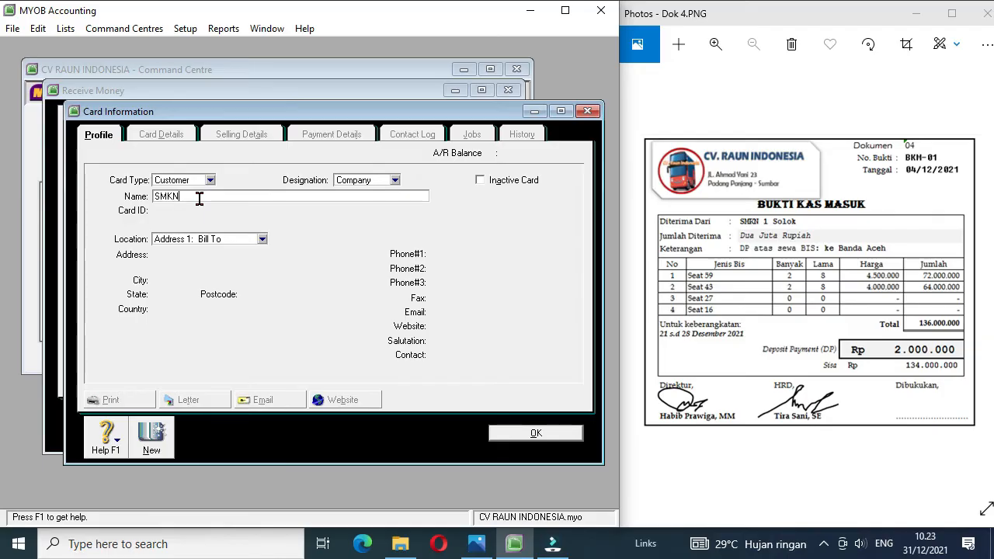
text(SMKN 1 Solok)
key(Tab)
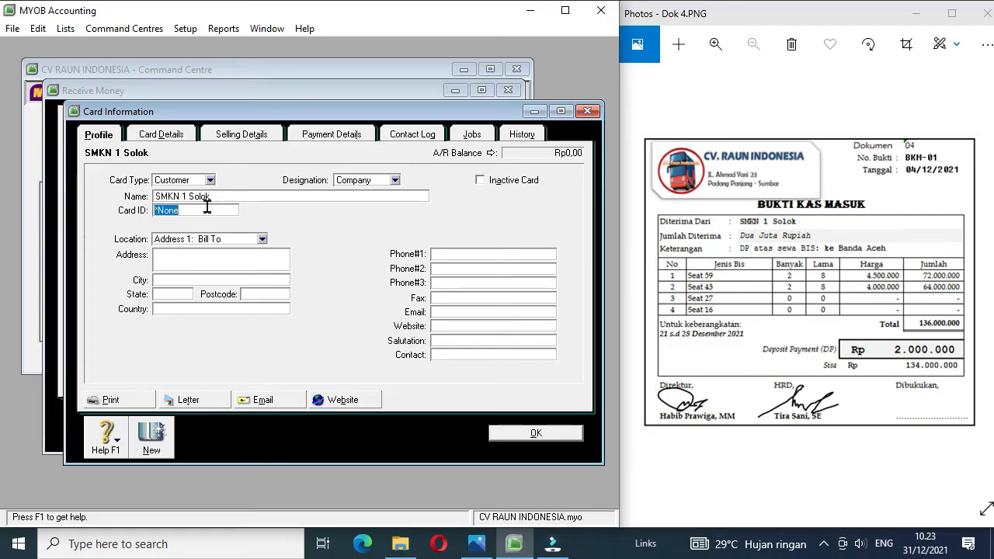
text(C4)
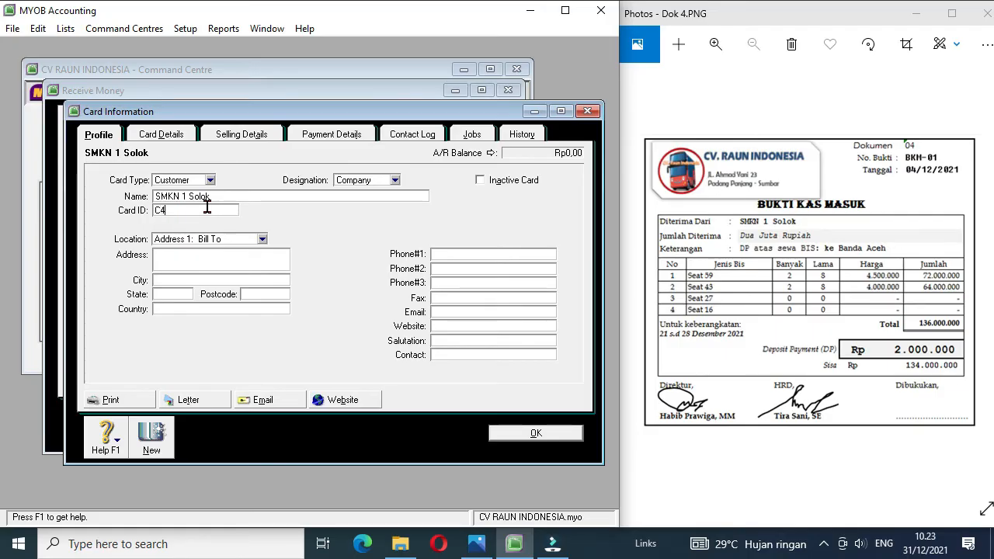
click(519, 433)
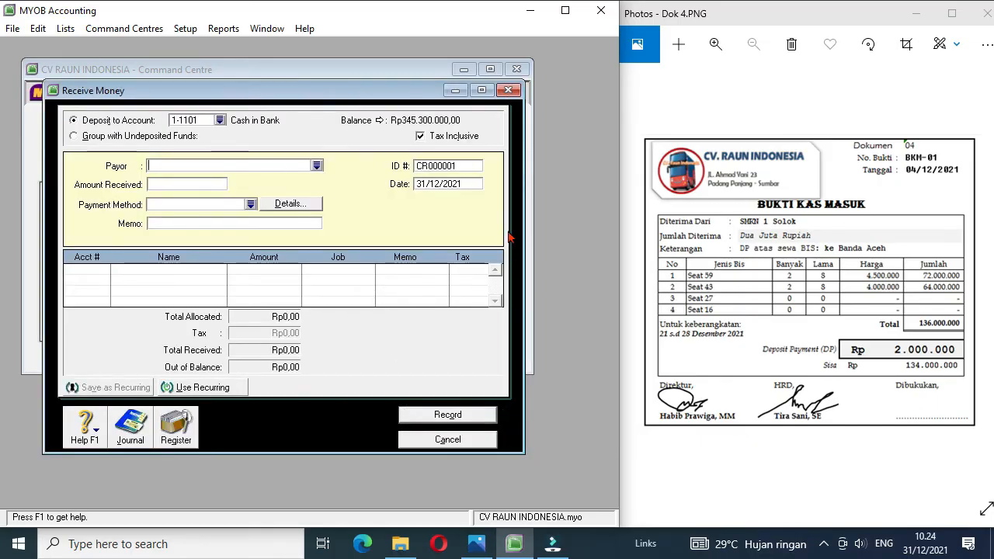
Step: Choose SMKN 1 Solok as the payor and set the amount received to 2000000
click(316, 166)
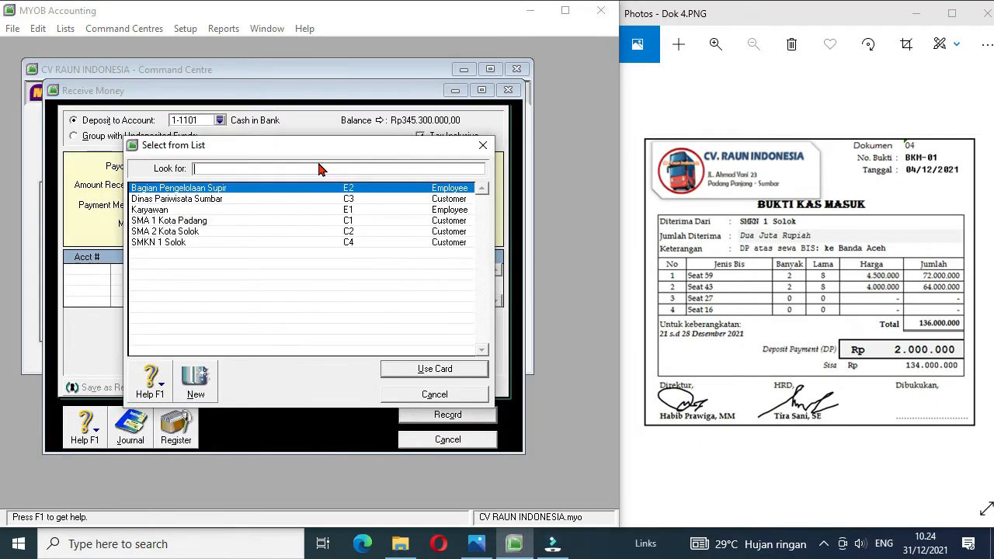
double_click(180, 244)
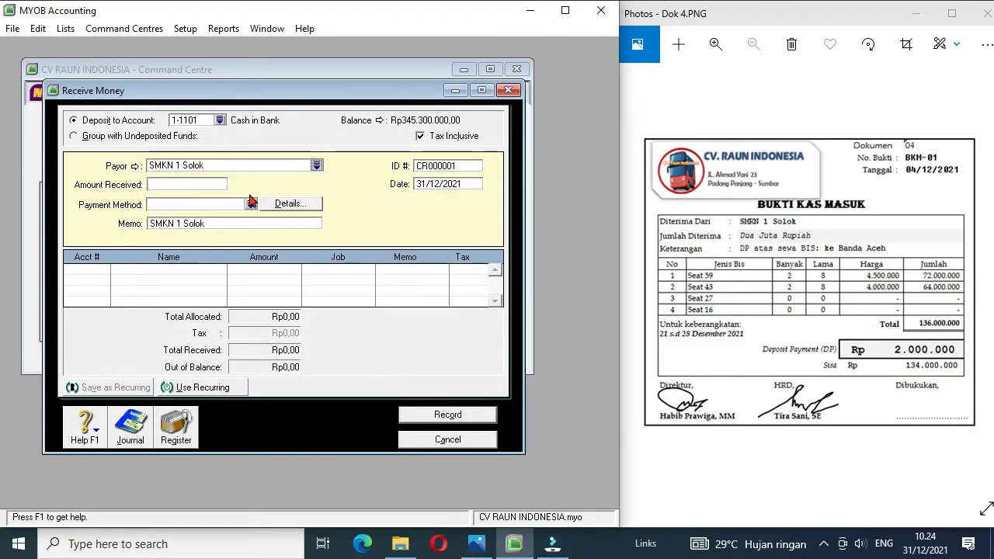
click(206, 185)
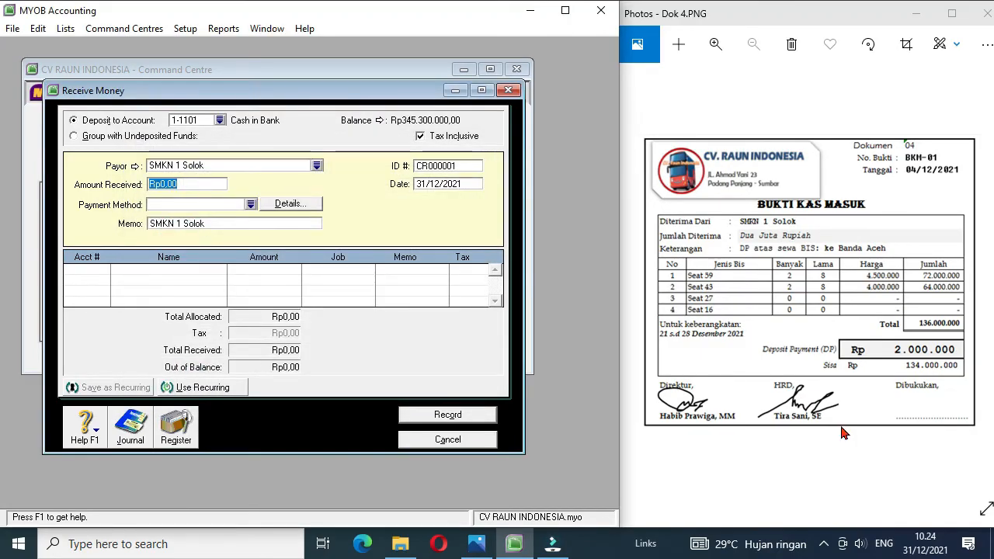
text(2000000)
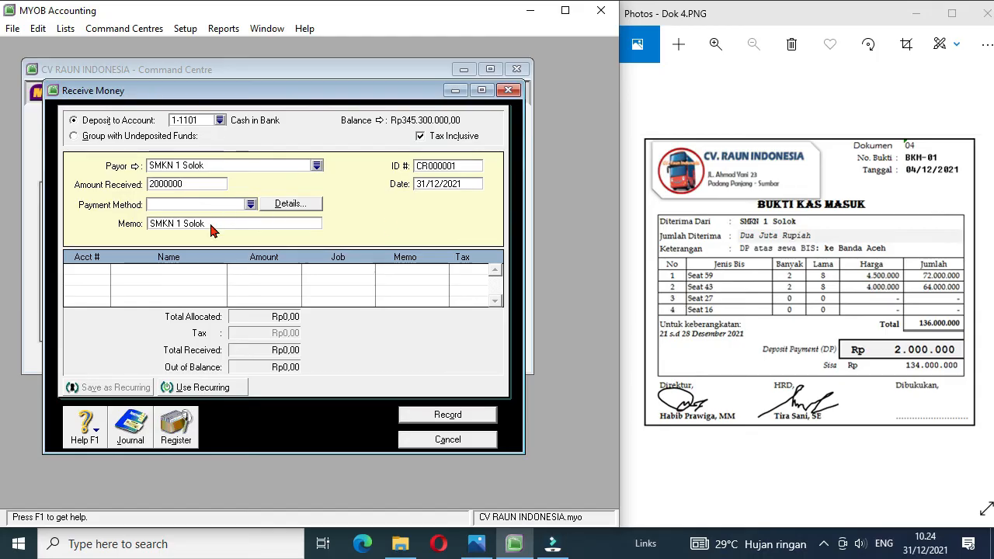
Step: Set the receipt's ID to BKM-01 and its date to 04/12/2021
click(448, 169)
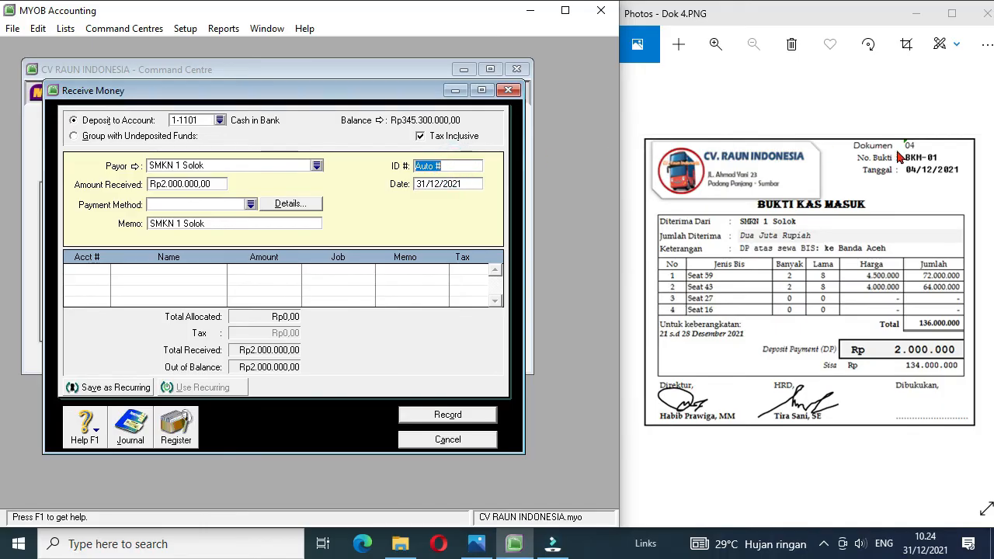
text(BKM-)
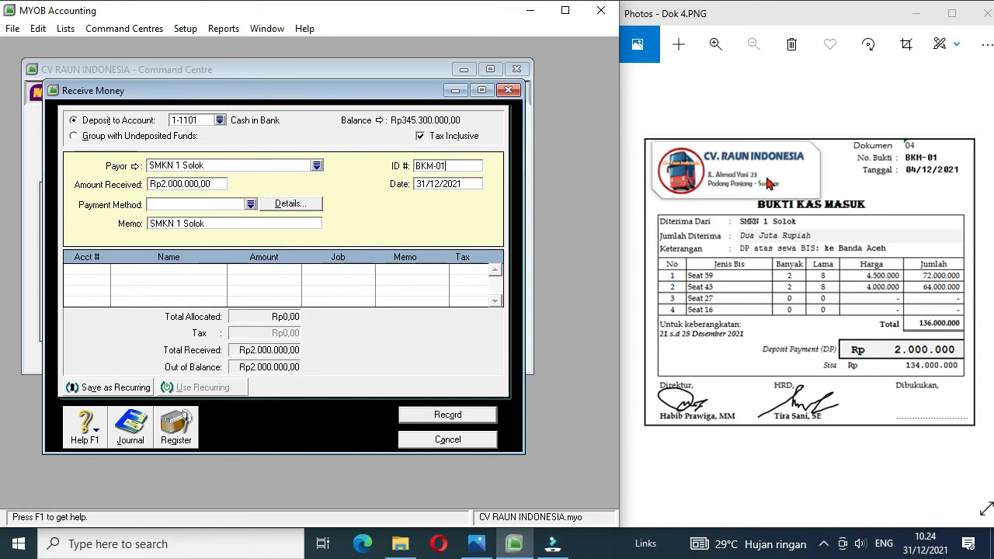
text(01)
click(426, 187)
key(BackSpace)
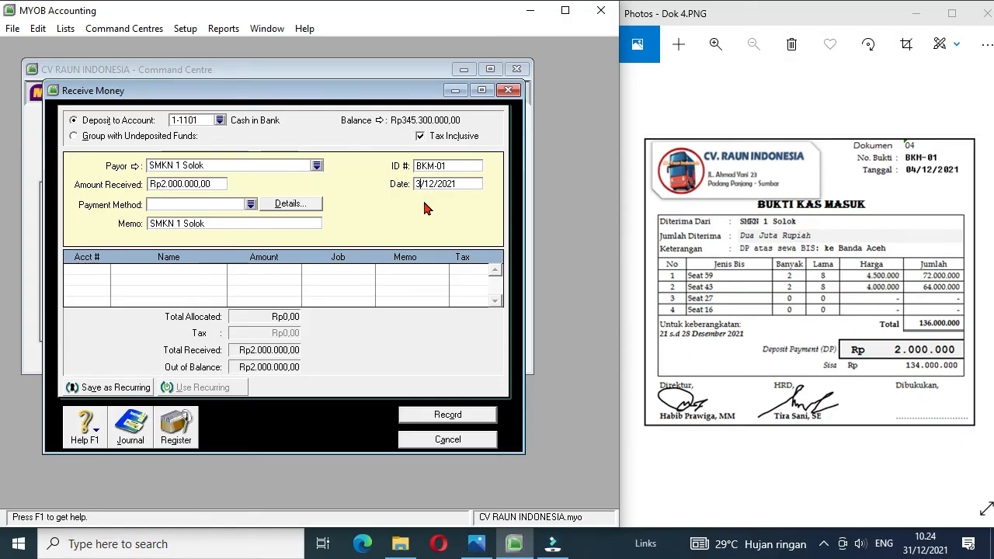
Step: Allocate the full amount of receipt BKM-01 to 2-1101 Unearned Rent Revenue and record it
click(107, 278)
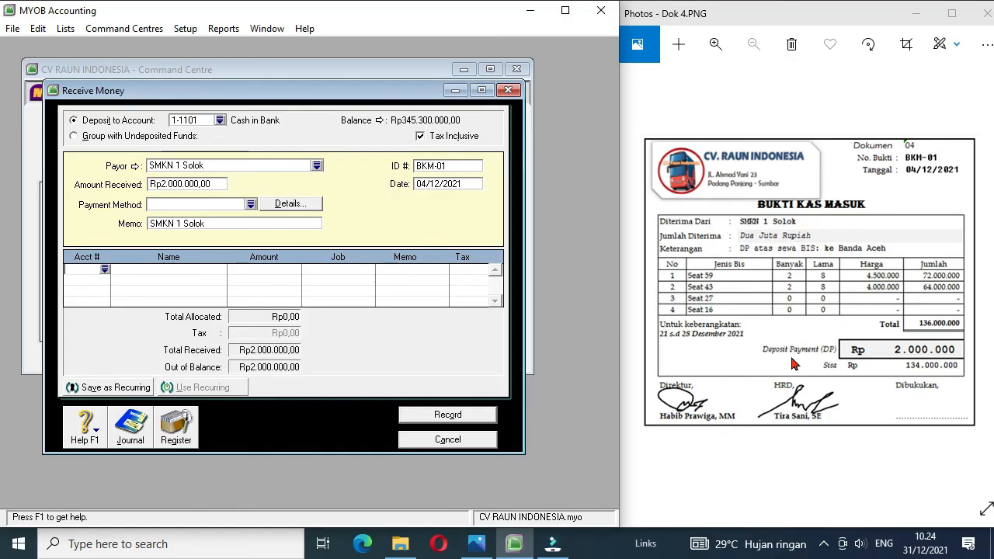
click(105, 269)
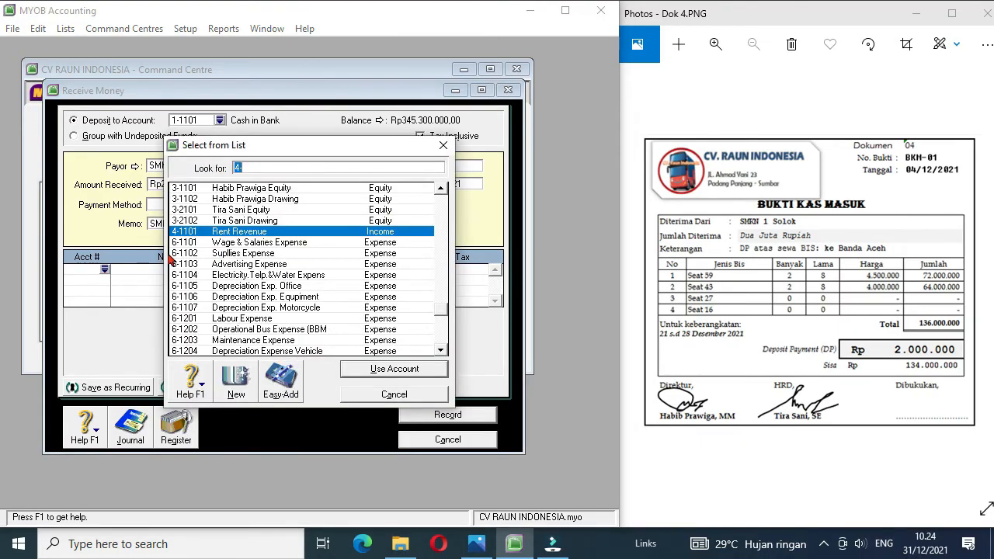
click(440, 188)
click(440, 188)
click(441, 189)
click(440, 188)
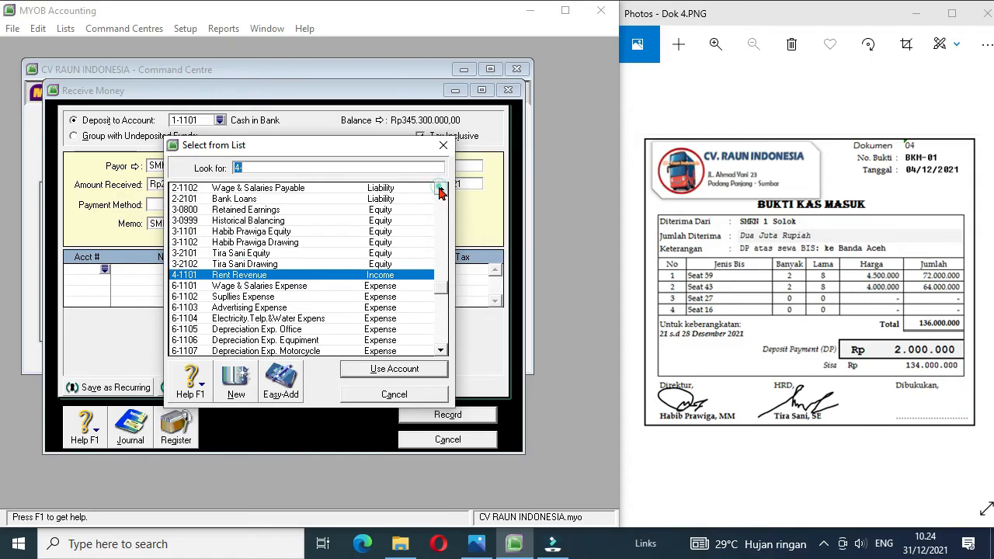
click(440, 189)
click(441, 189)
click(440, 189)
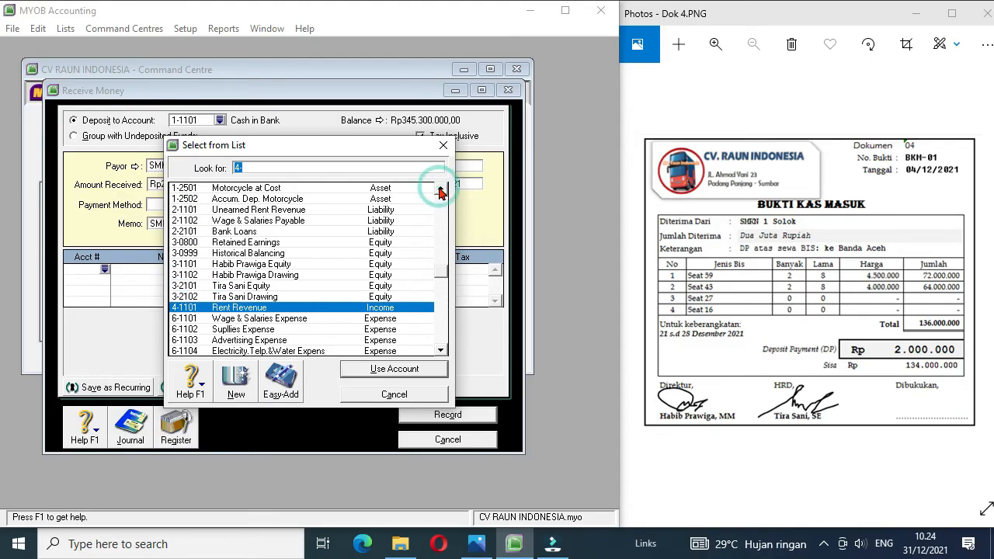
double_click(286, 211)
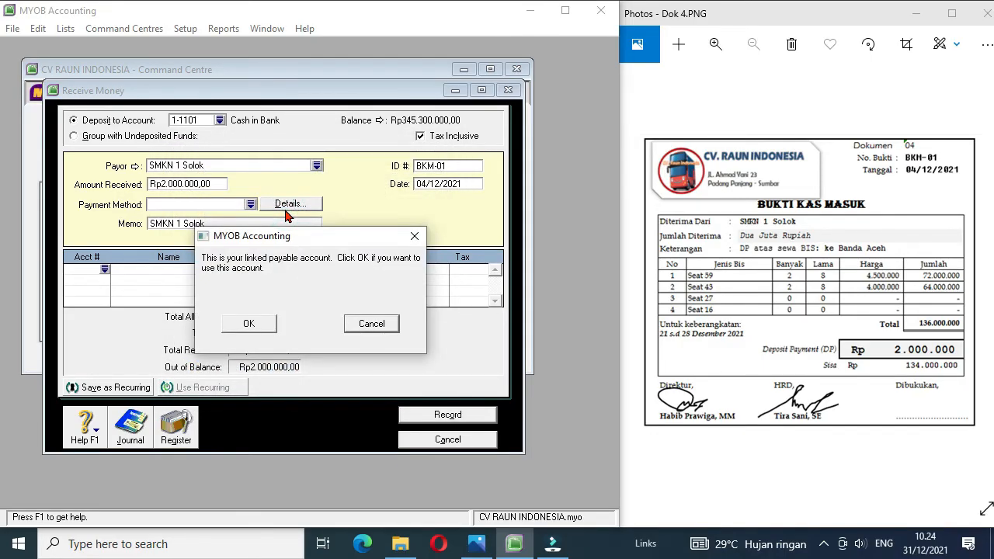
click(261, 325)
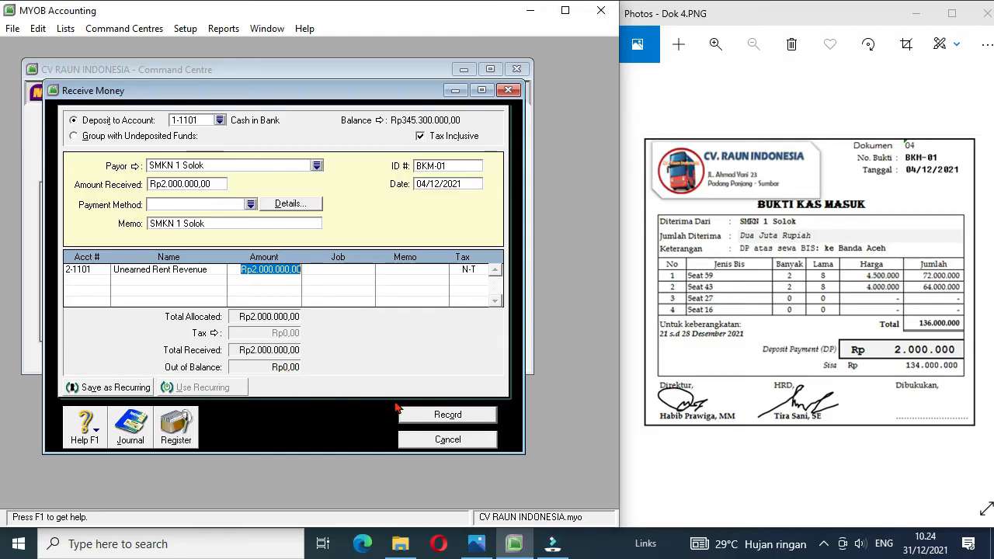
click(434, 417)
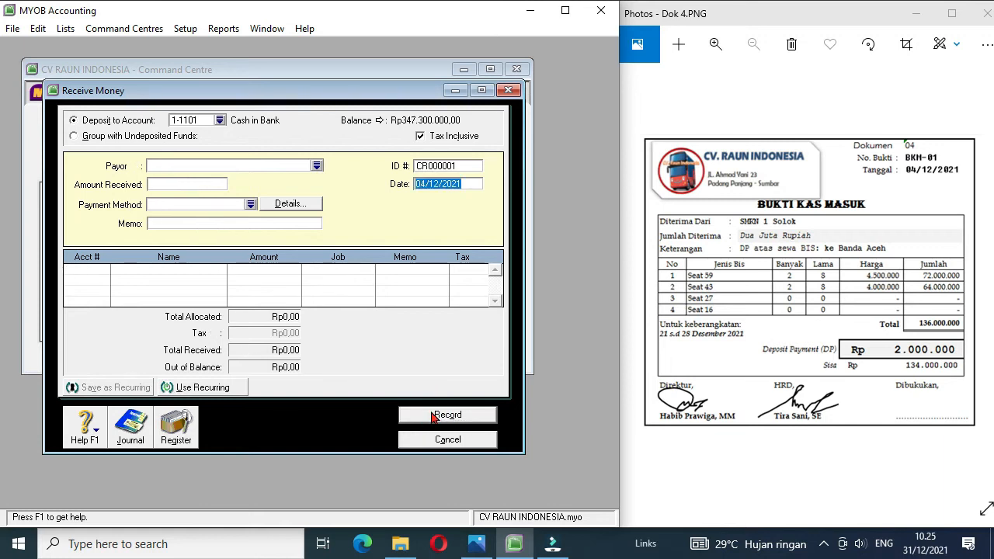
Step: Review the entries of receipt BKM-01 in the receipts journal and bring up document Dok 5
click(131, 427)
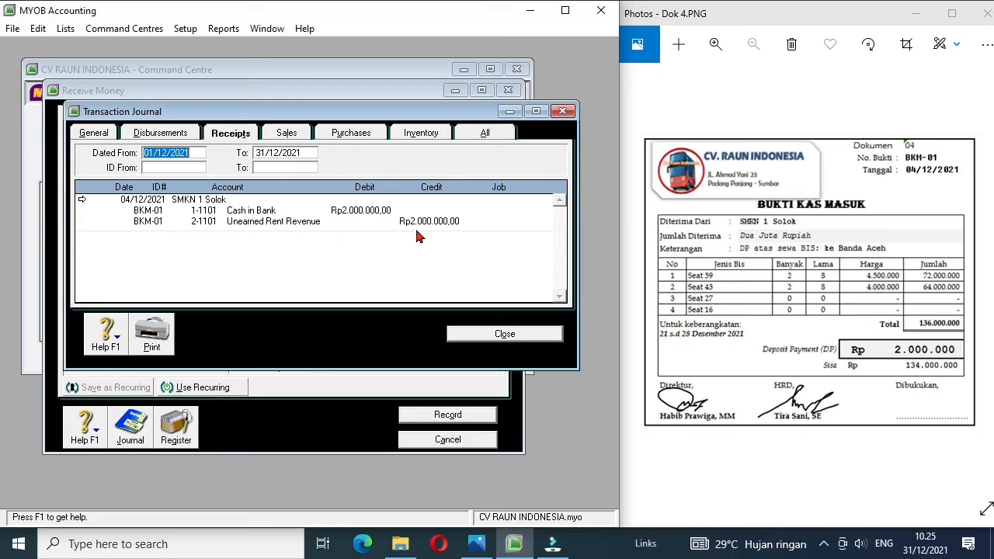
click(491, 334)
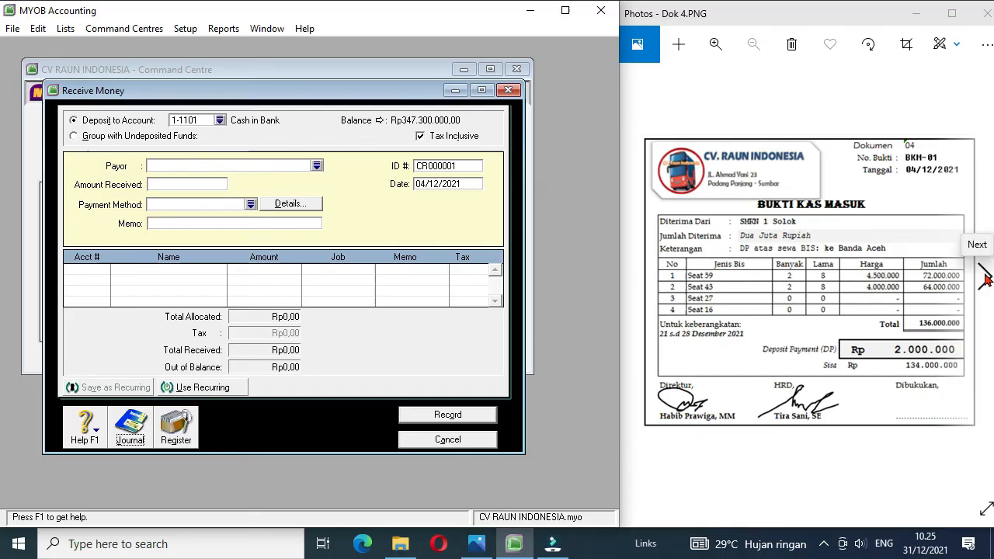
click(985, 276)
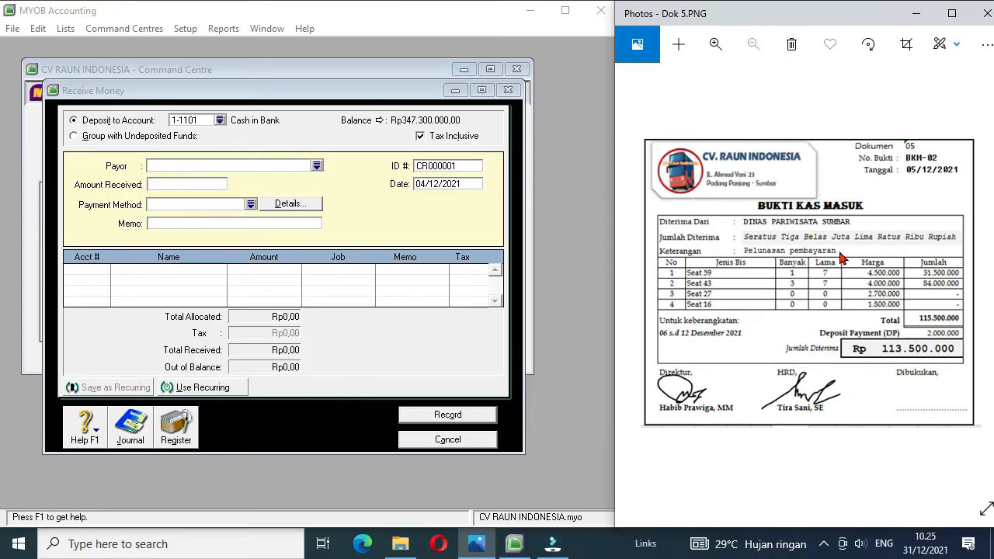
Step: Choose Dinas Pariwisata Sumbar as the payor and set the amount received to 113500000
click(317, 166)
double_click(219, 199)
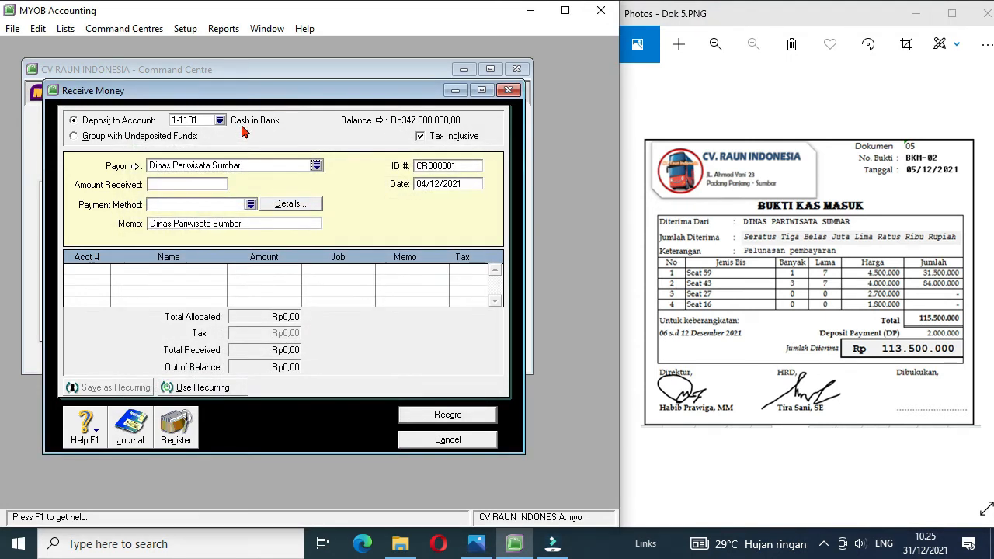
click(191, 184)
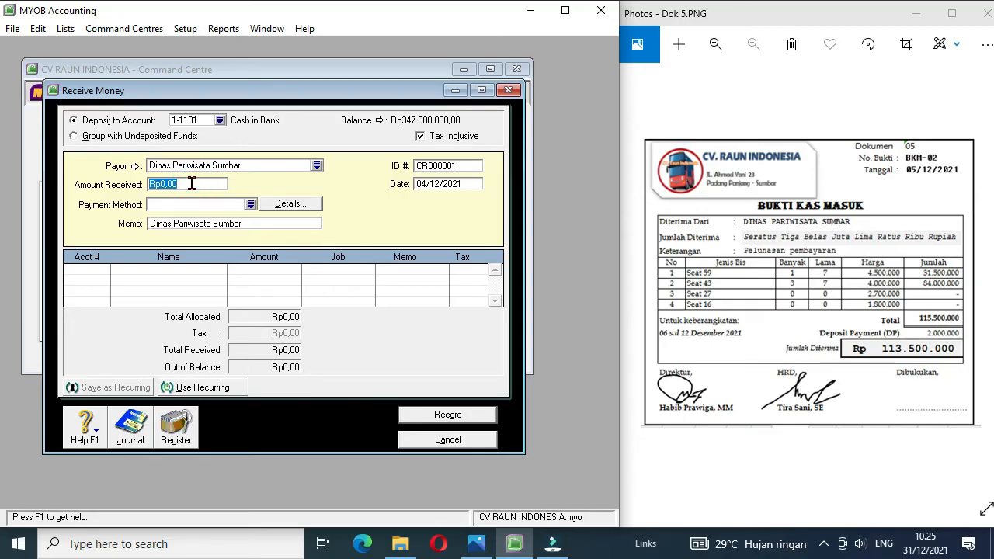
text(11)
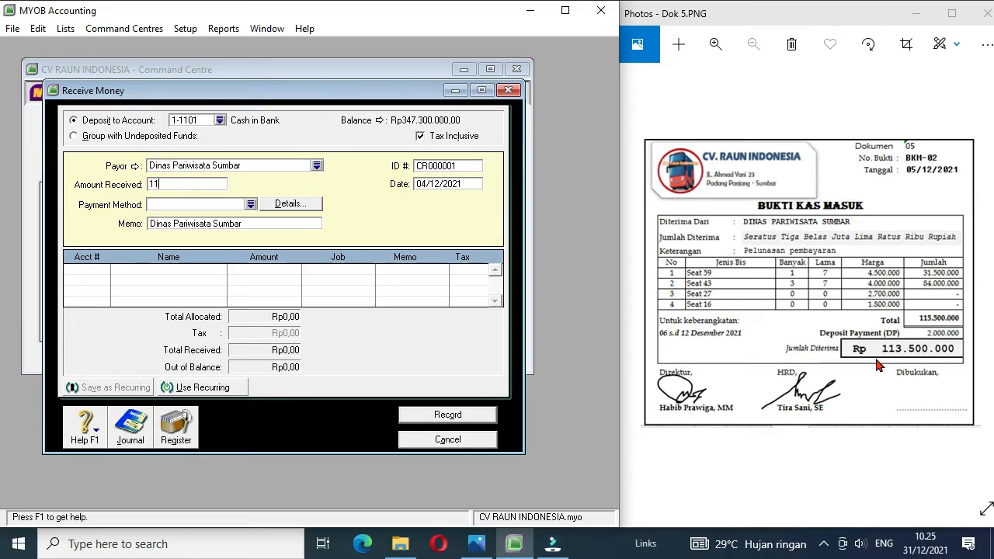
text(3500000)
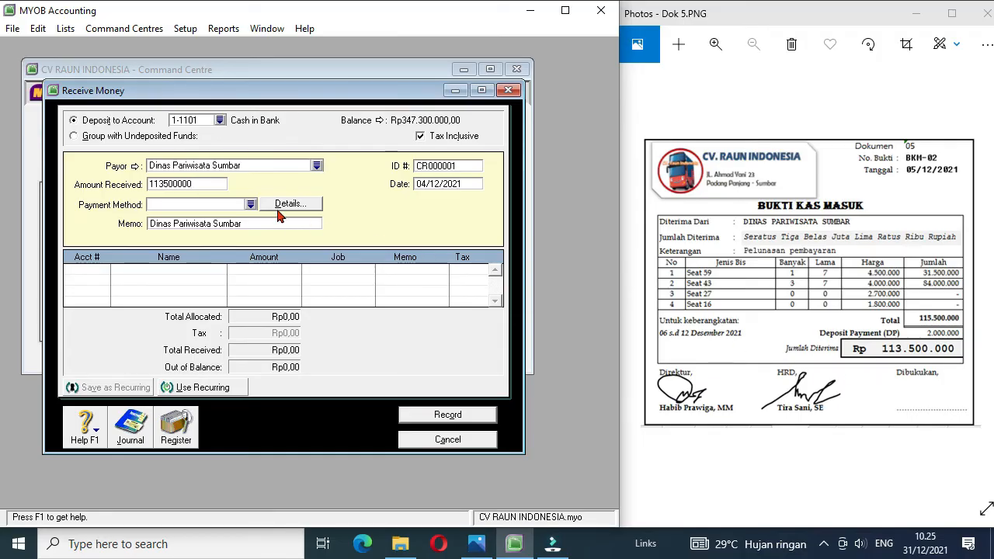
Step: Set the receipt's ID to BKM-02 and its date to 05/12/2021
click(435, 165)
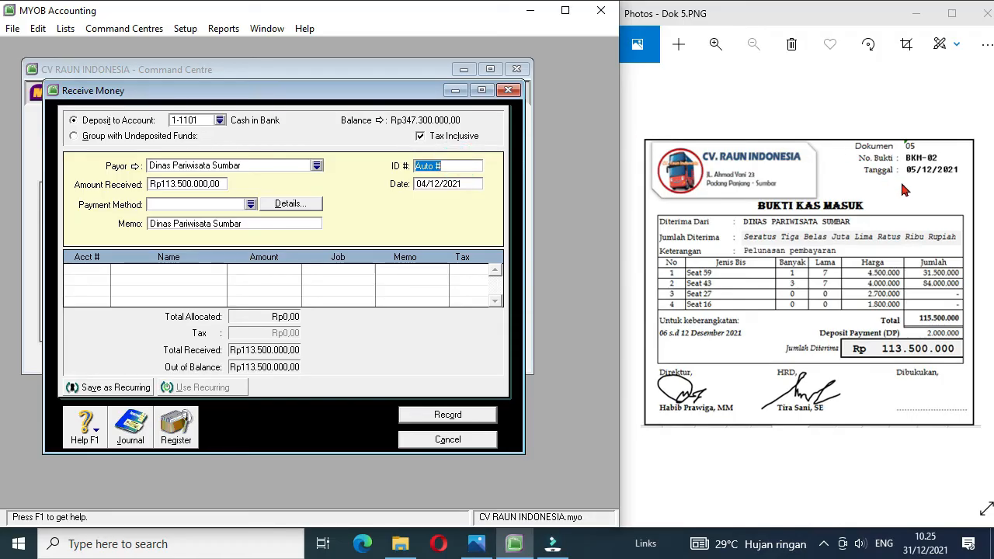
text(BKM-02)
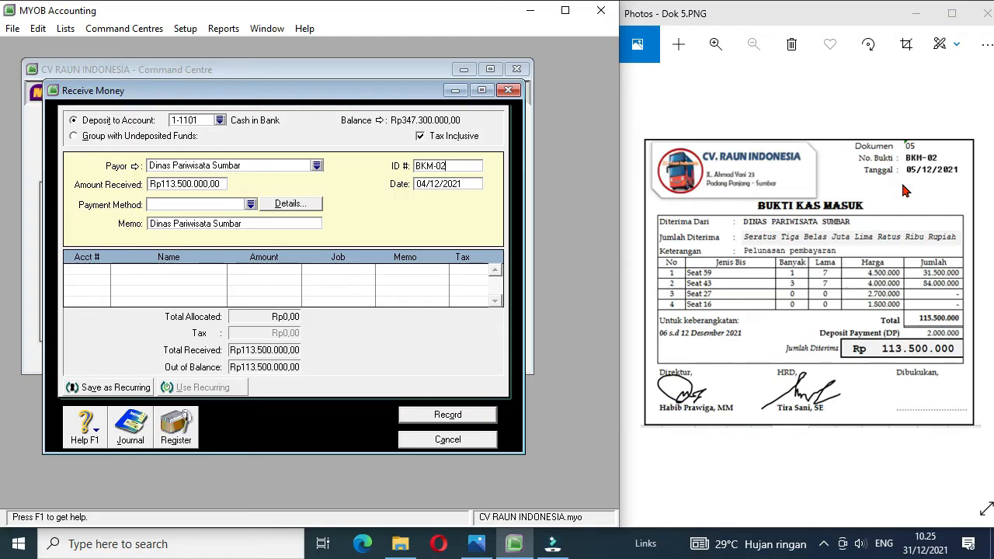
click(426, 186)
click(425, 186)
key(BackSpace)
text(5)
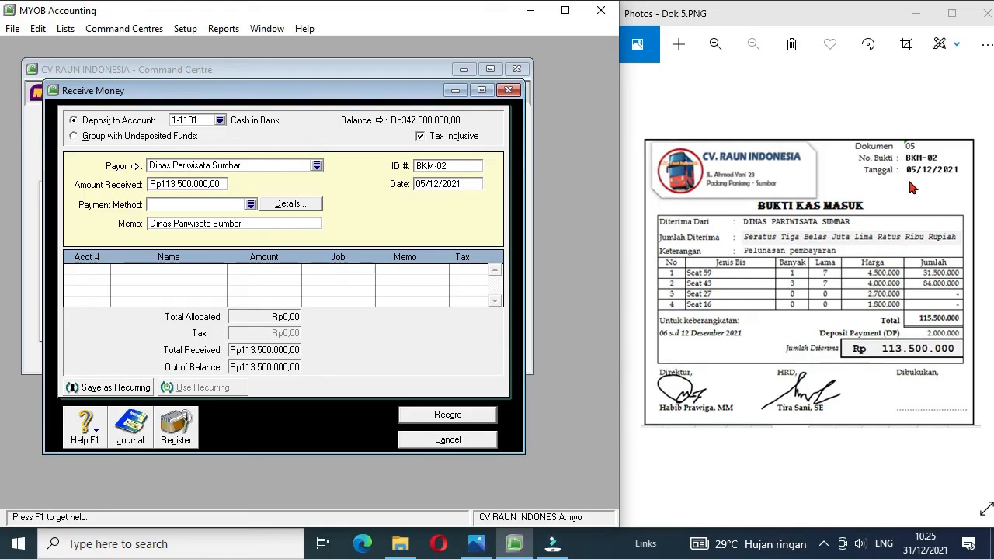
Step: Allocate the full amount of receipt BKM-02 to 2-1101 Unearned Rent Revenue and record it
click(104, 271)
text(4-)
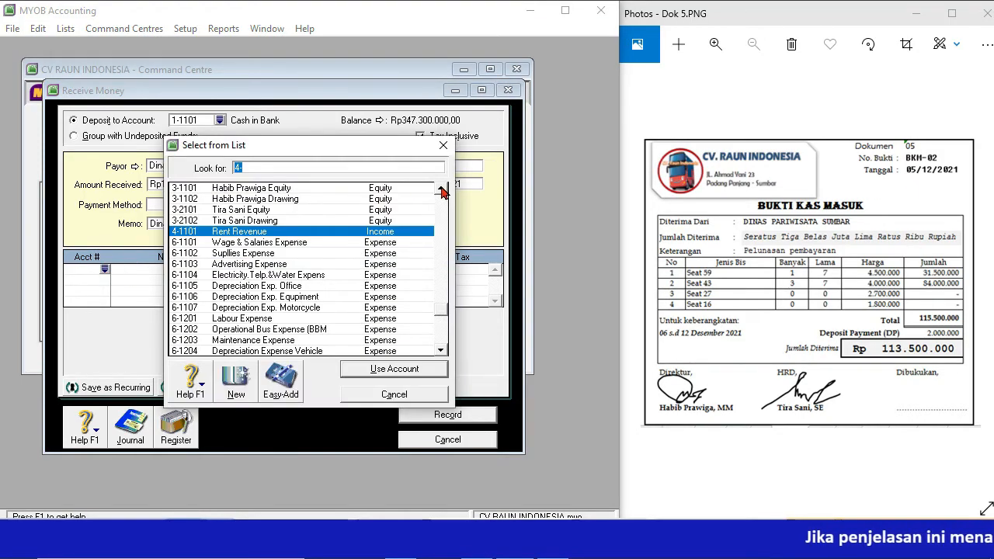
click(440, 189)
click(440, 189)
click(440, 189)
double_click(307, 199)
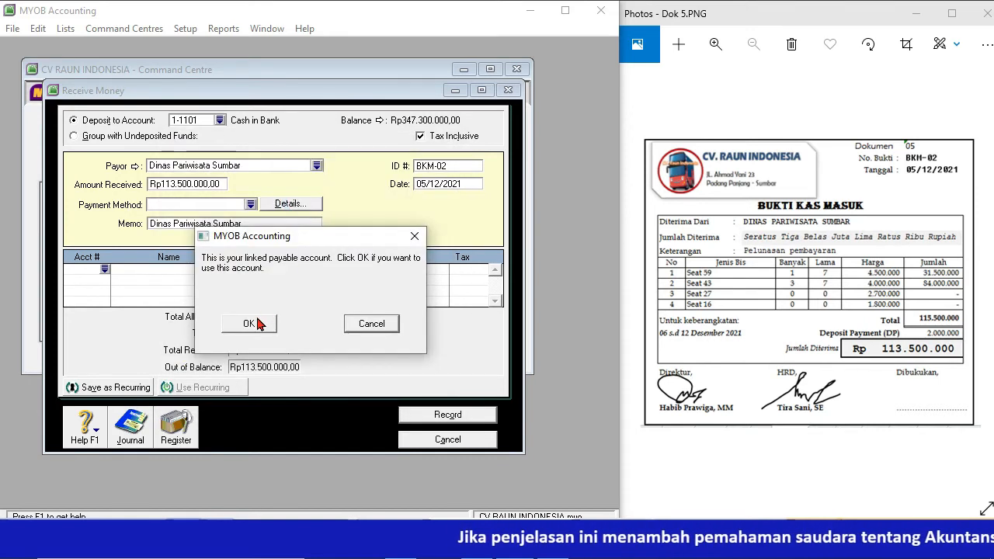
click(252, 322)
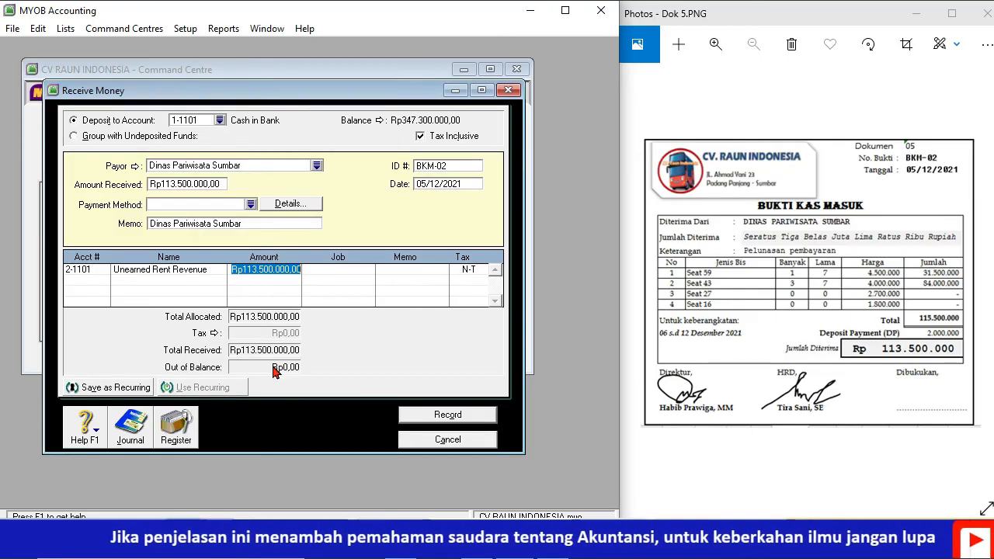
click(415, 418)
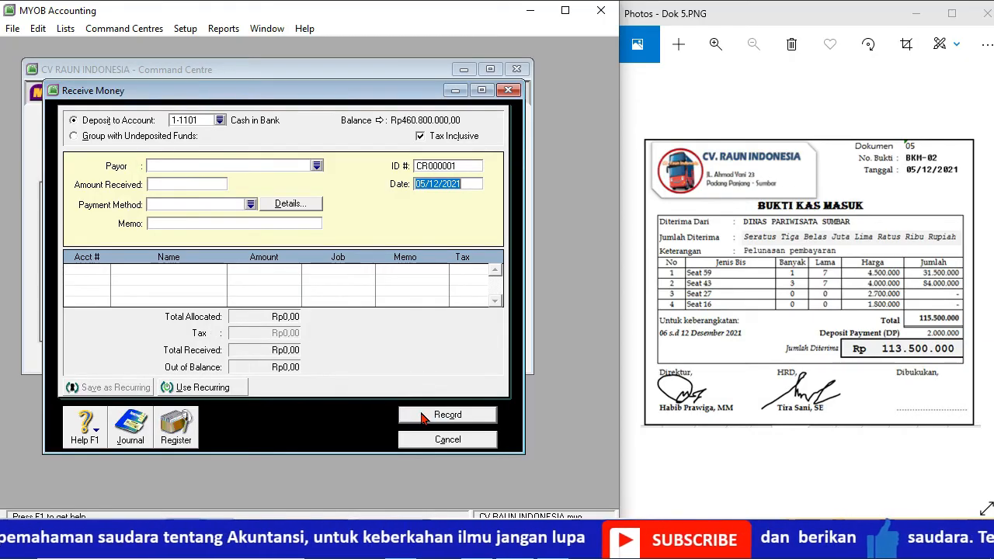
Step: Bring up document Dok 6 and start a Spend Money entry for the card Bagian Pengelolaan Supir
click(985, 280)
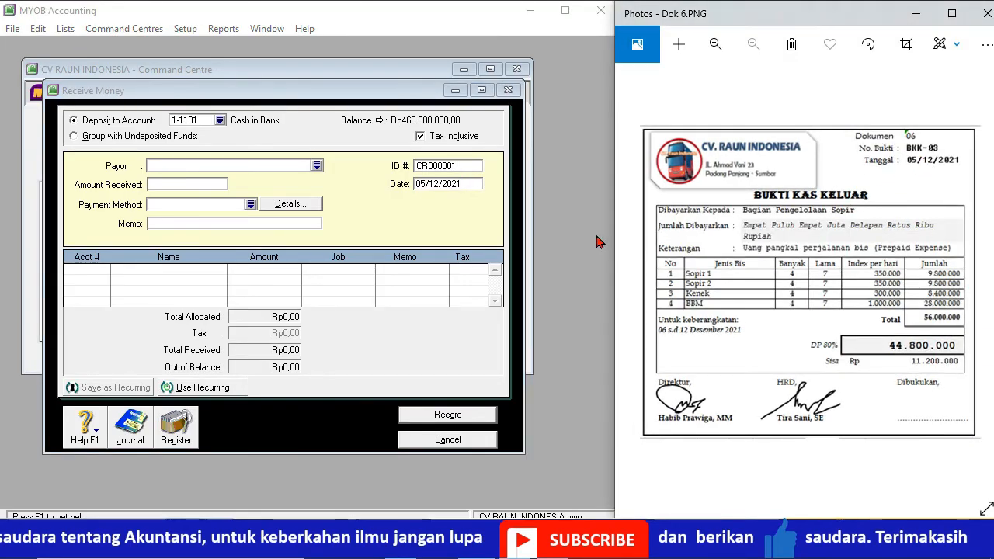
click(447, 439)
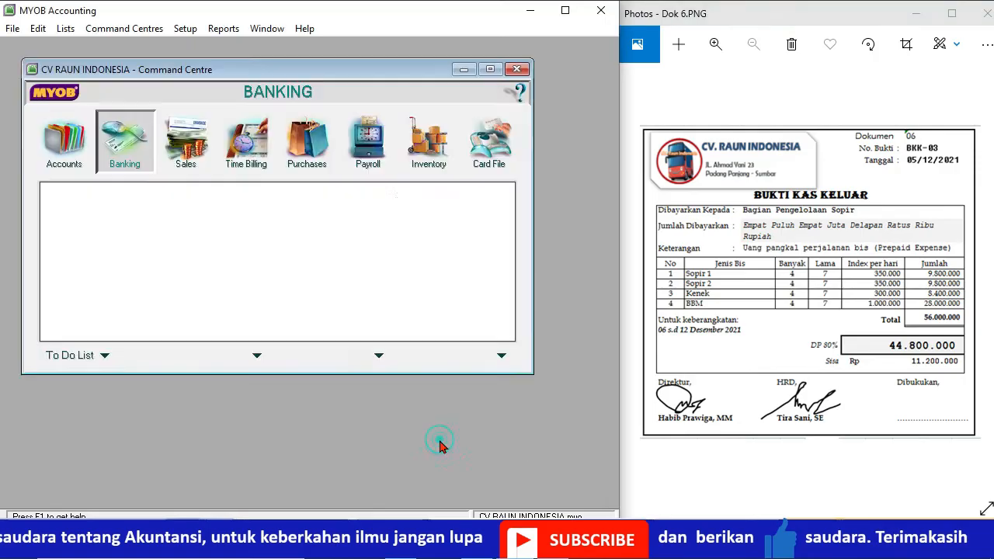
click(136, 211)
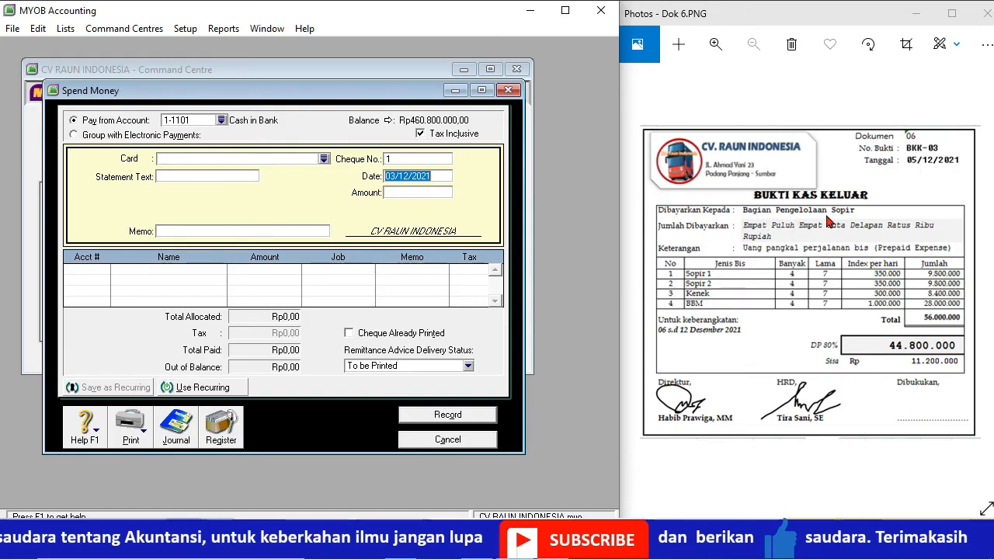
click(323, 160)
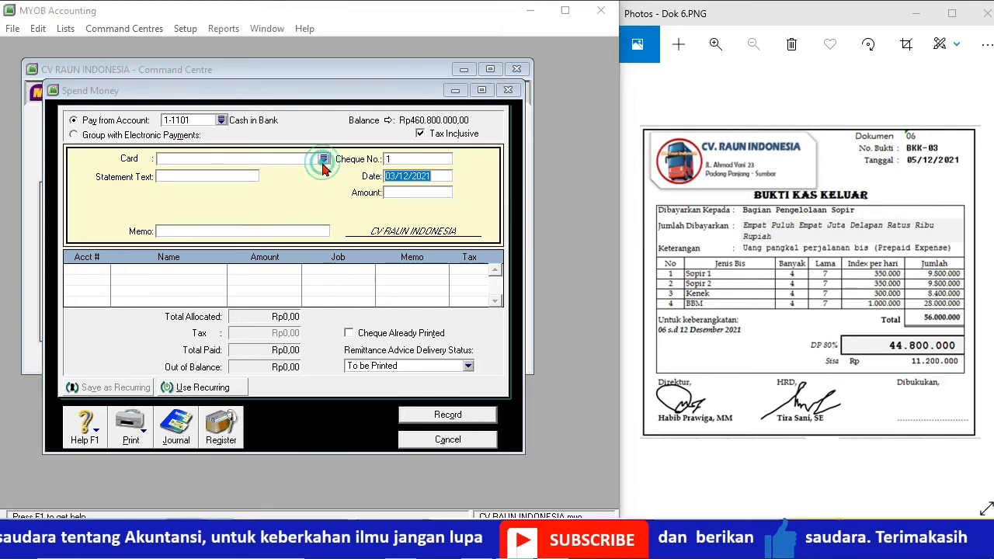
double_click(217, 188)
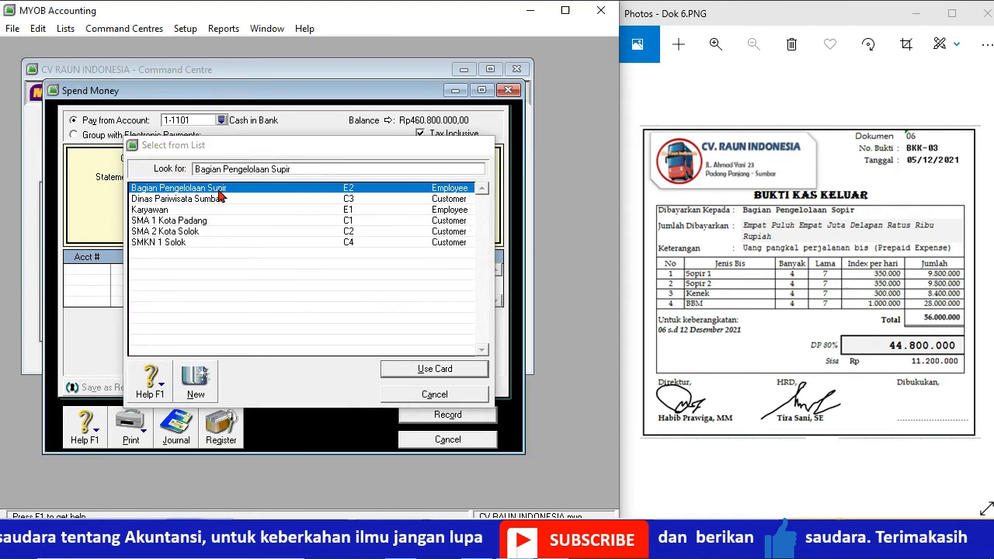
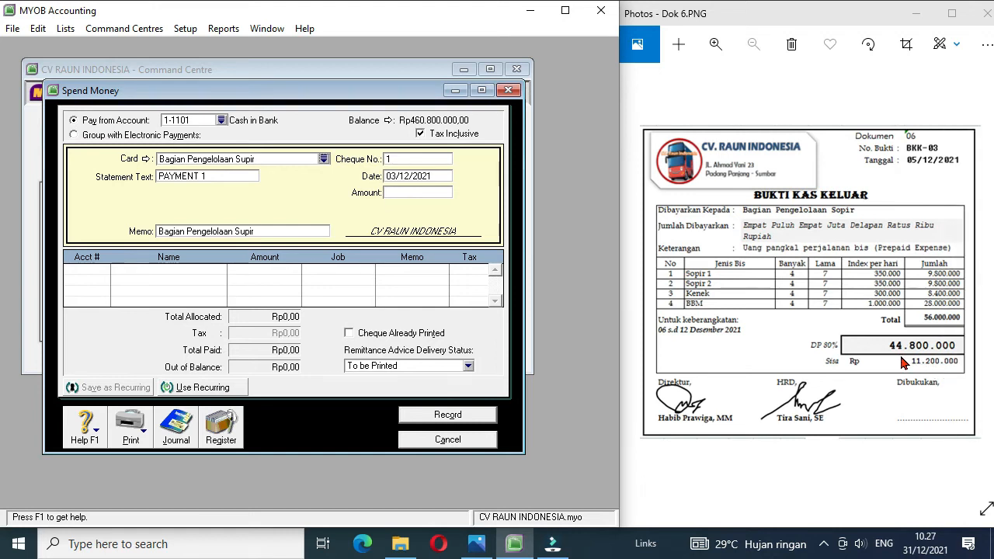
Step: Set the cheque number of the Bagian Pengelolaan Supir payment to BKK-03 and its date to 05/12/2021
click(413, 160)
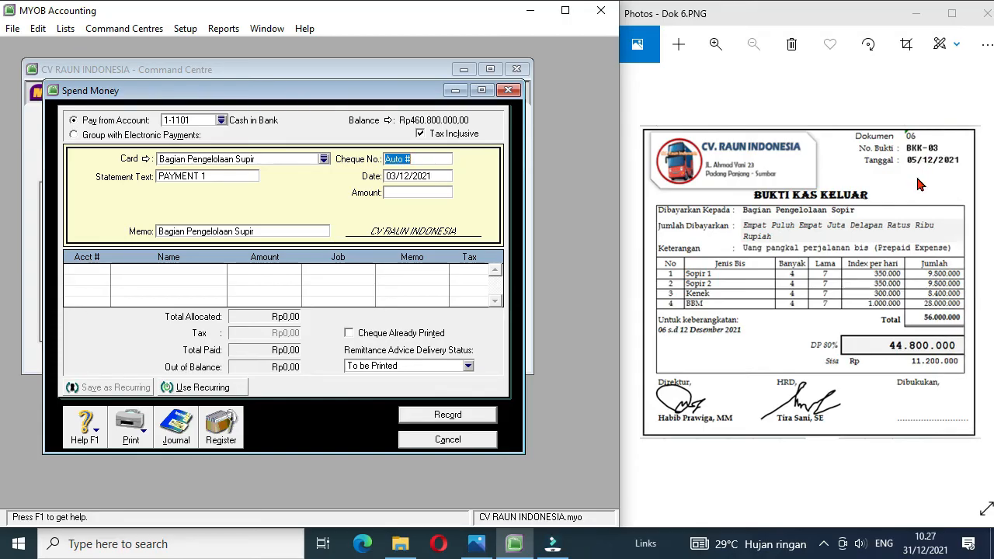
text(BKK-03)
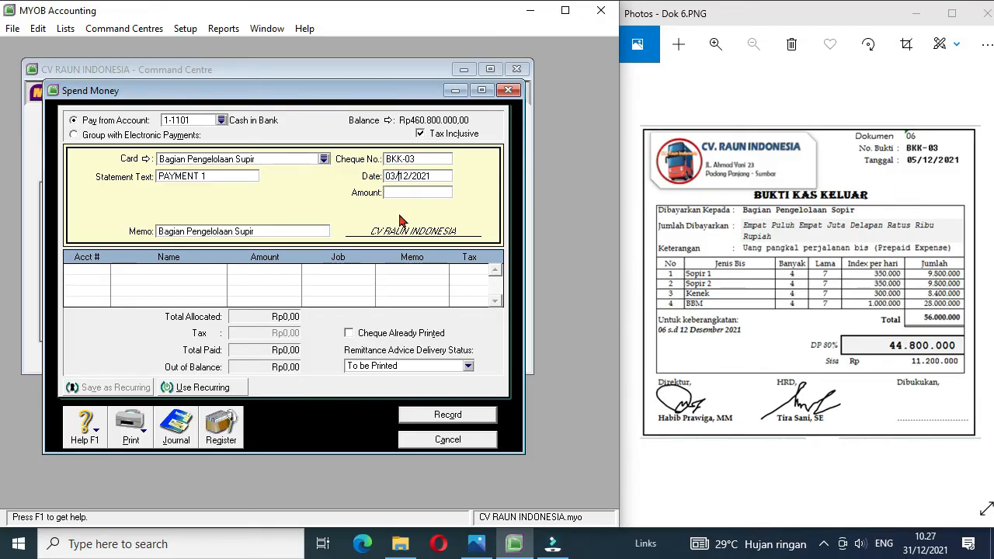
key(BackSpace)
key(BackSpace)
text(5/)
Step: Enter 44800000 as the amount of payment BKK-03
click(393, 195)
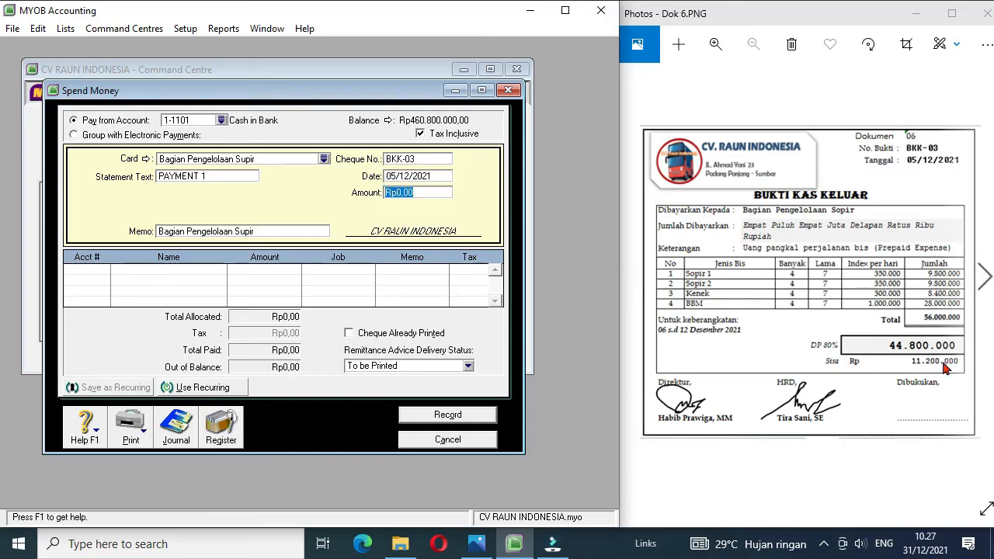
text(448)
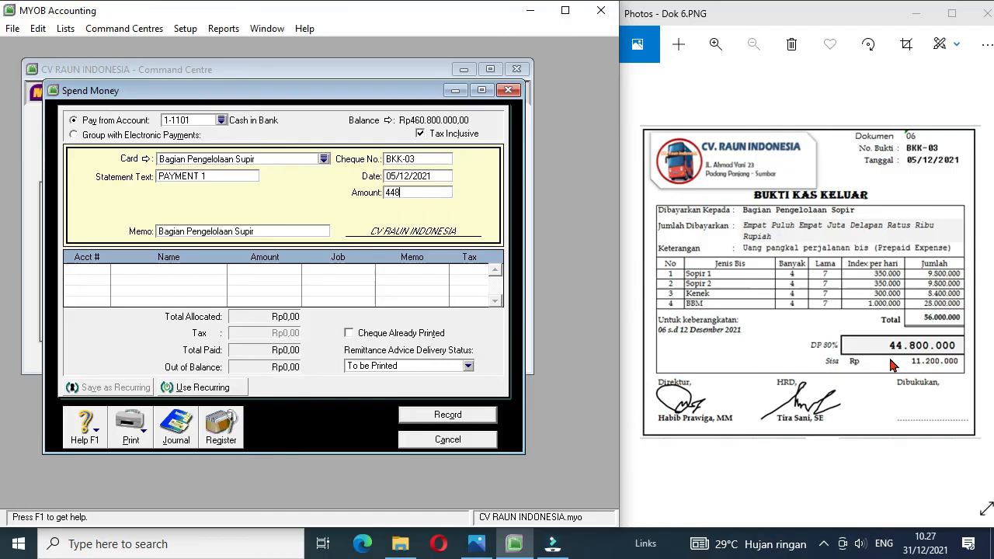
text(00000)
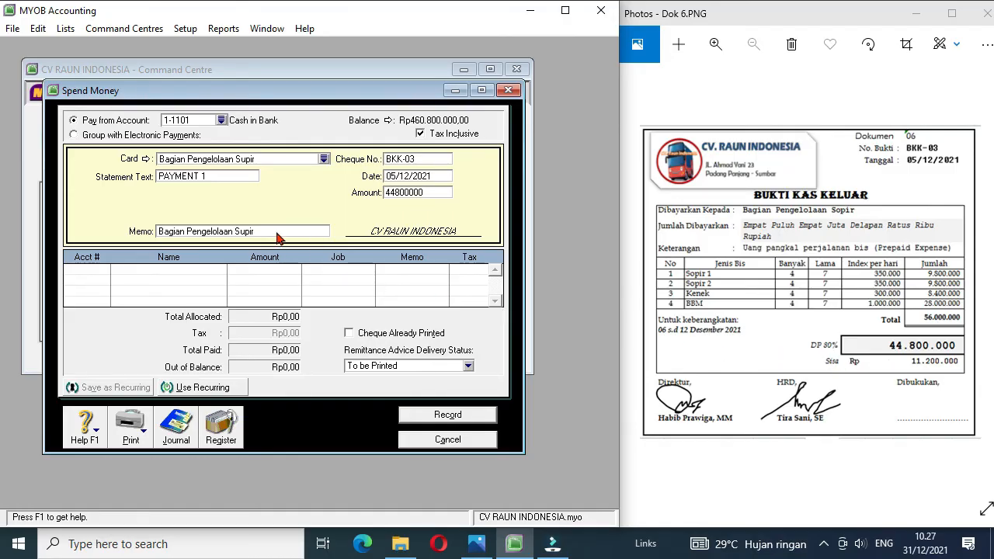
Step: Allocate the full amount of payment BKK-03 to 1-1202 Prepaid Expense and record it
click(101, 271)
click(102, 271)
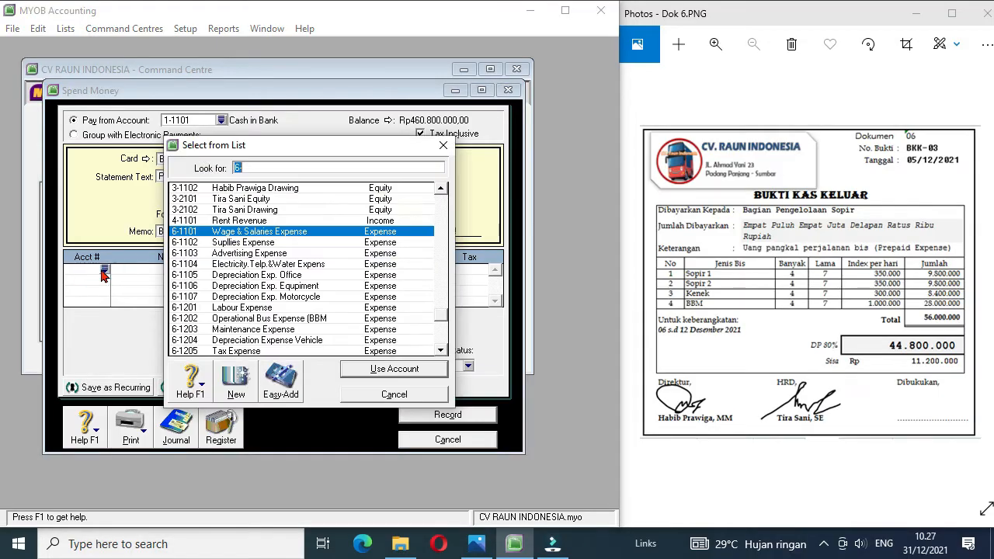
click(439, 209)
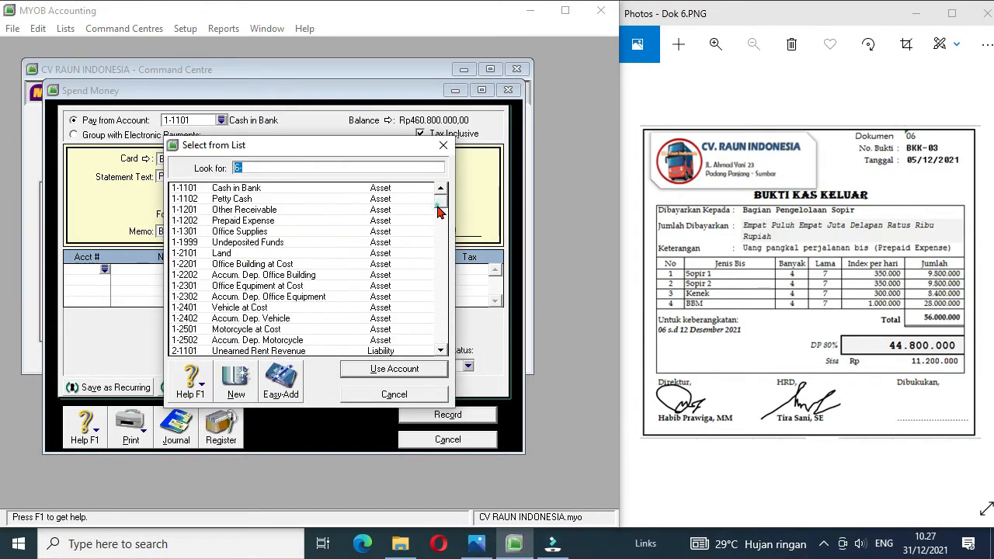
double_click(262, 221)
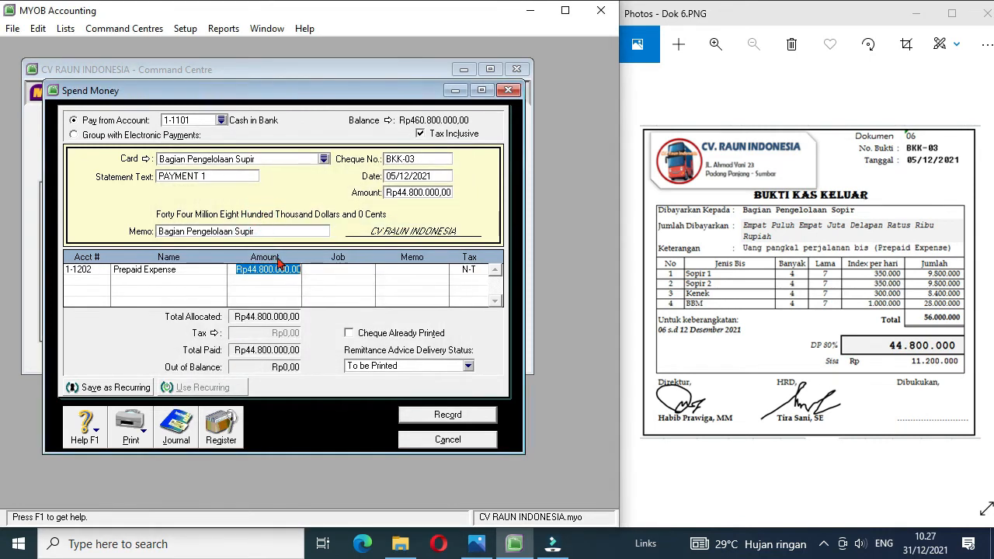
click(420, 418)
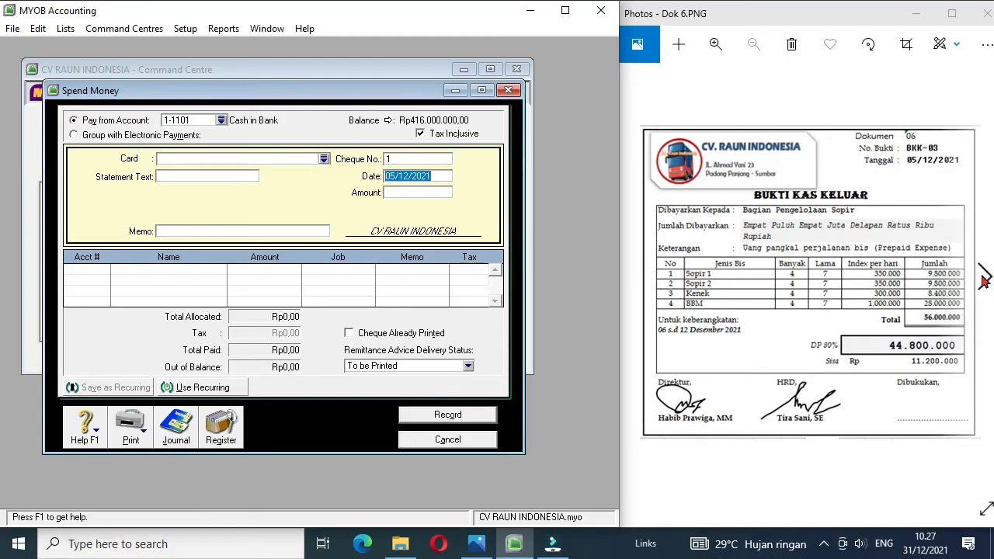
Step: Bring up document Dok 7 and start a new card of type Supplier for the next payment
click(983, 278)
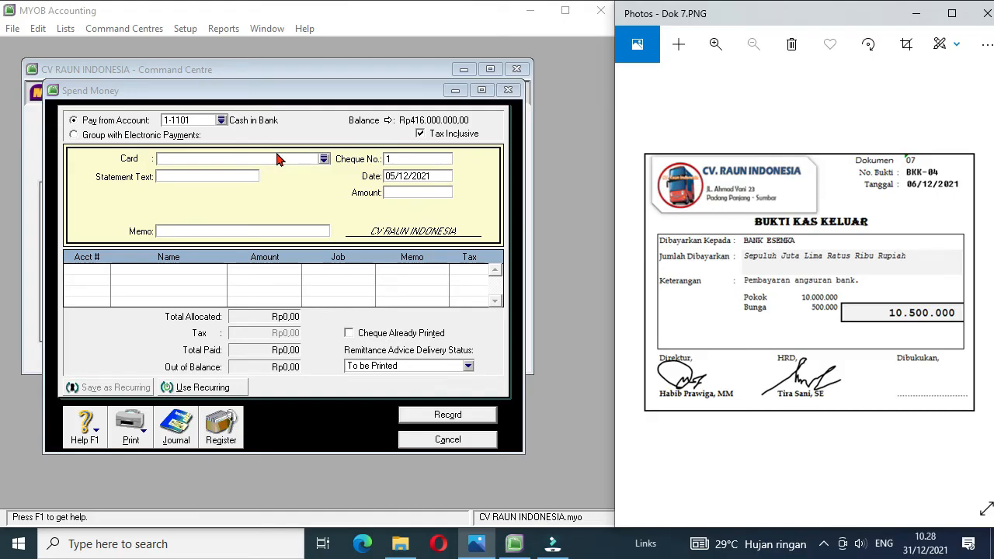
click(326, 163)
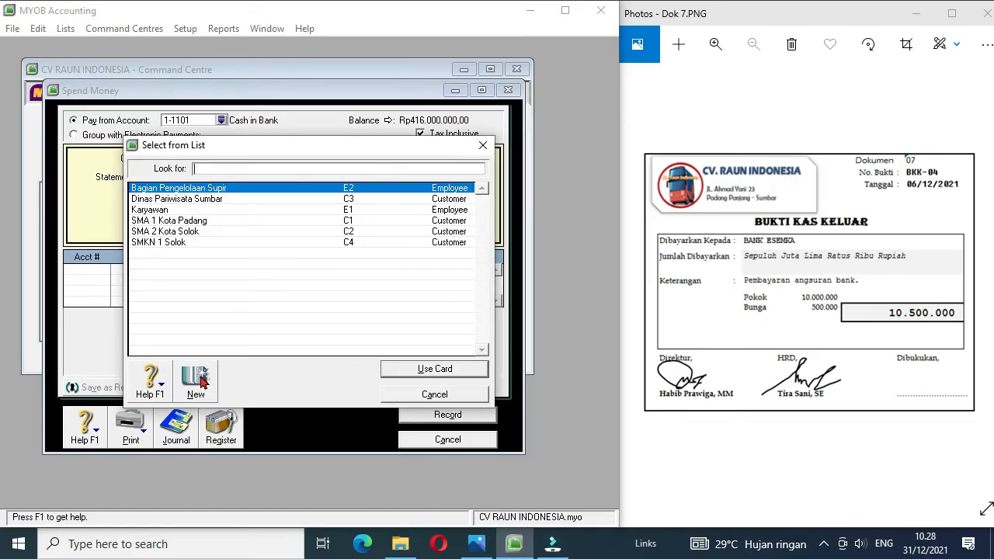
click(198, 378)
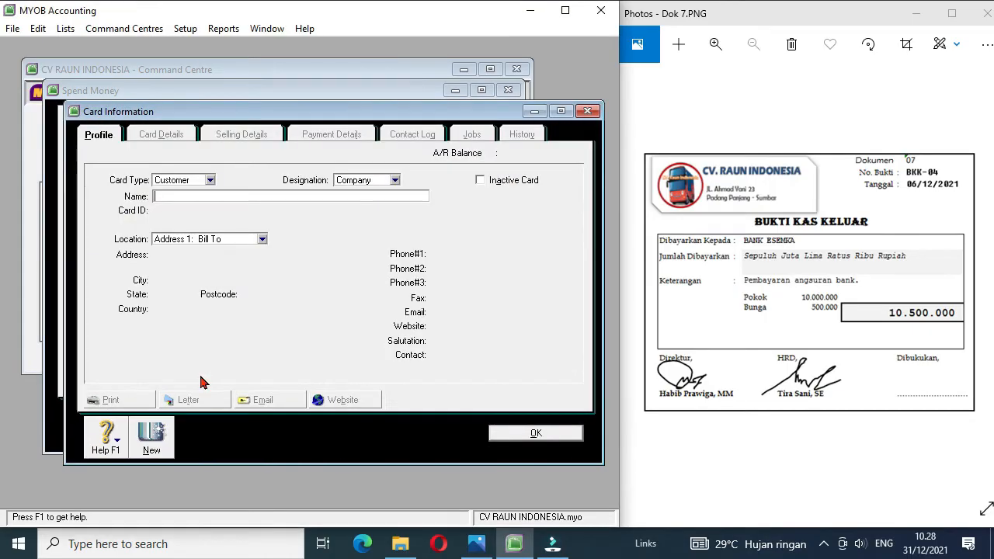
click(209, 180)
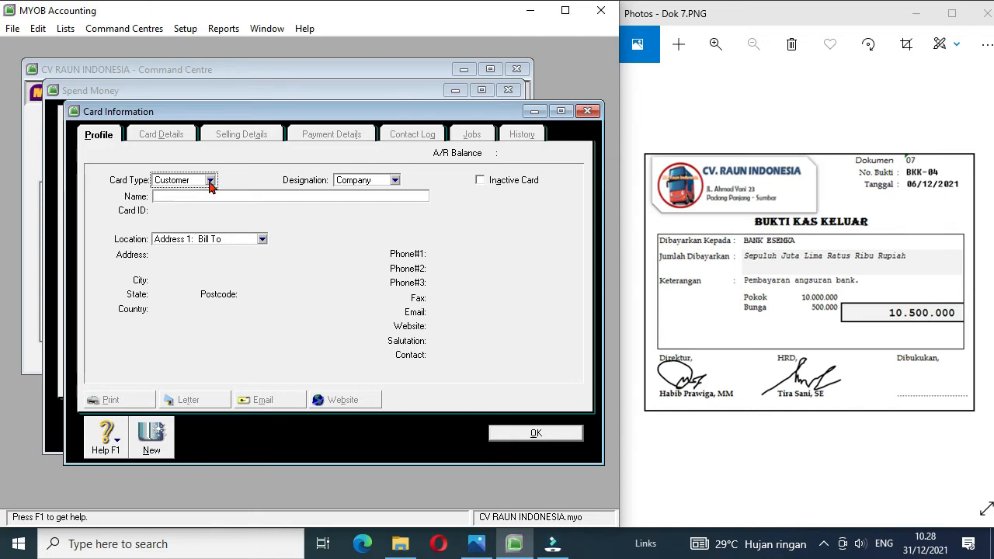
click(186, 205)
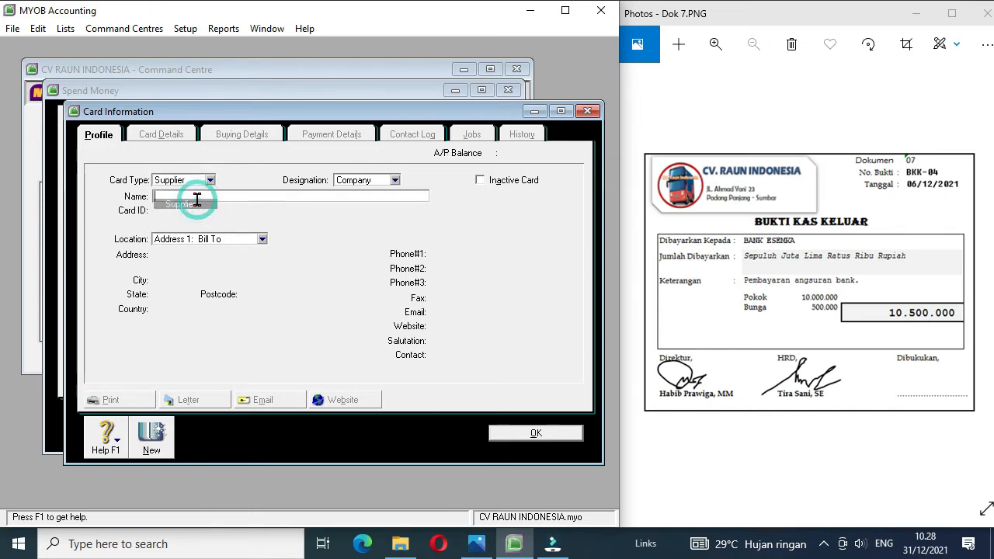
Step: Name the supplier card Bank ESEMKA, give it the card ID S1 and save it
click(178, 196)
text(BNK )
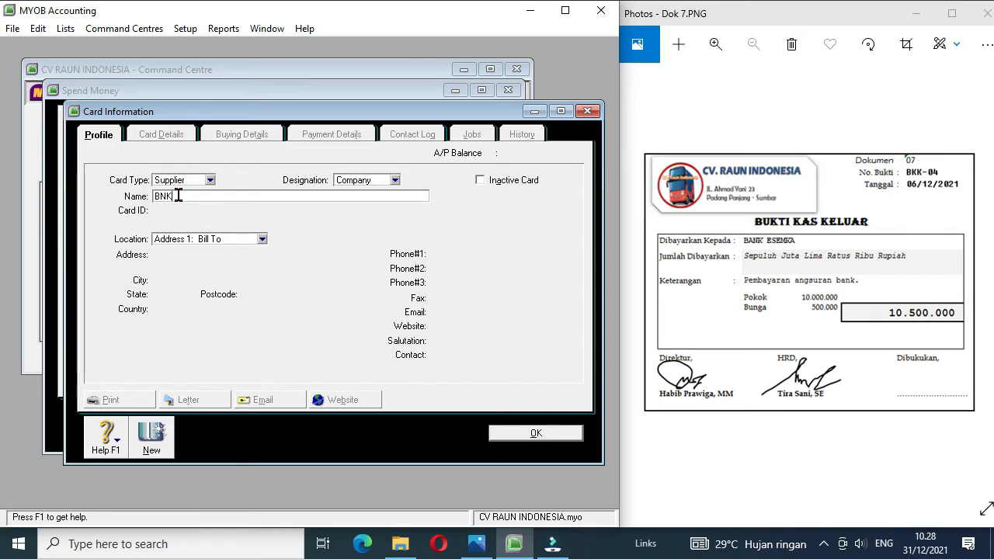
text(ESEMKA)
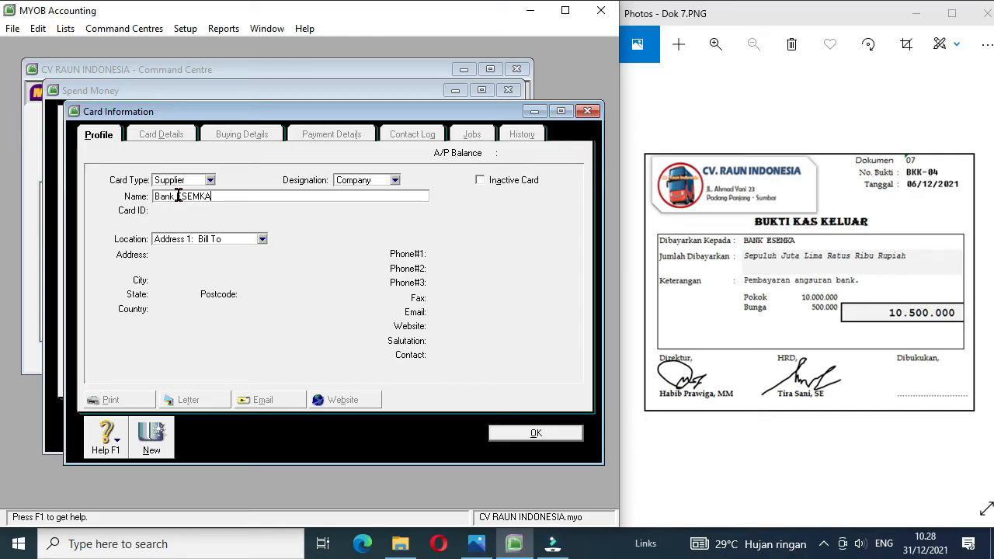
key(Tab)
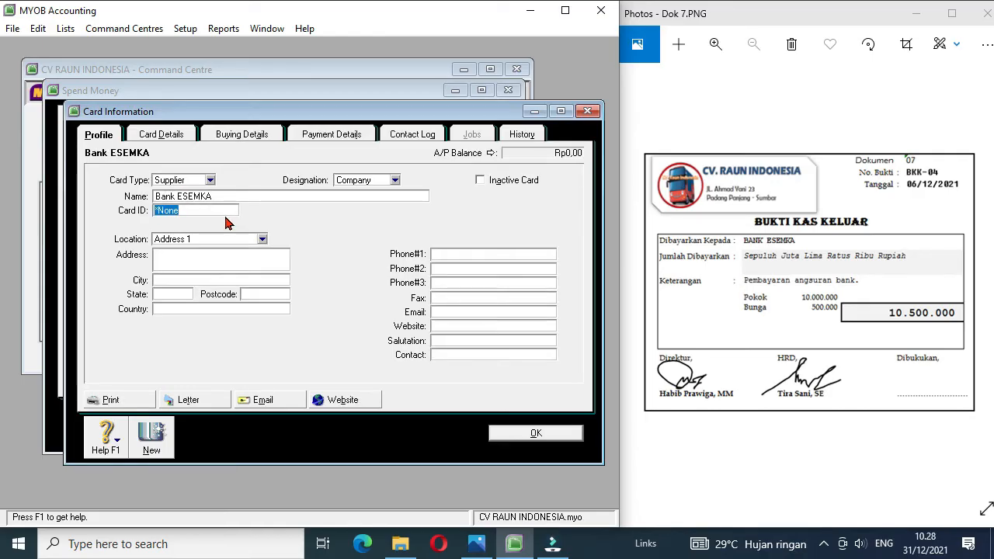
text(S1)
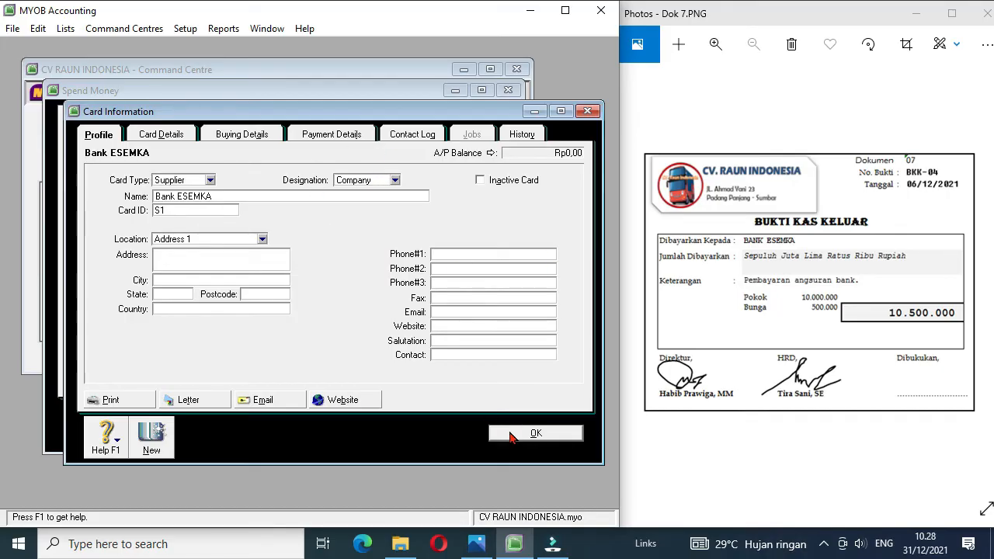
click(511, 437)
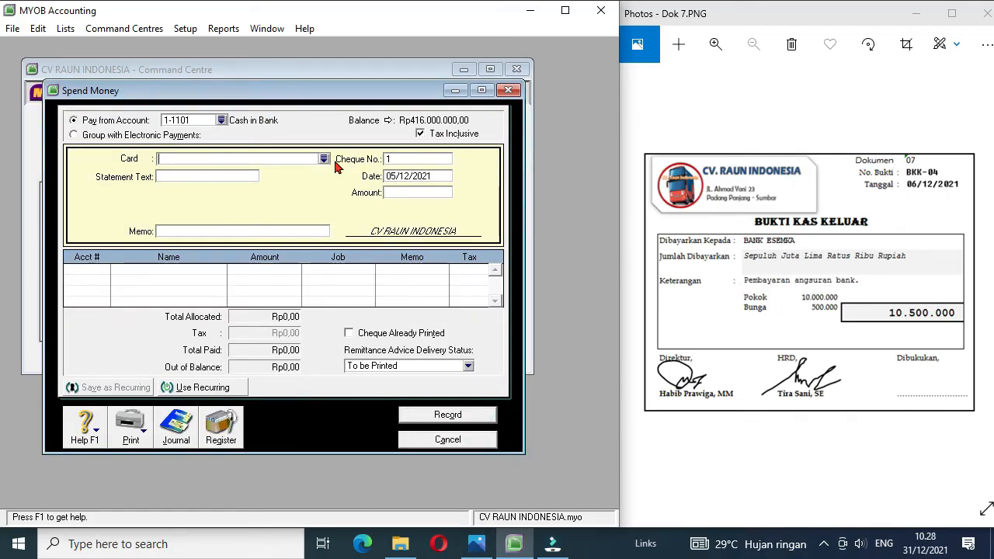
Step: Choose Bank ESEMKA as the card for the payment and set its cheque number to BKK-04
click(323, 158)
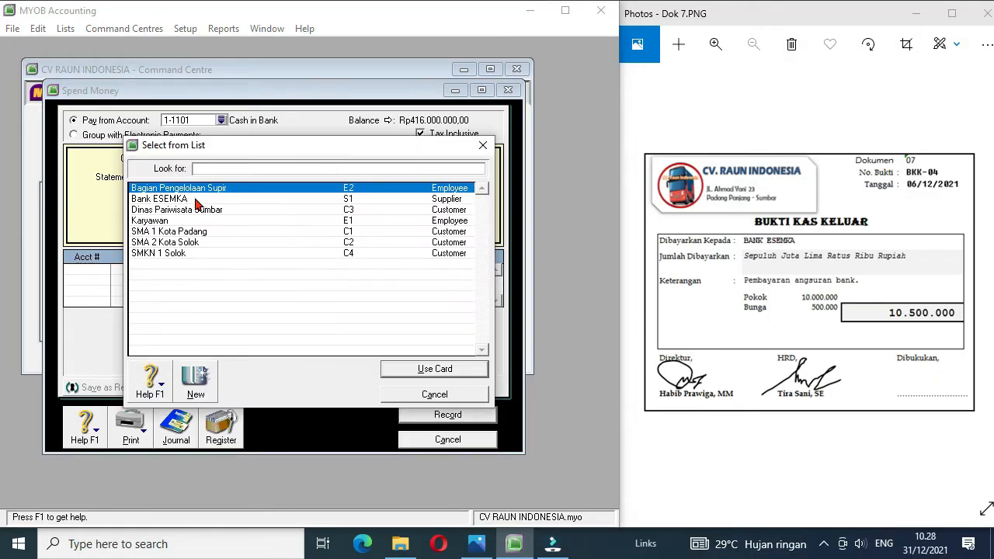
double_click(196, 203)
click(407, 160)
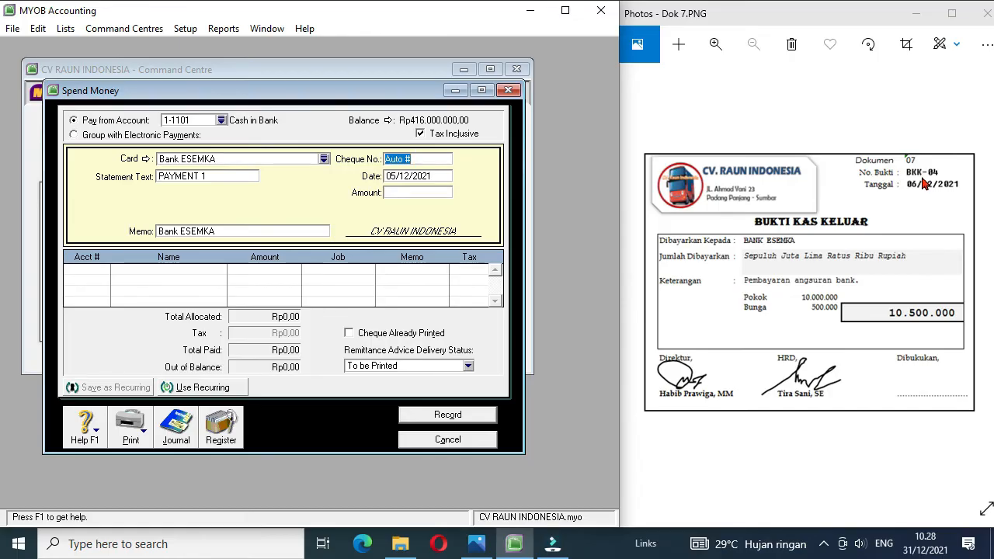
text(BKK-04)
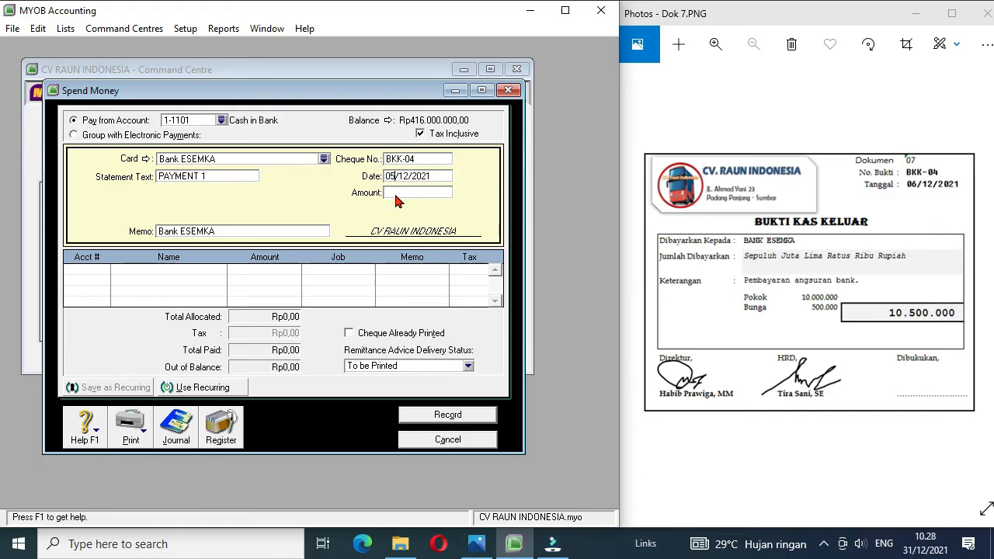
Step: Set the date of payment BKK-04 to 06/12/2021 and its amount to 10500000
key(BackSpace)
text(6)
key(Tab)
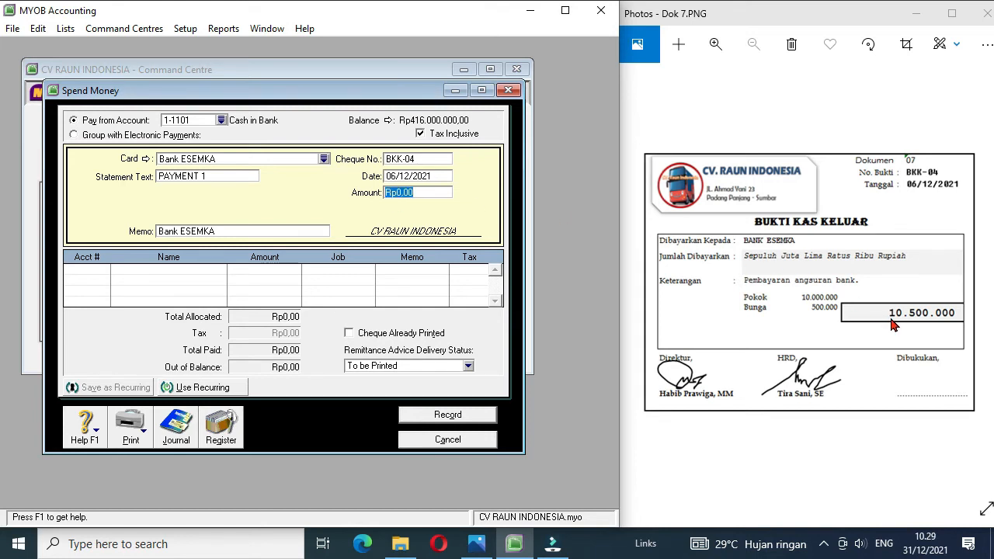
text(10500000)
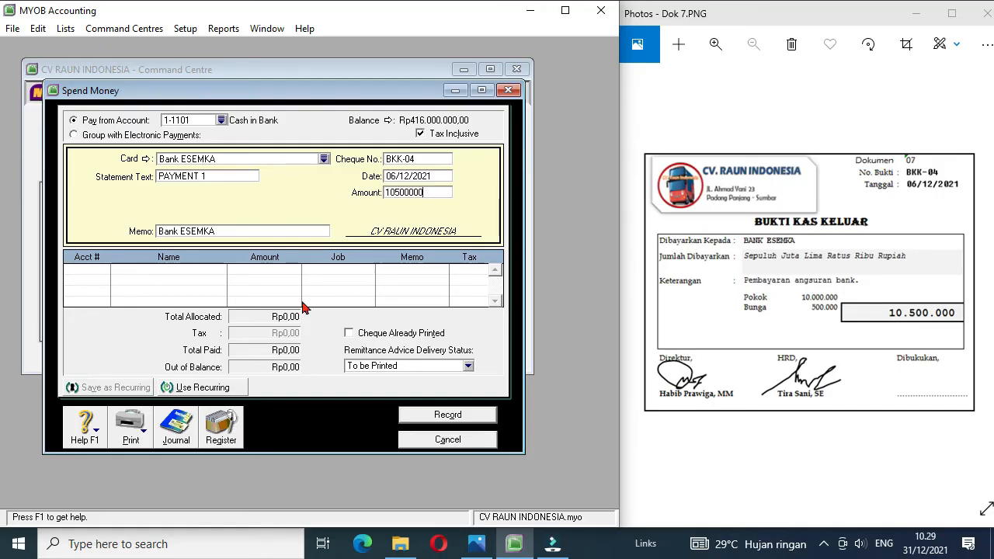
Step: Allocate 10000000 of payment BKK-04 to account 2-2101 Bank Loans
click(105, 272)
click(105, 271)
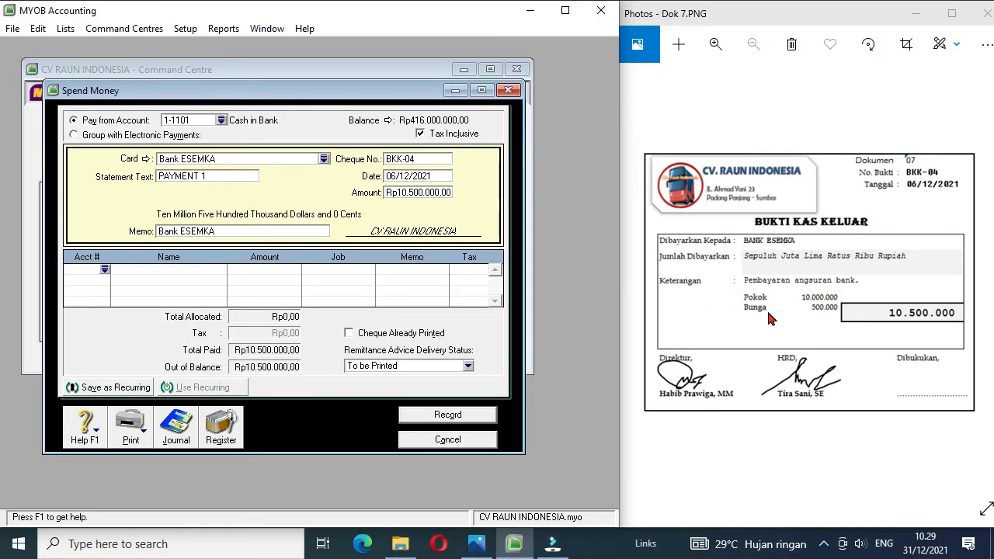
click(105, 270)
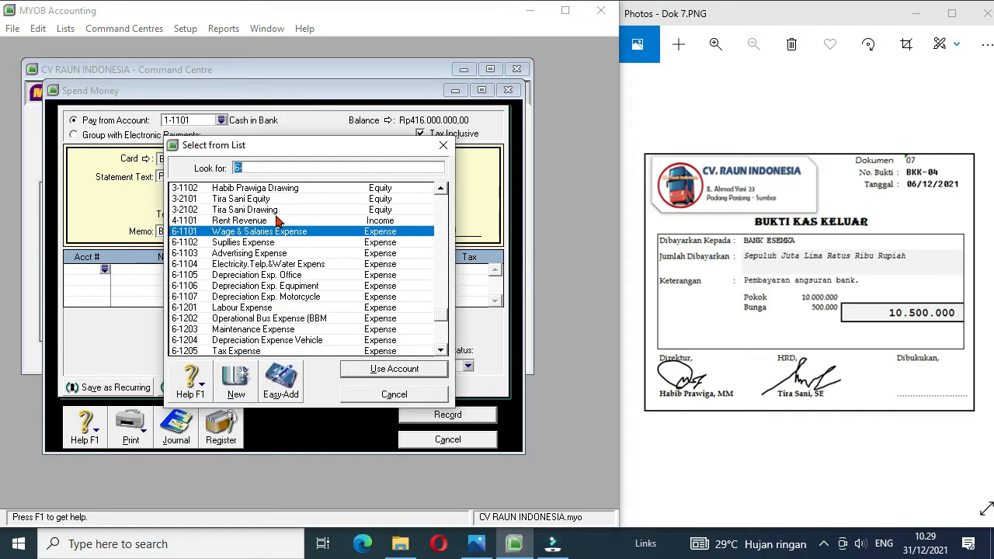
click(442, 188)
click(441, 189)
click(441, 189)
click(441, 189)
click(442, 191)
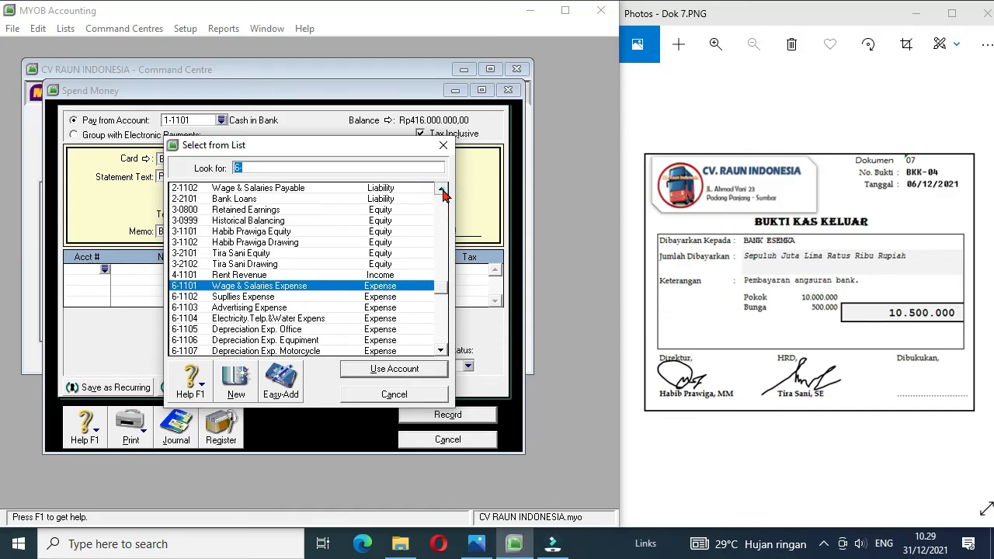
double_click(247, 201)
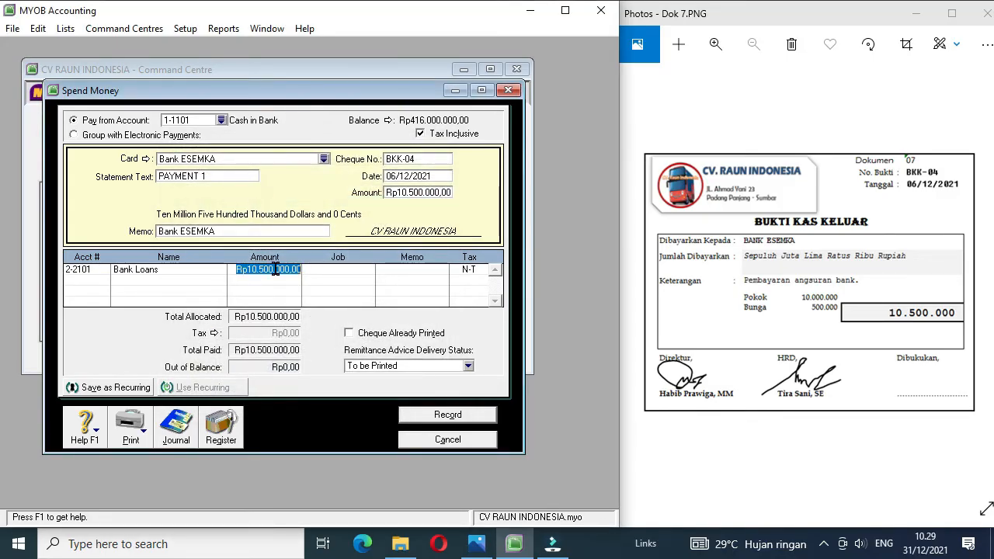
text(100)
Step: Allocate the remaining 500000 of payment BKK-04 to 9-1102 Interest Expense and record the payment
double_click(100, 277)
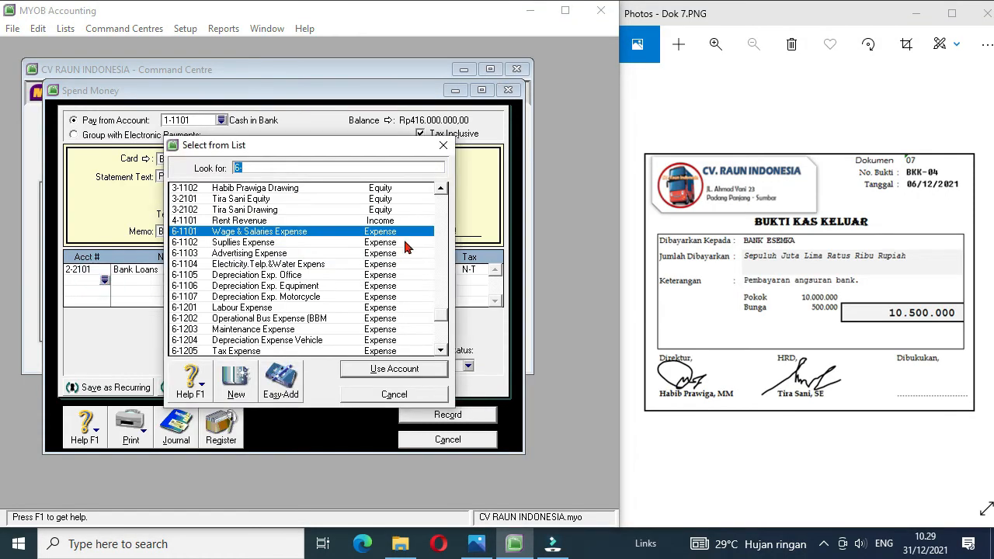
click(442, 347)
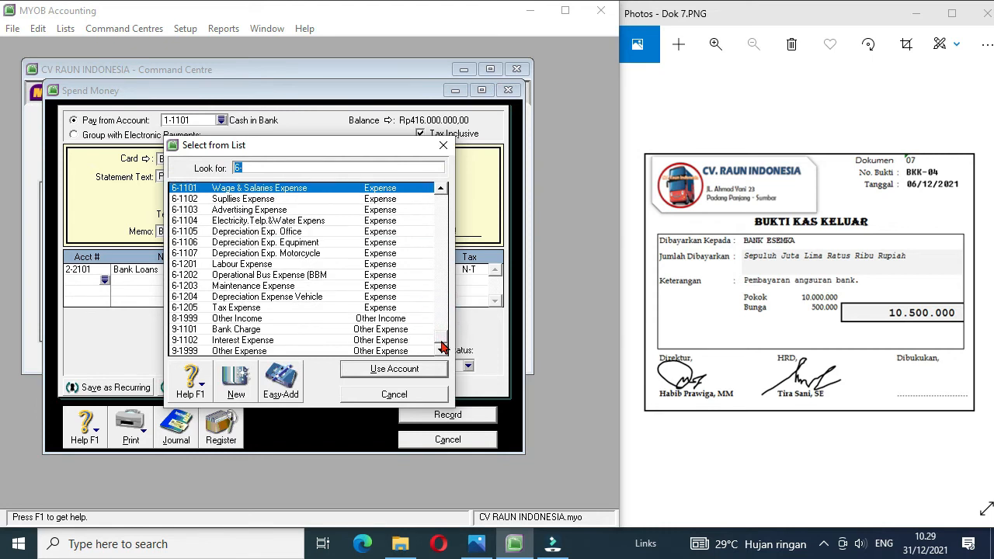
double_click(247, 343)
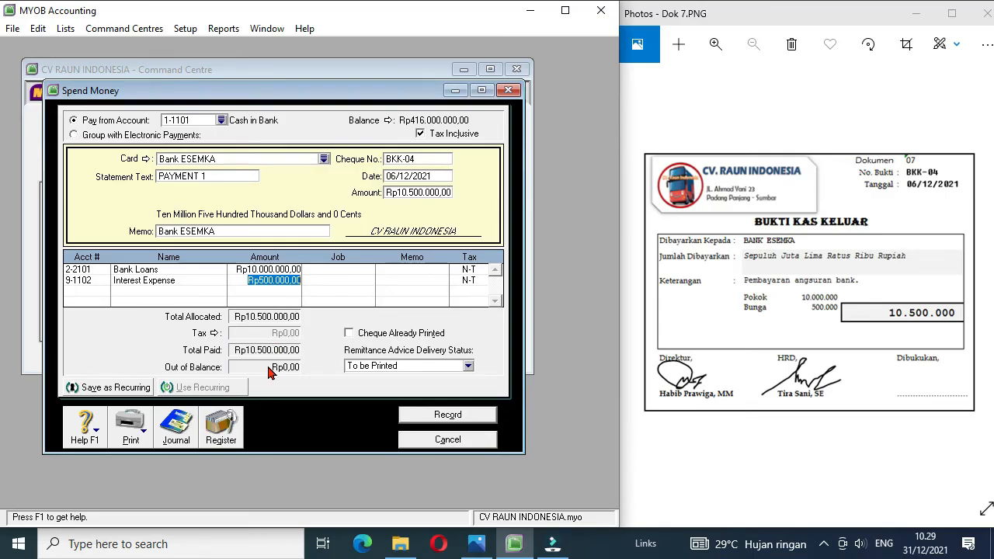
click(432, 417)
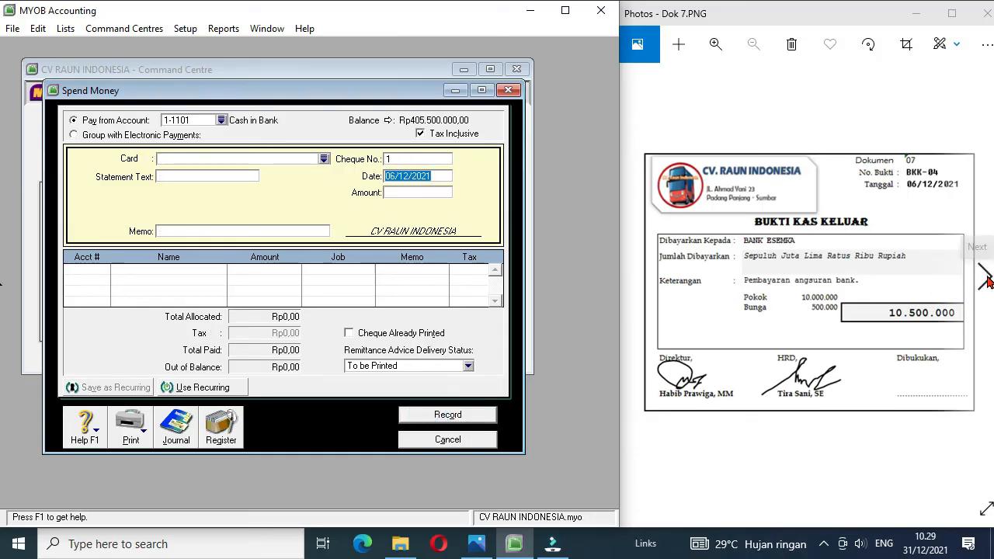
Step: Bring up document Dok 8, leave Spend Money and start a new Receive Money entry
click(984, 281)
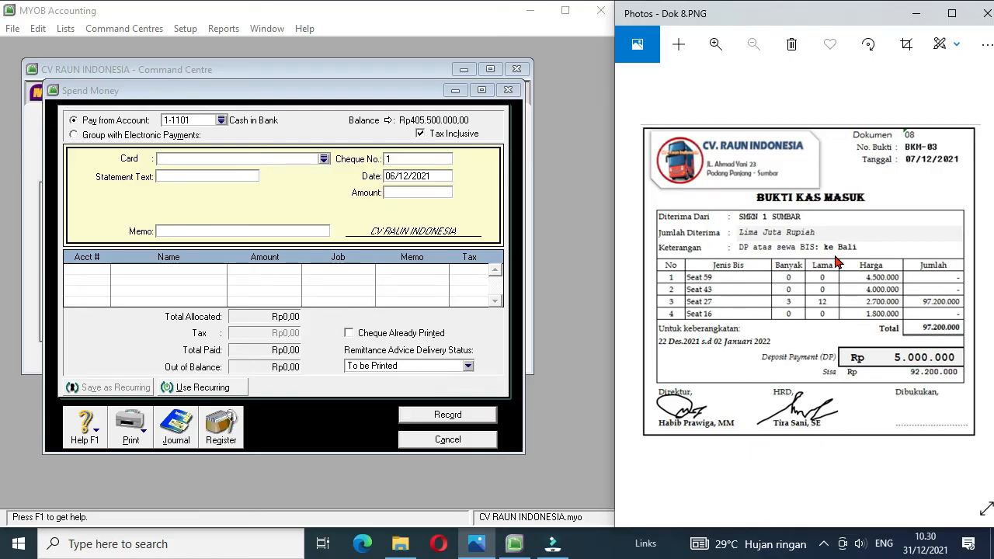
click(464, 441)
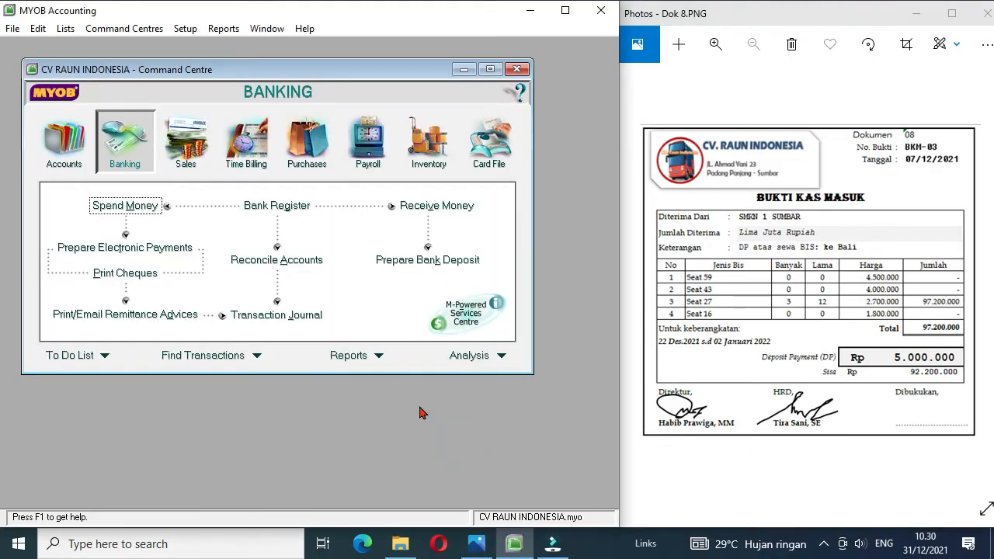
click(413, 205)
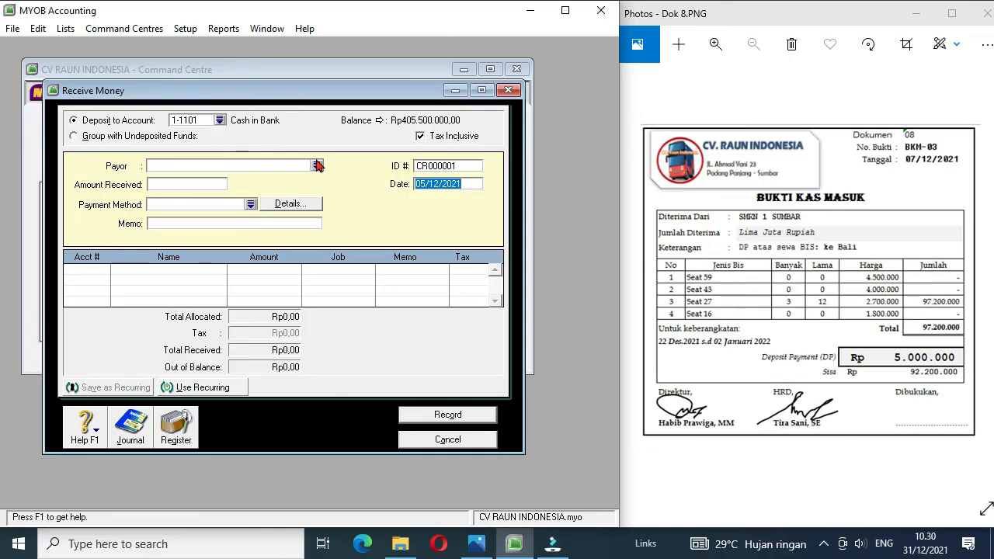
Step: Create a new supplier card named SMKN 1 Sumbar with card ID C5 from the payor list
click(317, 166)
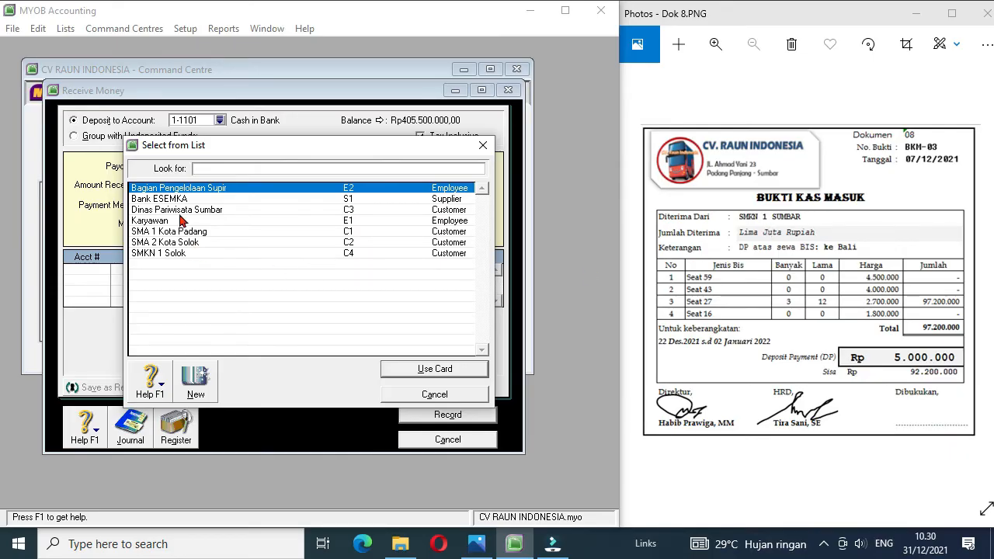
click(199, 381)
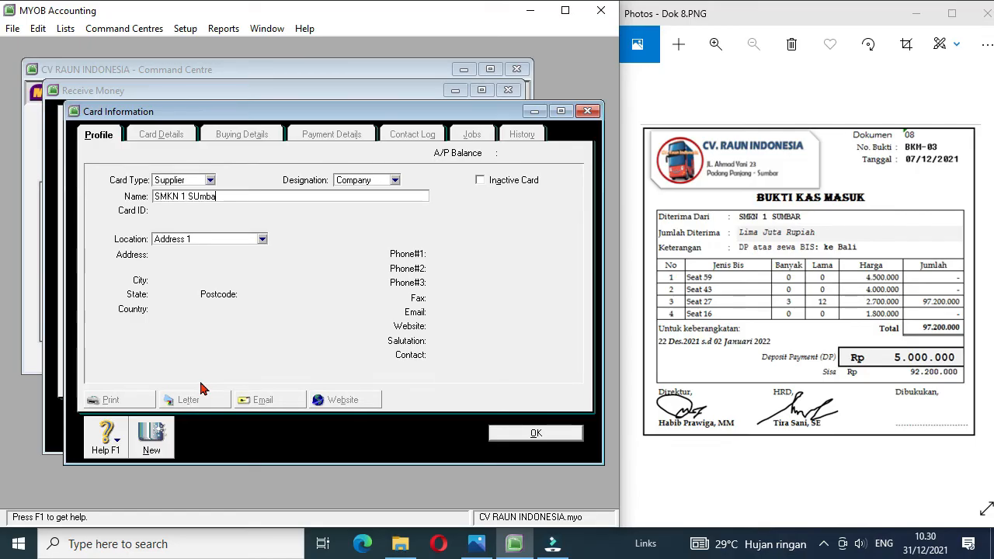
key(BackSpace)
text(ar)
key(Tab)
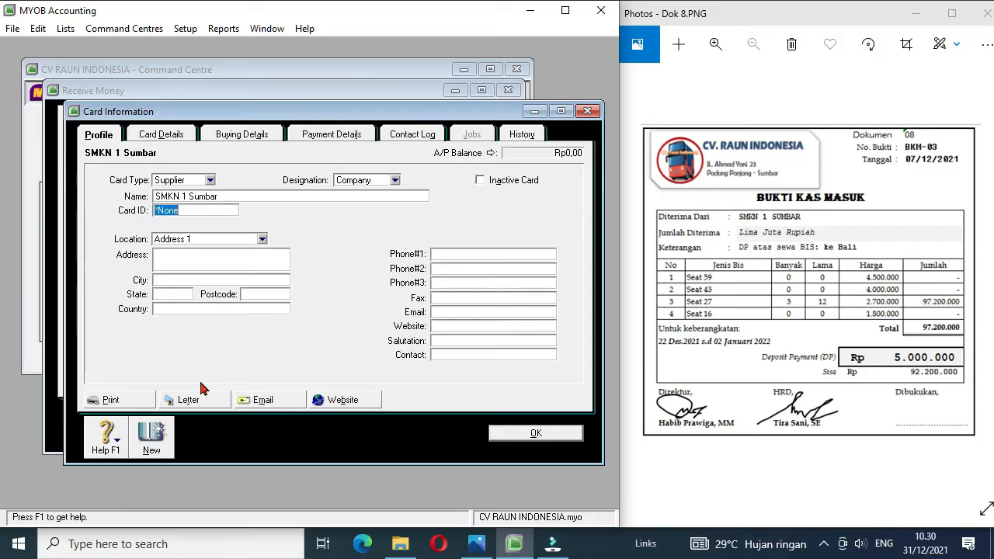
text(C5)
click(537, 434)
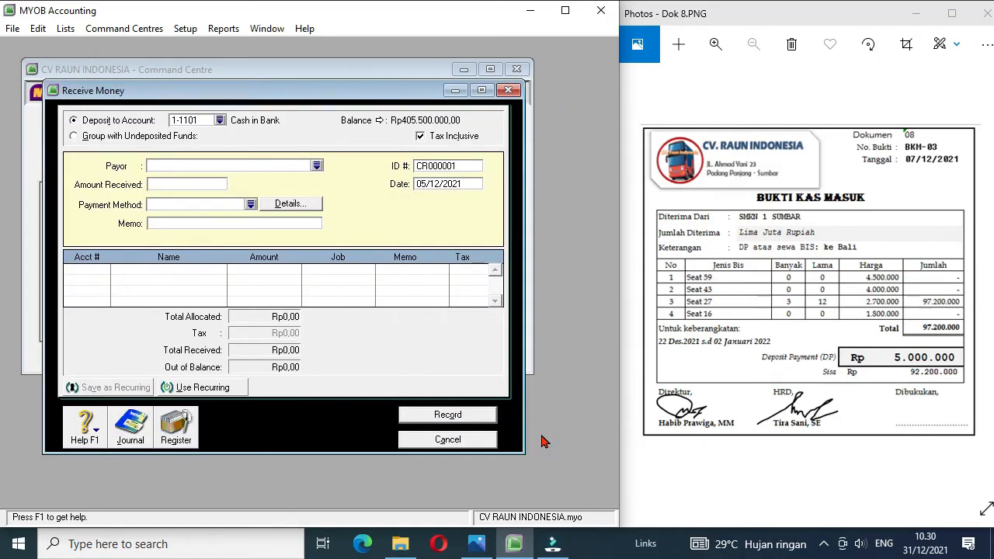
Step: Choose SMKN 1 Sumbar as the payor of the receipt and set the amount received to 5000000
click(316, 167)
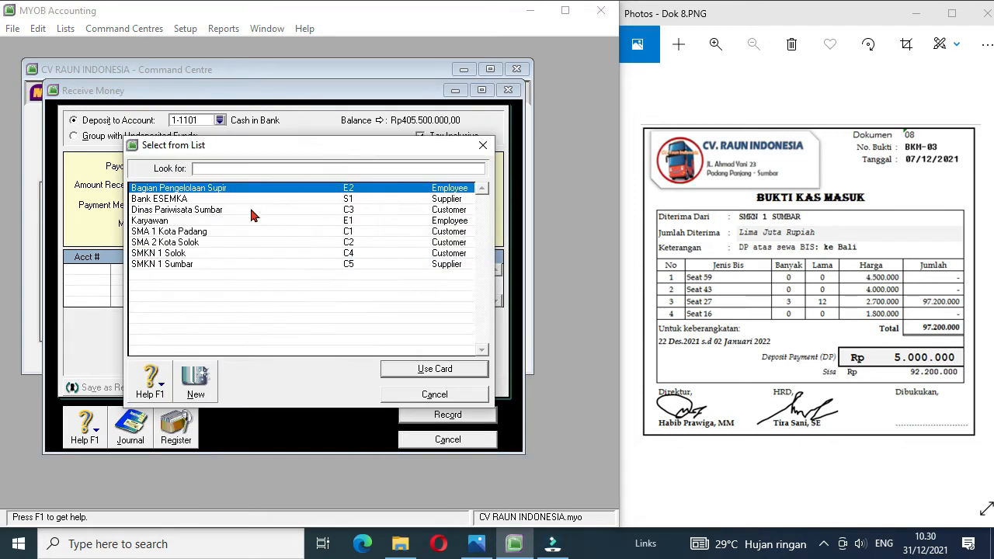
double_click(189, 265)
click(173, 186)
text(5000000)
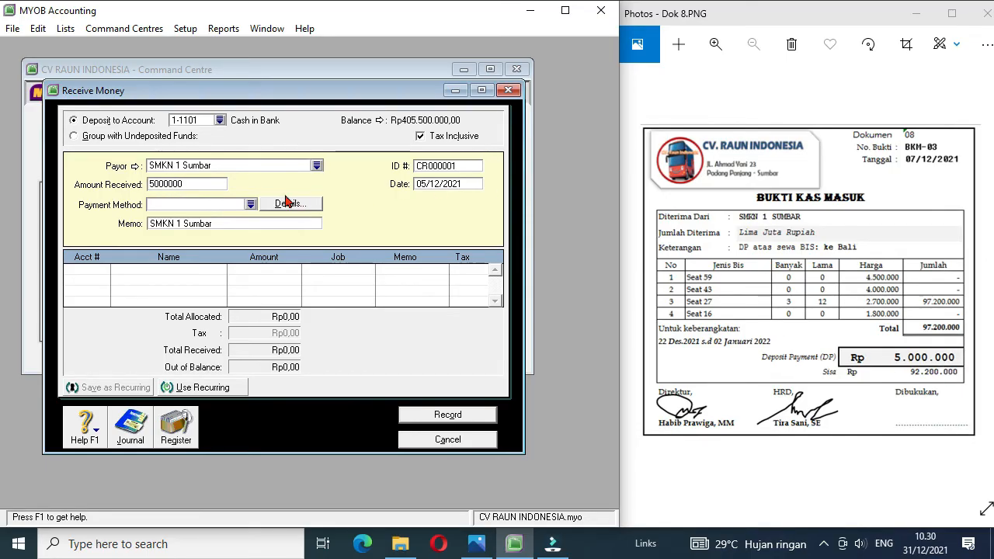
Step: Set the ID of the SMKN 1 Sumbar receipt to BKM-03 and its date to 07/12/2021
click(461, 167)
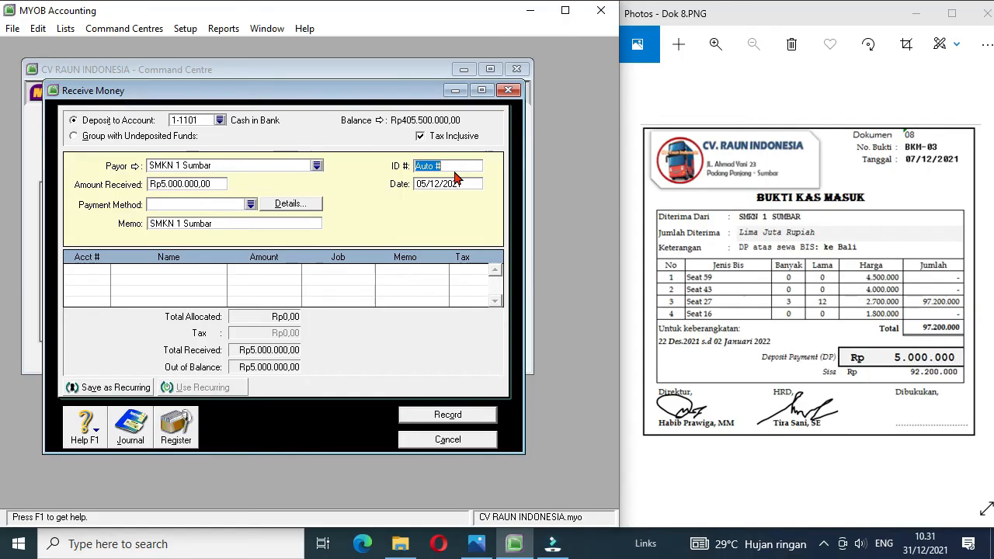
text(BKM-03)
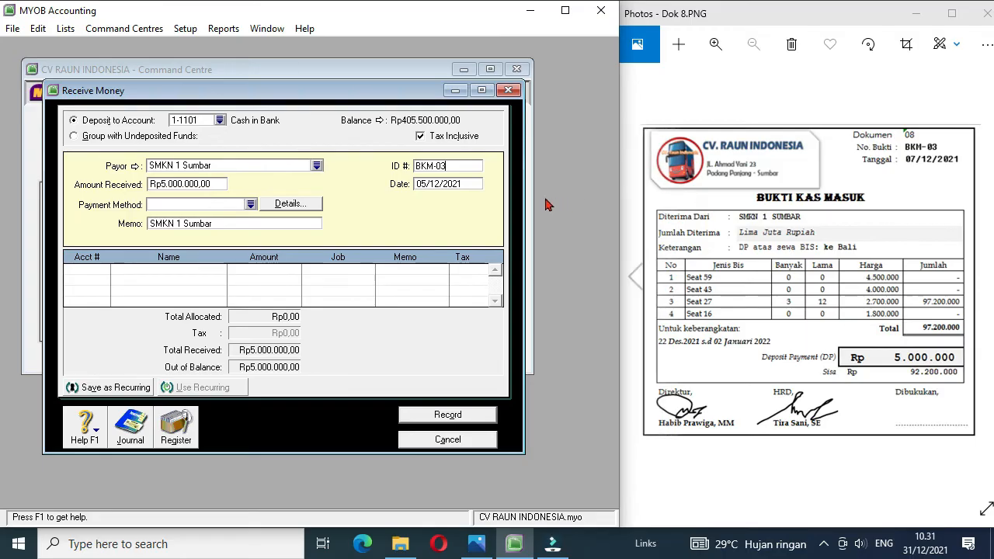
click(421, 184)
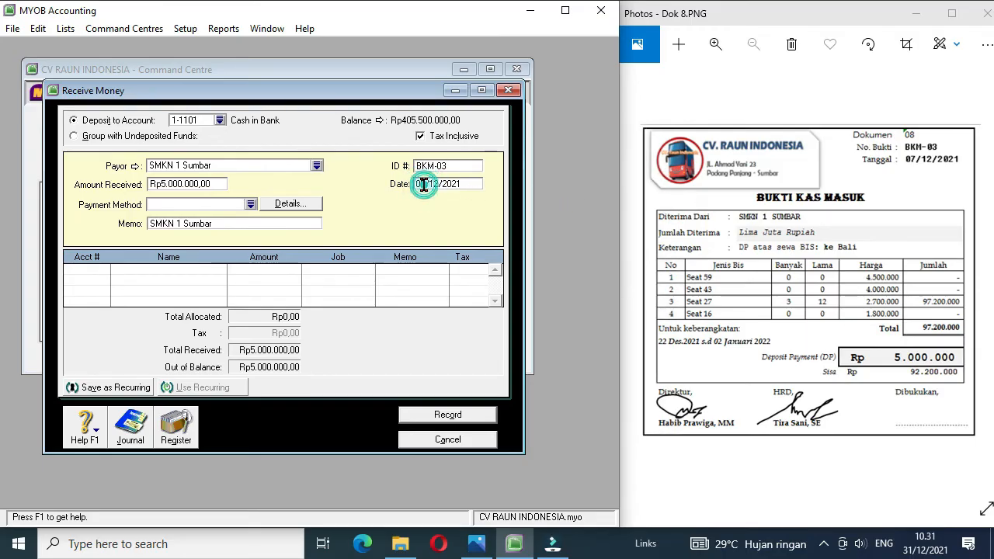
key(BackSpace)
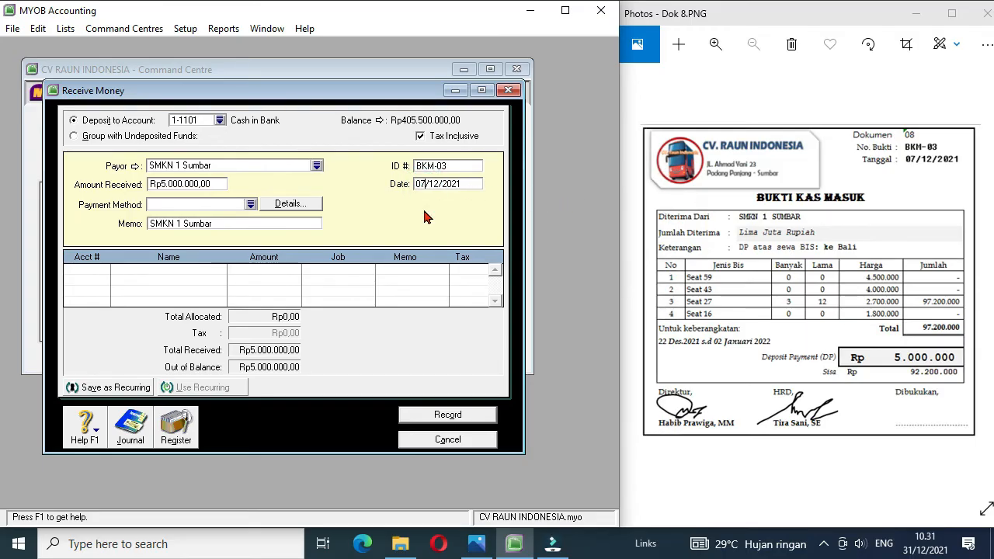
Step: Allocate the full amount of receipt BKM-03 to account 2-1101 Unearned Rent Revenue and record the receipt
click(105, 272)
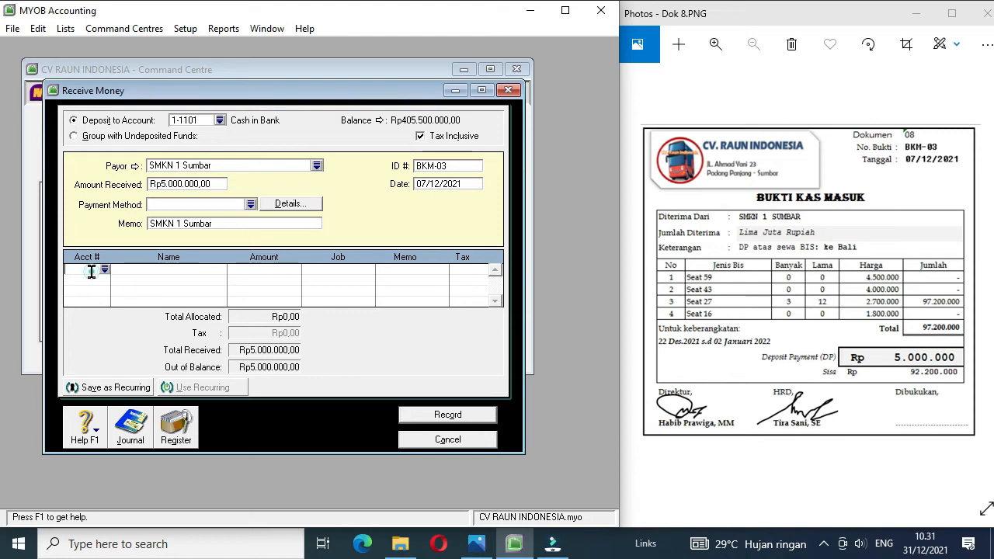
click(105, 272)
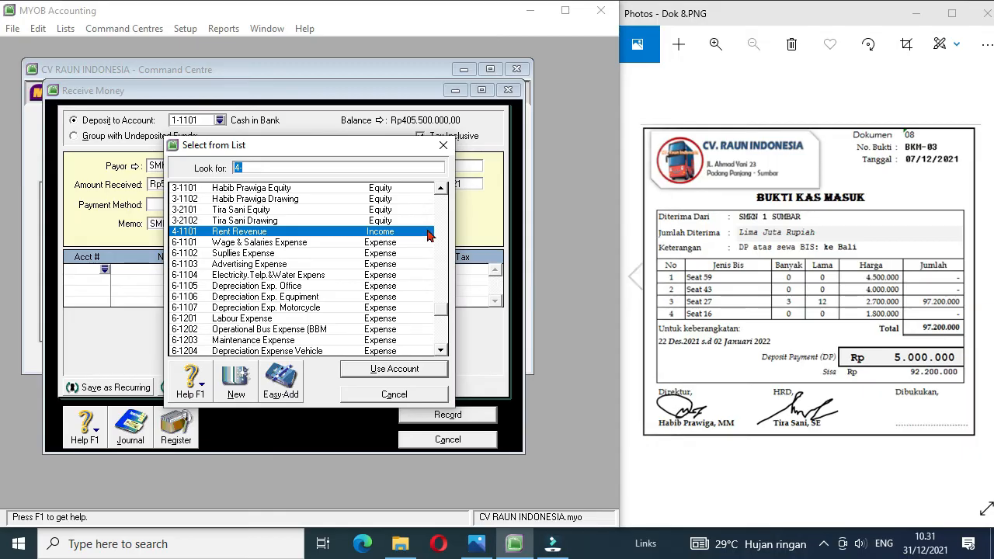
click(442, 190)
click(442, 190)
click(442, 190)
click(441, 191)
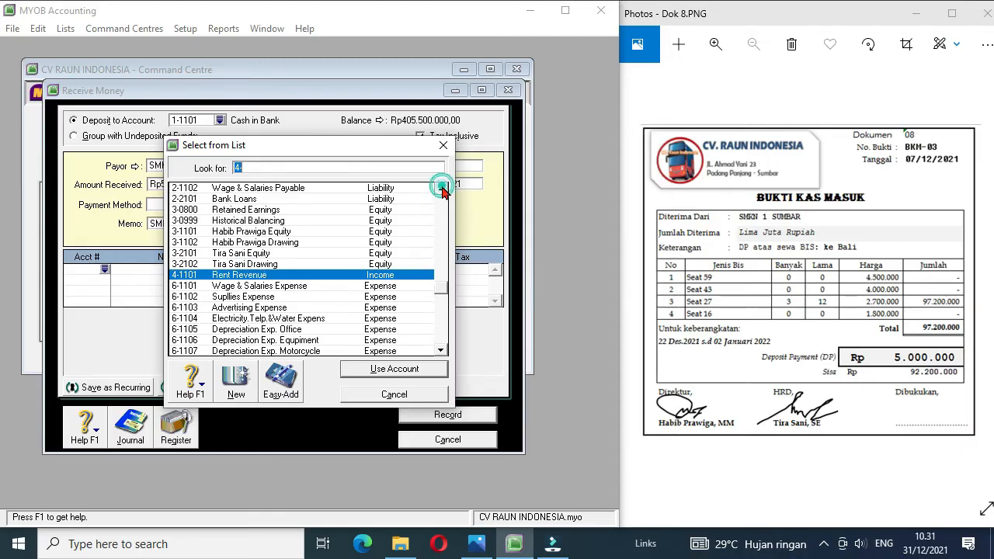
click(442, 191)
click(442, 190)
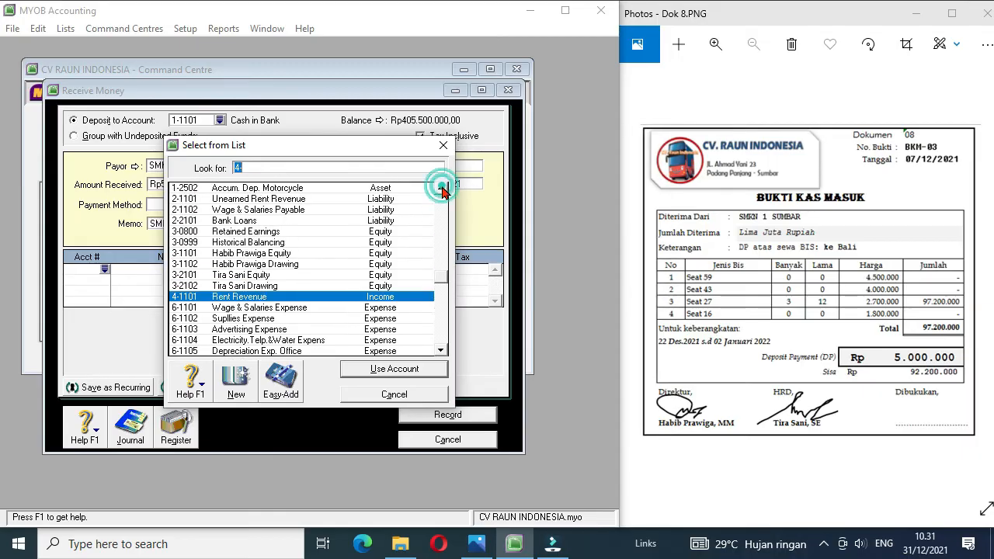
double_click(294, 198)
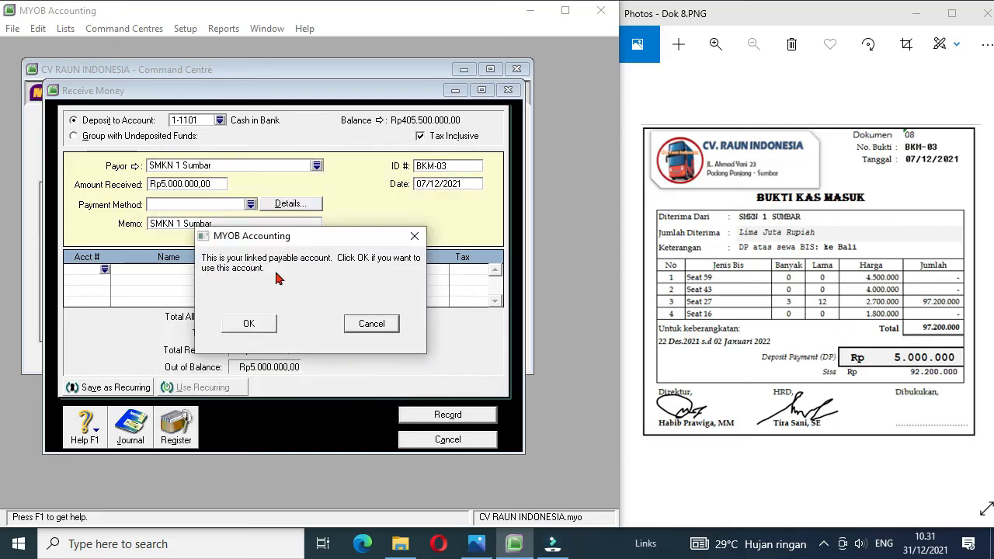
click(249, 324)
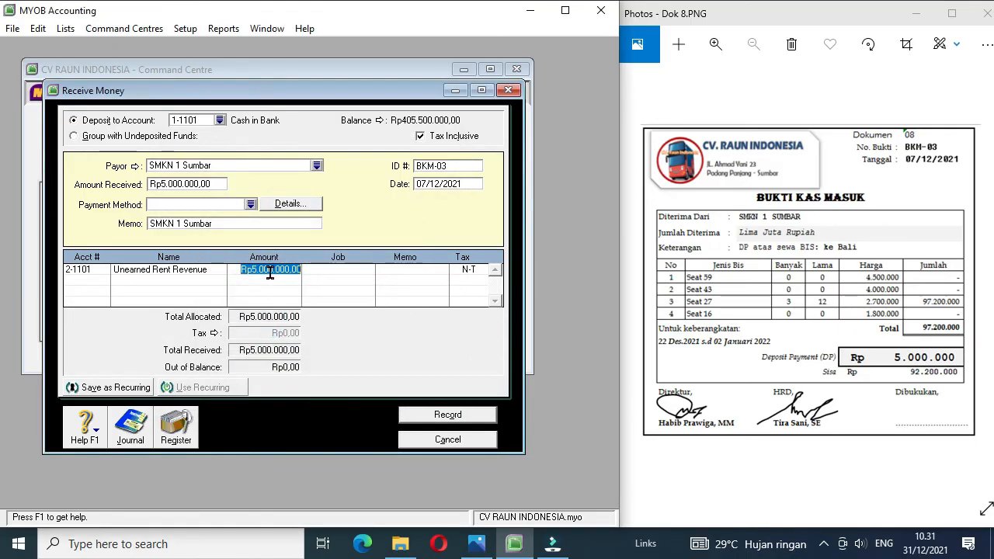
click(448, 415)
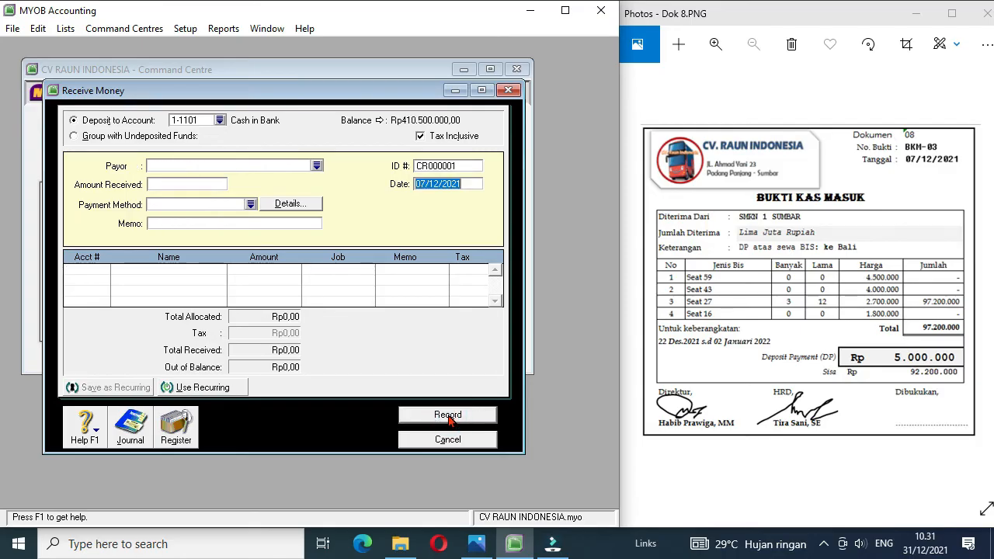
click(982, 278)
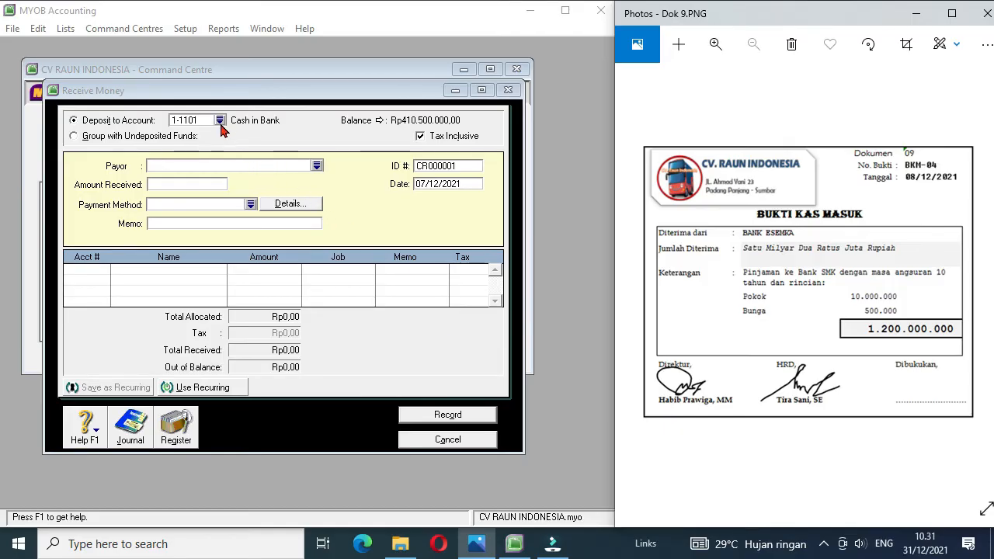
click(316, 166)
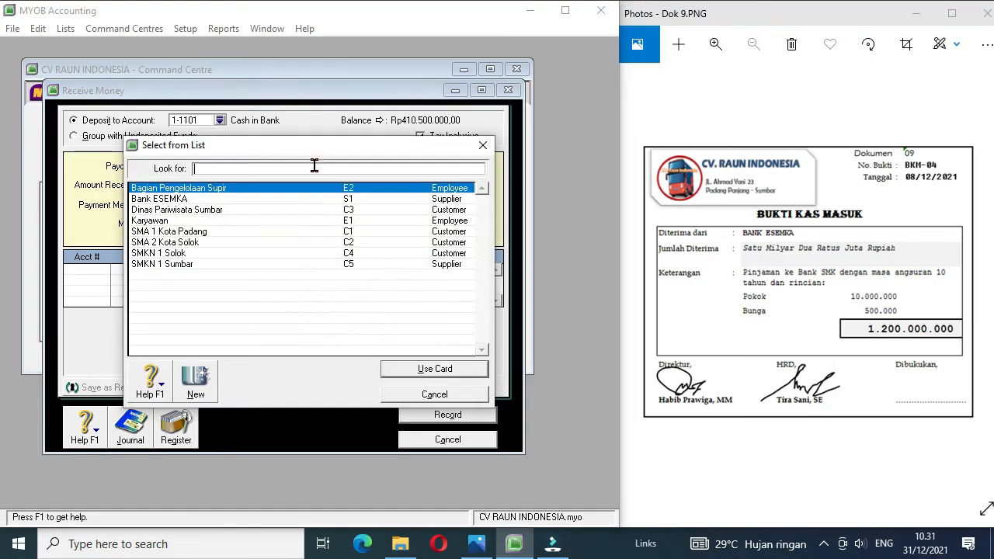
double_click(185, 201)
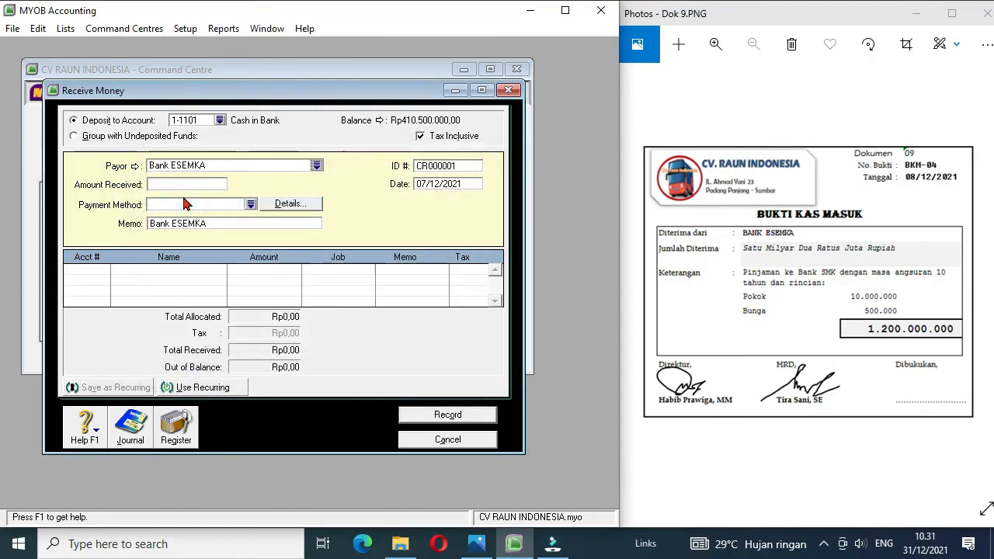
text(1200000000)
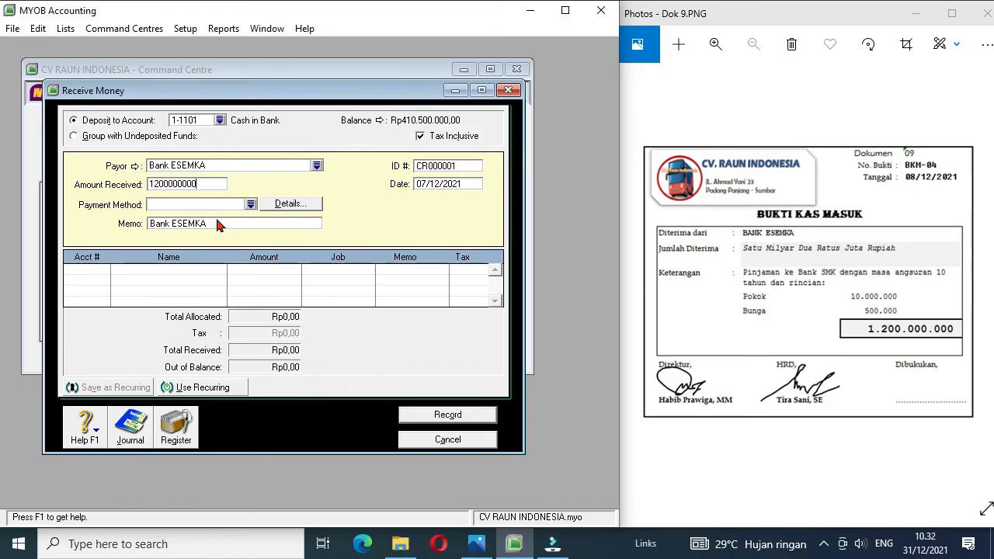
Step: Set the ID of the Bank ESEMKA receipt to BKM-04 and its date to 08/12/2021
click(454, 168)
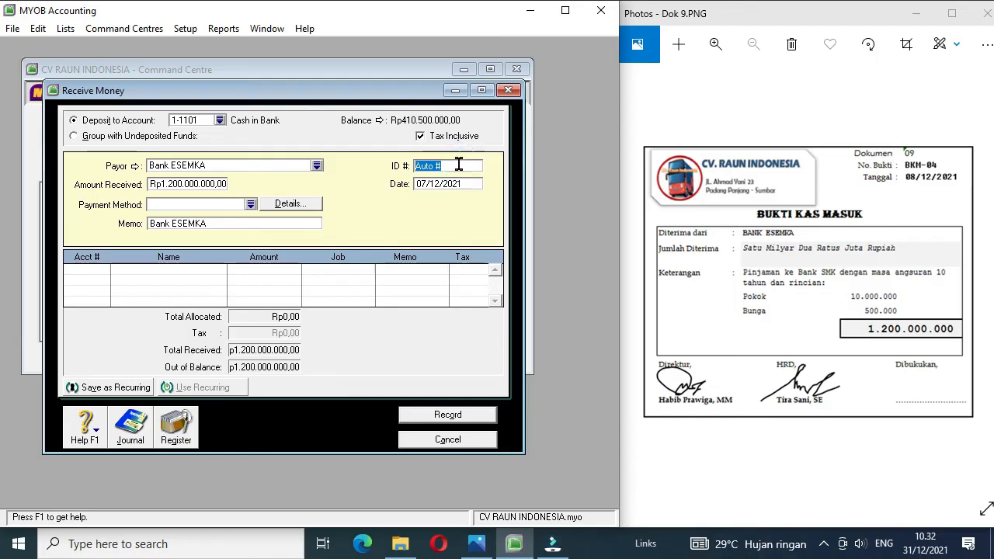
text(BKM-04)
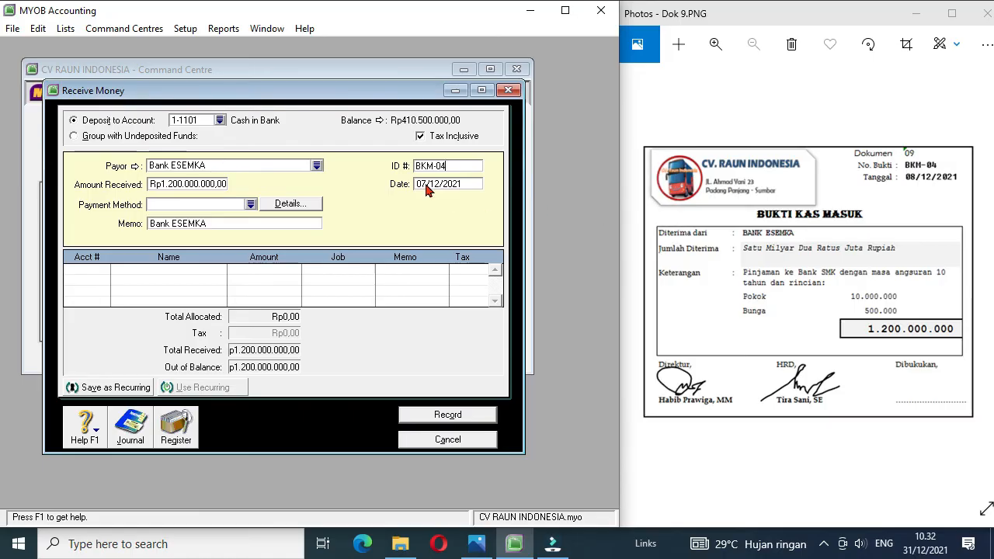
key(BackSpace)
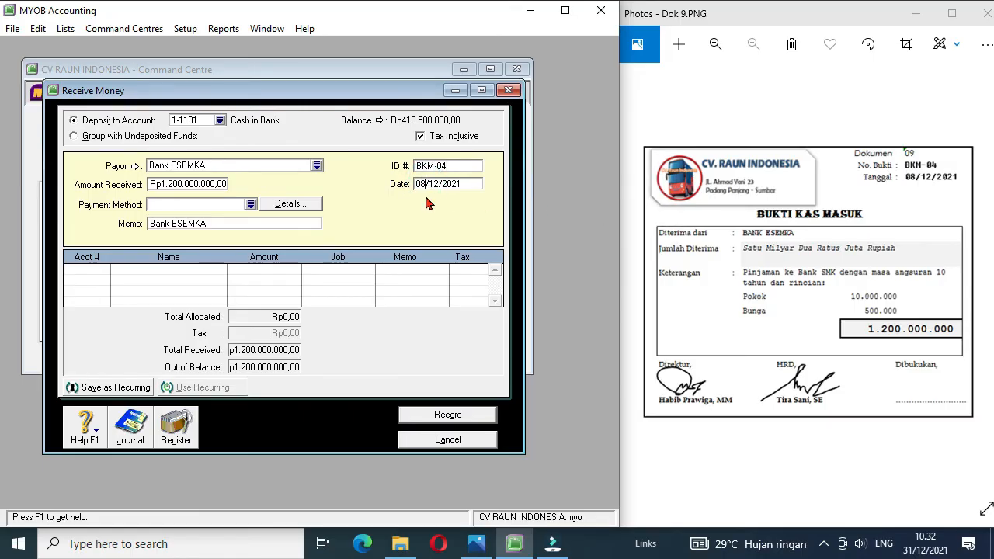
Step: Allocate the full amount of receipt BKM-04 to account 2-2101 Bank Loans and record the receipt
click(101, 273)
text(4-)
key(Tab)
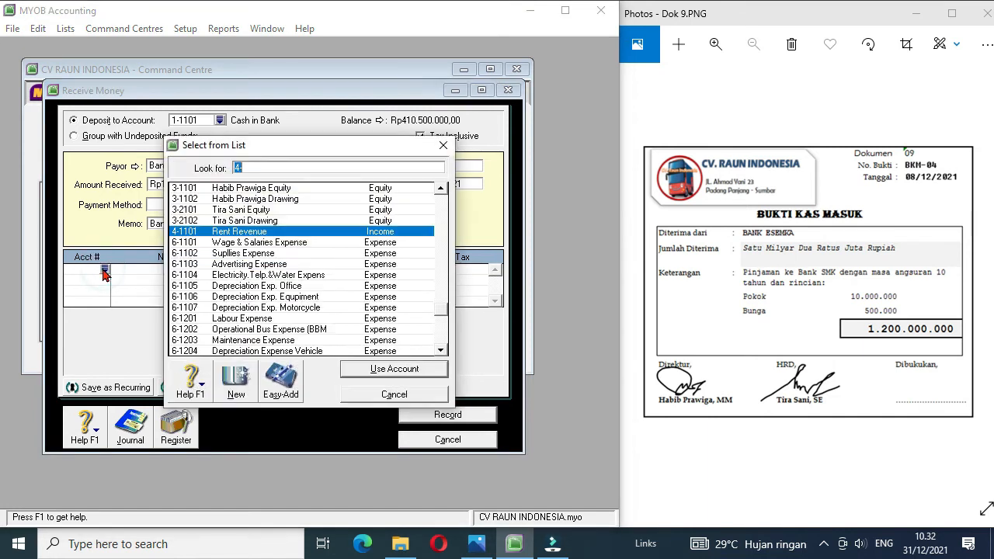
click(441, 188)
click(255, 222)
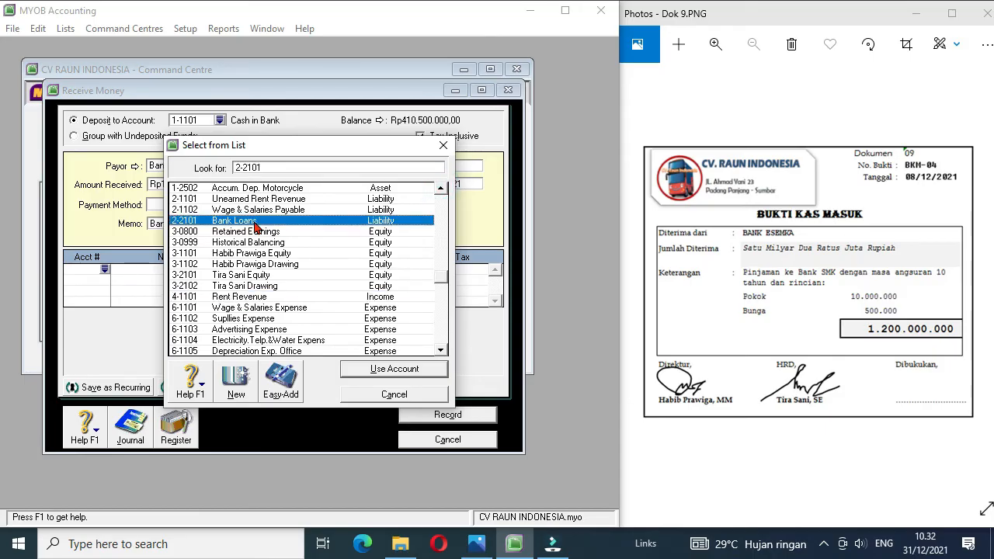
double_click(254, 222)
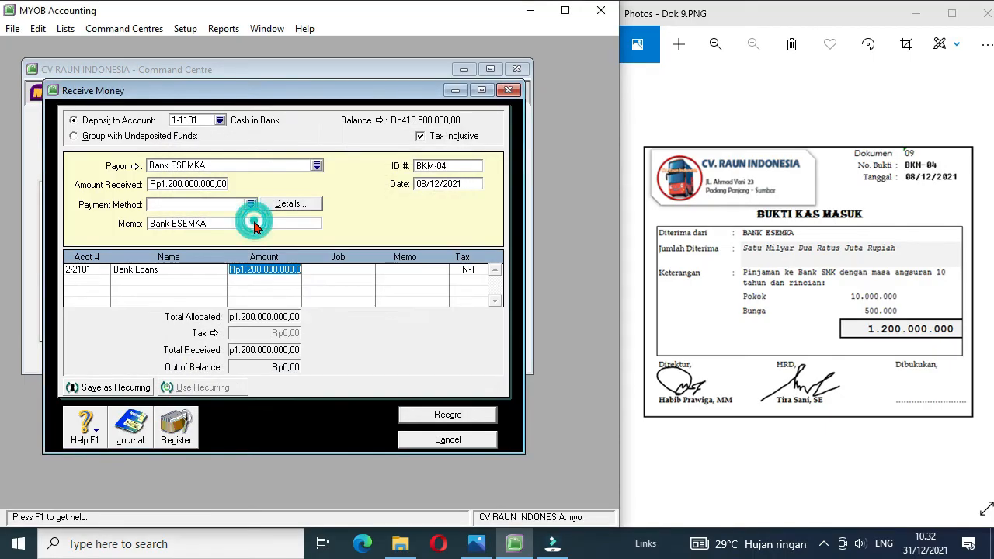
click(419, 417)
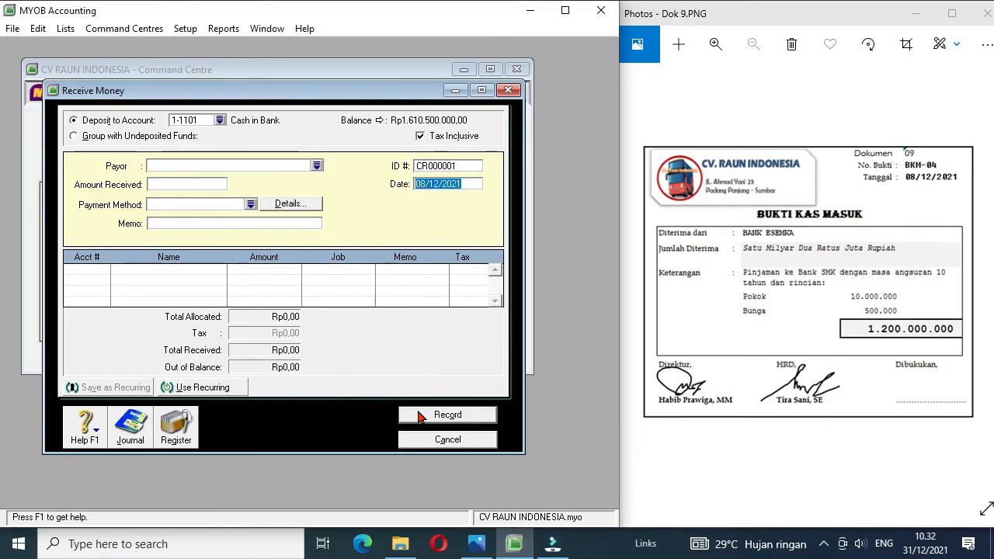
Step: Bring up document Dok 10, leave Receive Money and start a new general journal entry
click(985, 280)
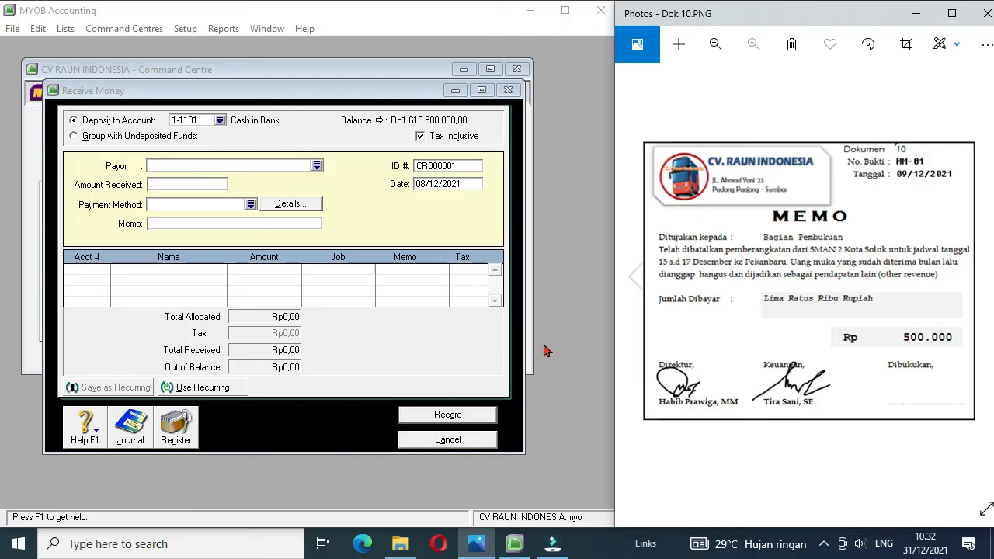
click(448, 439)
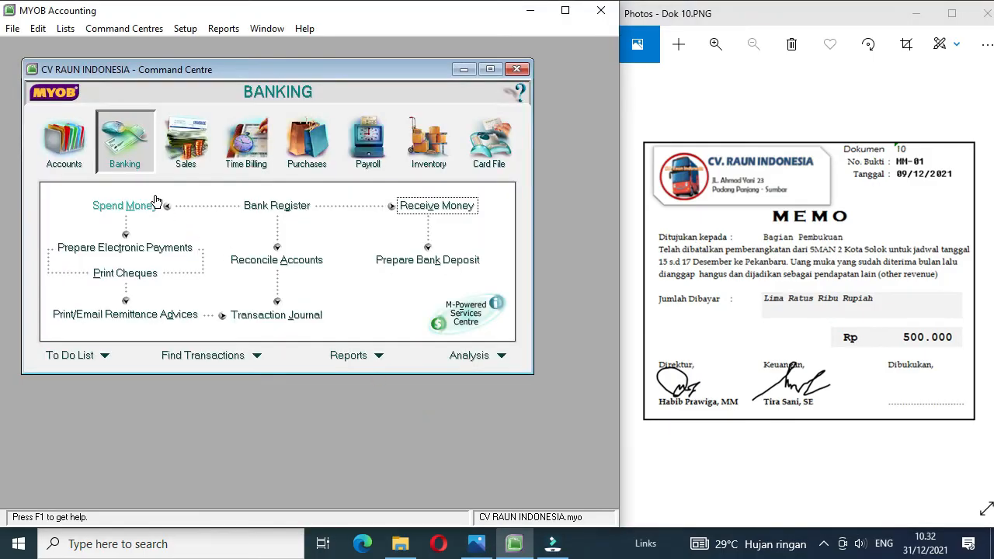
click(70, 149)
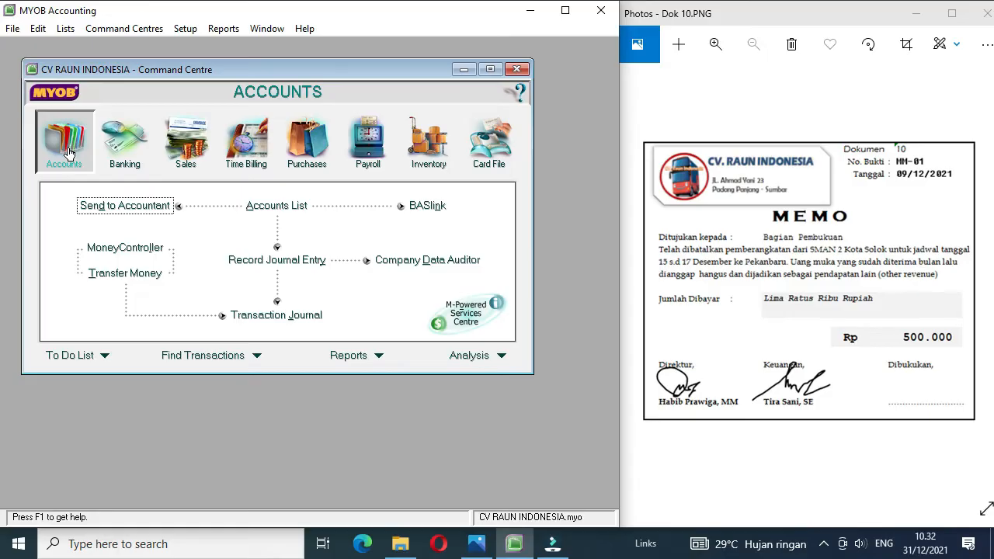
click(279, 262)
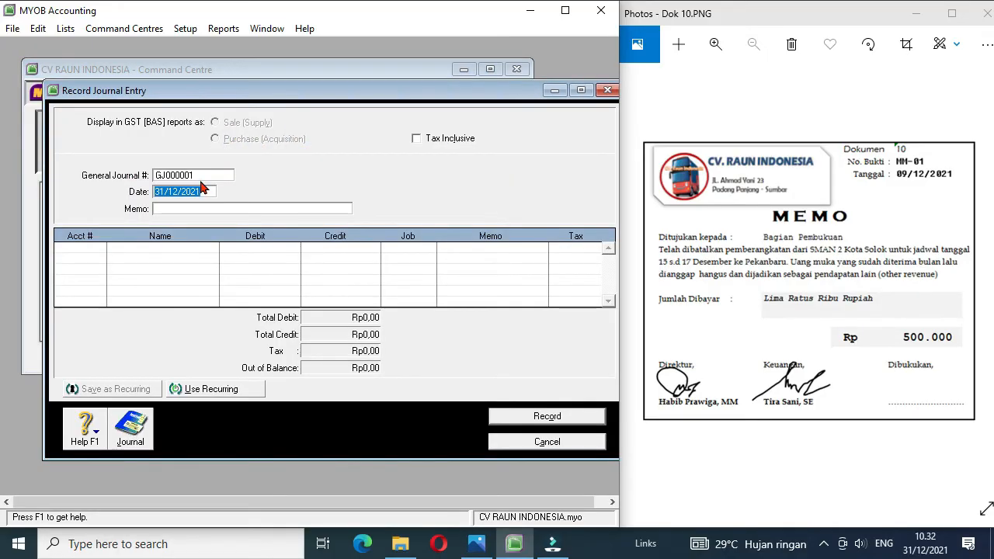
Step: Number the general journal entry MM-01, date it 09/12/2021 and enter the memo "Pembatalan DP SMAN 2 Kota Solok"
click(192, 175)
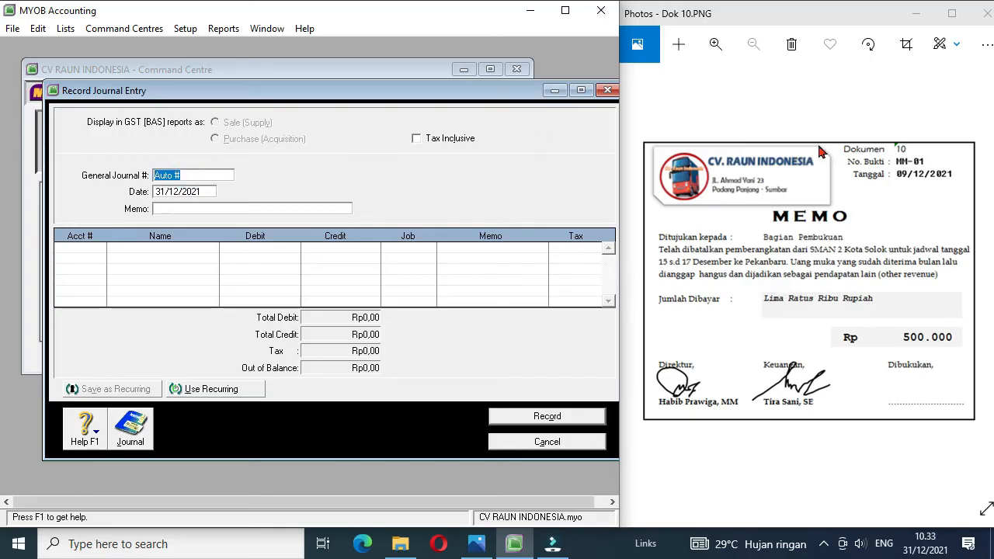
text(MM-01)
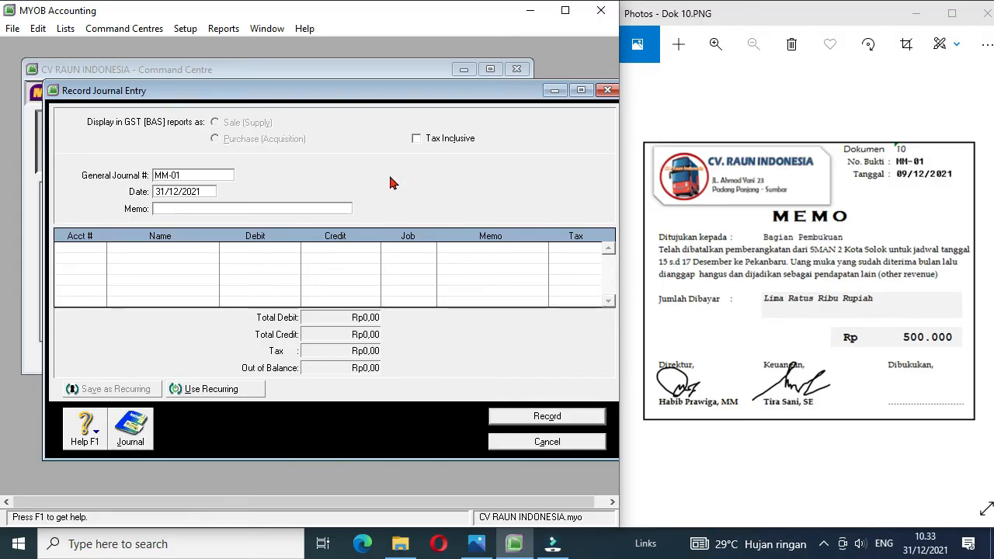
key(Tab)
click(161, 190)
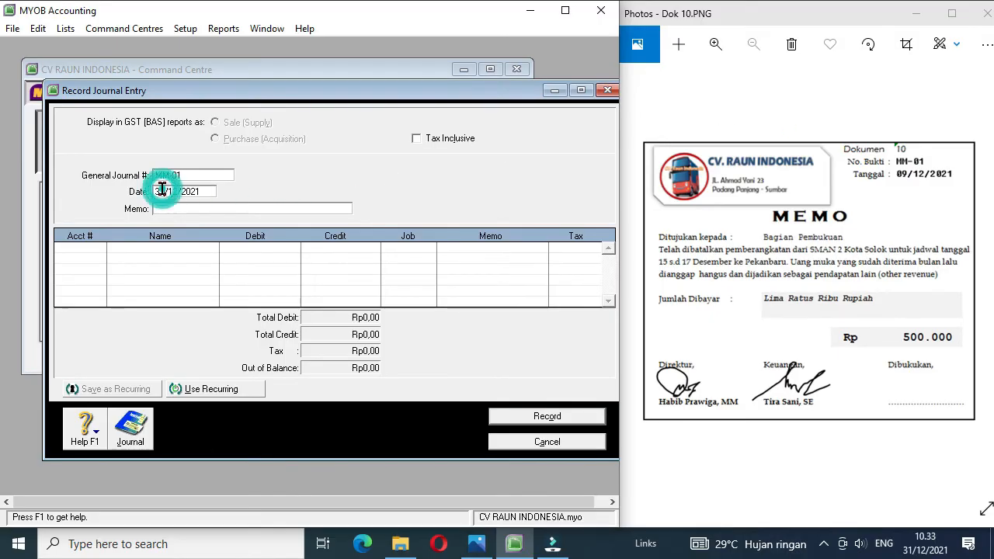
key(BackSpace)
key(BackSpace)
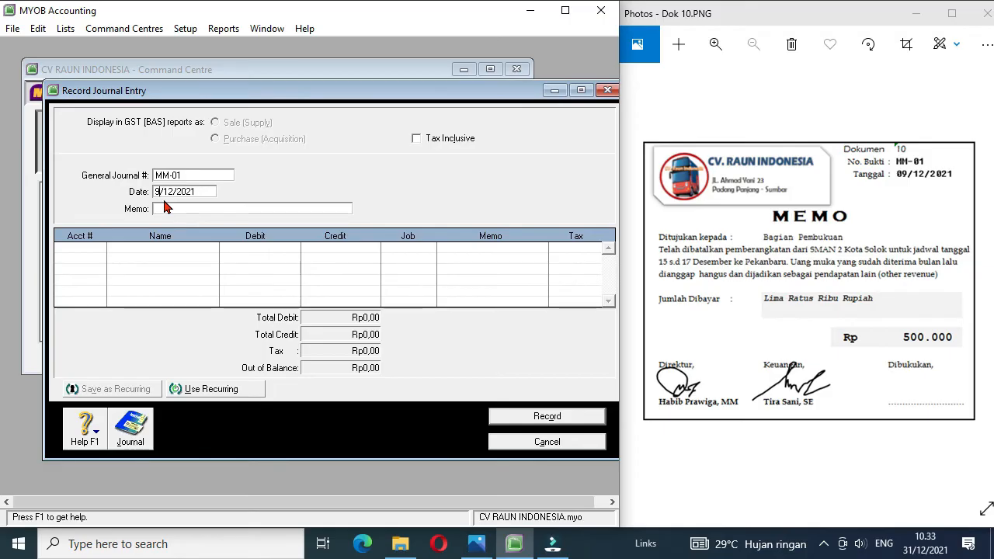
text(9)
click(165, 208)
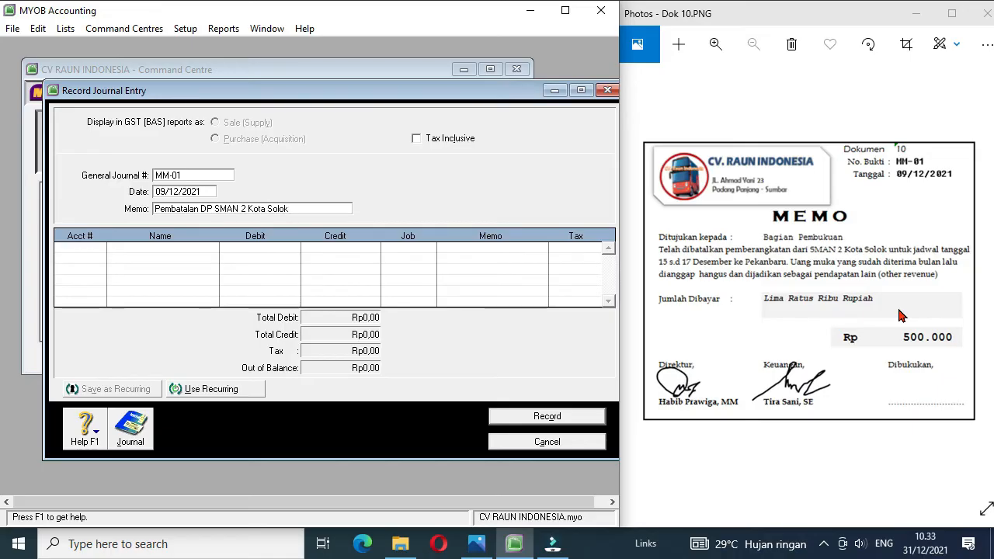
Step: Enter a debit of 500000 to account 2-1101 Unearned Rent Revenue on the first journal line
click(95, 249)
click(99, 249)
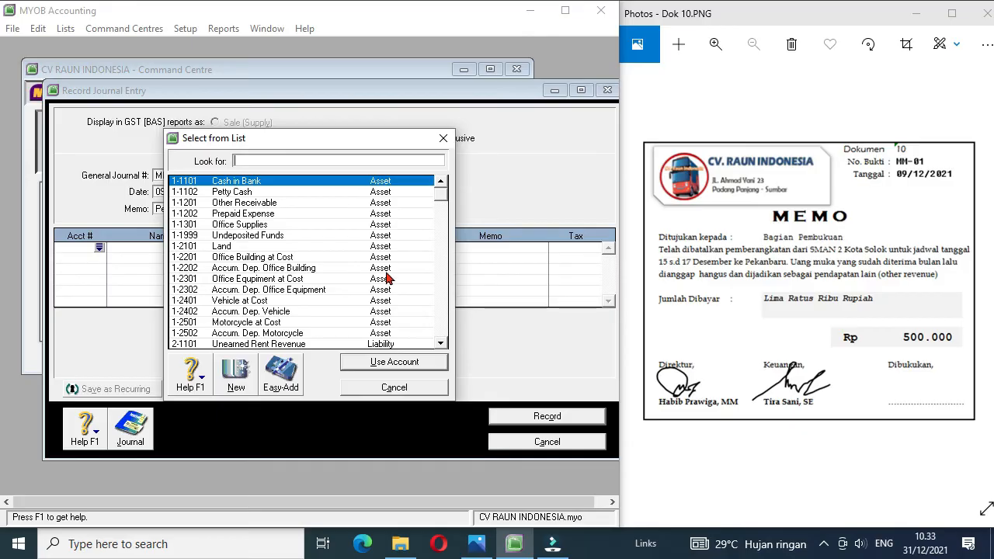
double_click(299, 347)
click(263, 332)
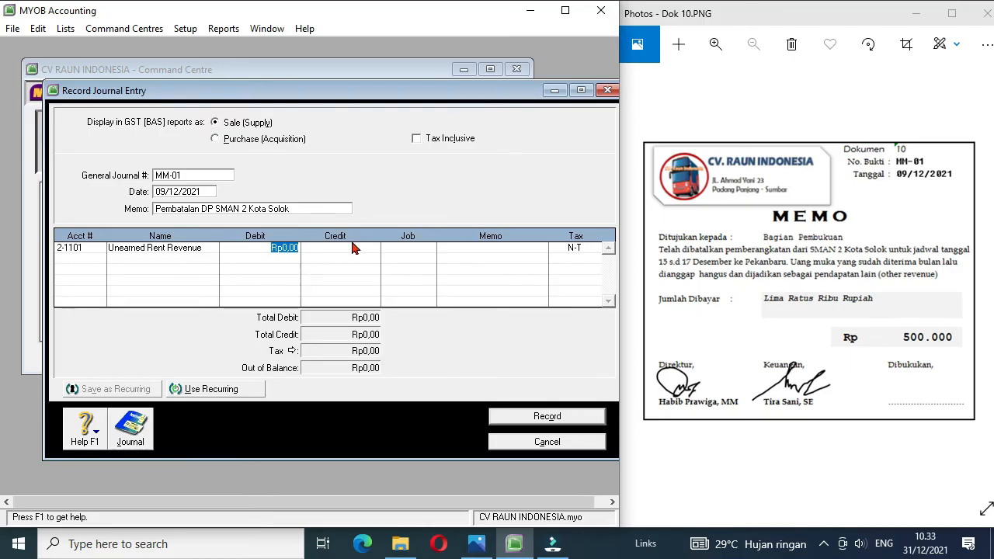
text(5)
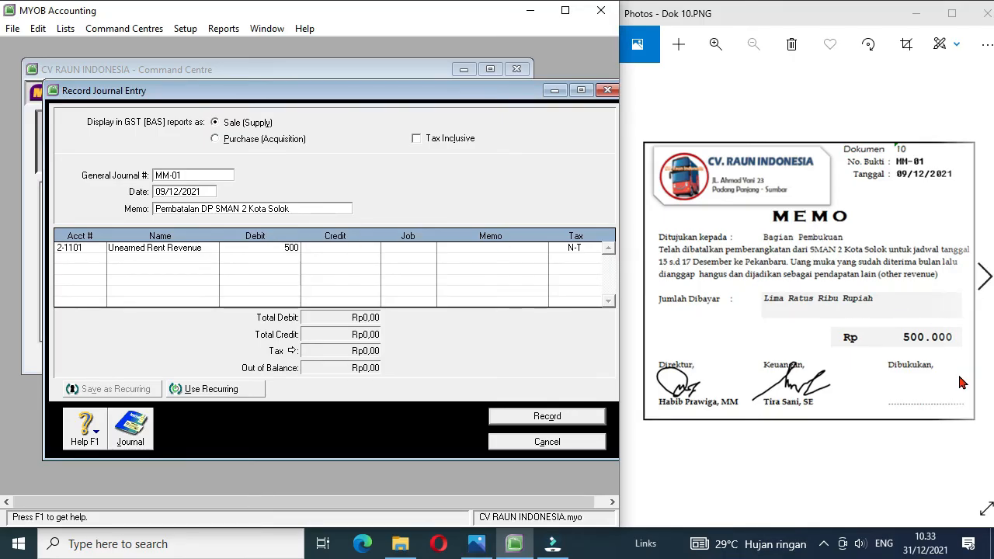
key(Tab)
key(Tab)
key(Tab)
key(Tab)
key(Tab)
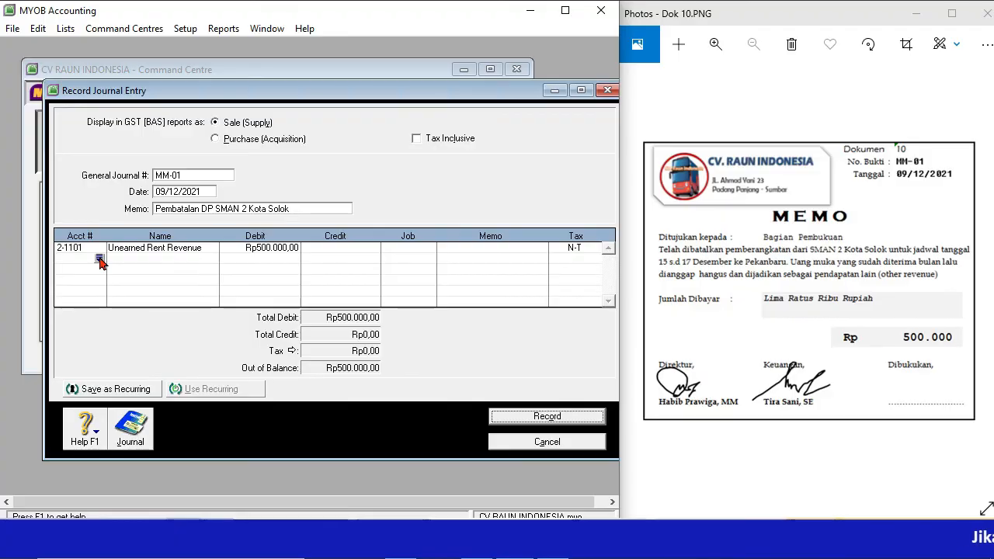
Step: Credit 500000 to account 8-1999 Other Revenue on the second line and record journal entry MM-01
click(100, 260)
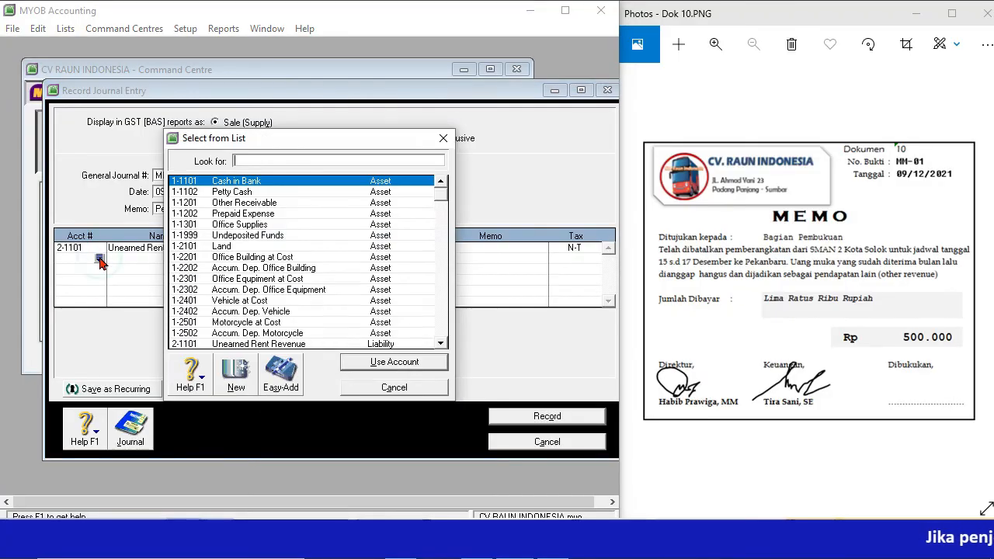
click(440, 336)
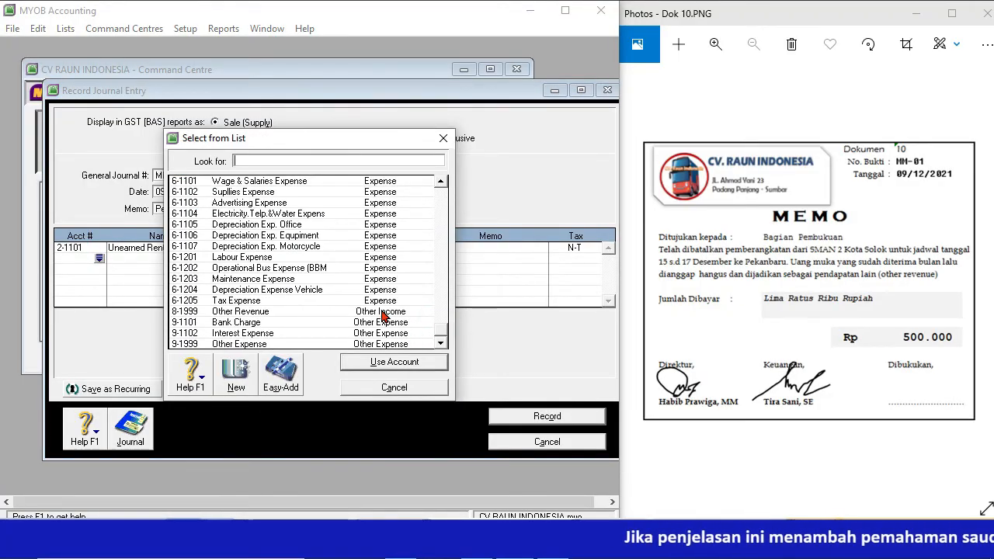
double_click(288, 311)
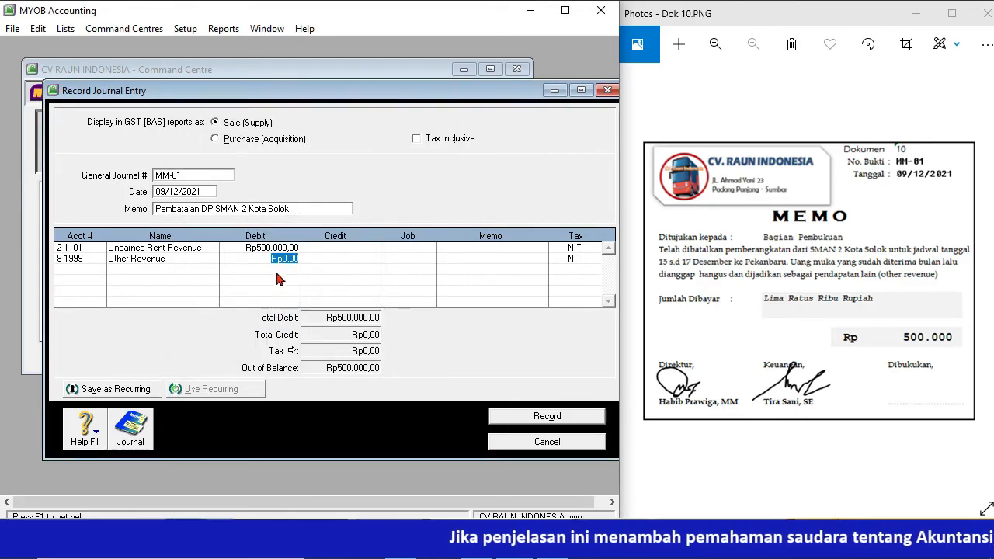
key(Tab)
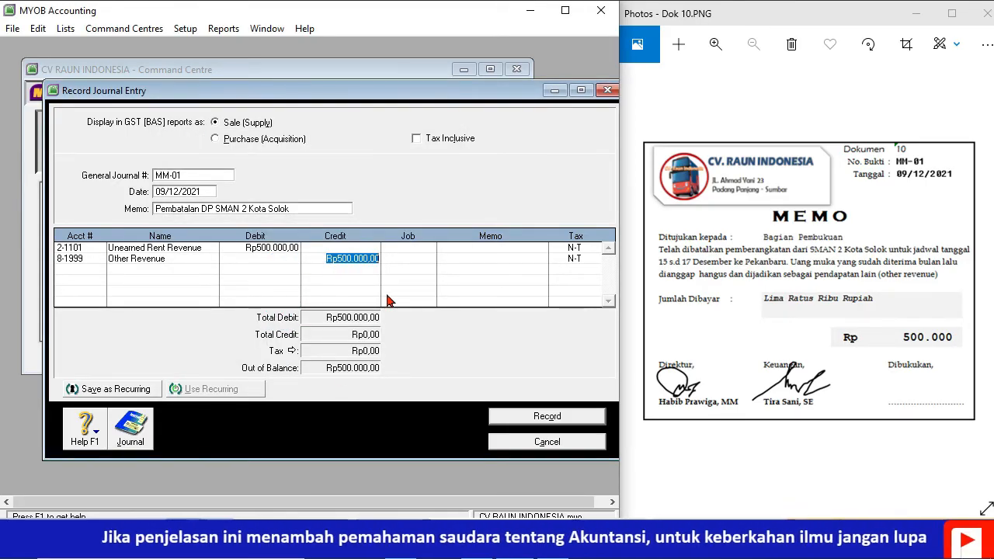
click(406, 258)
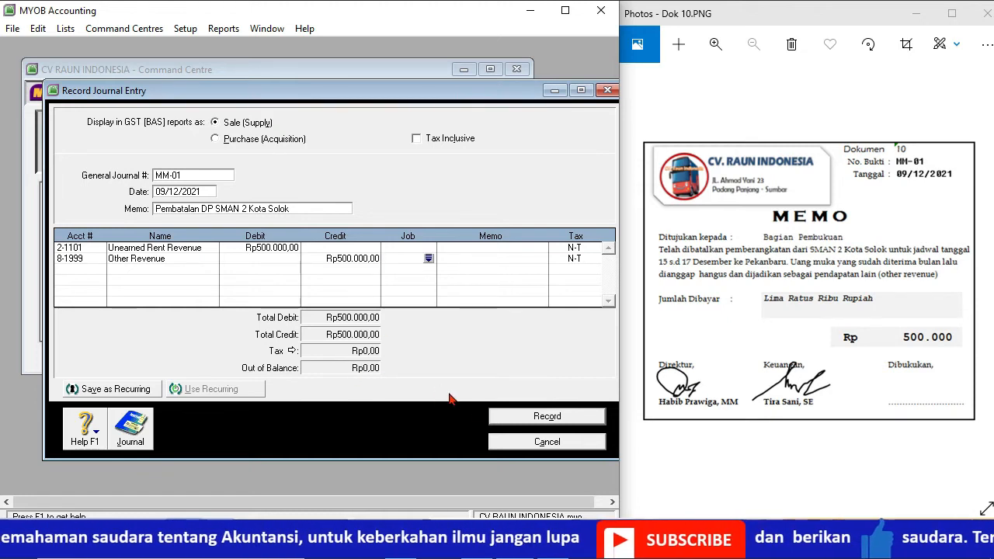
click(527, 419)
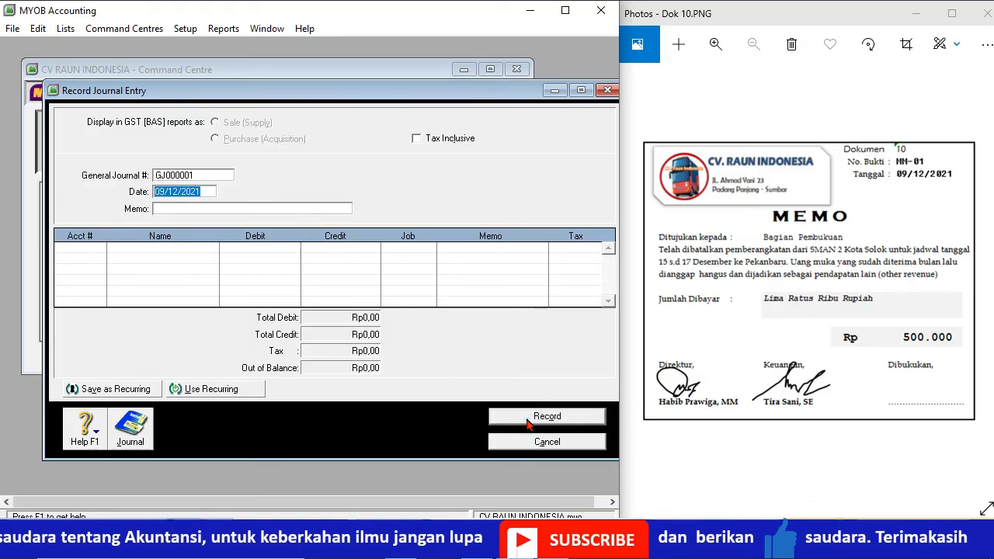
Step: Bring up document Dok 11, leave the journal entry and start a Spend Money payment from account 1-1102 Petty Cash
click(983, 278)
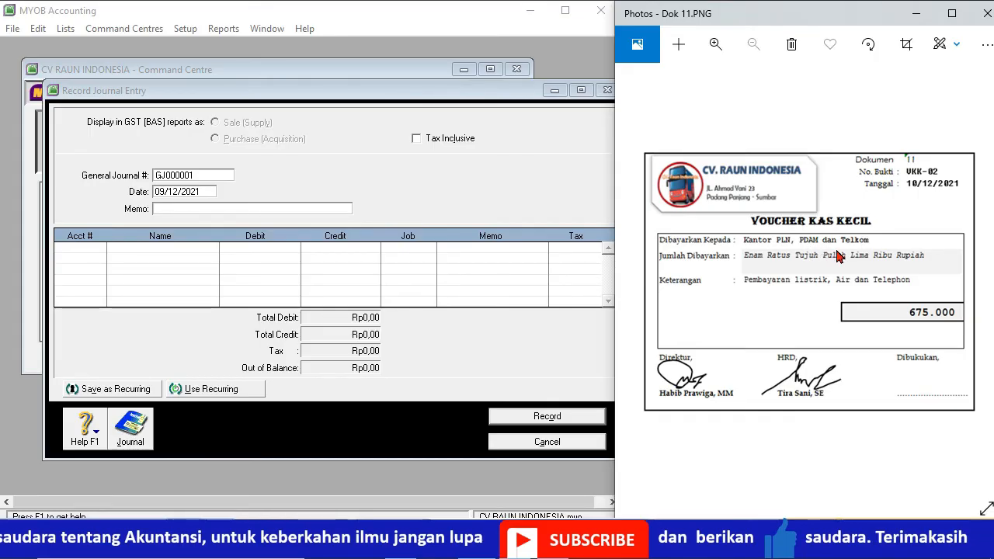
click(563, 442)
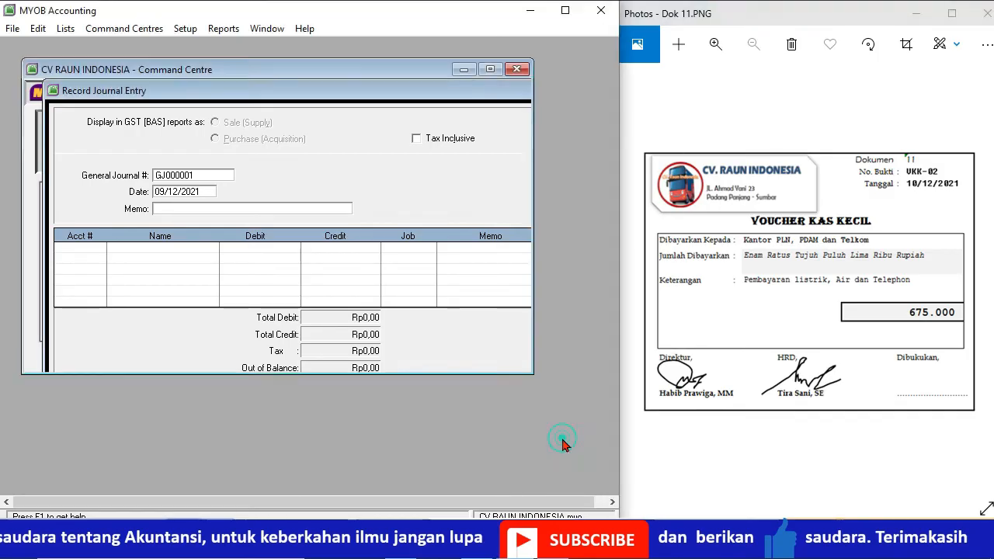
click(126, 150)
click(124, 206)
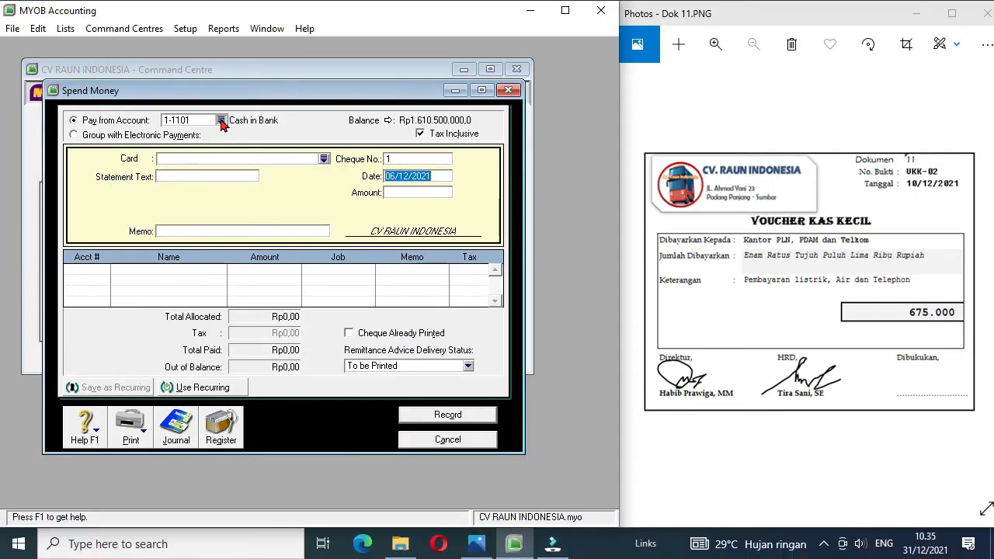
click(221, 122)
double_click(238, 198)
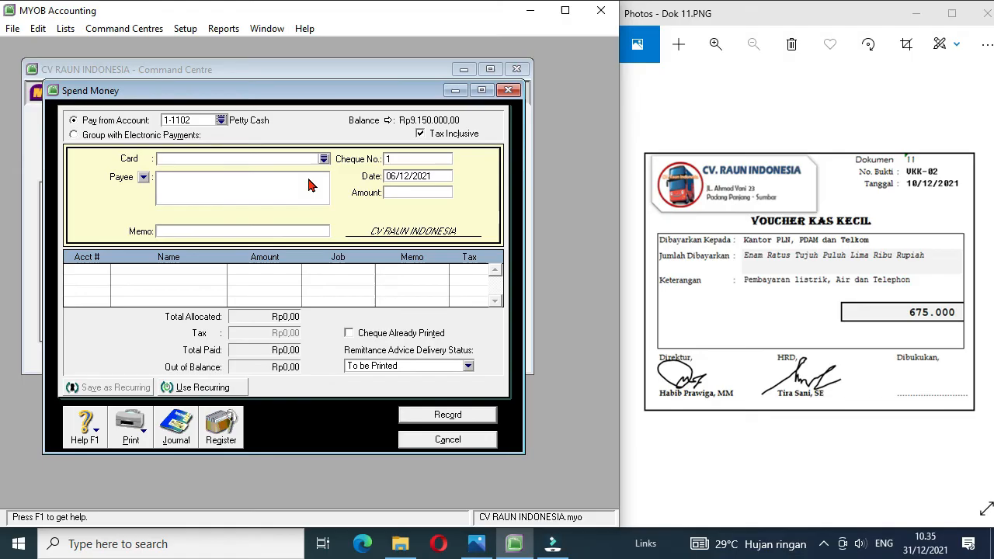
Step: Set the petty cash payment's cheque number to VKK-02 and its date to 10/12/2021
click(413, 159)
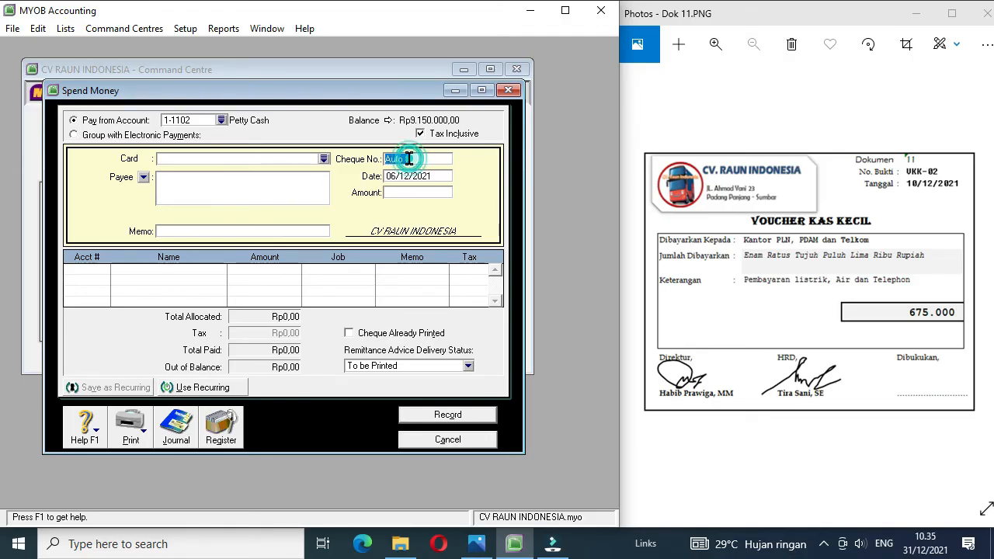
text(VKK-02)
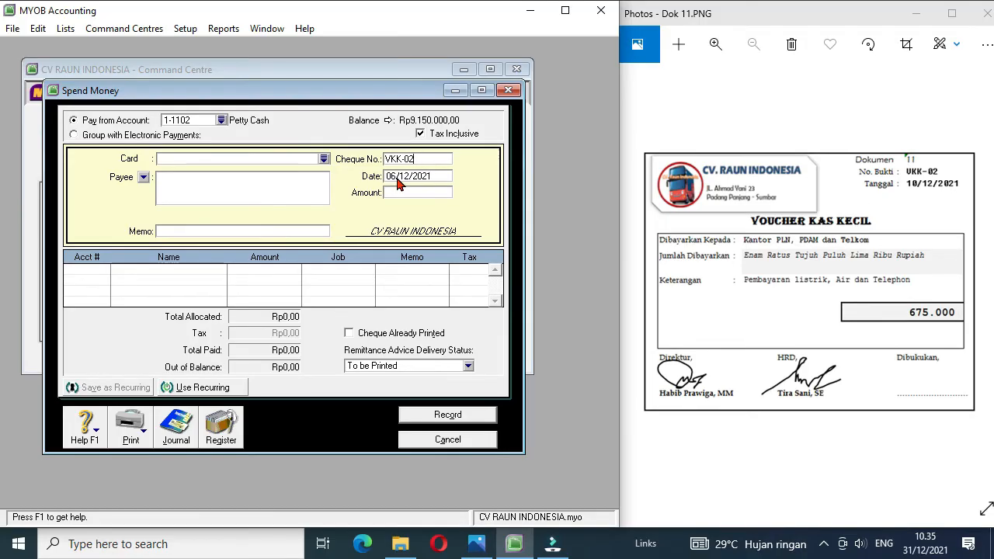
click(397, 176)
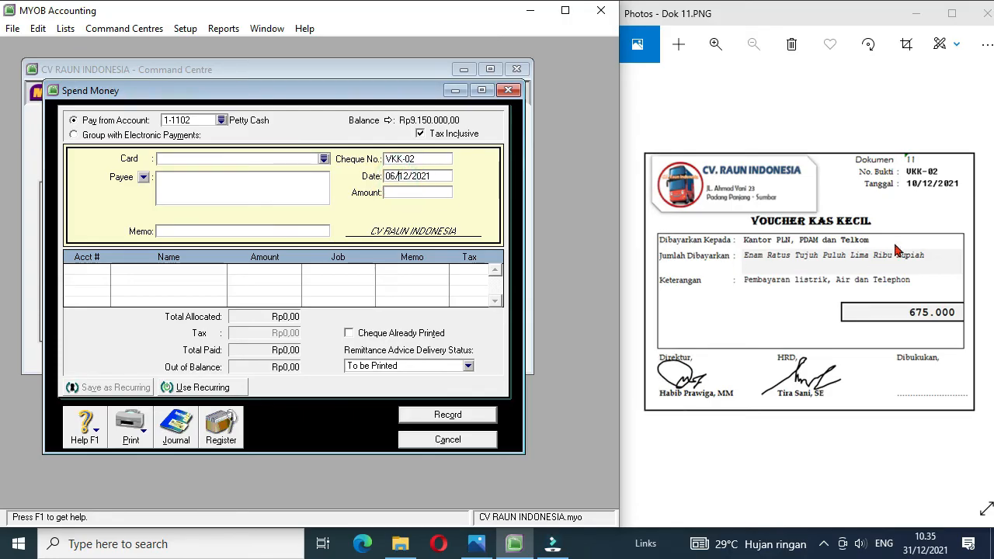
key(BackSpace)
key(BackSpace)
text(10)
Step: Enter an amount of 675000 and the memo "kantor PLN, PDAm dan Telkom" for payment VKK-02
click(405, 191)
text(675.000)
click(218, 231)
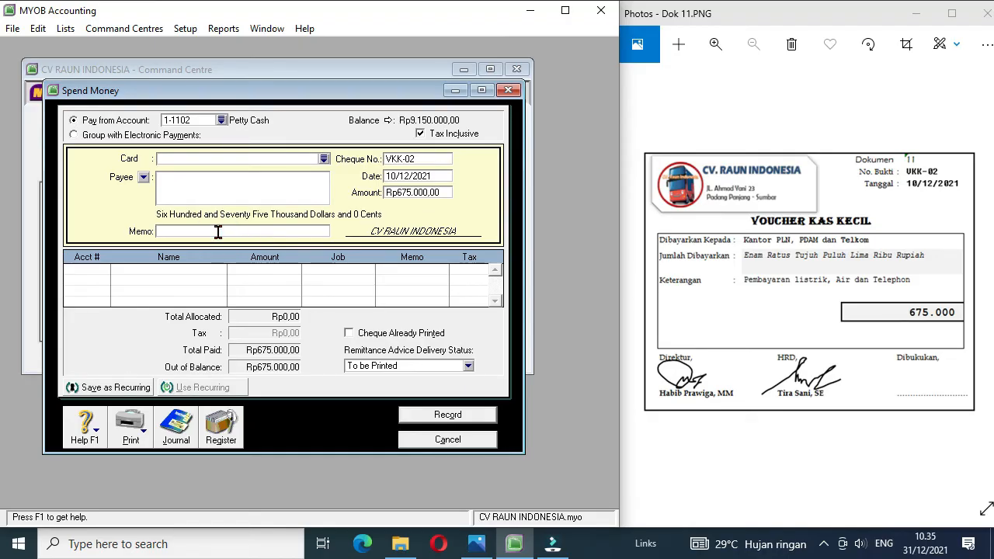
text(kantor PLN, PDAm dan Telkom)
Step: Allocate the full amount of payment VKK-02 to account 6-1104 Electricity, Telp. & Water Expense and record the payment
click(104, 272)
text(6-)
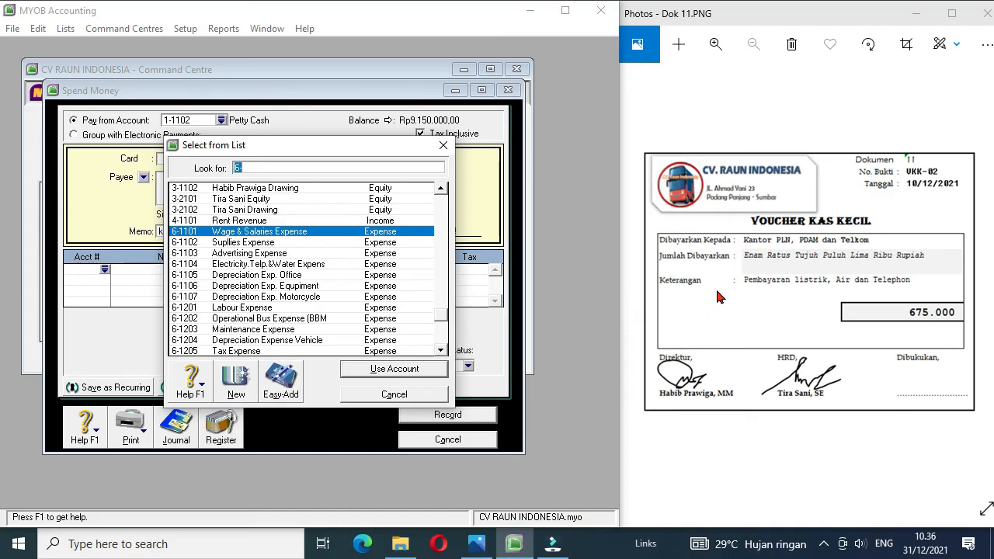
double_click(317, 266)
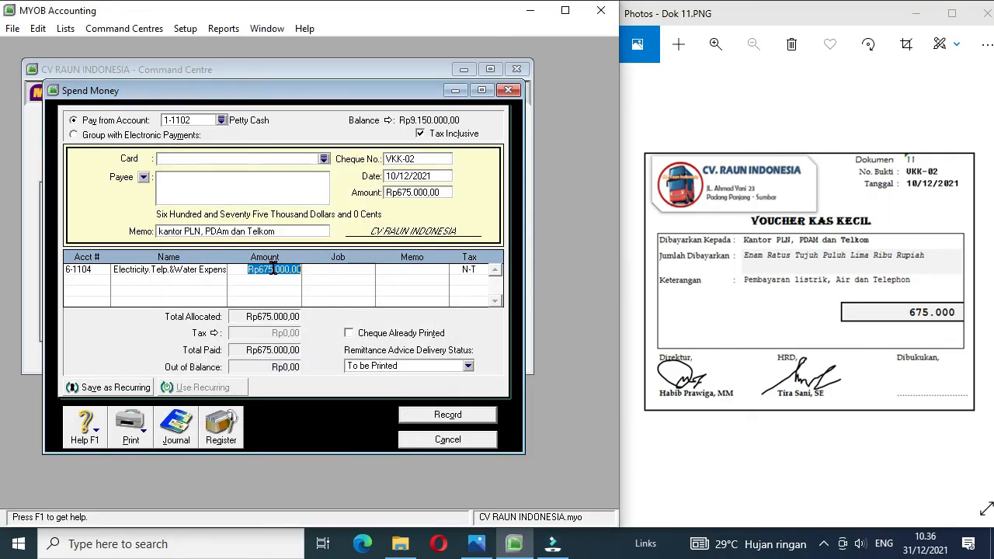
click(448, 416)
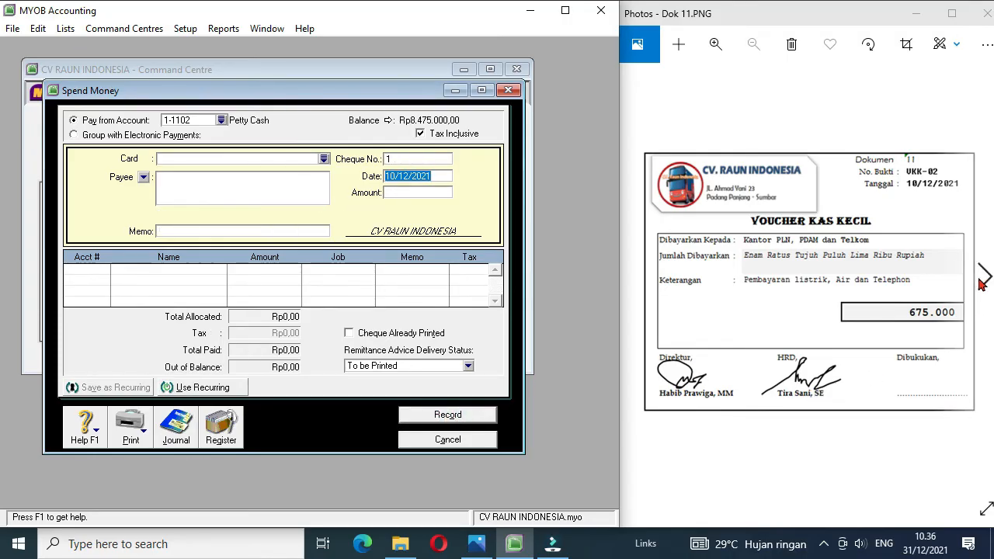
Step: Bring up document Dok 12 and give the new petty cash payment cheque number VKK-03 and date 11/12/2021
click(982, 279)
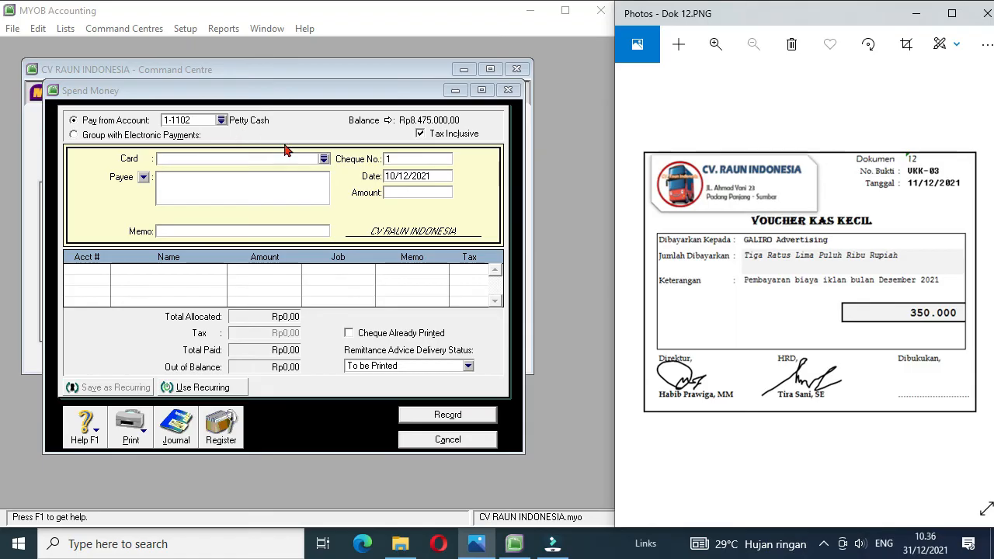
click(439, 398)
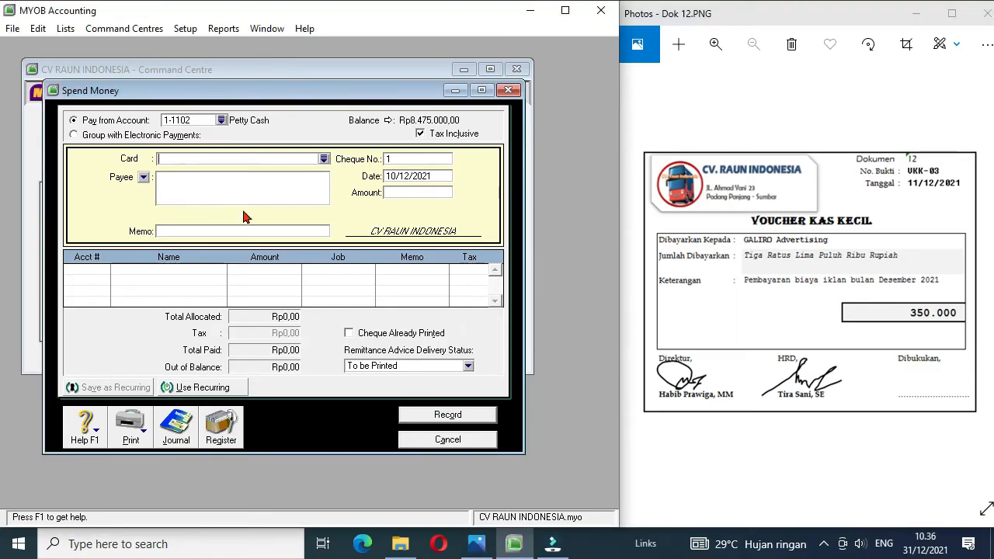
click(404, 159)
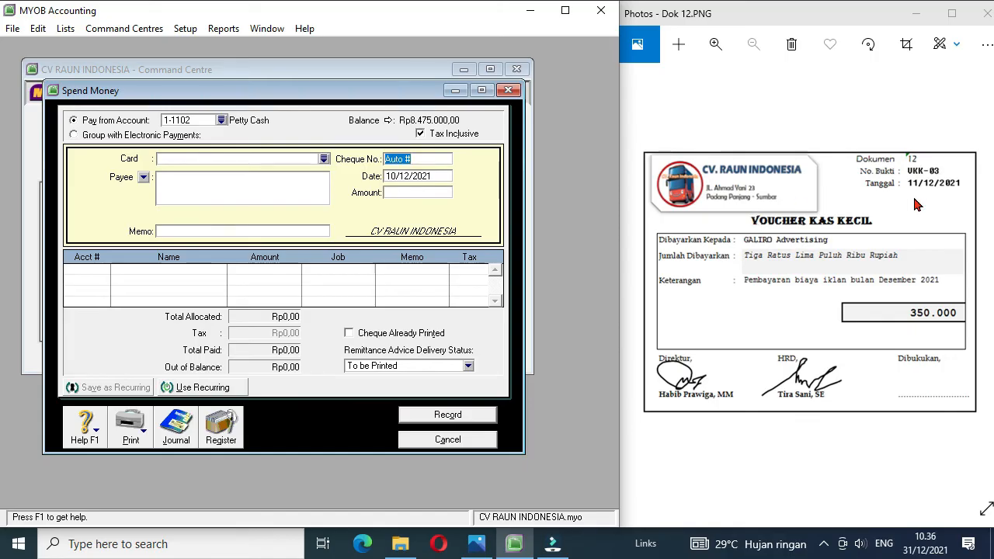
text(VKK-03)
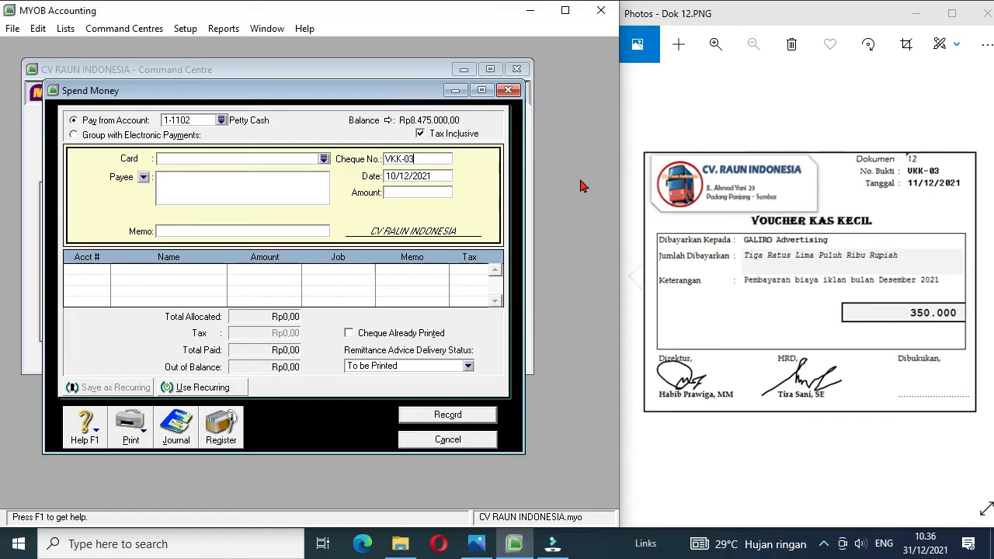
click(404, 176)
click(396, 176)
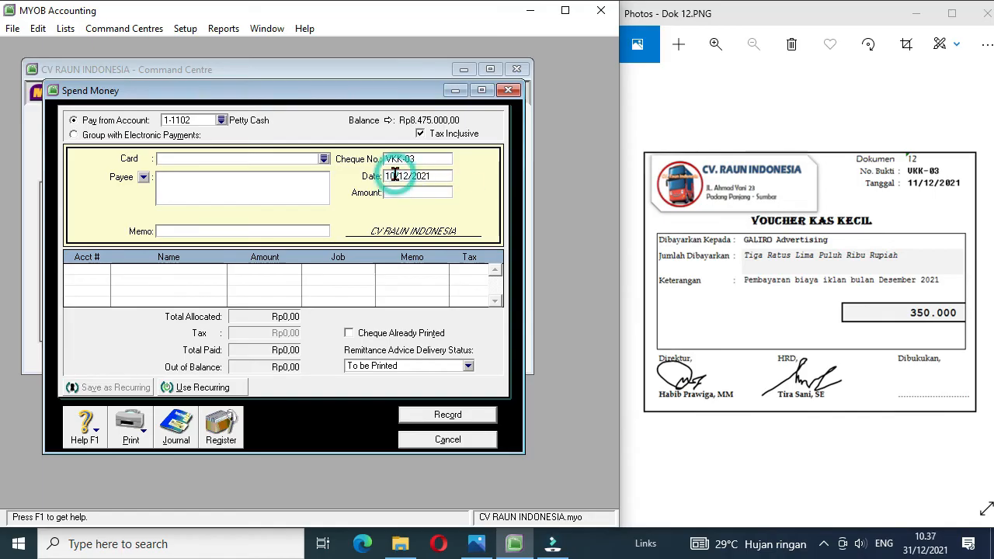
key(BackSpace)
text(1)
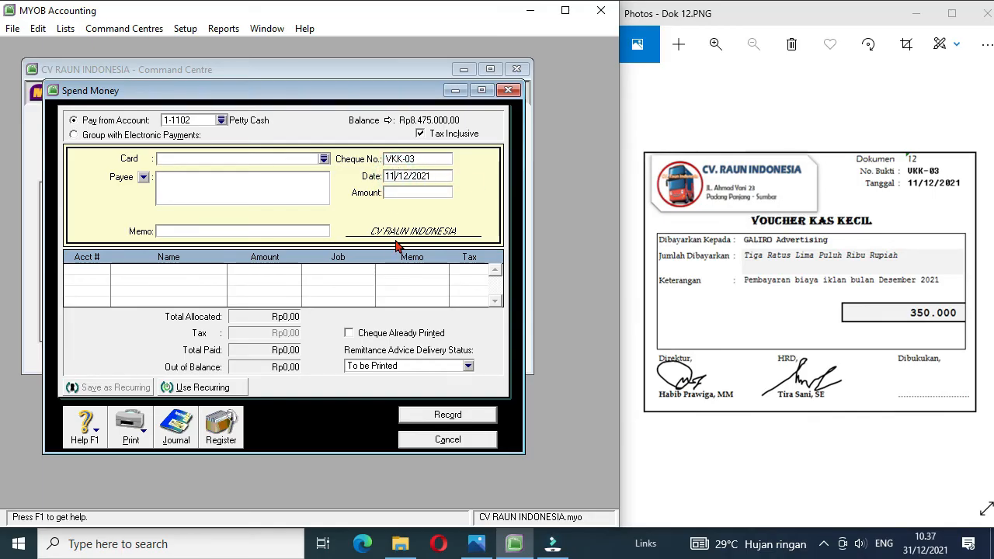
Step: Enter an amount of 350000 and the memo "Pembayaran Iklan" for payment VKK-03
click(410, 193)
text(350000)
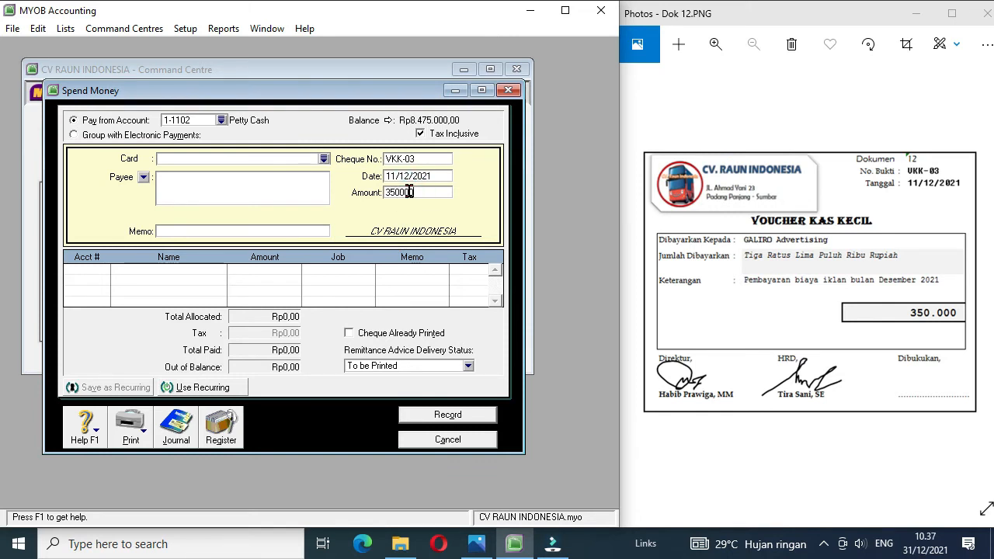
click(280, 231)
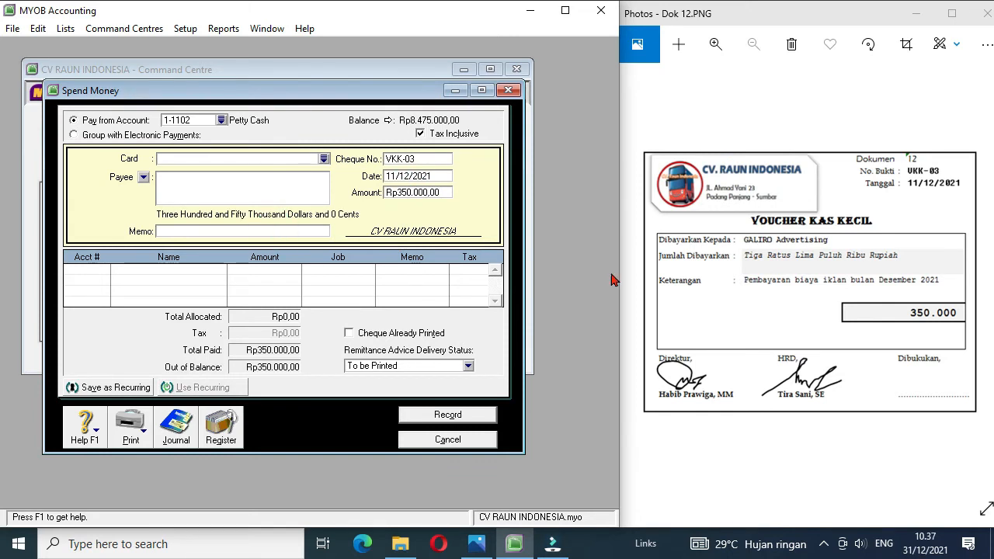
text(Pembayaran Iklan)
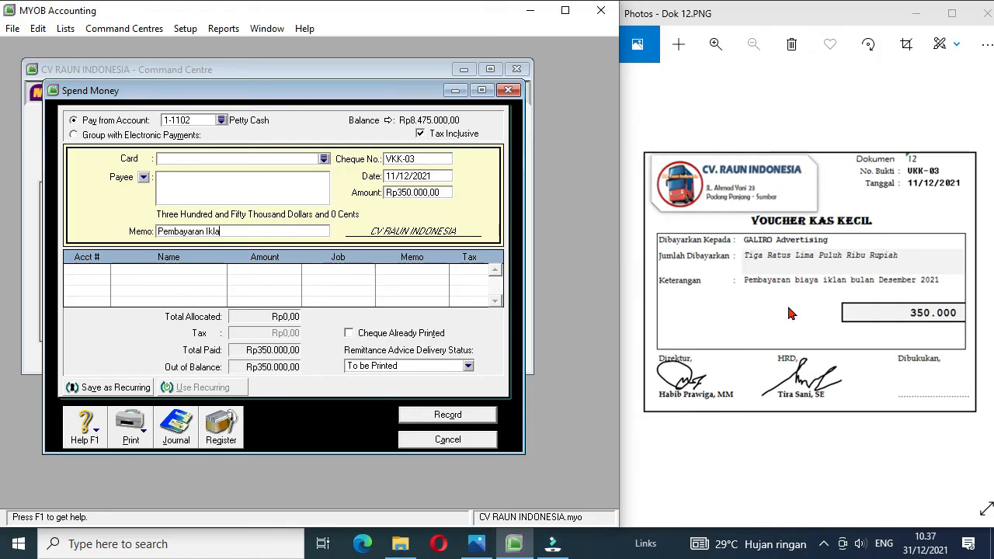
Step: Allocate the full amount of payment VKK-03 to account 6-1103 Advertising Expense and record the payment
click(106, 271)
click(106, 271)
click(106, 271)
text(6-)
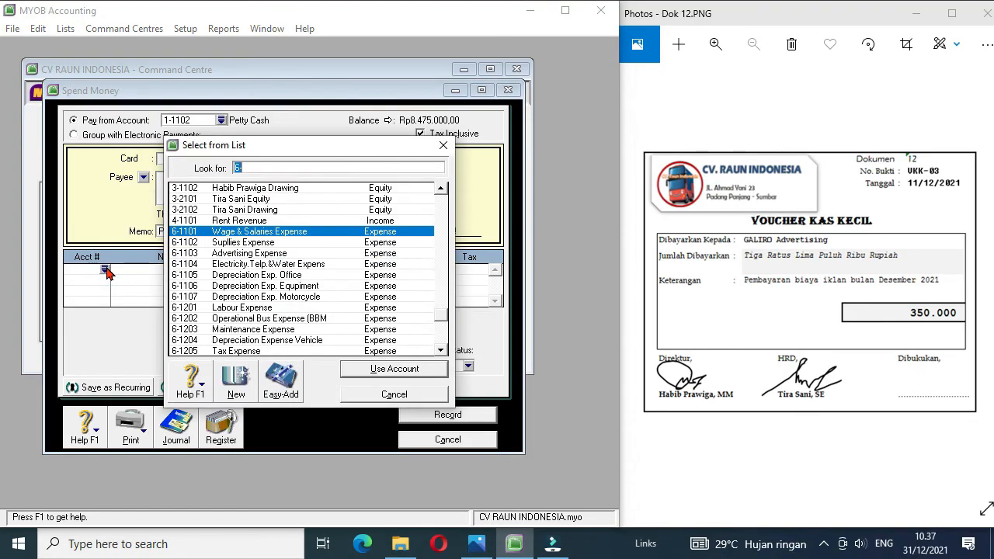
double_click(222, 253)
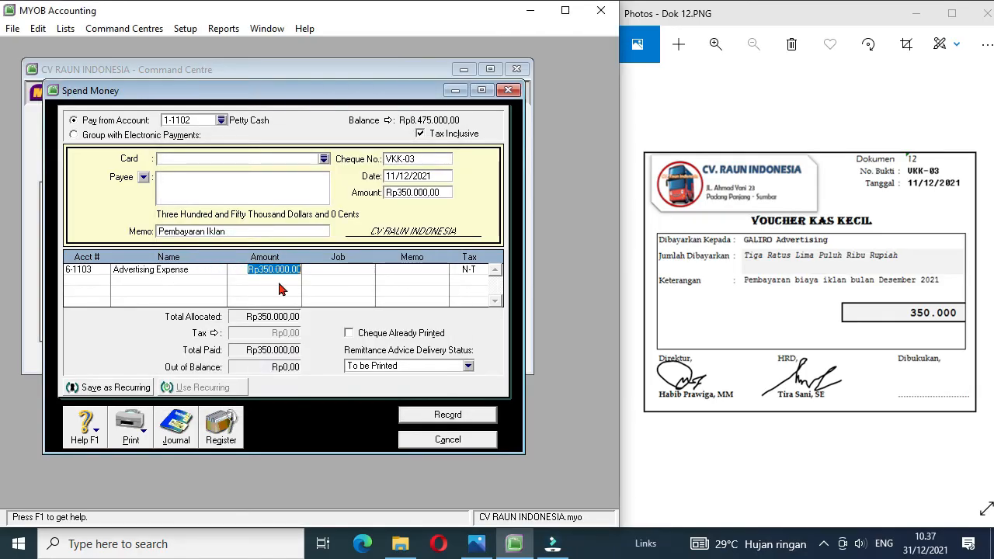
click(426, 418)
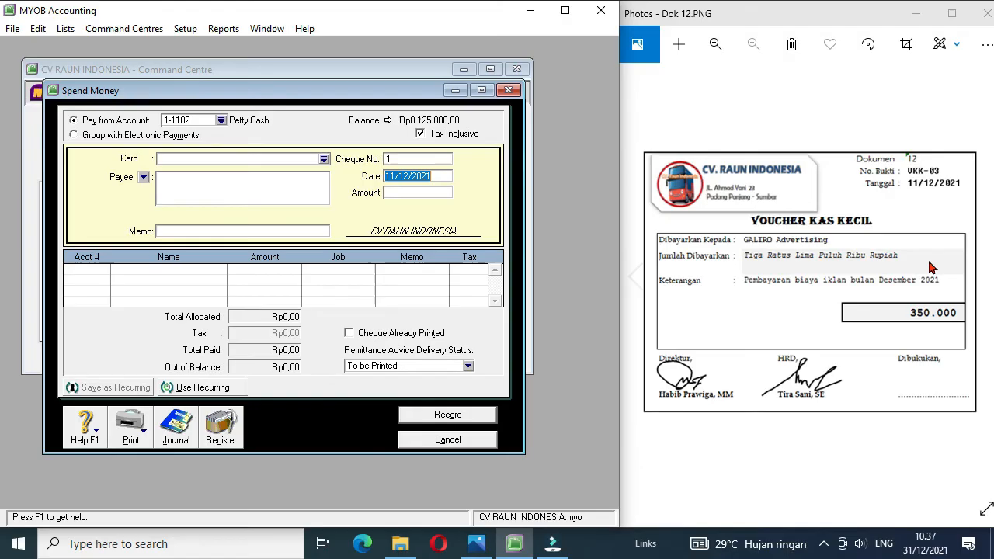
Step: Bring up document Dok 13 and set the new payment's source account to 1-1101 Cash in Bank
click(983, 278)
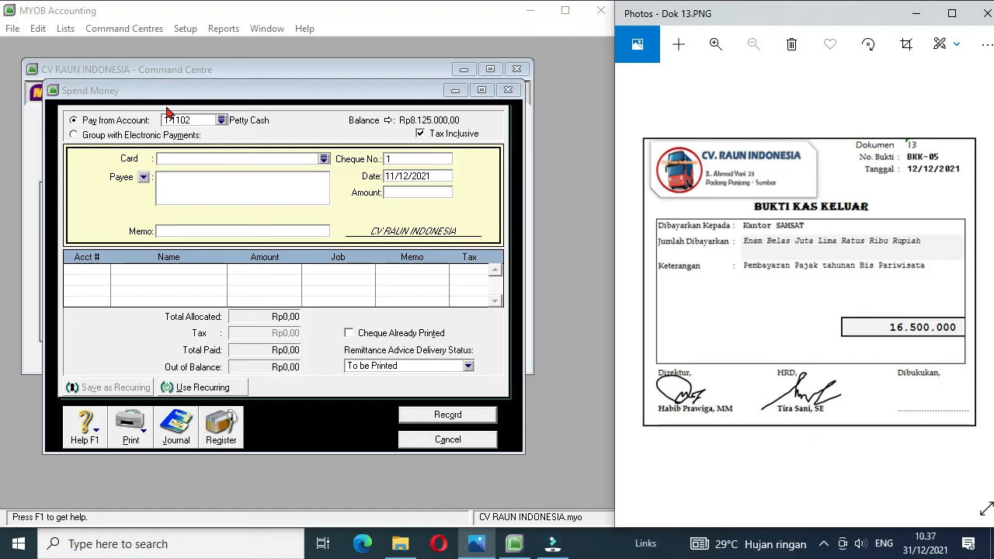
click(222, 122)
double_click(255, 190)
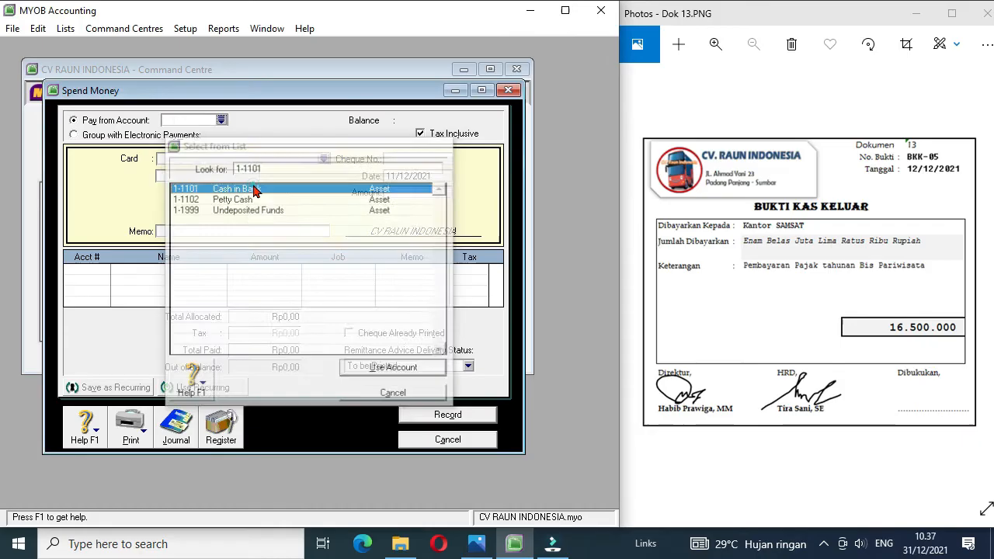
Step: Create a supplier card named "Kantor Samsat" with card ID S2
click(322, 160)
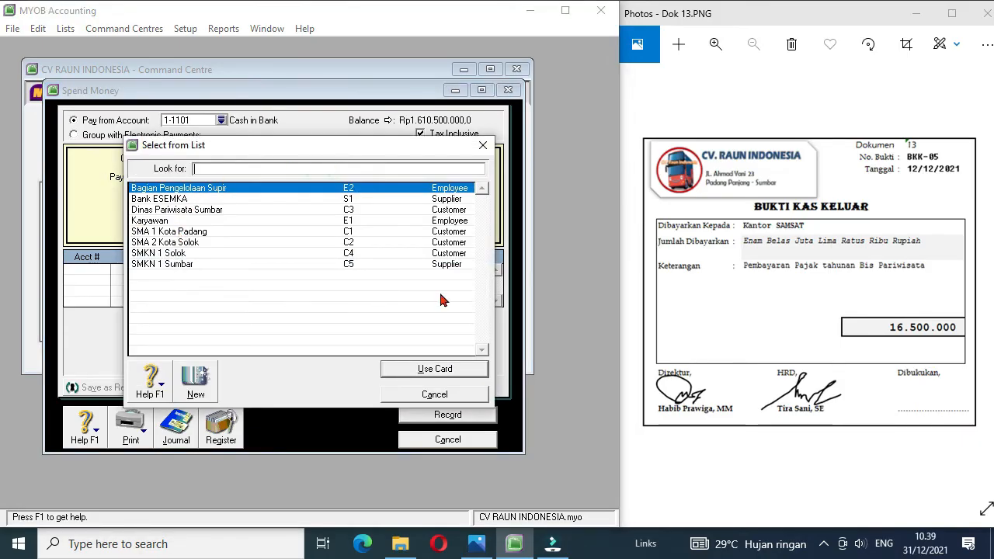
click(197, 379)
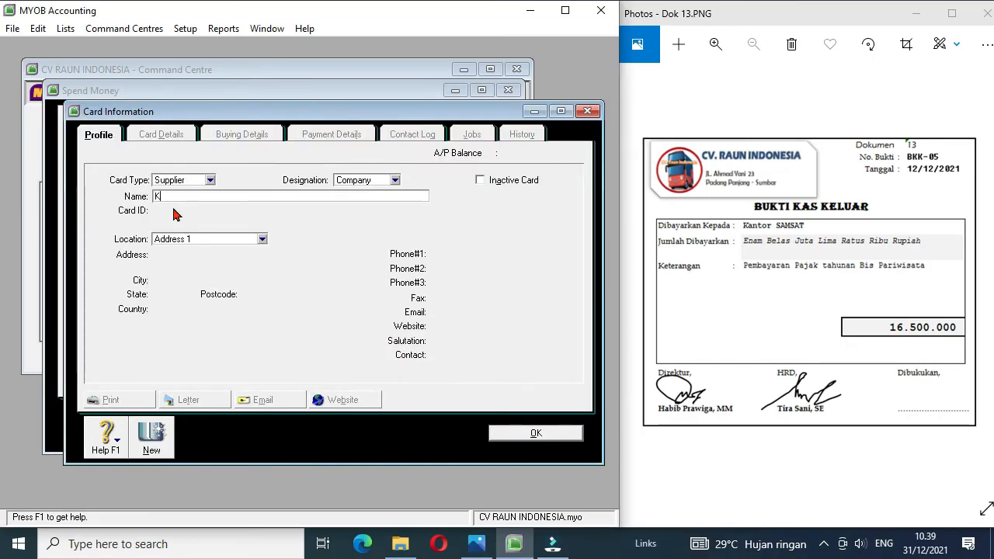
text(Kantor Samsat)
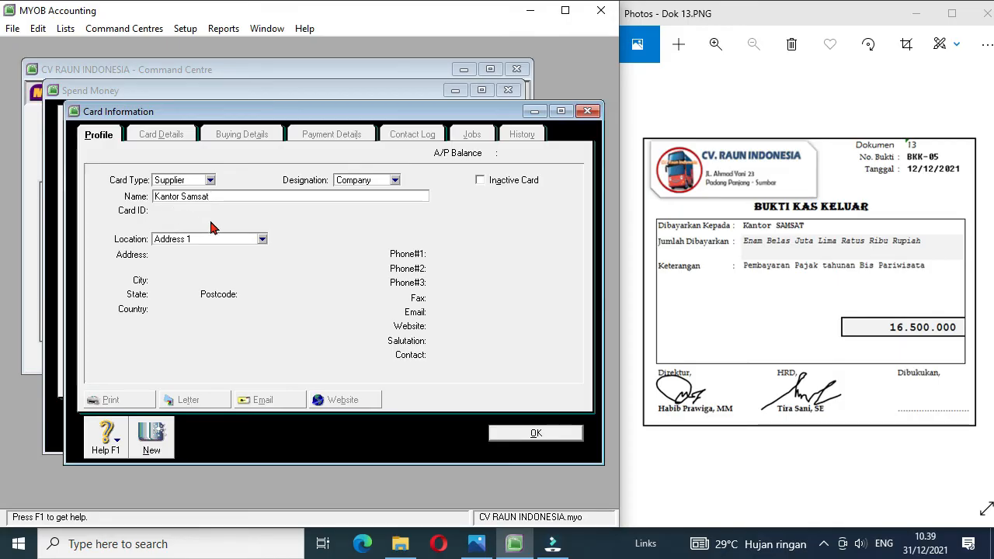
key(Tab)
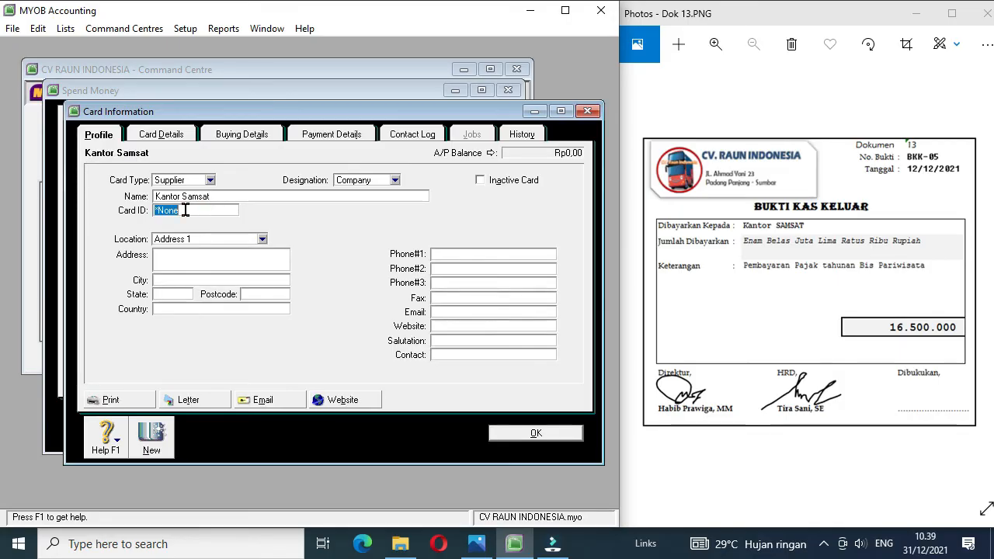
text(S2)
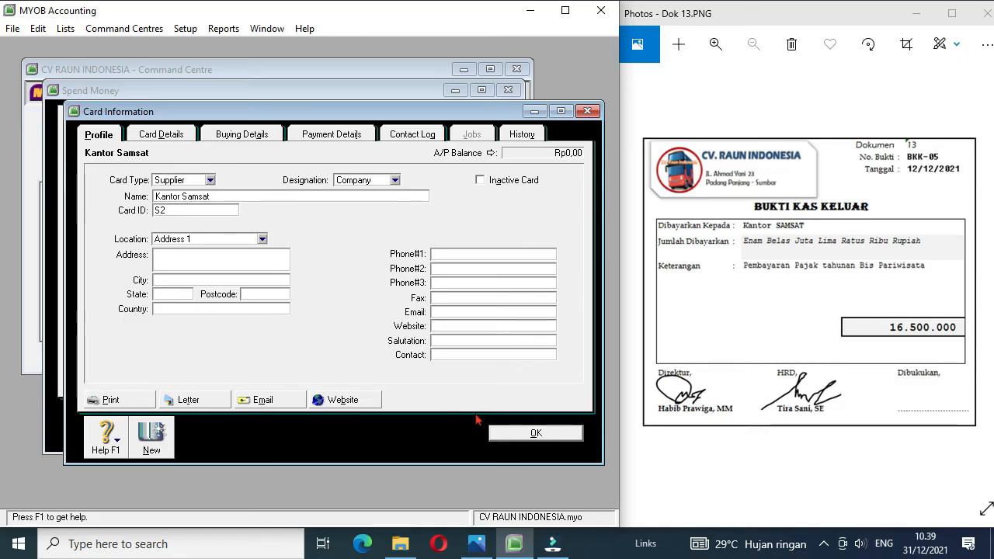
click(517, 431)
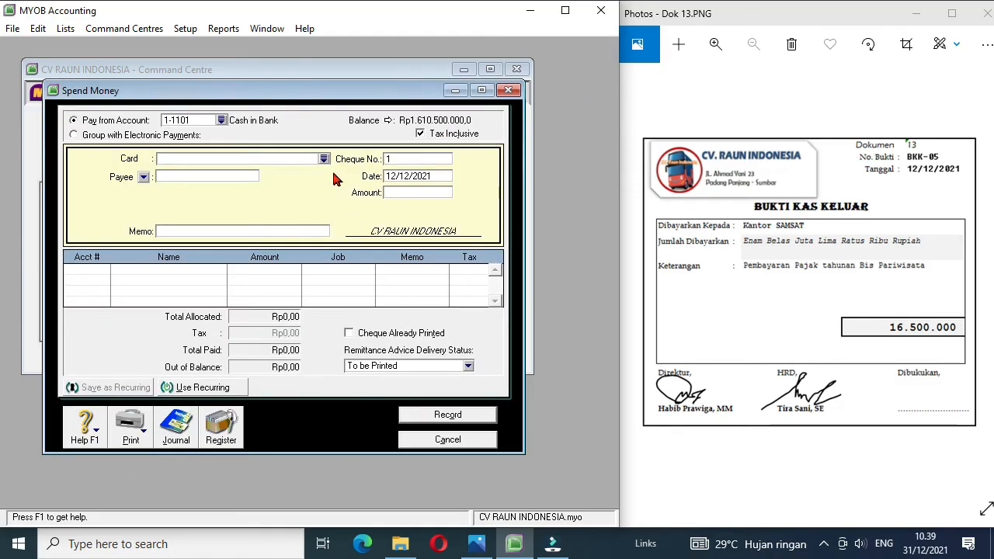
Step: Assign the Kantor Samsat card to the payment, with cheque number BKK-05 and an amount of 16500000
click(324, 159)
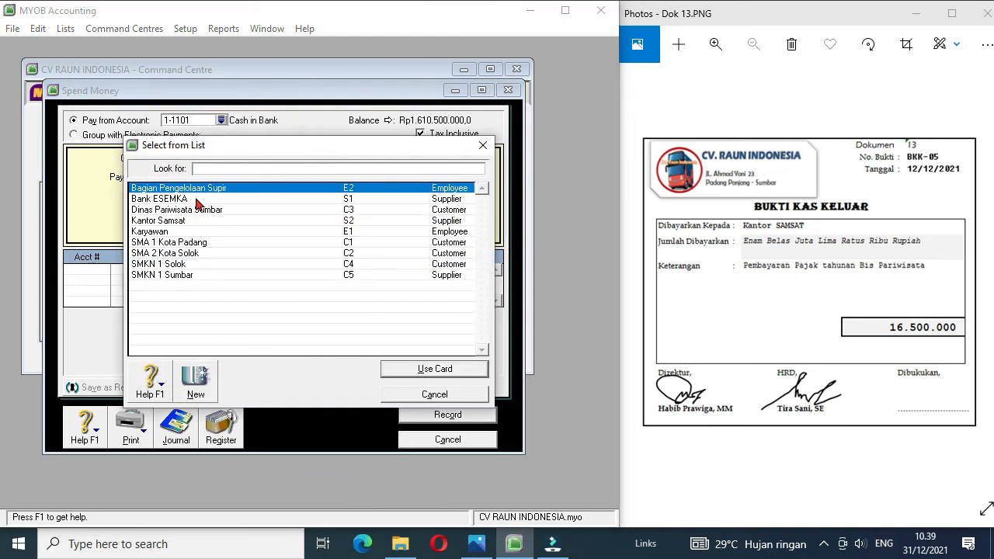
double_click(175, 222)
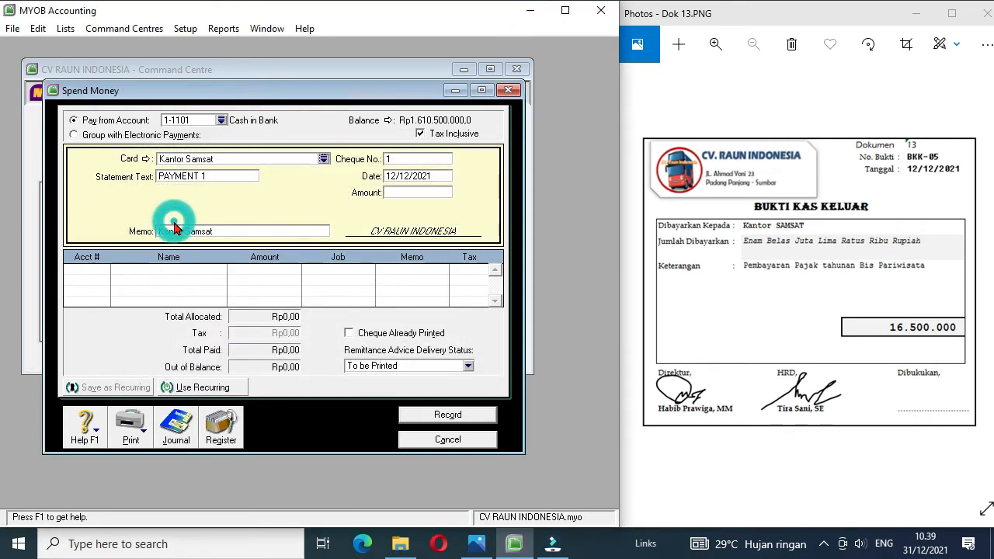
click(417, 159)
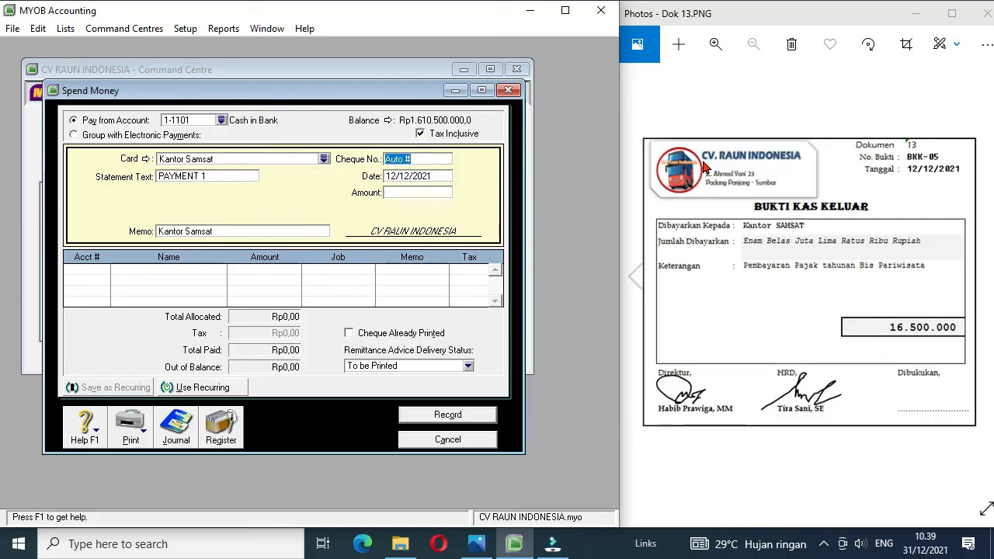
text(BKK-05)
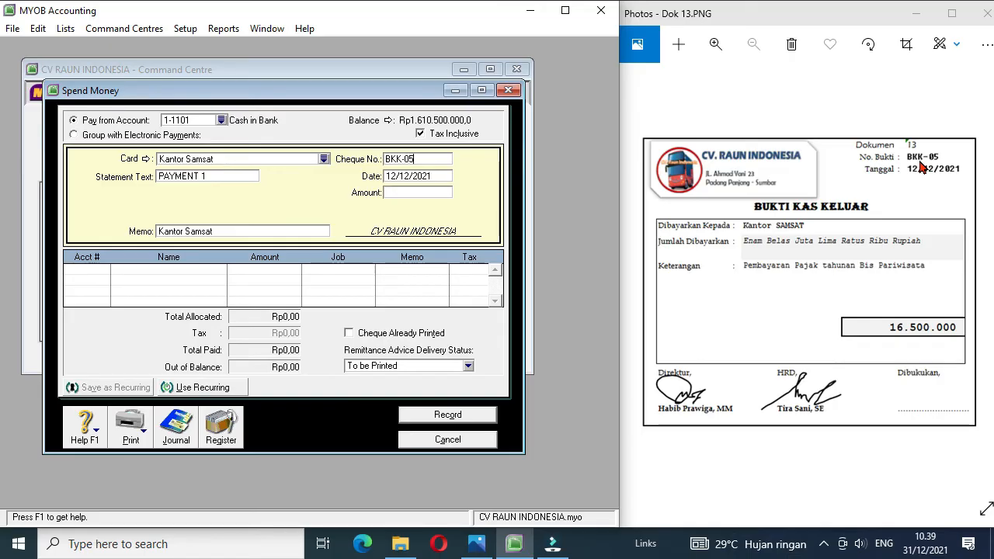
click(428, 193)
text(16500000)
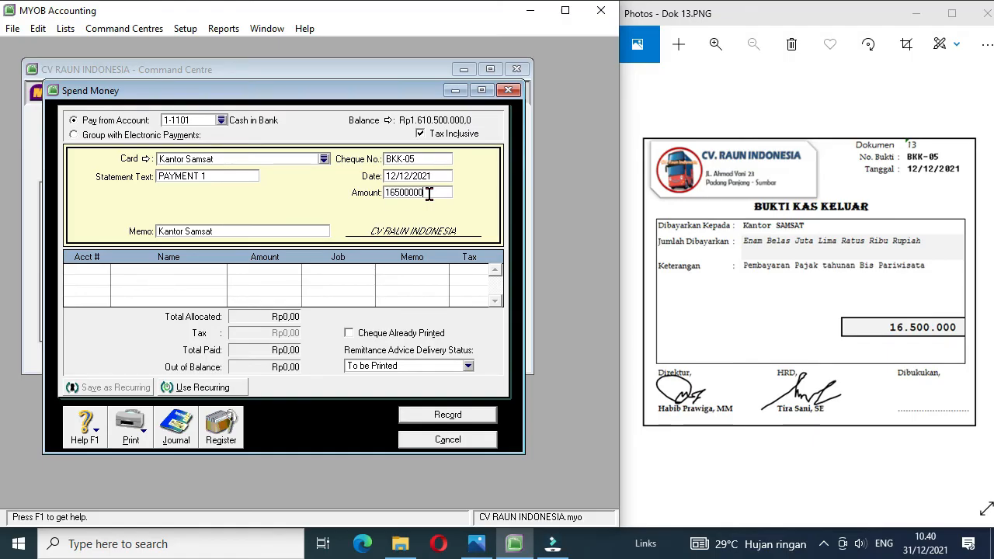
Step: Allocate the full amount of payment BKK-05 to account 6-1205 Tax Expense and record the payment
click(99, 268)
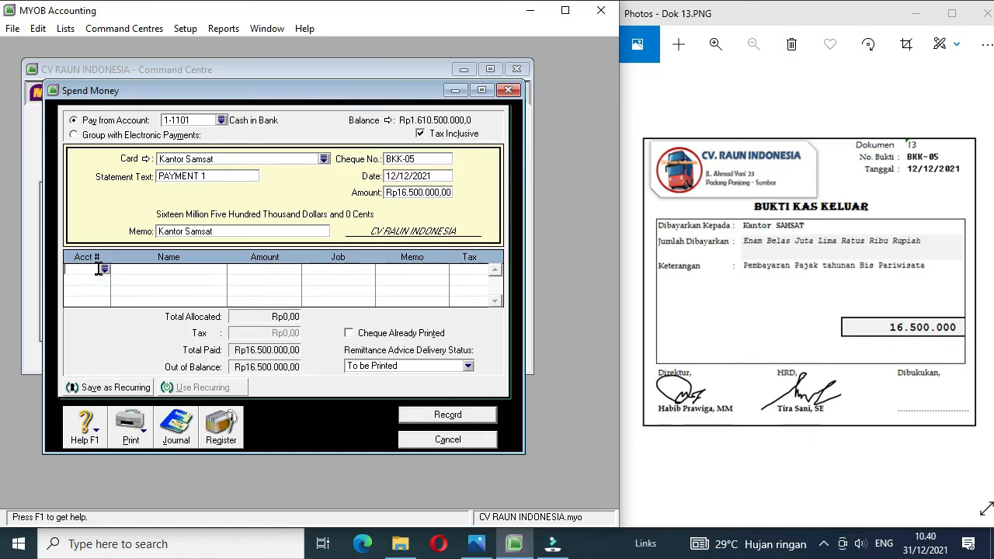
click(105, 269)
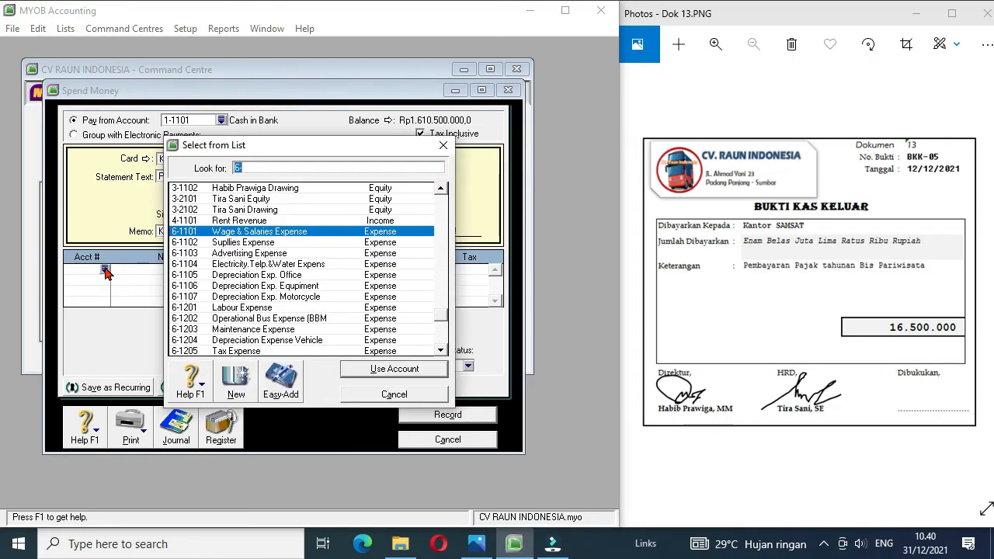
double_click(248, 352)
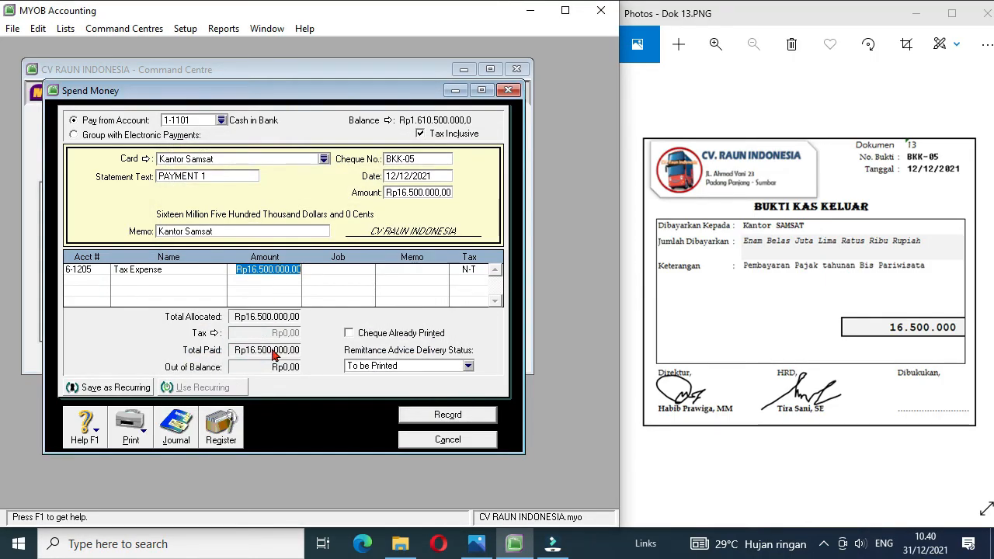
click(447, 415)
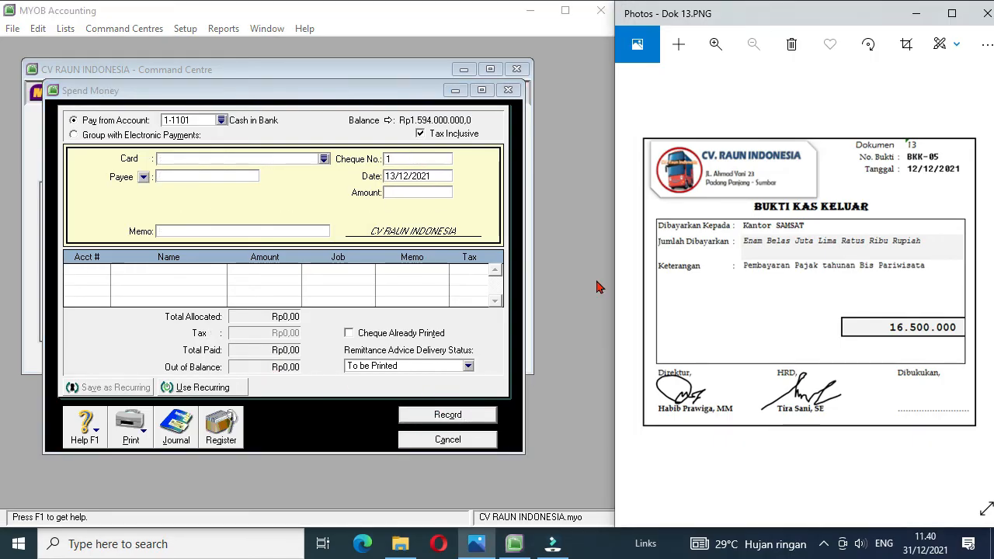
Step: Bring up document Dok 14 and give the new payment the Bagian Pengelolaan Supir card and cheque number BKK-06
click(985, 275)
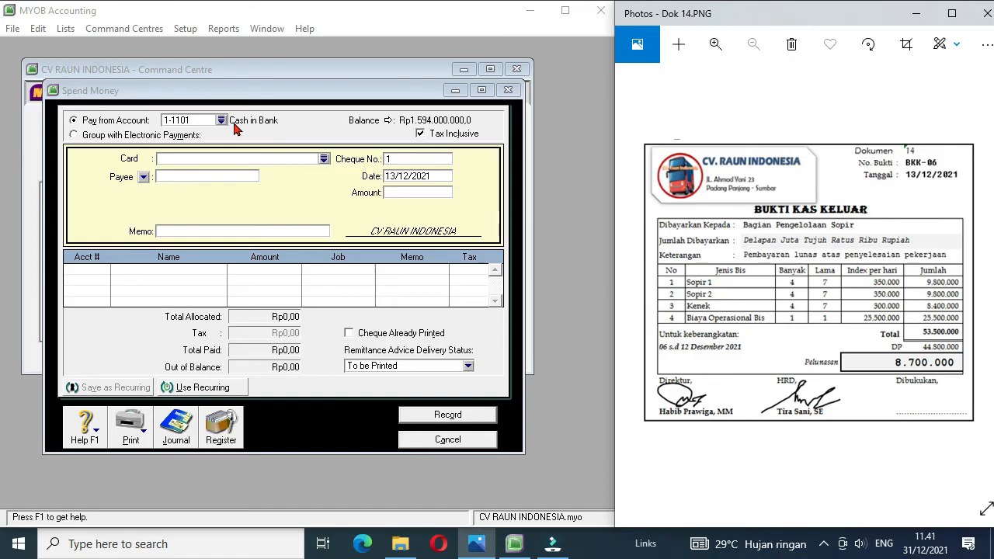
click(324, 159)
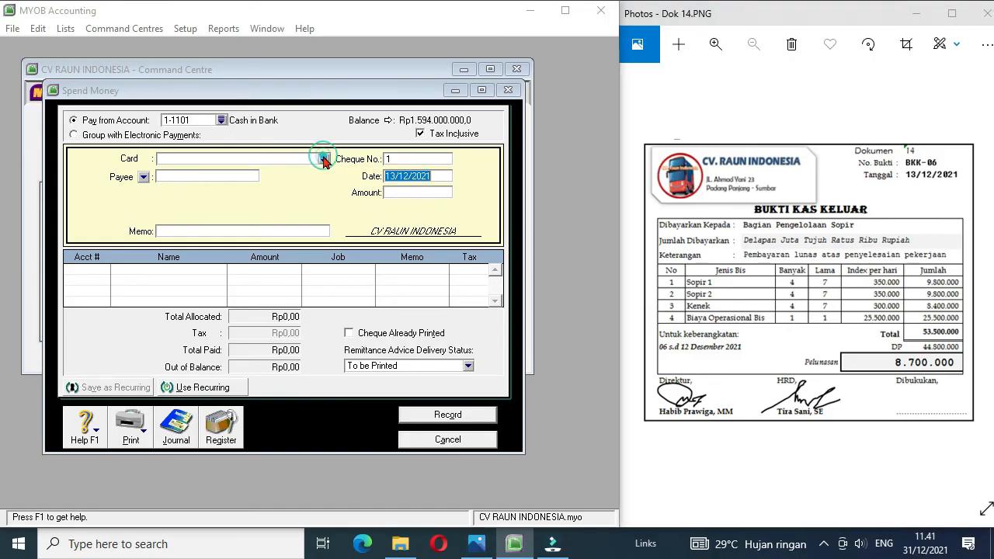
double_click(223, 192)
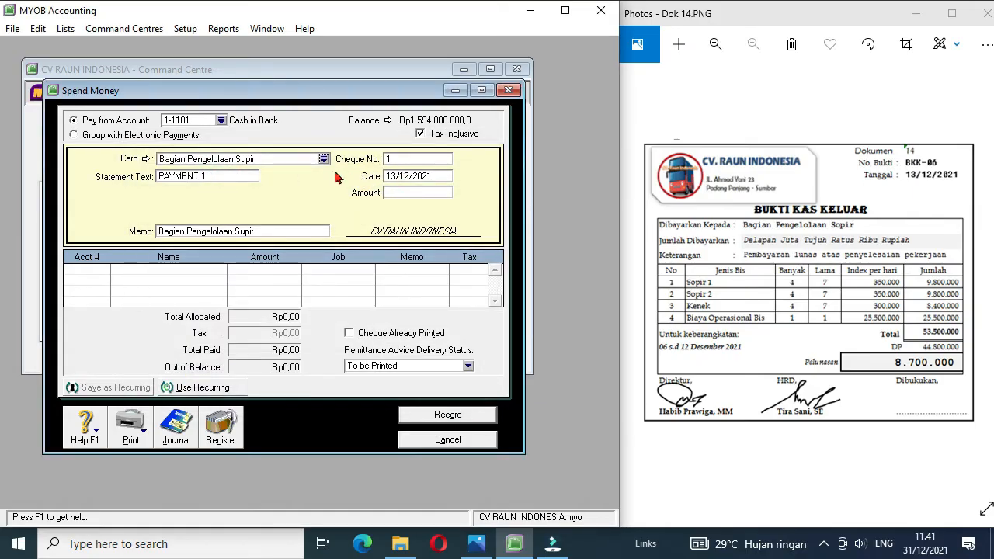
click(404, 160)
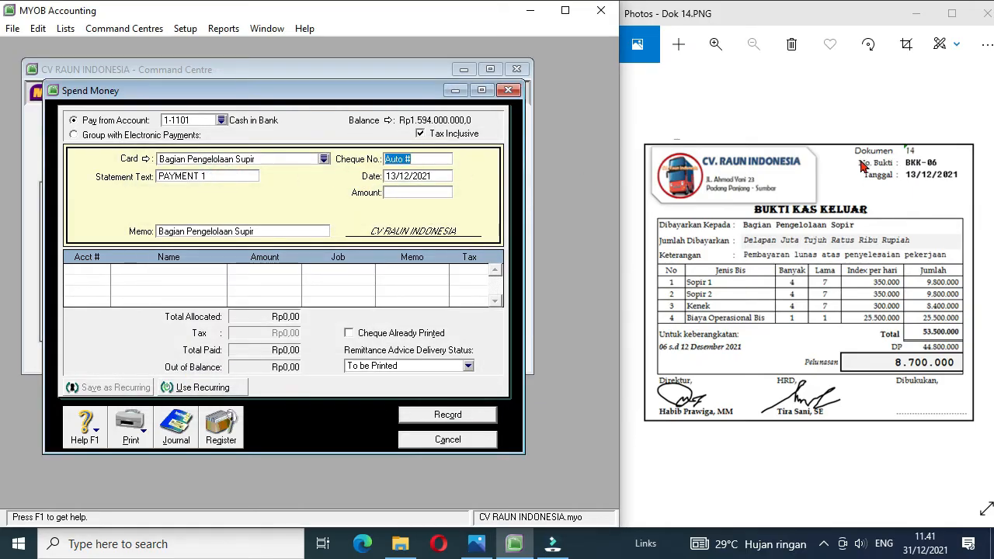
text(BKK-06)
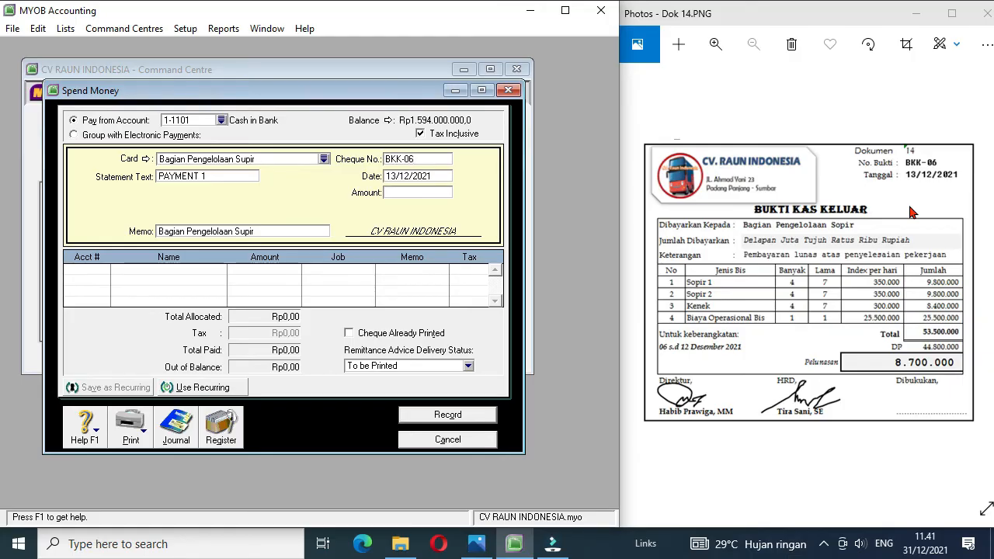
Step: Enter an amount of 8.700.000 for payment BKK-06
click(401, 179)
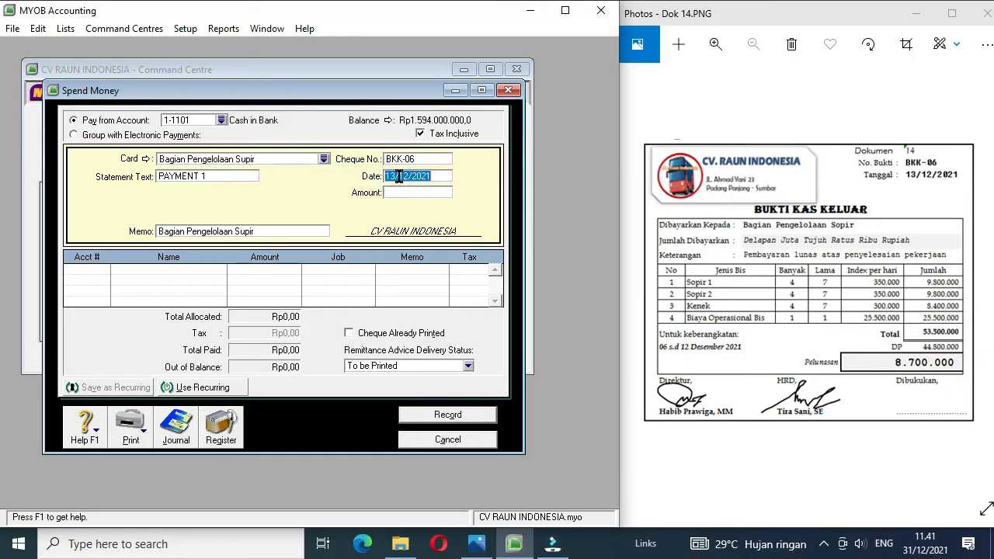
click(396, 194)
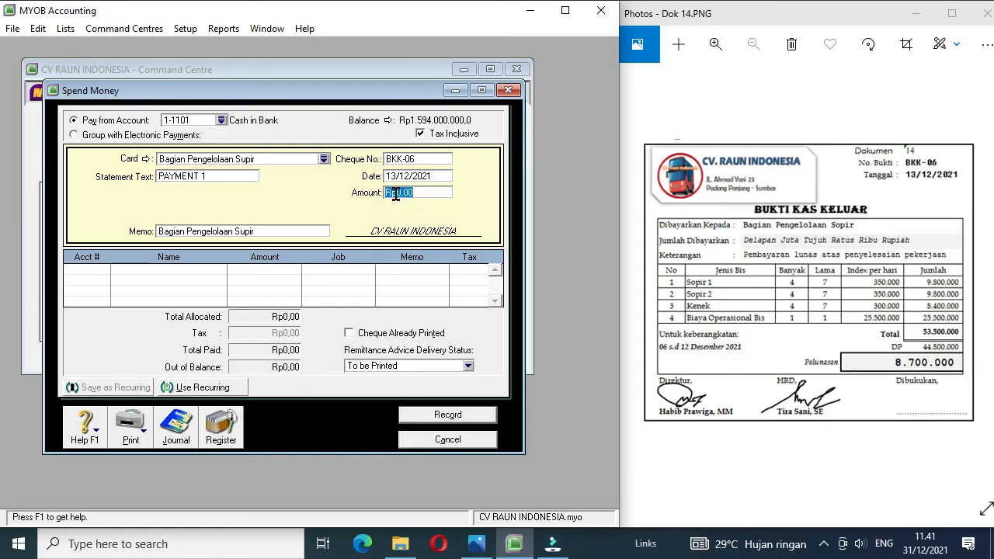
text(8.7)
text(00.000)
key(Tab)
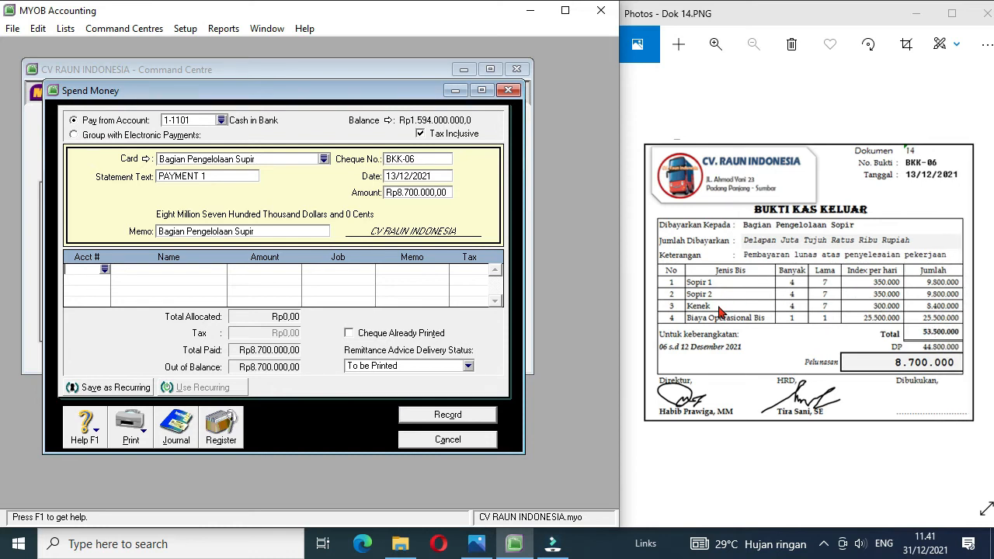
Step: Allocate 28000000 of payment BKK-06 to account 6-1201 Labour Expense
click(106, 270)
click(105, 269)
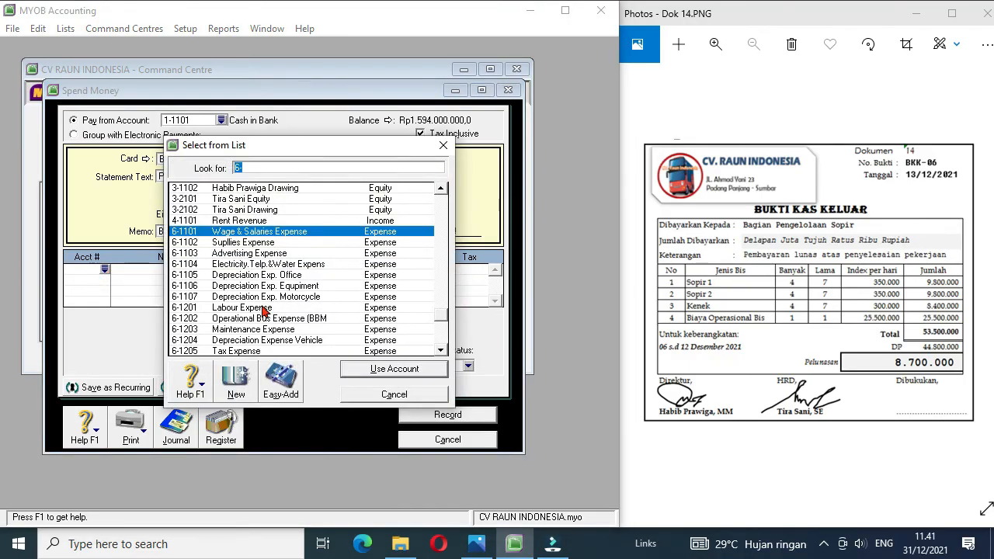
double_click(262, 311)
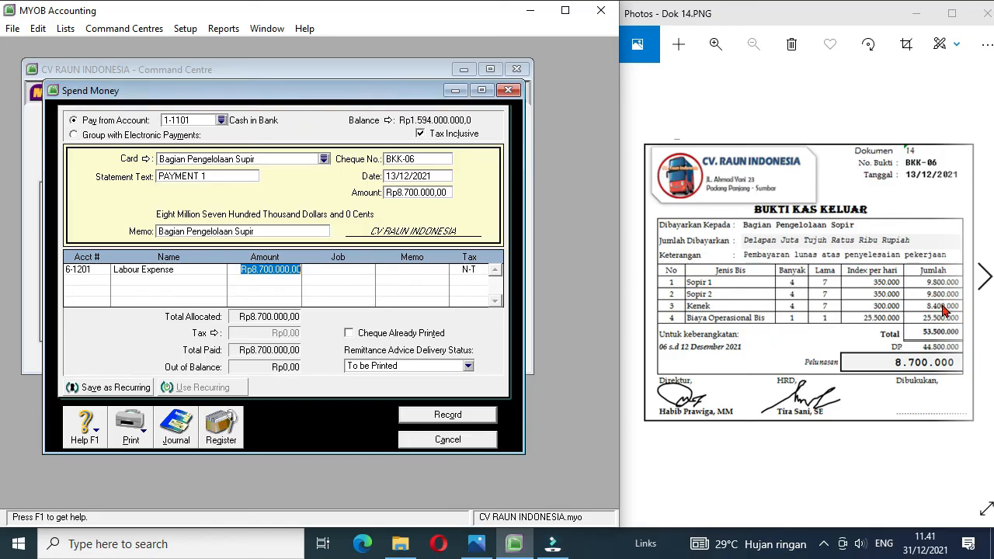
text(48000000)
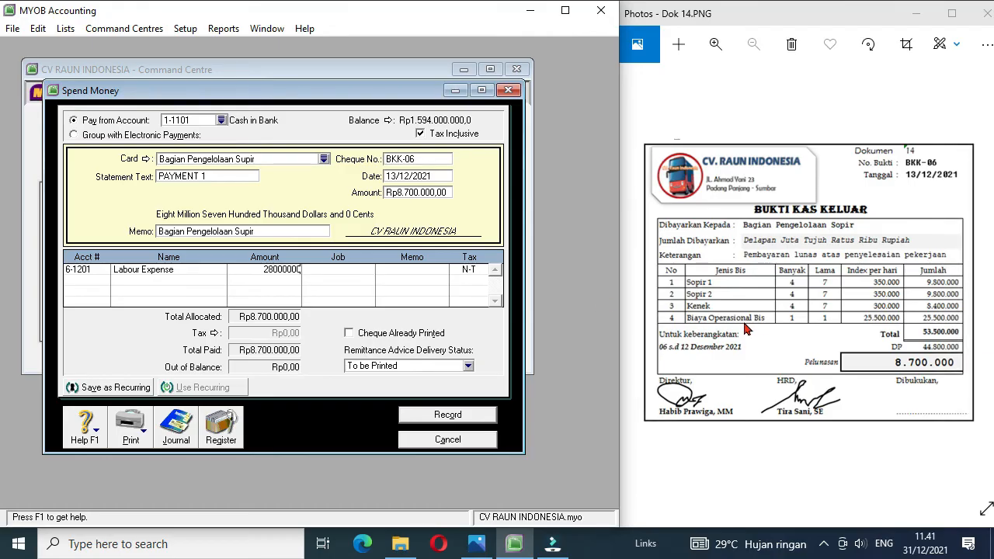
Step: Allocate 25.500.000 of payment BKK-06 to account 6-1202 Operational Bus Expense on the second line
click(89, 278)
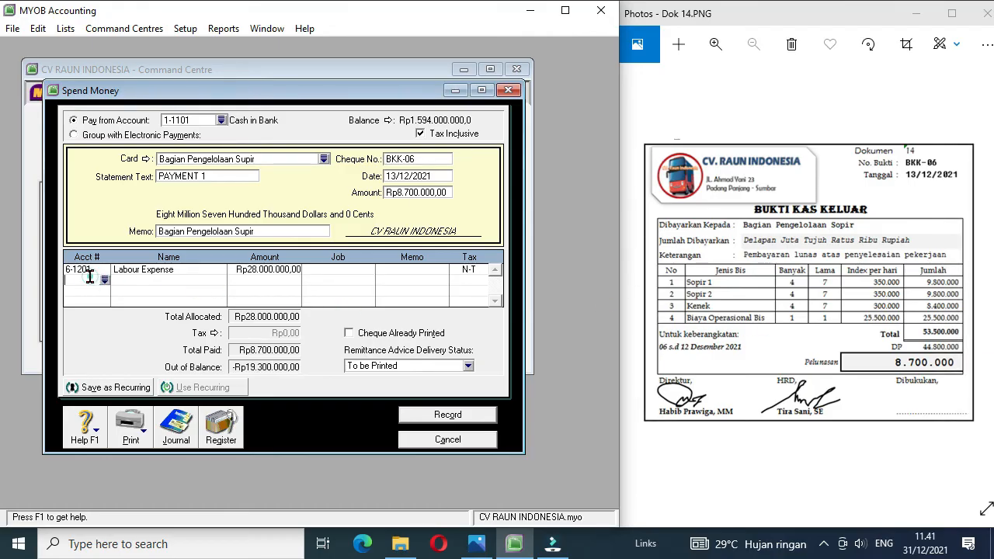
click(105, 281)
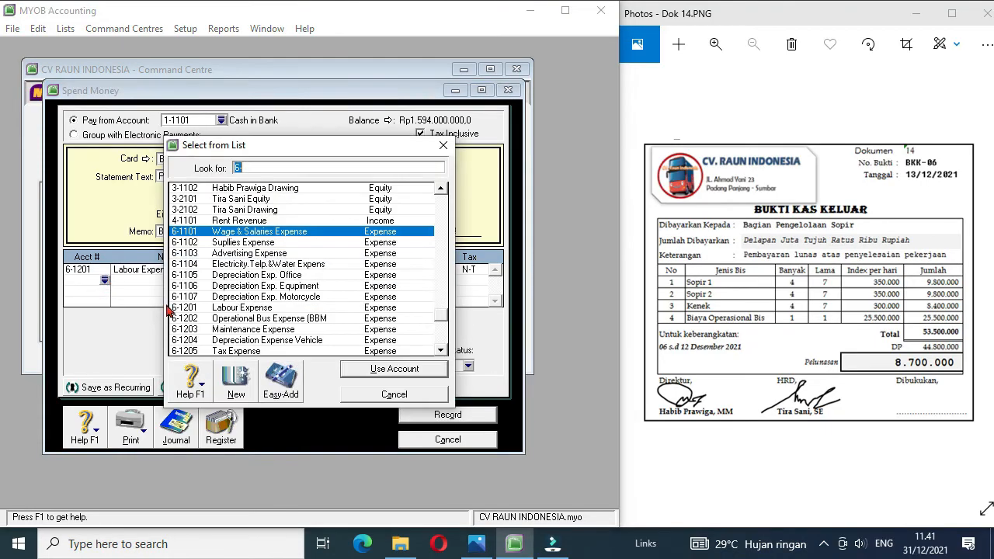
double_click(257, 320)
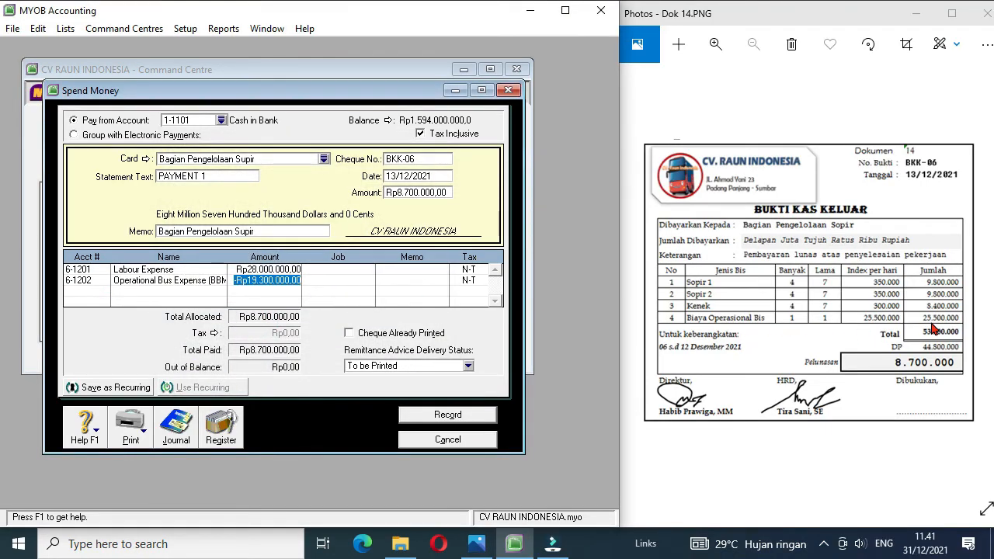
text(2)
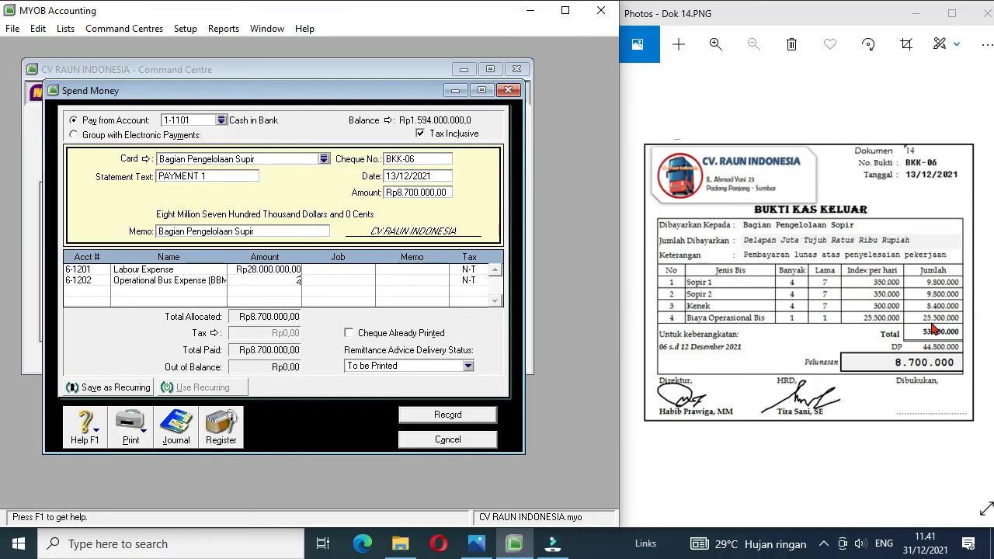
text(5.50)
text(0.000)
Step: Allocate -44.800.000 of payment BKK-06 to account 1-1202 Prepaid Expense on the third line
click(80, 289)
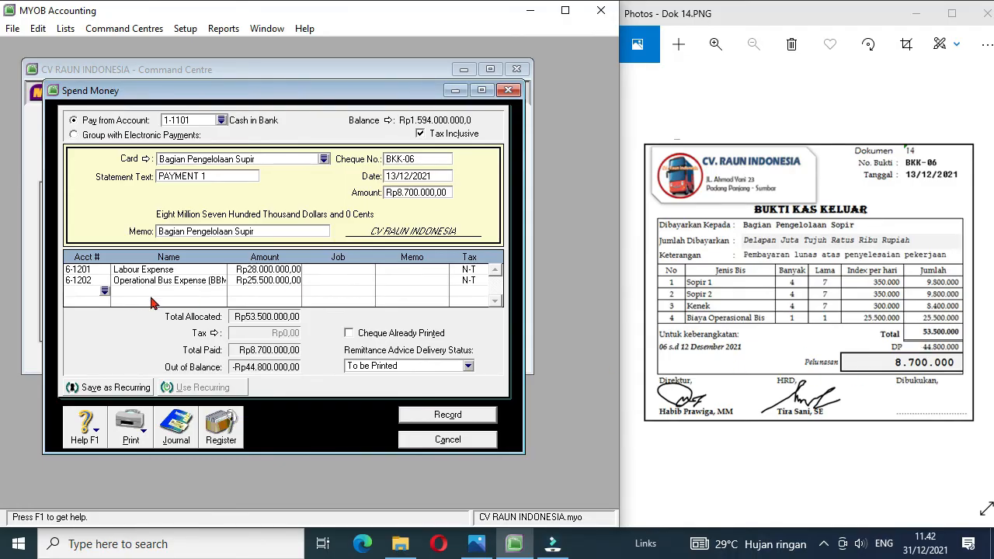
click(104, 292)
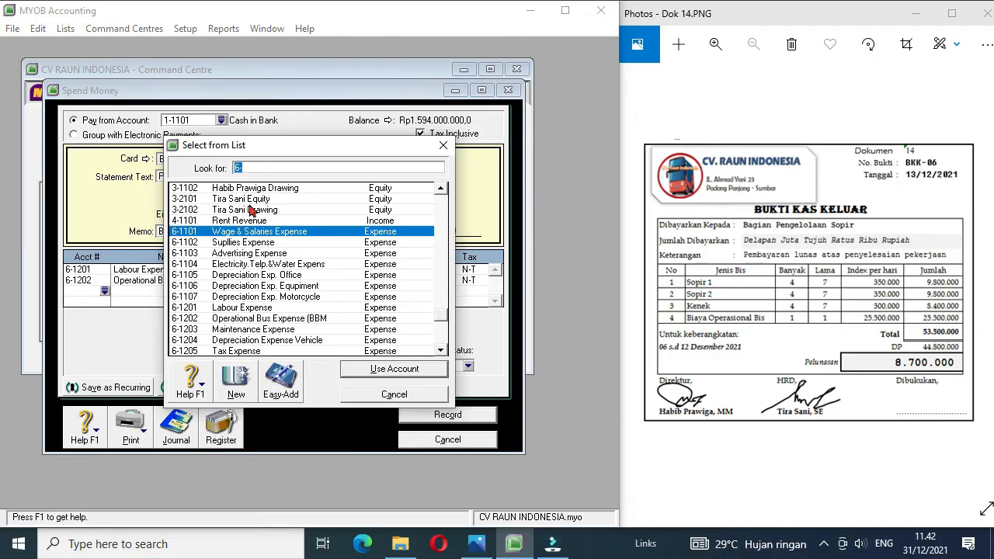
click(443, 204)
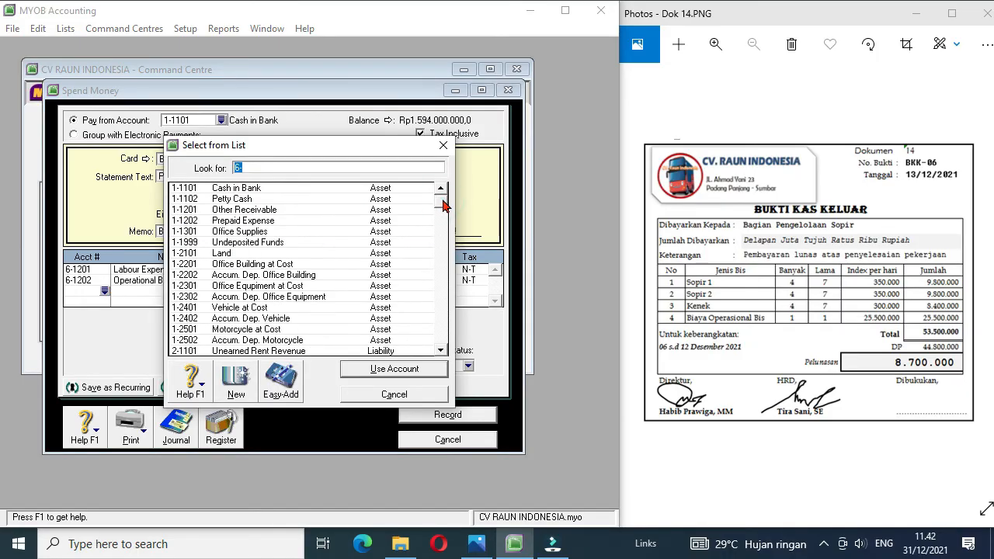
double_click(243, 222)
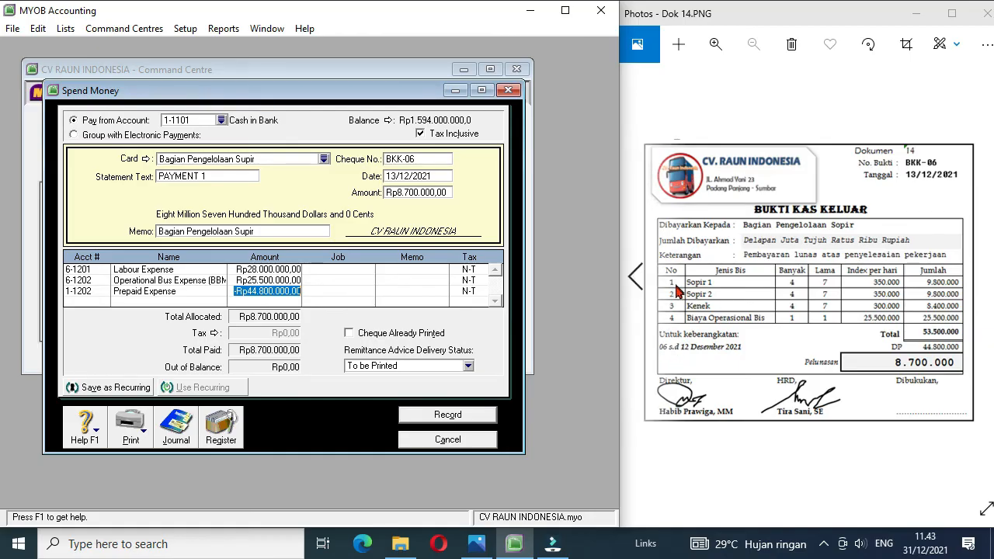
Step: Bring up document Dok 5, the BKM-02 cash receipt from Dinas Pariwisata Sumbar
click(635, 281)
click(636, 281)
click(635, 281)
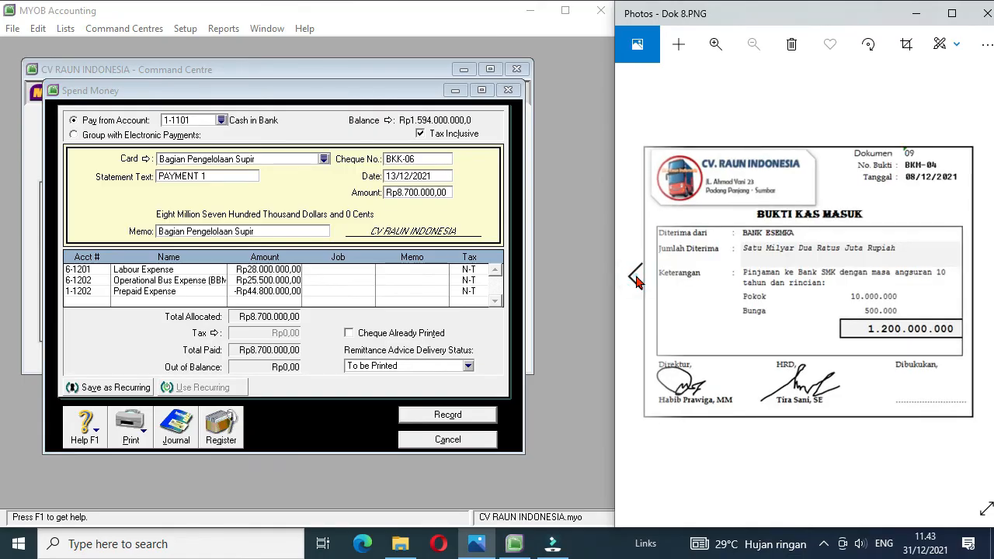
click(636, 281)
click(636, 281)
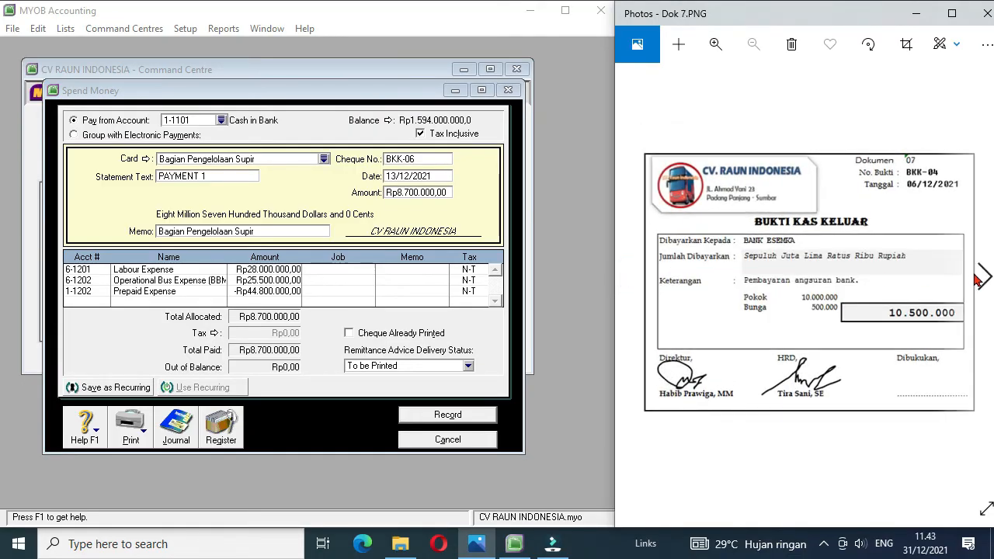
click(982, 277)
click(983, 277)
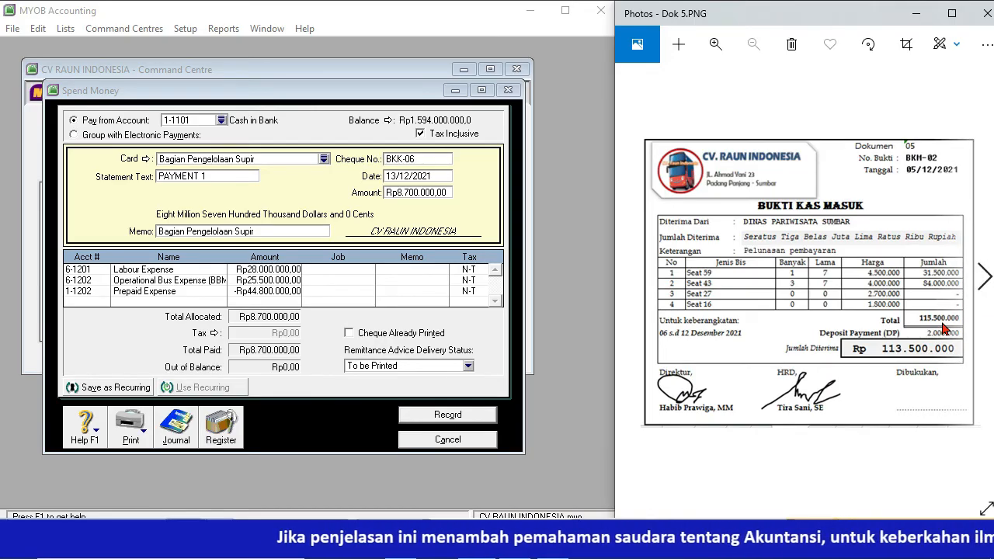
Step: Allocate 115500000 in payment BKK-06 to the linked account 2-1101 Unearned Rent Revenue
click(78, 300)
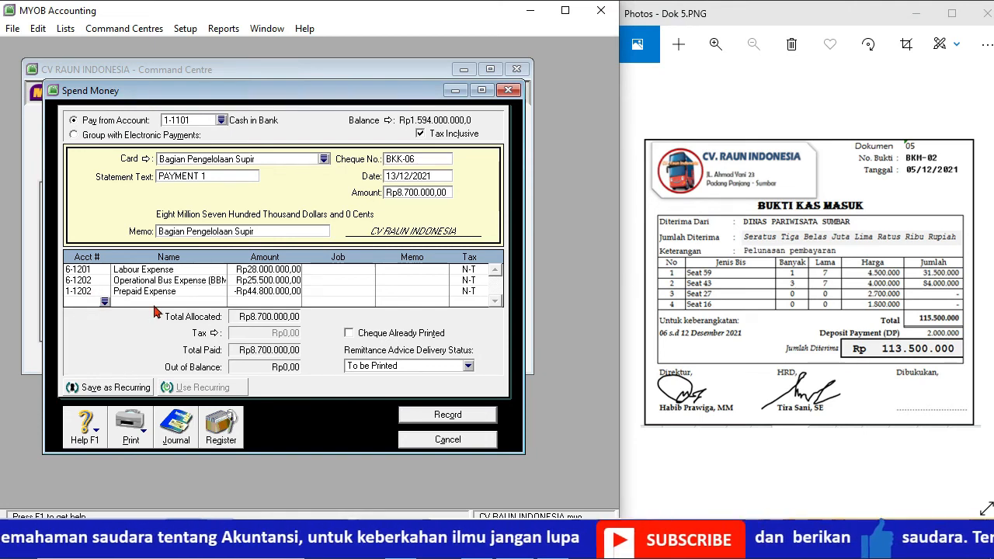
click(104, 302)
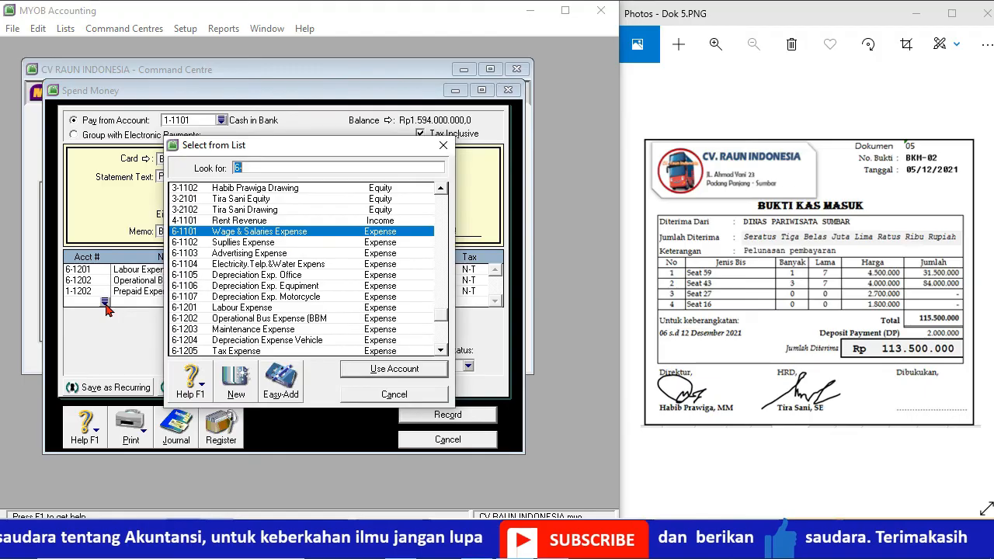
click(438, 192)
click(439, 192)
click(438, 192)
click(438, 192)
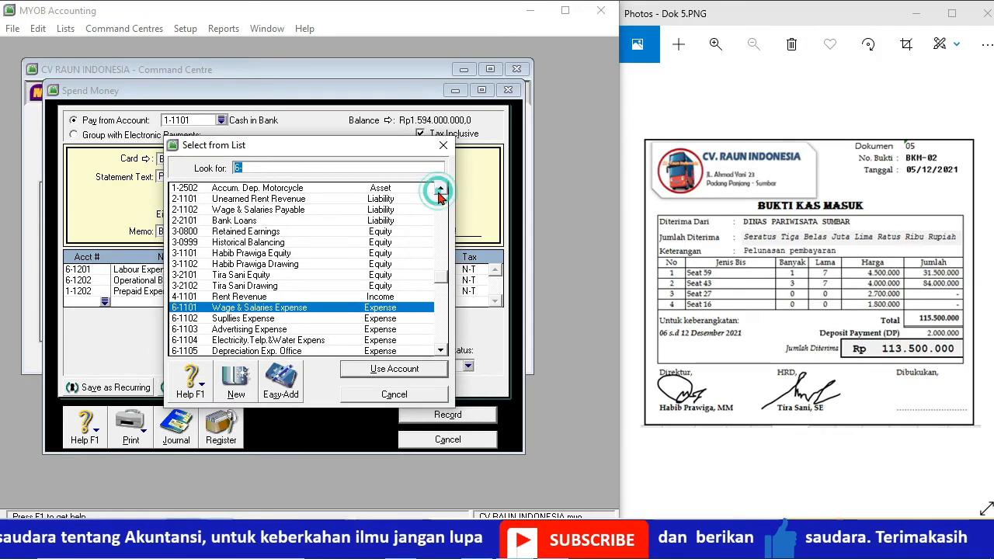
click(287, 201)
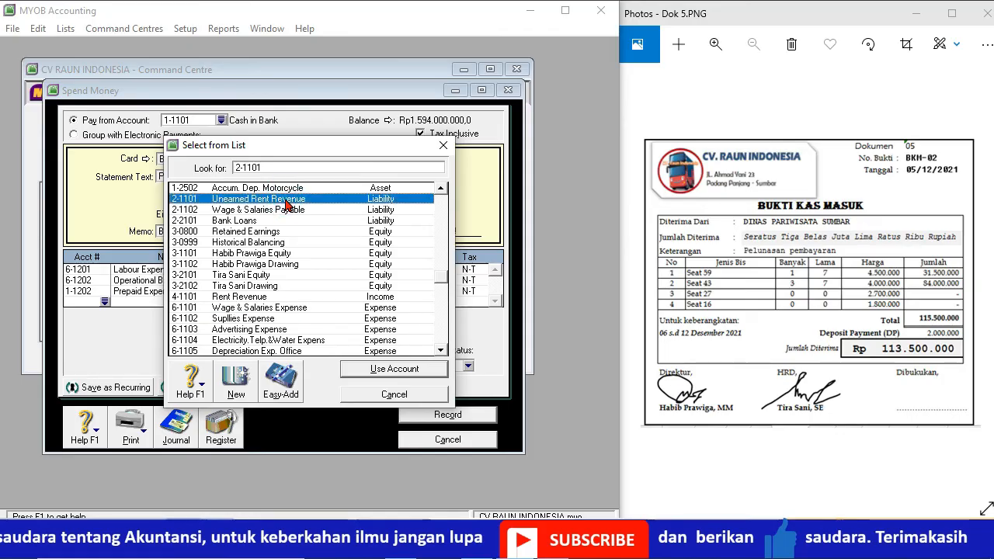
click(392, 371)
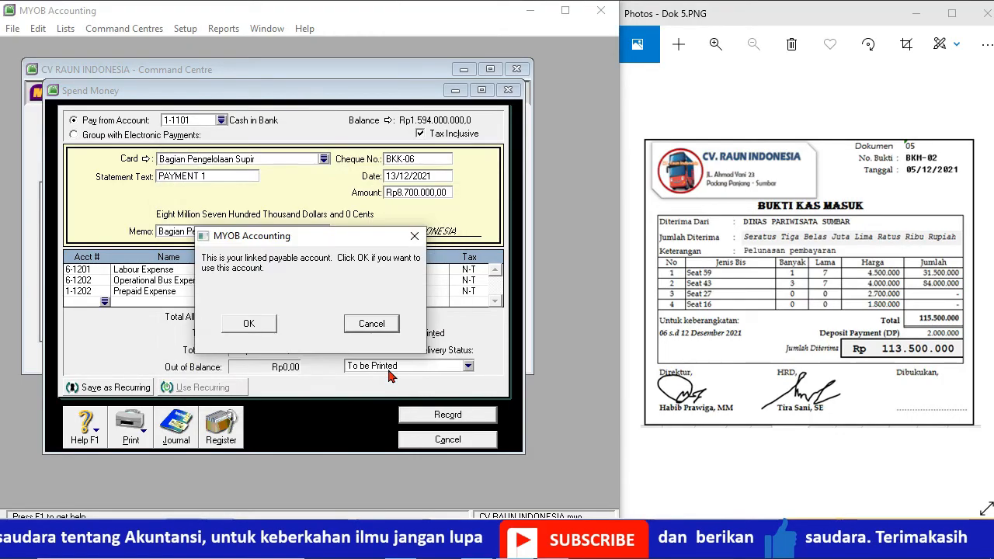
click(253, 326)
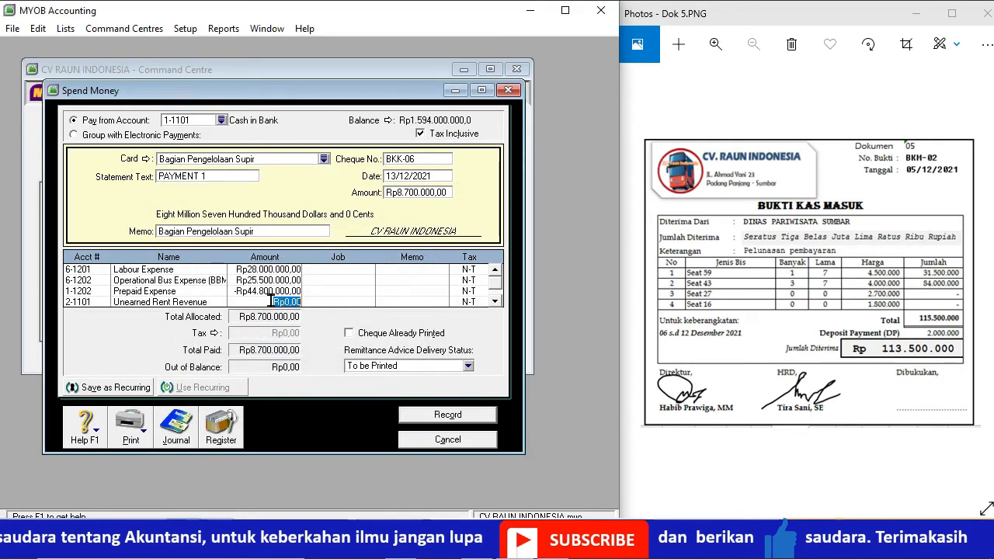
text(115500000)
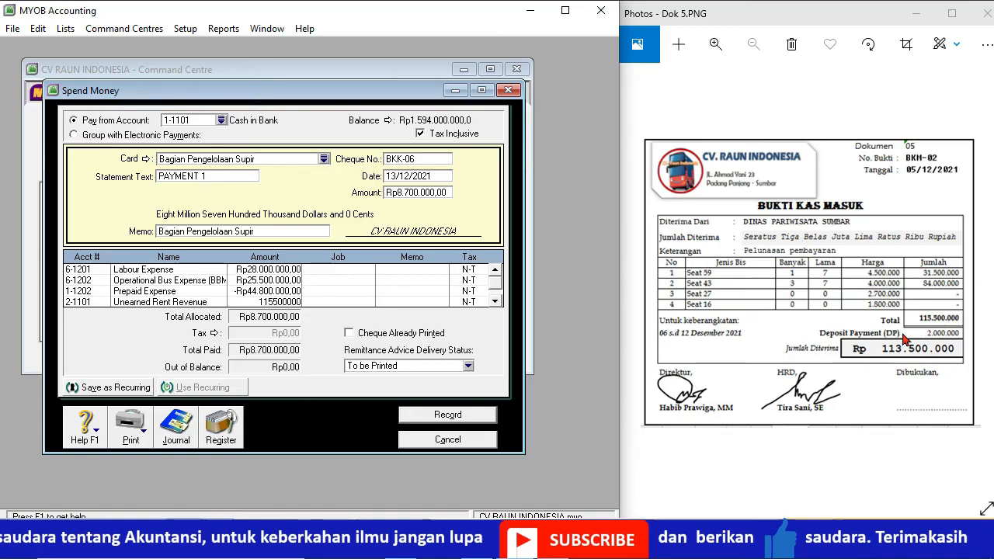
Step: Add an allocation of -115.500.000 to account 4-1101 Rent Revenue in payment BKK-06
click(496, 302)
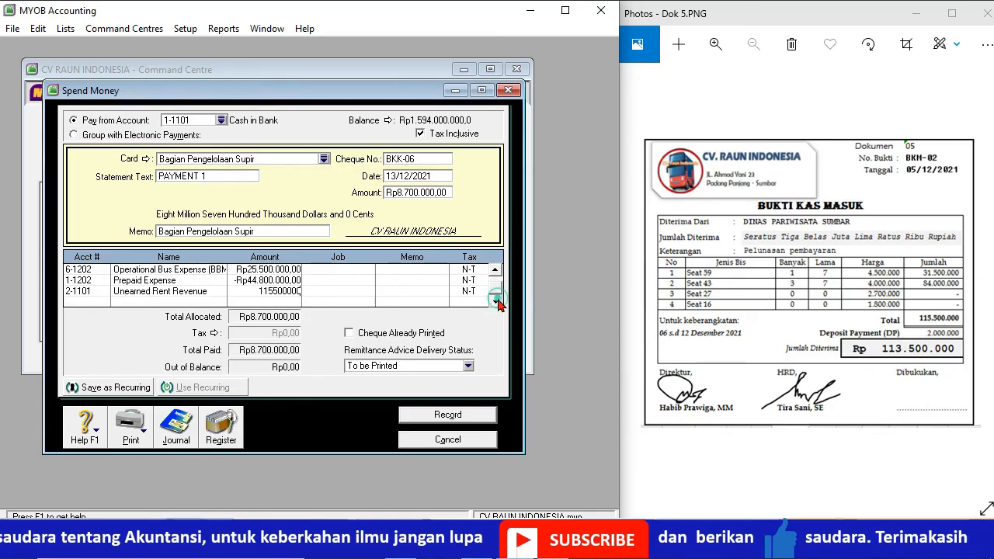
click(101, 303)
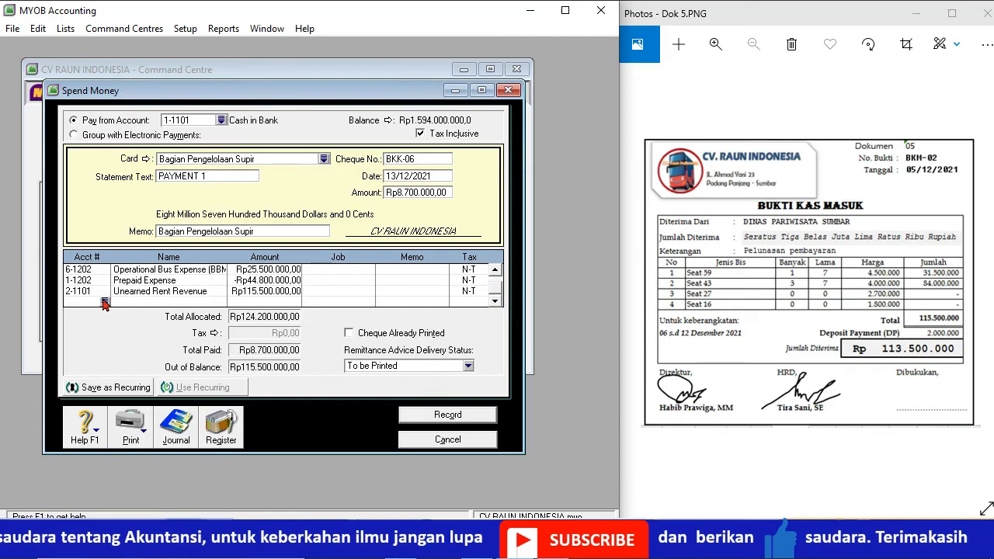
text(6-)
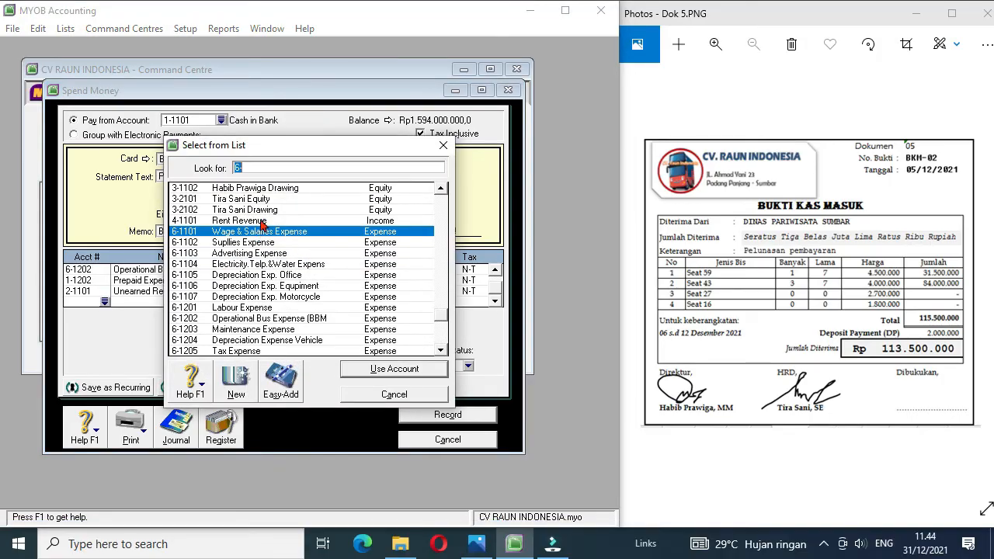
double_click(263, 222)
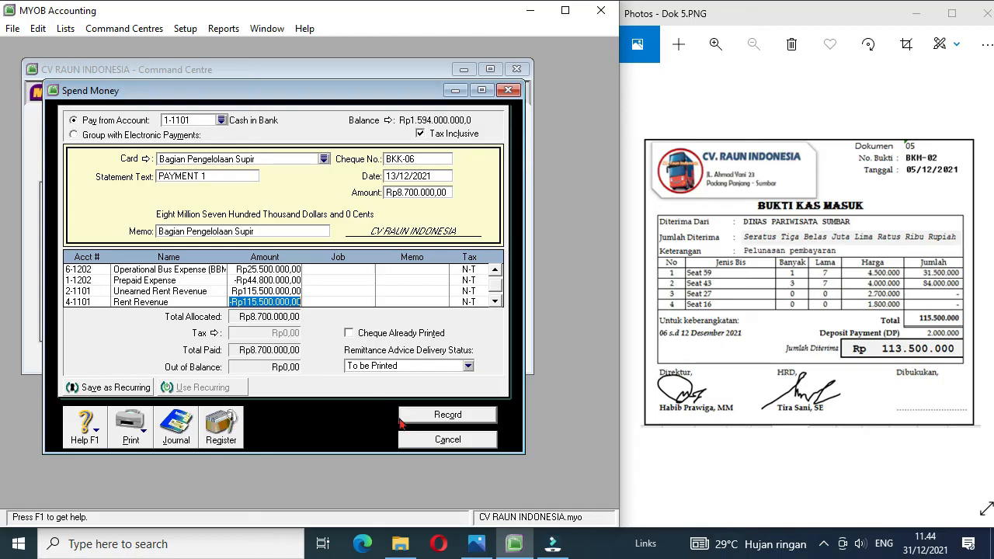
Step: Record payment BKK-06 and review its entry in the disbursements journal
click(449, 415)
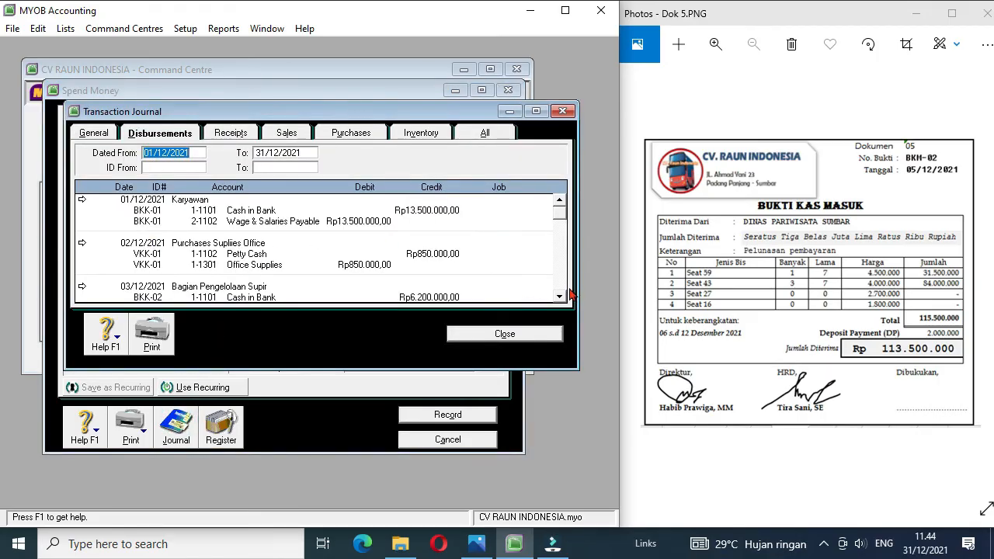
drag(563, 297, 562, 297)
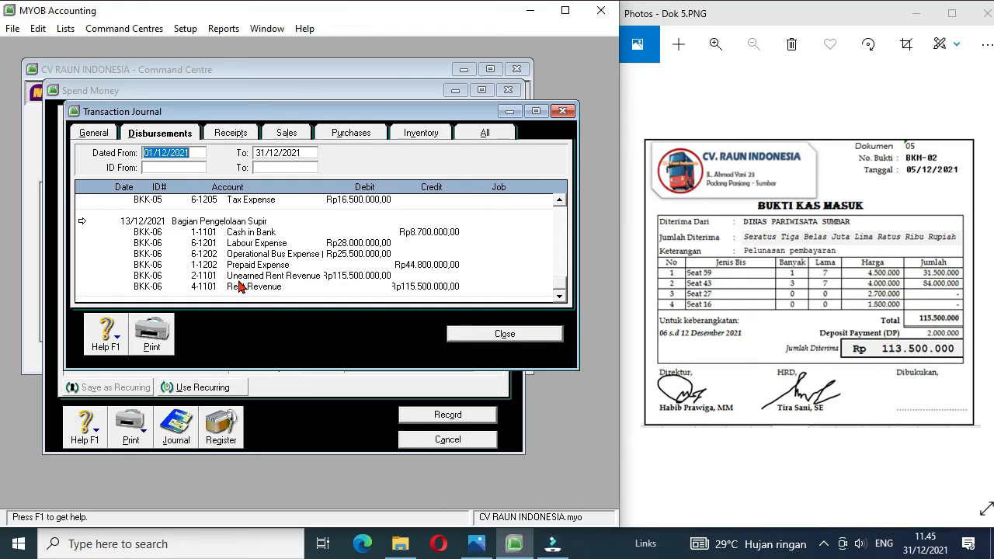
click(477, 332)
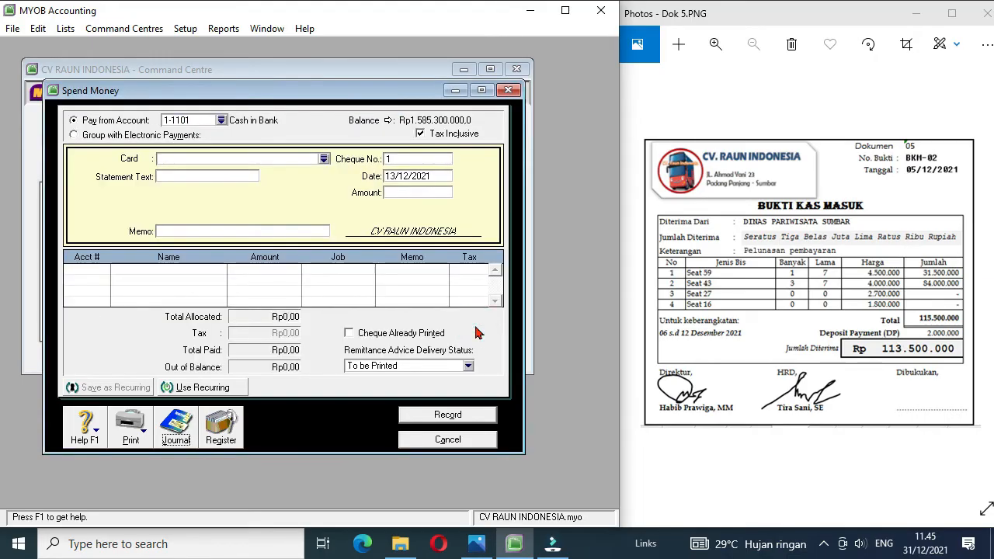
Step: Bring up document Dok 15, leave the payment form and start a new Receive Money entry
click(985, 277)
click(985, 277)
click(984, 278)
click(985, 278)
click(985, 278)
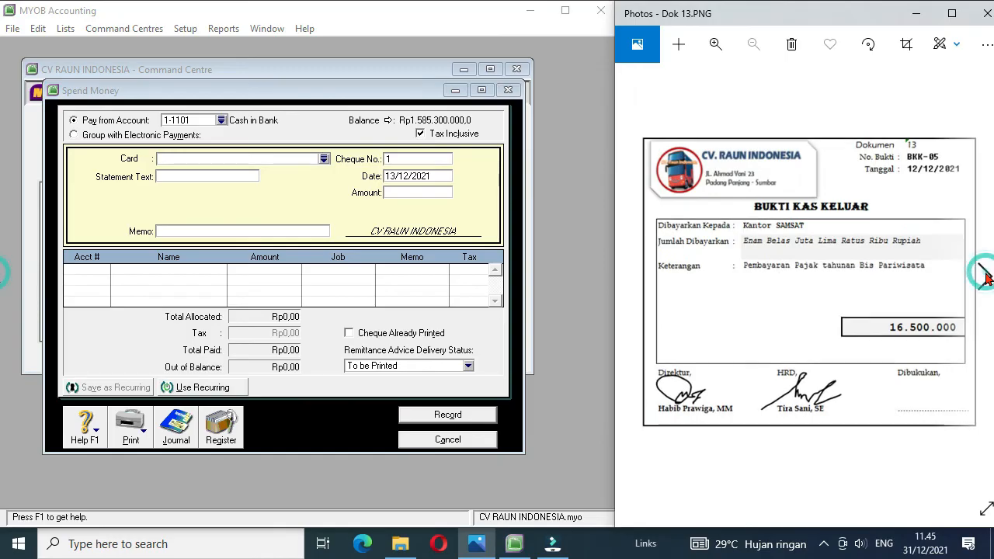
click(985, 277)
click(985, 277)
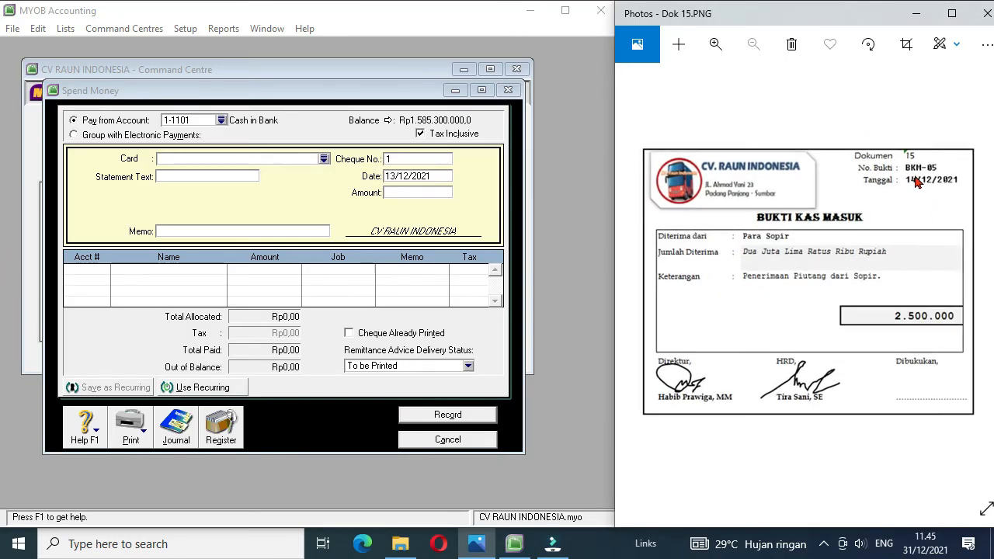
click(417, 440)
click(423, 217)
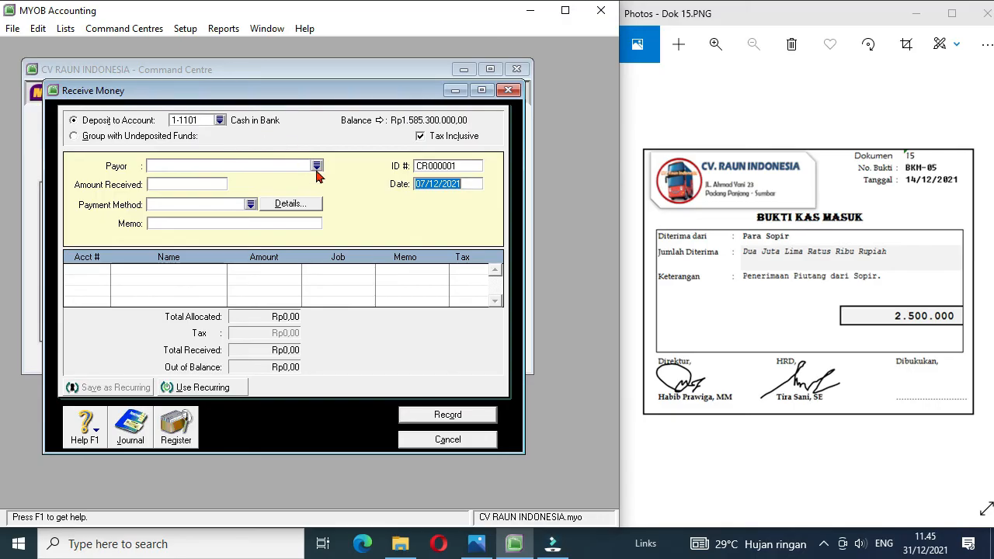
Step: Fill in the receipt with payor Karyawan, an amount received of 2500000 and ID number BKM-05
click(317, 167)
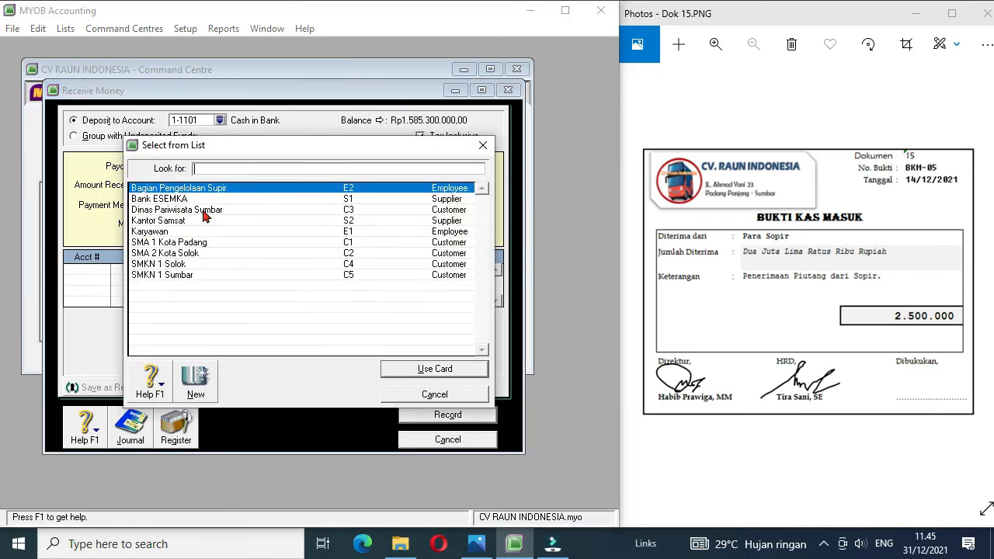
double_click(155, 233)
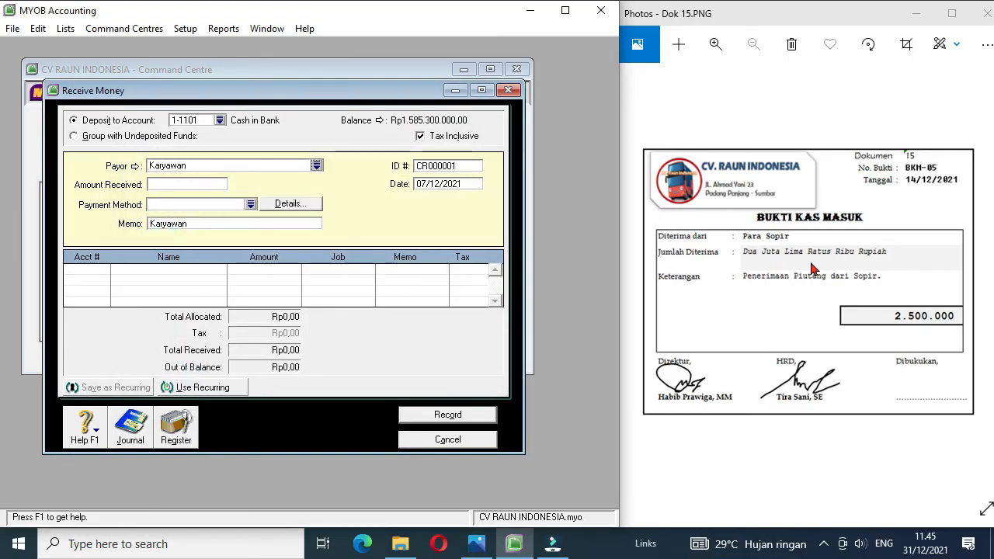
click(192, 185)
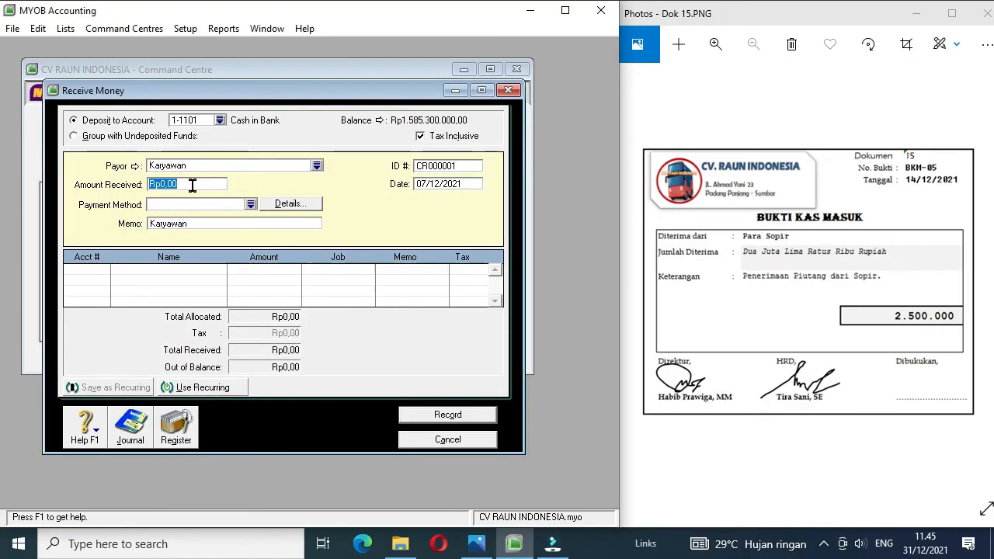
text(2500000)
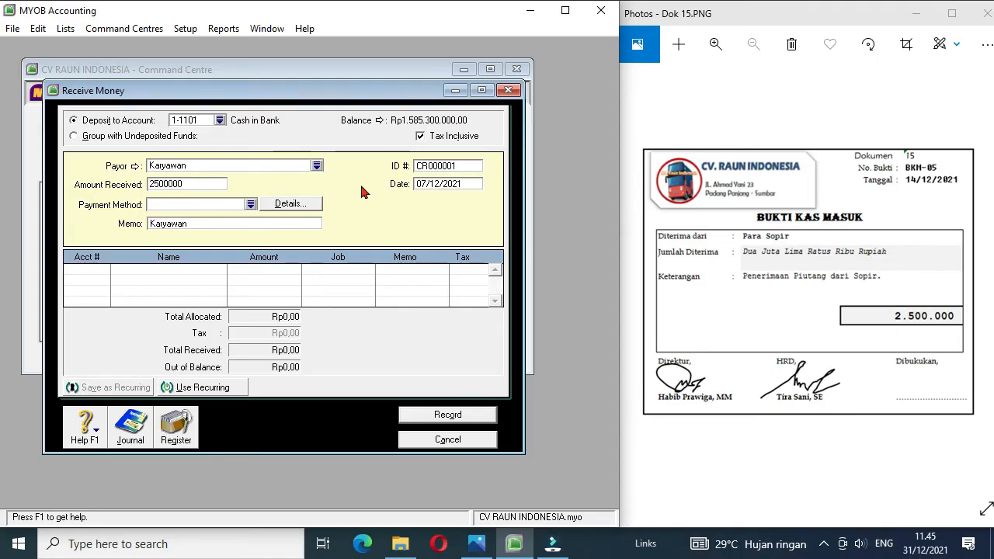
click(455, 168)
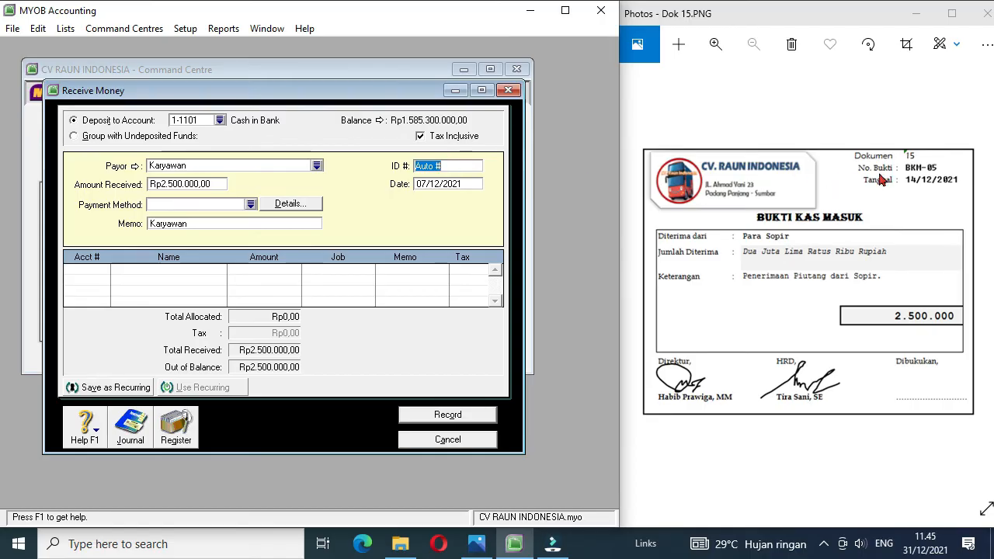
text(BKM-05)
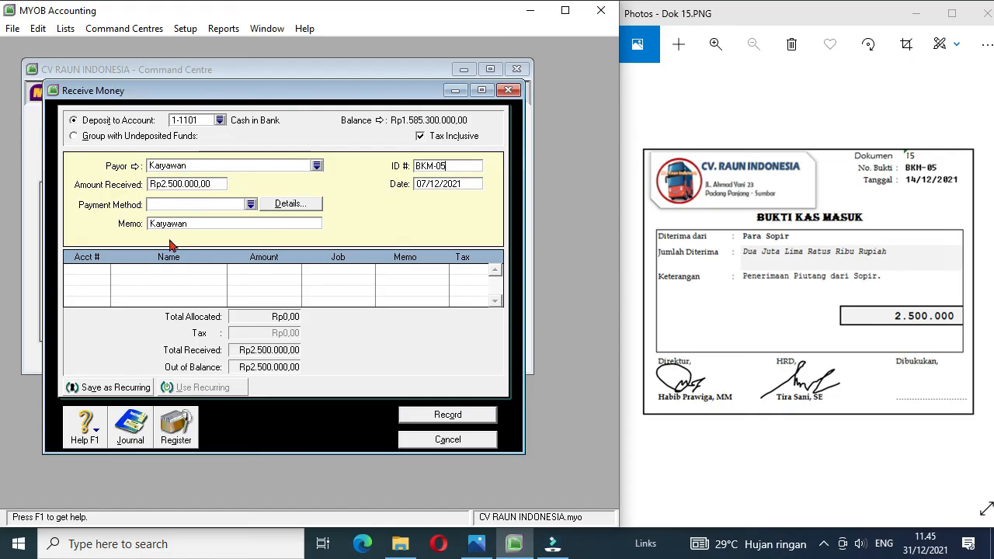
Step: Allocate receipt BKM-05 to account 1-1201 Other Receivable, accepting the linked receivable account, and record it
click(93, 275)
text(4-)
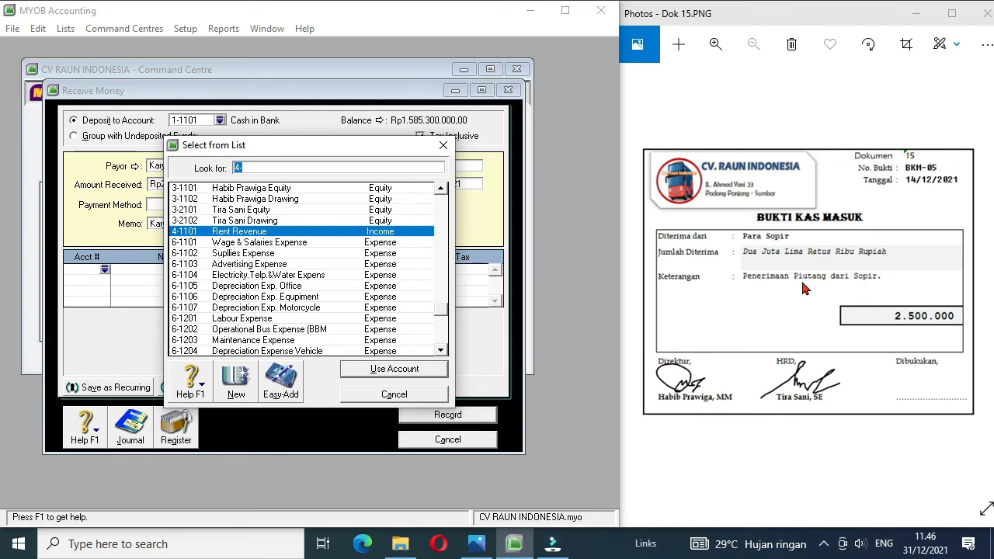
drag(442, 316, 440, 194)
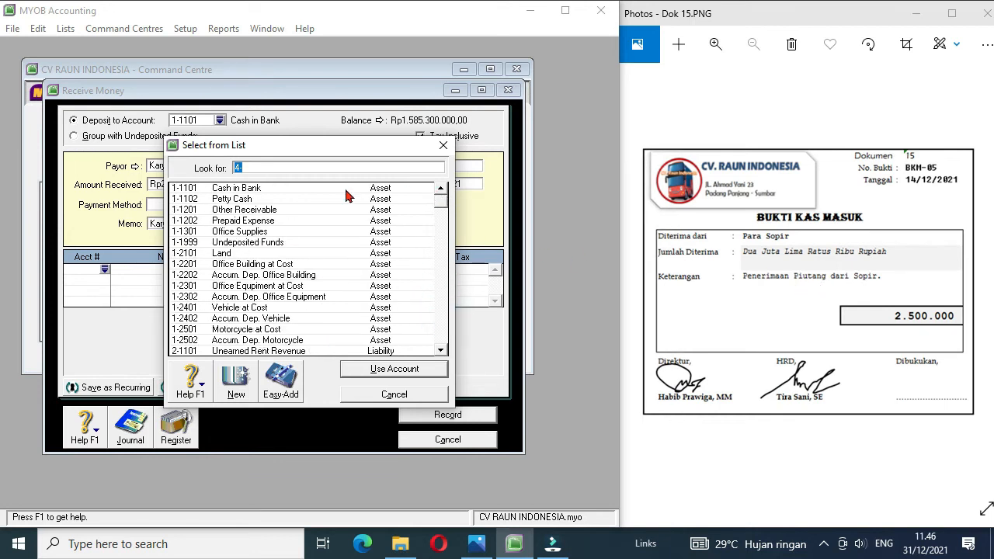
double_click(262, 211)
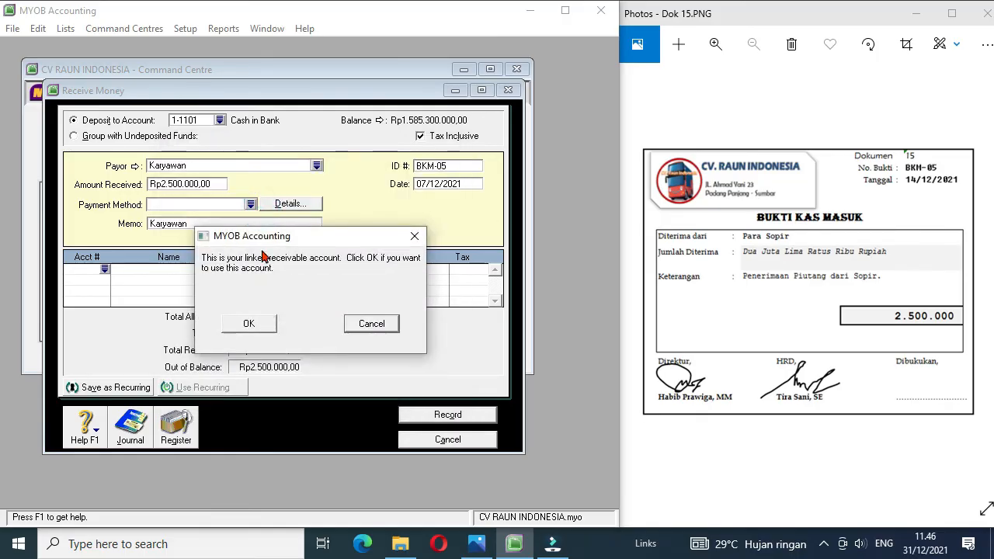
click(249, 325)
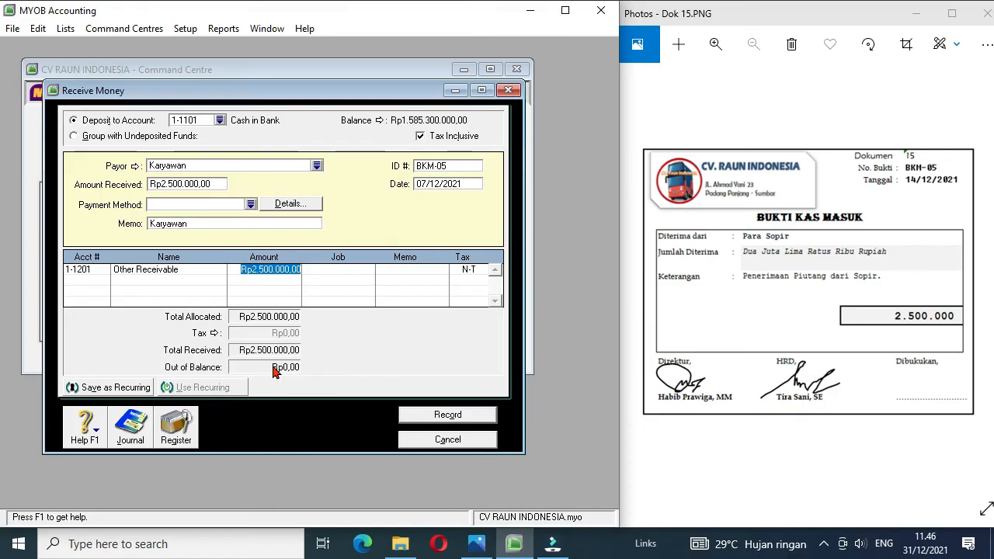
click(423, 415)
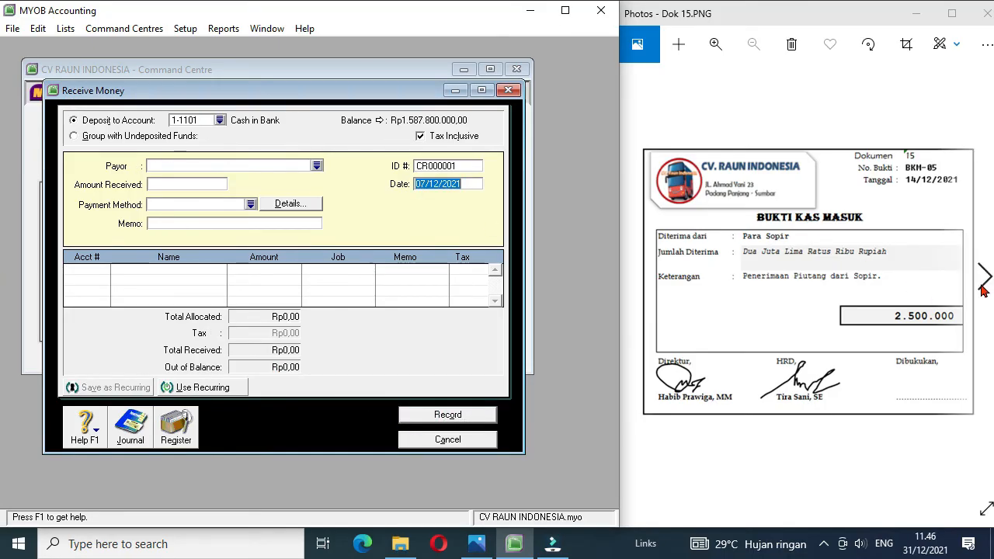
Step: Bring up document Dok 16, leave the receipt form and start a Spend Money entry for card Karyawan
click(982, 287)
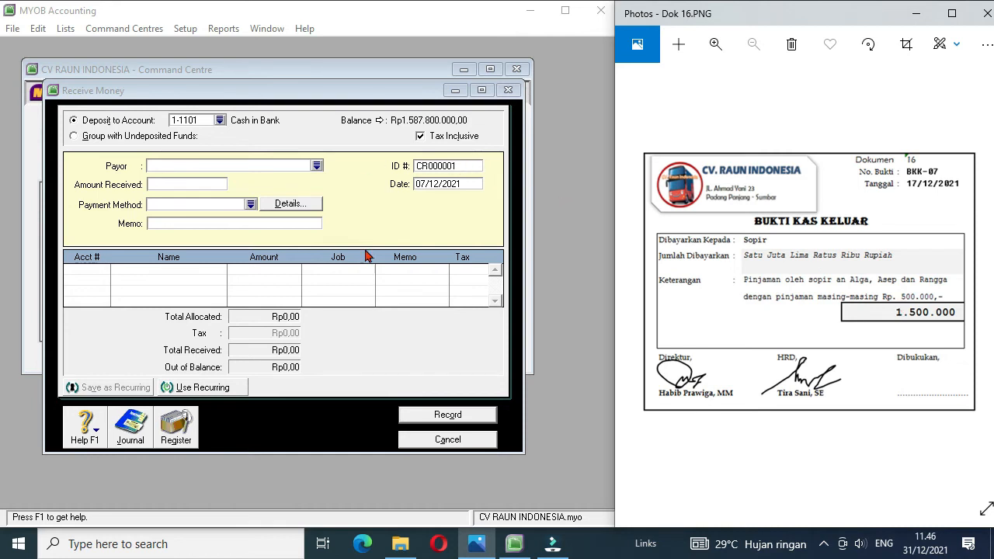
click(410, 441)
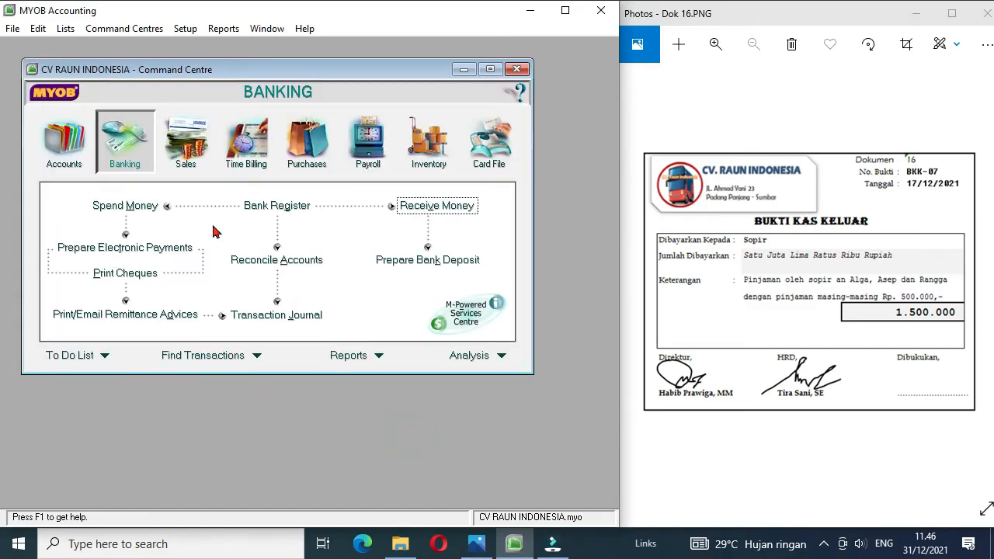
click(146, 206)
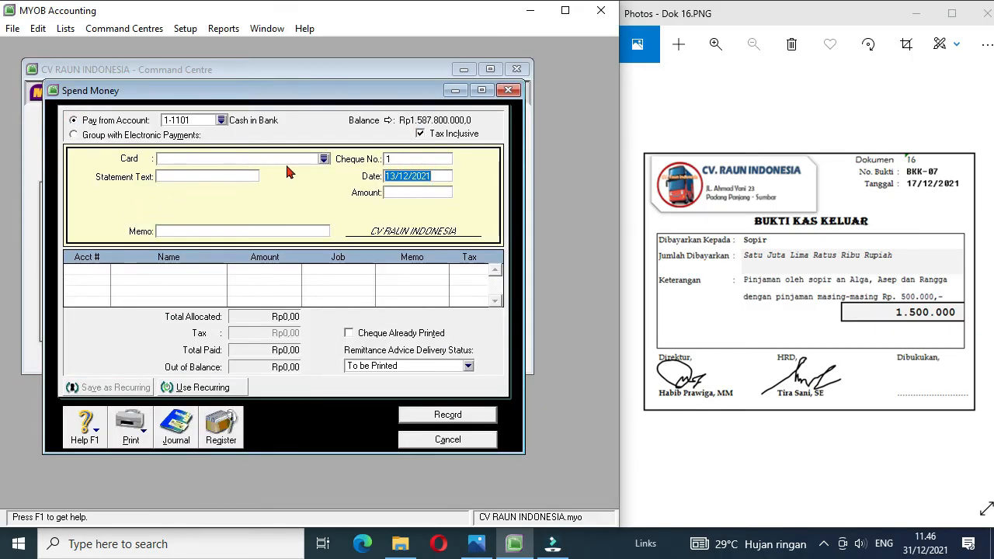
click(323, 160)
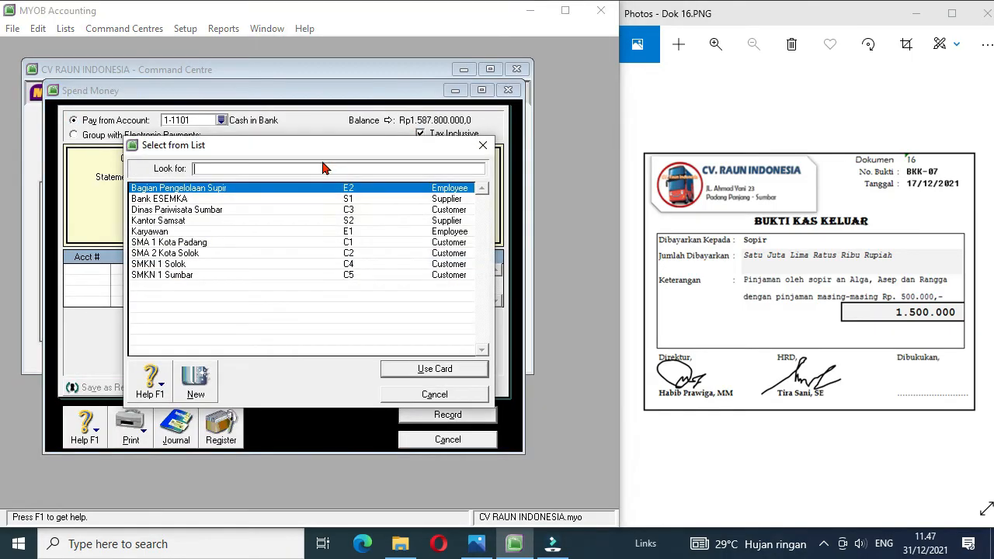
double_click(158, 232)
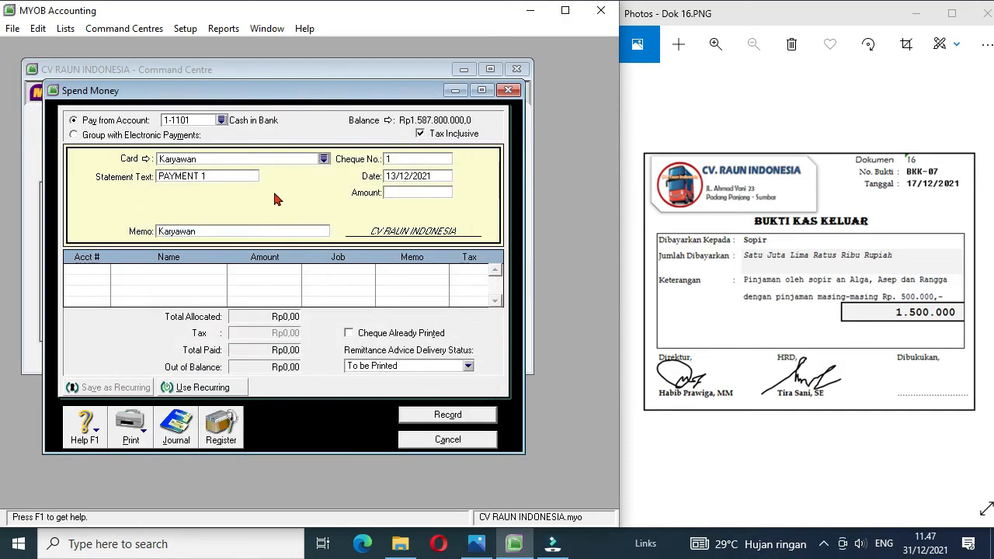
Step: Fill in the payment with cheque number BKK-07, date 17/12/2021 and an amount of 1500000
click(389, 160)
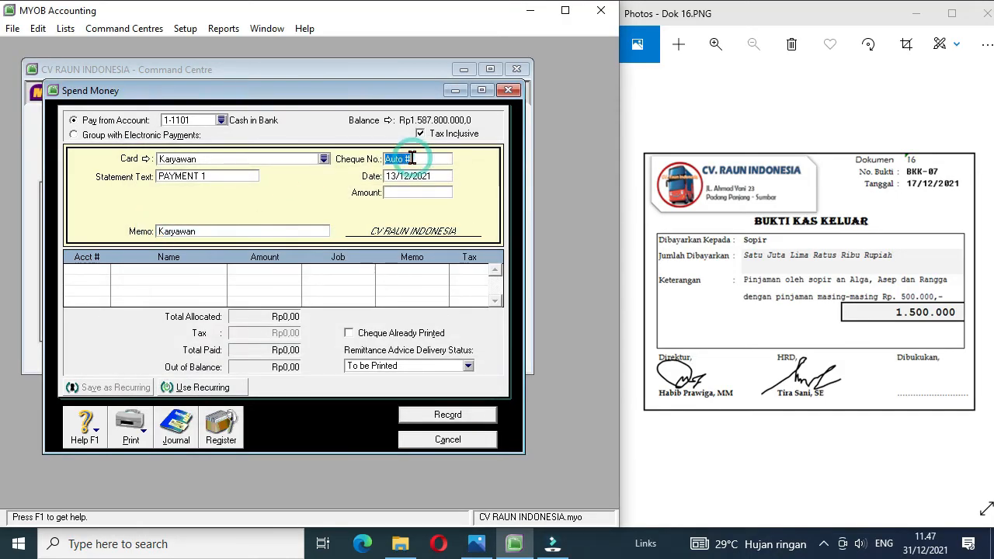
text(B)
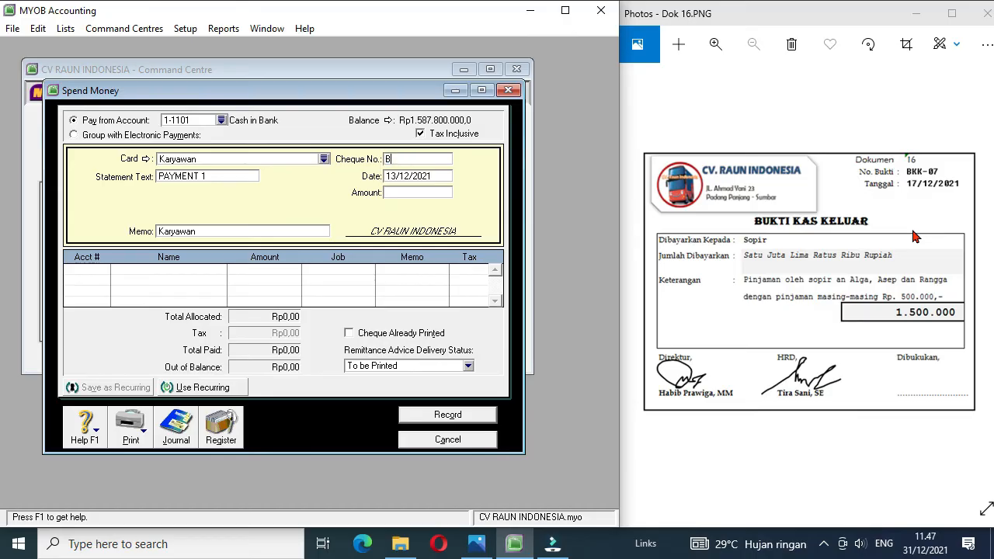
text(KK-07)
click(397, 177)
click(398, 177)
key(BackSpace)
text(7)
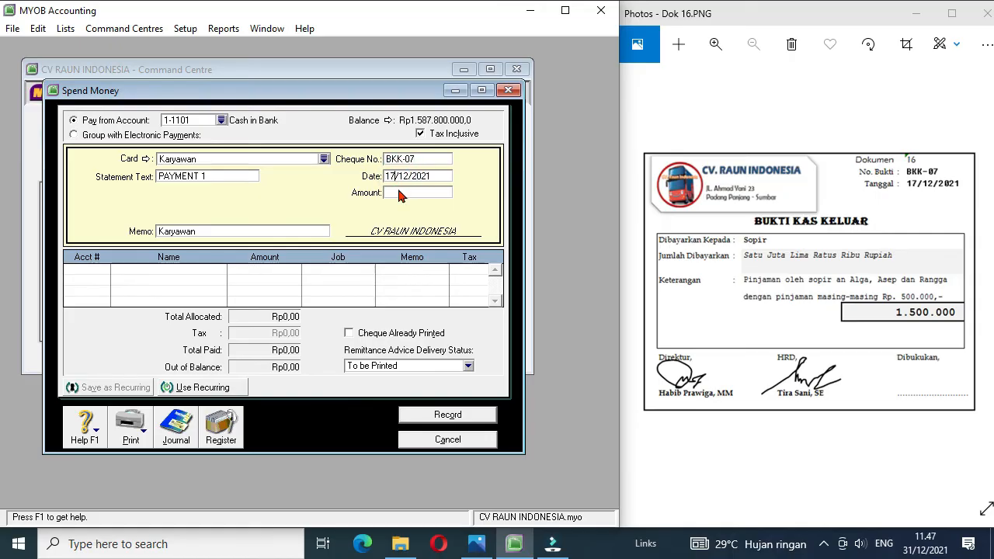
click(409, 193)
text(1500000)
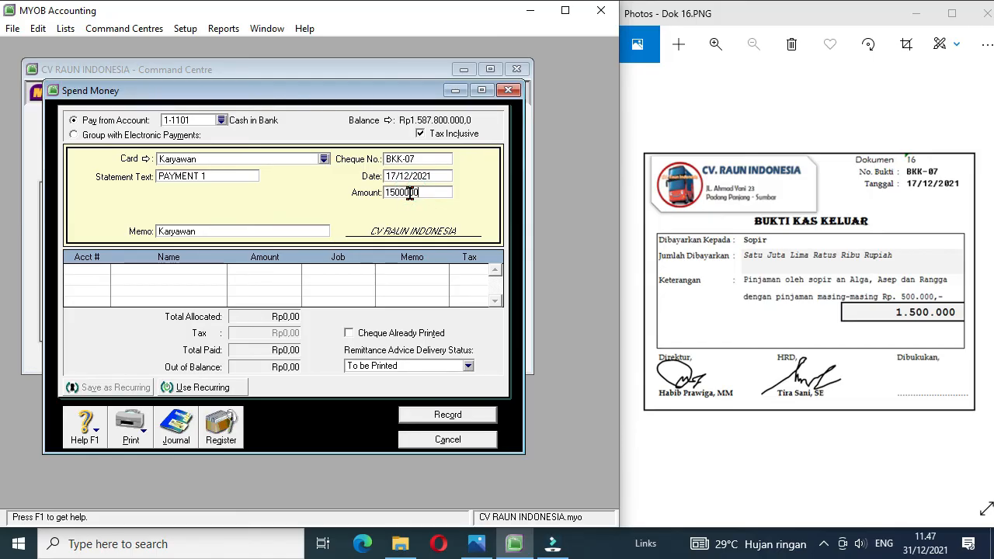
Step: Allocate payment BKK-07 to account 1-1201 Other Receivable, accepting the linked receivable account, and record it
click(100, 269)
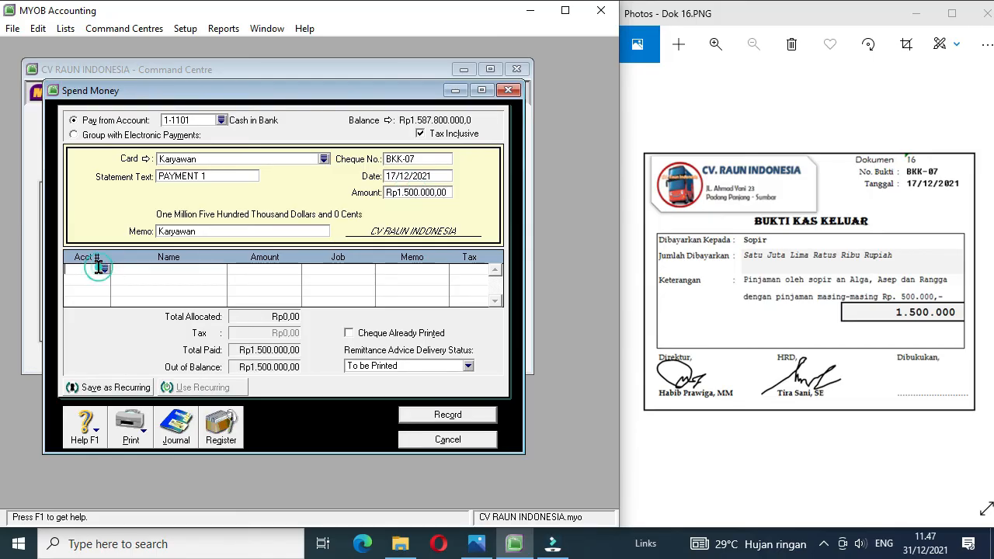
click(104, 270)
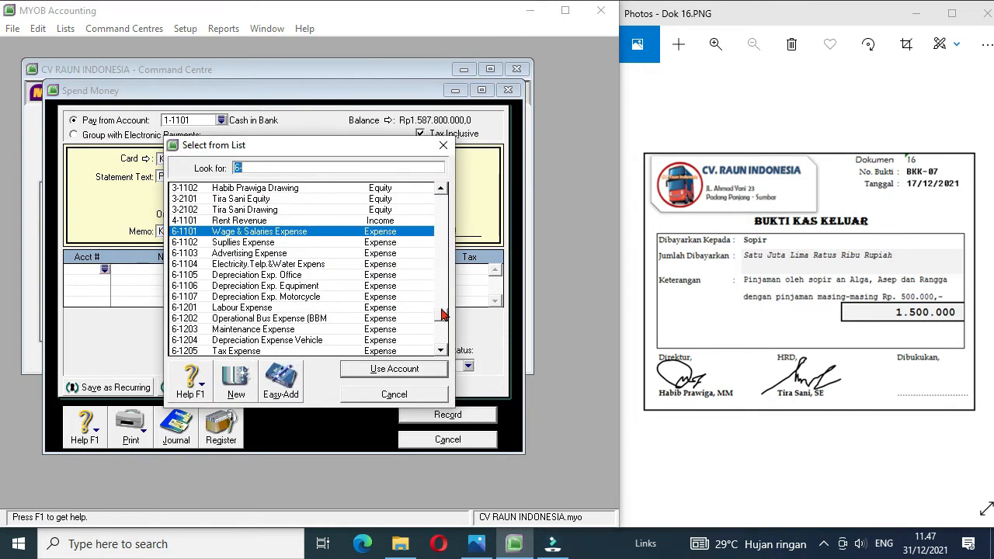
drag(441, 314, 422, 192)
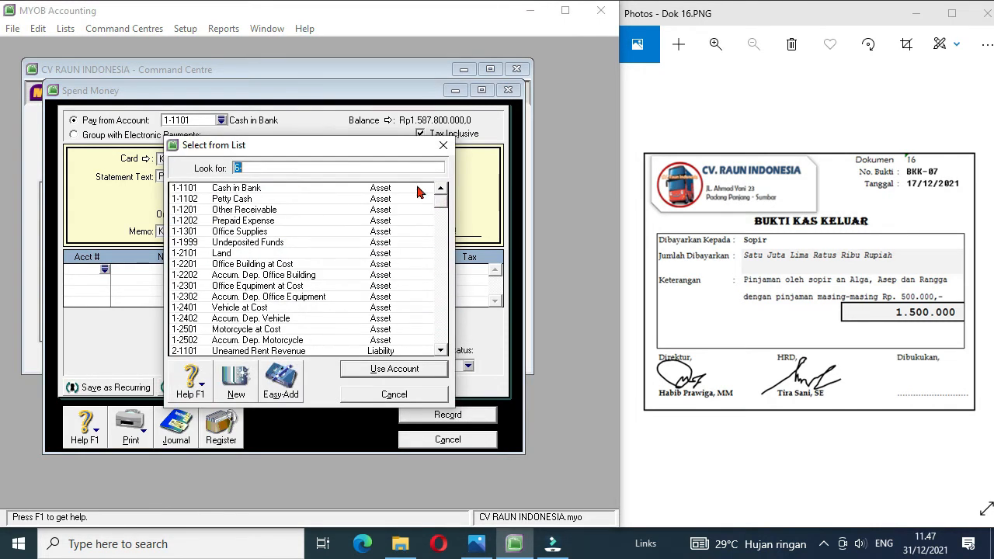
double_click(251, 211)
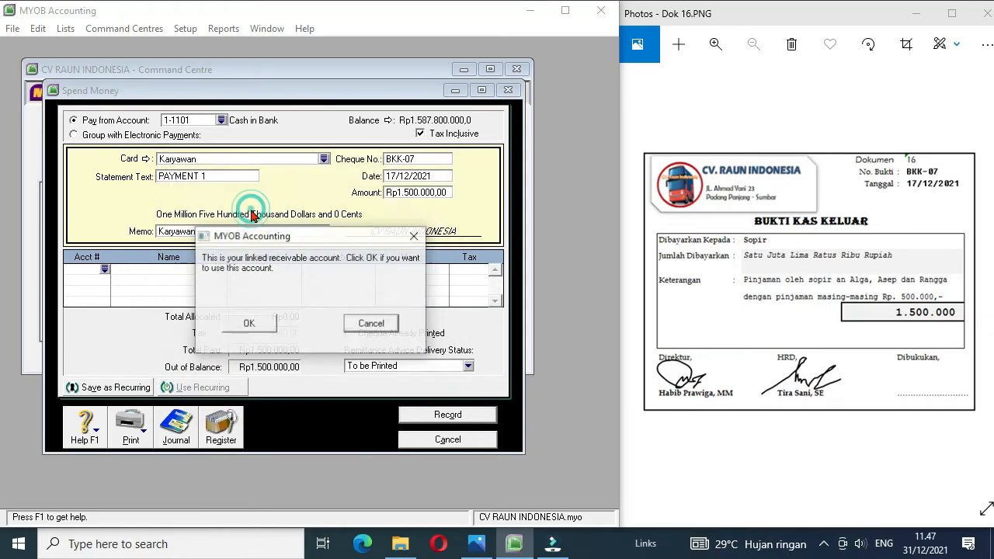
click(254, 324)
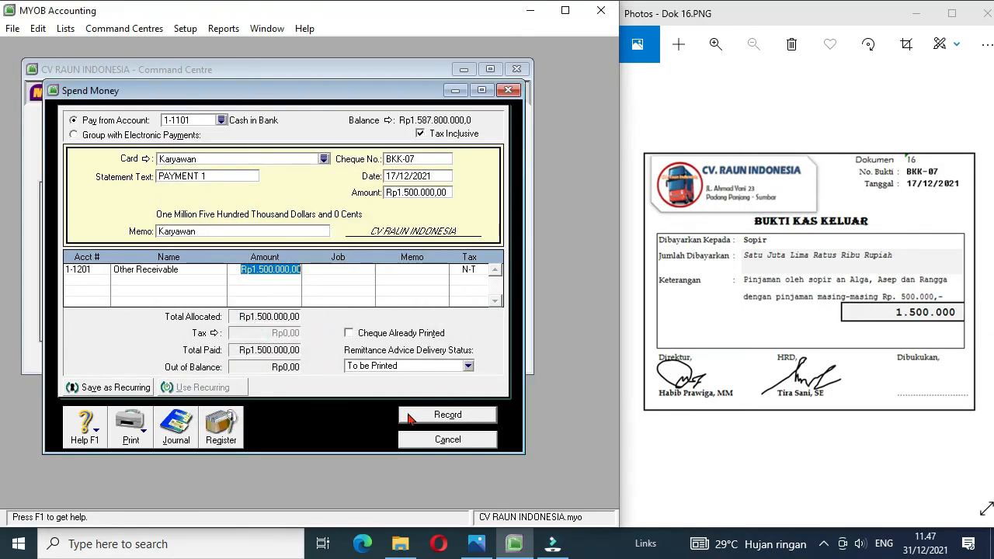
click(443, 418)
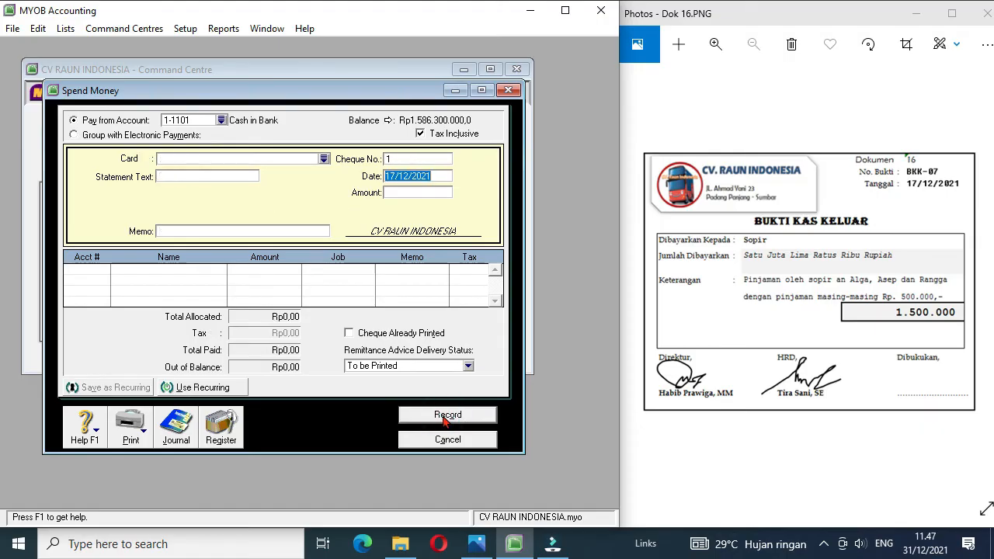
Step: Bring up document Dok 17 and set the new payment to be paid from account 1-1102 Petty Cash
click(984, 277)
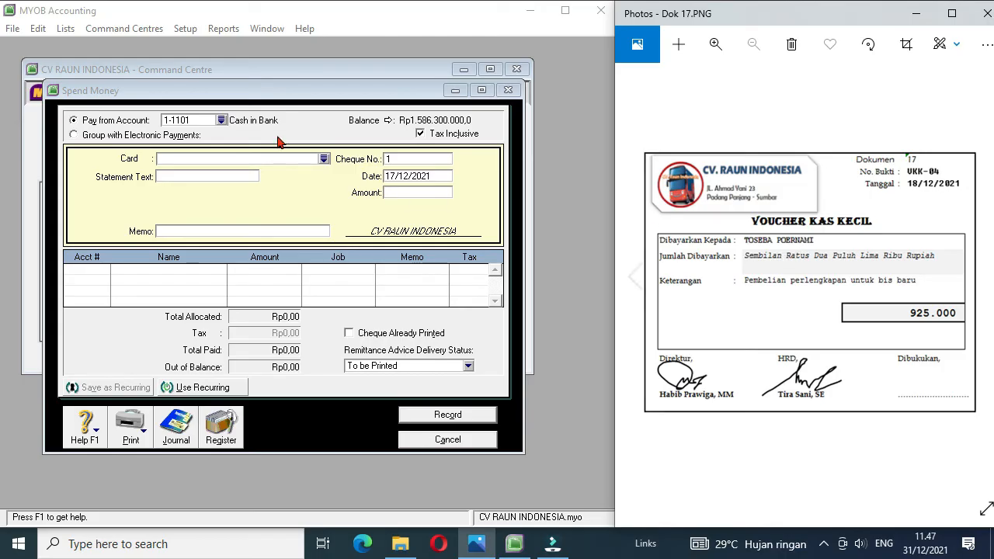
click(222, 121)
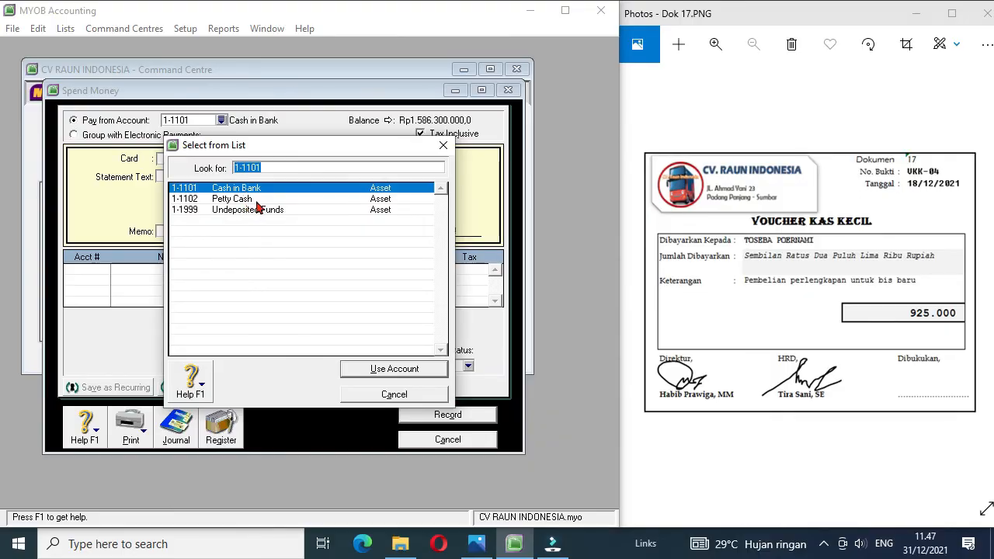
double_click(233, 199)
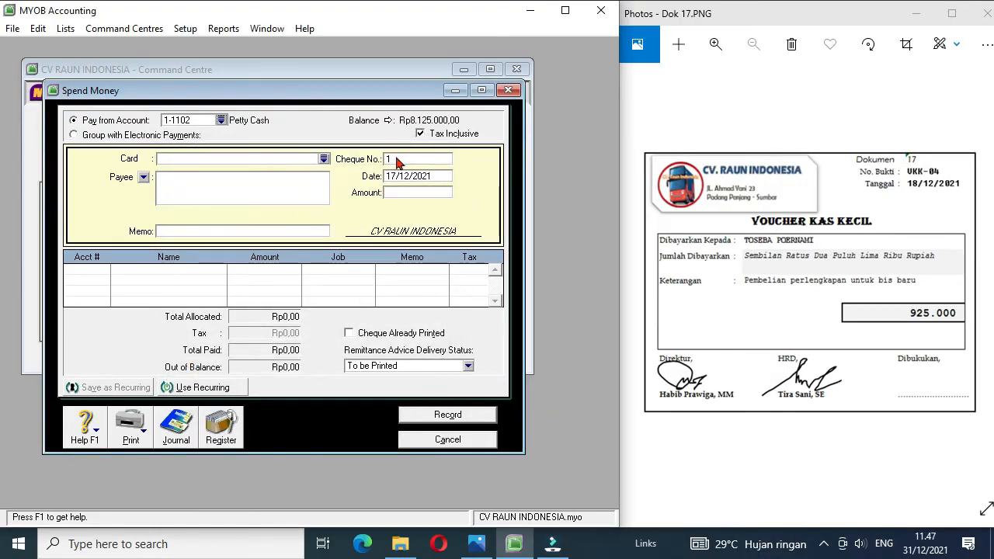
Step: Fill in the petty cash payment with cheque number VKK-04, date 18/12/2021, amount 925000 and memo Pembelian Perlengkapan Bis
click(409, 160)
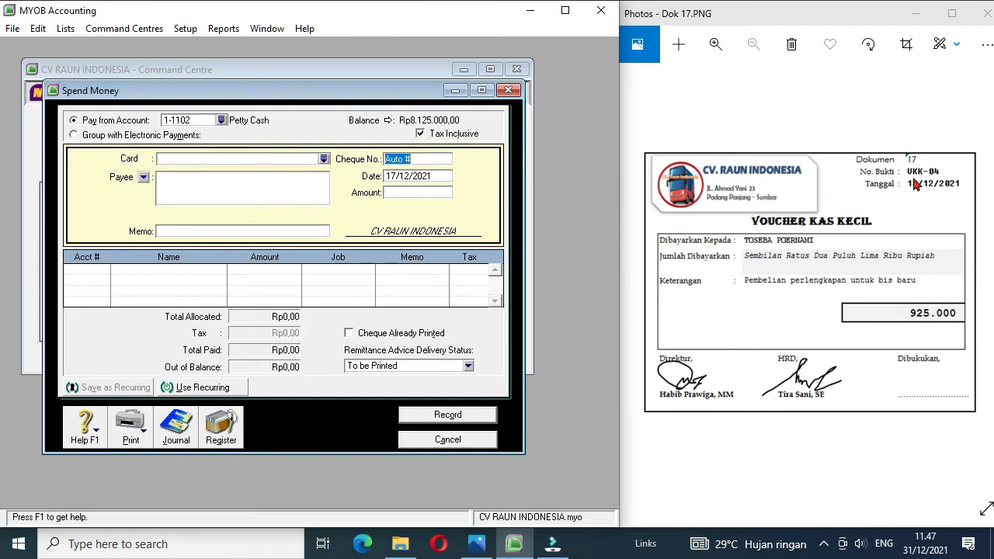
text(VKK-04)
click(394, 175)
click(394, 174)
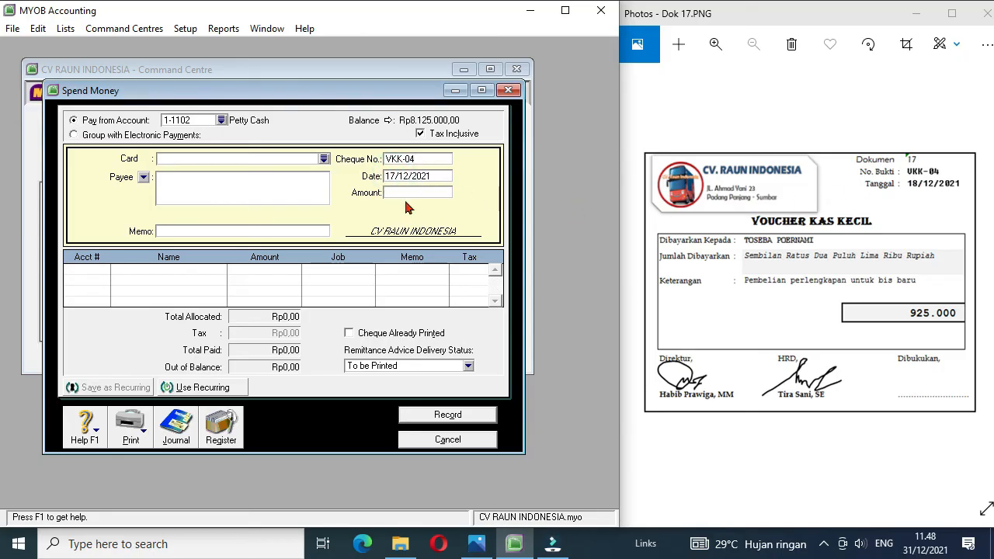
text(8)
click(418, 191)
text(925000)
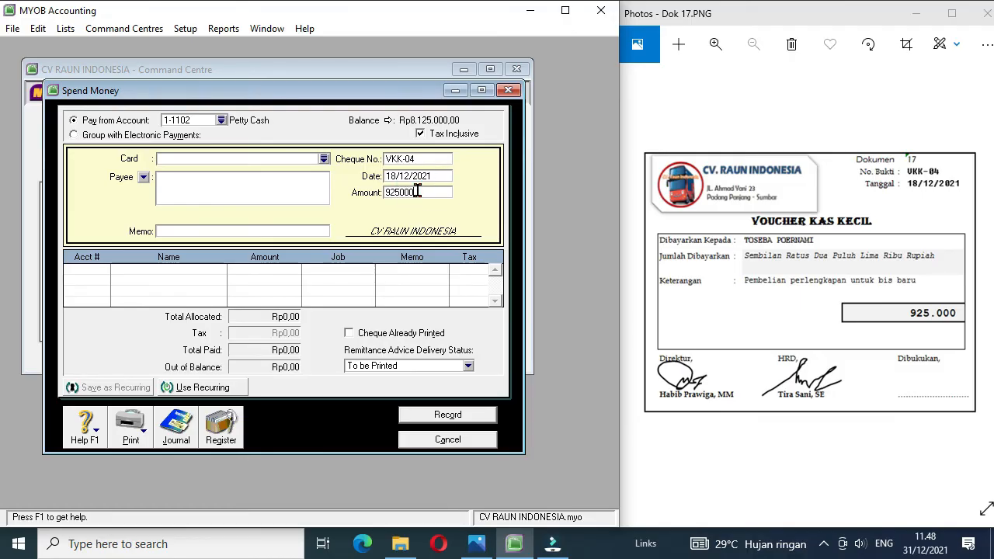
click(189, 232)
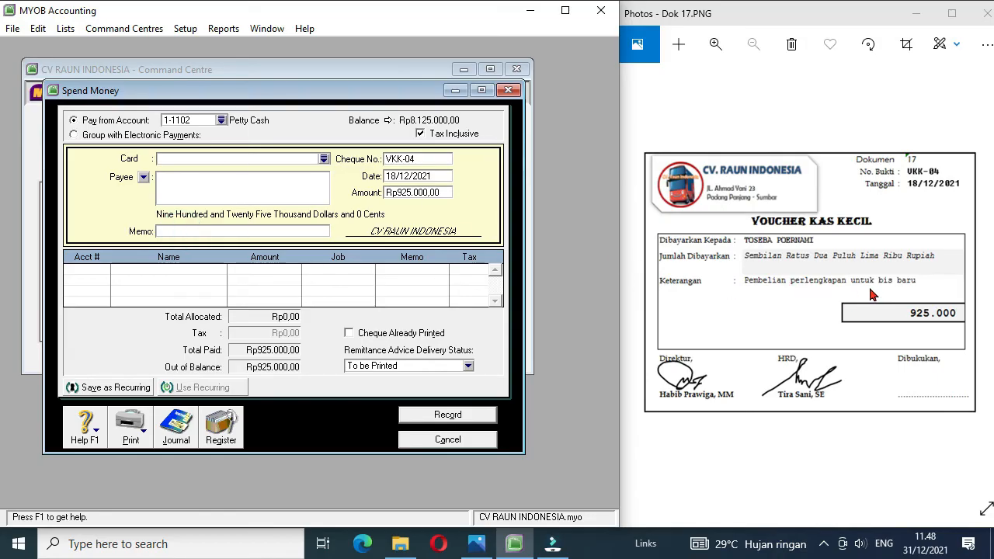
text(Pembelian Perlengkapan Bis)
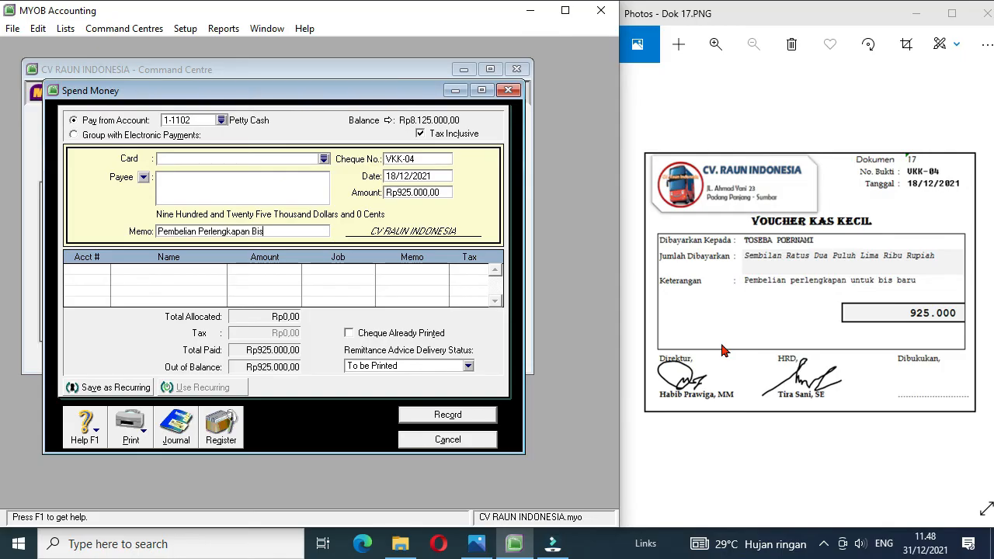
Step: Allocate petty cash voucher VKK-04 to account 1-1301 Office Supplies and record it
click(97, 269)
click(104, 271)
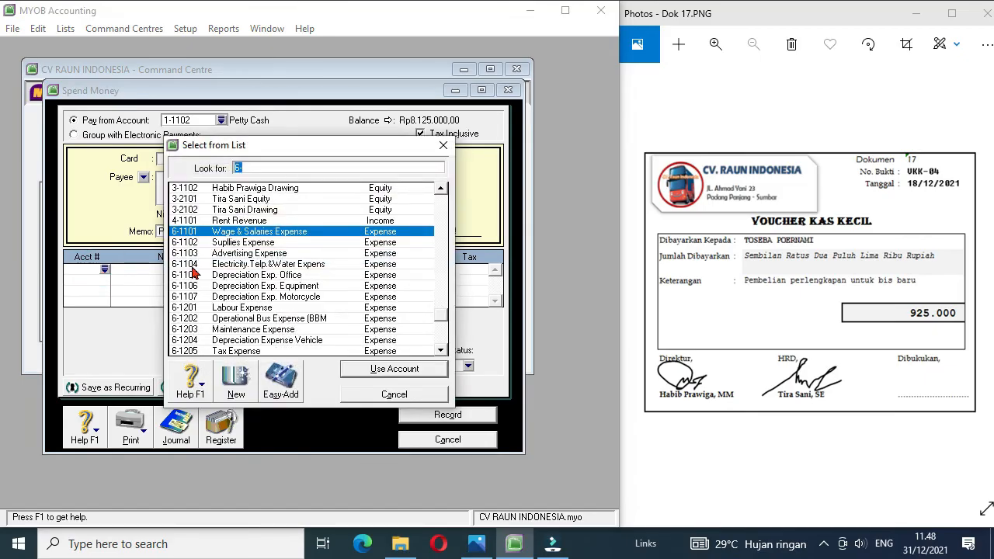
drag(440, 323, 440, 193)
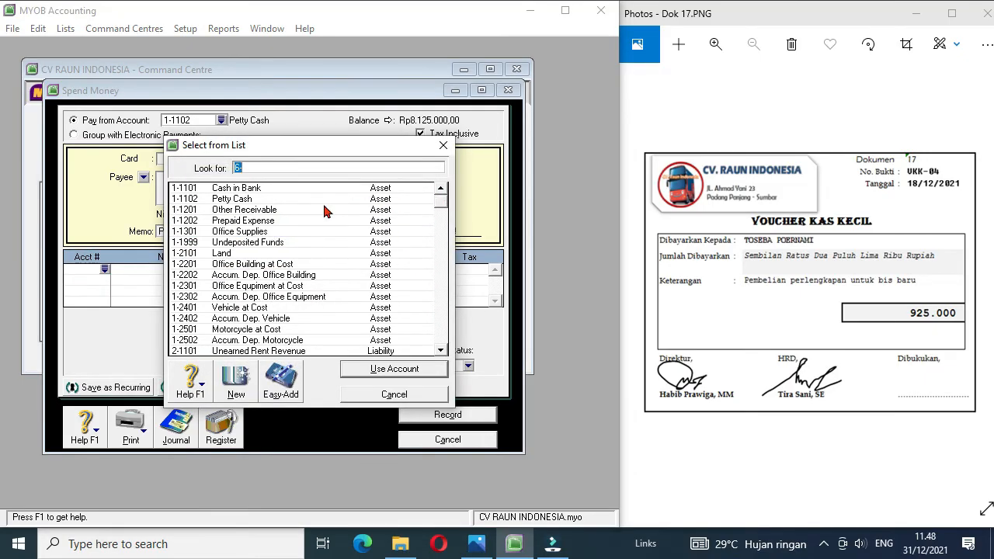
double_click(239, 237)
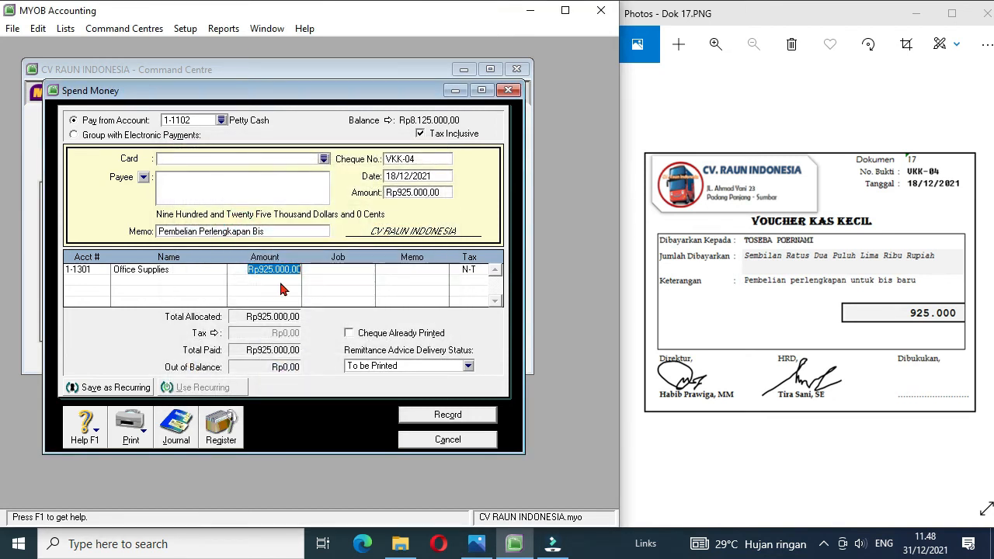
click(451, 417)
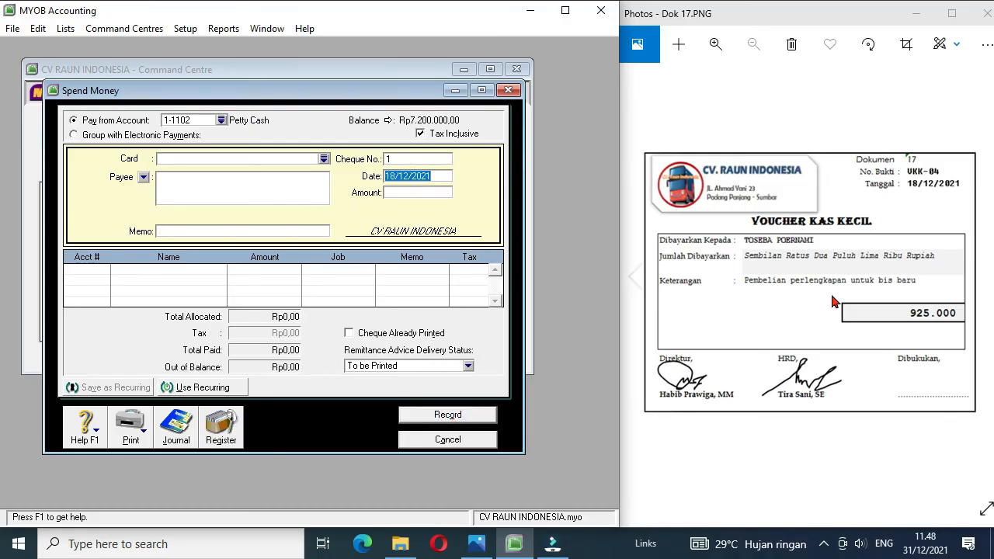
Step: Bring up document Dok 18 and switch the new payment's paying account to 1-1101 Cash in Bank
click(982, 270)
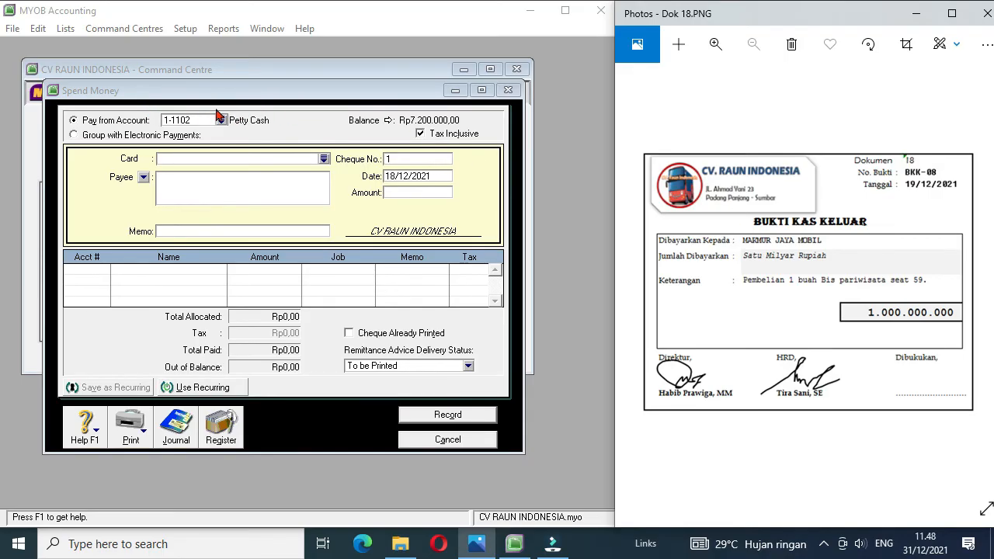
click(221, 121)
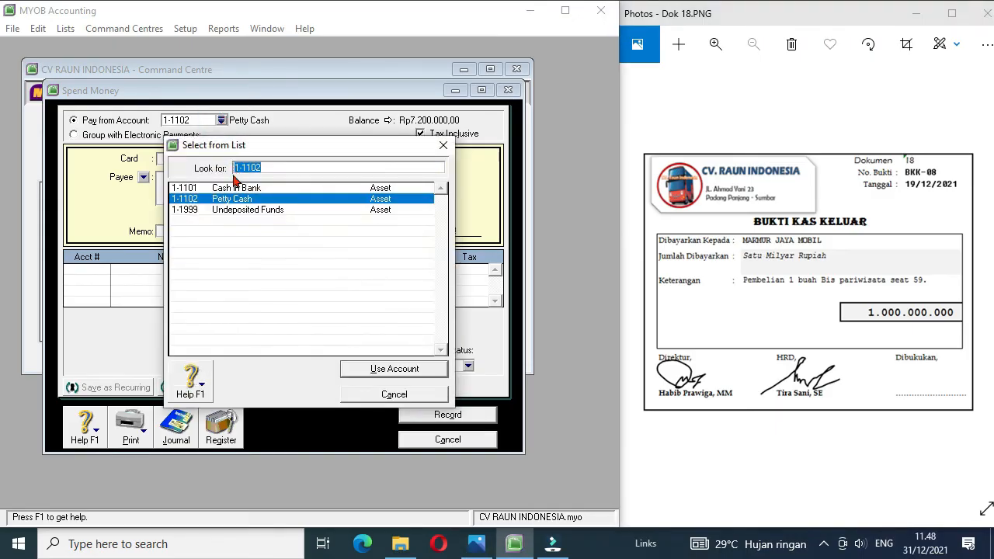
double_click(235, 189)
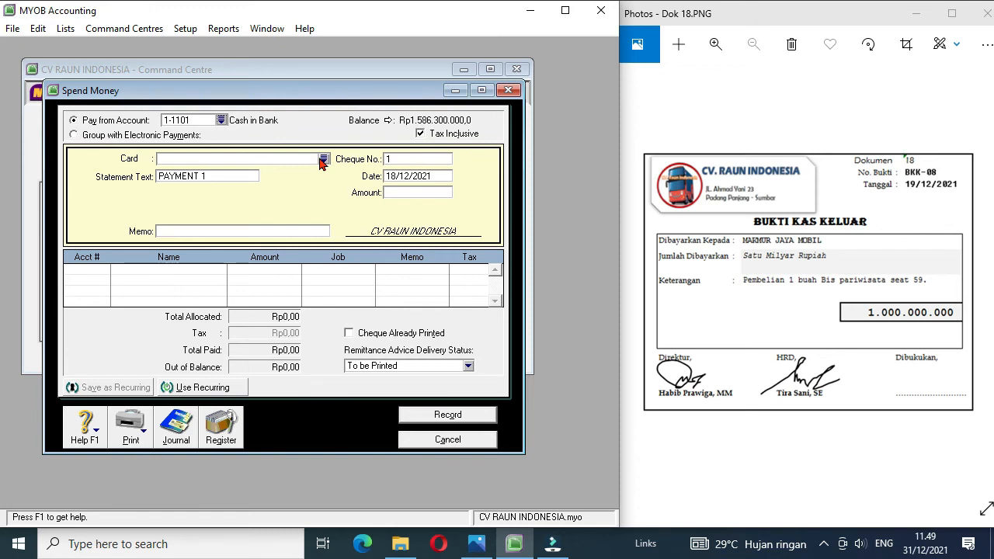
Step: Create a supplier card named Makmur Jaya Abadi with card ID S3 from the payment's card list
click(323, 160)
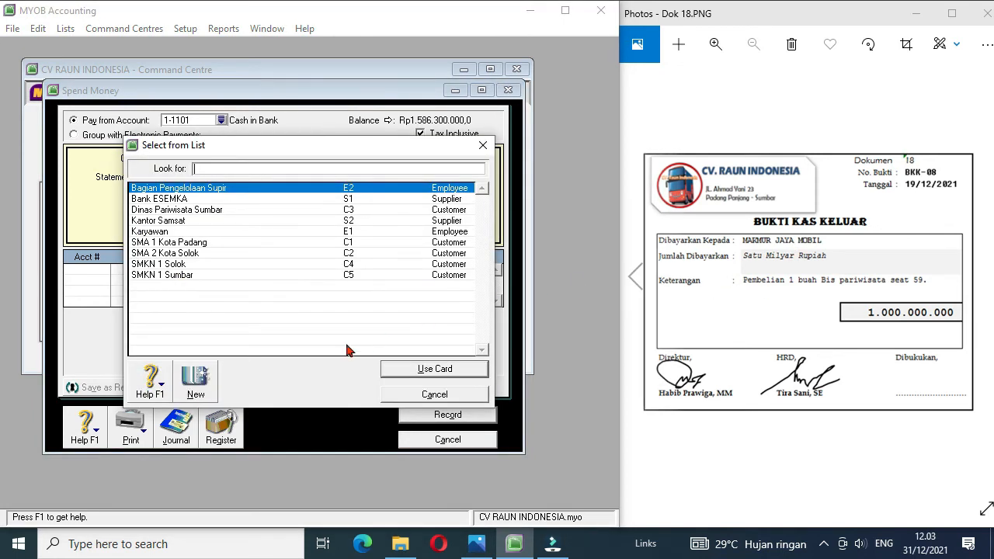
click(195, 378)
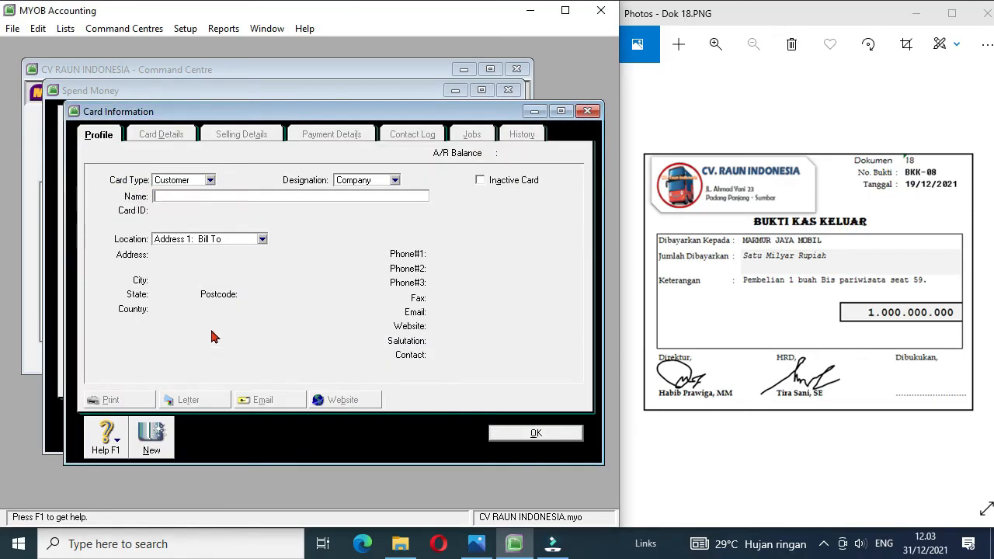
click(210, 182)
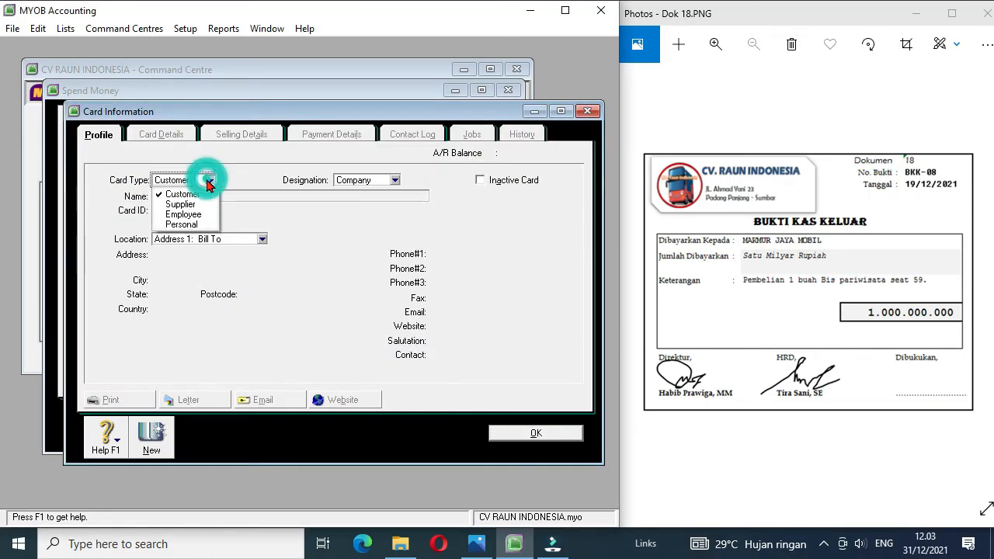
click(190, 206)
click(176, 199)
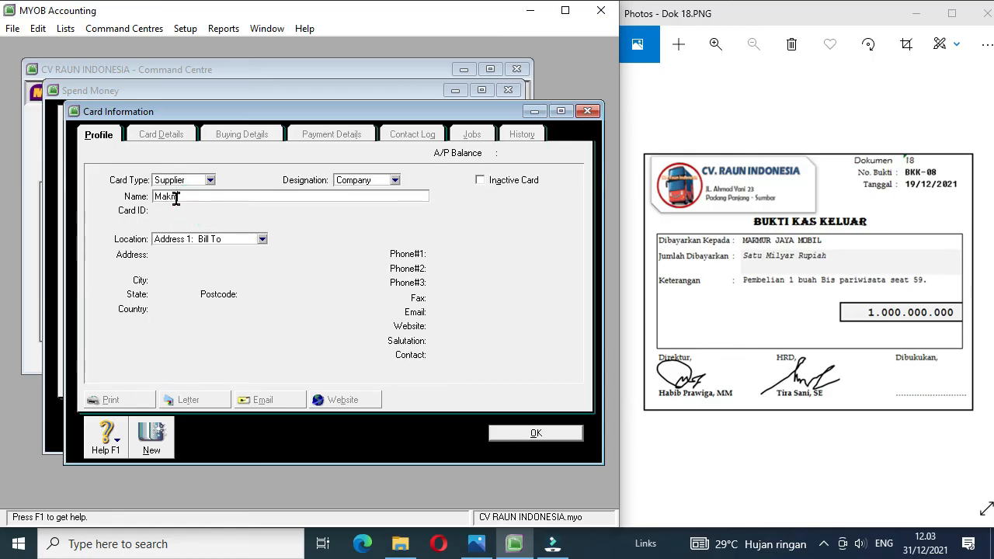
text(Makmur Jaya B)
key(BackSpace)
text(Abadi)
key(Tab)
text(S3)
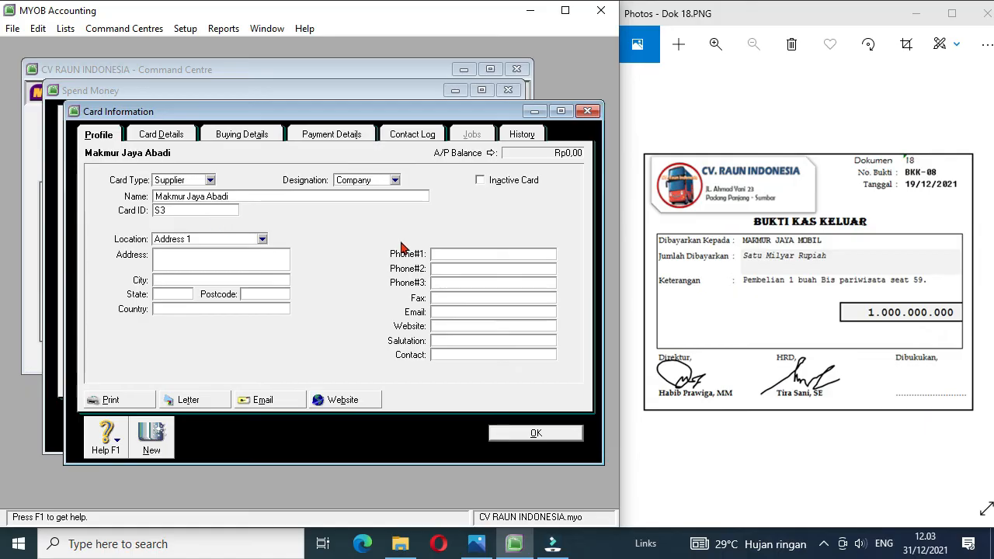
click(524, 435)
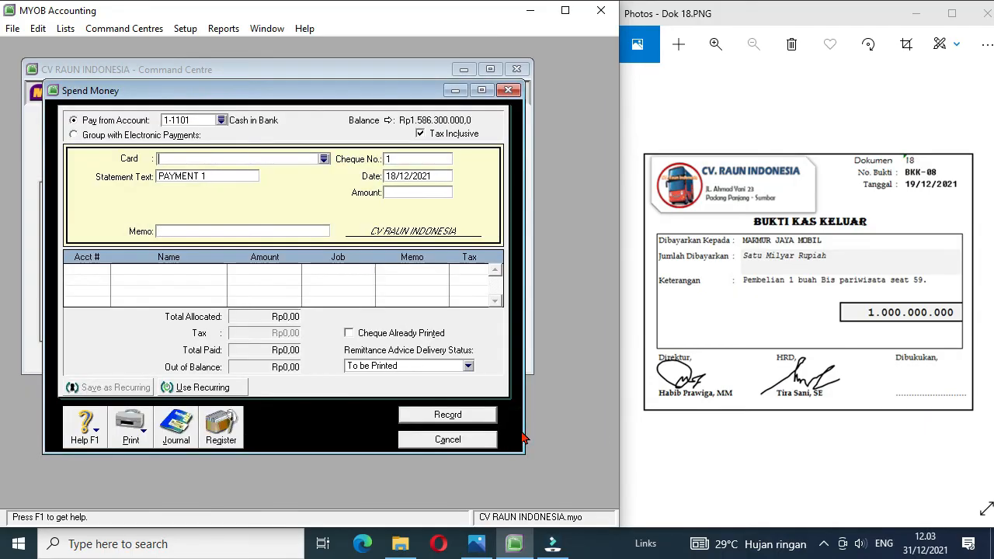
click(325, 160)
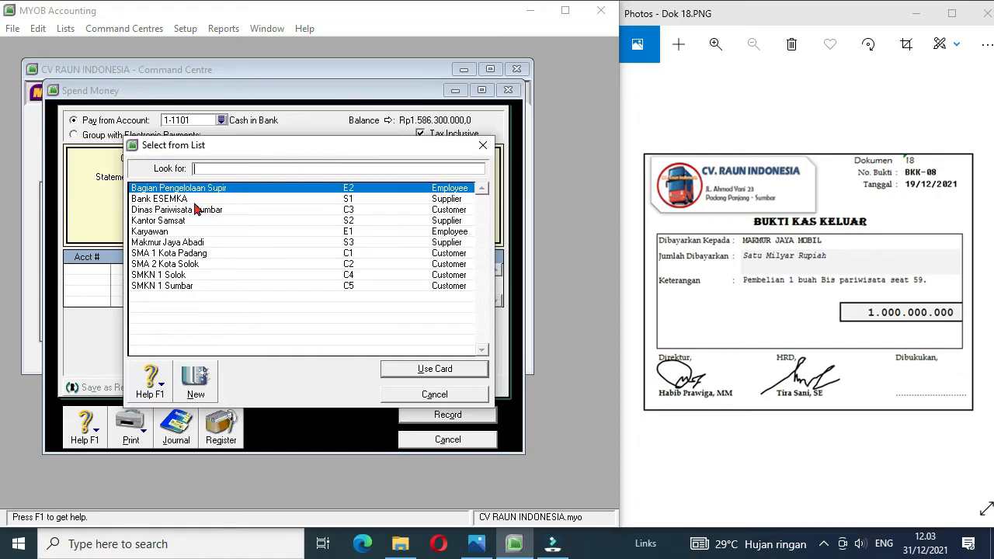
double_click(177, 243)
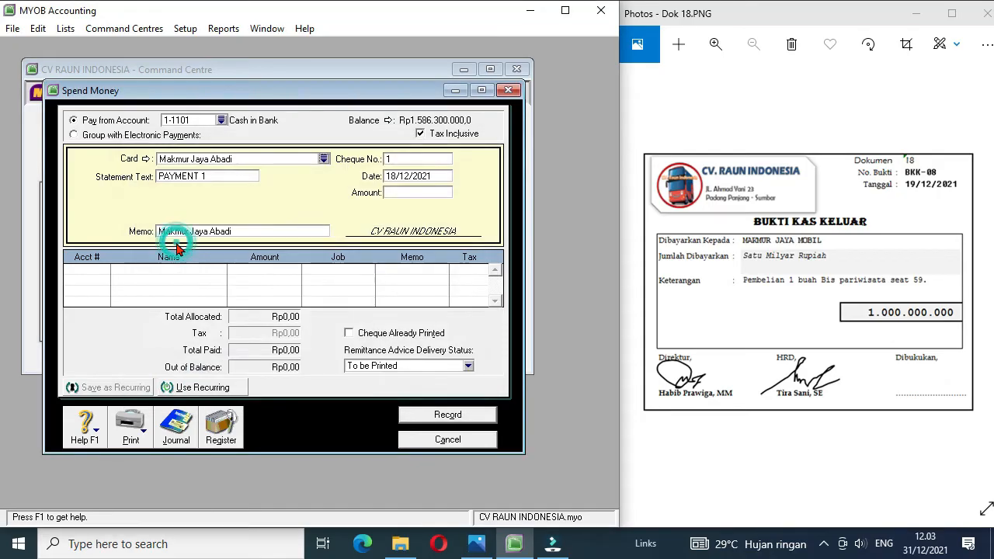
click(410, 158)
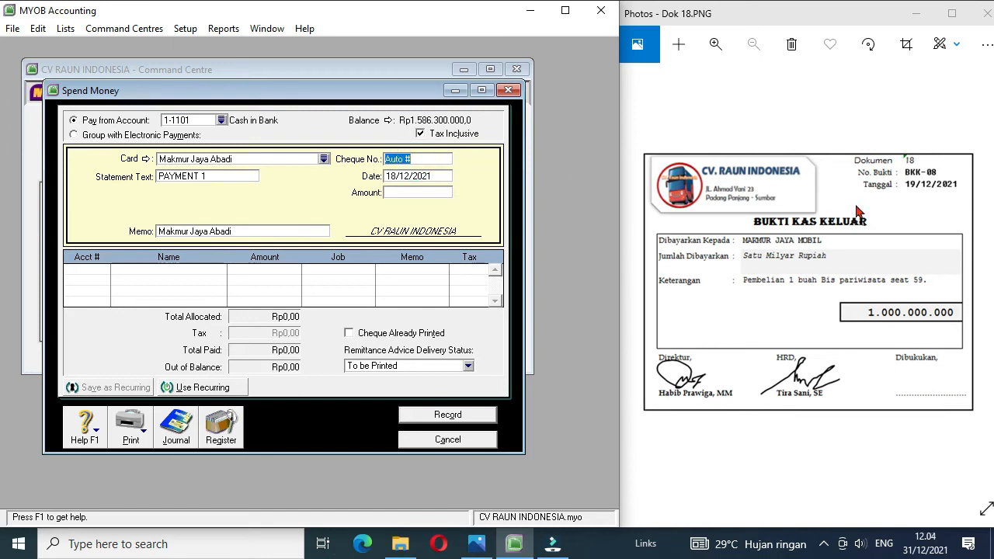
text(BKK-08)
click(393, 178)
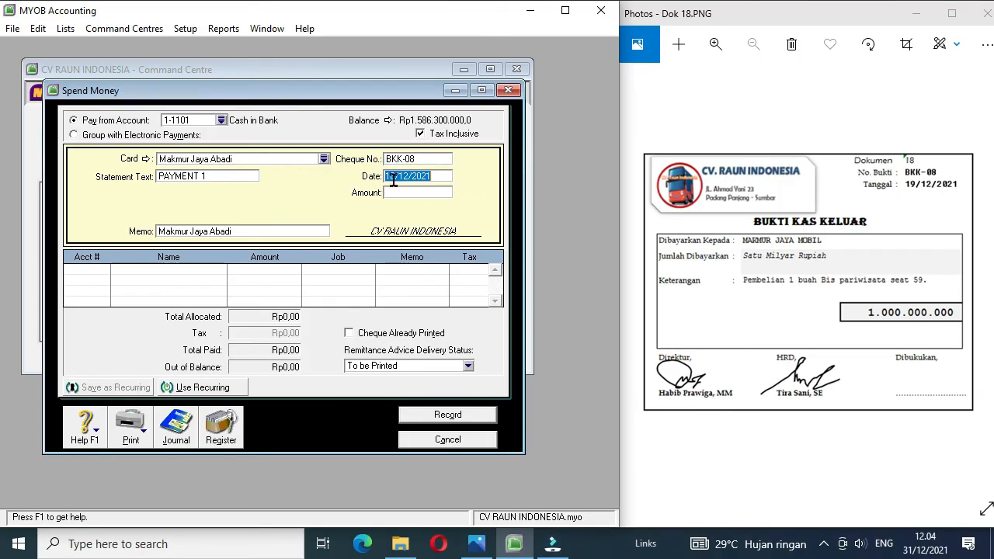
click(392, 175)
key(Delete)
text(9)
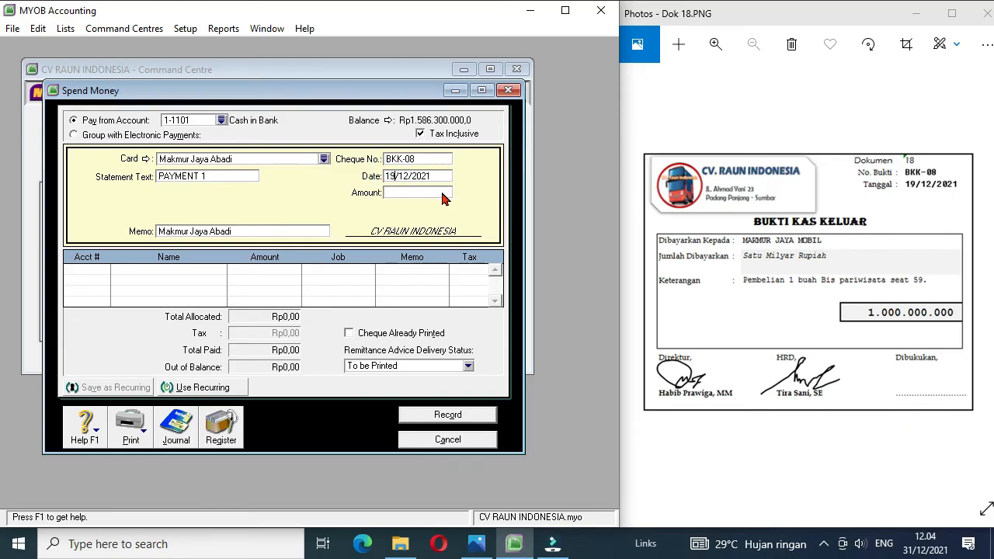
click(435, 193)
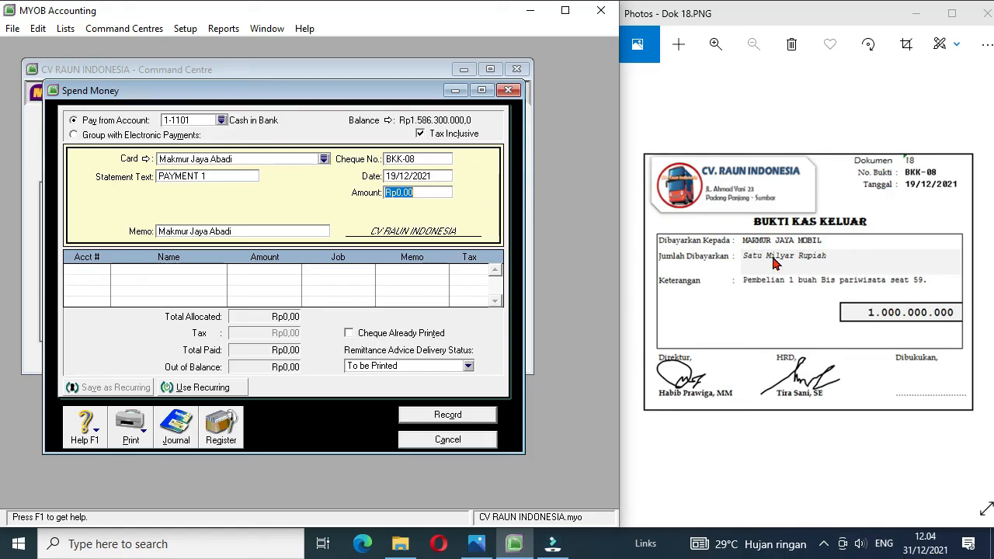
text(1000000000)
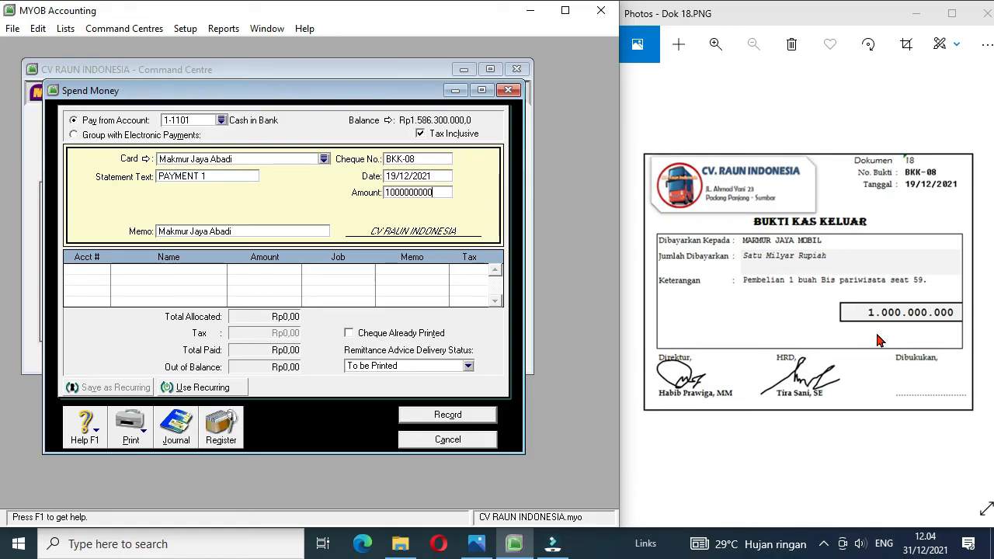
Step: Allocate payment BKK-08 to account 1-2401 Vehicle at Cost and record it
click(97, 268)
click(92, 269)
text(6-)
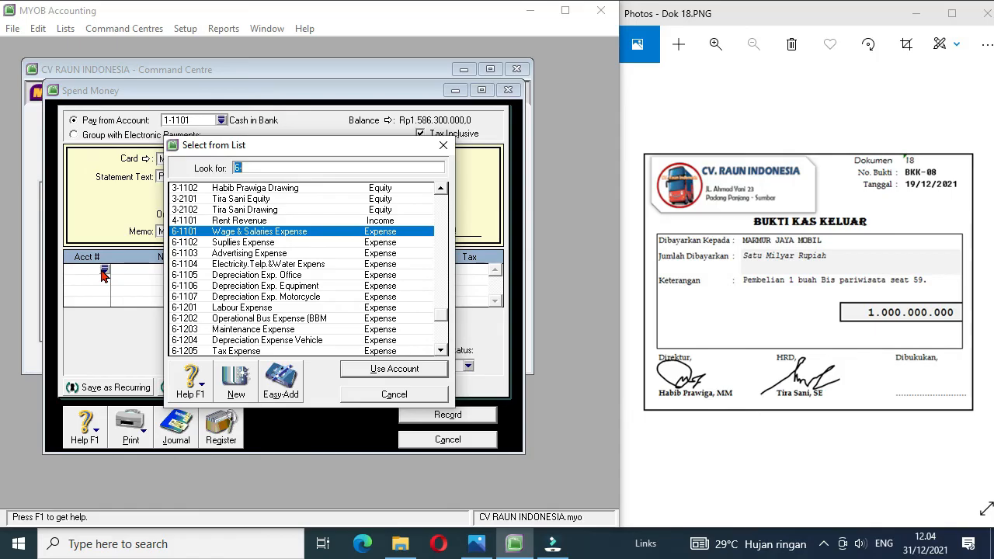
drag(443, 318, 439, 222)
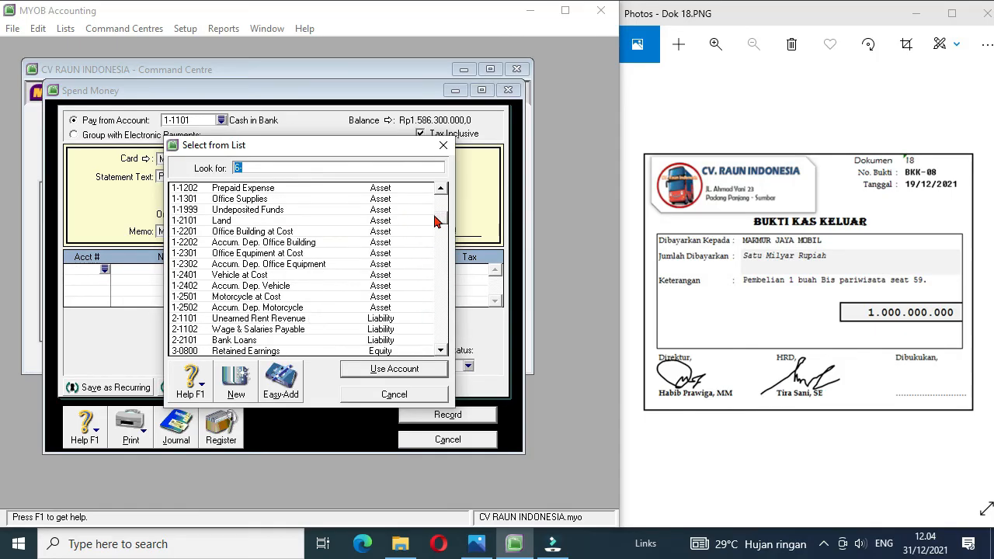
double_click(243, 279)
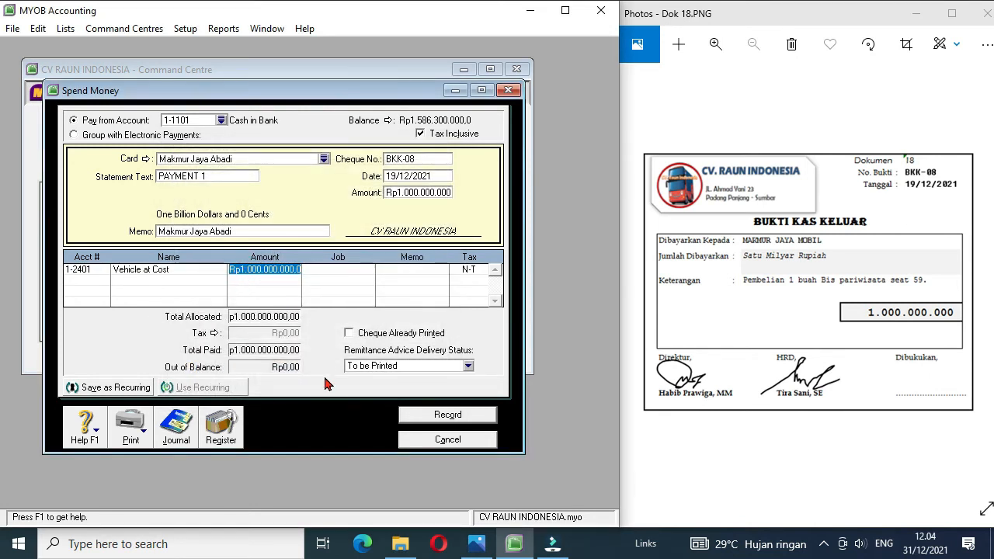
click(448, 415)
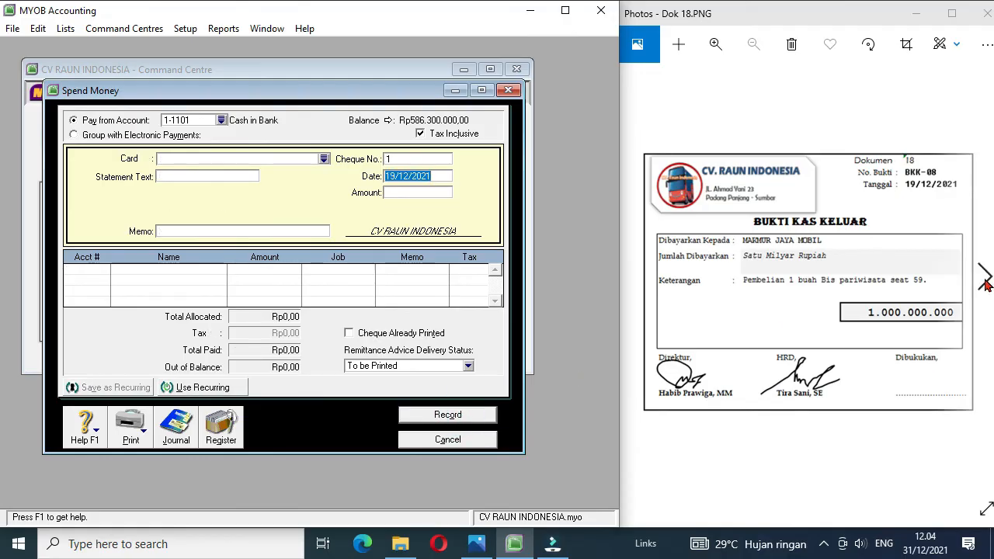
Step: Bring up document Dok 19 and start a Receive Money entry with SMKN 1 Solok as payor
click(984, 282)
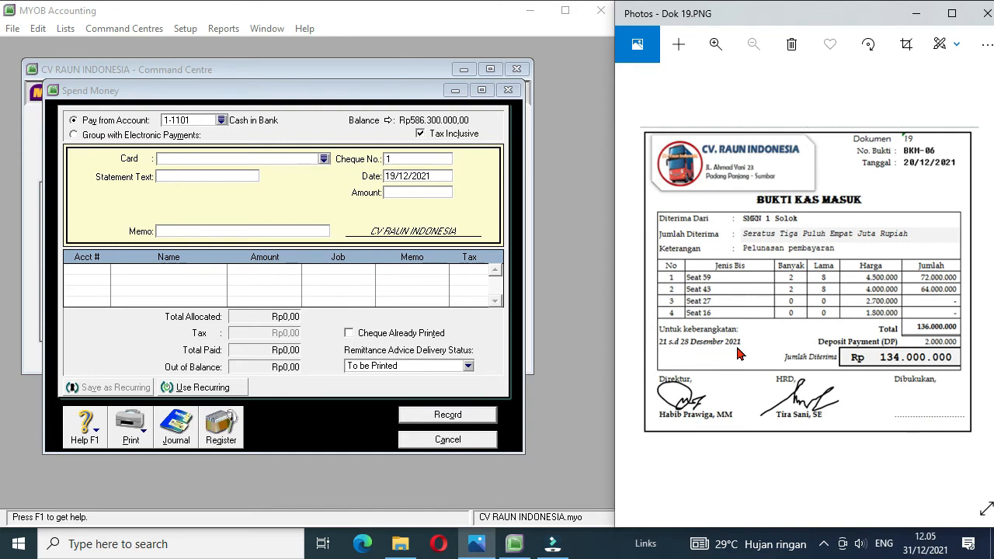
click(453, 439)
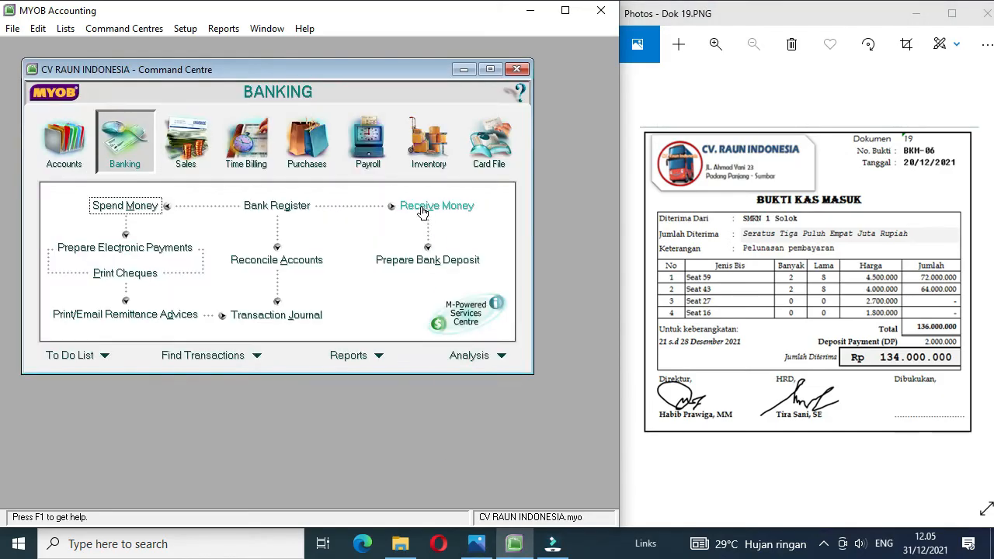
click(424, 207)
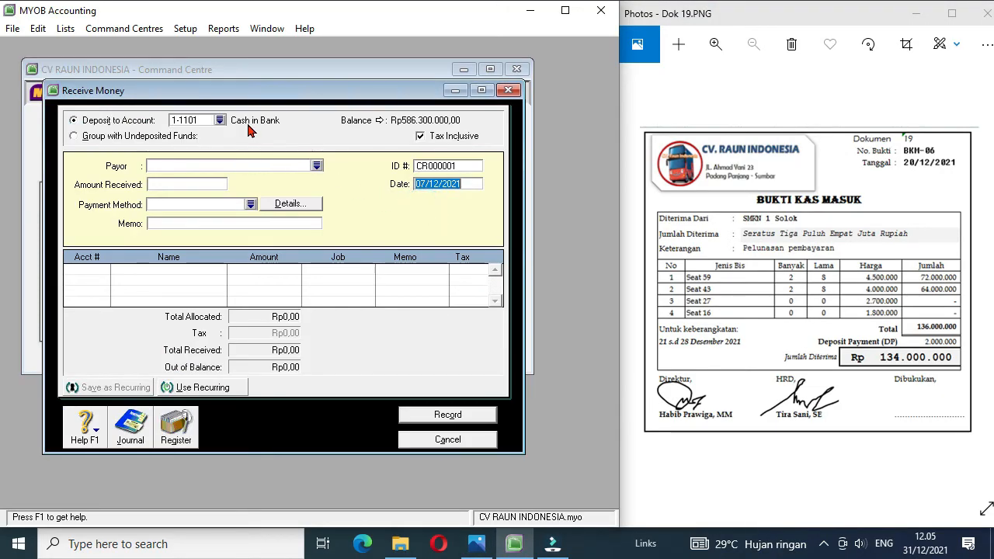
click(317, 166)
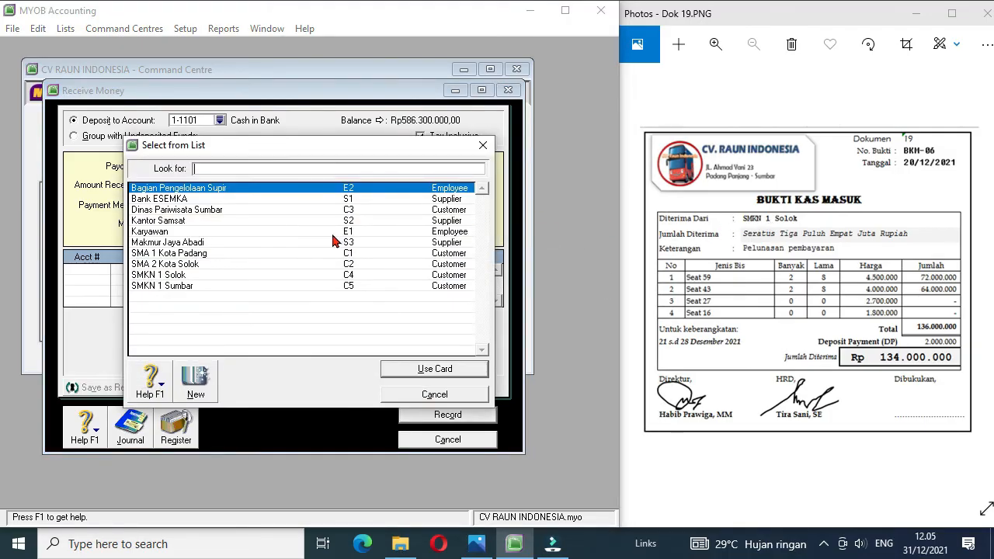
double_click(176, 279)
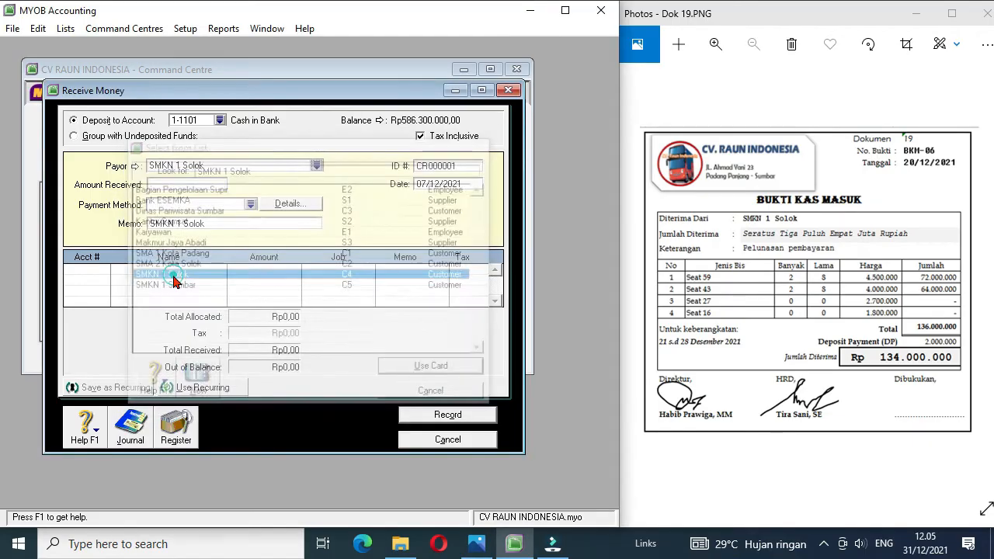
Step: Fill in the receipt with amount received 134000000, ID number BKM-06 and date 20/12/2021
click(186, 187)
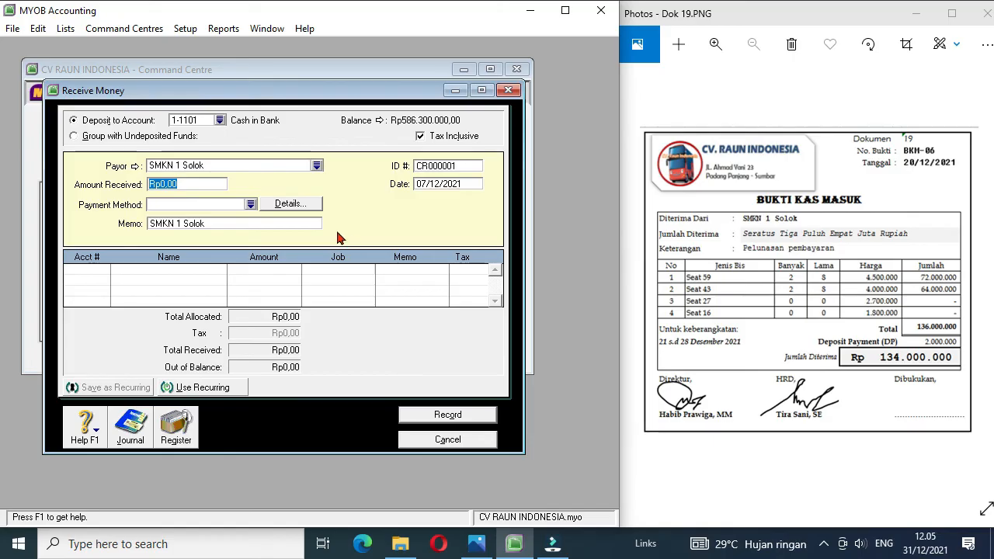
text(134000000)
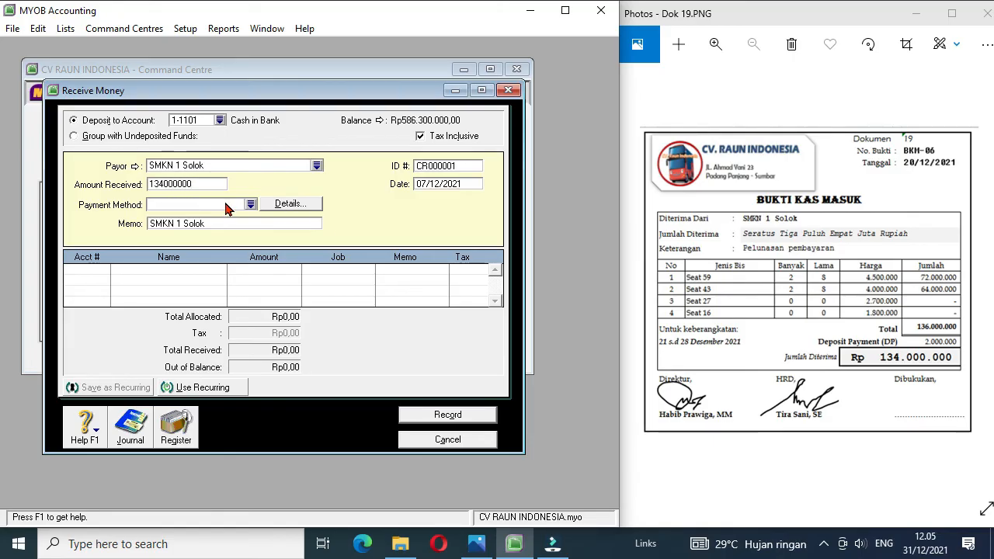
click(459, 166)
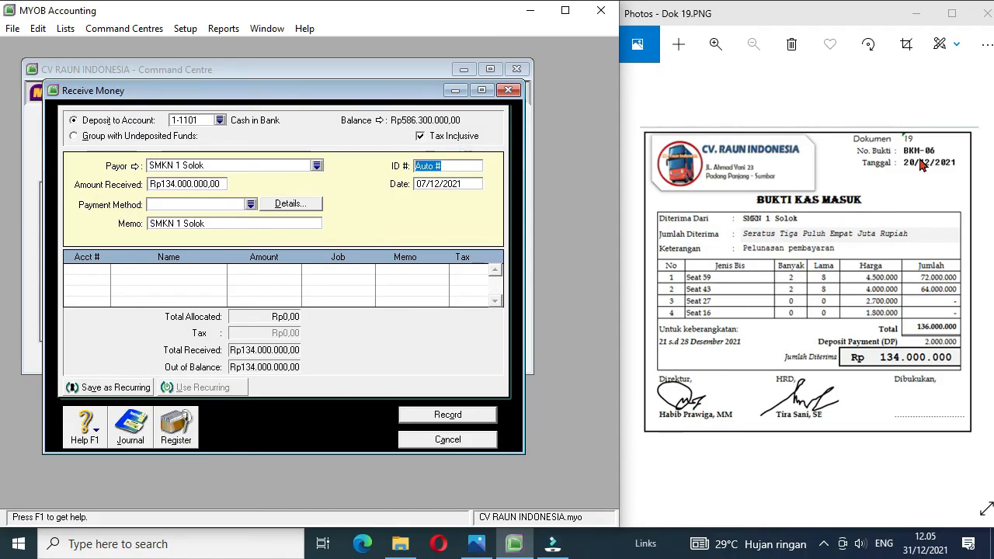
text(B)
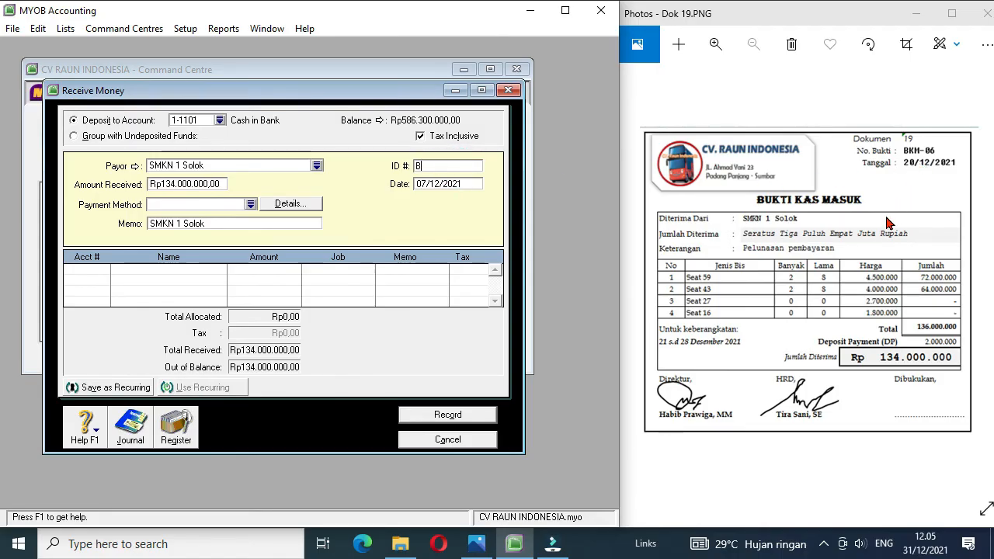
text(KM-06)
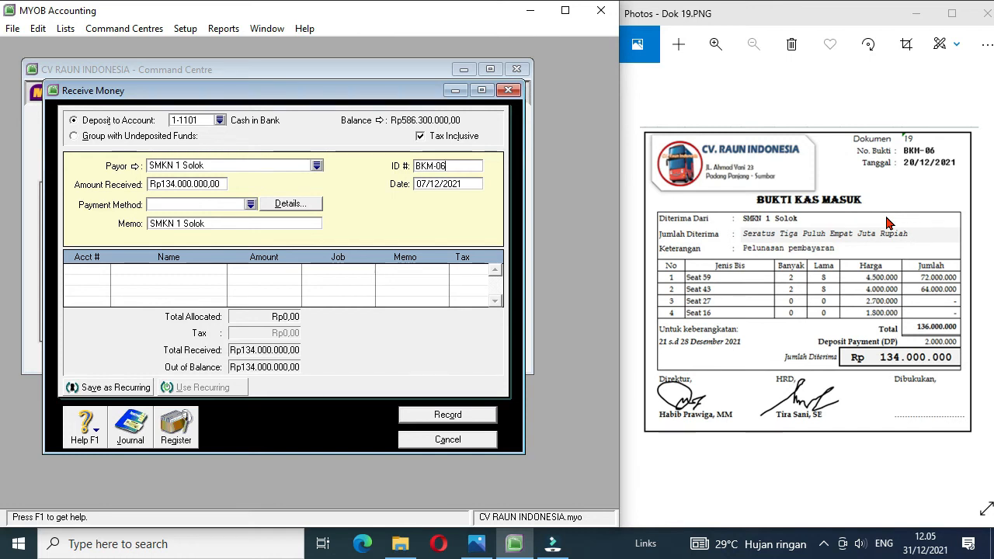
click(425, 185)
key(BackSpace)
key(BackSpace)
text(20)
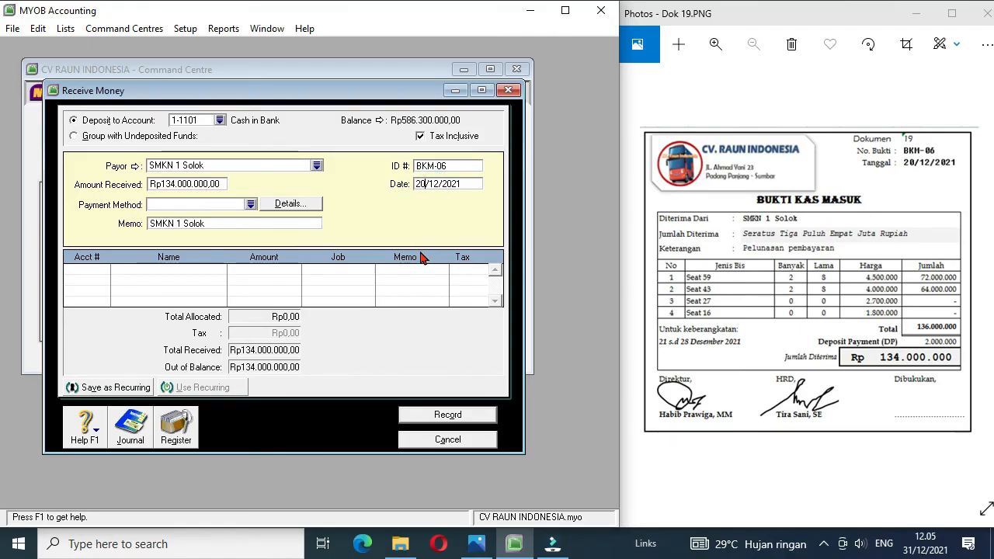
Step: Allocate receipt BKM-06 to account 2-1101 Unearned Rent Revenue, accept using the linked account, and record it
click(103, 272)
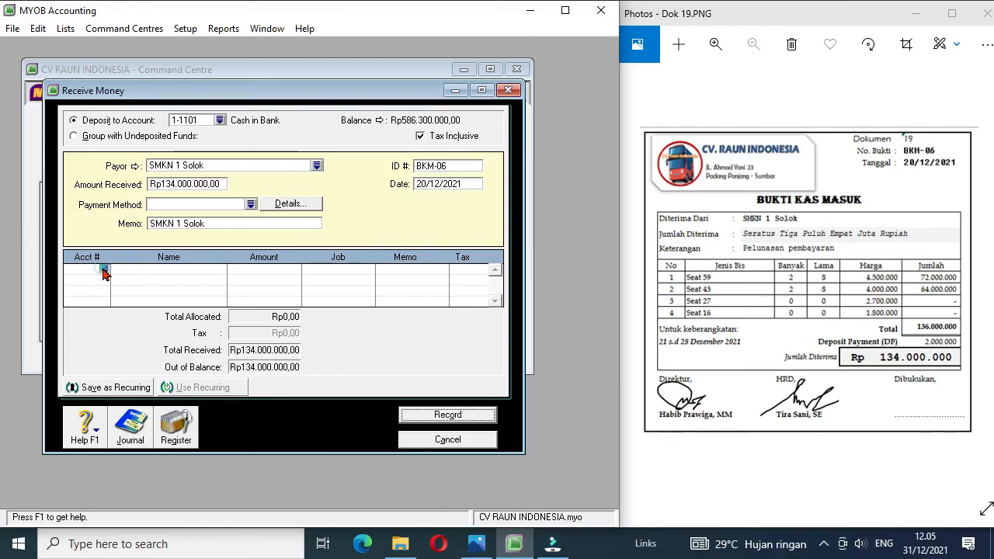
click(104, 270)
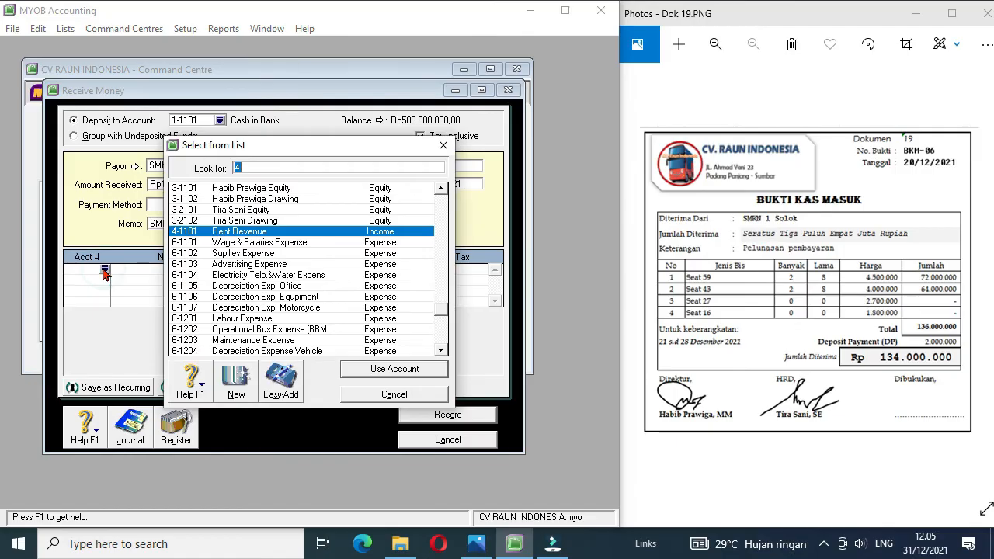
click(440, 188)
click(440, 188)
click(441, 188)
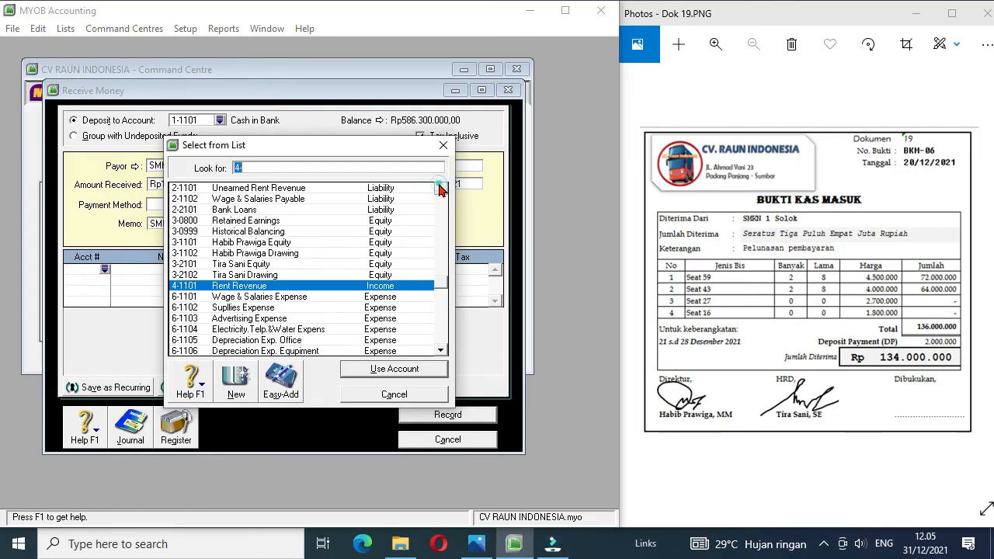
double_click(297, 189)
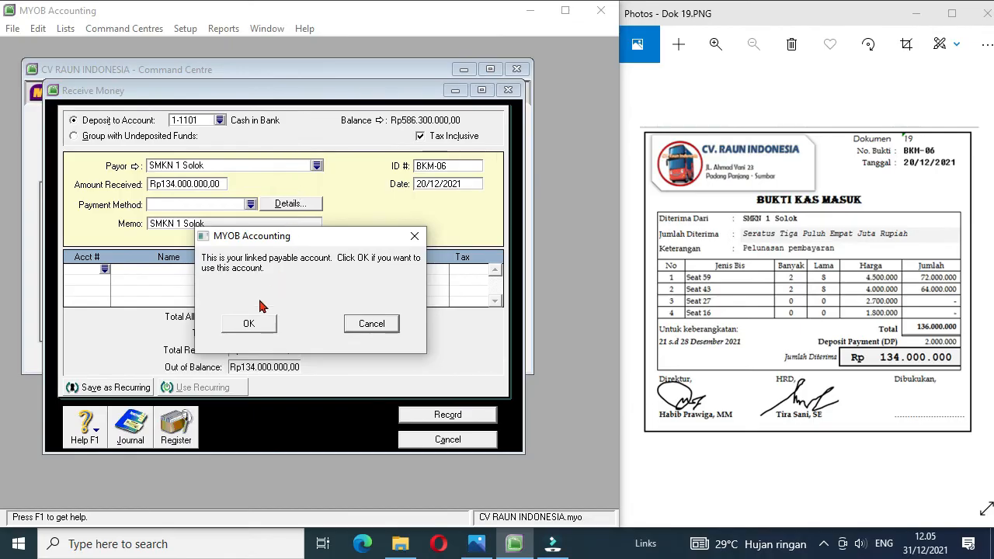
click(248, 324)
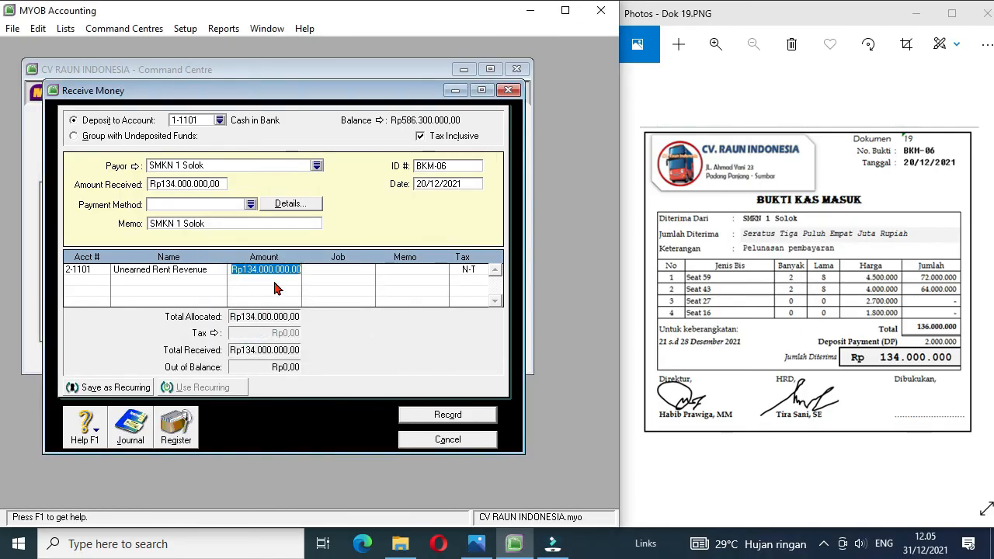
click(458, 418)
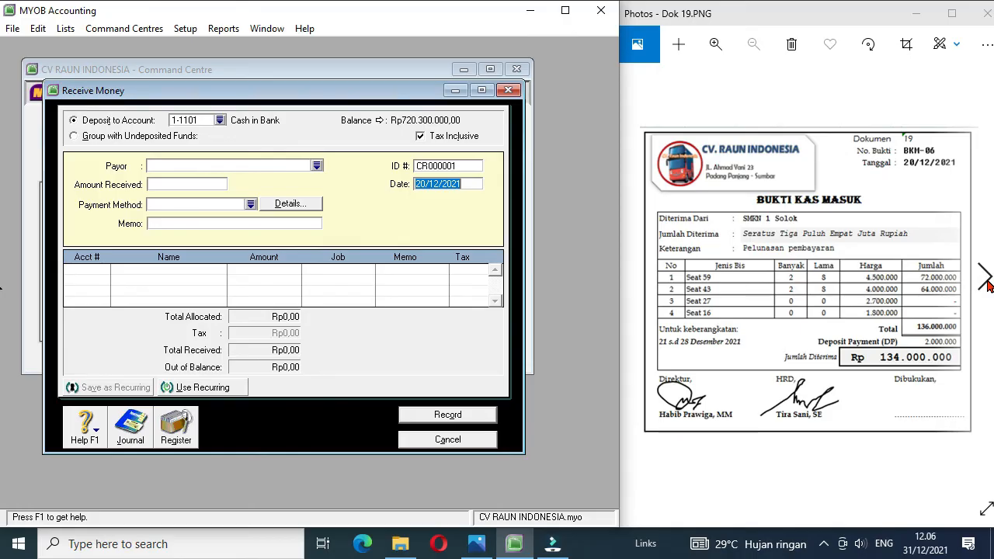
Step: Bring up document Dok 20 for the next transaction
click(986, 281)
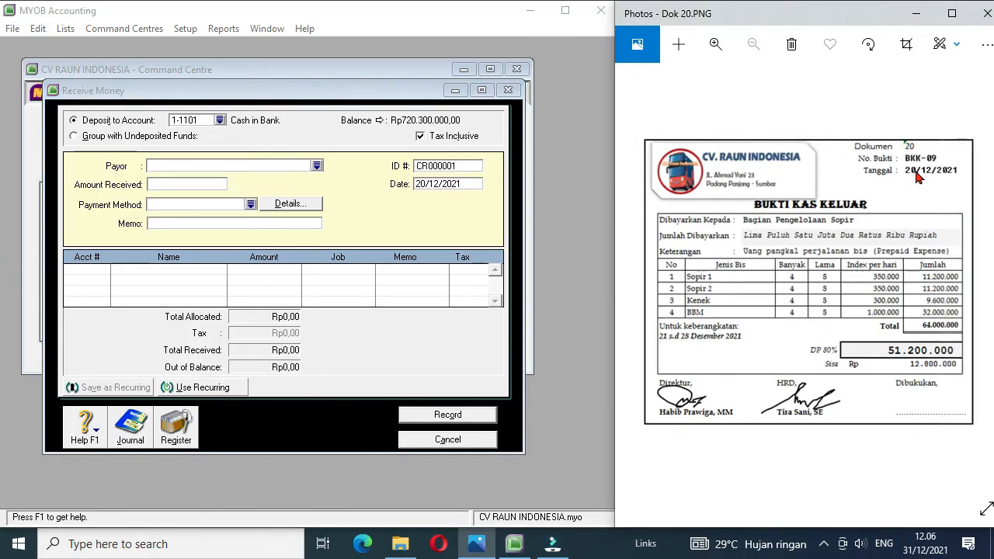
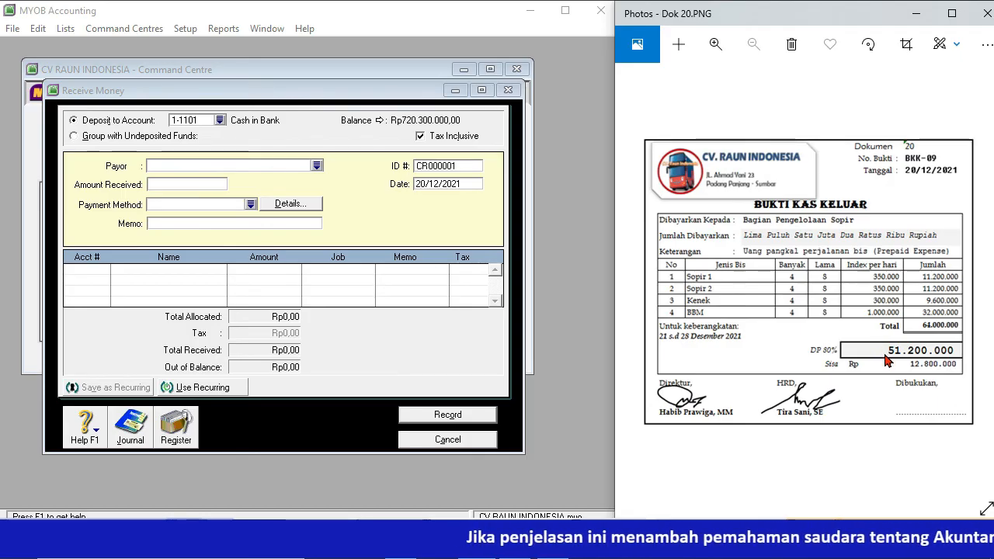
Step: Close the empty receipt entry and start a Spend Money entry with Bagian Pengelolaan Supir as the card
click(454, 440)
click(132, 206)
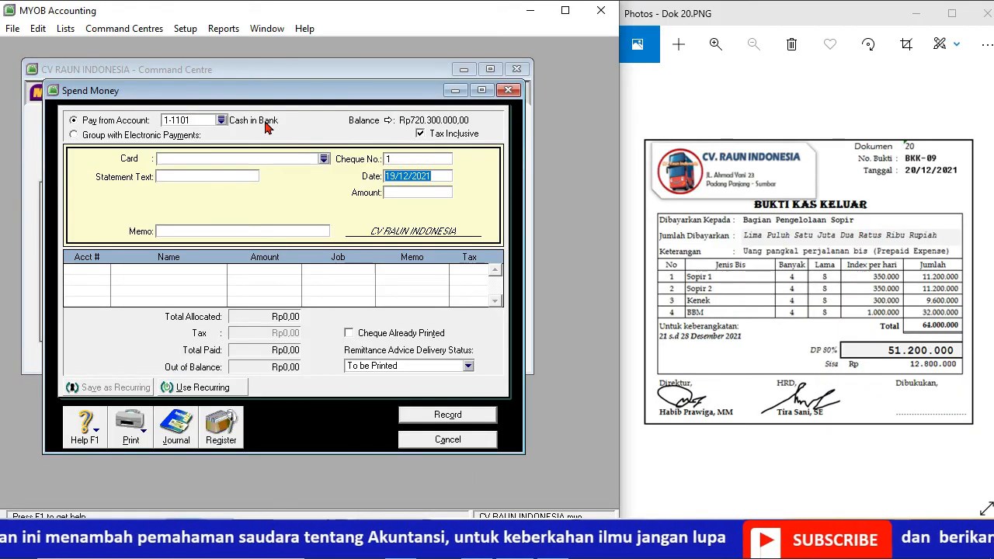
click(322, 159)
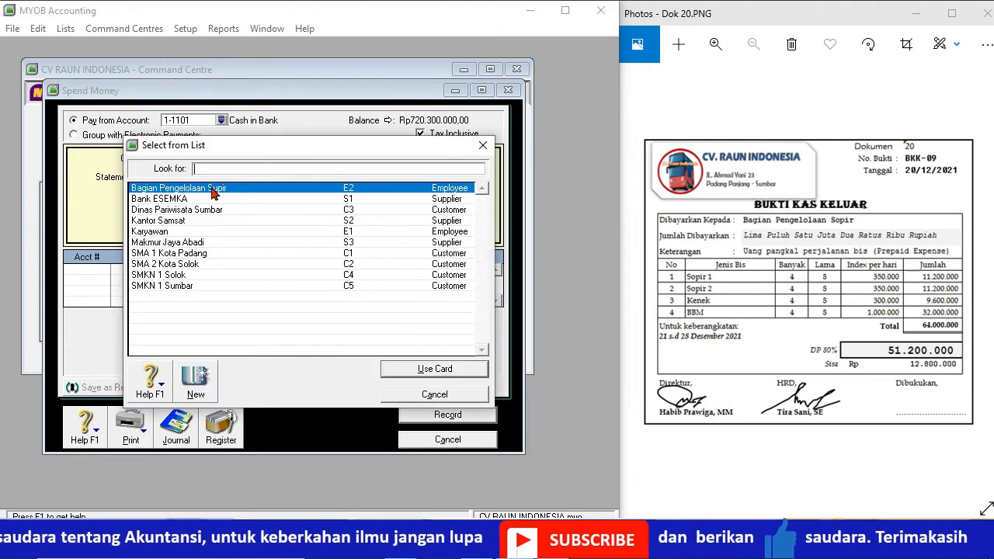
double_click(214, 193)
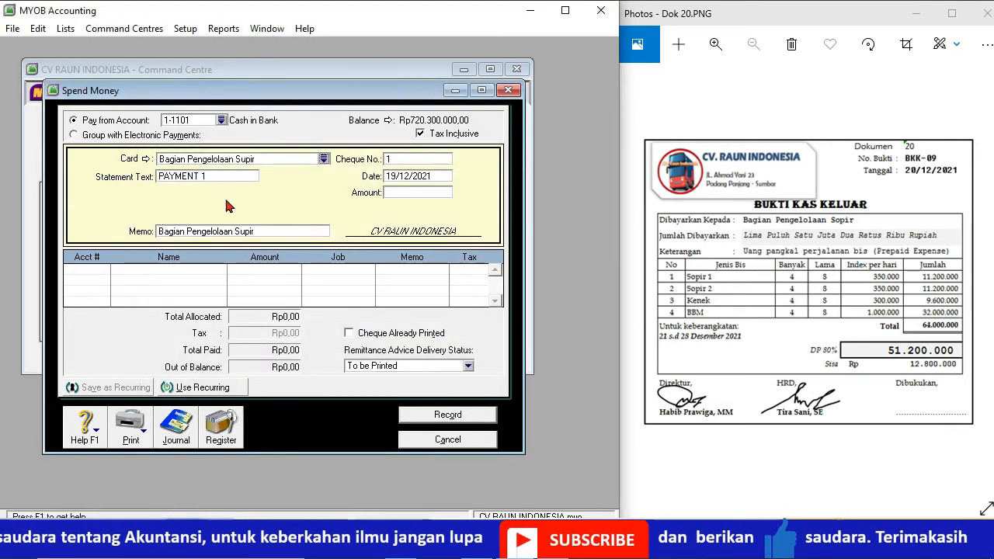
Step: Fill in the payment with cheque number BKK-09, date 20/12/2021 and amount 51200000
click(402, 159)
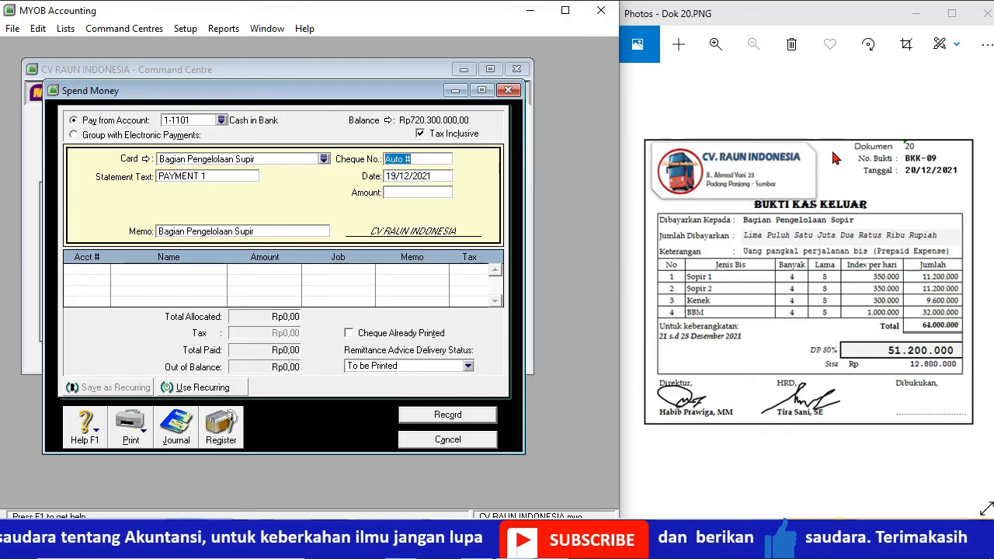
text(BKK-09)
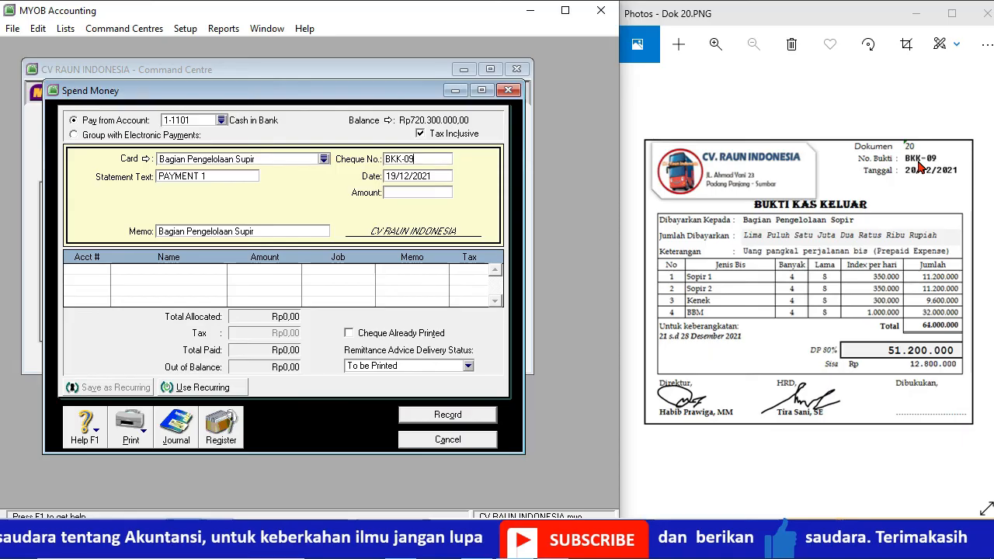
click(396, 176)
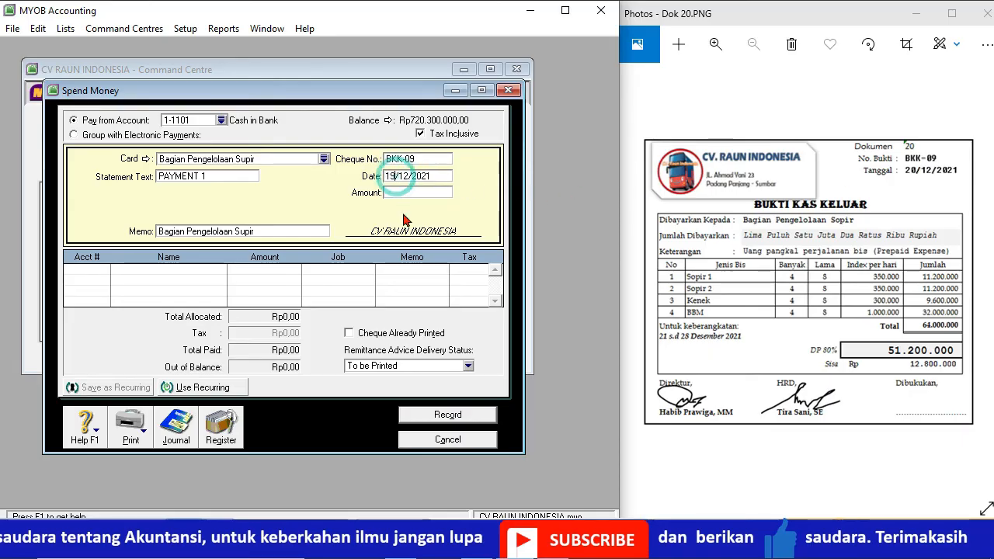
key(BackSpace)
key(BackSpace)
text(20)
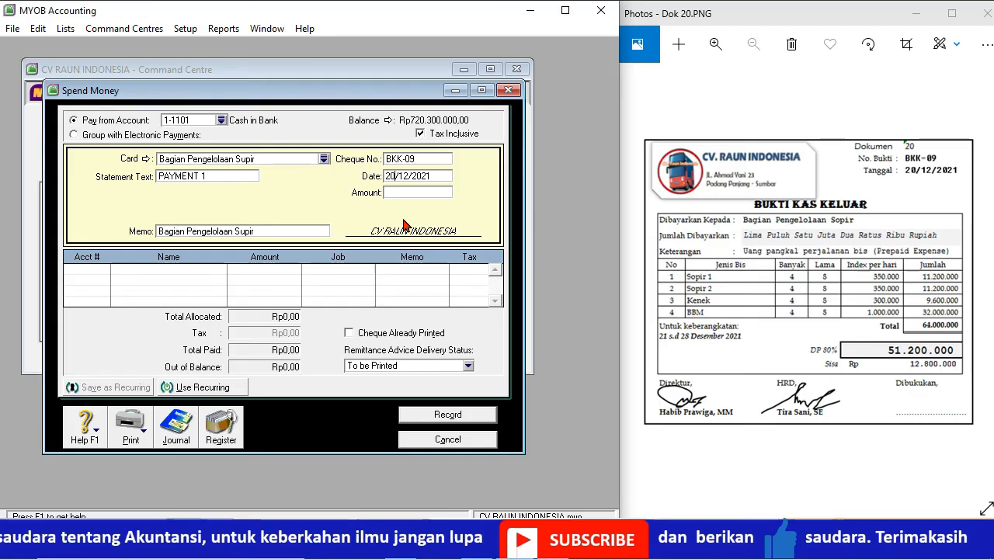
click(400, 193)
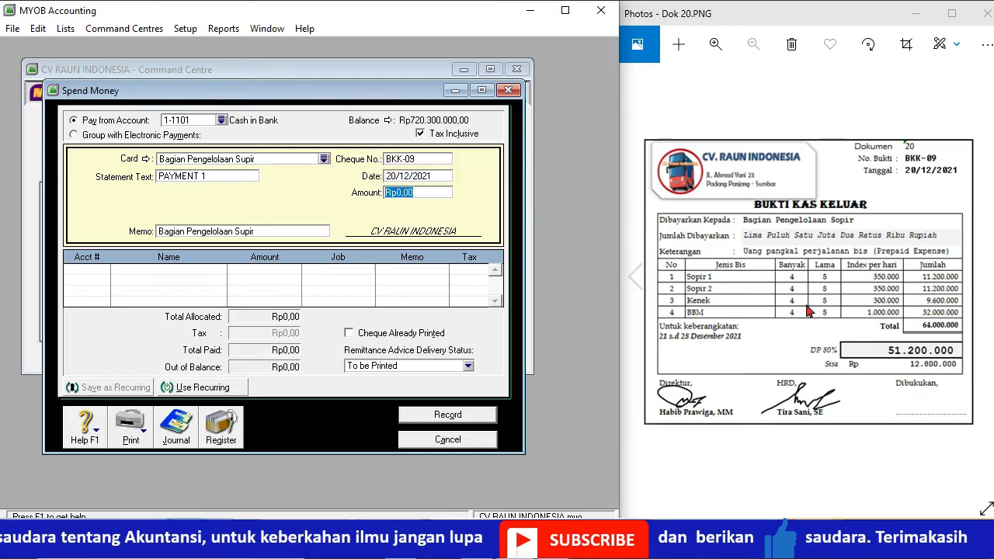
text(51200000)
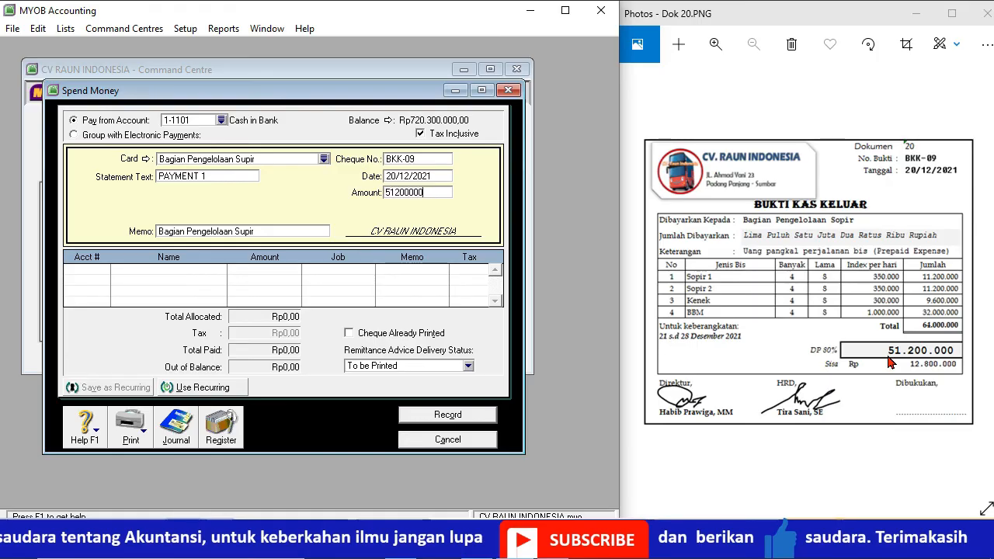
Step: Allocate payment BKK-09 to account 1-1202 Prepaid Expense and record it
click(103, 273)
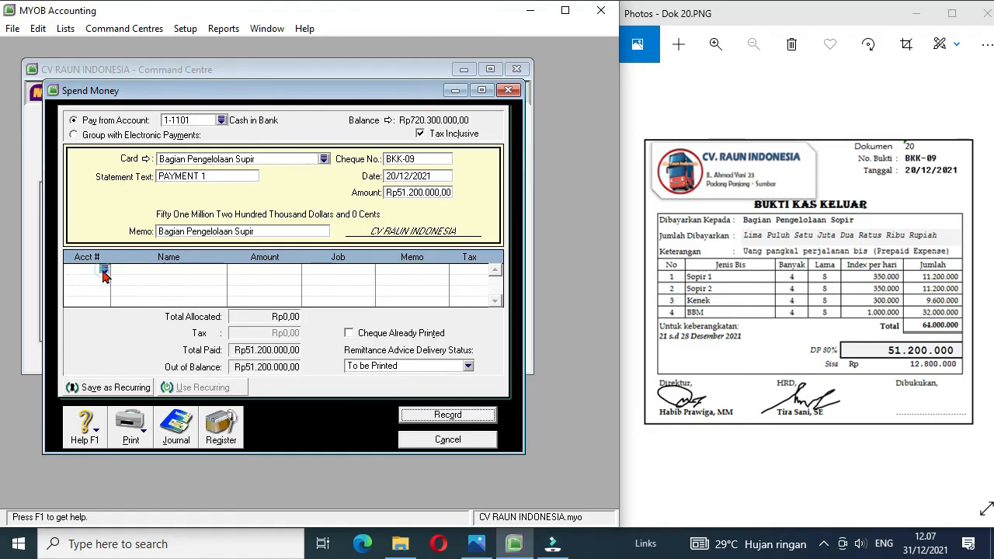
click(104, 271)
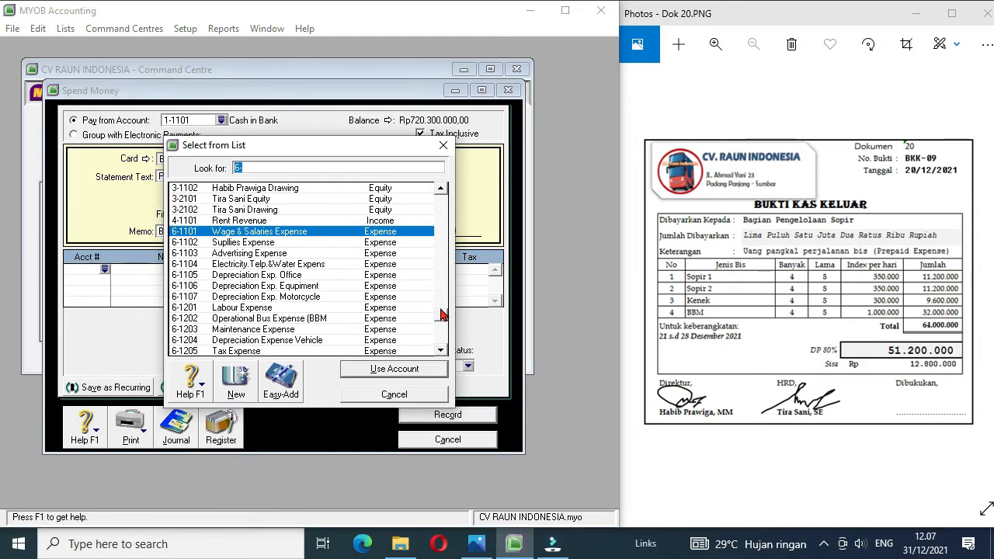
drag(441, 318, 435, 204)
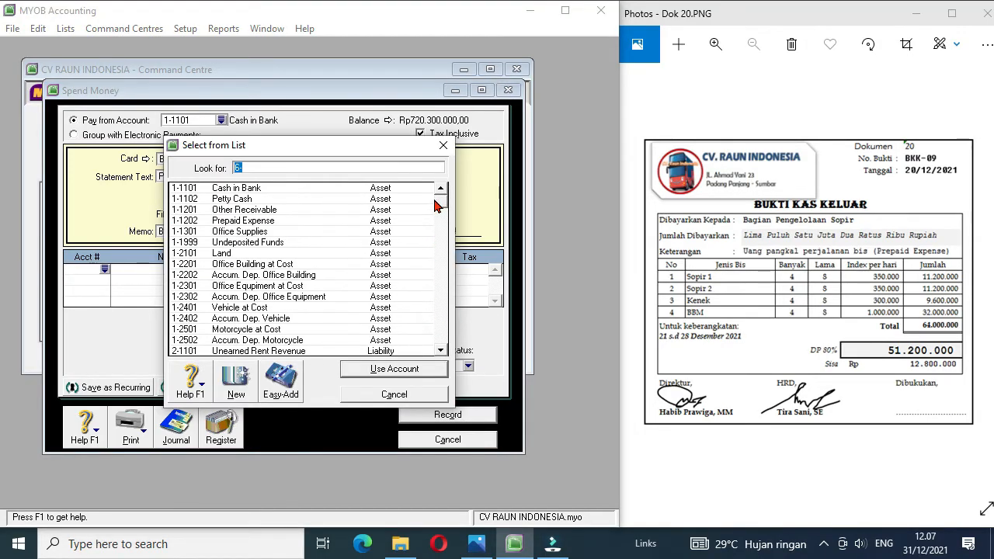
double_click(247, 223)
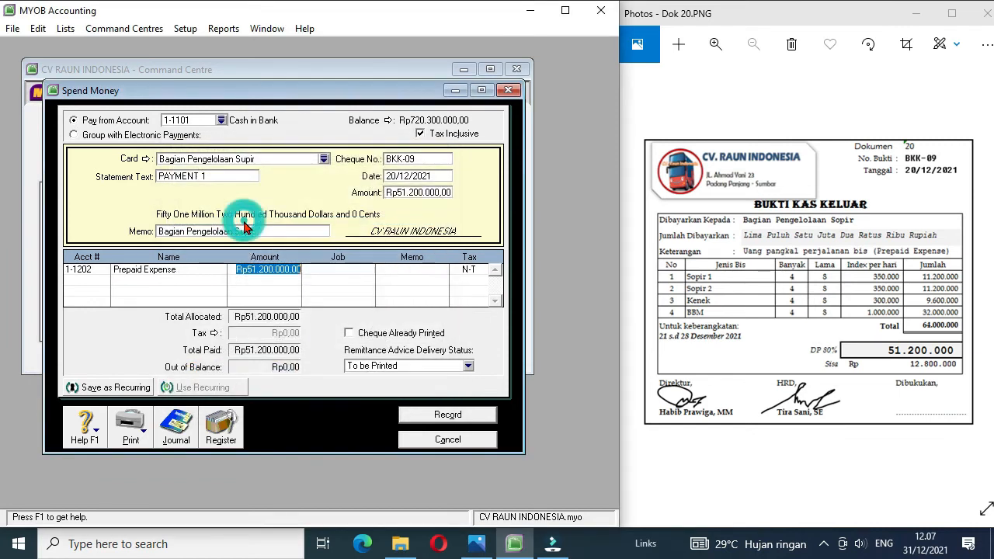
click(459, 416)
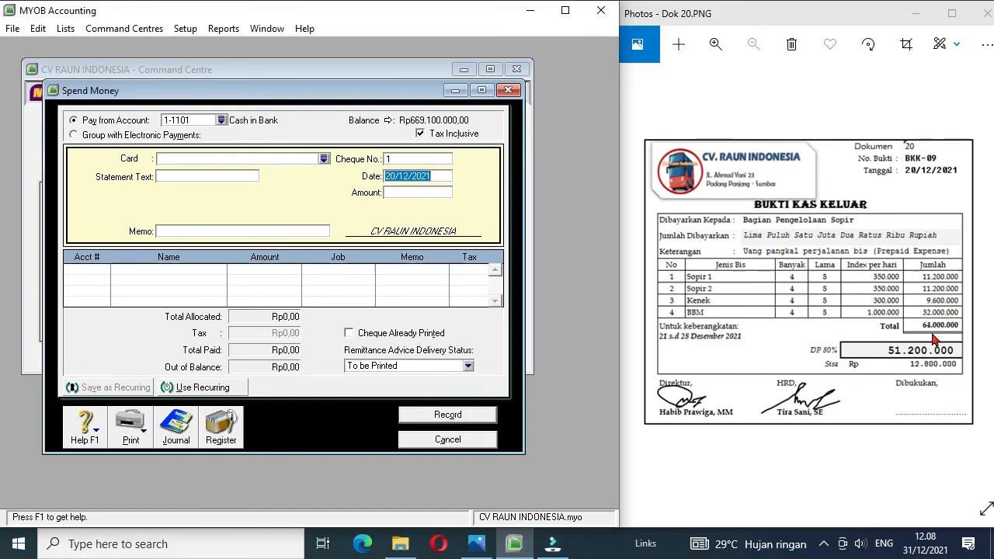
Step: Bring up document Dok 21 and start a Receive Money entry with SMKN 1 Sumbar as payor
click(985, 283)
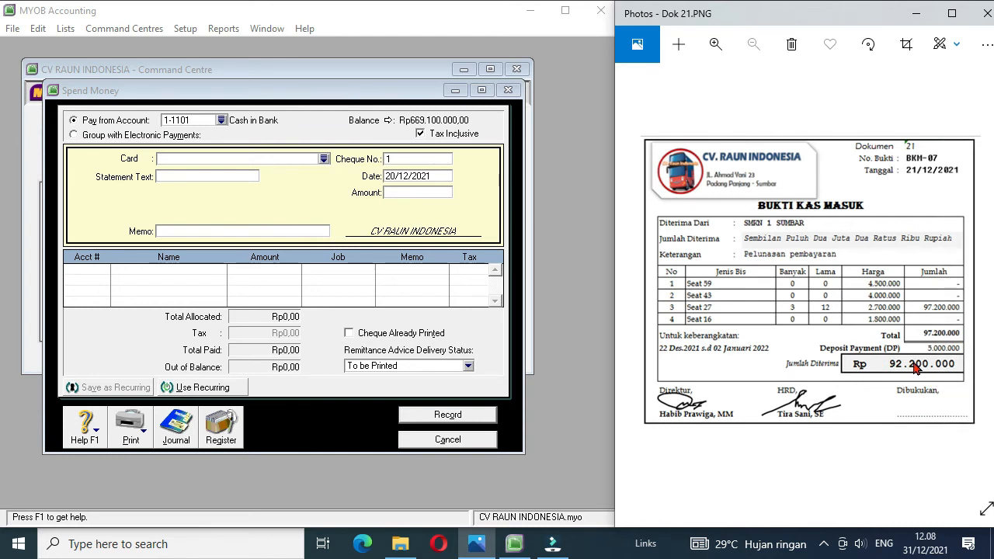
click(428, 438)
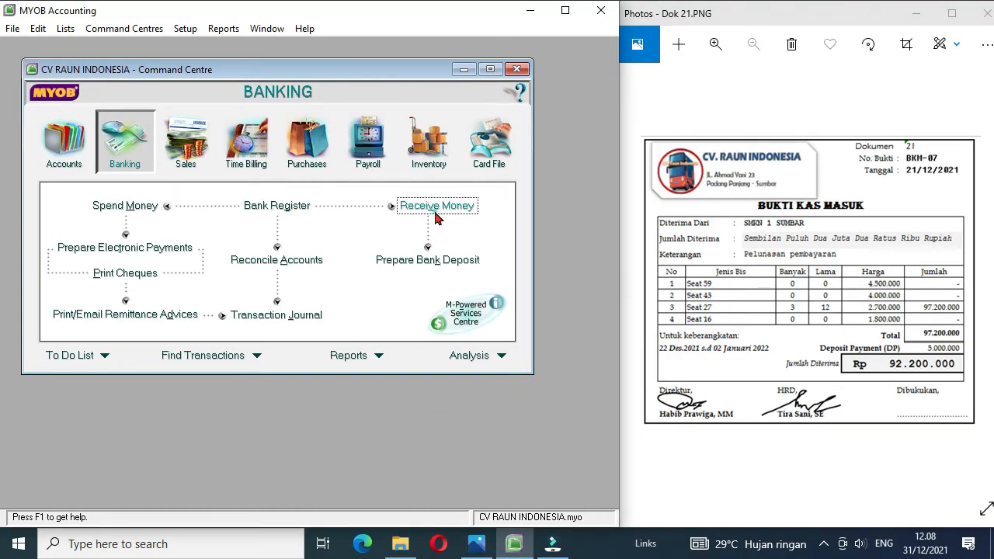
click(436, 210)
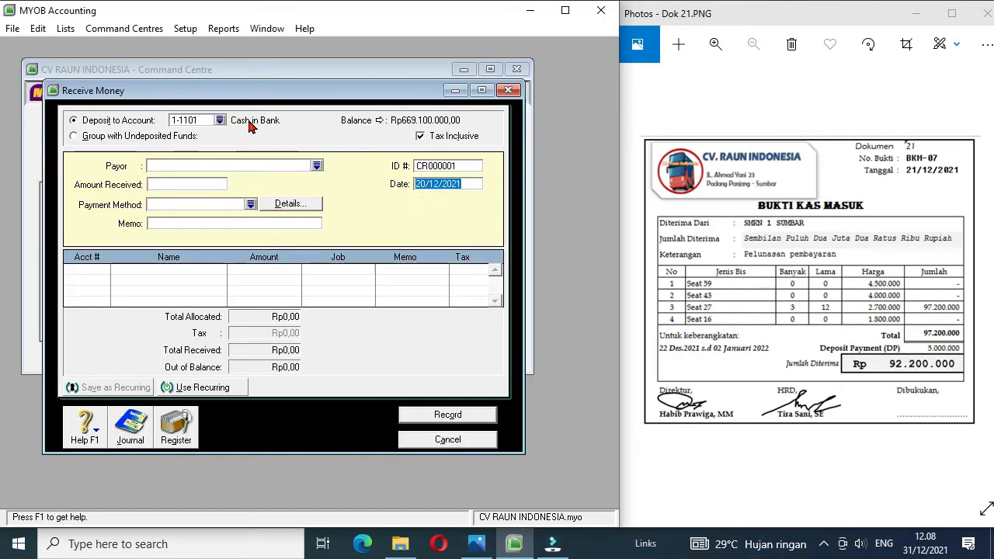
click(316, 165)
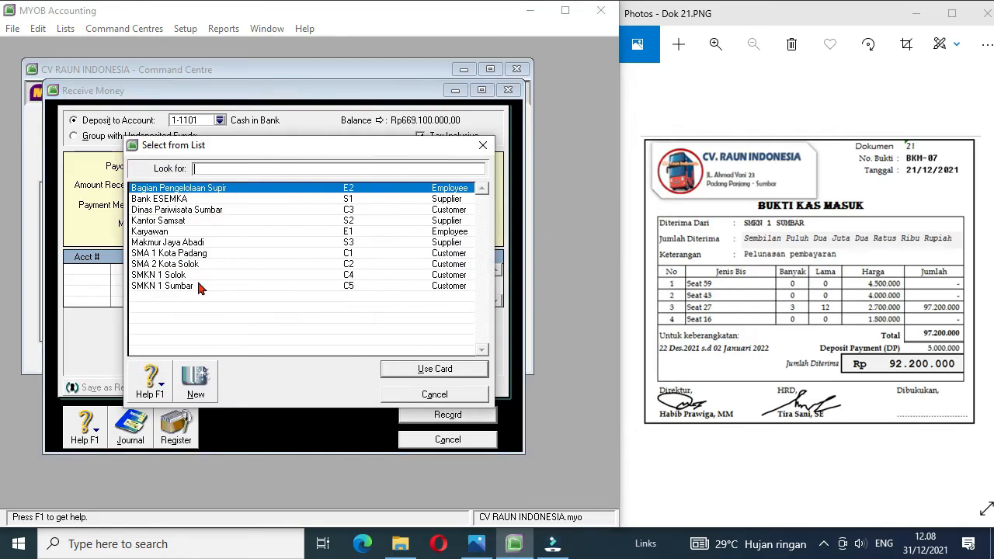
double_click(180, 287)
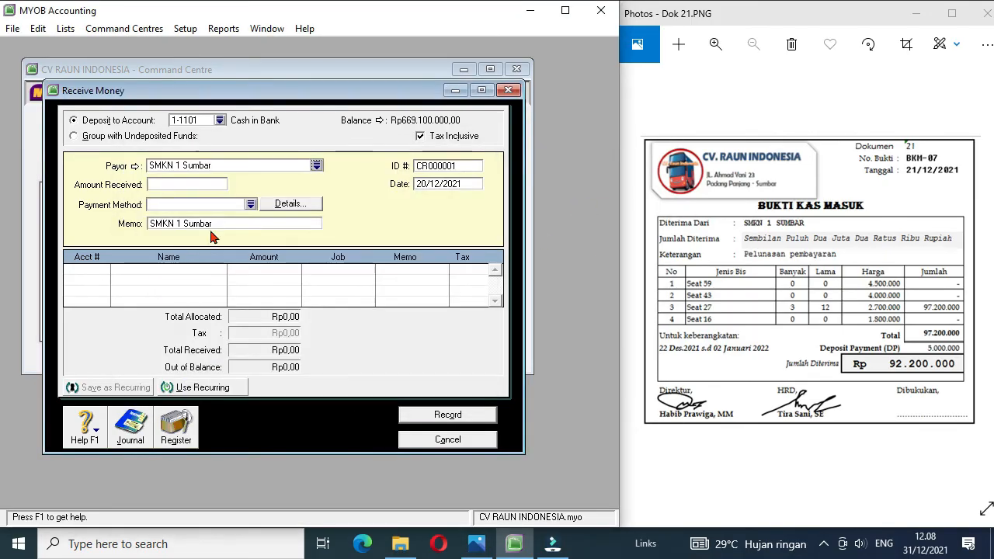
Step: Fill in the receipt with amount received 92200000, ID number BKM-07 and date 21/12/2021
click(185, 186)
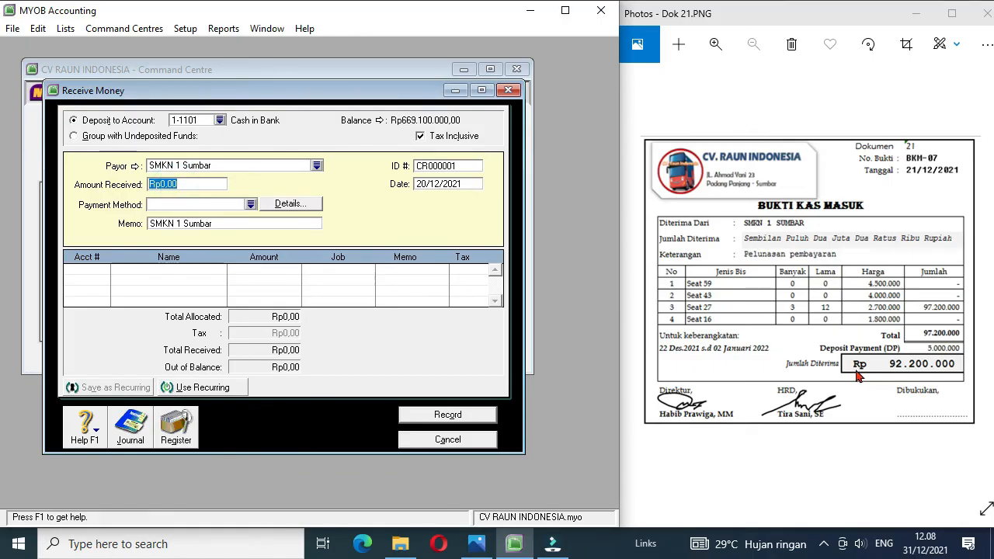
text(92200000)
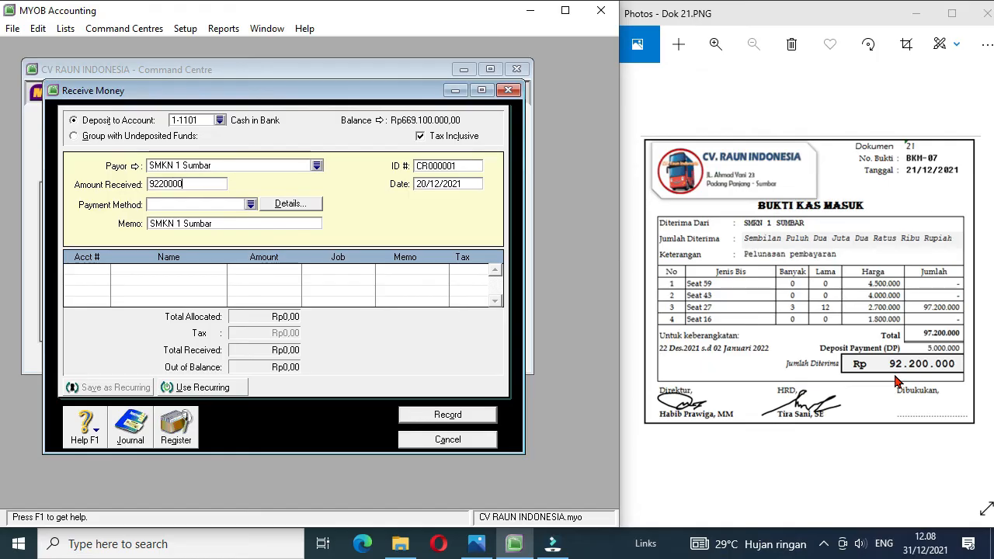
click(451, 166)
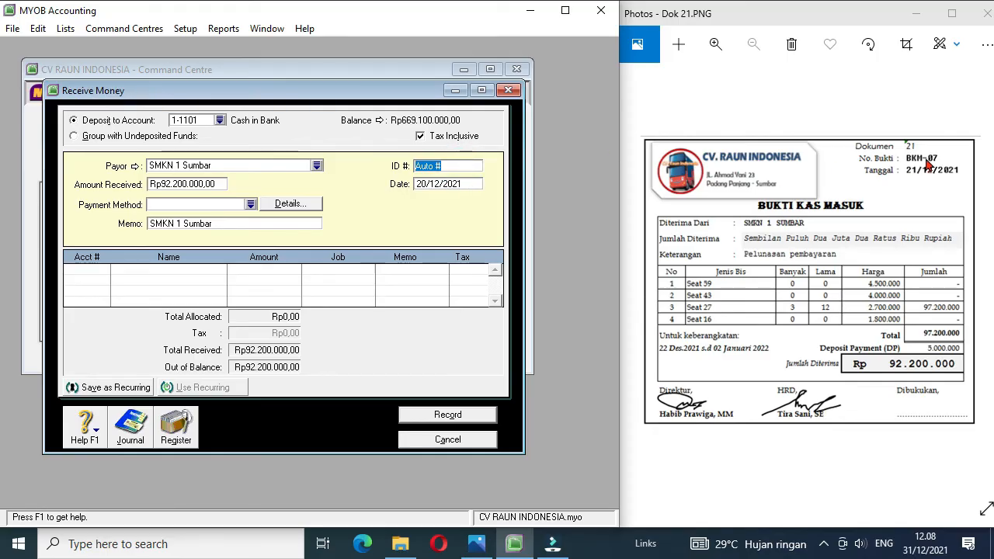
text(BKM-07)
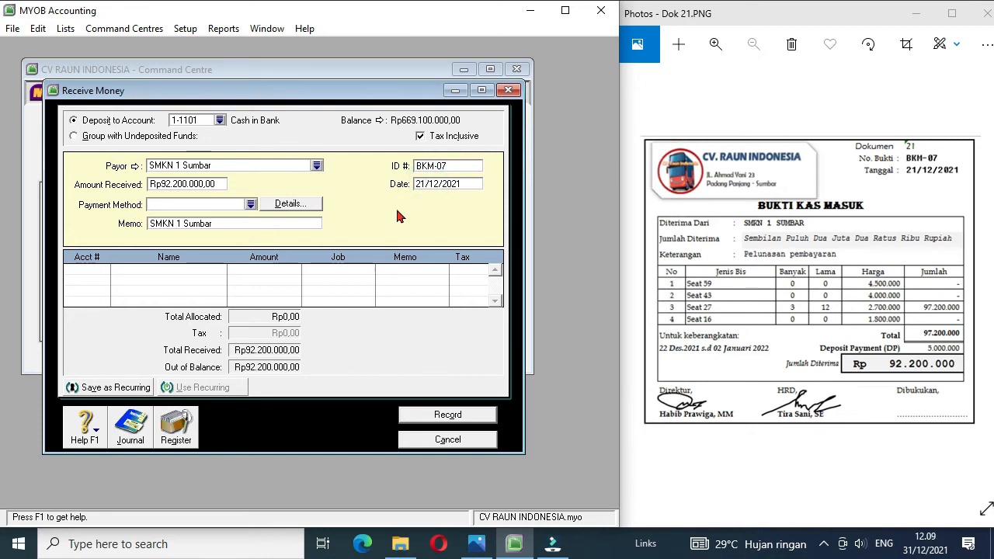
Step: Allocate receipt BKM-07 to account 2-1101 Unearned Rent Revenue, accept using the linked account, and record it
click(98, 272)
click(105, 270)
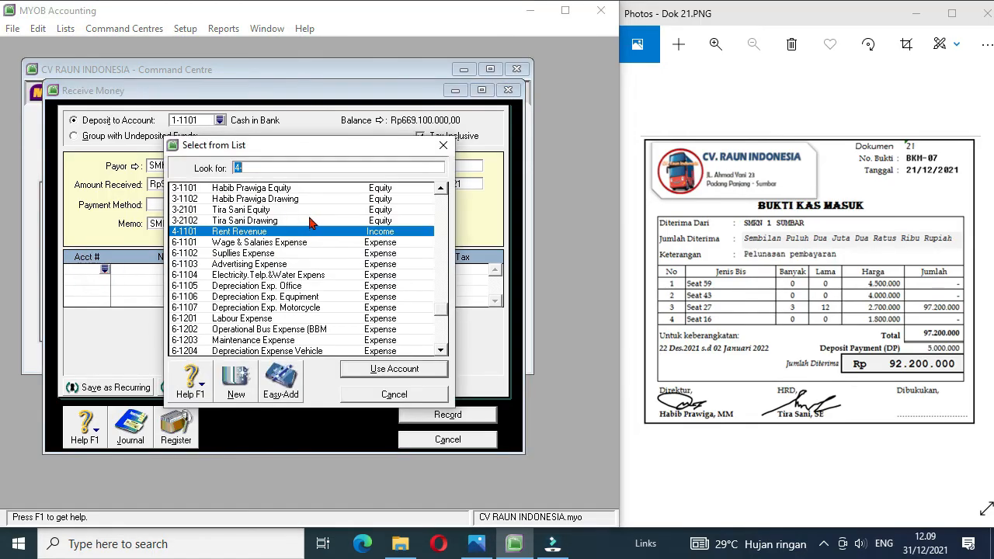
click(443, 188)
click(443, 188)
click(443, 188)
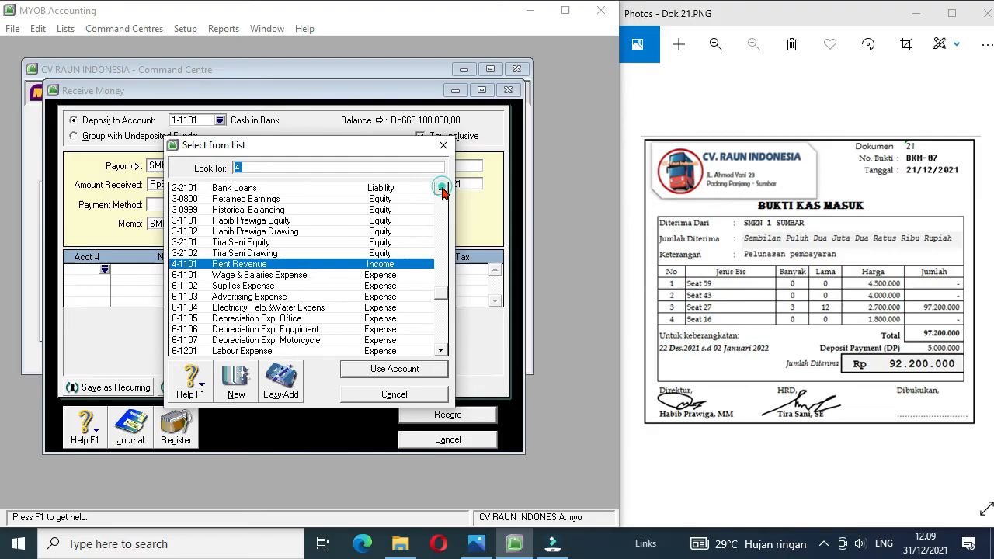
click(442, 189)
click(443, 189)
double_click(319, 188)
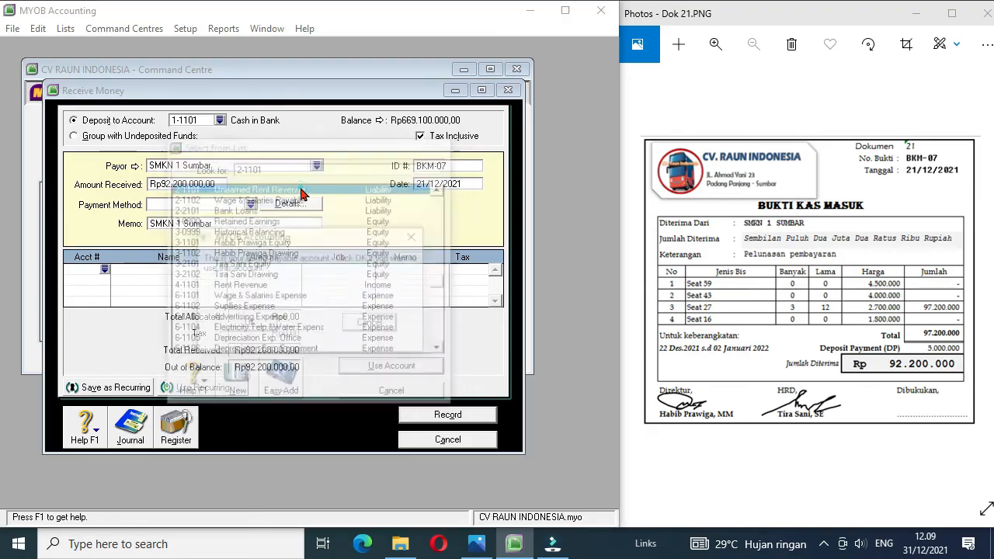
click(251, 324)
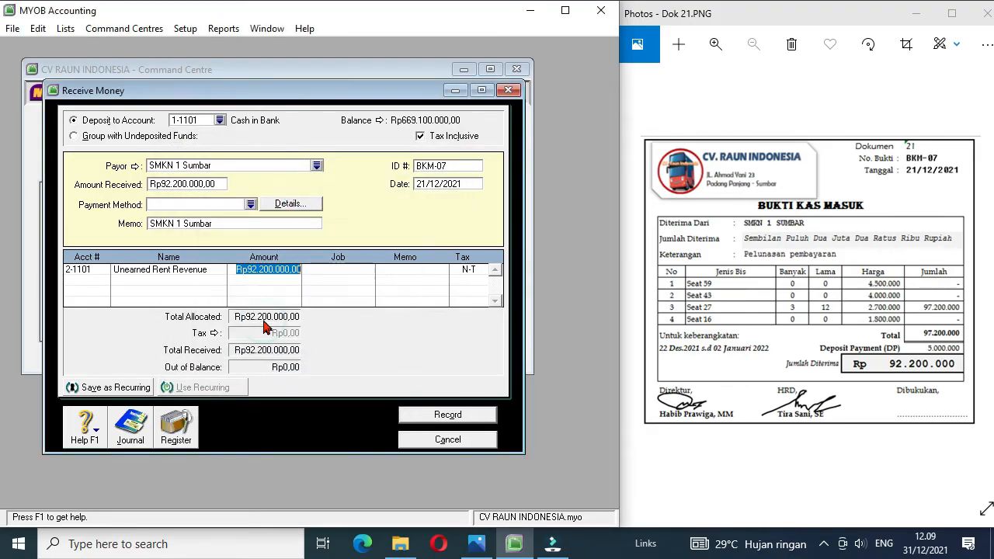
click(426, 418)
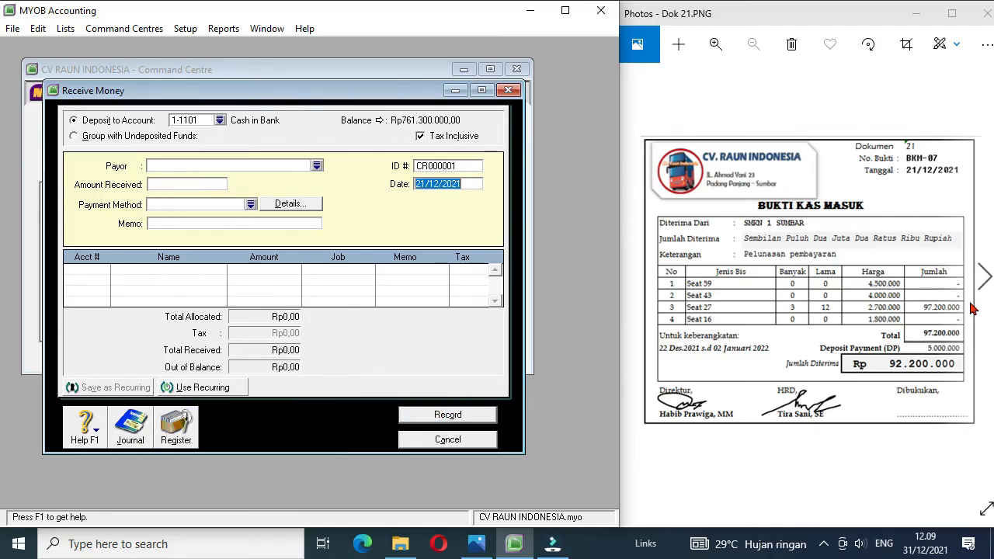
Step: Bring up document Dok 22 and start a Spend Money entry with Bagian Pengelolaan Supir as the card
click(983, 281)
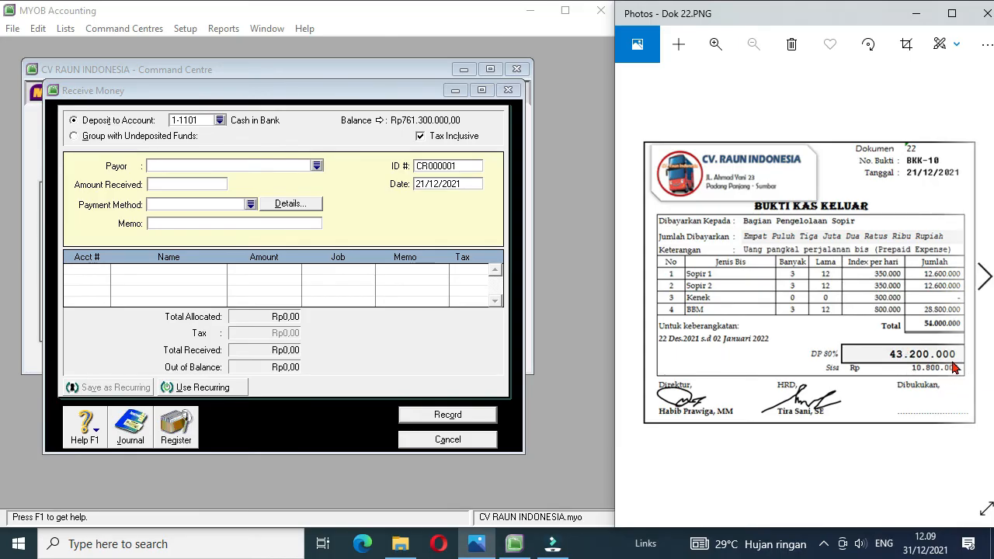
key(alt+Tab)
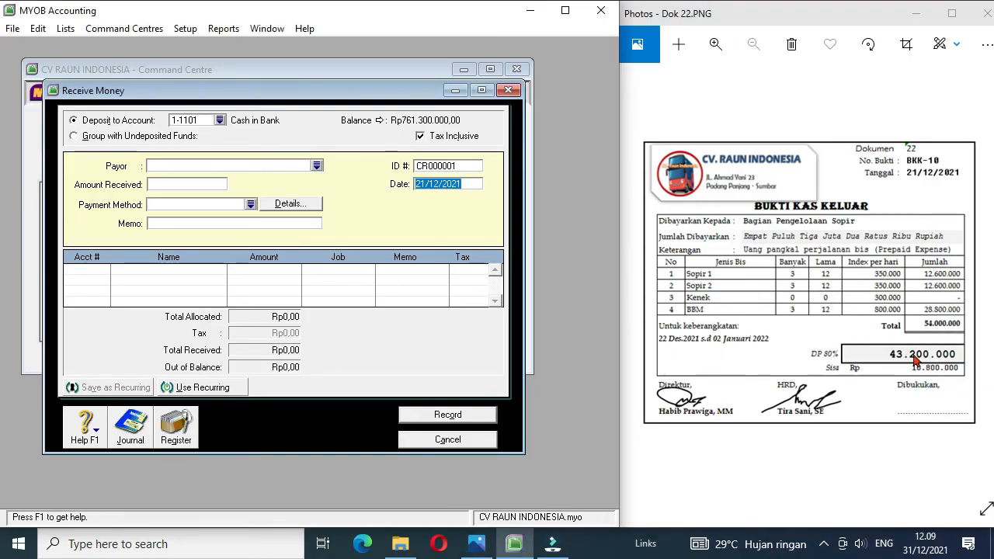
click(429, 441)
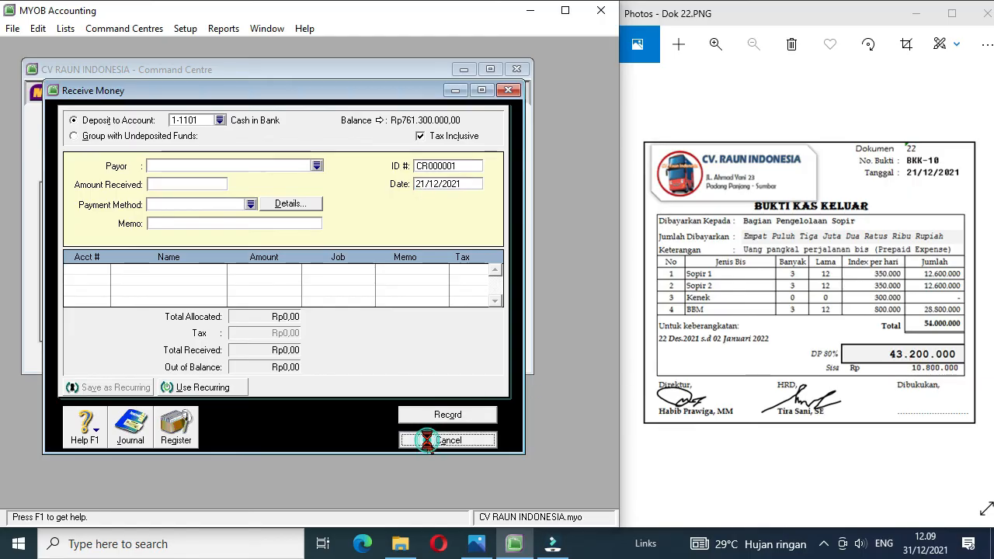
click(136, 208)
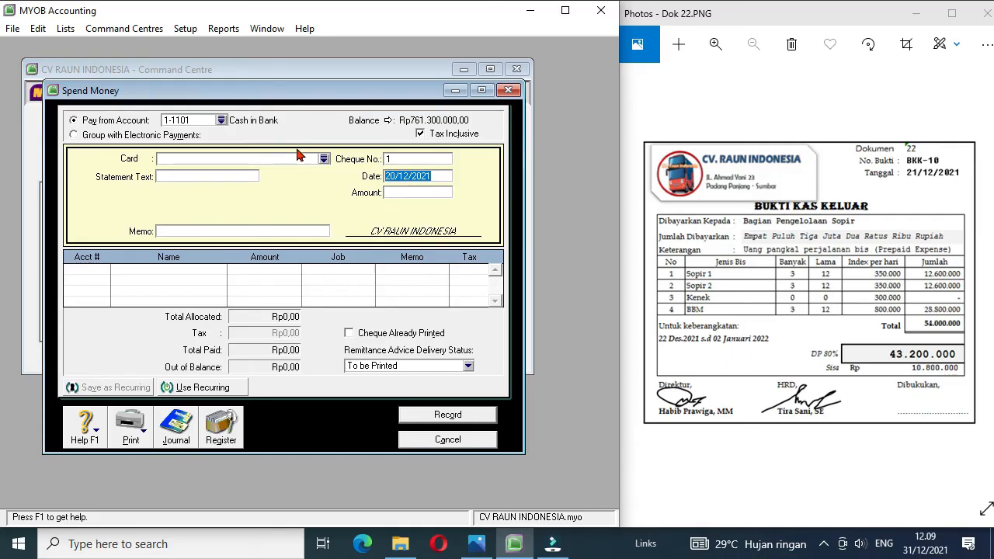
click(323, 159)
double_click(215, 191)
Step: Fill in the payment with cheque number BKK-10, date 21/12/2021 and amount 43200000
click(402, 160)
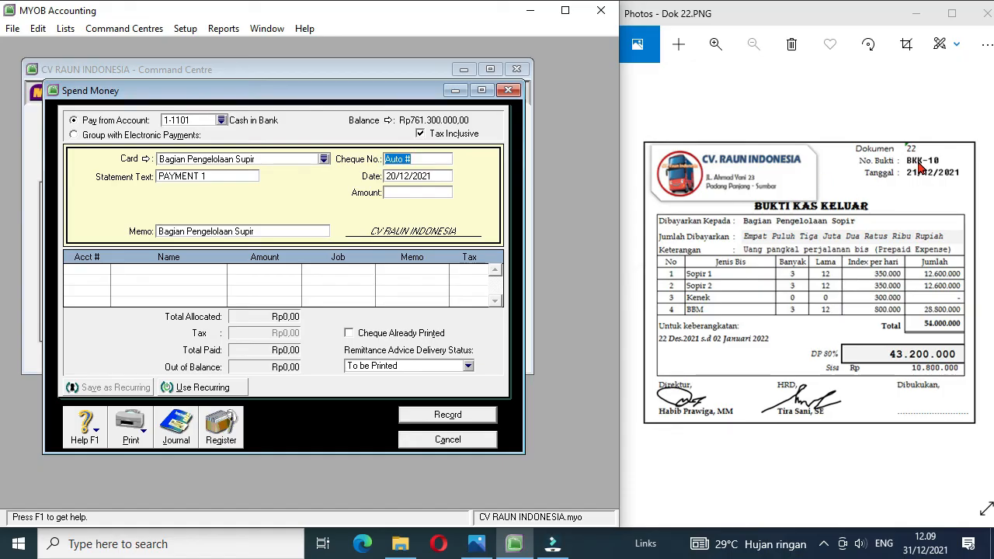
text(BKK-10)
click(395, 177)
click(394, 177)
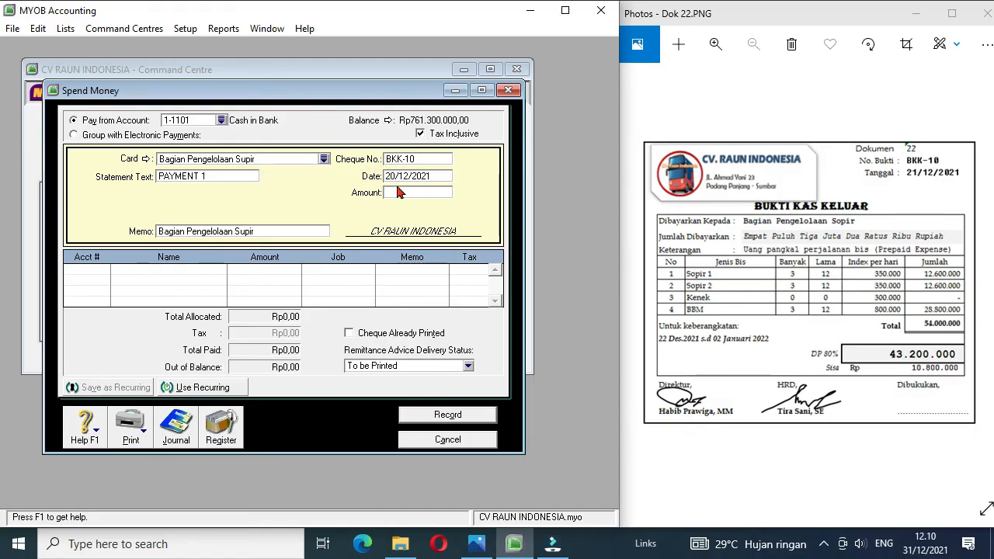
key(BackSpace)
text(1)
click(397, 193)
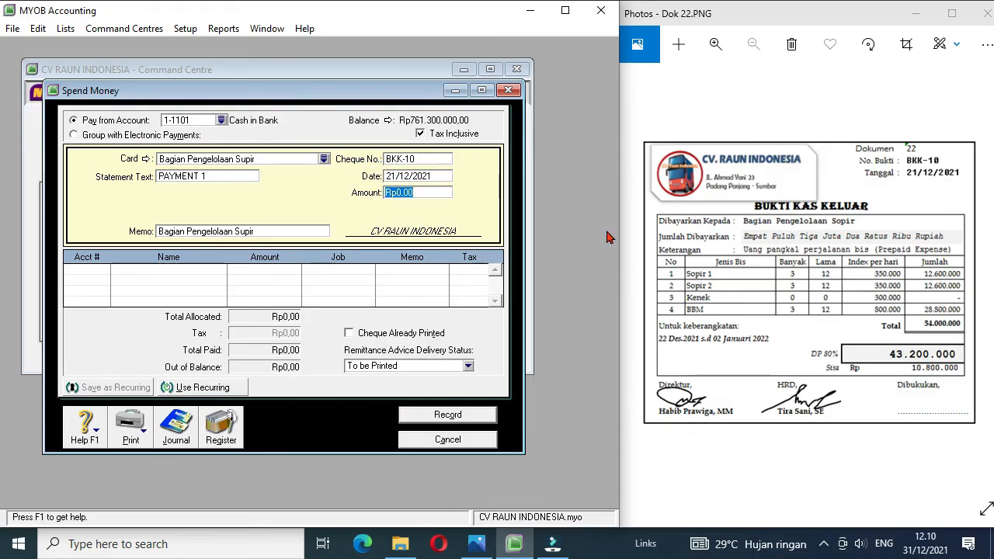
text(43200000)
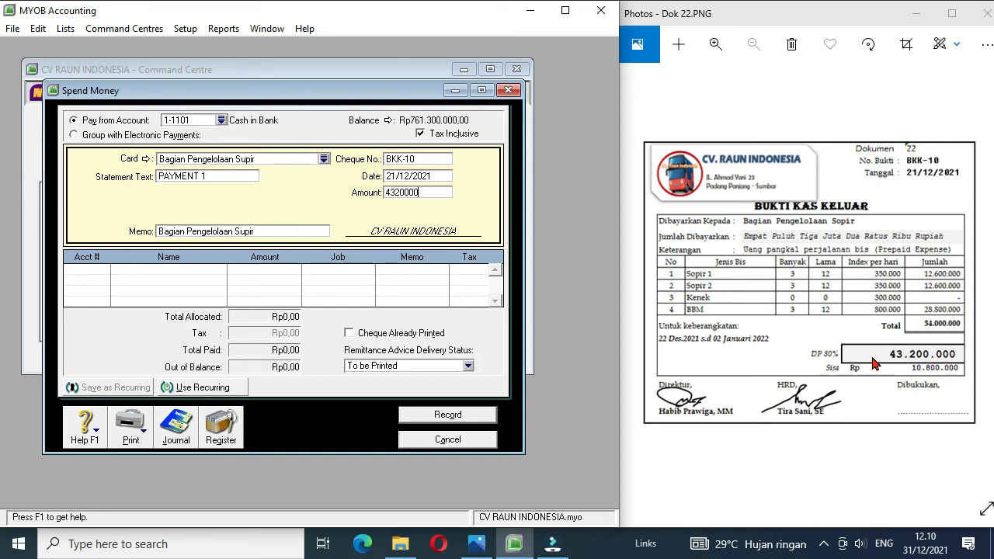
Step: Allocate payment BKK-10 to account 1-1202 Prepaid Expense and record it
click(101, 276)
click(104, 271)
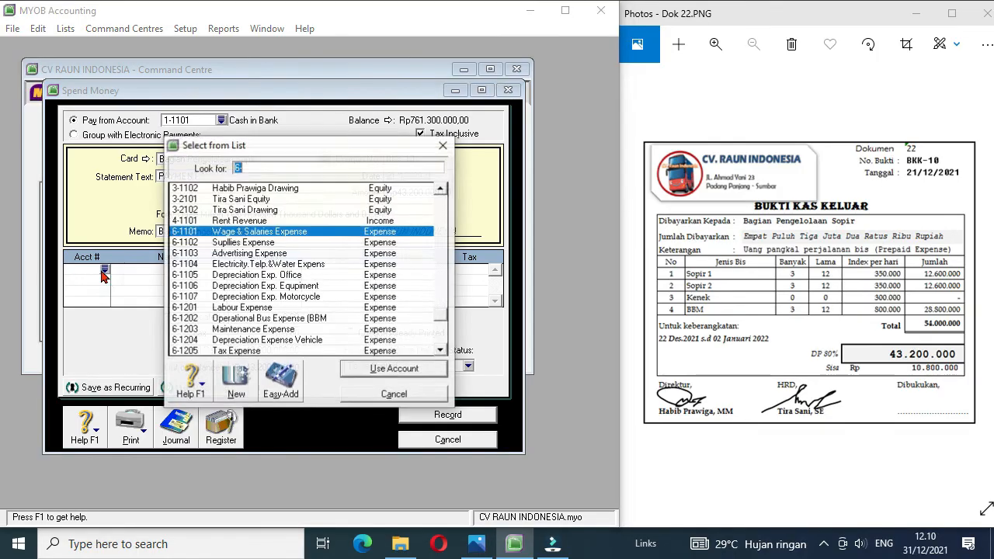
drag(443, 317, 445, 196)
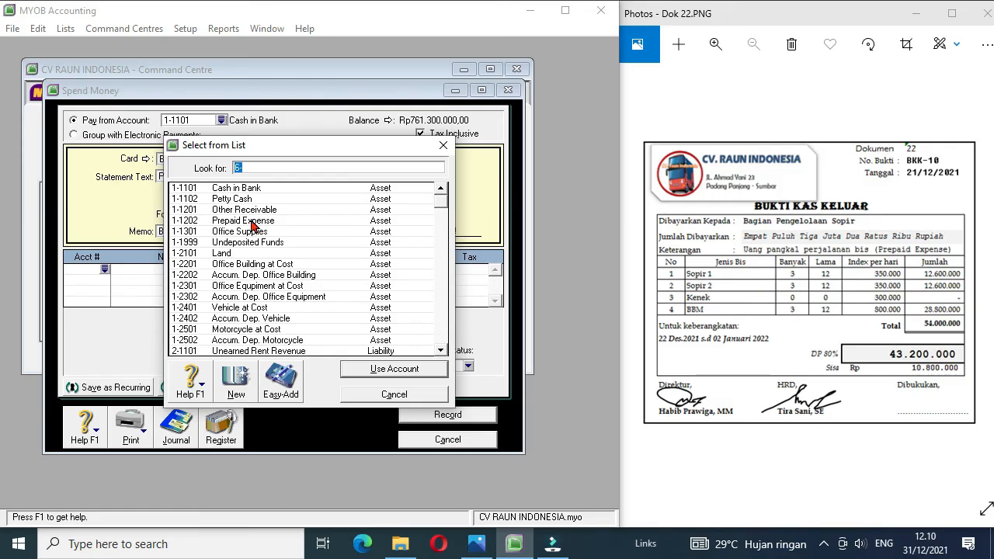
double_click(260, 221)
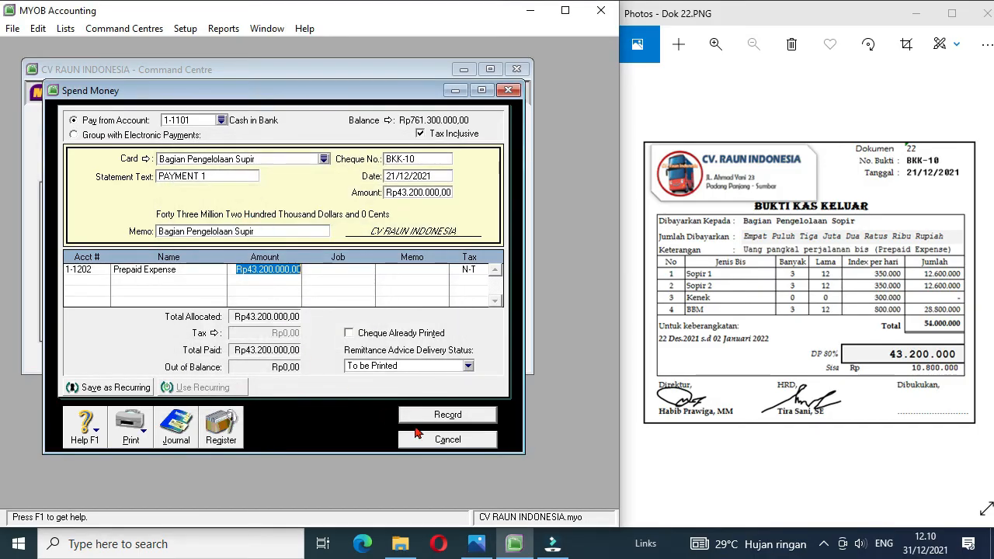
click(458, 417)
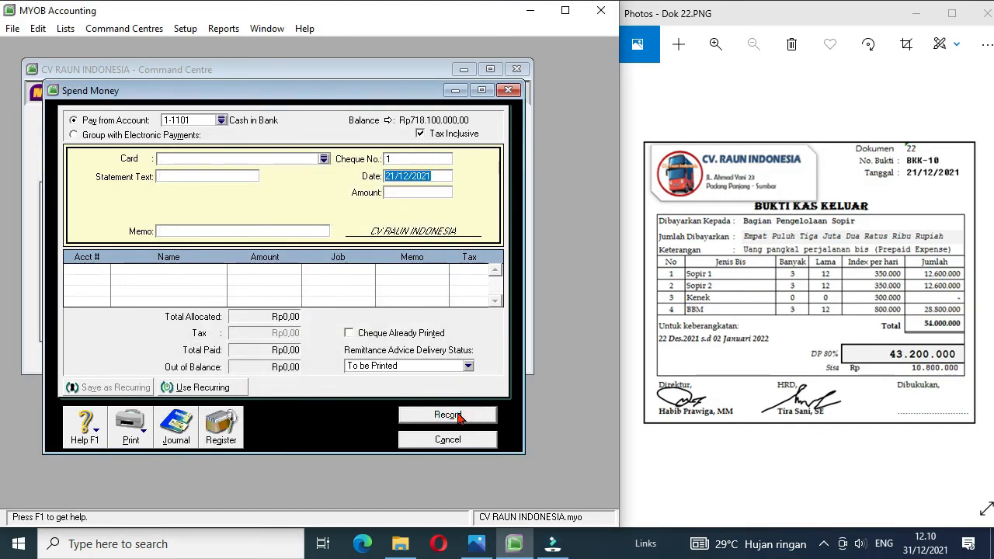
Step: Bring up document Dok 23, close the Spend Money entry and start a Receive Money entry
click(984, 278)
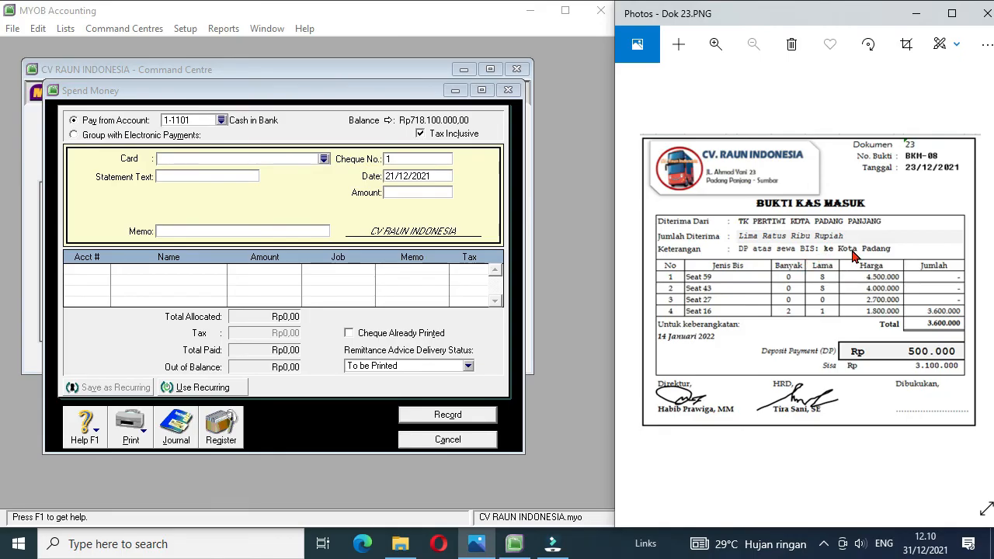
click(462, 440)
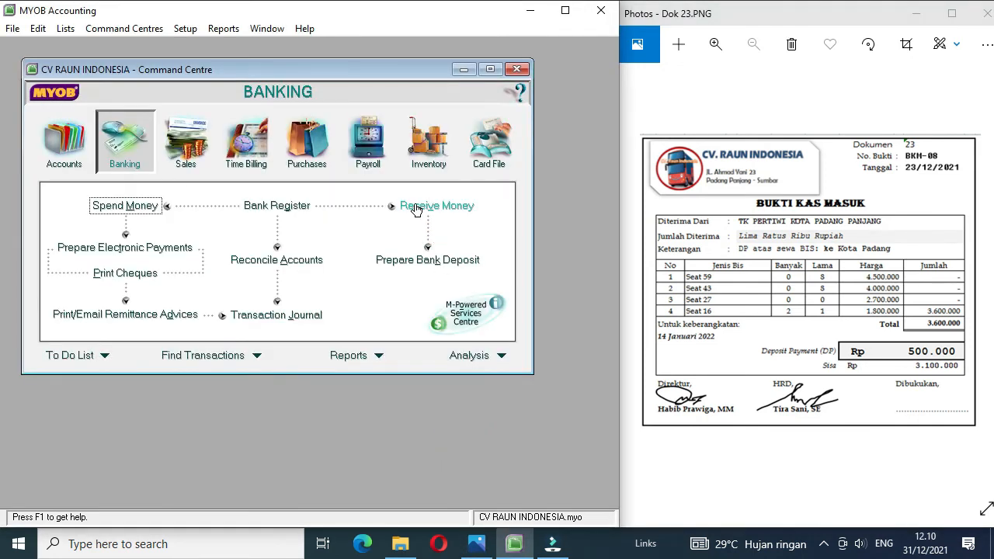
click(412, 206)
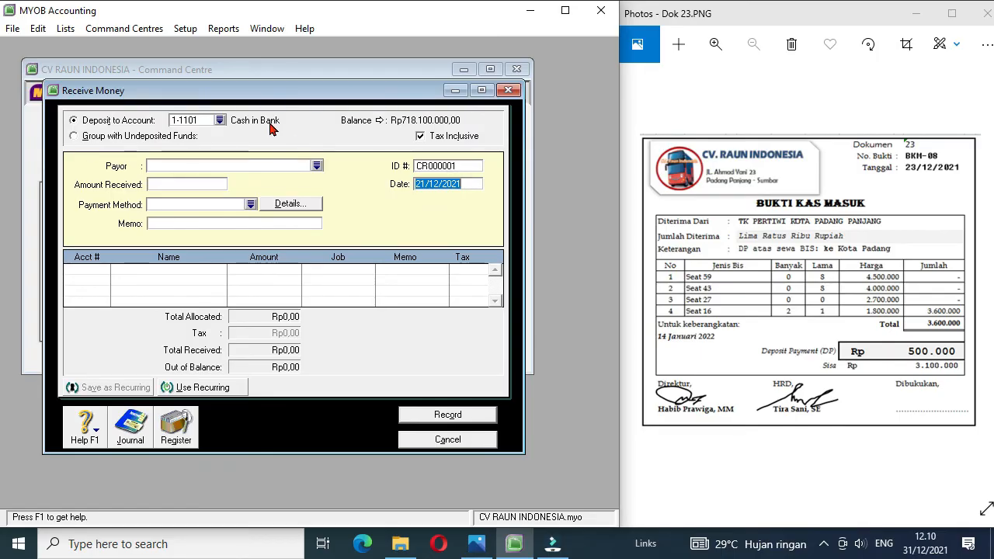
Step: Create a new customer card named TK PERTIWI KOTA PADANG PANJANG with card ID C6 from the payor list
click(317, 165)
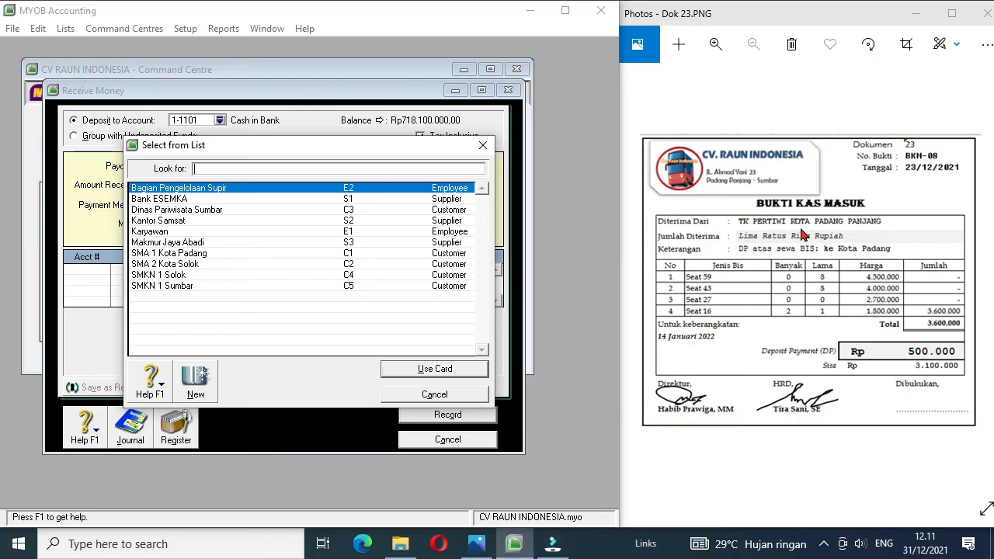
click(194, 384)
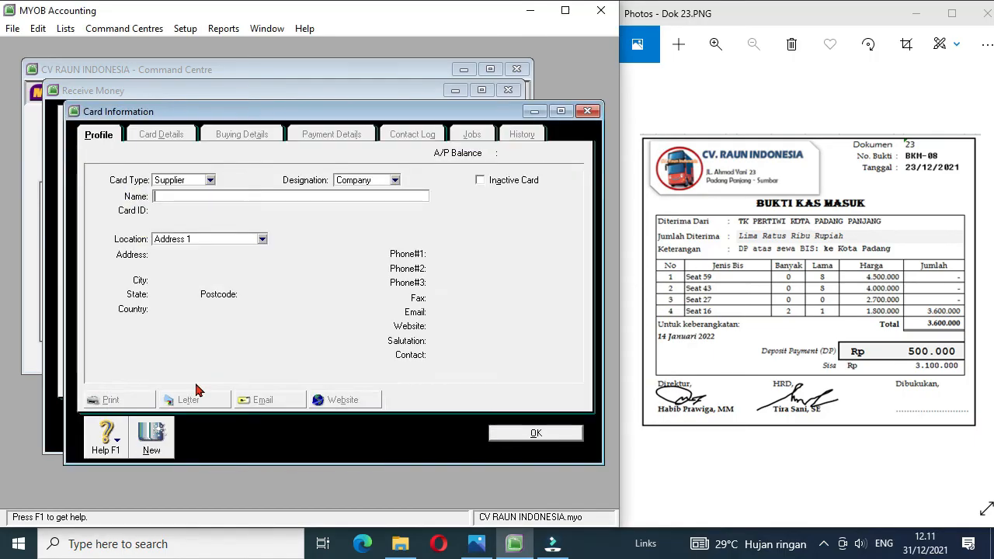
click(209, 181)
click(195, 196)
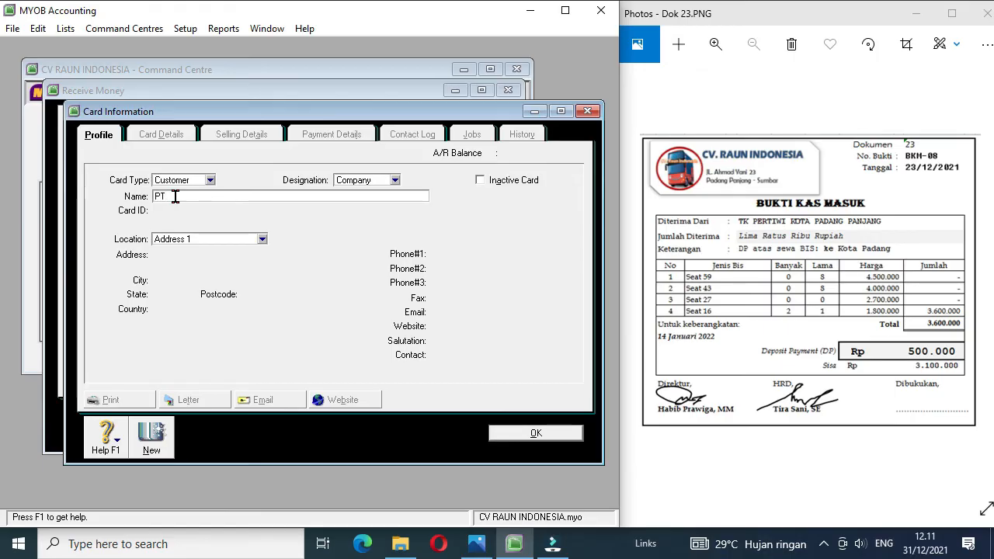
click(175, 197)
text(TK PERTIWI KOTA PADANG PANJANG)
key(Tab)
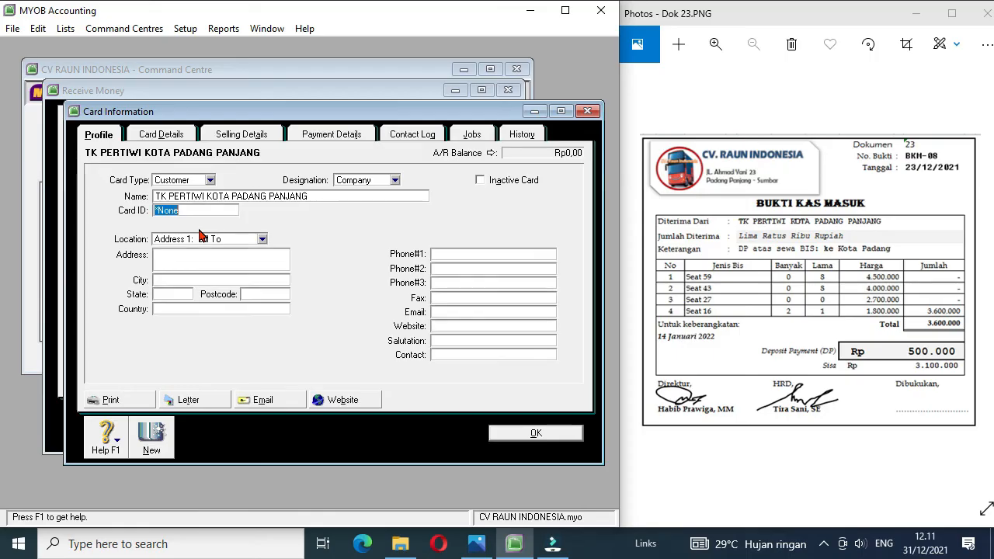
text(C6)
click(540, 435)
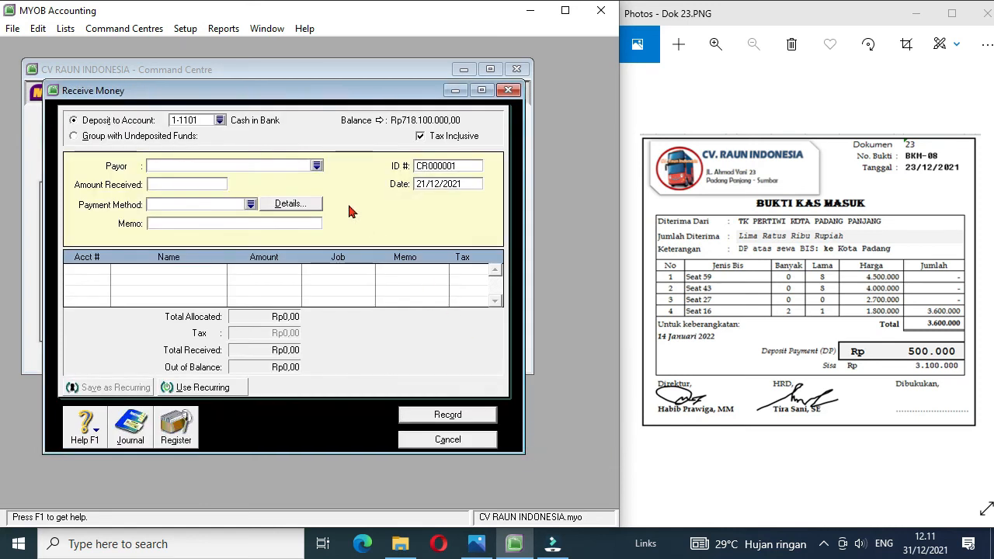
Step: Choose TK PERTIWI KOTA PADANG PANJANG as the payor and set the amount received to 500000
click(317, 165)
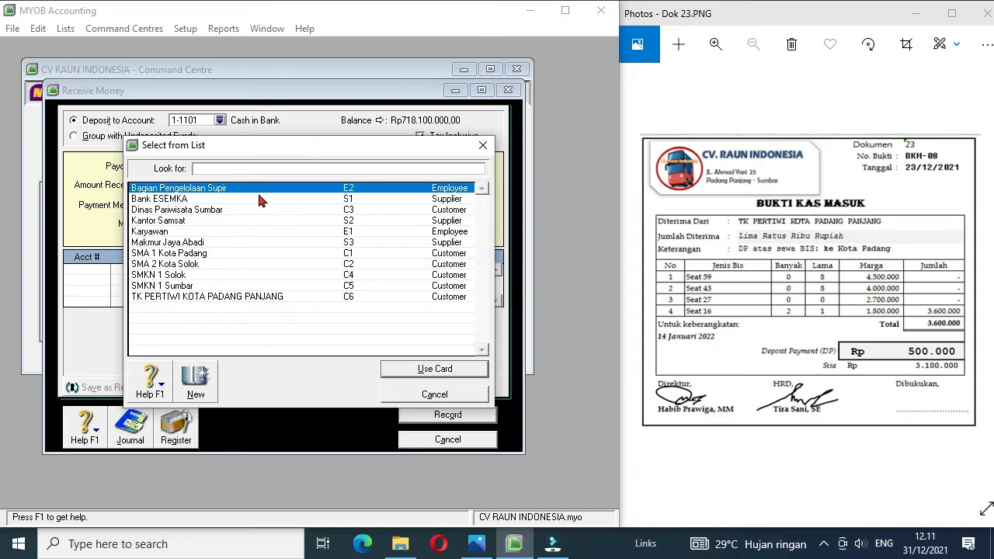
double_click(215, 298)
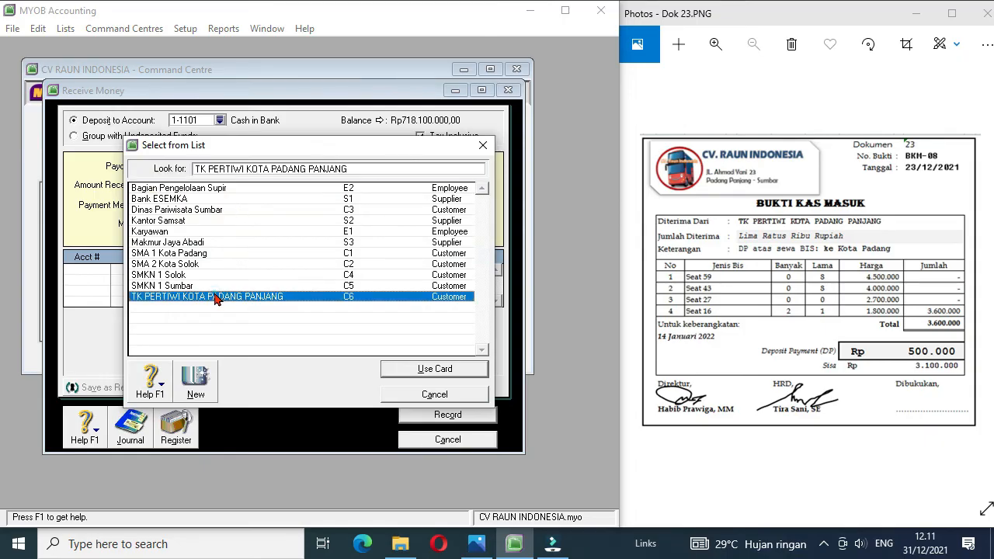
click(182, 184)
text(500000)
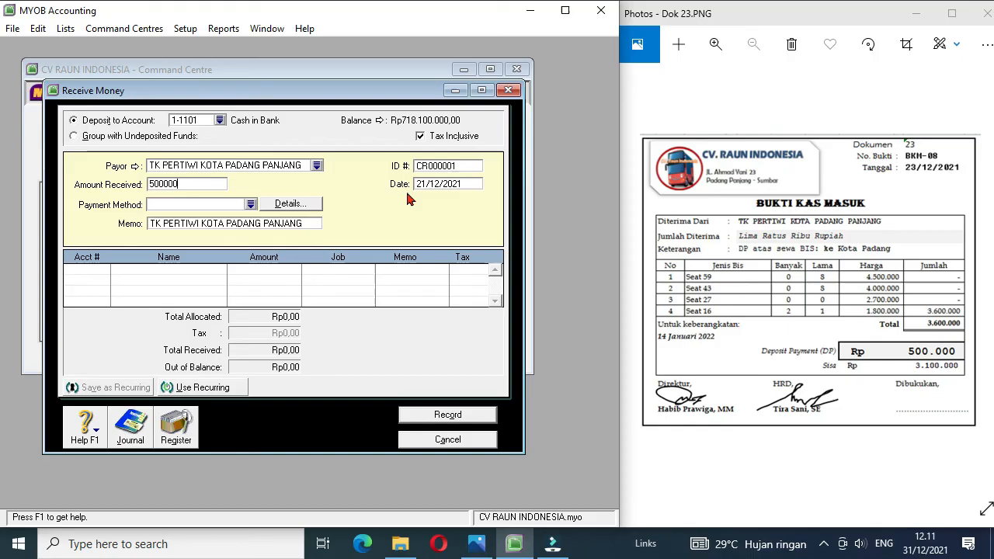
Step: Set the receipt's ID number to bkm-08 and its date to 23/12/2021
click(459, 167)
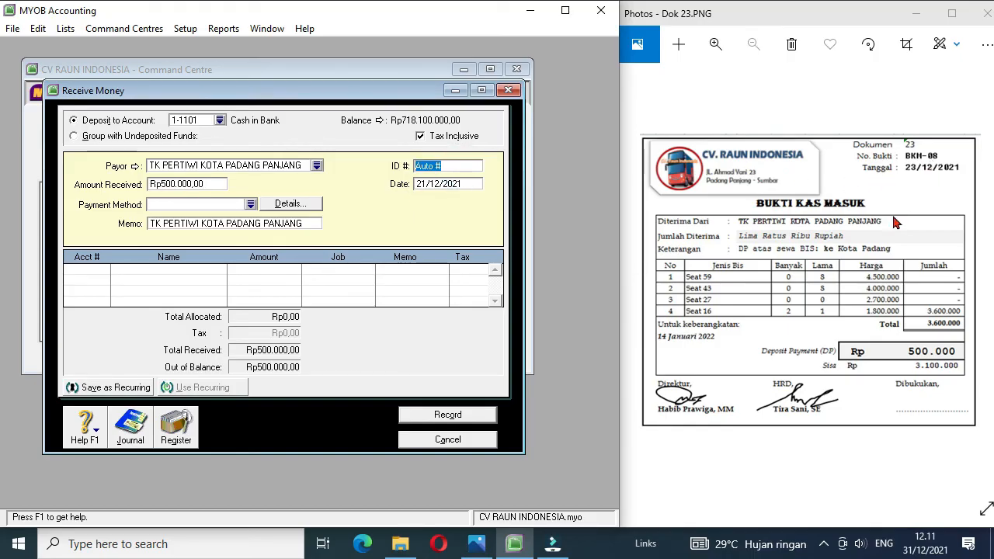
text(bkm-08)
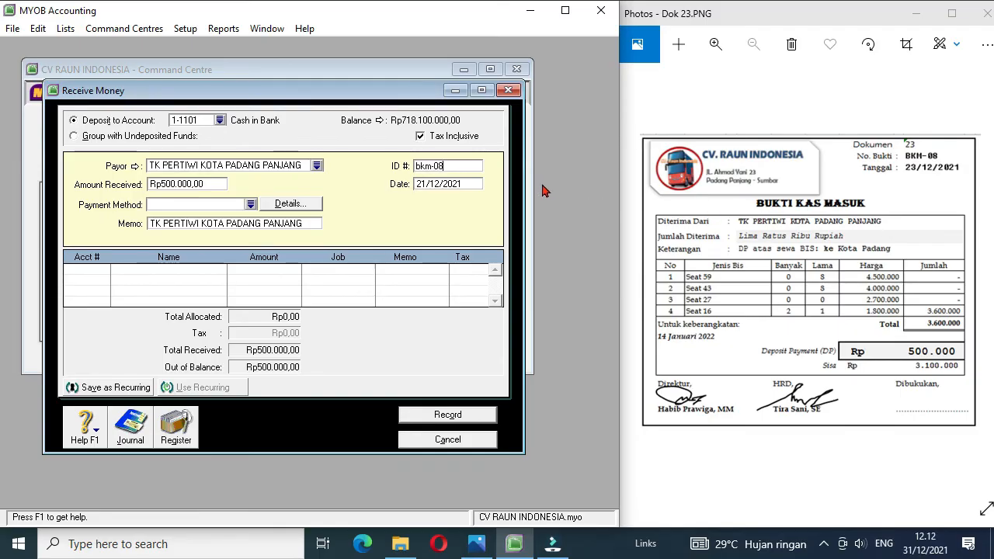
click(425, 184)
click(425, 183)
key(BackSpace)
text(3)
Step: Allocate receipt bkm-08 to account 2-1101 Unearned Rent Revenue, accept using the linked account, and record it
click(93, 270)
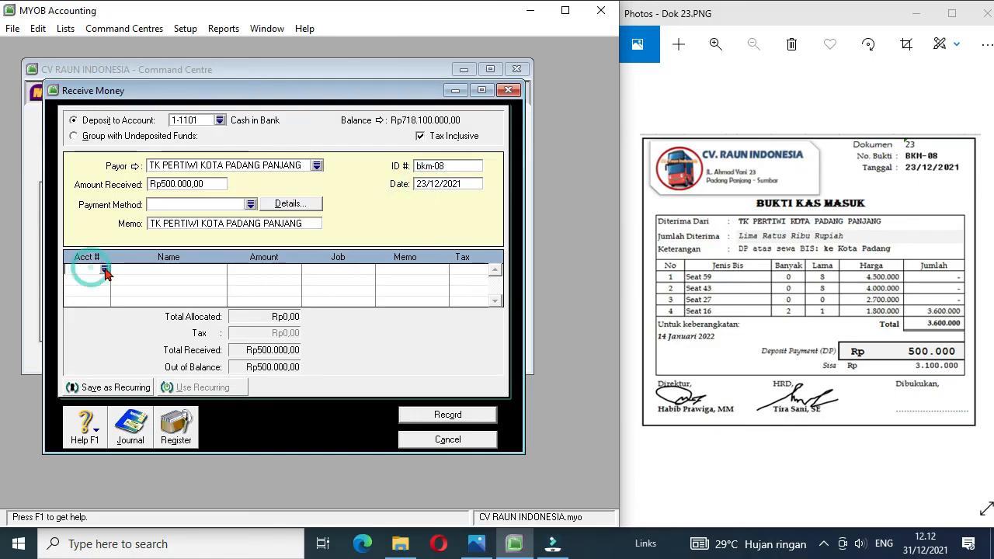
click(105, 269)
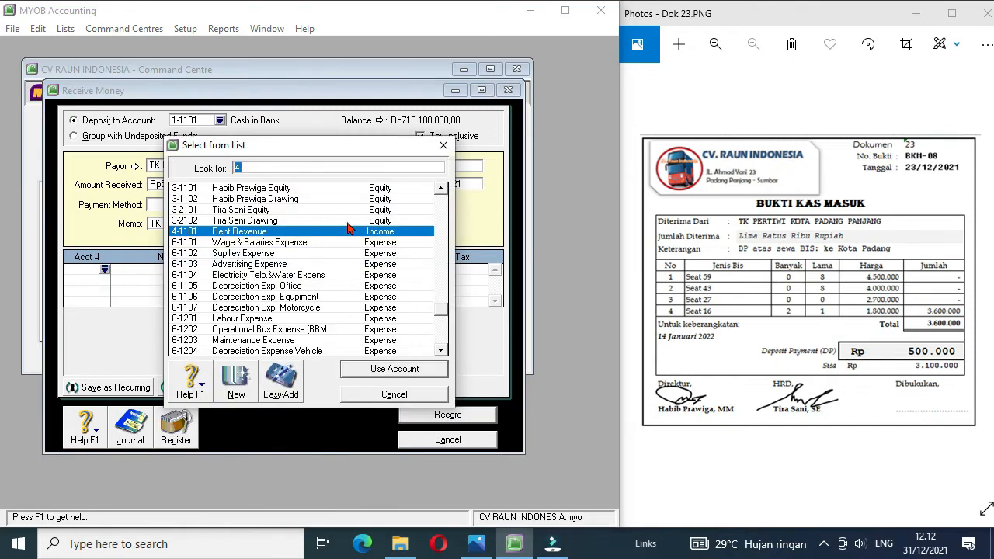
click(440, 190)
click(441, 191)
click(440, 190)
click(441, 191)
click(440, 190)
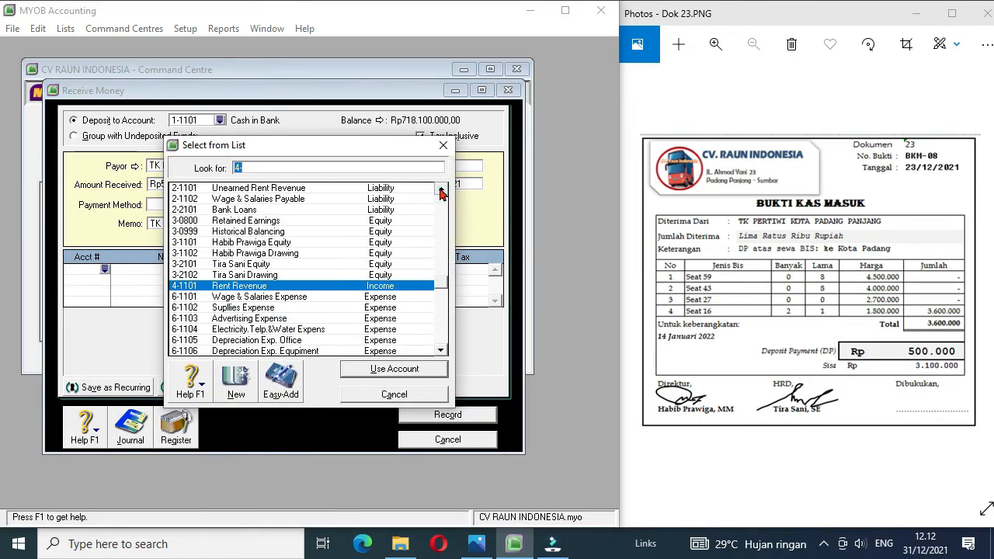
click(440, 191)
double_click(296, 199)
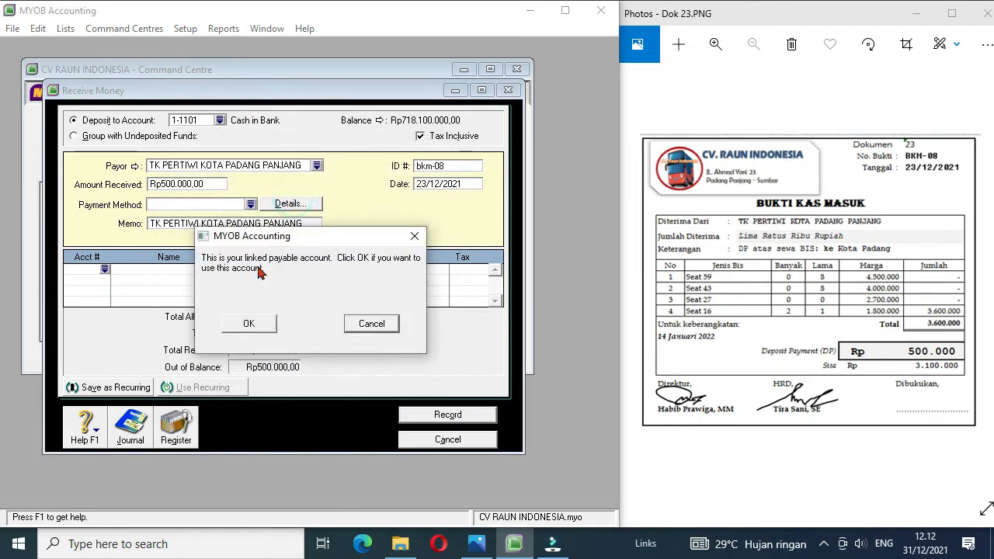
click(271, 327)
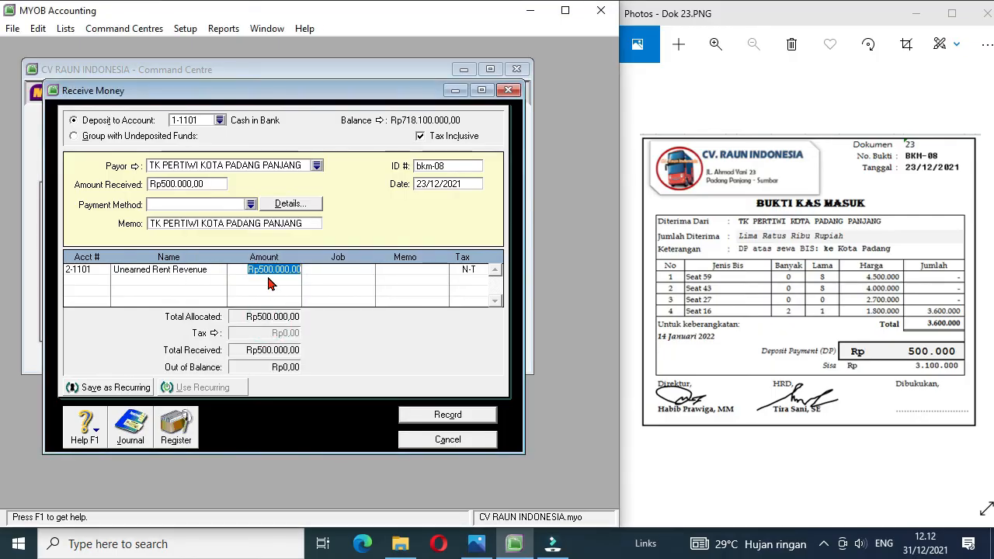
click(446, 417)
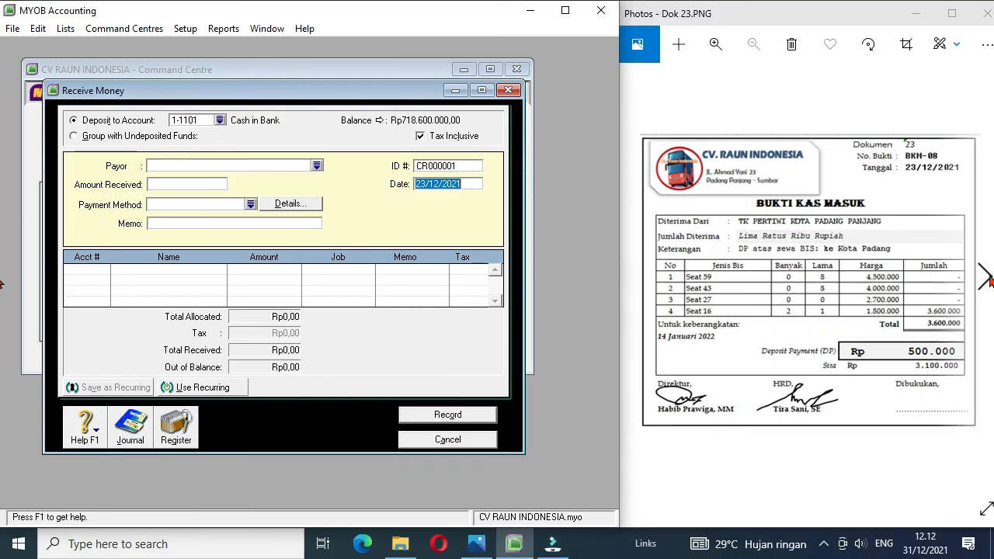
Step: Bring up document Dok 24, close the Receive Money entry and start a Spend Money entry
click(985, 278)
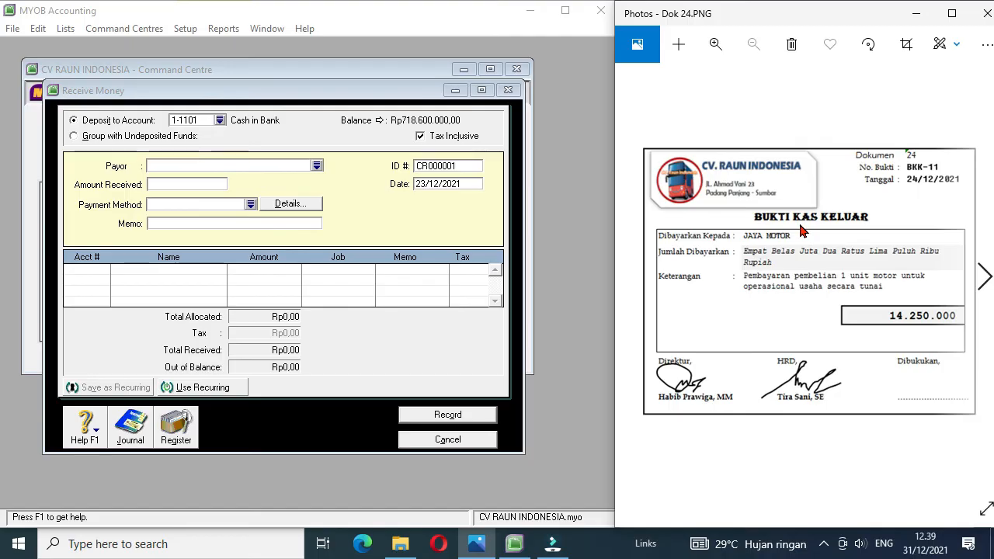
click(466, 444)
click(132, 206)
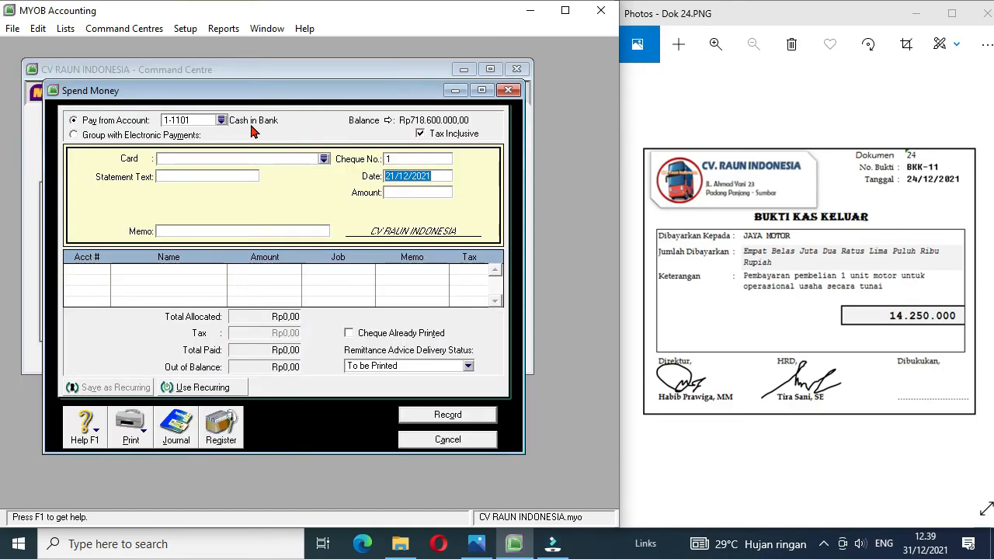
Step: Create a supplier card named Jaya Motor with card ID S4 from the payment's card list
click(322, 160)
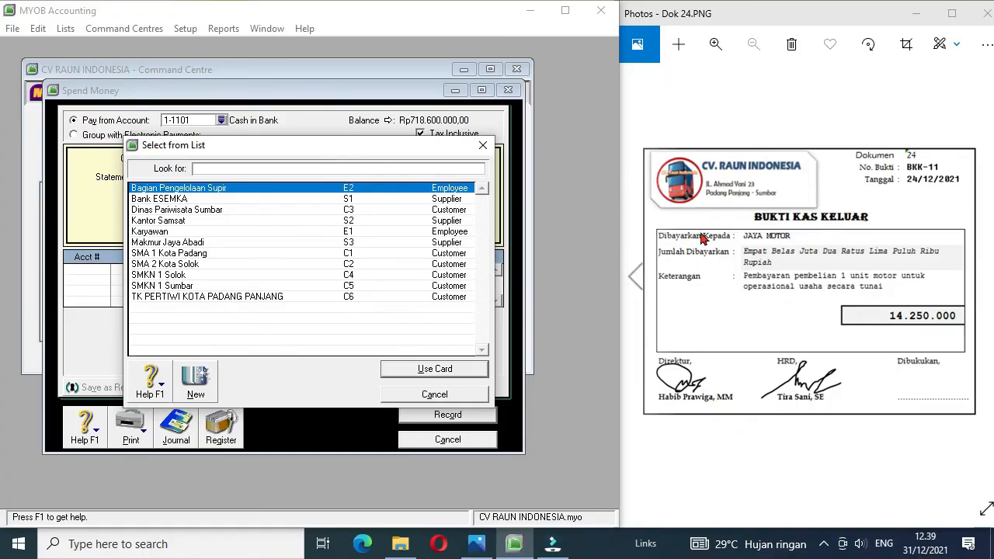
click(204, 379)
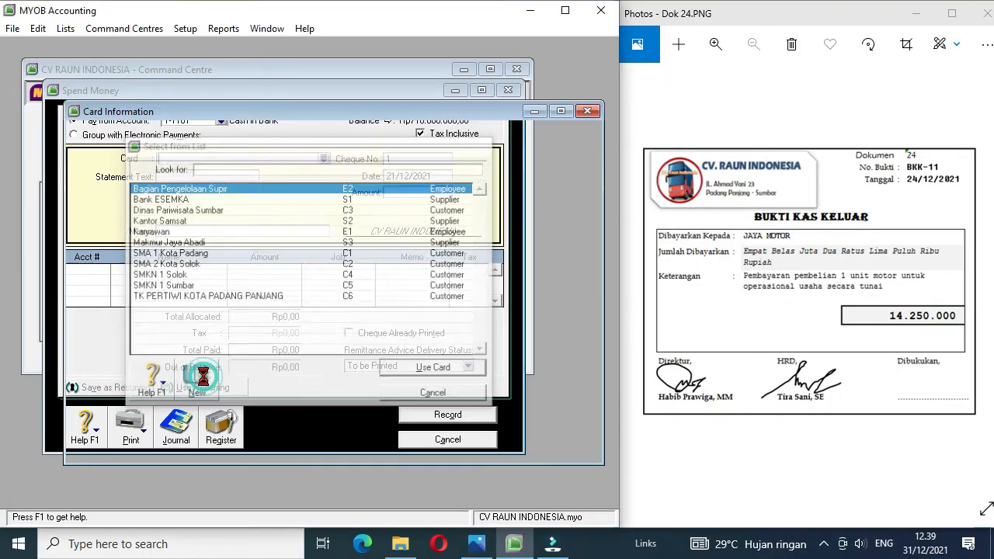
click(210, 179)
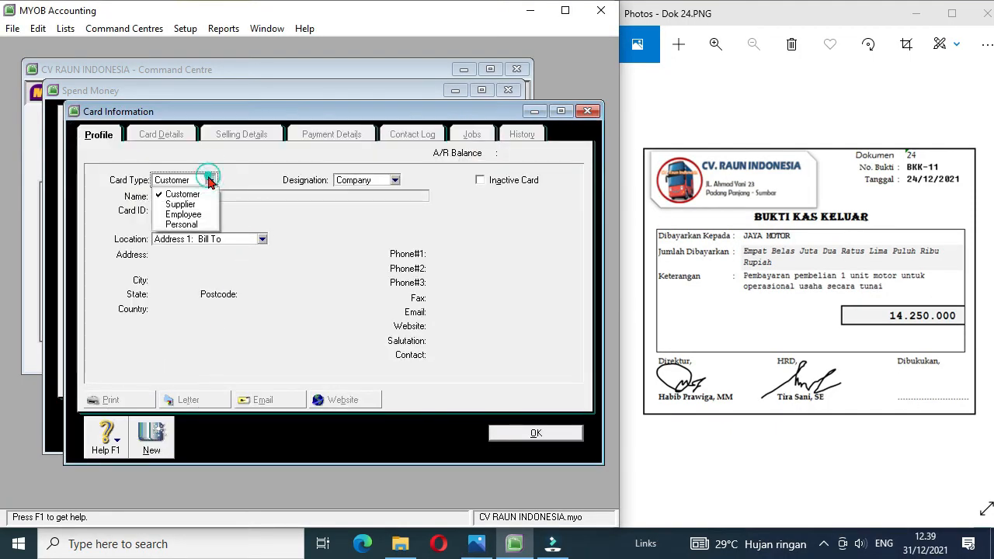
click(194, 204)
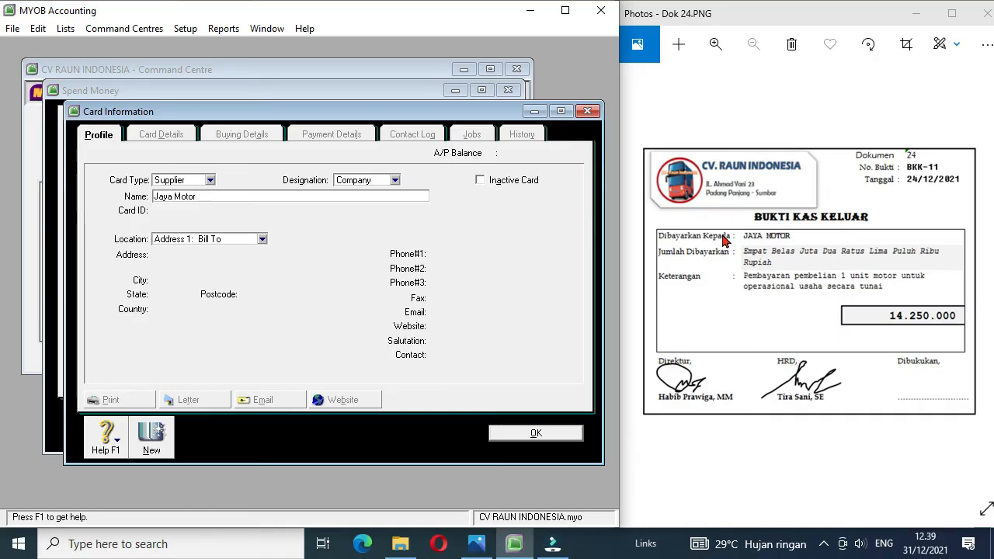
key(Tab)
text(S)
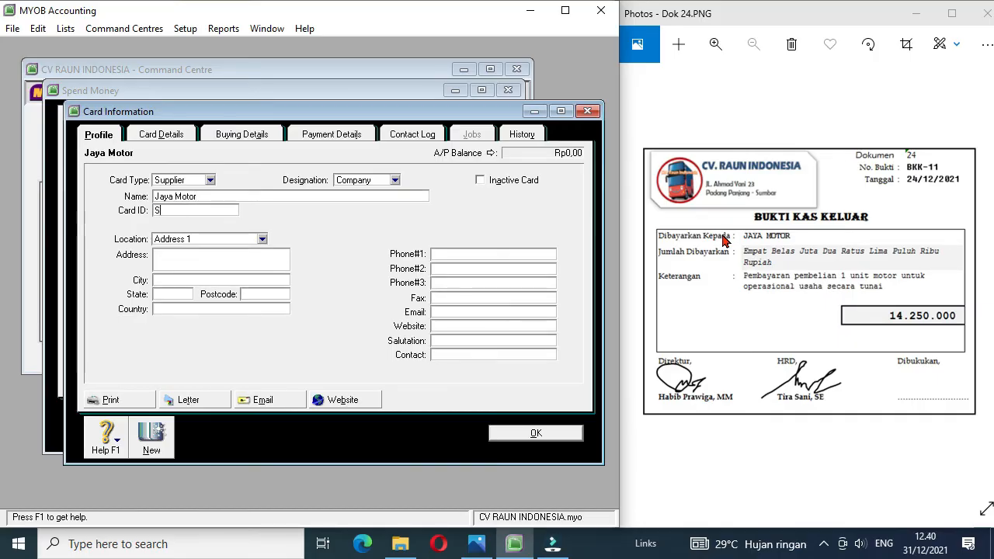
text(4)
click(536, 434)
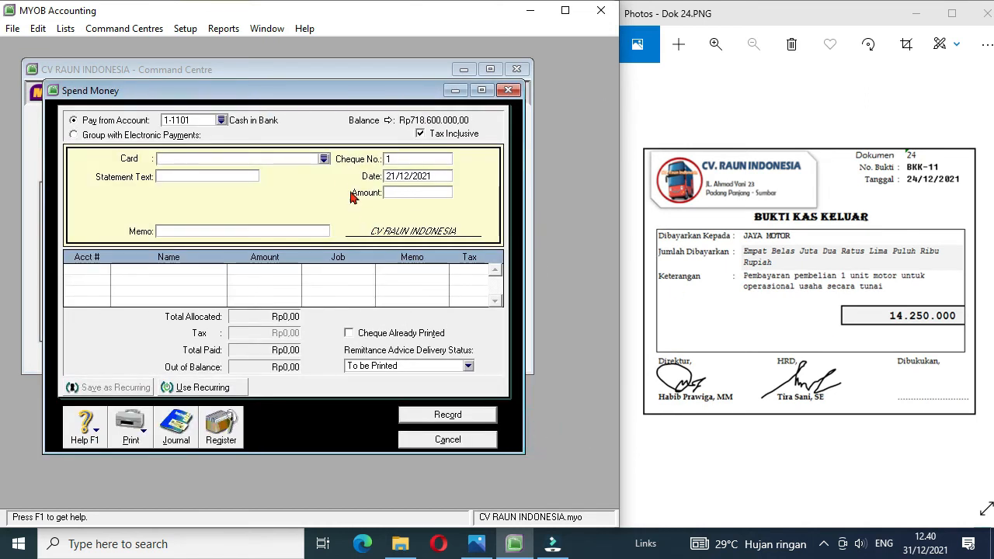
Step: Choose Jaya Motor as the payment's card and set the cheque number to BKK-11
click(325, 159)
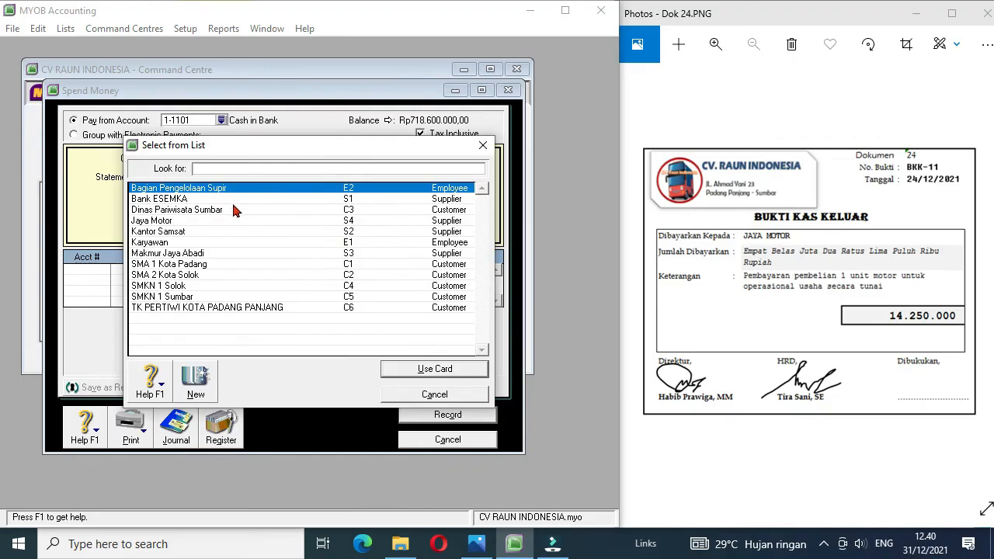
double_click(156, 221)
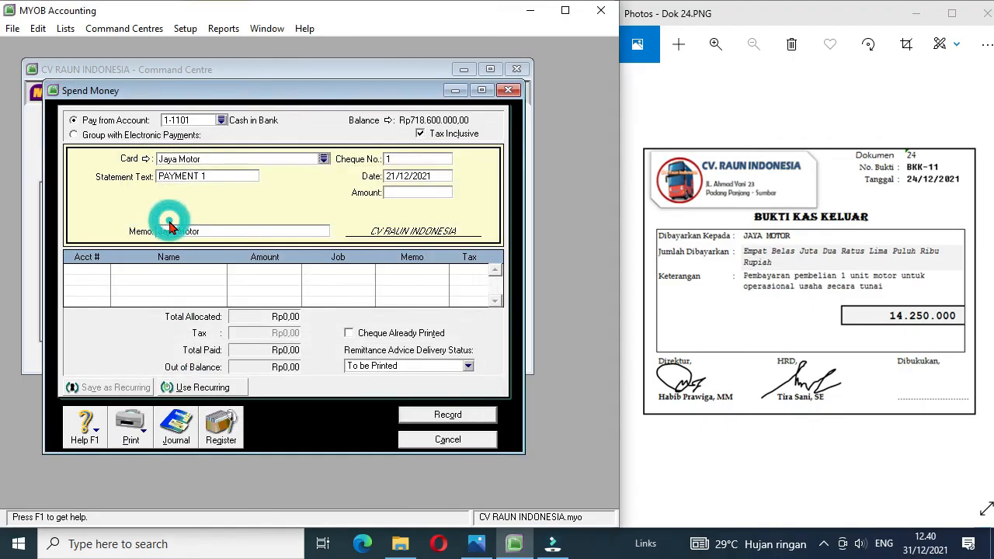
click(401, 161)
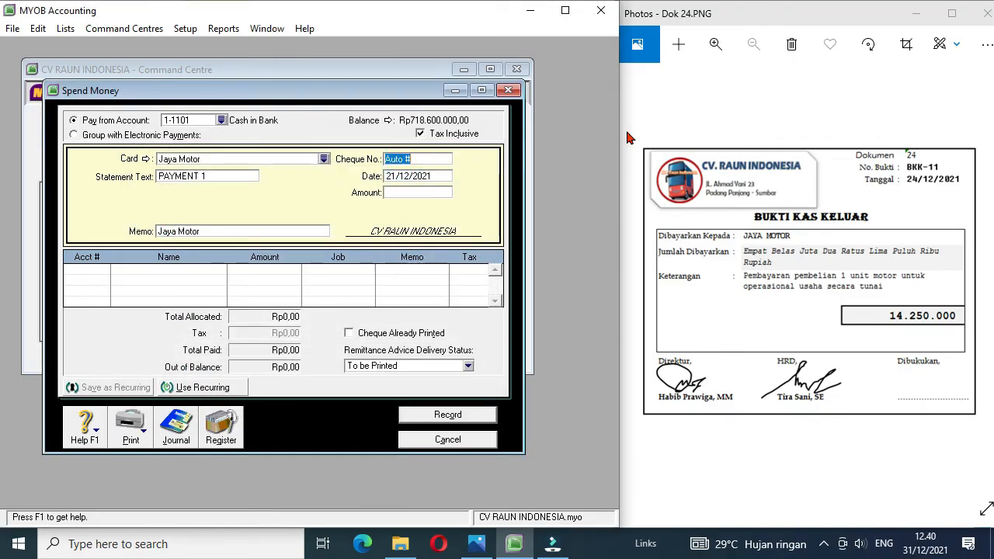
text(BKK-11)
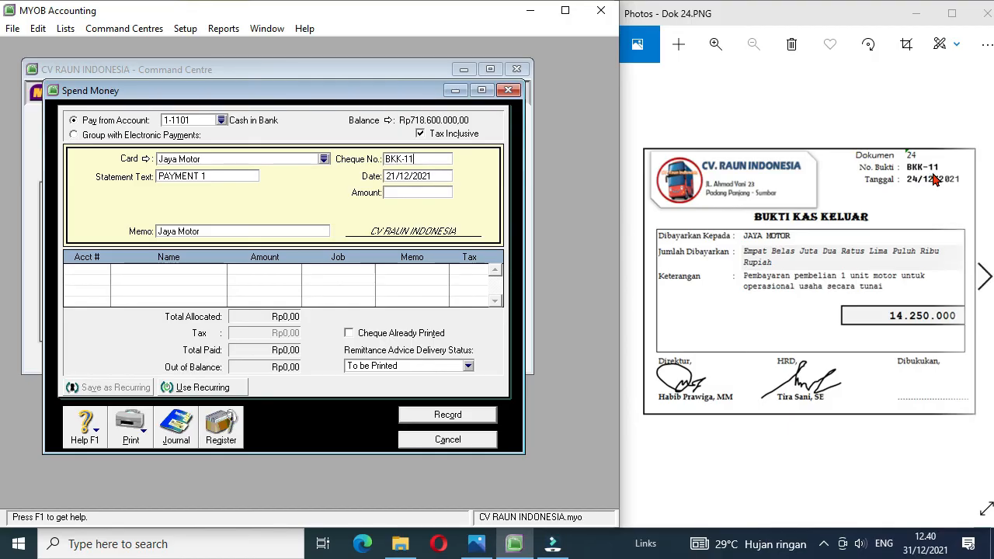
Step: Set the payment's date to 24/12/2021 and its amount to 14250000
click(393, 176)
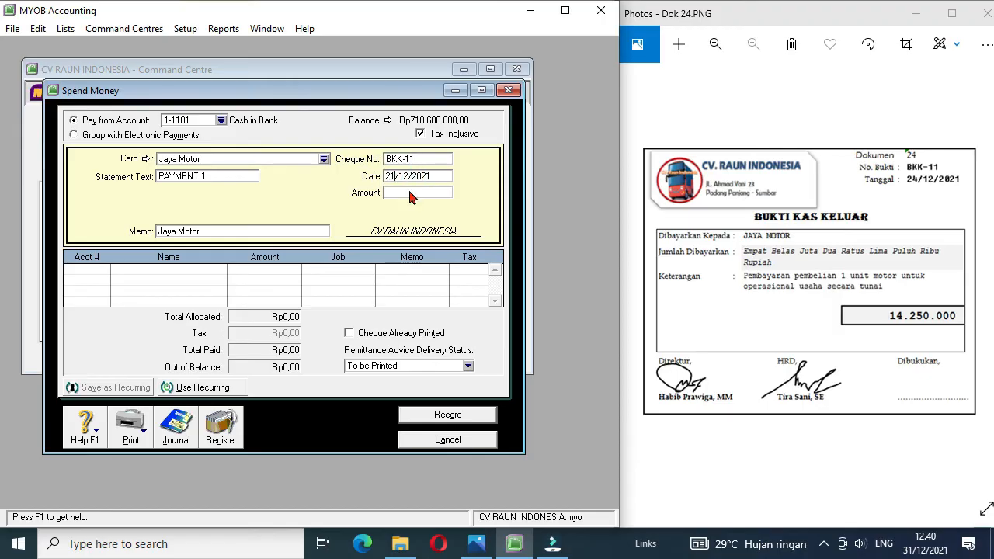
text(4)
key(Tab)
text(14250000)
Step: Allocate payment BKK-11 to account 1-2501 Motorcycle at Cost and record it
click(99, 271)
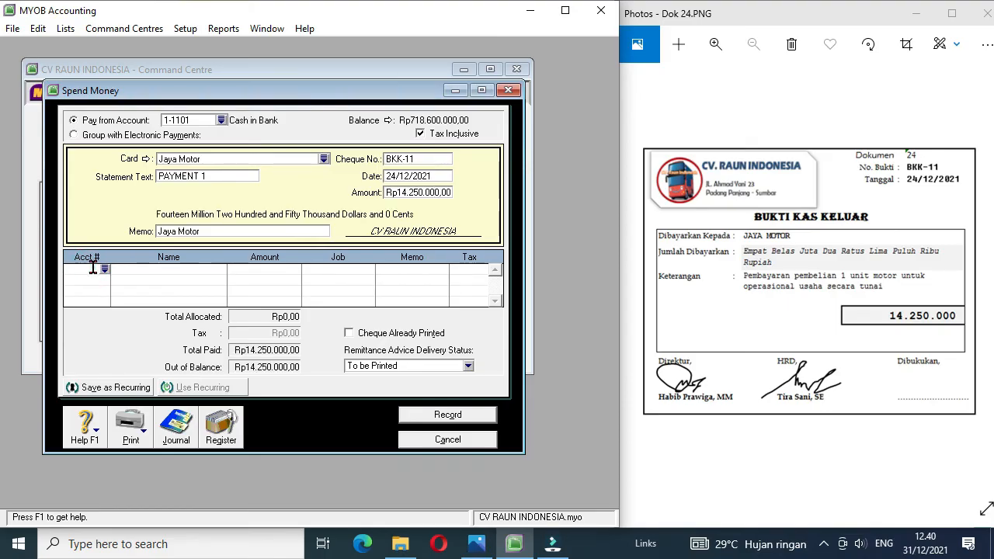
click(104, 270)
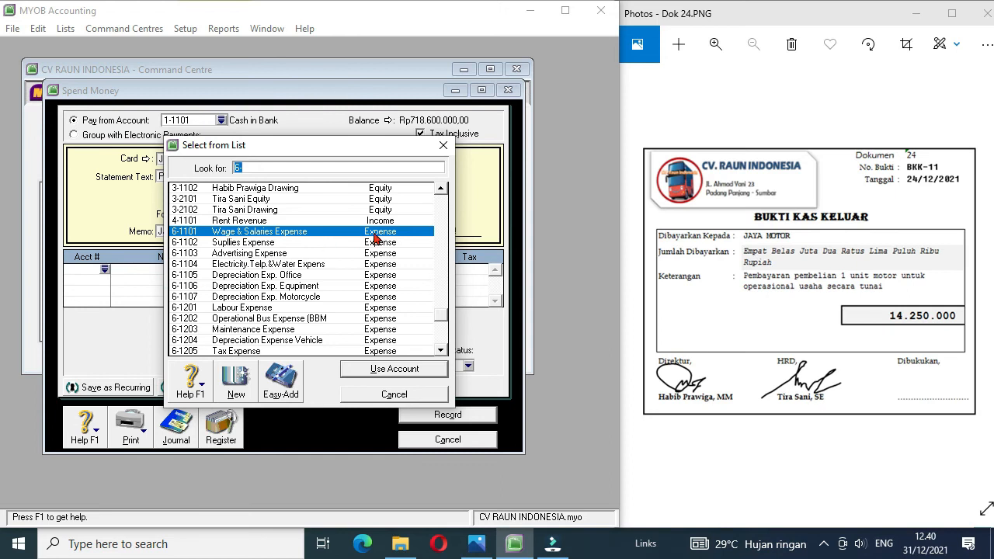
click(440, 209)
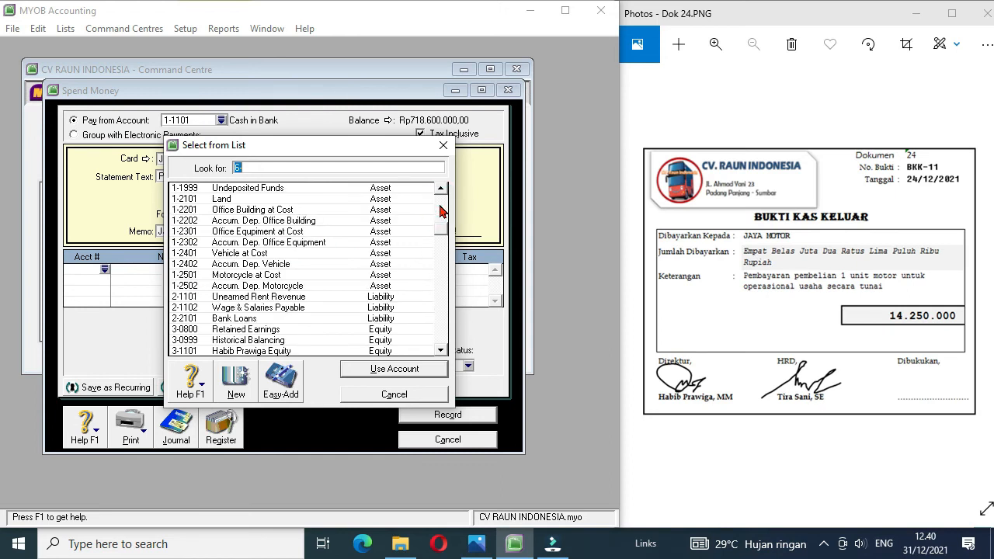
double_click(278, 278)
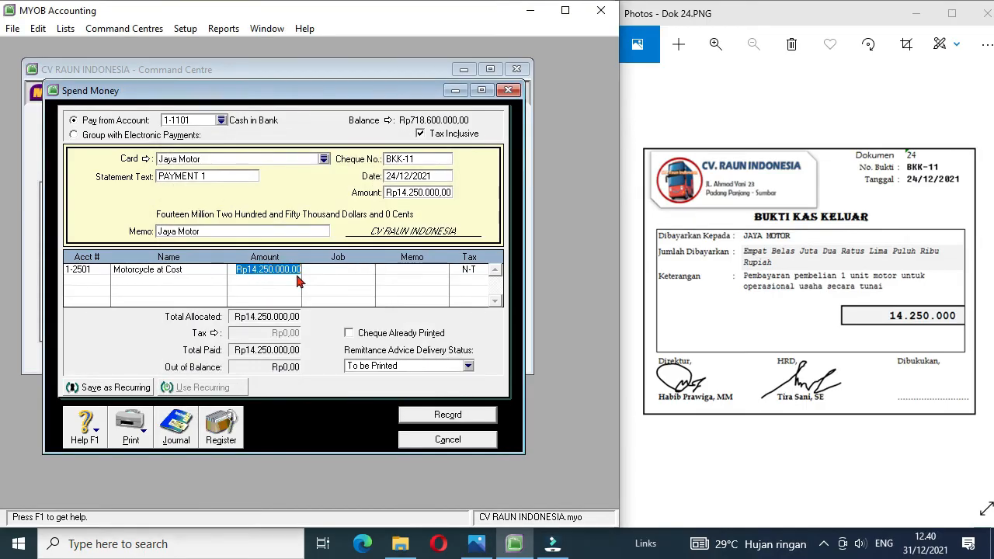
click(437, 416)
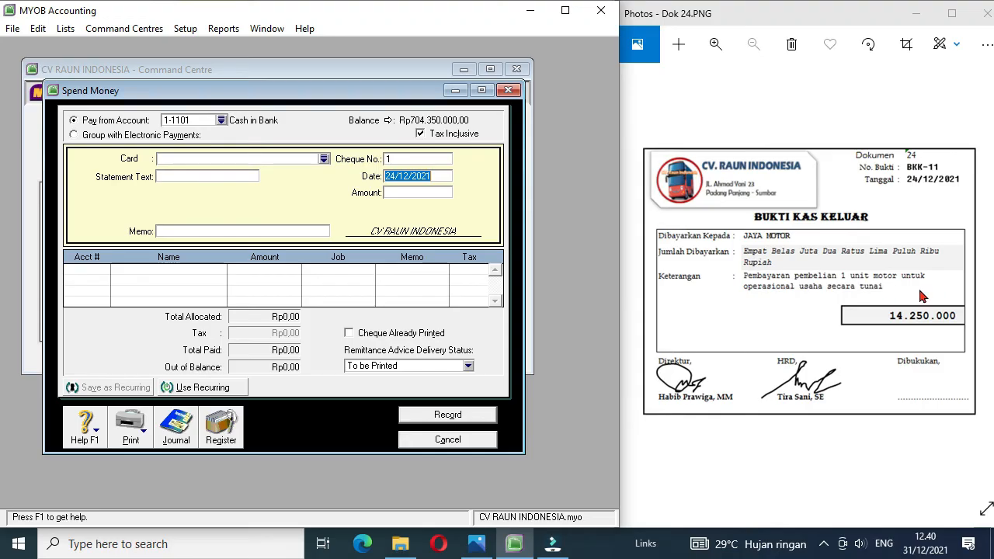
Step: Bring up document Dok 25 and set the new payment to come from account 1-1102 Petty Cash
click(984, 279)
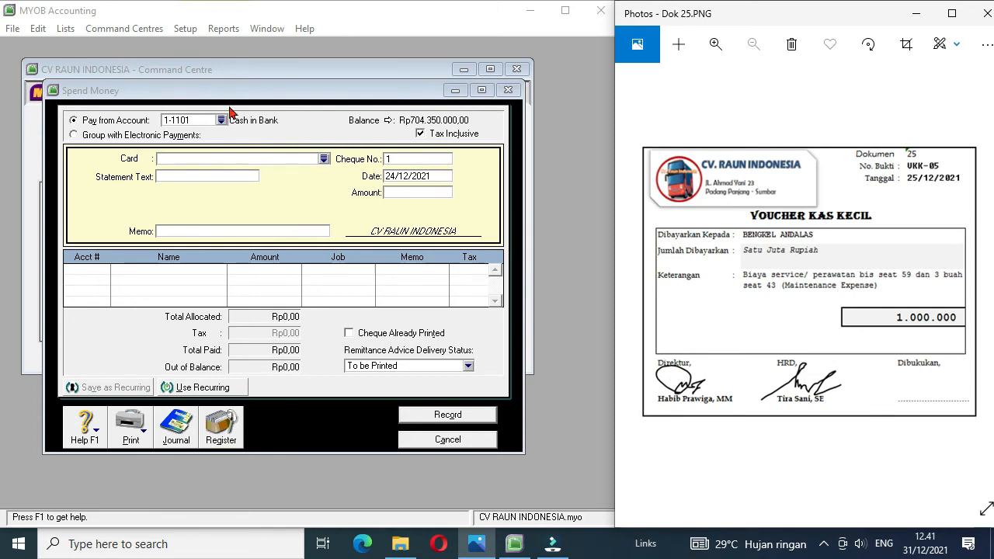
click(222, 120)
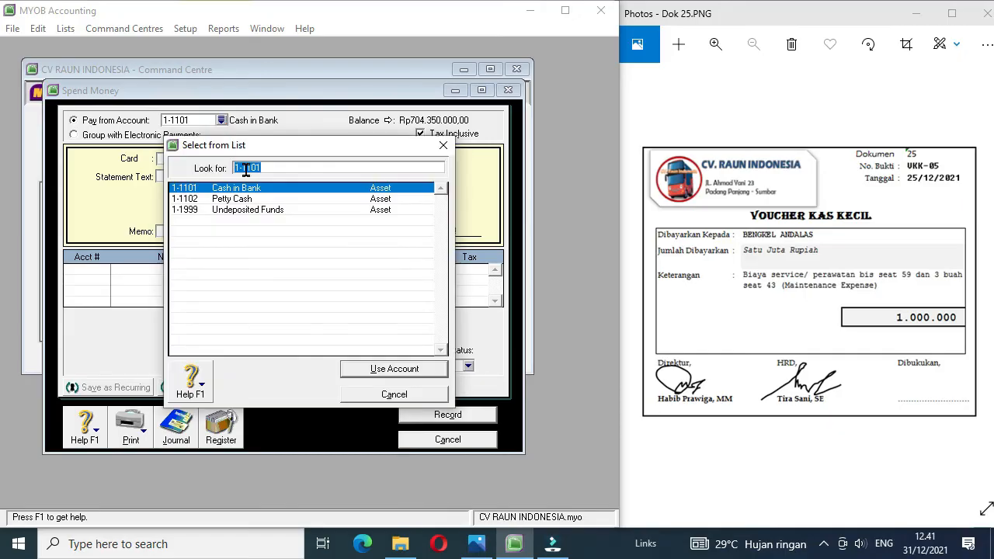
double_click(253, 200)
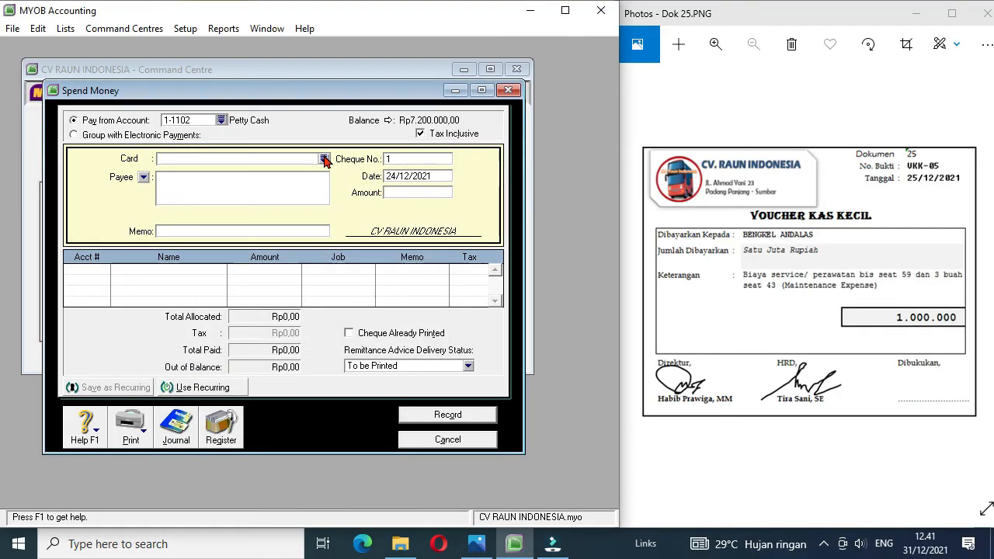
Step: Fill in the petty cash payment with cheque number VKK-05, date 25/12/2021, amount 1000000 and memo "Biaya Perawatan Bis"
click(398, 160)
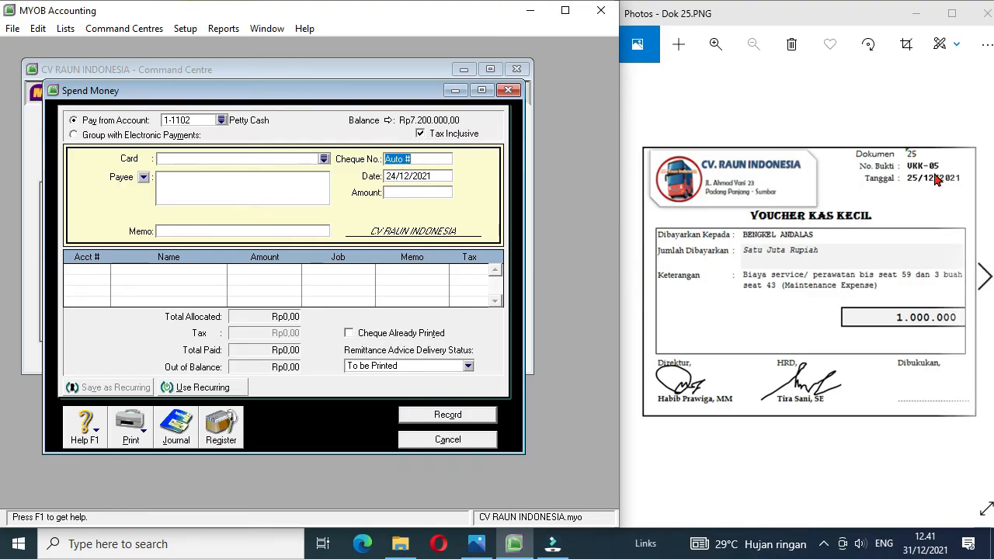
text(VKK-05)
click(399, 179)
key(BackSpace)
text(5)
click(400, 194)
text(1.)
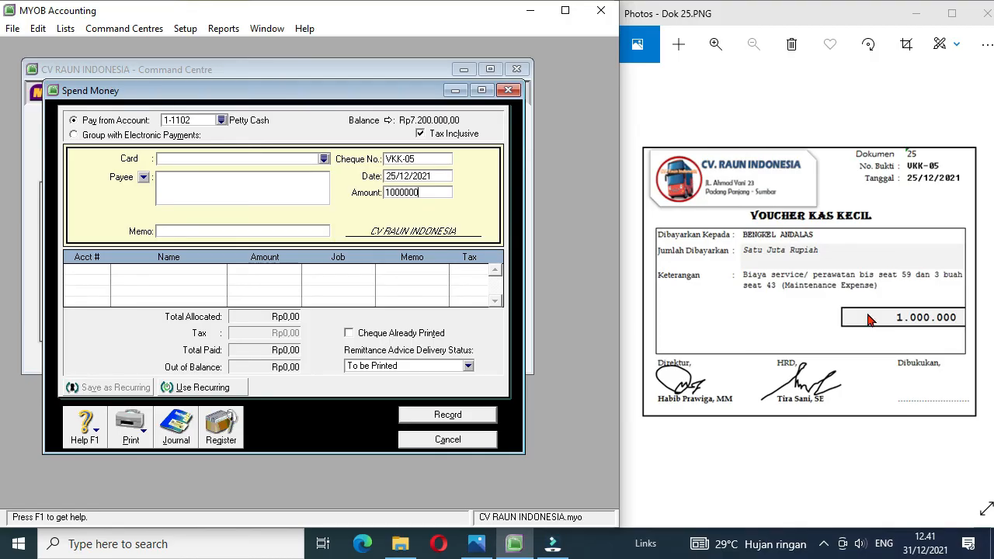
text(000.000)
click(190, 230)
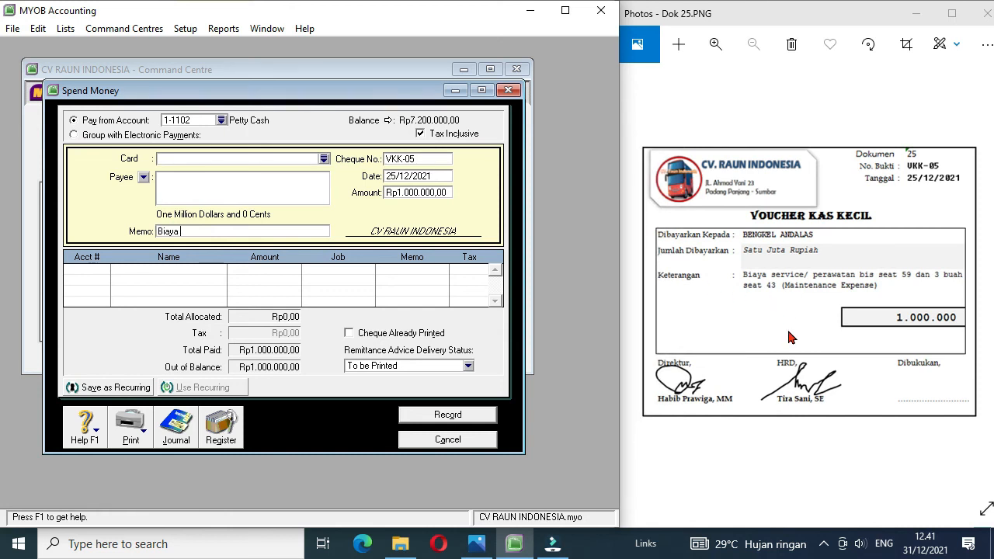
text(Biaya Perawatan Bis)
Step: Allocate voucher VKK-05 to account 6-1203 Maintenance Expense and record it
click(103, 273)
click(107, 270)
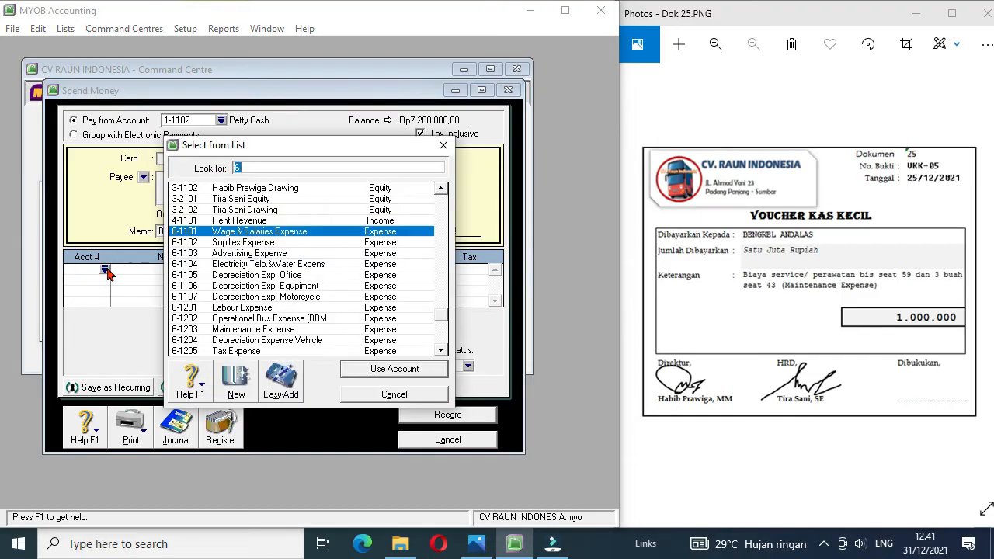
double_click(279, 332)
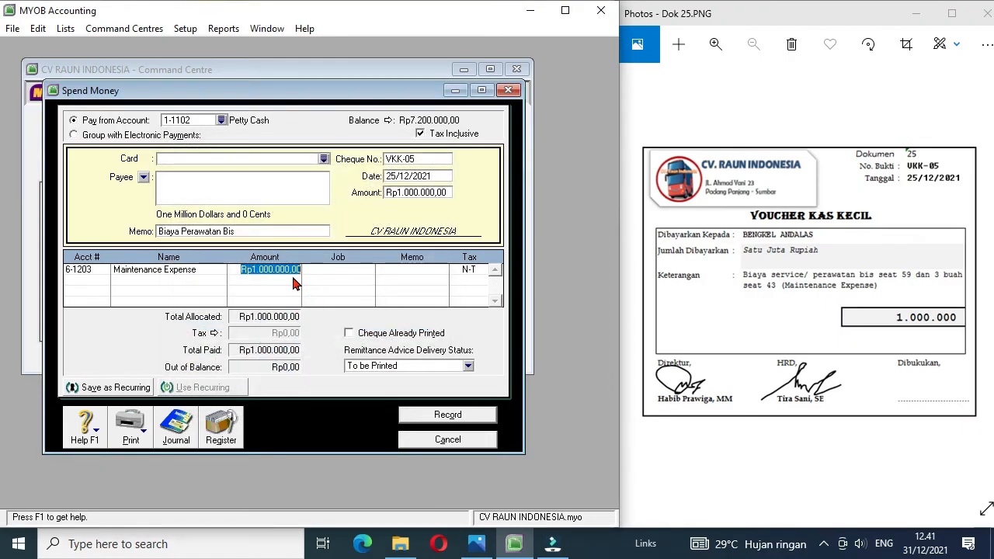
click(436, 417)
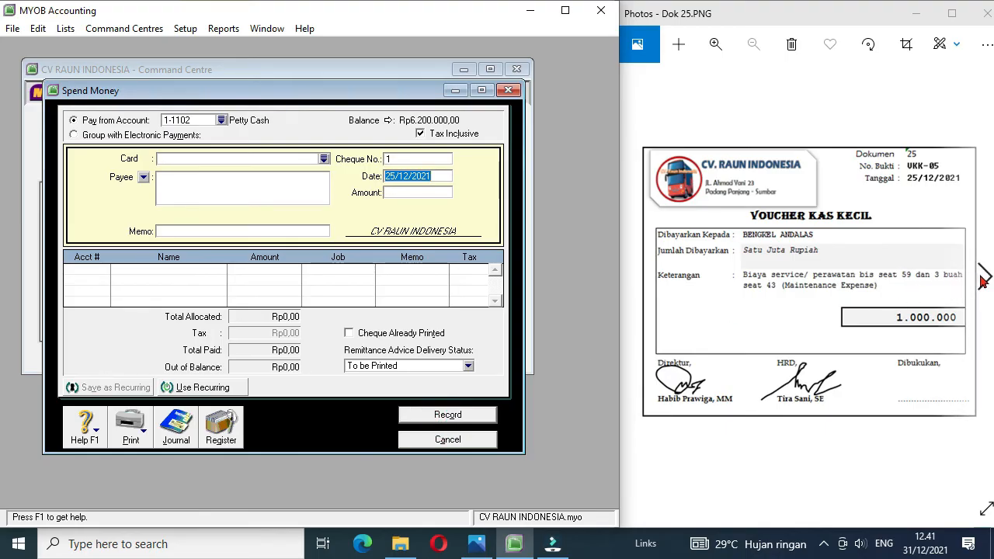
Step: Bring up document Dok 26, close the Spend Money entry and start a Receive Money entry
click(985, 276)
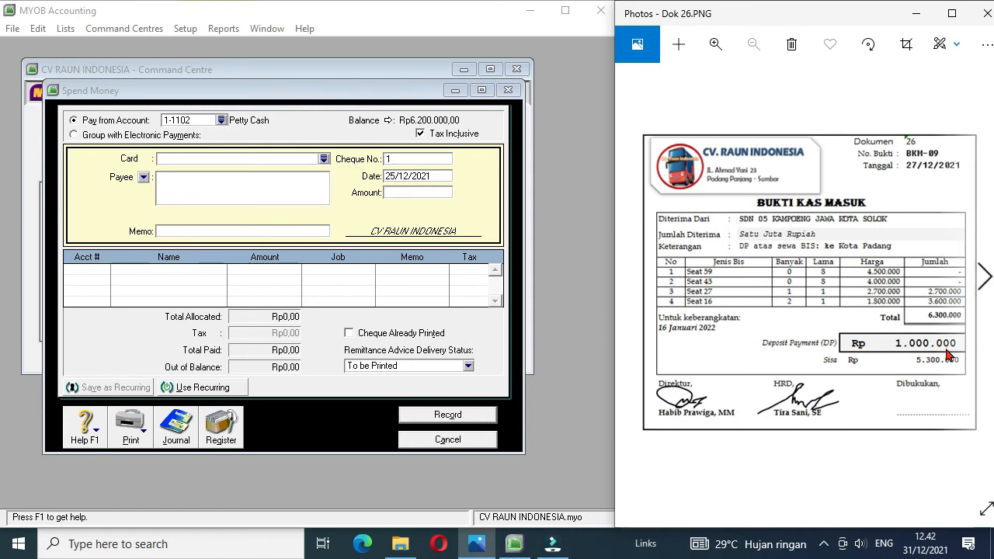
click(441, 440)
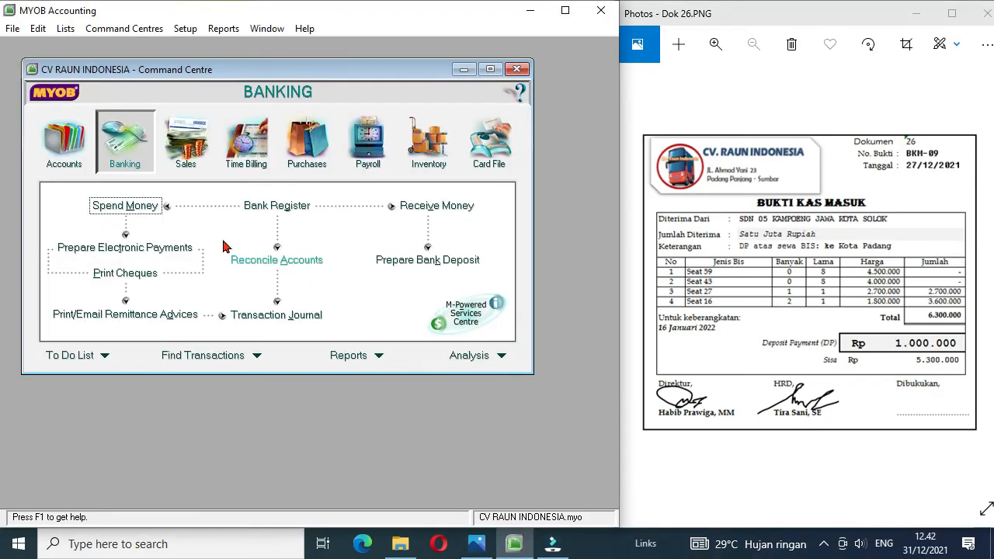
click(417, 208)
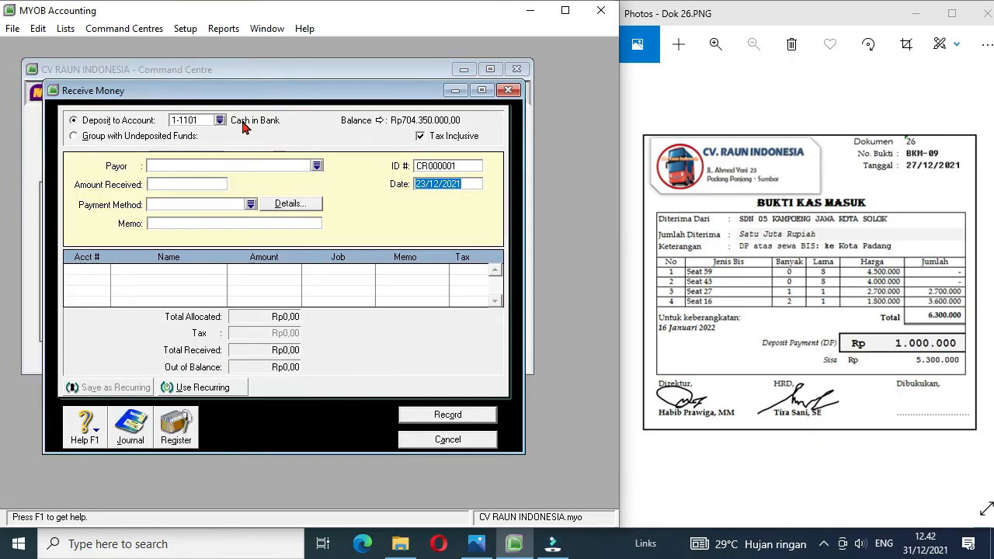
Step: Create a new customer card named SDN 05 KAMPOENG JAWA KOTA SOLOK with card ID C7
click(317, 167)
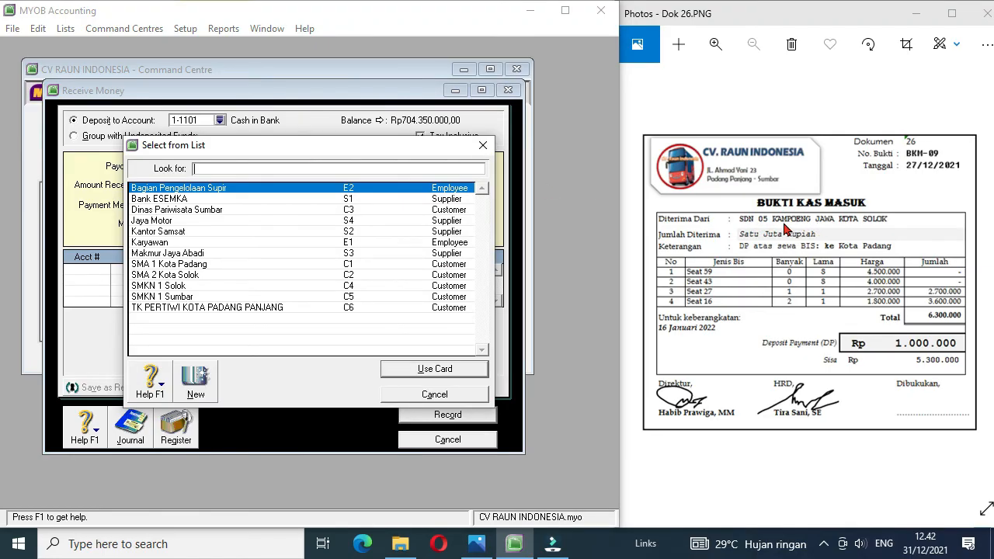
click(195, 382)
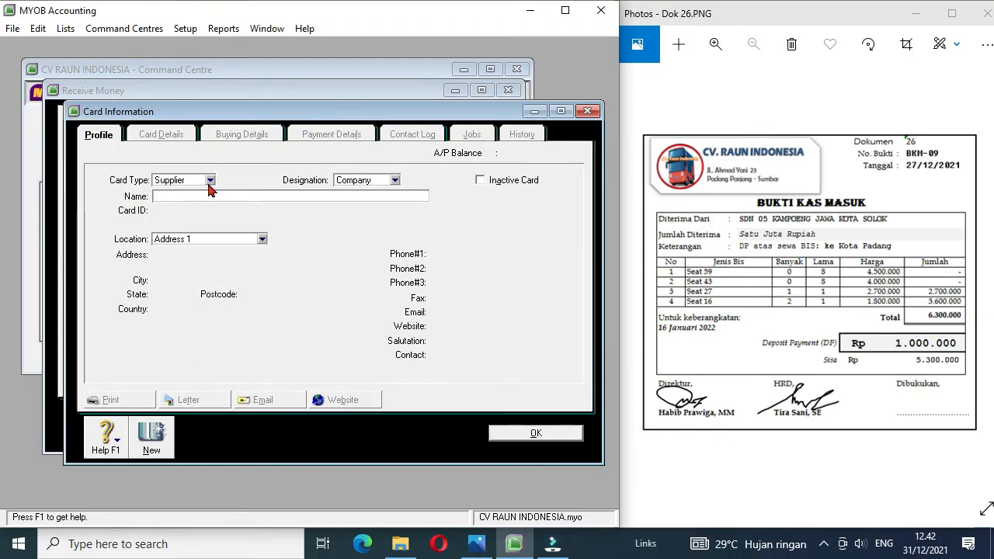
click(208, 183)
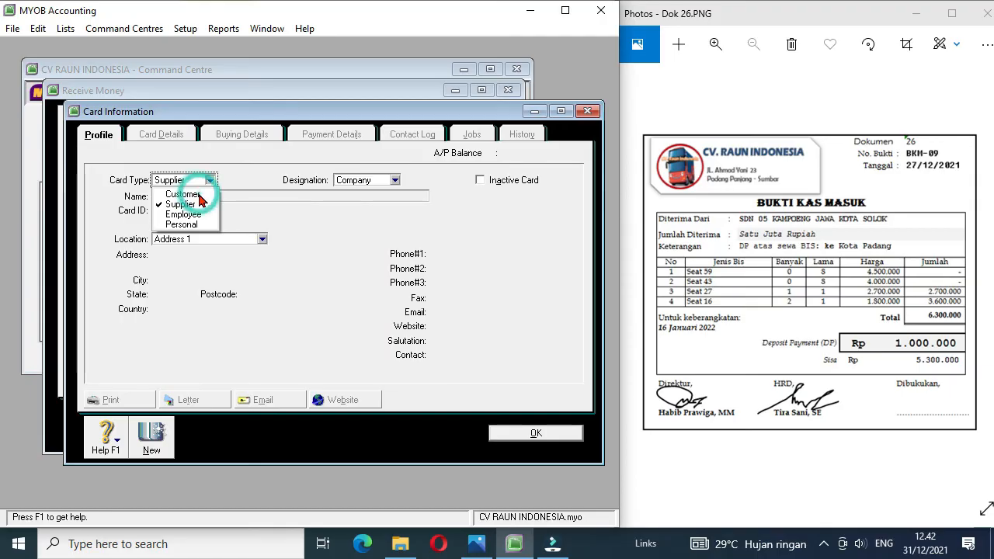
click(186, 195)
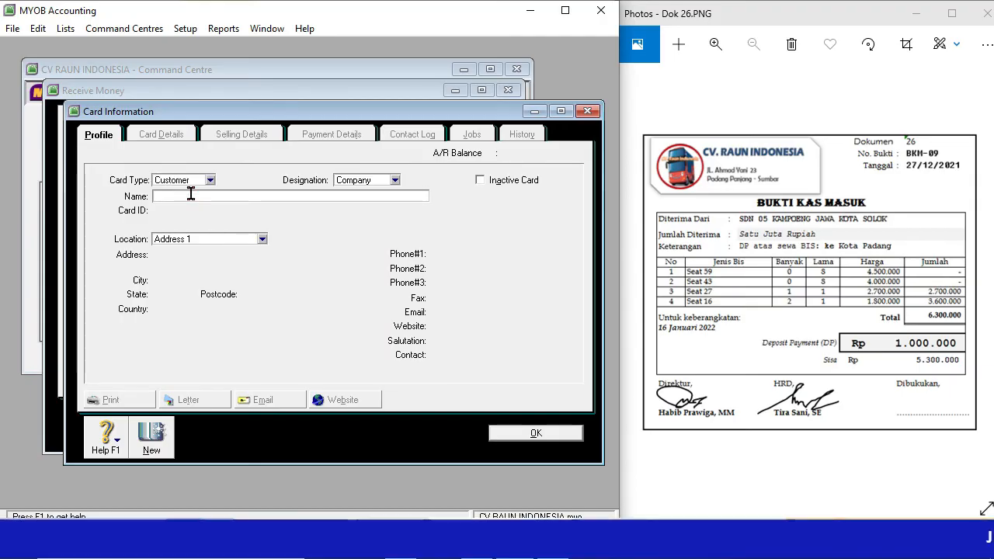
text(SDN )
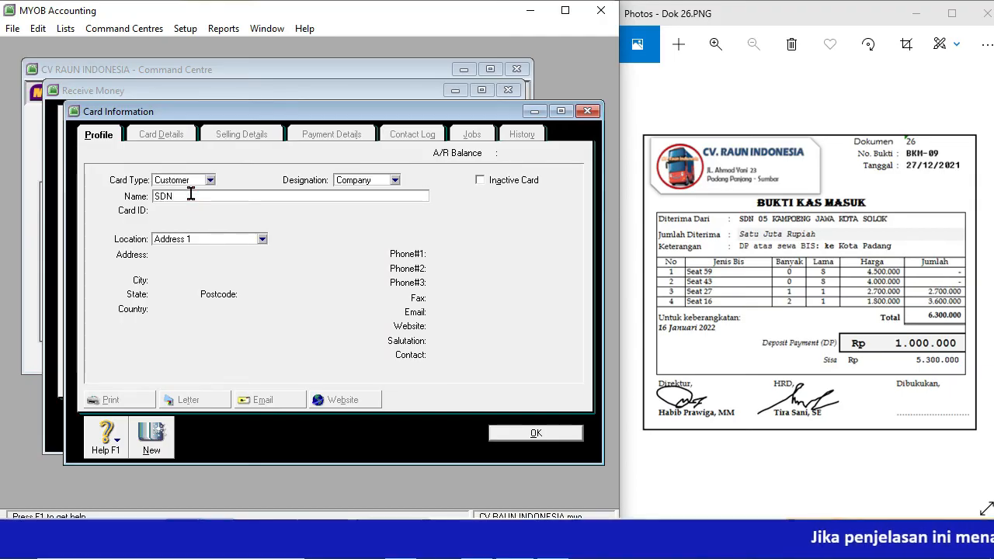
text(05)
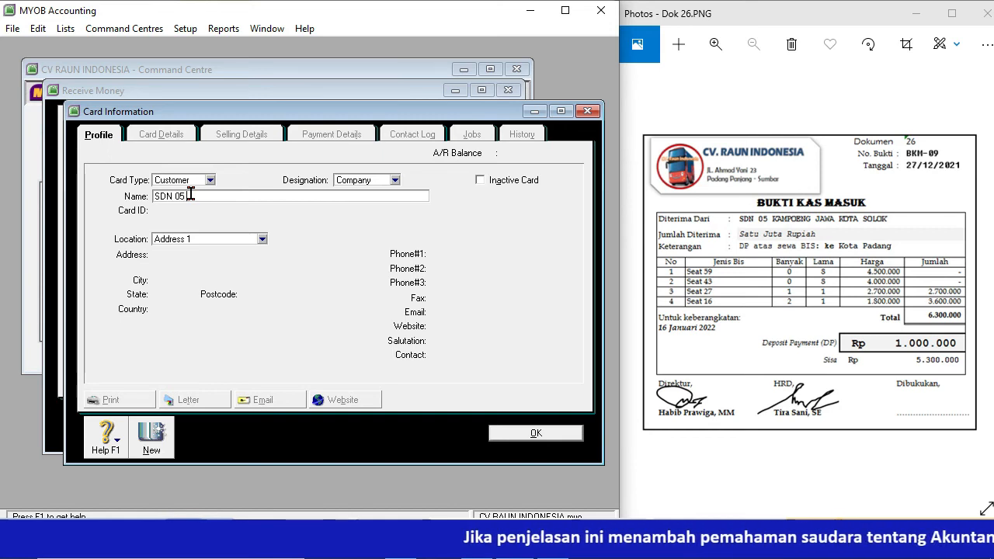
text( KAMPOENG )
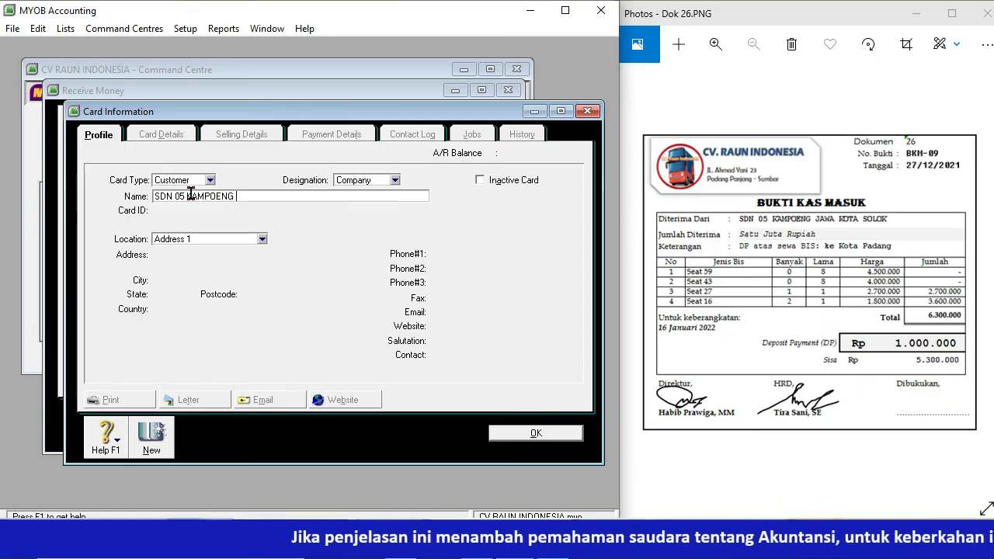
text(JAWA KOTA )
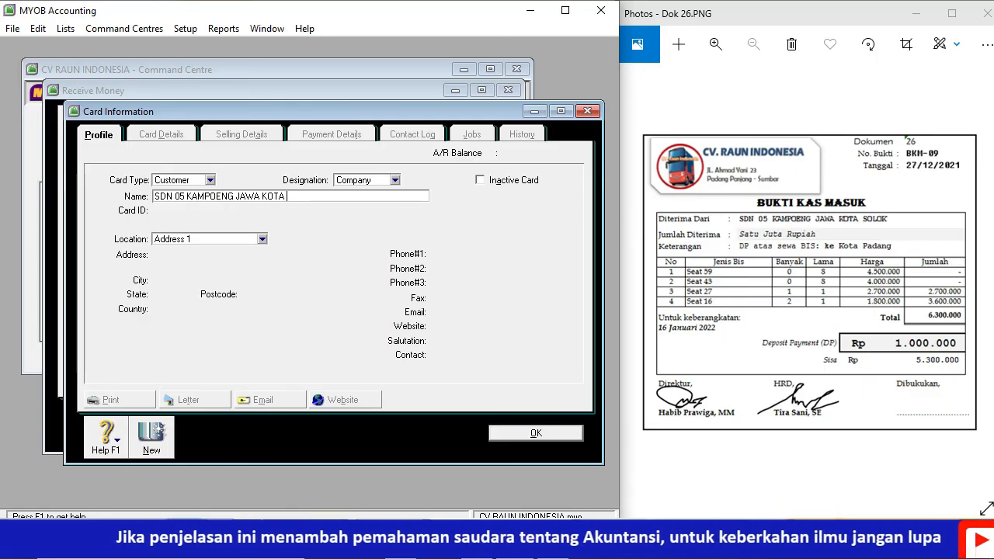
text(SOLOK)
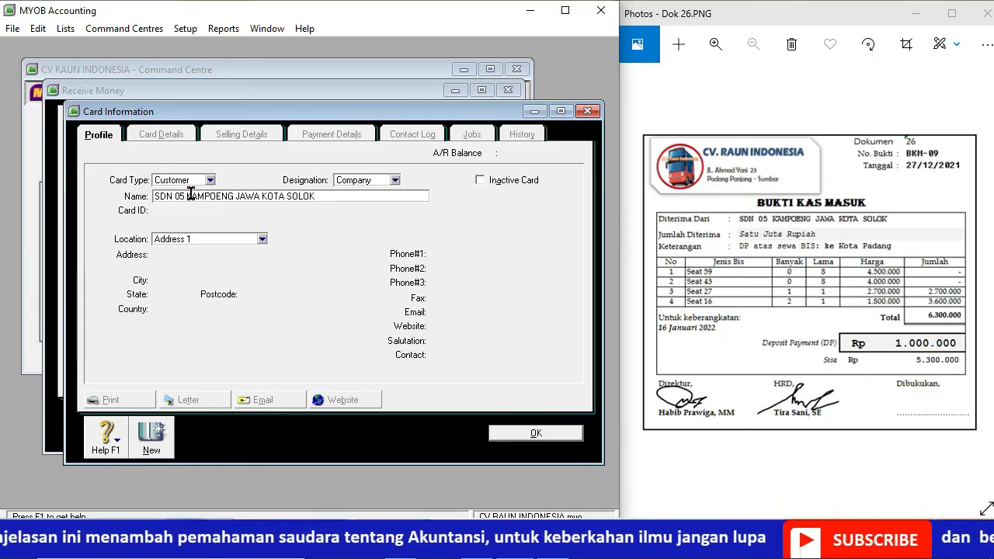
key(Tab)
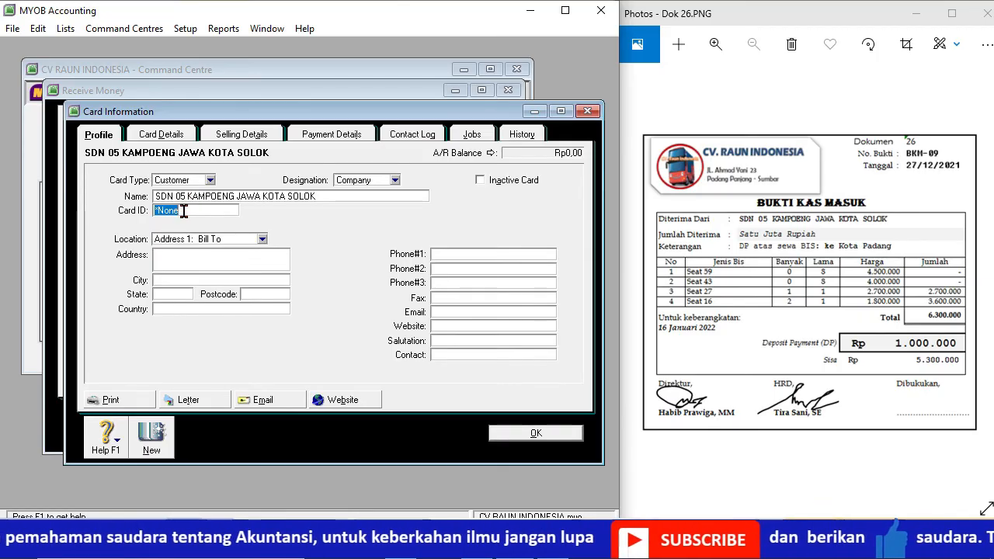
text(C7)
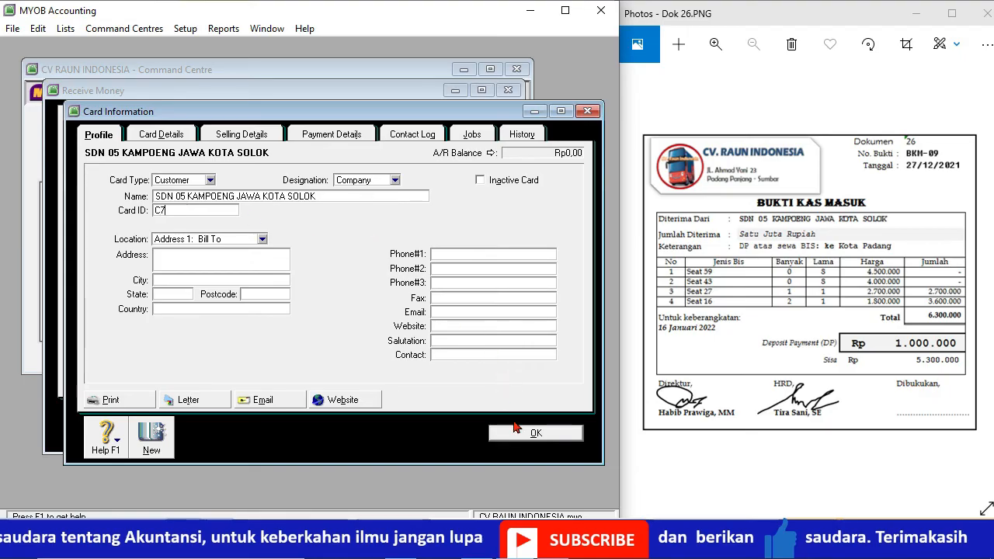
click(522, 435)
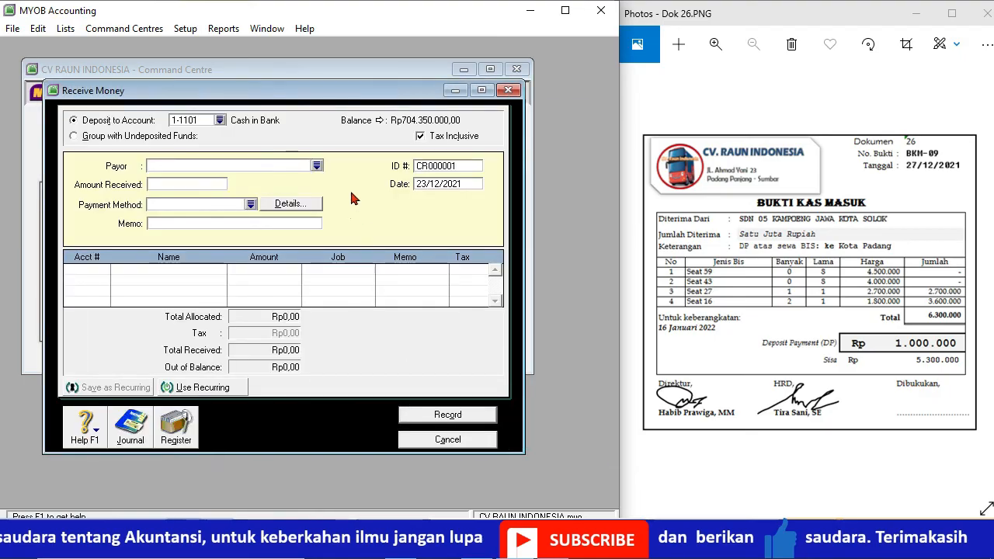
Step: Fill in the receipt with payor SDN 05 KAMPOENG JAWA KOTA SOLOK, amount 1000000, ID BKM-09 and date 27/12/2021
click(316, 166)
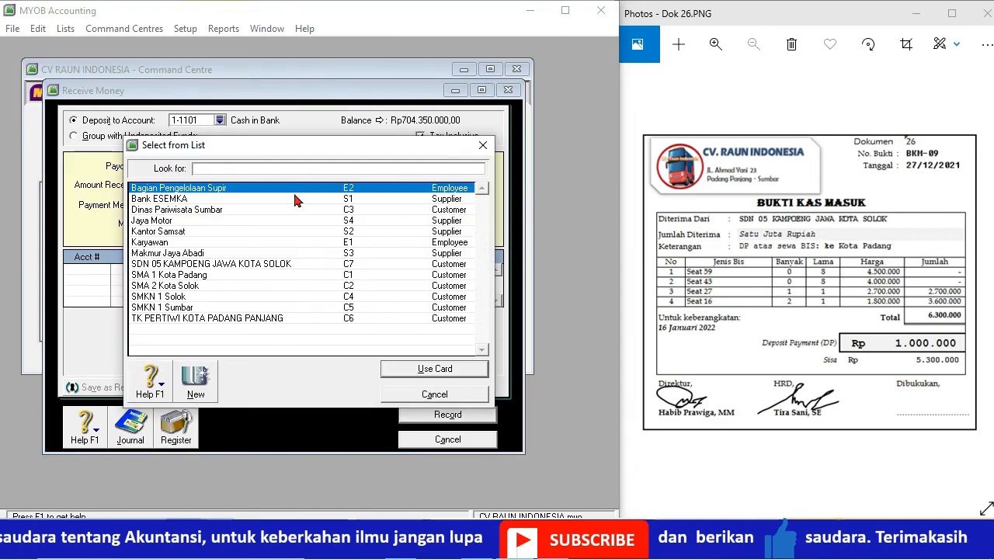
double_click(311, 265)
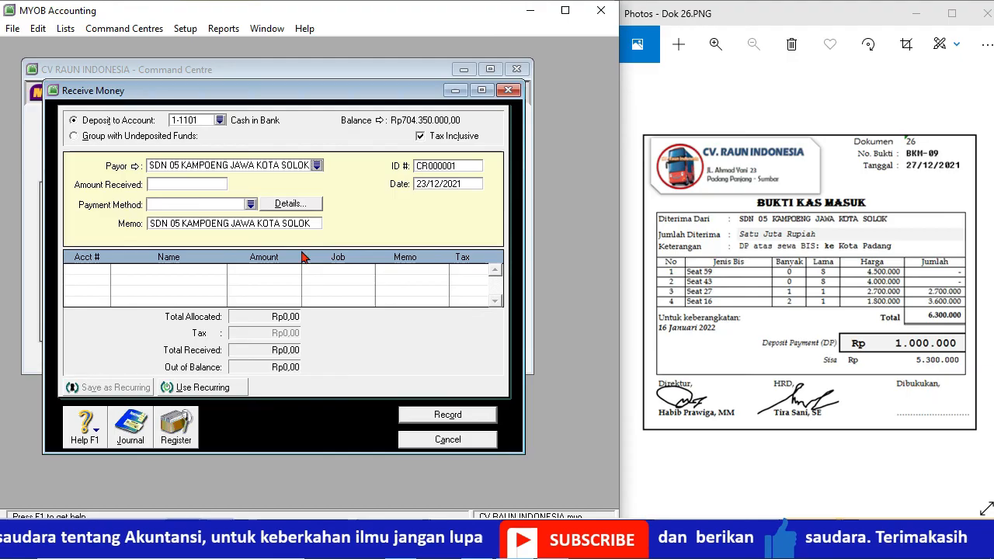
click(206, 184)
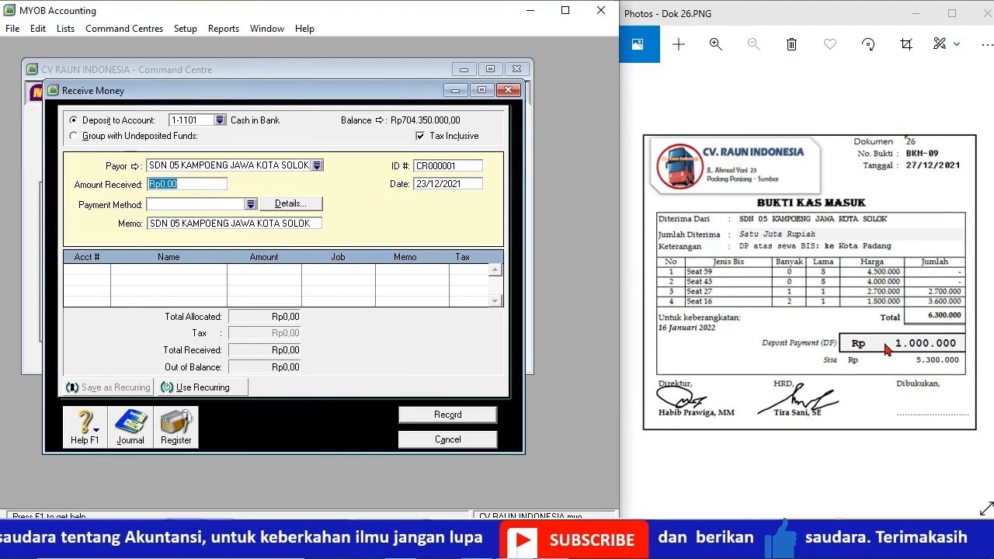
text(1000000)
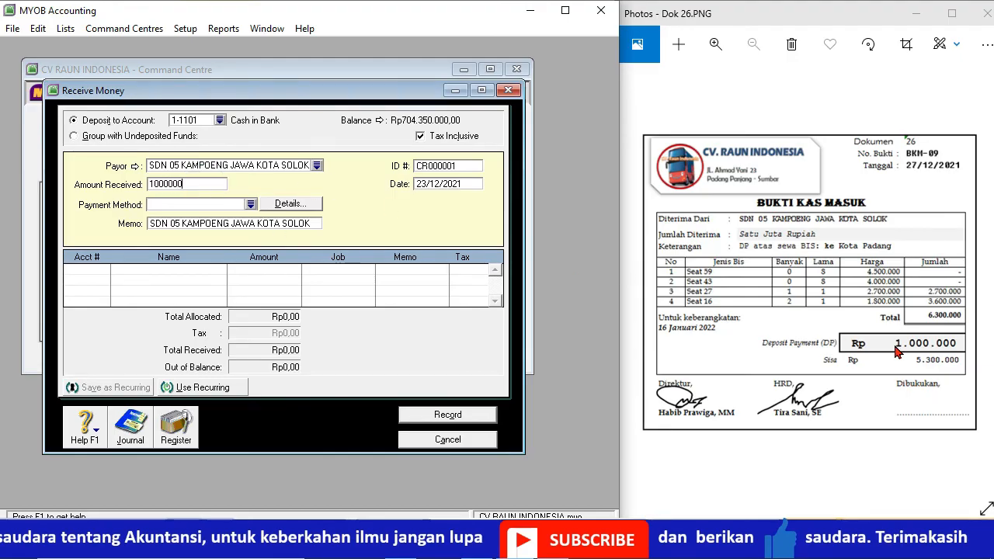
click(463, 169)
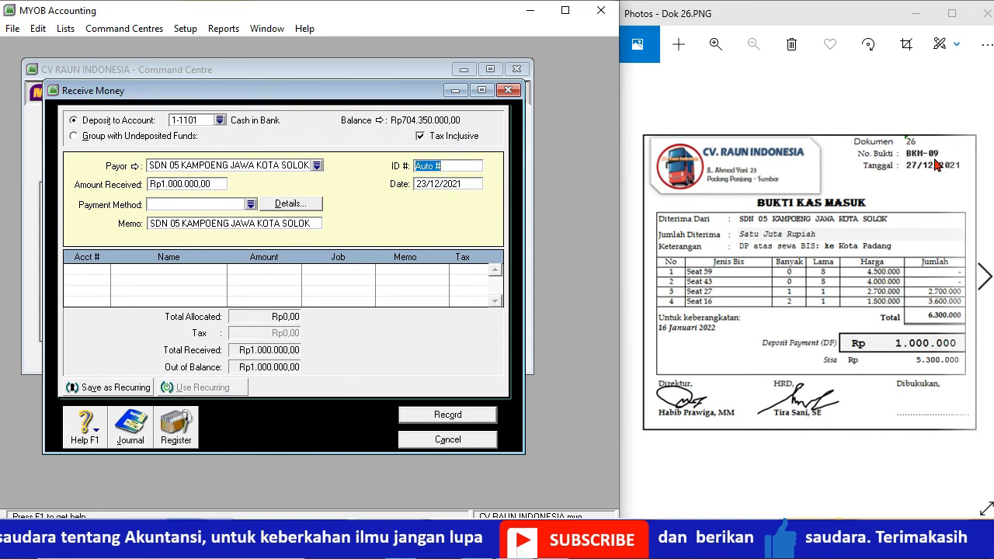
key(BackSpace)
text(BKM-09)
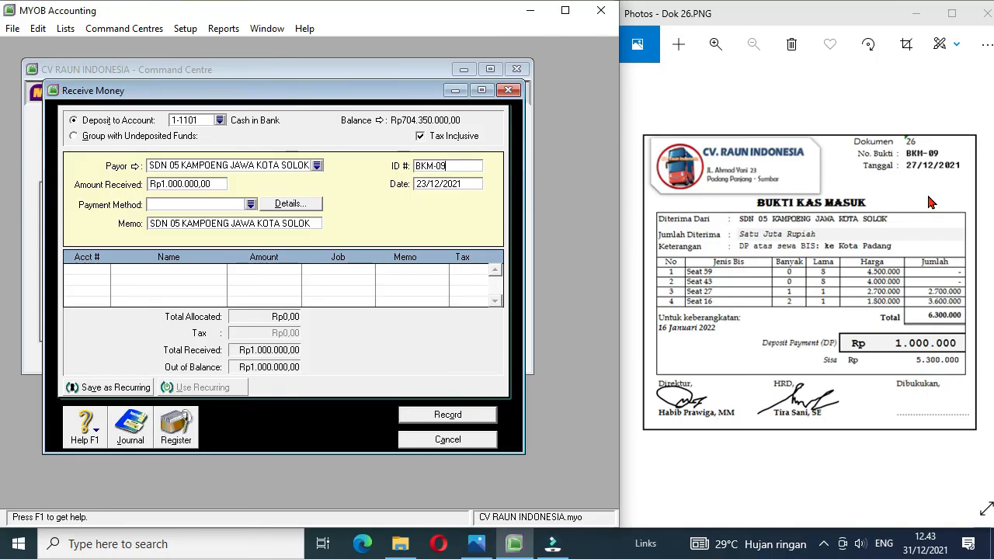
click(426, 186)
click(426, 185)
key(BackSpace)
Step: Allocate receipt BKM-09 to account 2-1101 Unearned Rent Revenue, accepting the linked account, and record it
click(82, 269)
click(106, 270)
text(4-)
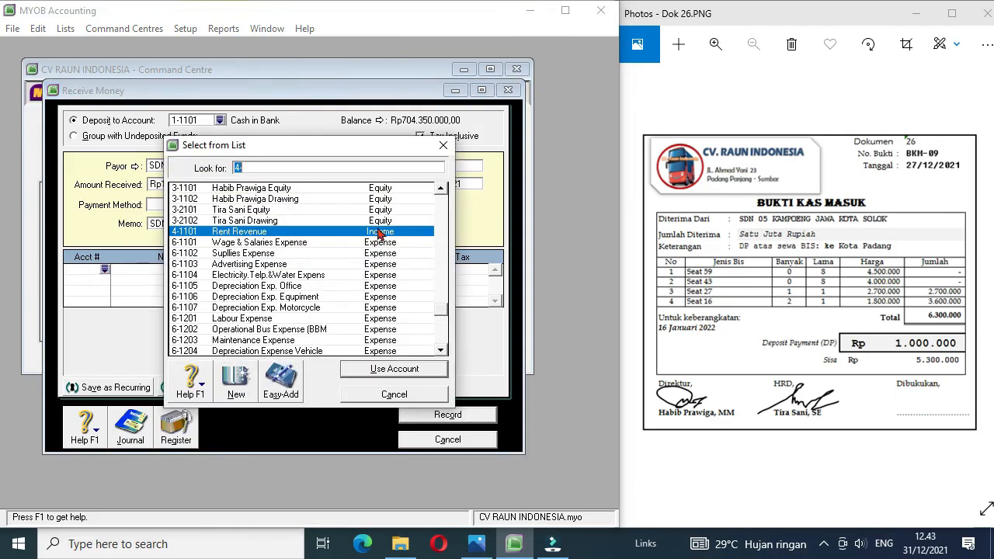
click(440, 189)
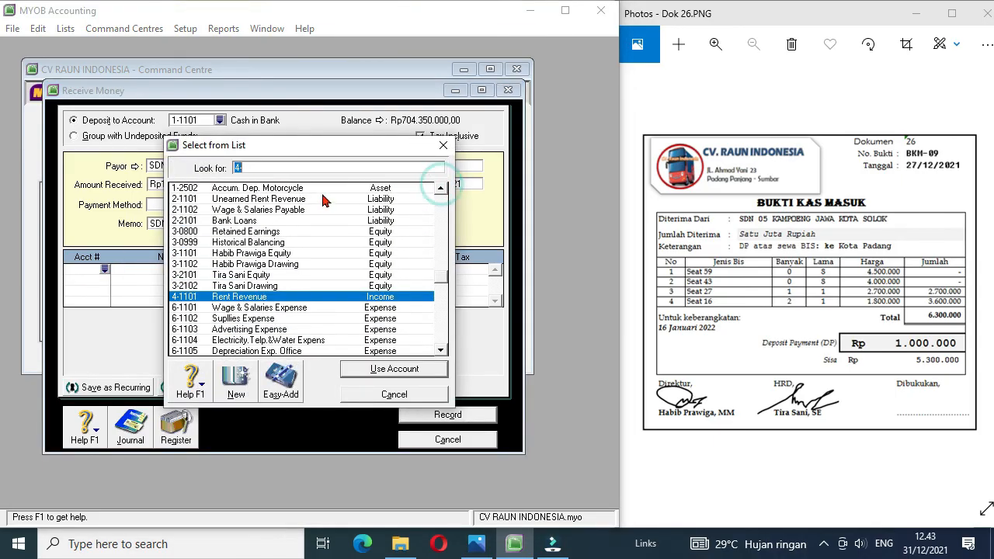
double_click(305, 200)
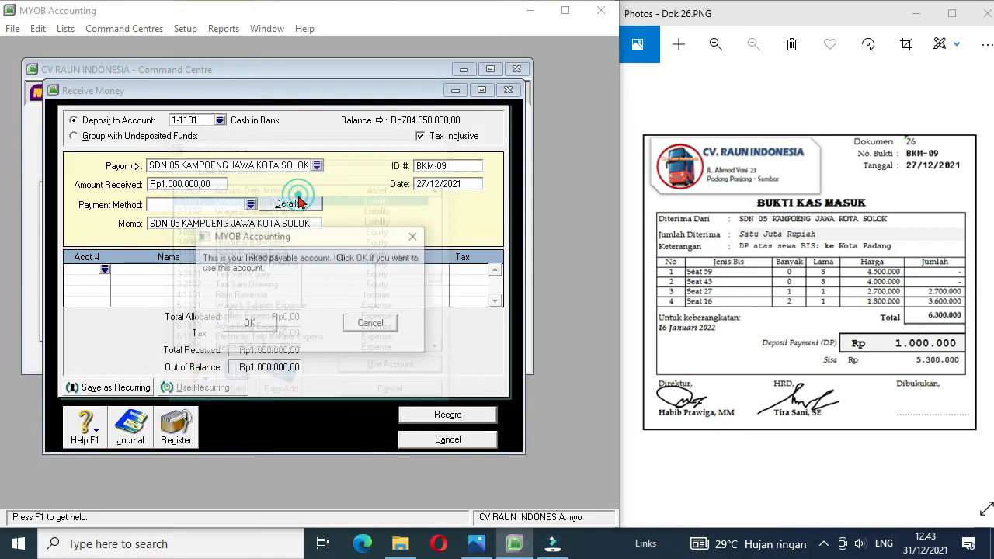
click(249, 324)
click(435, 417)
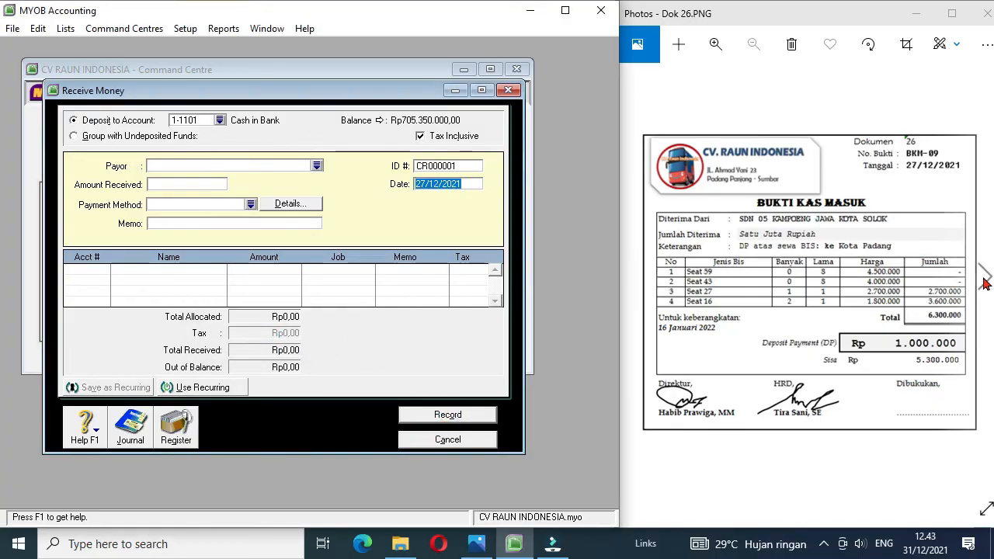
Step: Bring up document Dok 27 and enter amount received 27025000 with memo "Sewa Bus Bulan Desember" in the new receipt
click(985, 276)
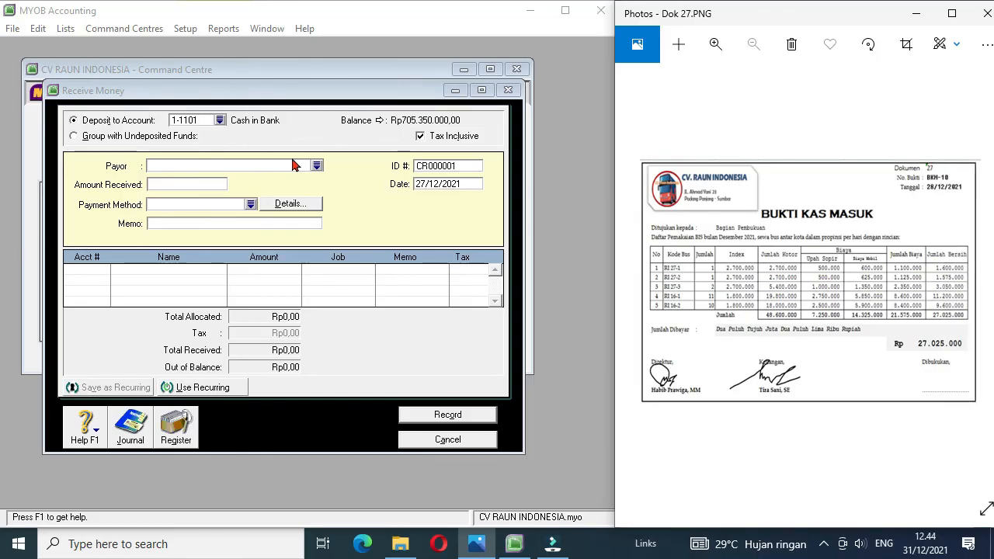
click(223, 166)
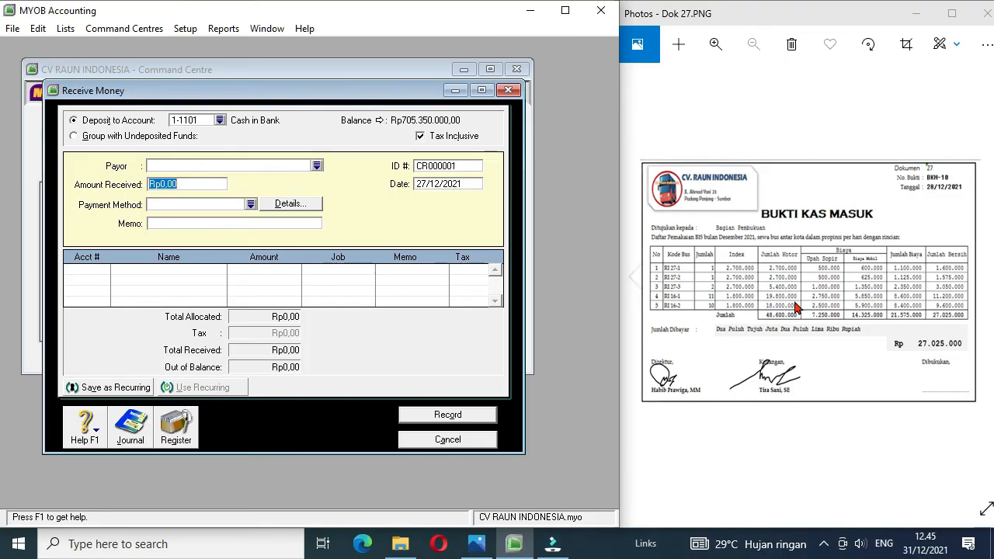
text(27025000)
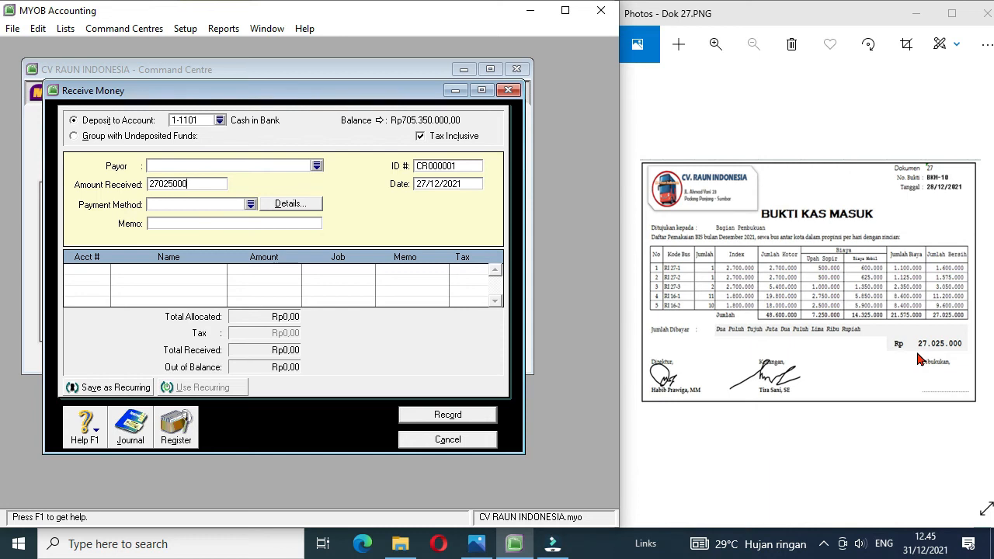
click(245, 225)
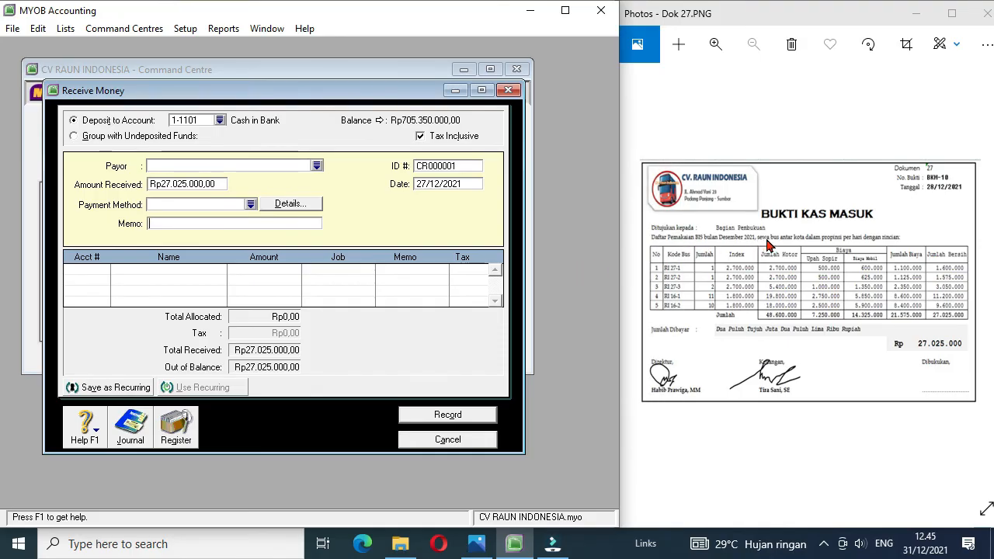
text(Sew)
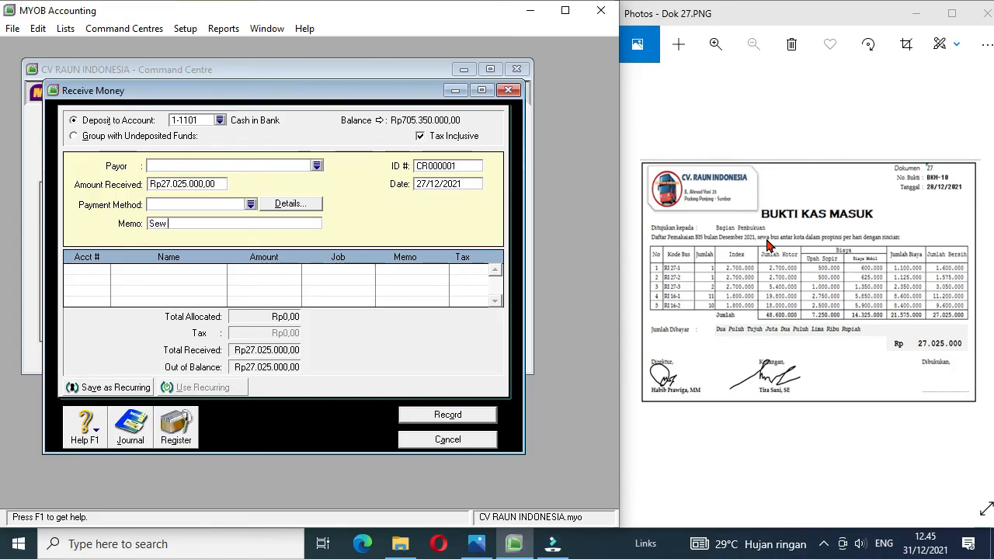
text(a Bus Bulan Desember)
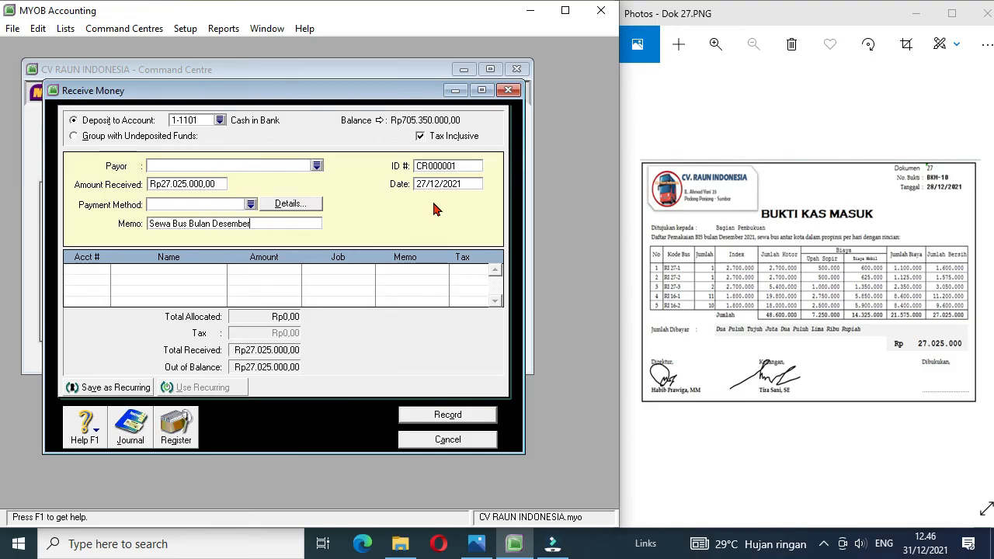
Step: Set the bus rental receipt's ID to BKM-10 and its date to 28/12/2021
click(460, 166)
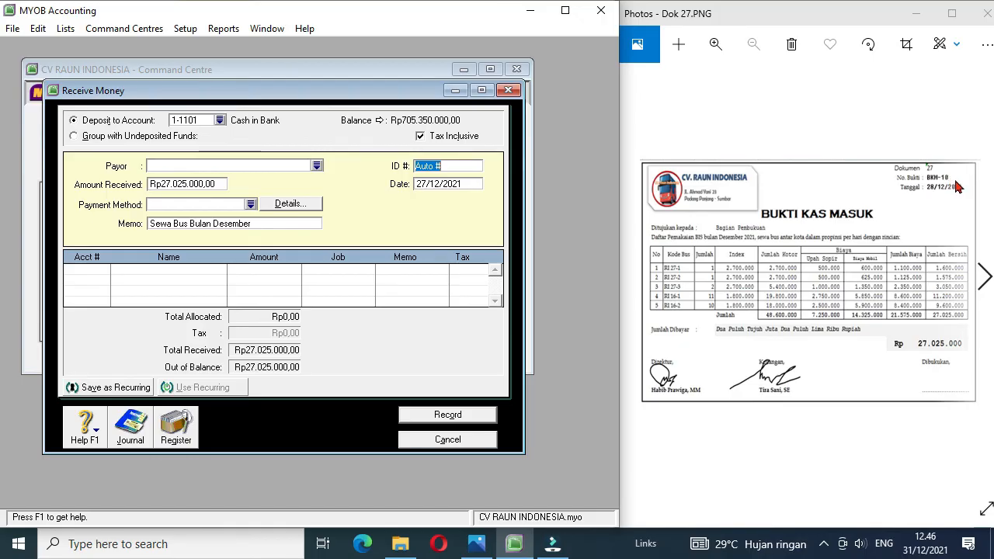
text(BKM-10)
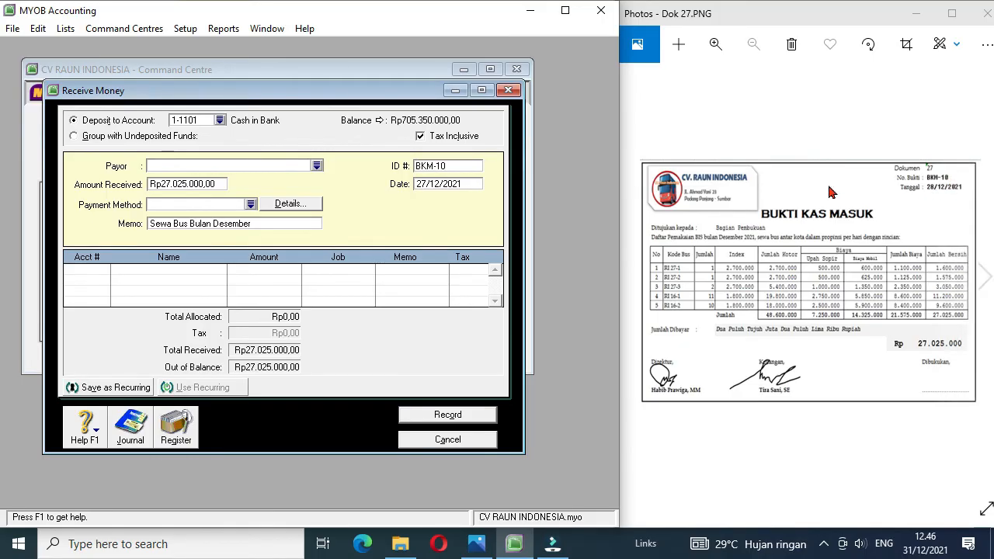
click(425, 184)
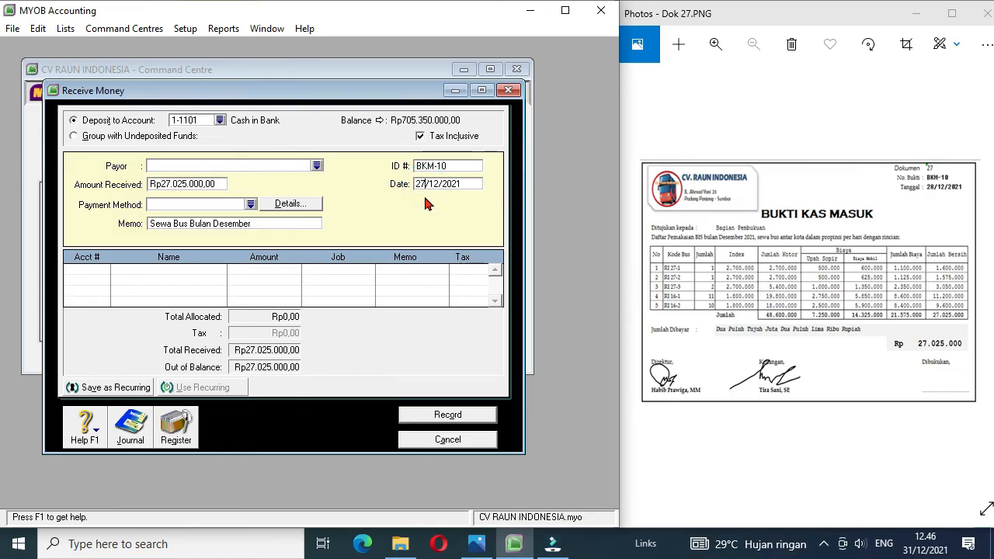
text(8)
key(Tab)
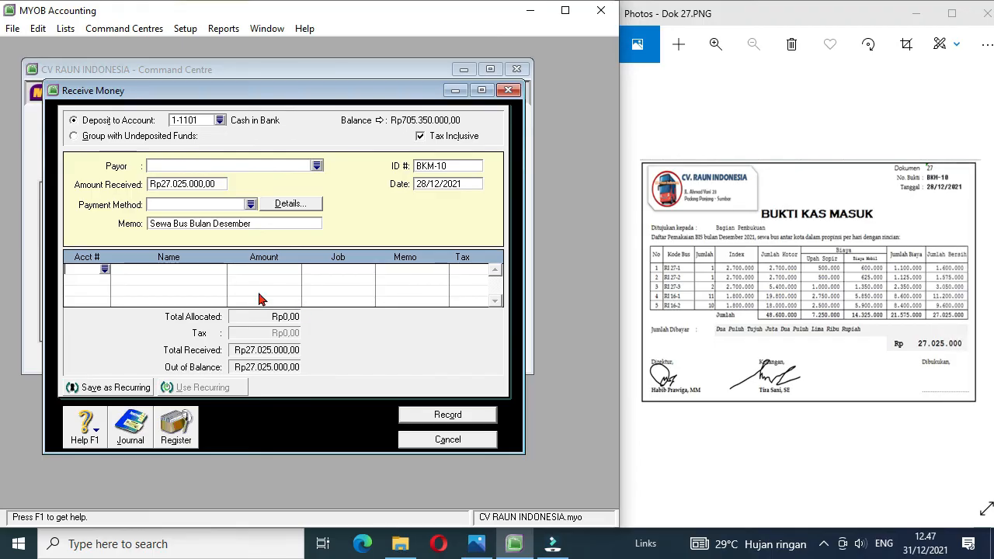
Step: Allocate -7250000 of receipt BKM-10 to account 6-1201 Labour Expense and move on to a second allocation line
click(105, 270)
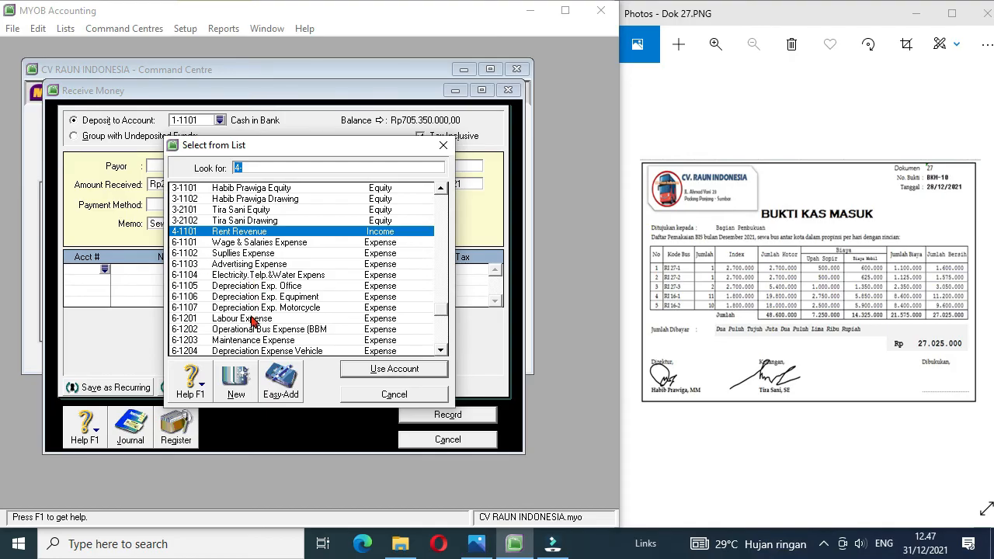
click(251, 318)
click(251, 319)
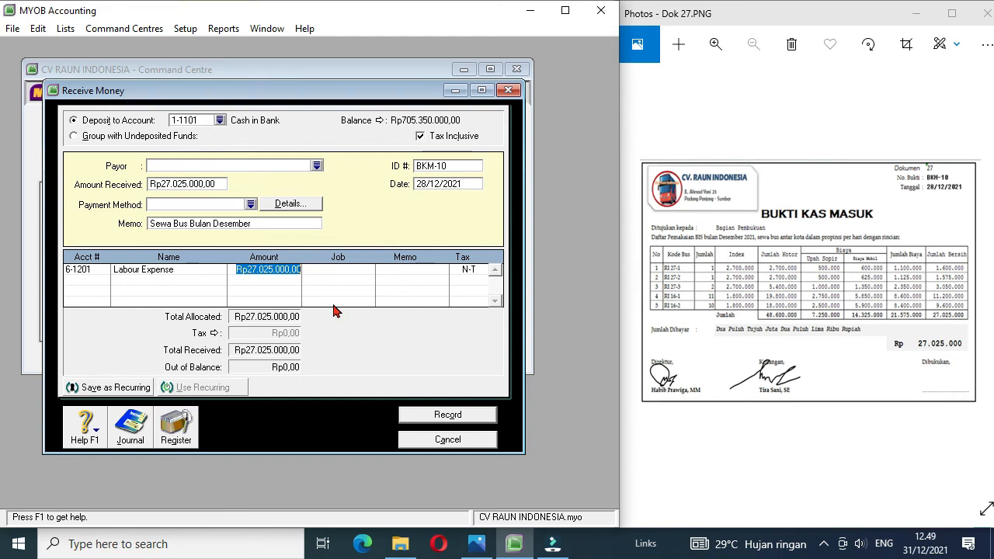
key(BackSpace)
text(-725)
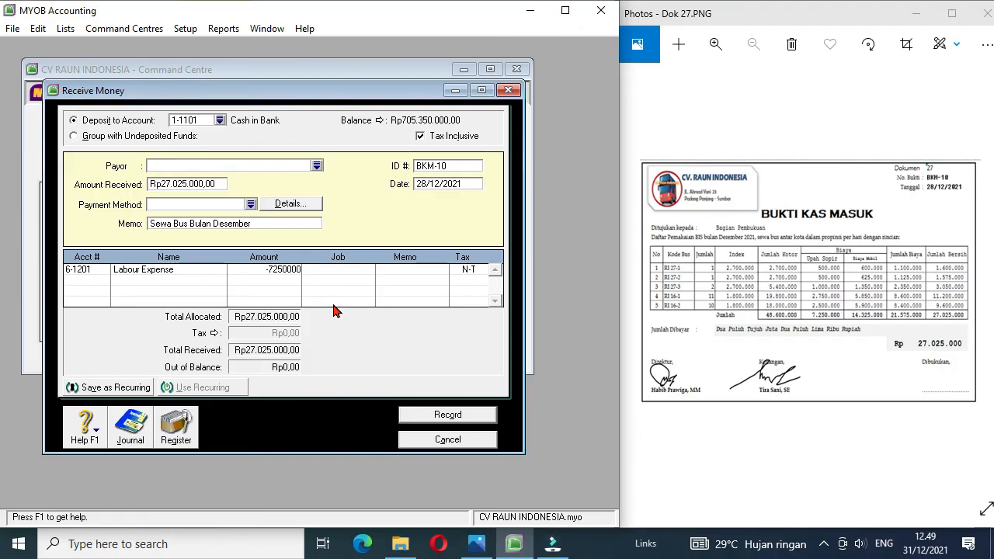
click(102, 283)
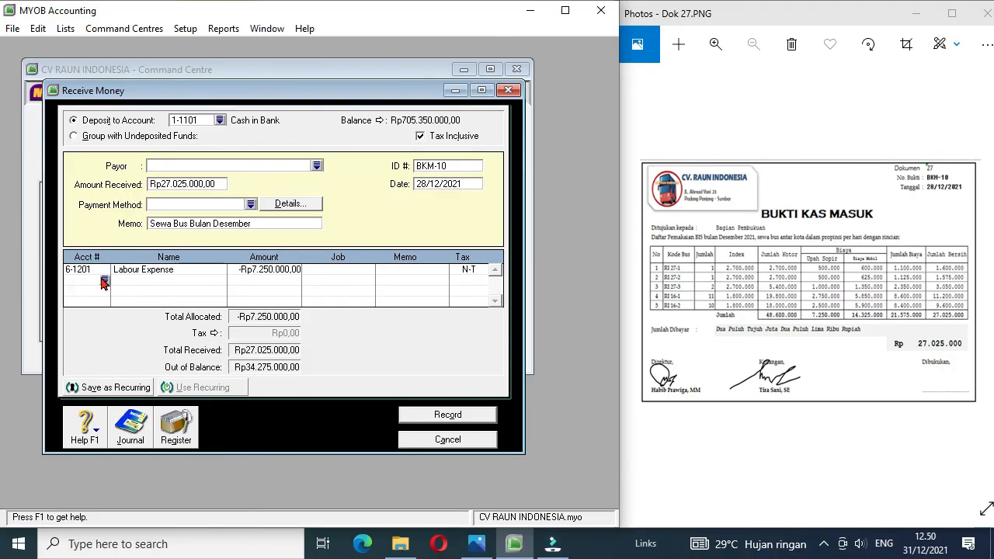
Step: Allocate -14325000 of receipt BKM-10 to account 6-1202 Operational Bus Expense (BBM) on the second line
text(4-)
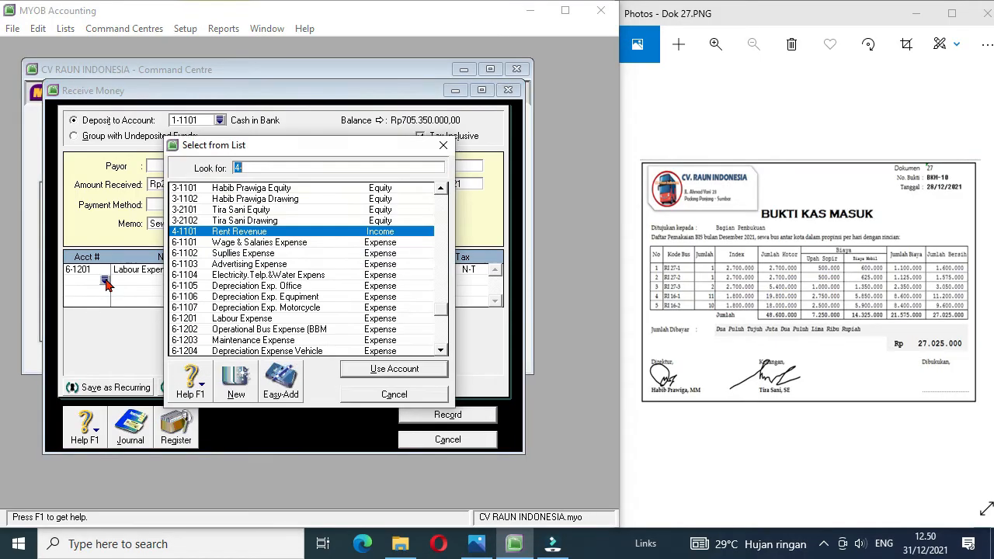
double_click(269, 331)
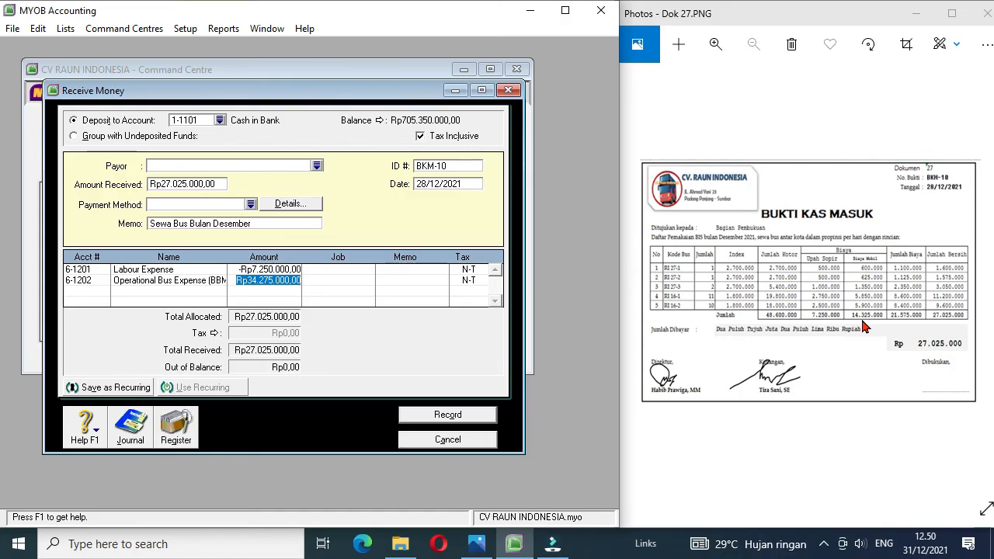
key(BackSpace)
text(-14325000)
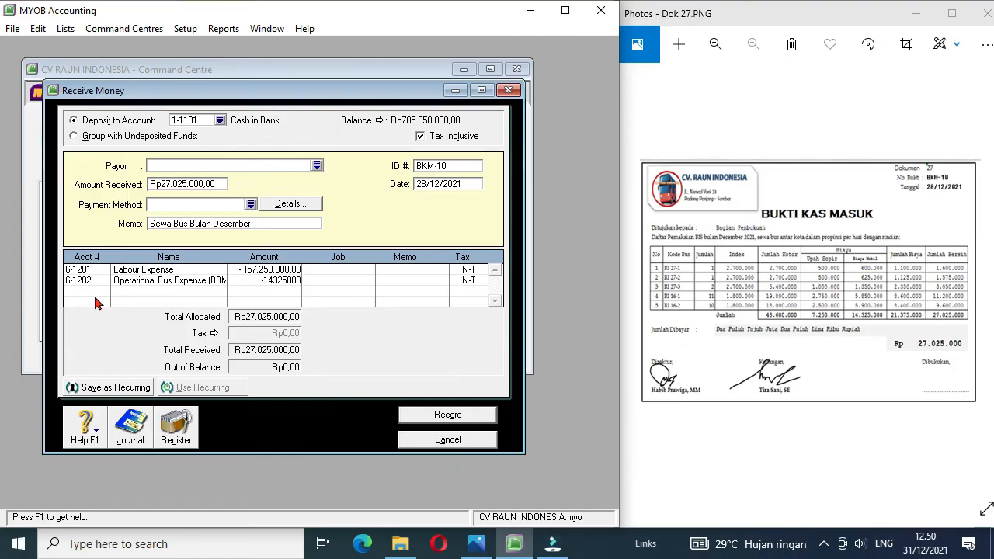
Step: Allocate the remaining Rp48.600.000 of receipt BKM-10 to account 4-1101 Rent Revenue and record the receipt
click(87, 297)
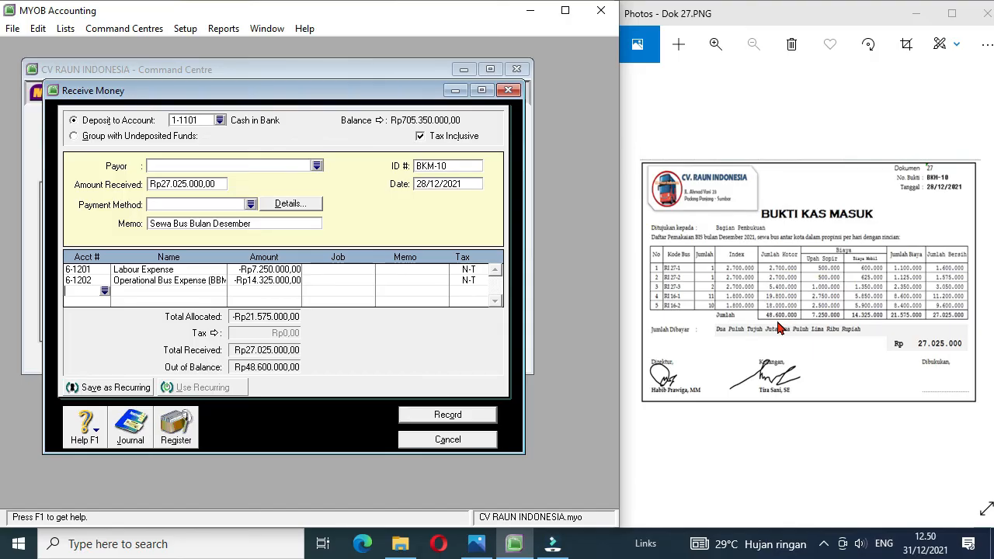
click(104, 292)
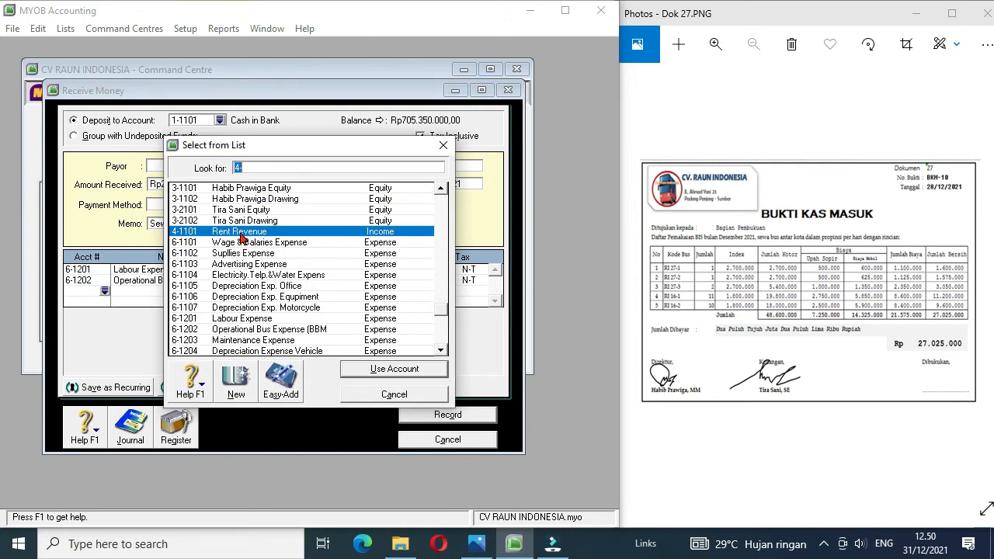
double_click(241, 233)
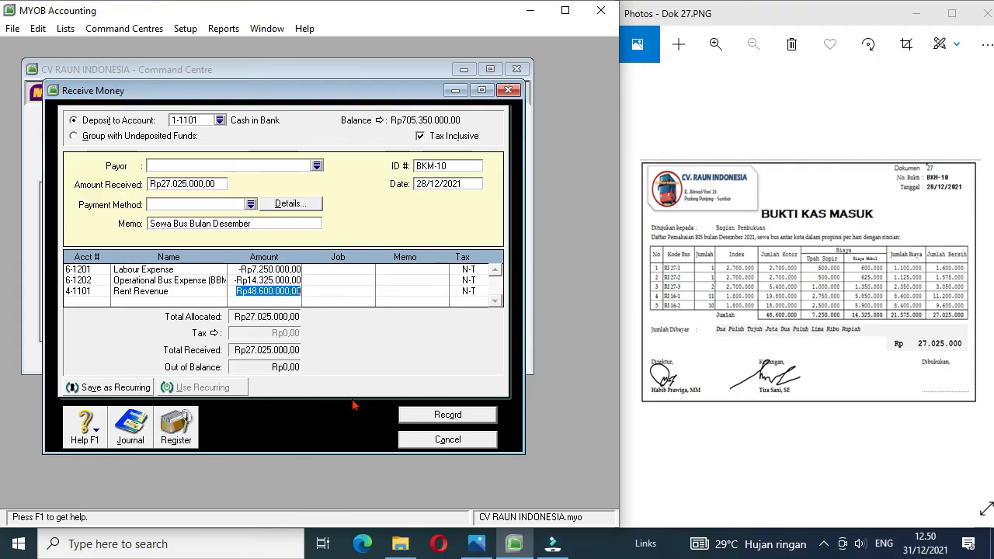
click(449, 415)
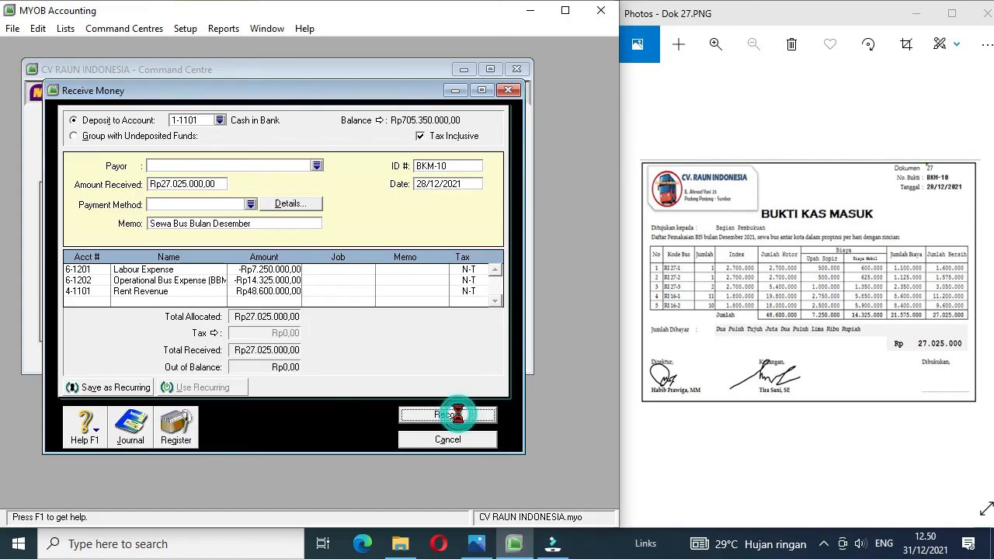
Step: Bring up document Dok 28 and start a new Spend Money payment to the card Bagian Pengelolaan Supir
click(984, 280)
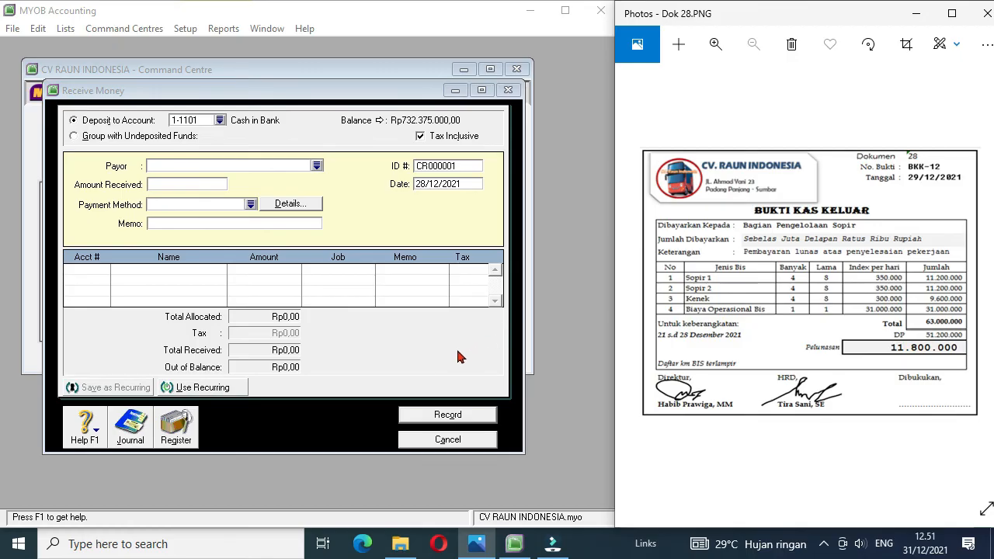
click(418, 440)
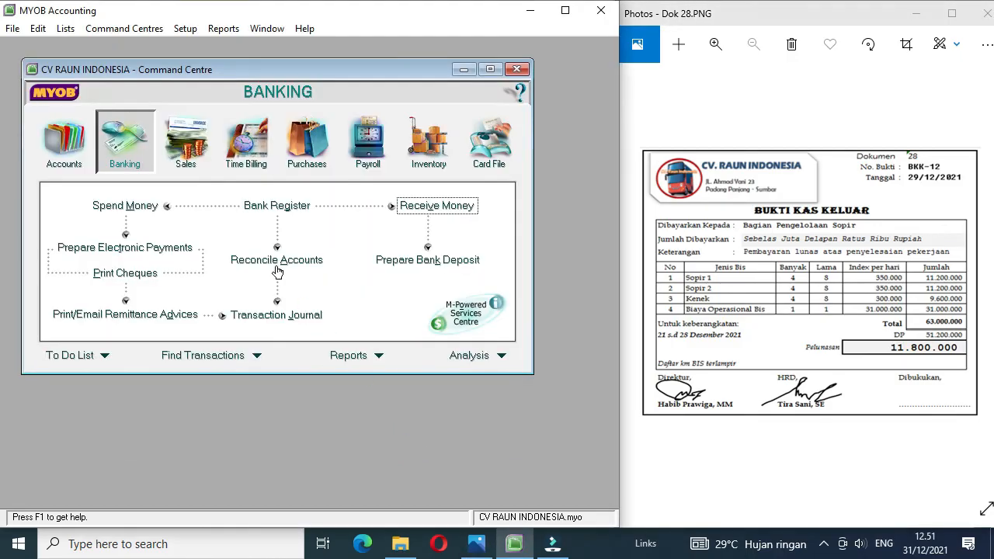
click(125, 206)
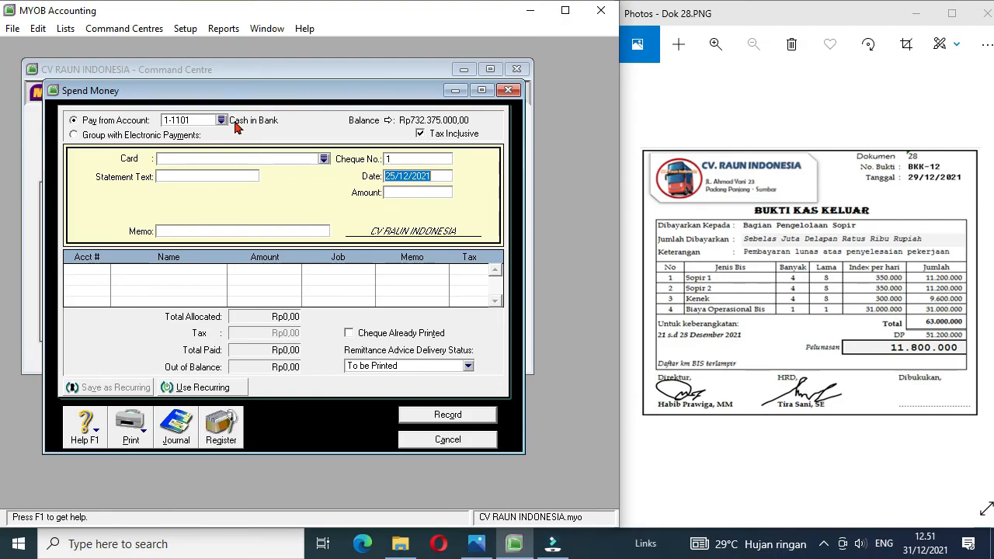
click(322, 160)
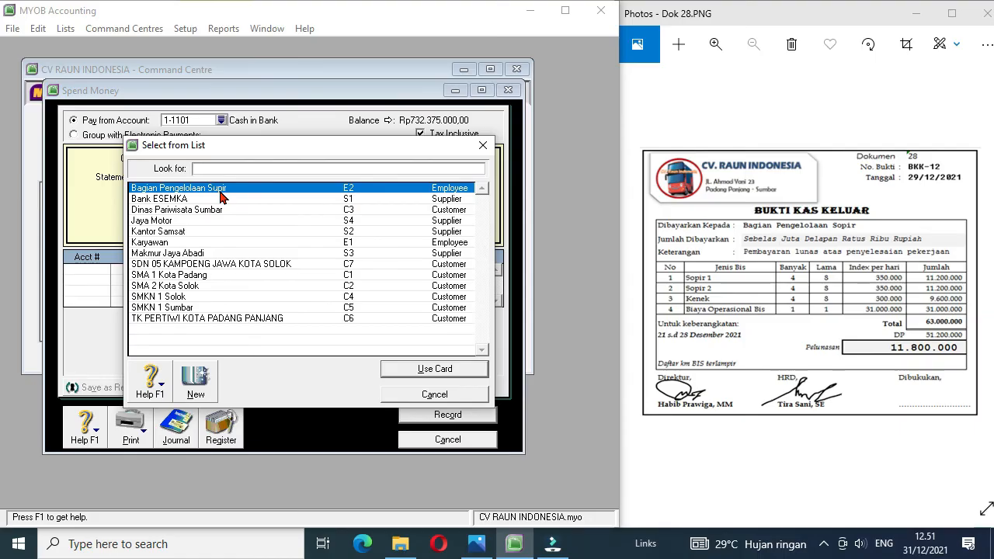
double_click(222, 190)
Step: Set the payment's cheque number to BKK-12, its date to 29/12/2021 and its amount to 11.800.000
click(404, 159)
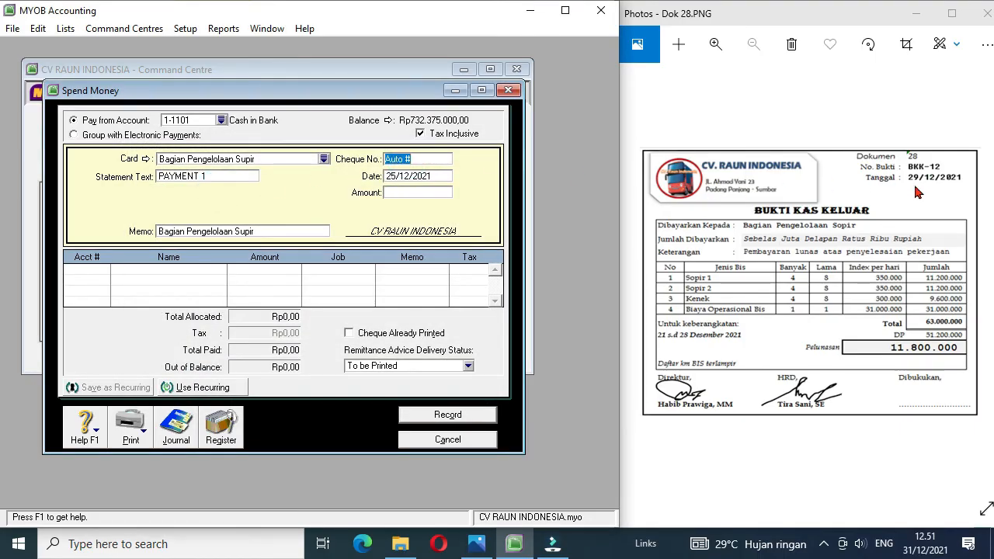
text(BKK-12)
click(394, 176)
click(394, 176)
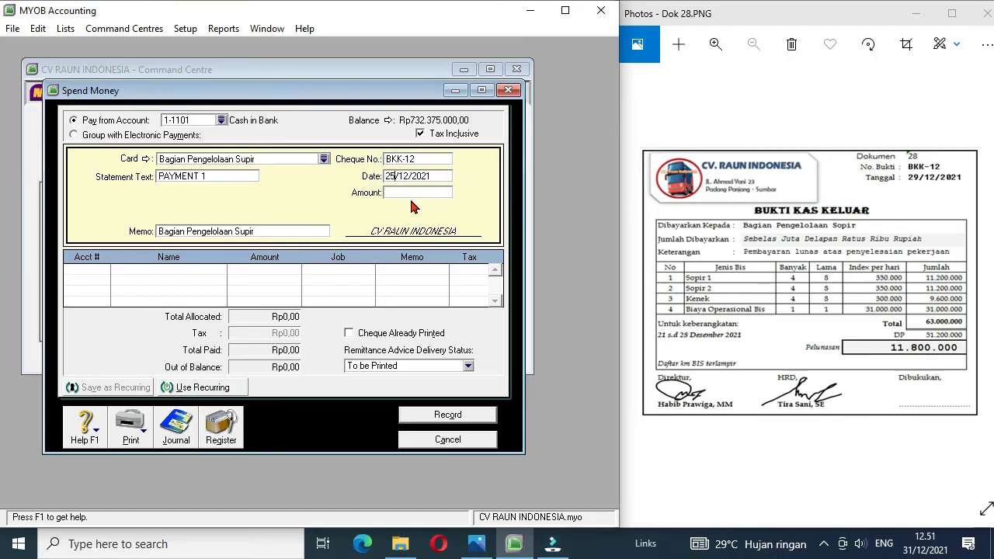
click(401, 194)
text(11.)
text(800.00)
text(0)
key(Tab)
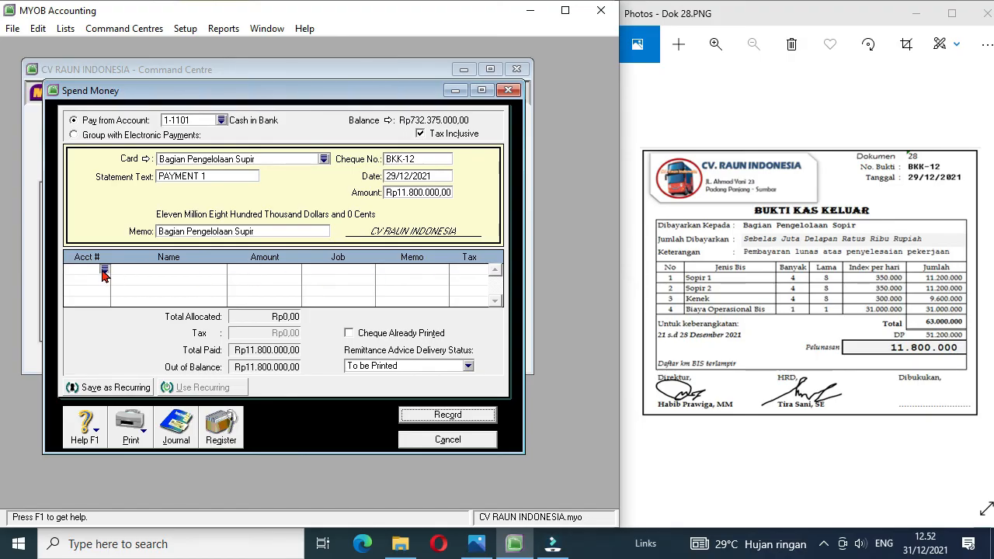
Step: Allocate 32000000 of payment BKK-12 to account 6-1201 Labour Expense on the first line
text(6-)
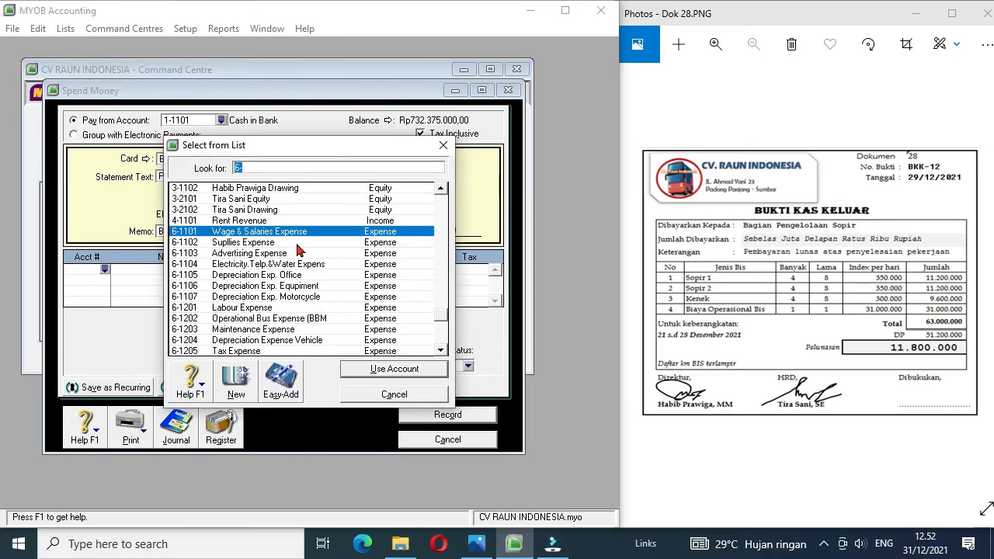
double_click(271, 307)
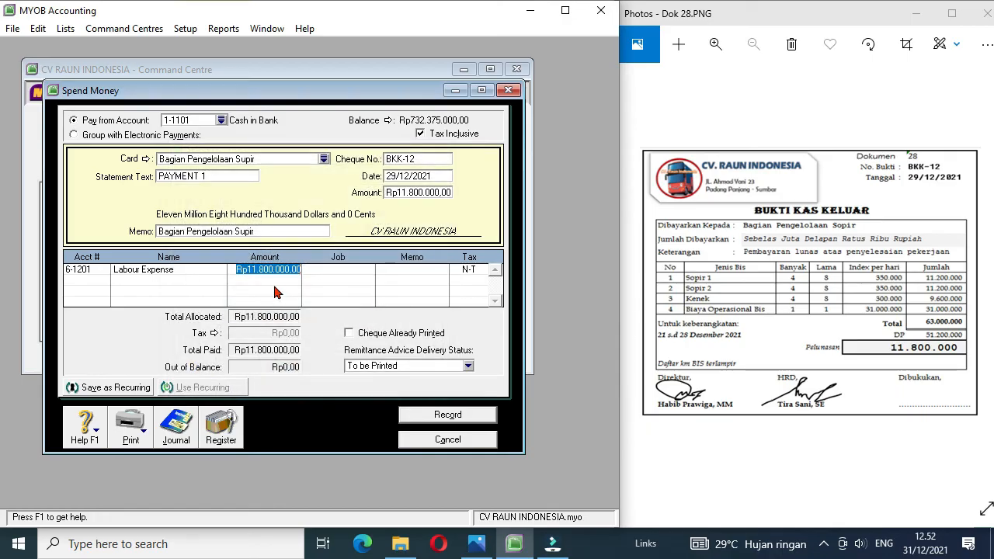
text(3)
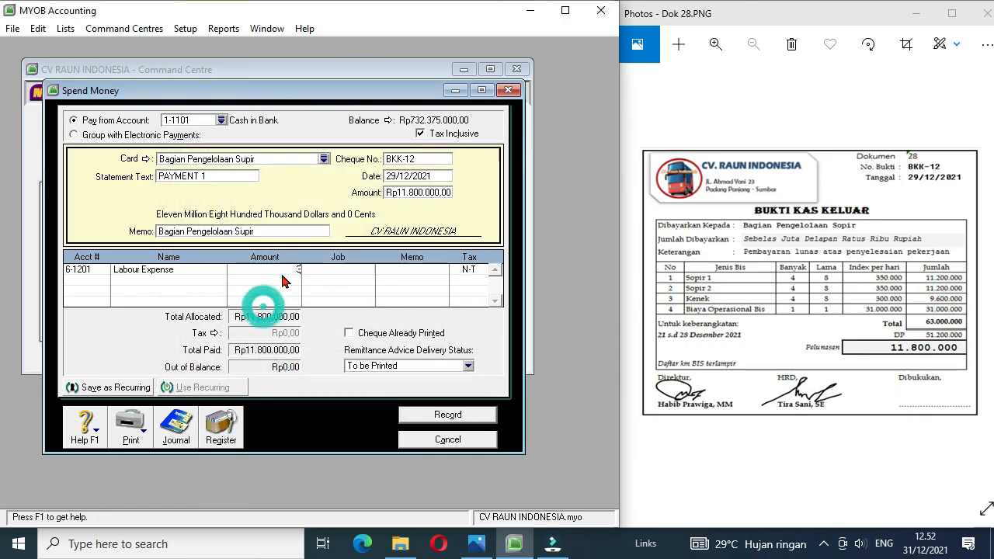
text(2000000)
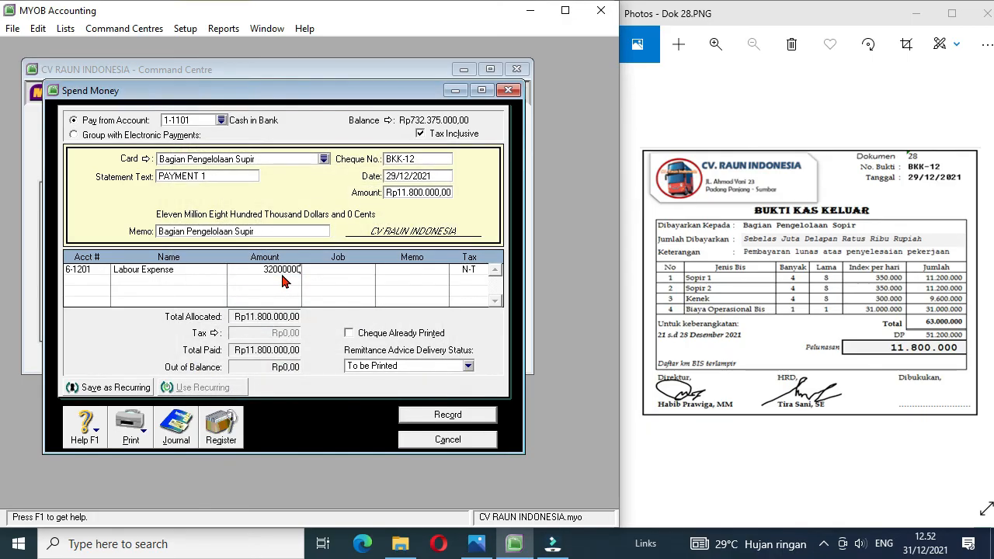
Step: Allocate 31000000 of payment BKK-12 to account 6-1202 Operational Bus Expense (BBM) on the second line
click(99, 287)
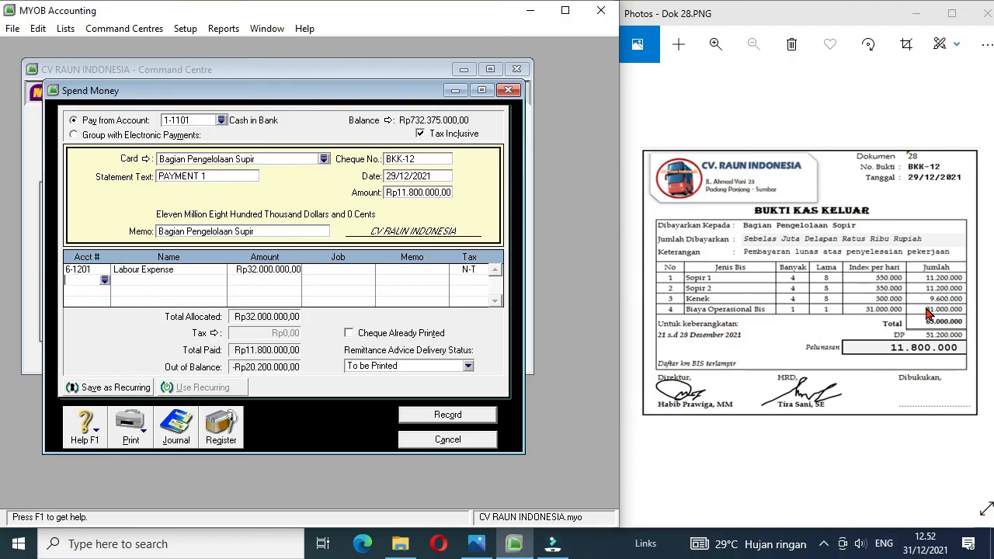
click(105, 280)
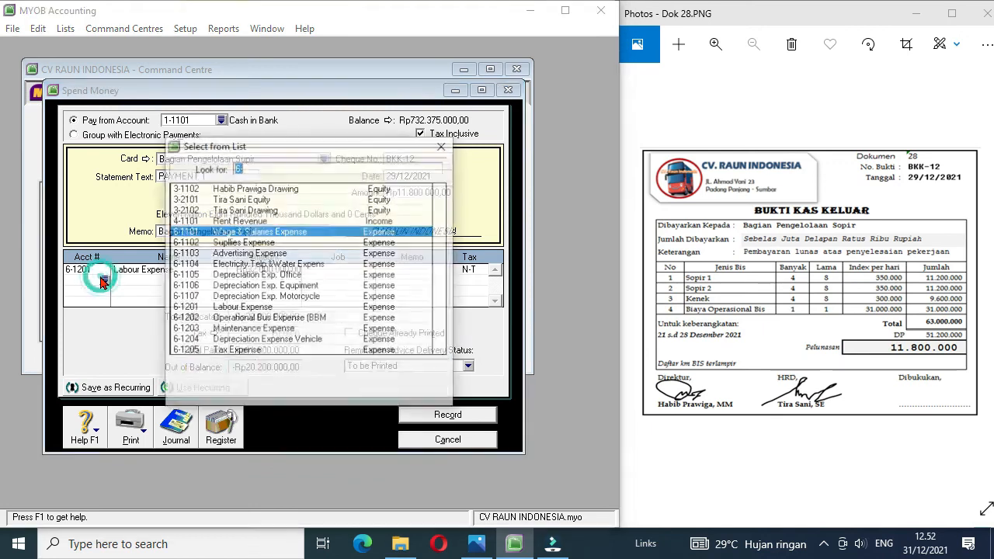
double_click(268, 320)
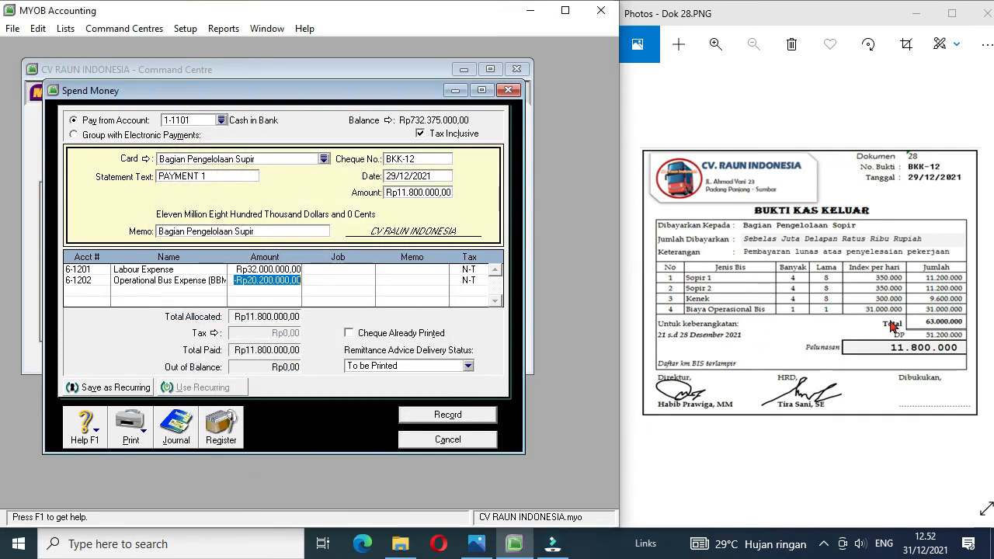
text(31.000.000)
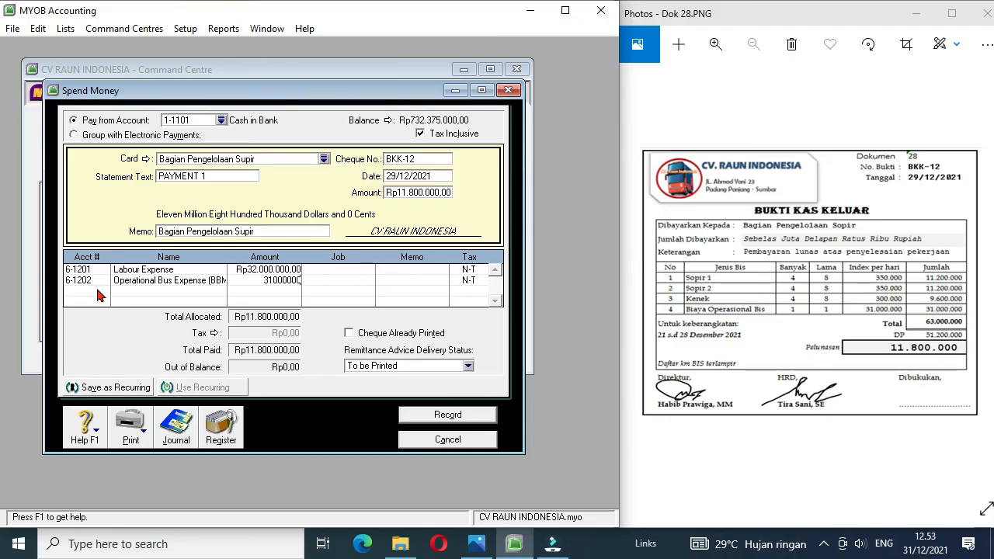
Step: Offset payment BKK-12 with -Rp51.200.000 on account 1-1202 Prepaid Expense on the third line
click(95, 289)
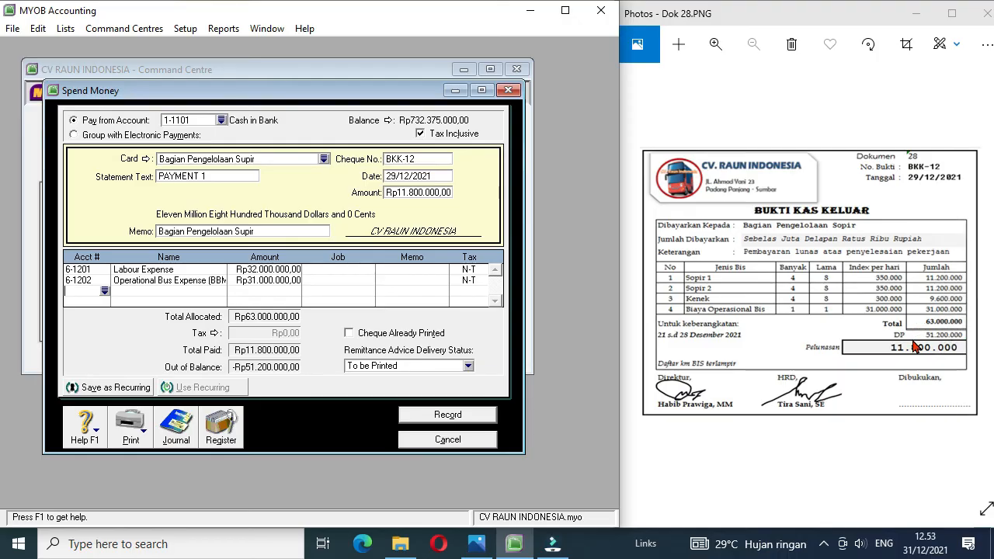
click(105, 291)
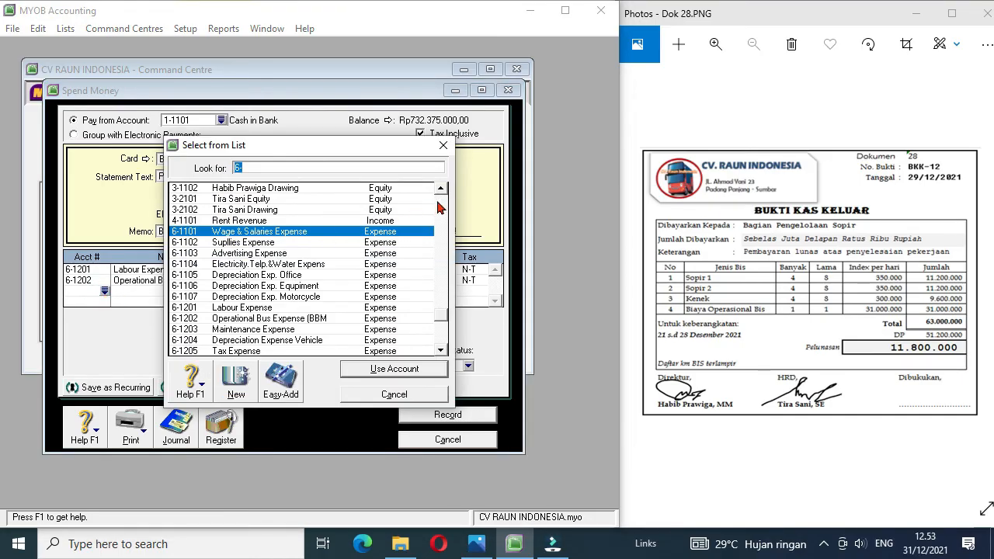
click(445, 203)
click(444, 203)
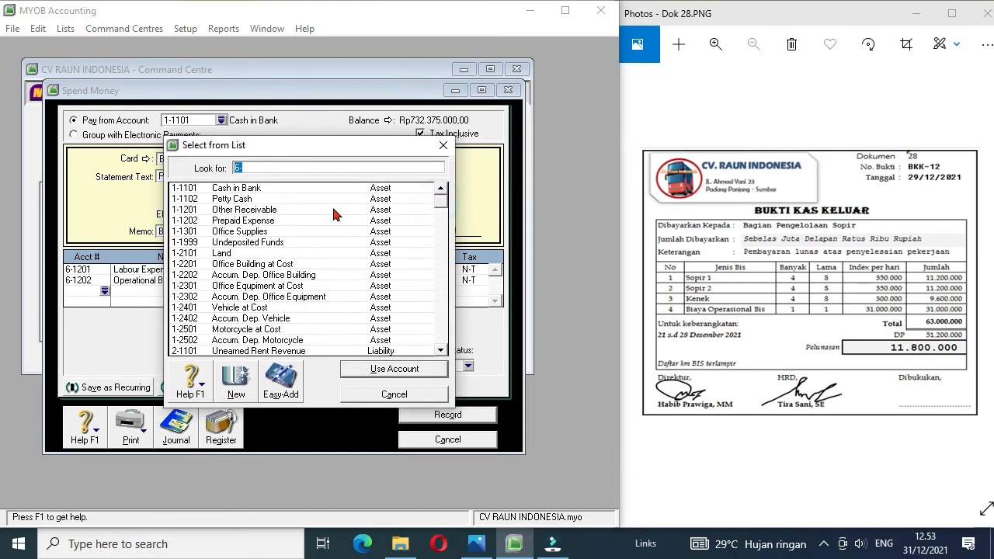
double_click(265, 220)
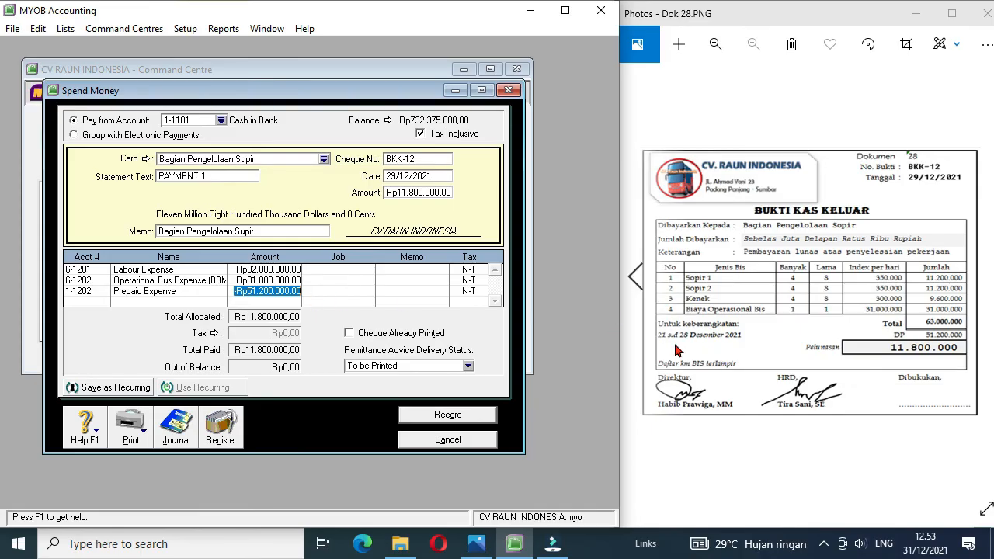
Step: Go back through the source documents to Dok 19, receipt BKM-06 from SMKN 1 Solok
click(633, 278)
click(634, 278)
click(634, 278)
click(634, 278)
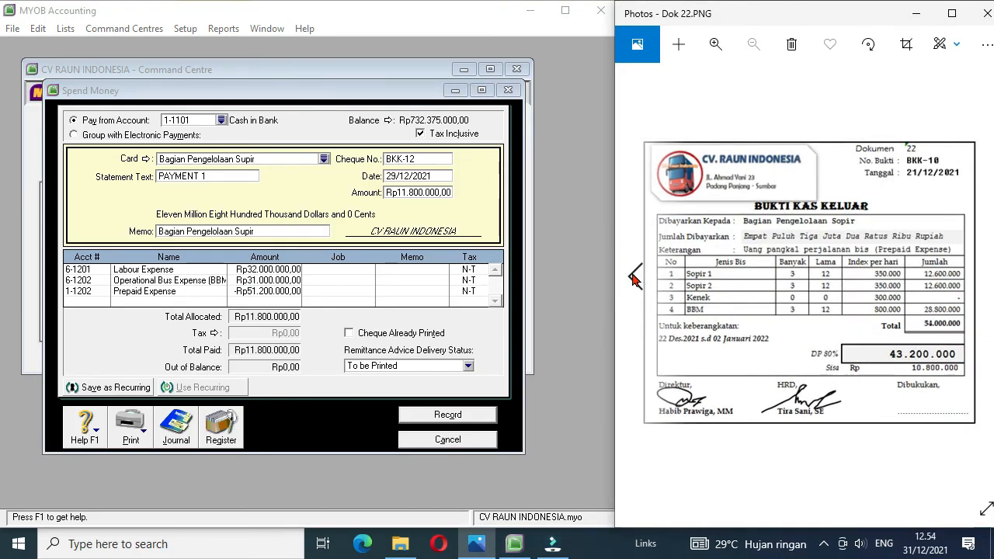
click(634, 278)
click(634, 278)
click(633, 279)
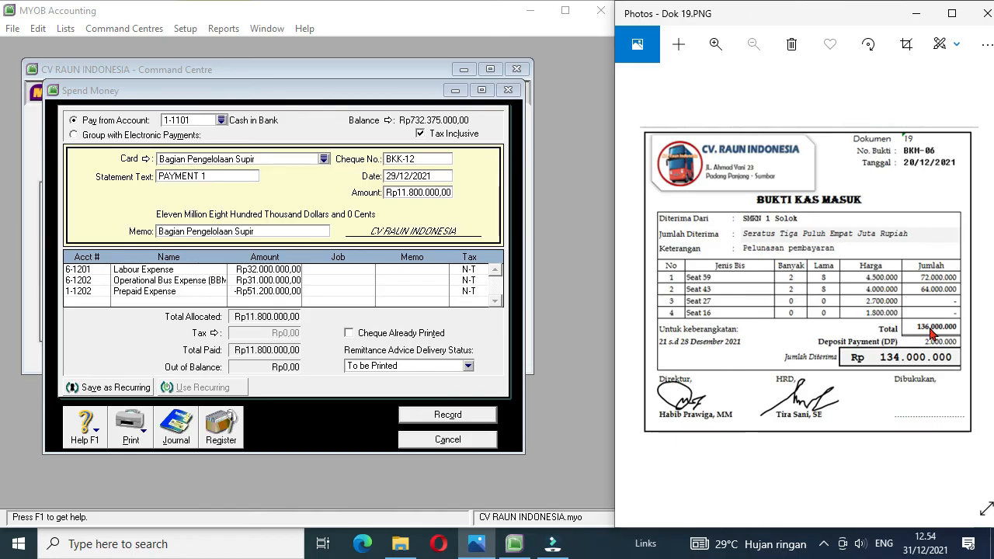
Step: Add a fourth line to payment BKK-12 with 136000000 on account 2-1101 Unearned Rent Revenue, accepting the linked payable account
click(97, 301)
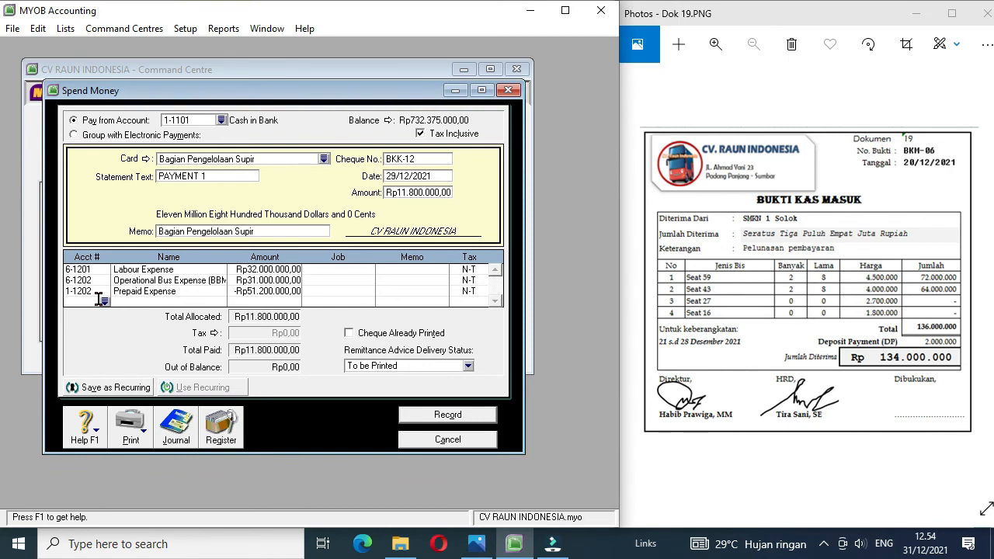
click(105, 302)
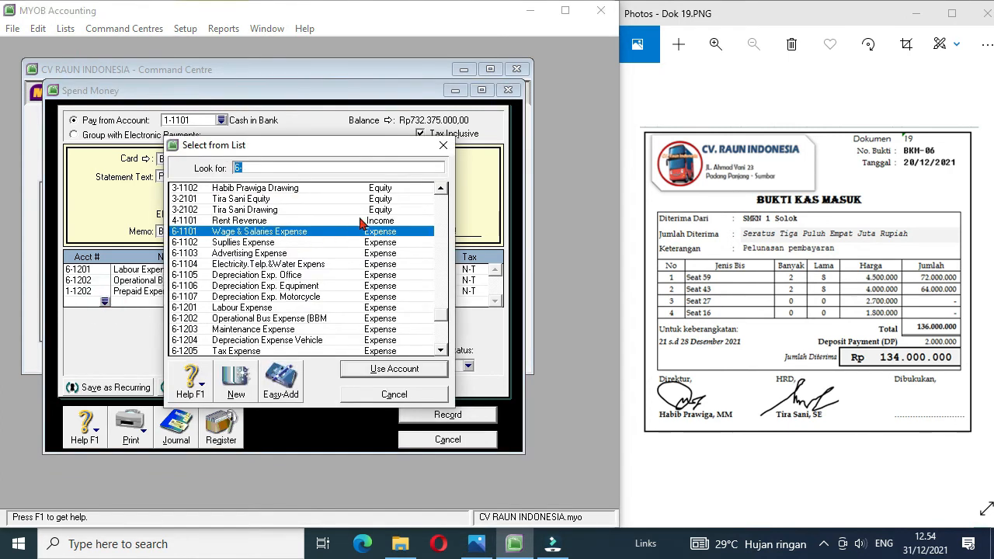
click(440, 189)
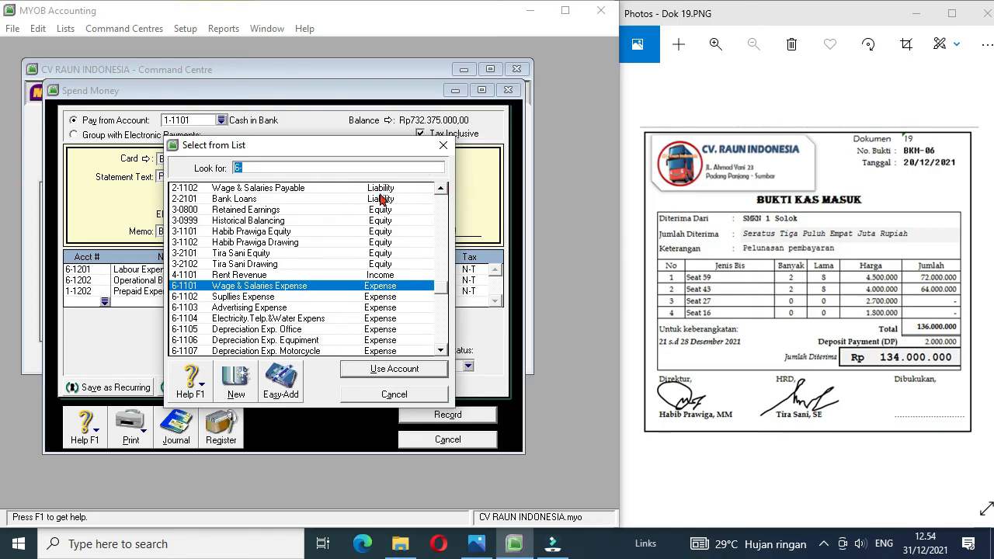
click(441, 191)
double_click(299, 201)
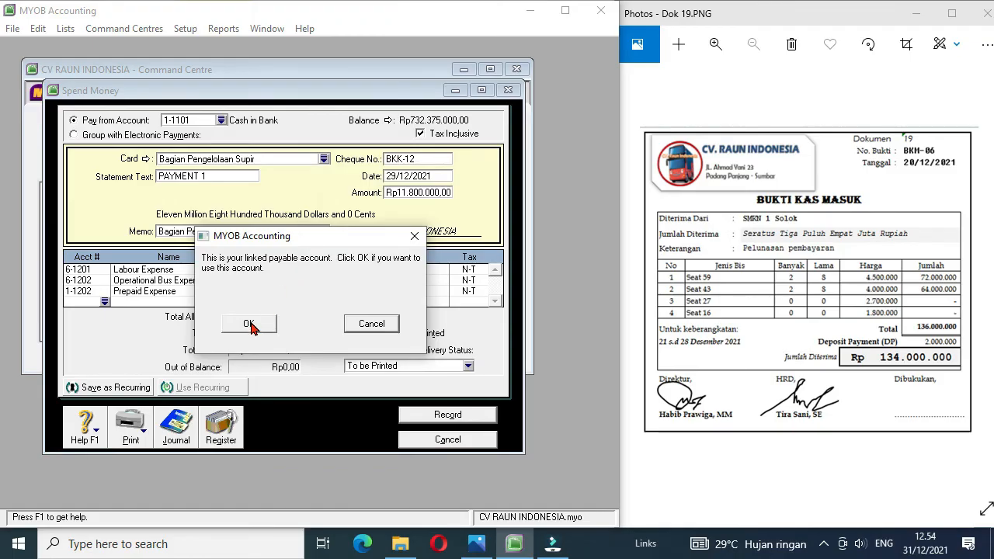
click(249, 325)
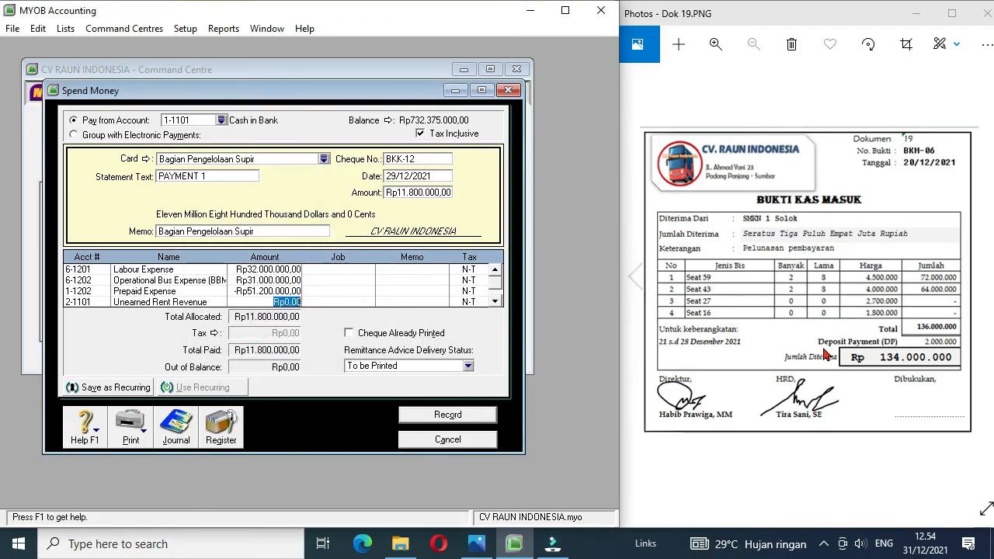
text(136000000)
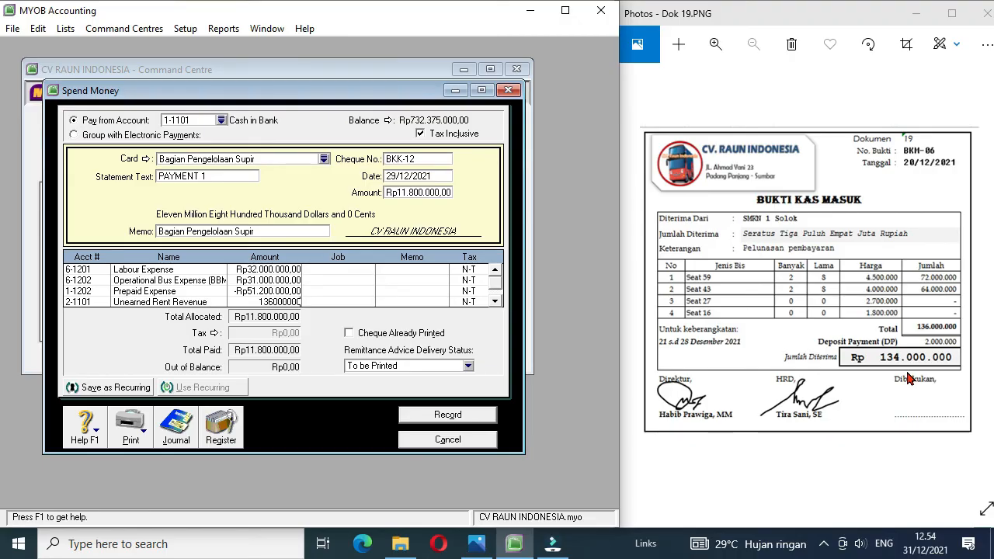
click(494, 302)
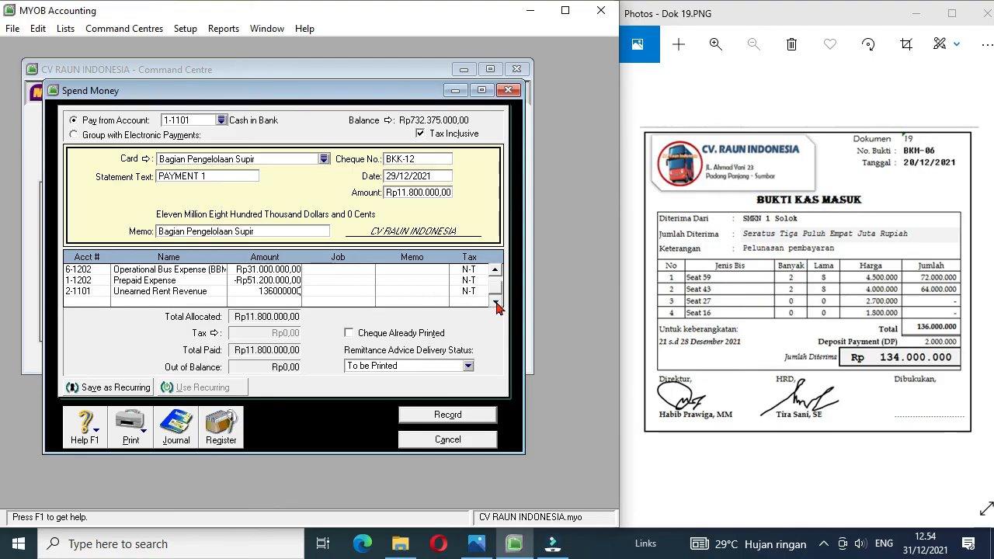
Step: Add a fifth line to payment BKK-12 with -Rp136.000.000 on account 4-1101 Rent Revenue and record the payment
click(90, 302)
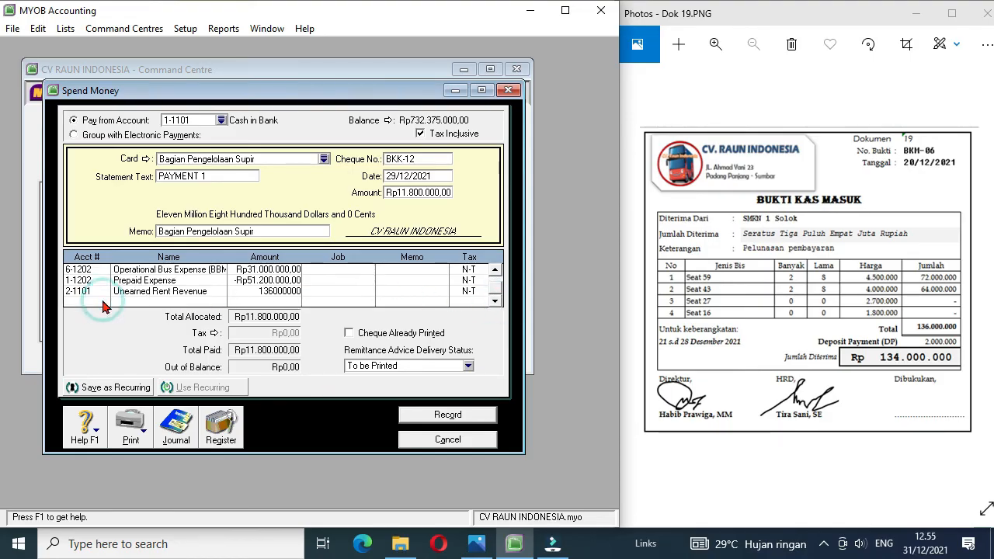
click(104, 301)
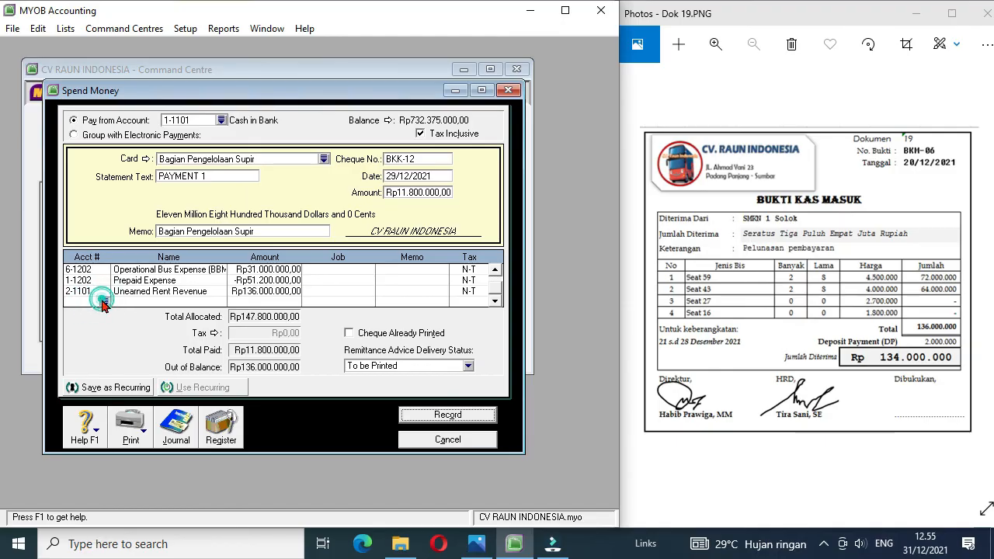
double_click(276, 221)
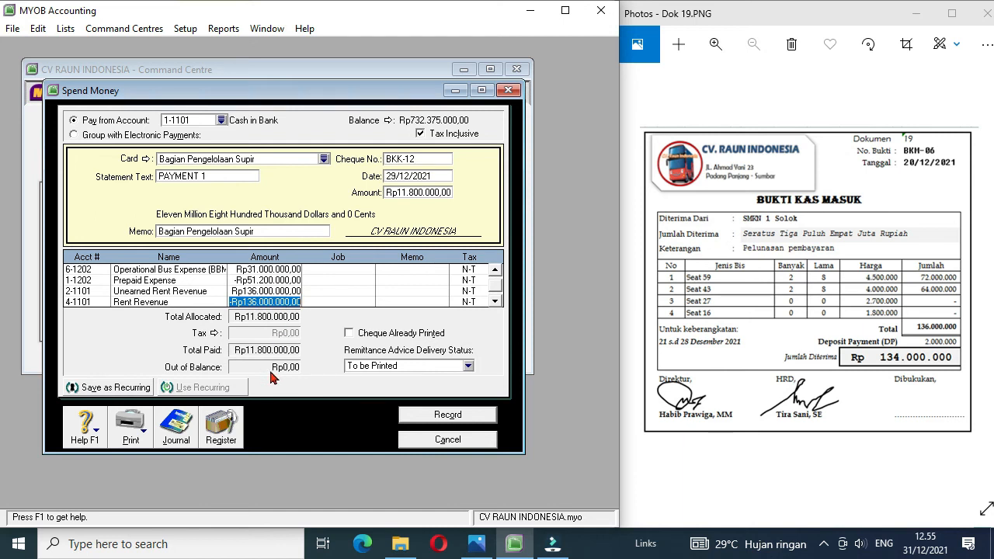
click(457, 418)
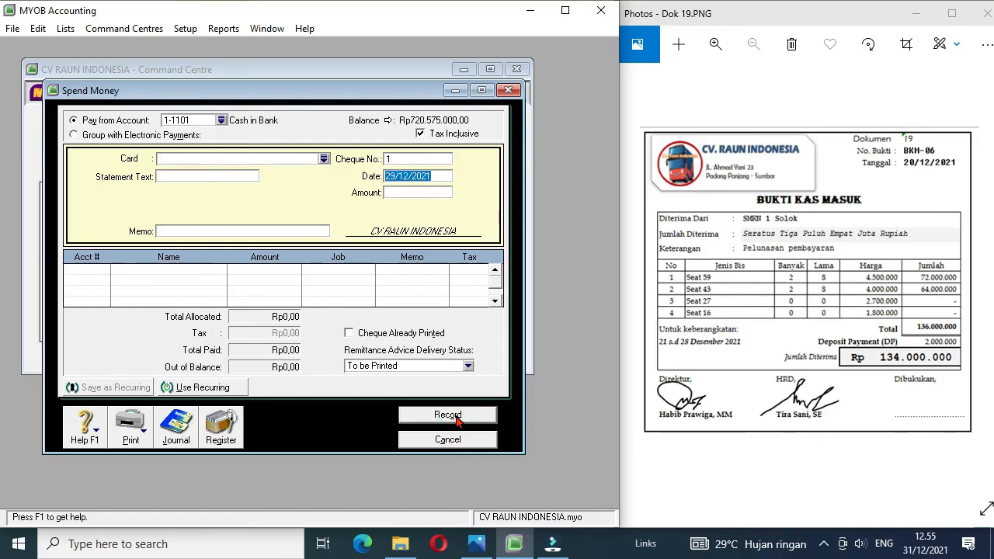
Step: Review payment BKK-12 in the disbursements journal and bring the source documents forward to Dok 28
click(178, 428)
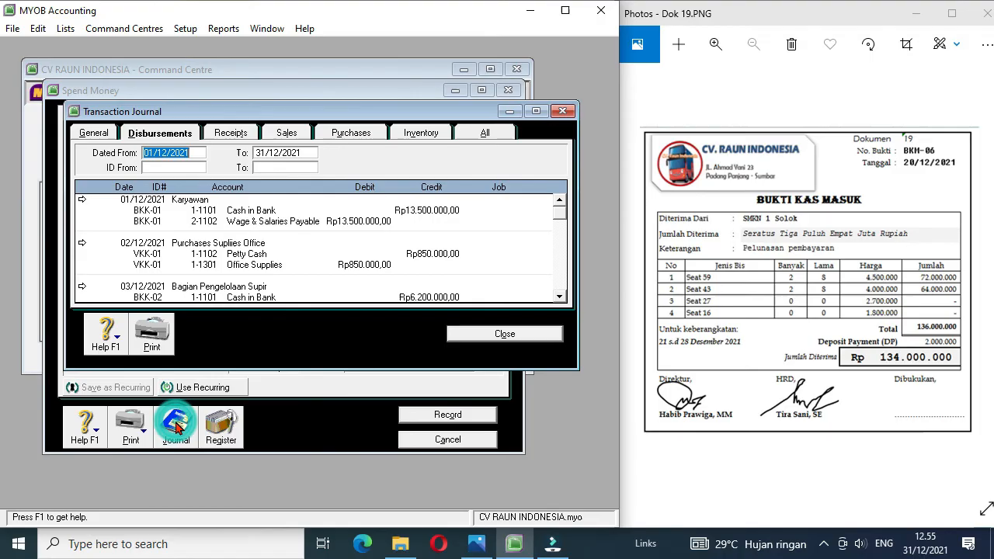
click(563, 296)
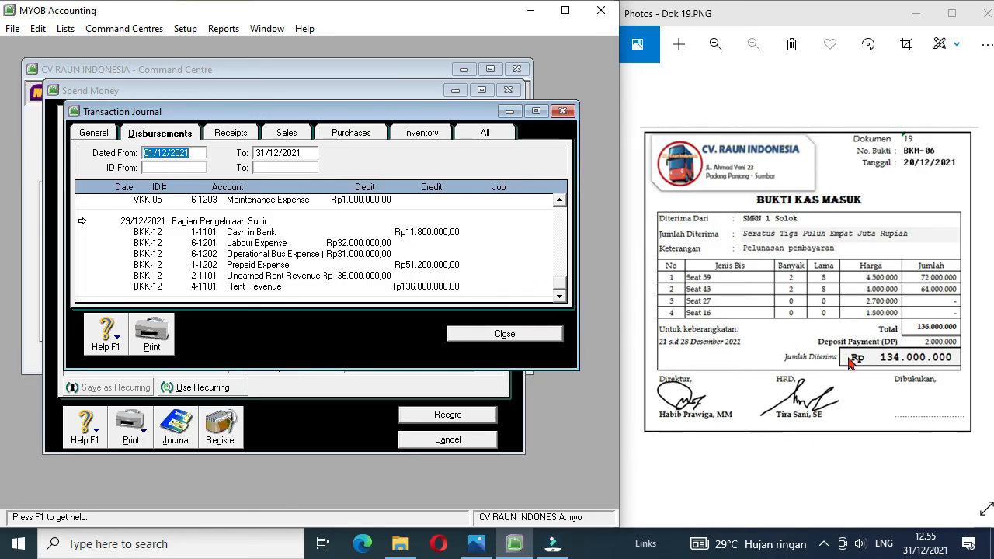
click(983, 276)
click(984, 276)
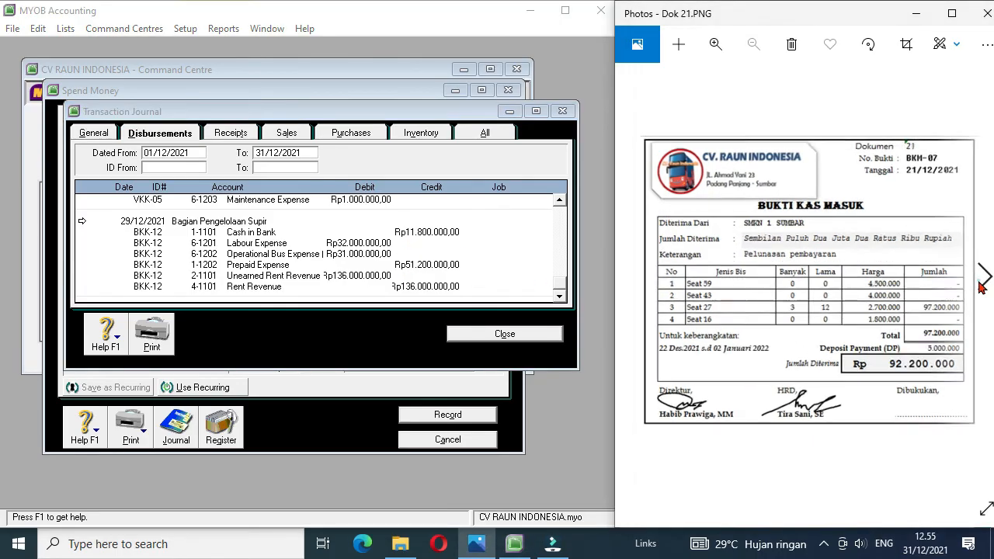
click(983, 277)
click(983, 276)
click(984, 277)
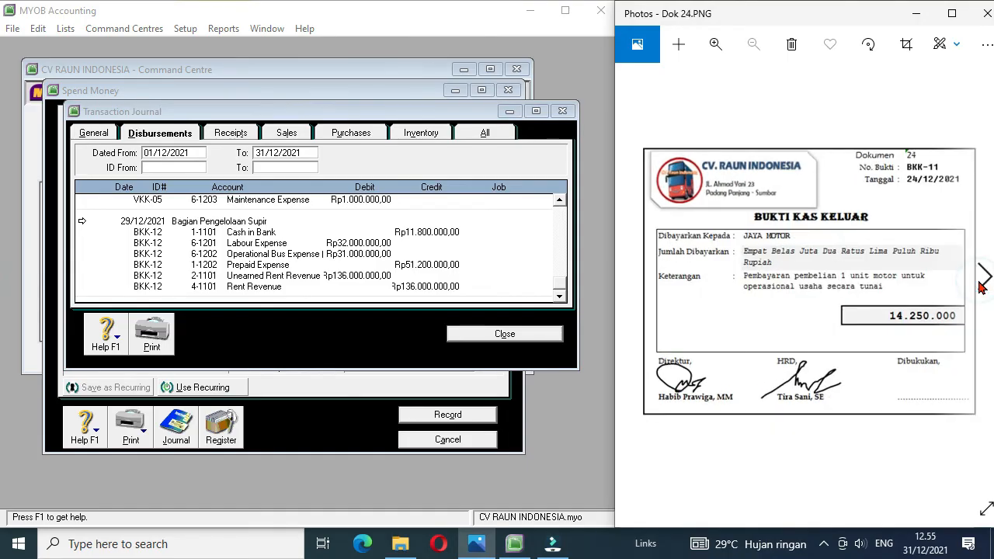
click(981, 282)
click(981, 281)
click(981, 282)
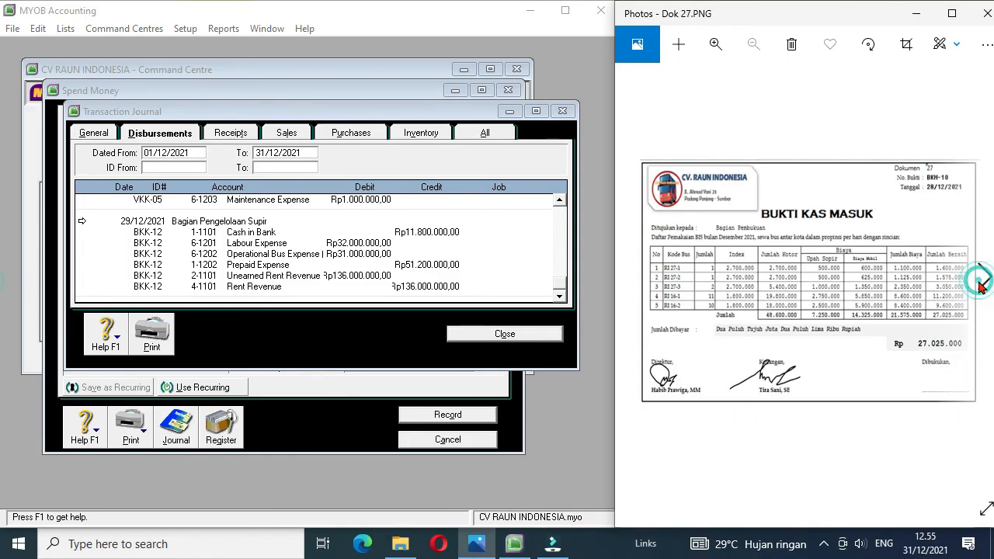
click(982, 281)
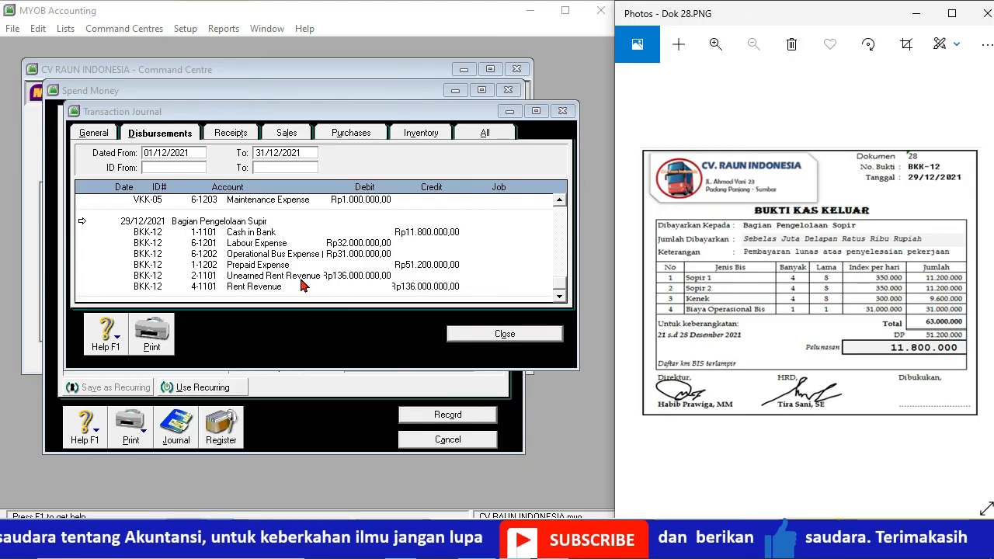
click(505, 334)
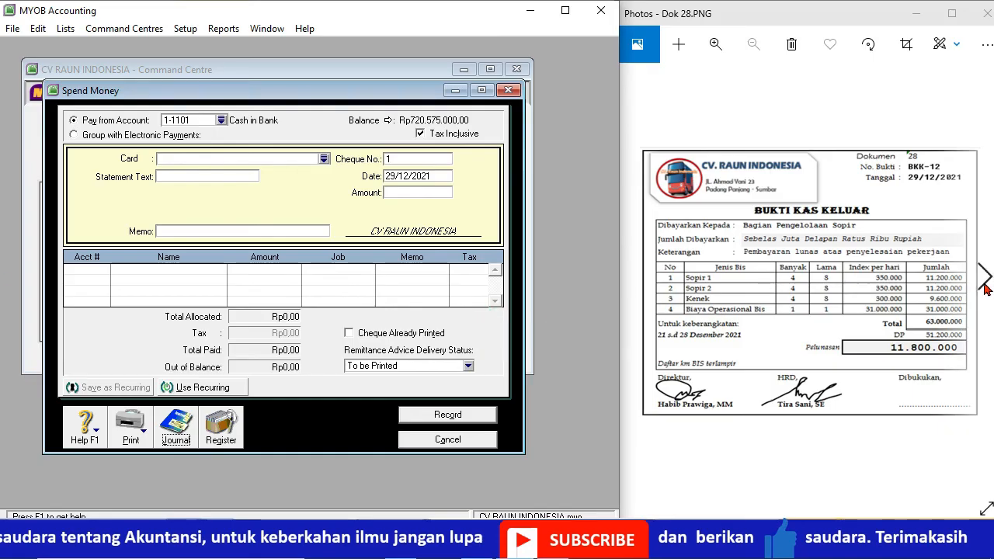
Step: Advance to Dok 29 and start a Receive Money entry from Dinas Pariwisata Sumbar for 5000000 into Cash in Bank
click(984, 281)
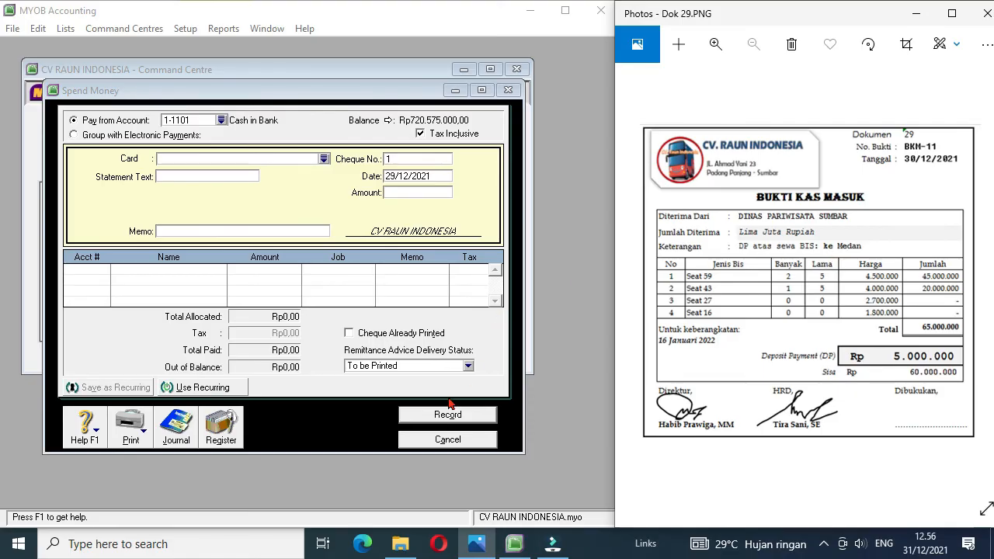
click(430, 440)
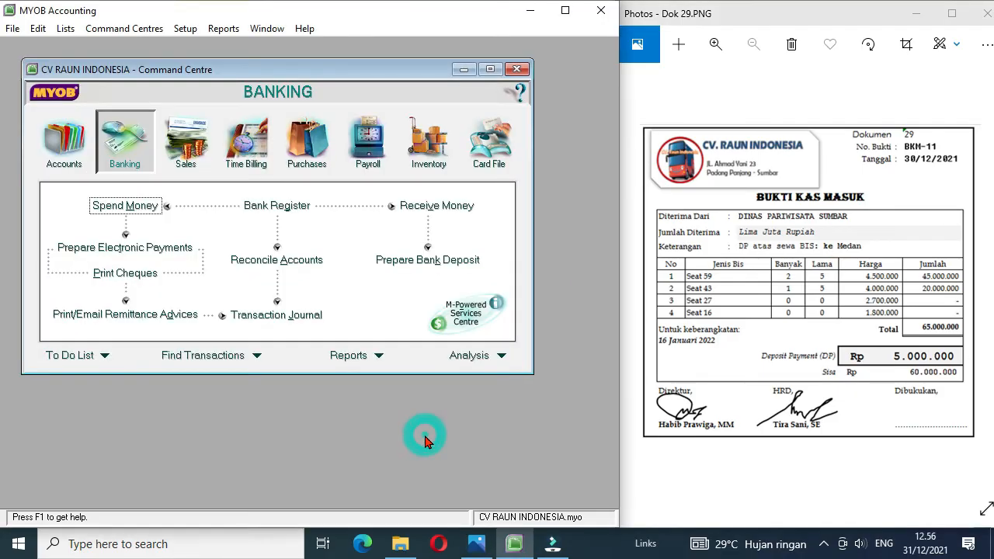
click(425, 207)
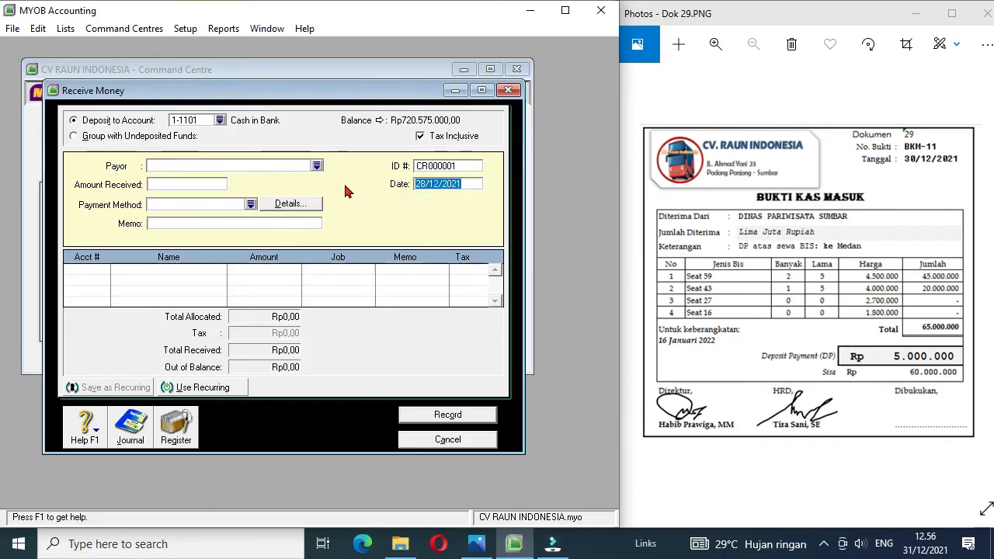
click(316, 167)
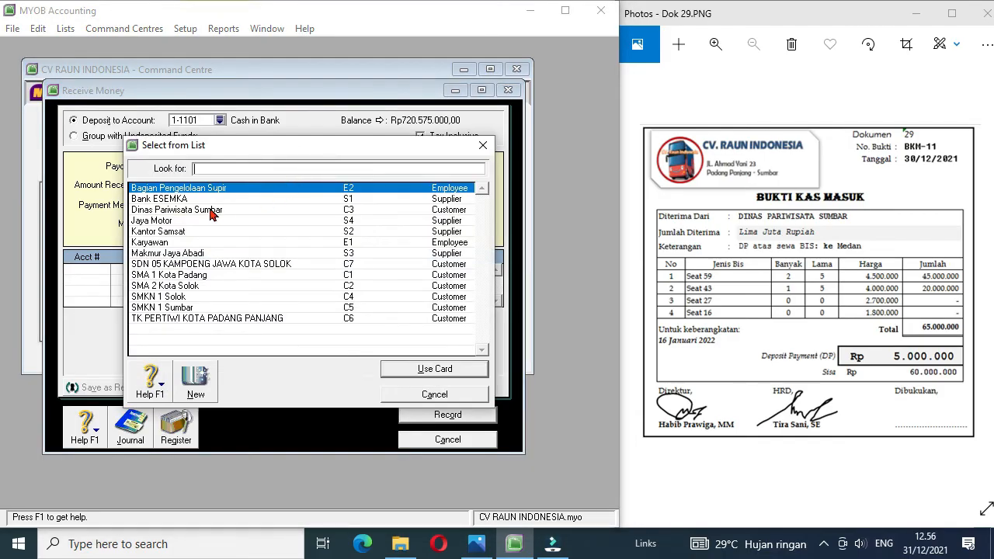
double_click(211, 217)
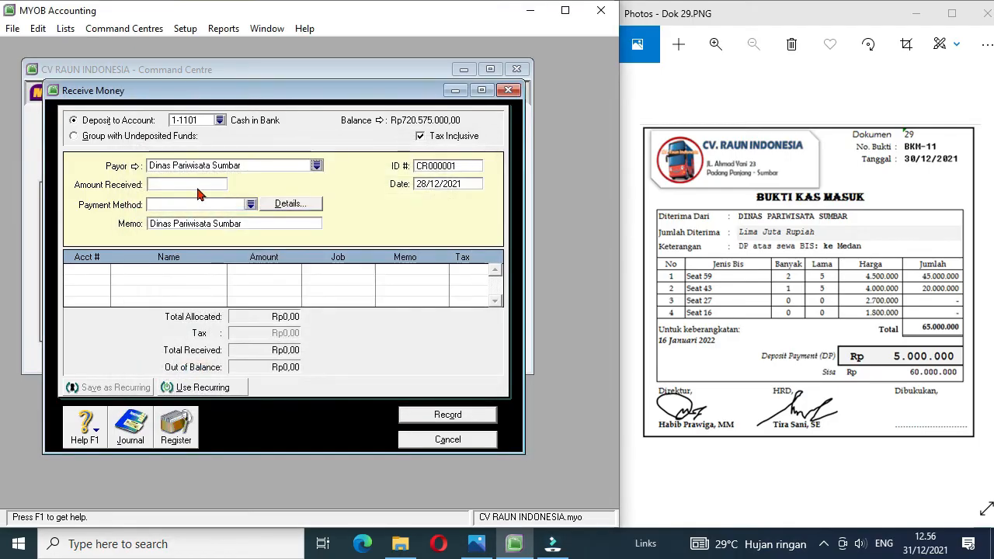
click(187, 188)
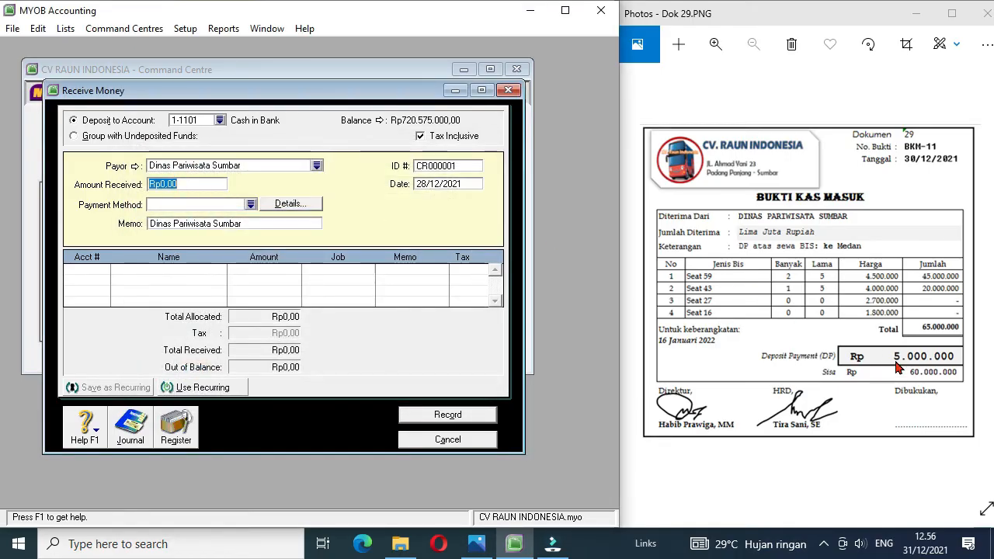
text(5000000)
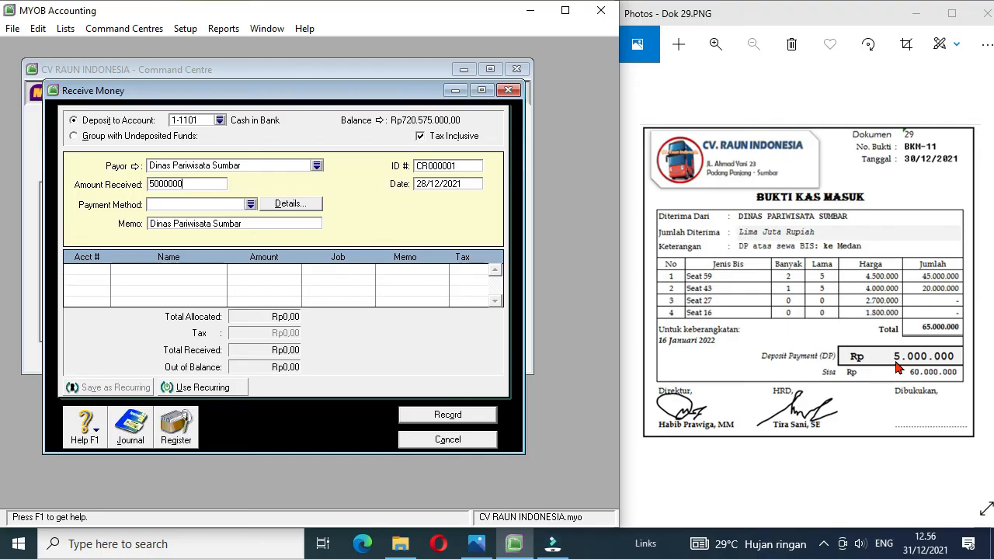
Step: Set the receipt's ID to BKM-11 and its date to 30/12/2021
click(457, 167)
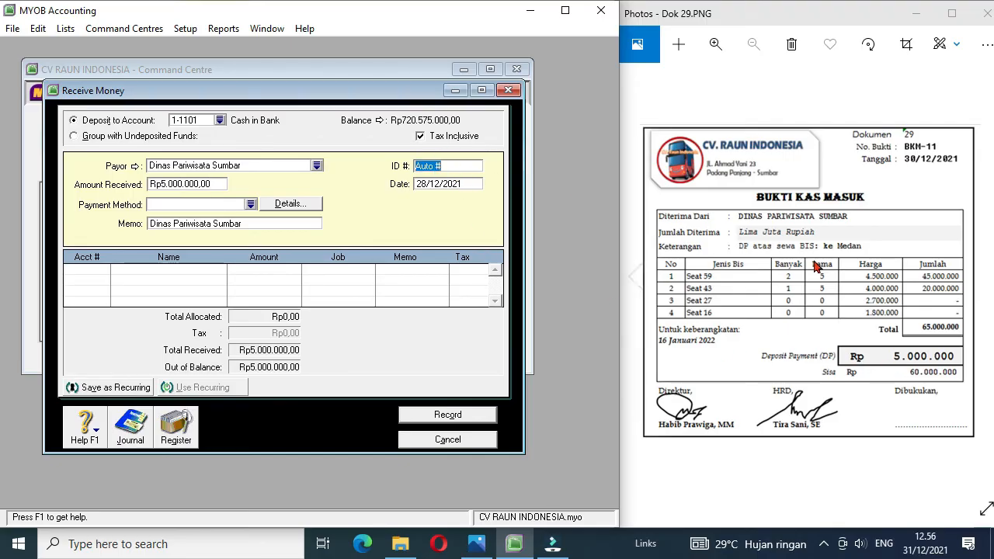
text(BKM-11)
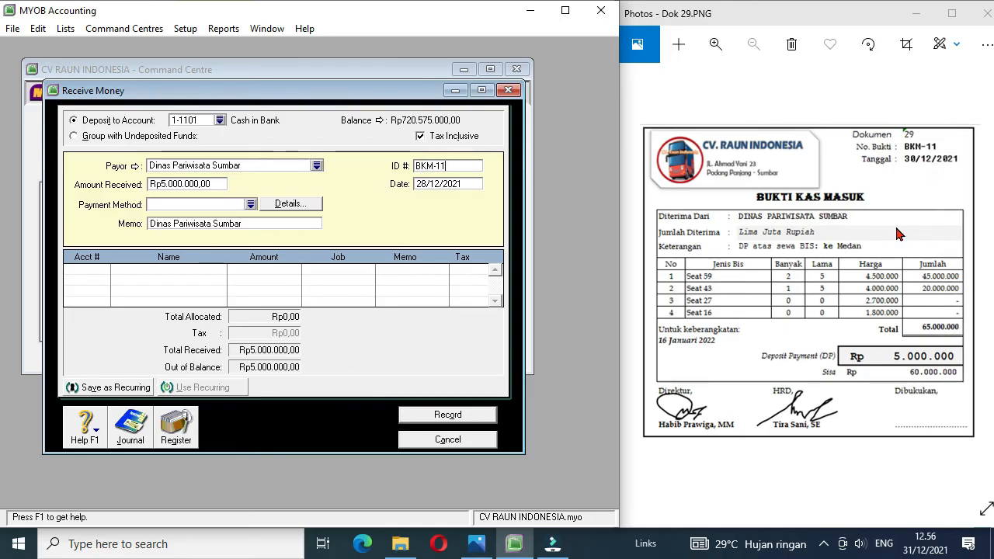
click(427, 184)
key(BackSpace)
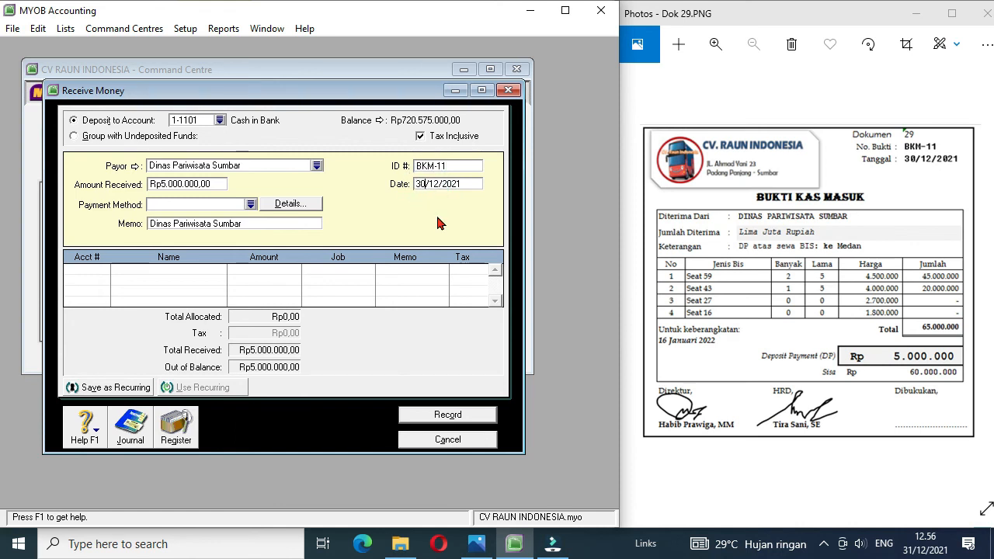
Step: Allocate receipt BKM-11 to account 2-1101 Unearned Rent Revenue and record it
click(93, 272)
text(4-)
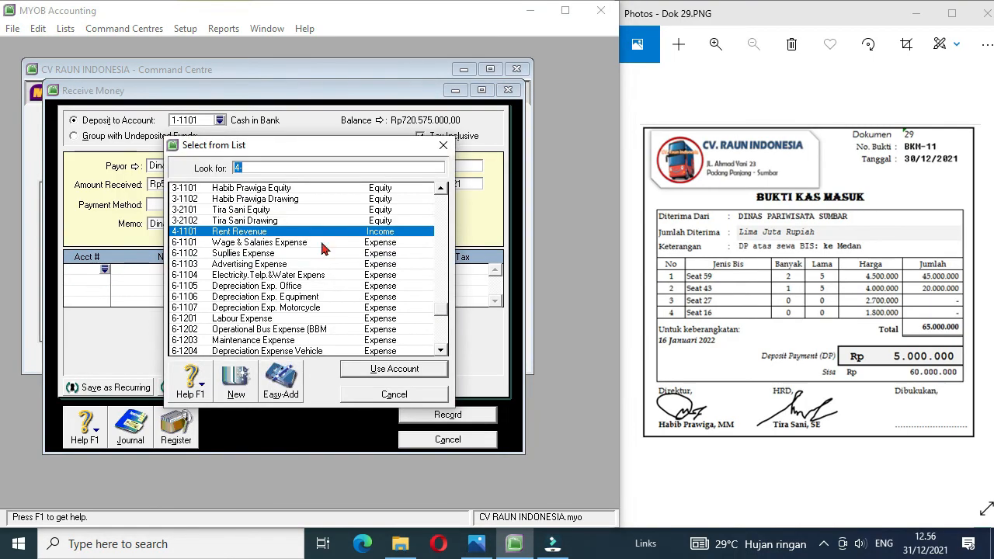
click(440, 213)
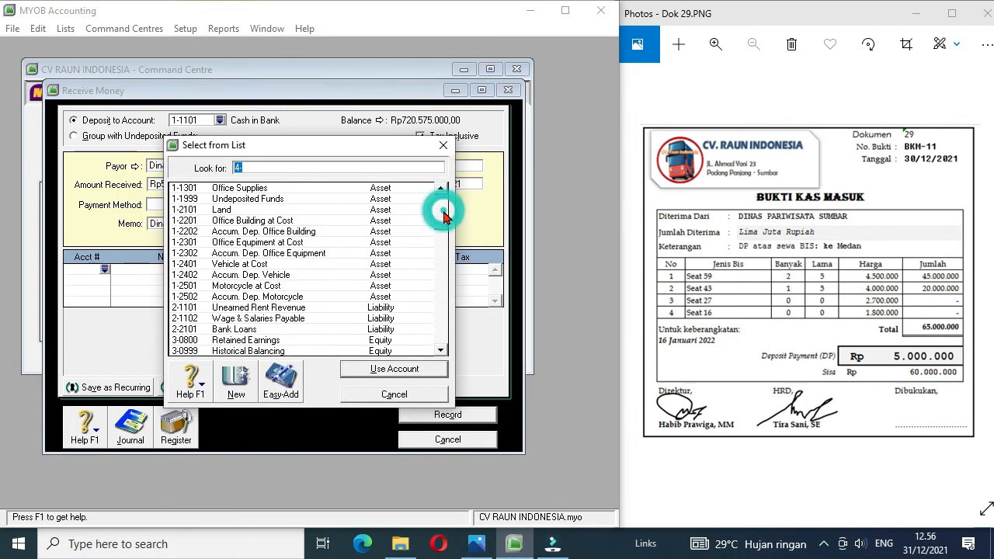
double_click(295, 309)
click(262, 329)
click(420, 417)
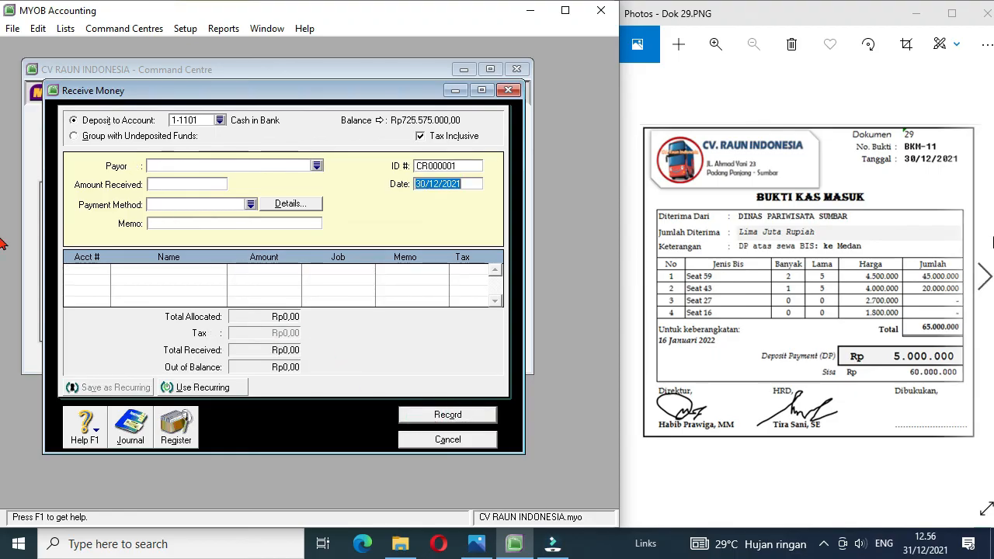
Step: Advance to Dok 30, payment BKK-13, and leave Receive Money for a new Spend Money entry
click(985, 276)
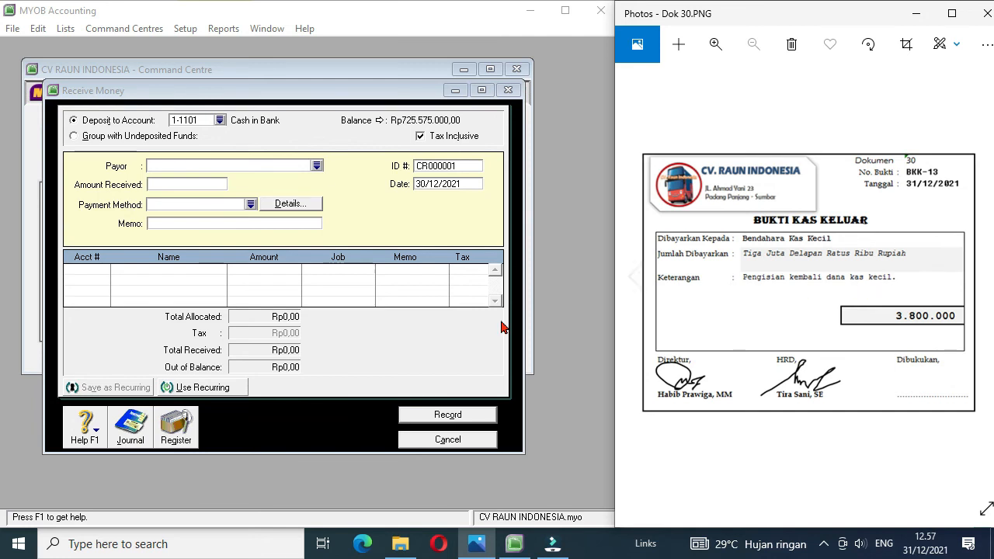
click(432, 441)
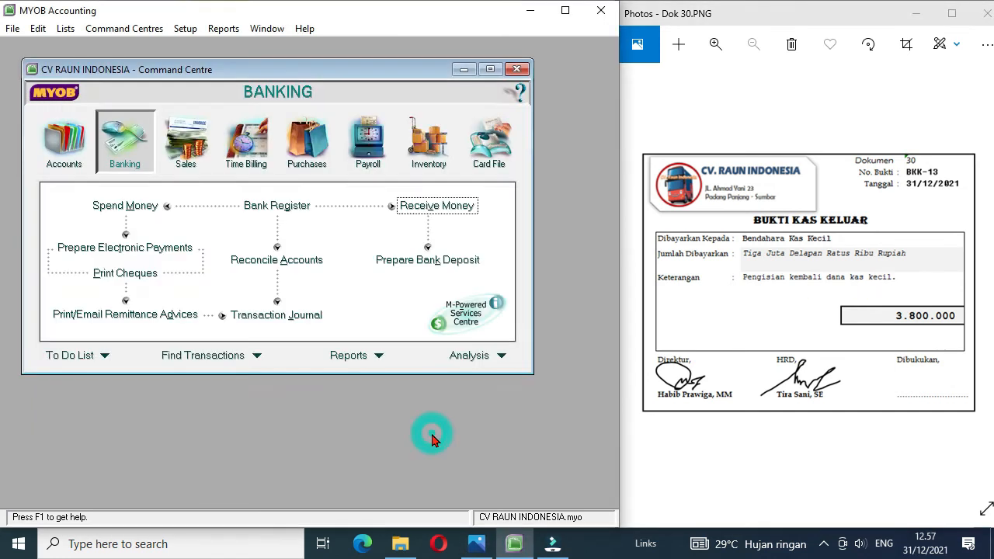
click(137, 210)
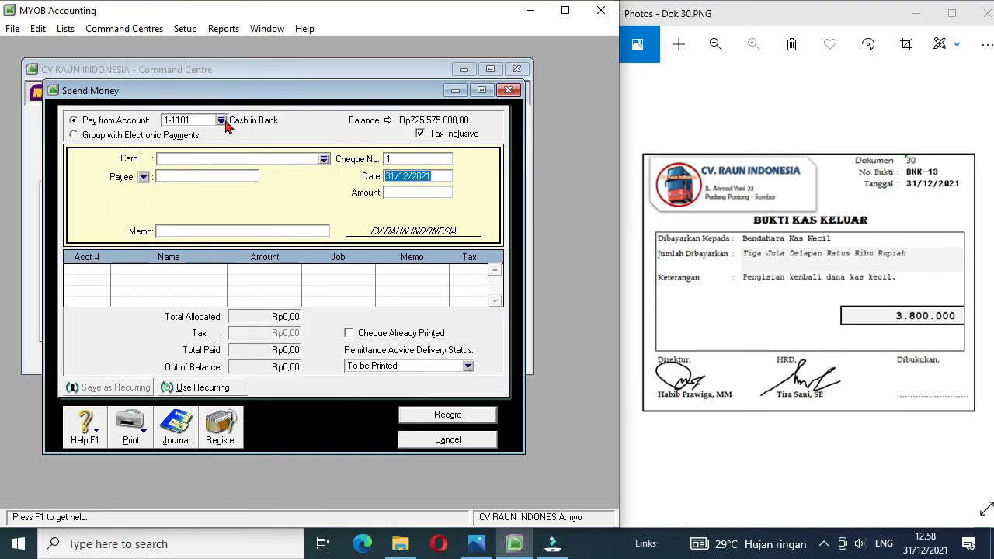
Step: Create a new card for the payment's recipient and set its type to Employee
click(324, 159)
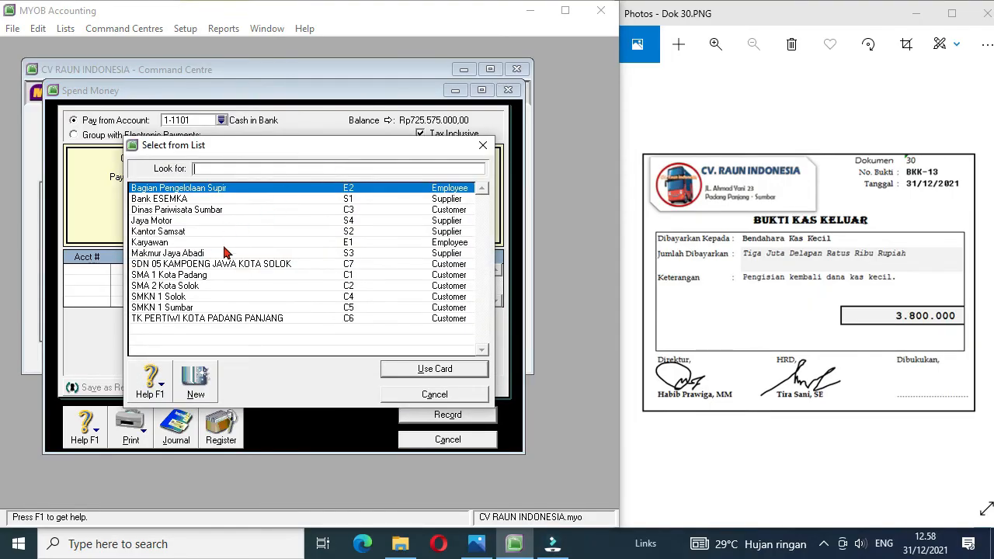
click(200, 385)
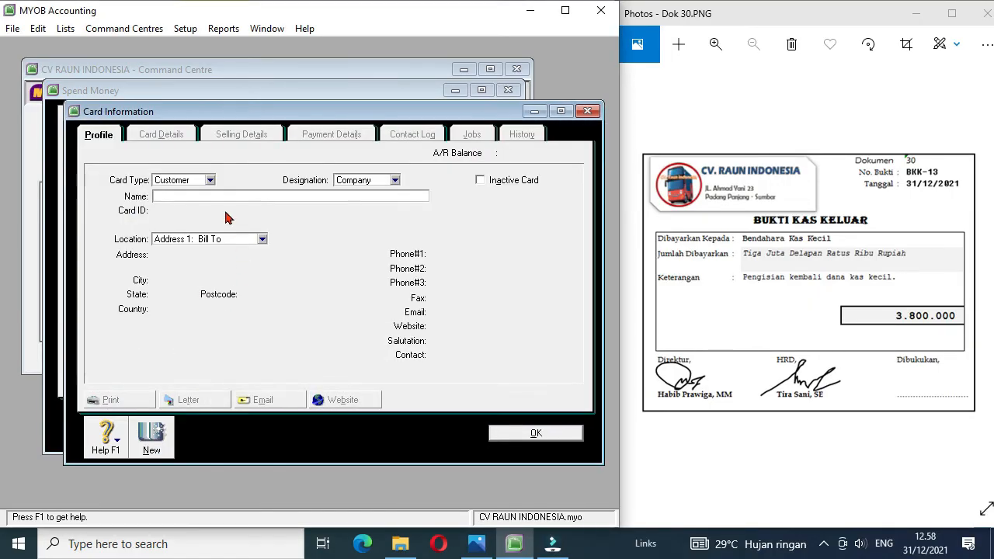
click(209, 179)
click(182, 215)
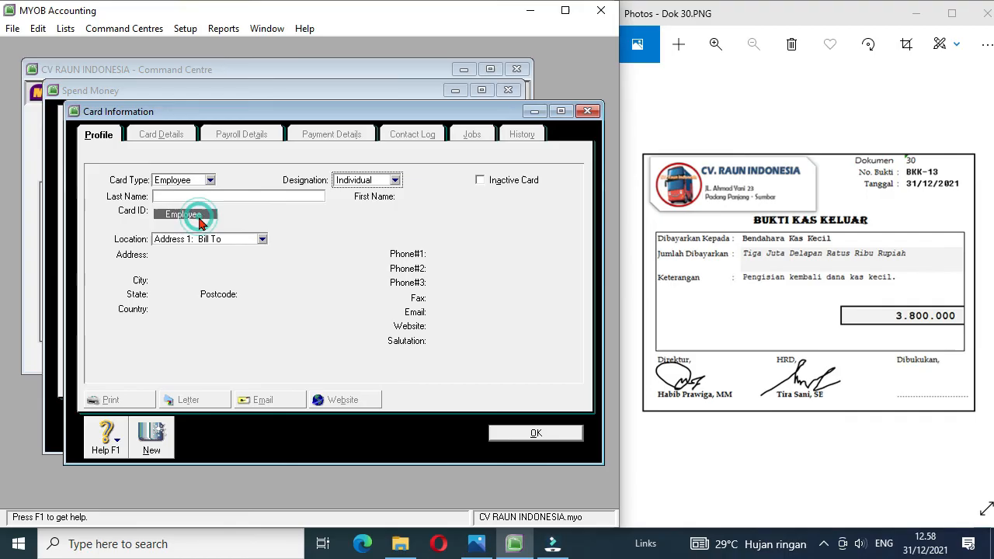
Step: Give the employee card the last name Bendahara Kas Kecil and a card ID beginning with E, and save it
click(173, 198)
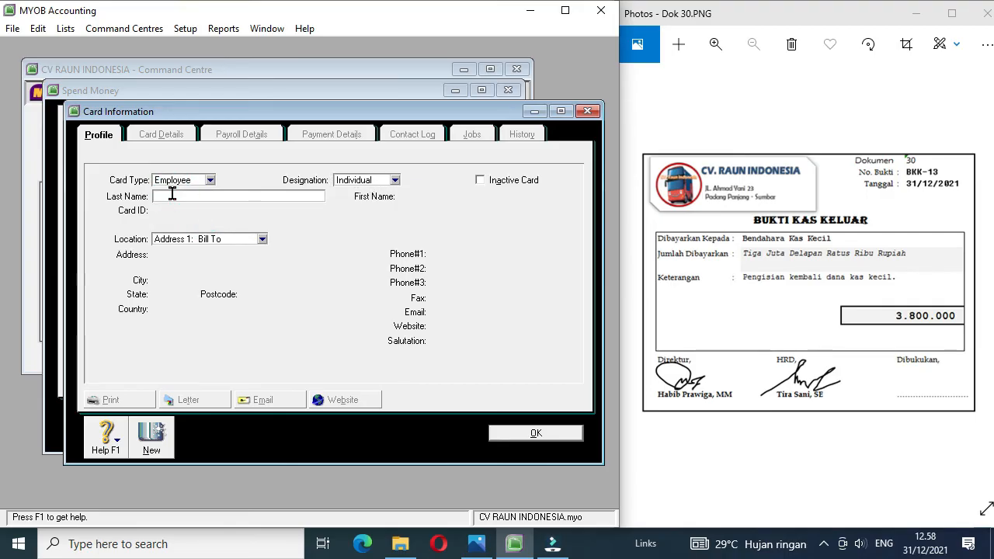
text(Bendahara kas Kecil)
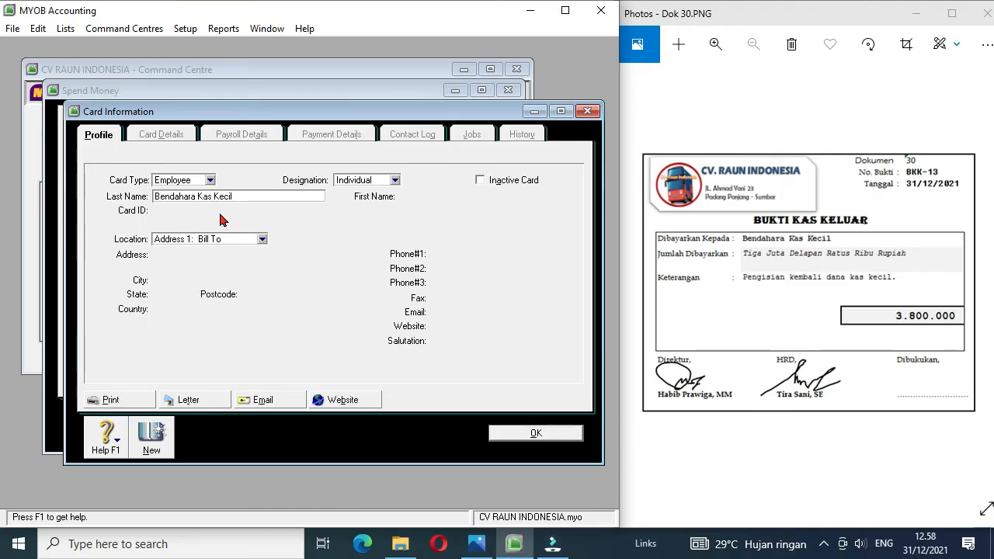
key(Tab)
click(184, 211)
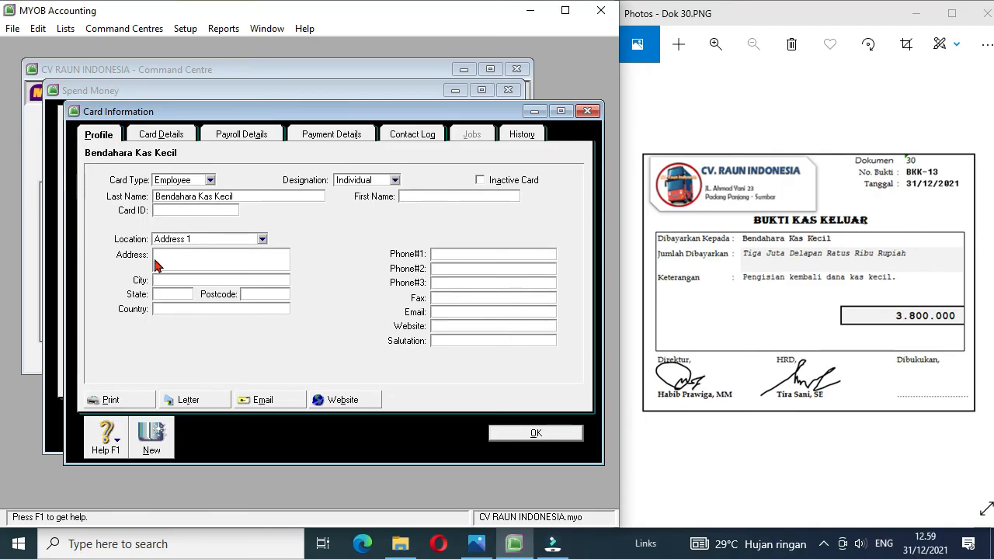
text(E3)
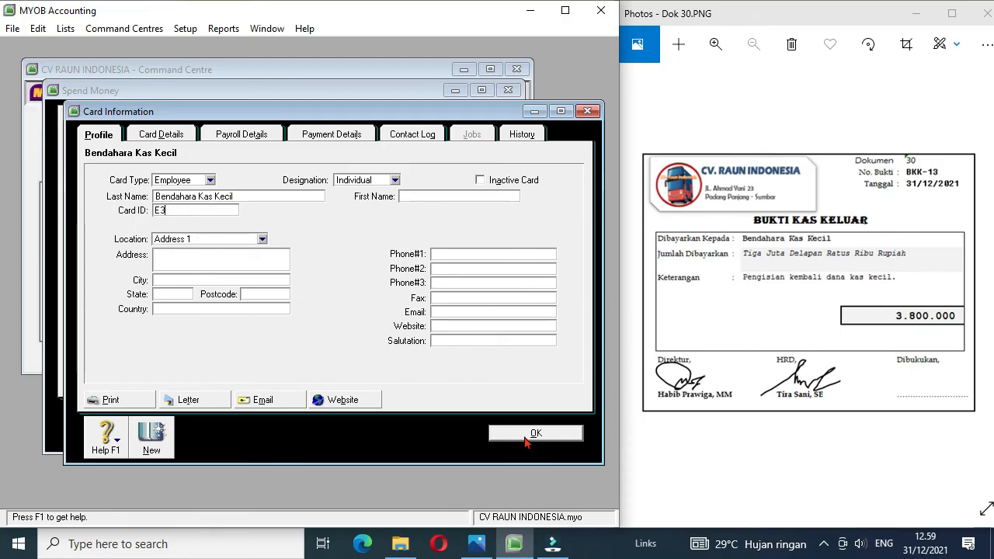
click(528, 433)
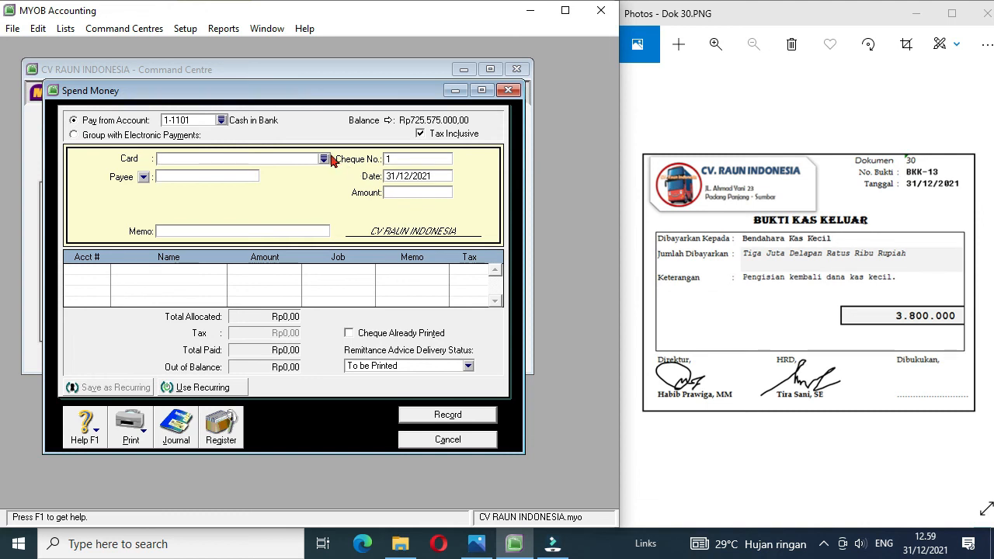
Step: Fill in the payment to card Bendahara Kas Kecil with cheque number BKK-13 and an amount of Rp3.800.000
click(324, 158)
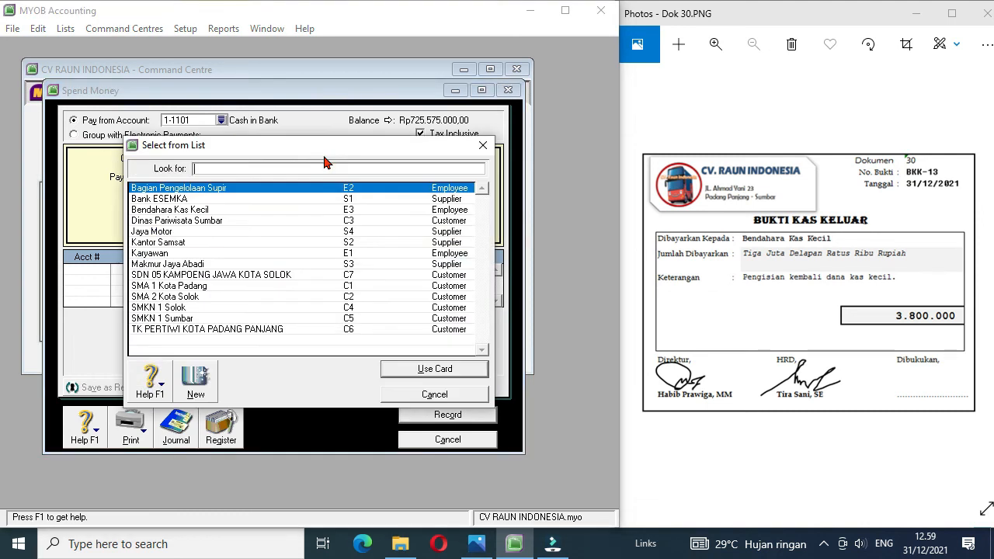
double_click(210, 209)
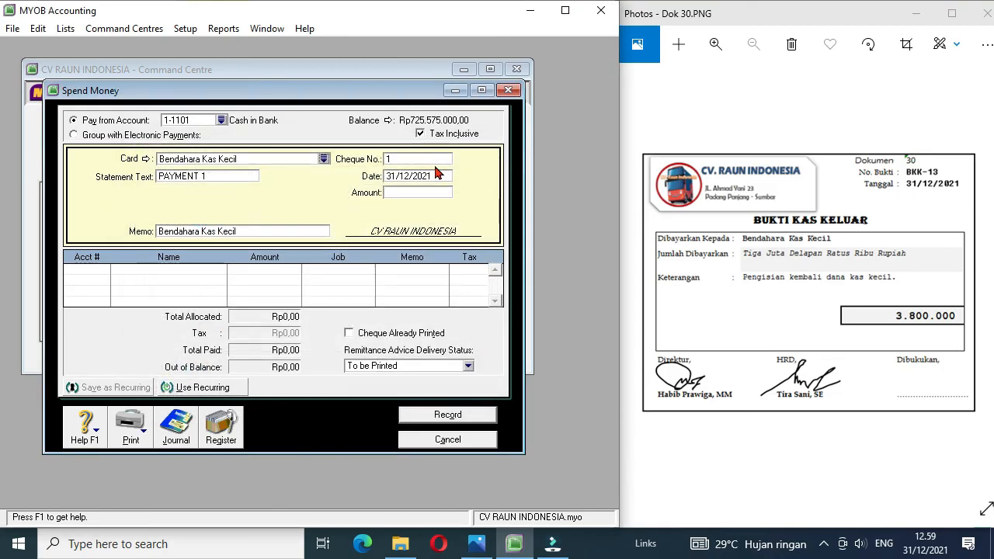
click(406, 159)
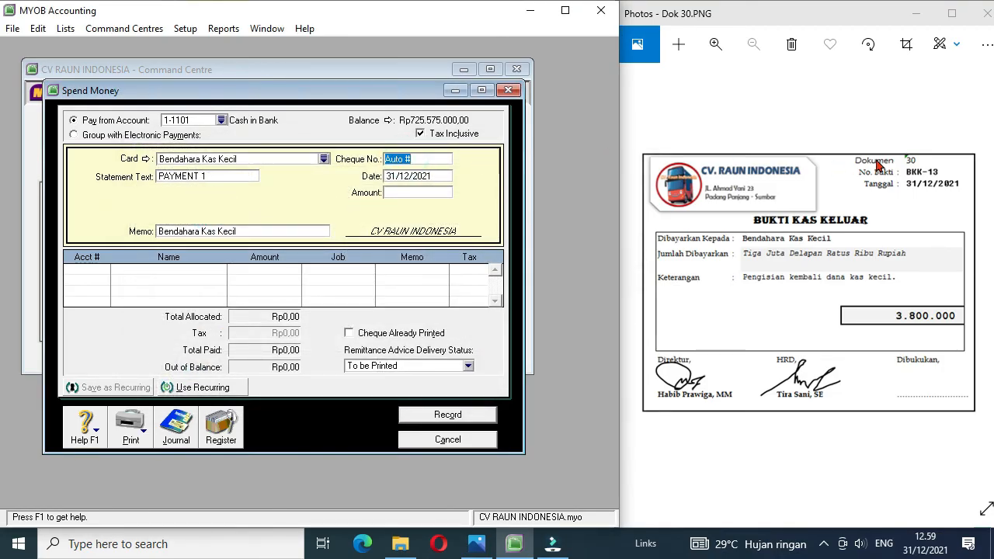
text(BKK-13)
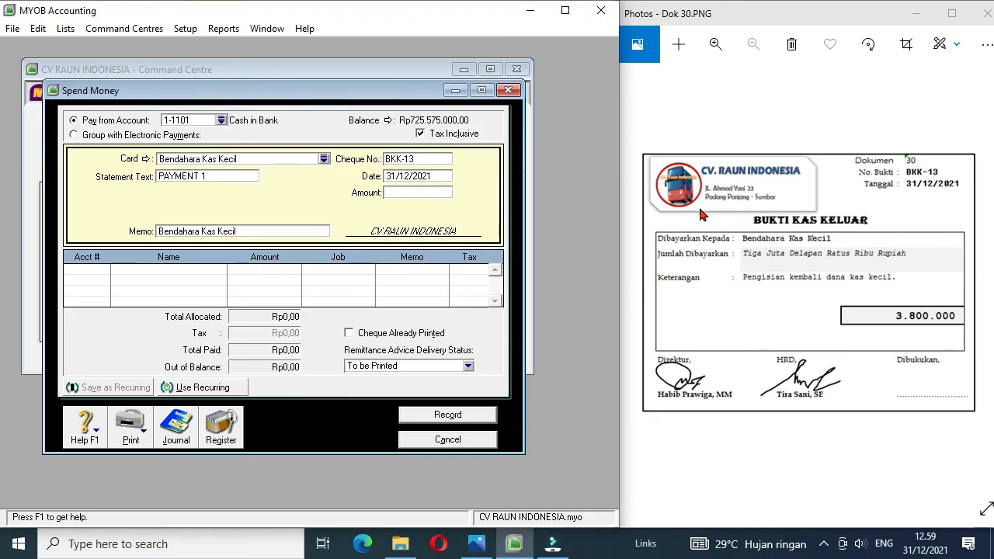
click(427, 192)
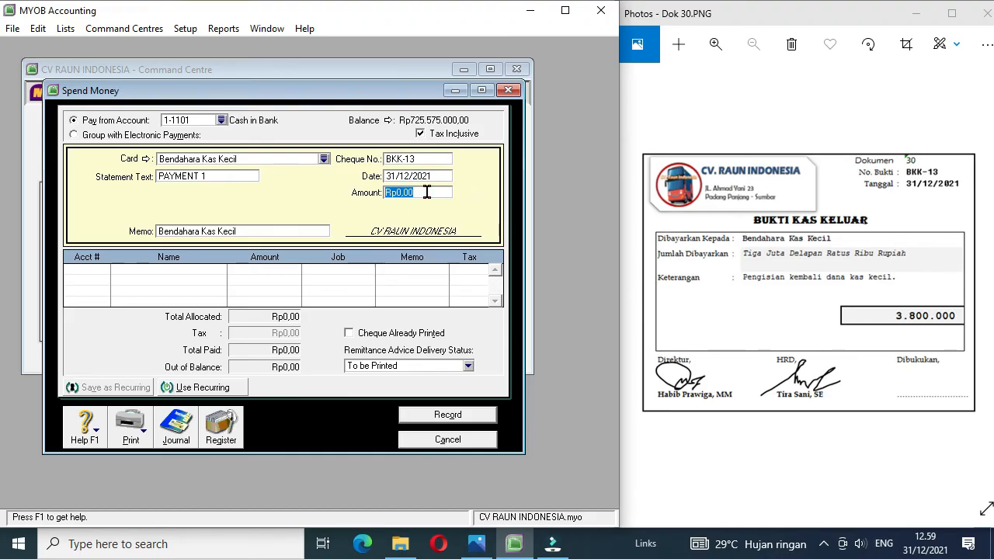
text(3.80)
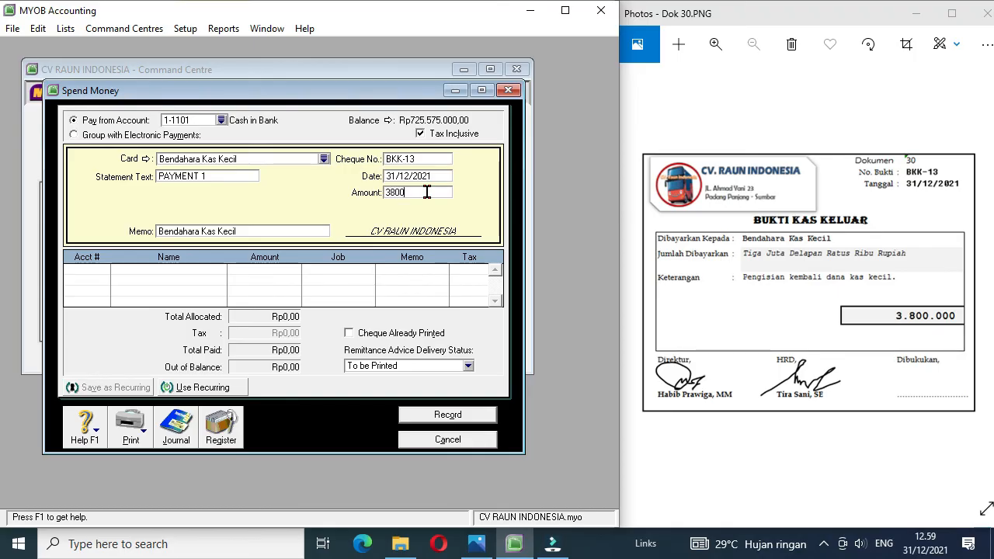
text(0.000)
Step: Allocate payment BKK-13 to account 1-1102 Petty Cash, record it and leave Spend Money
click(85, 273)
text(6-)
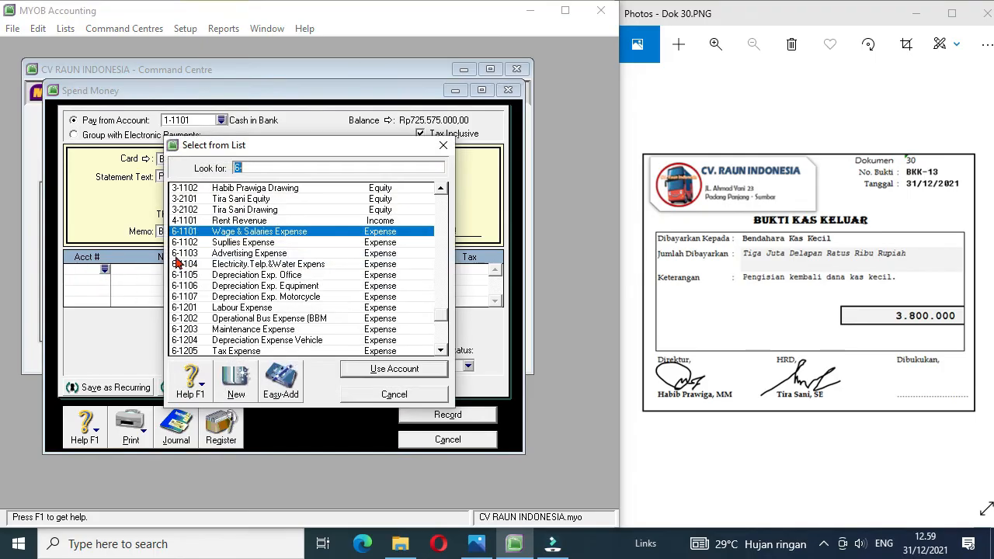
drag(441, 317, 443, 199)
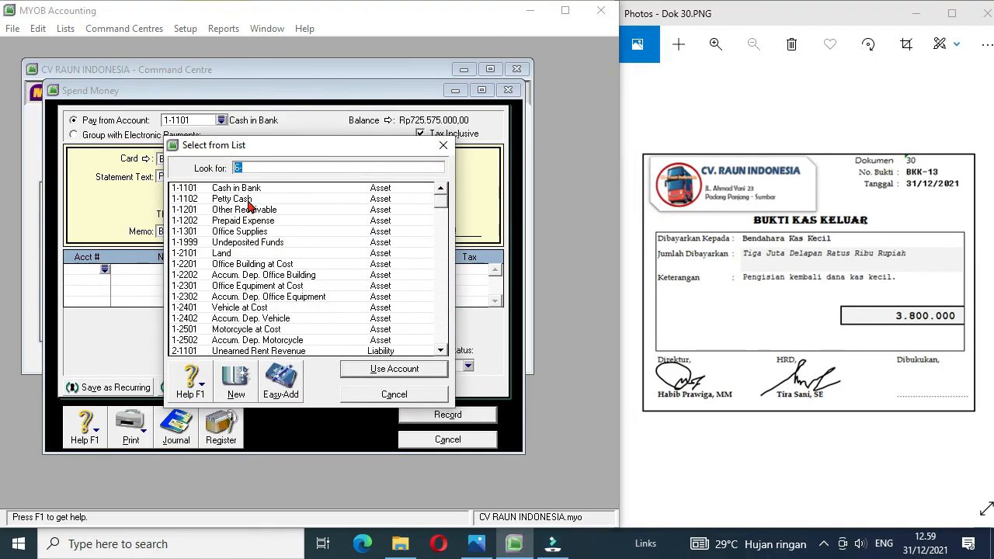
double_click(247, 202)
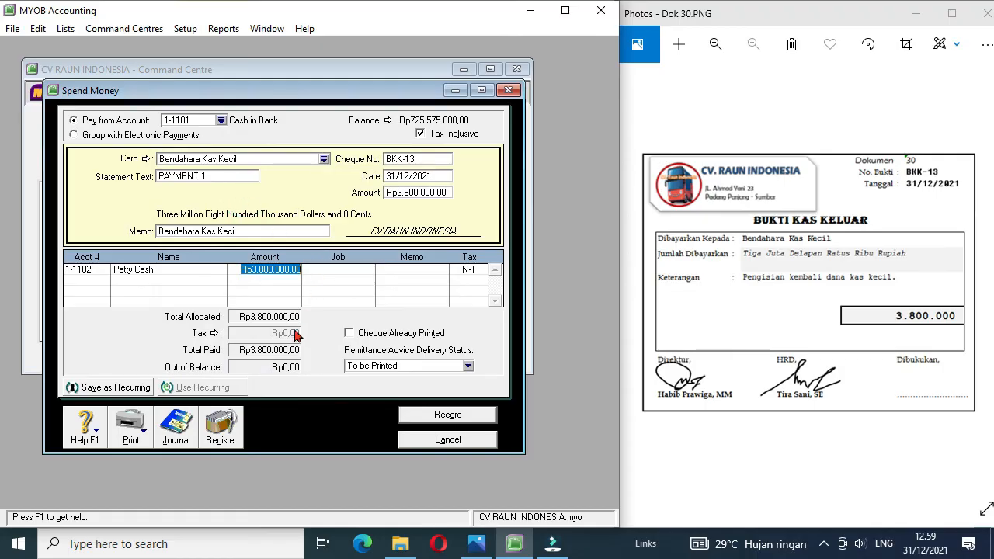
click(446, 416)
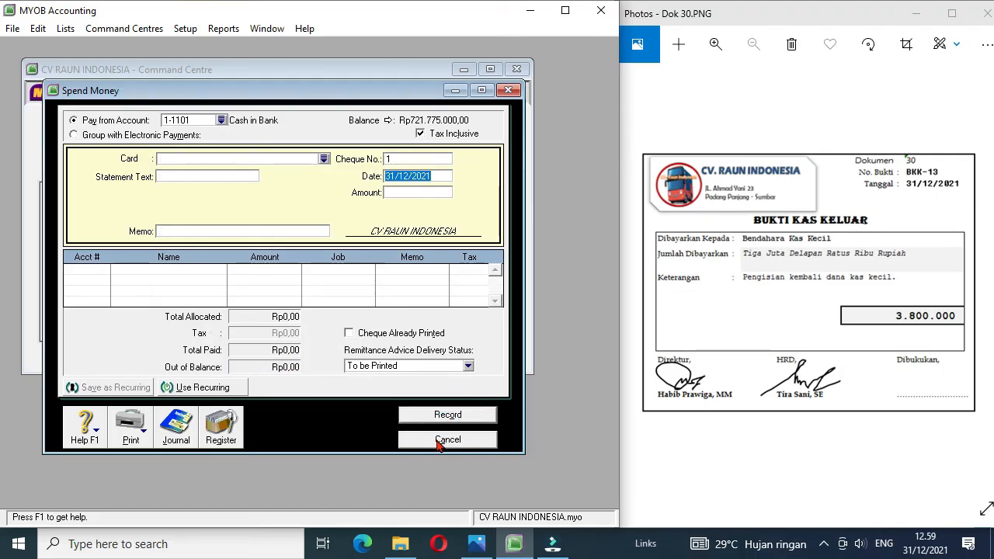
click(440, 440)
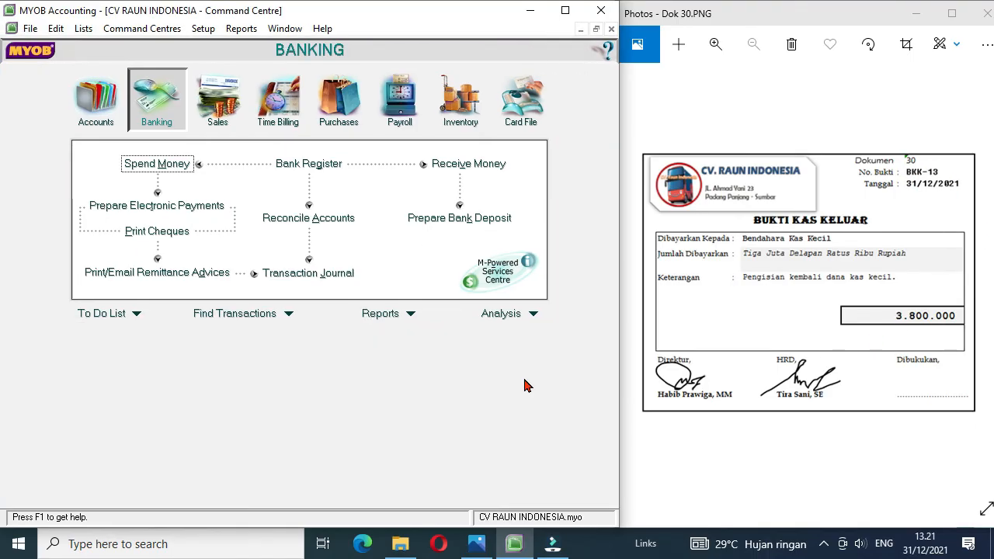
Step: Display the Trial Balance report for December of FY 2021, review it down to the totals and close it
click(242, 29)
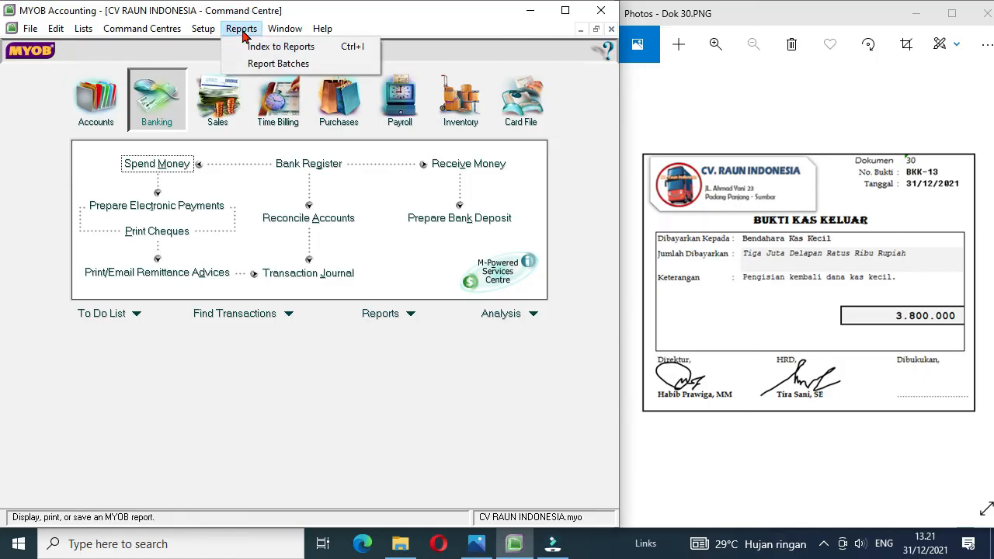
click(282, 47)
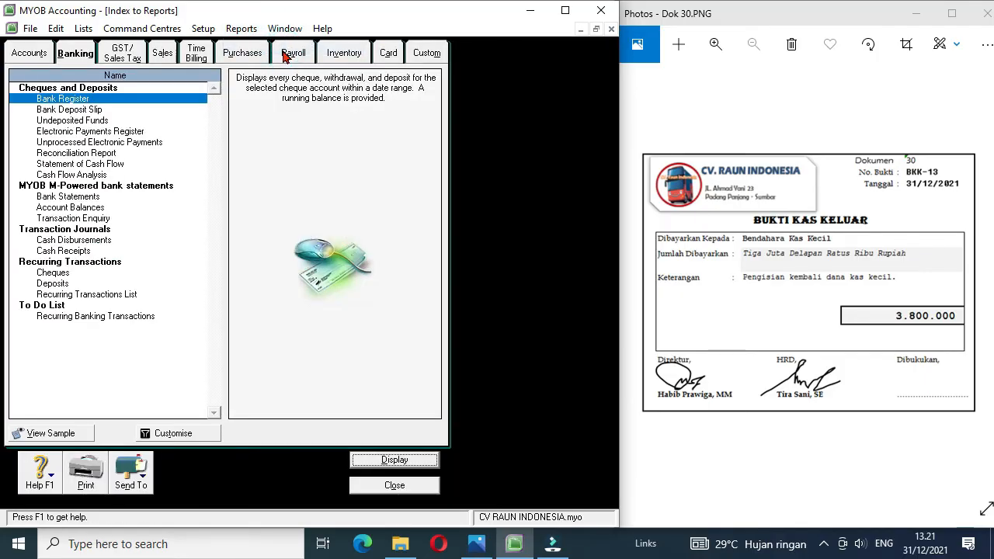
click(76, 52)
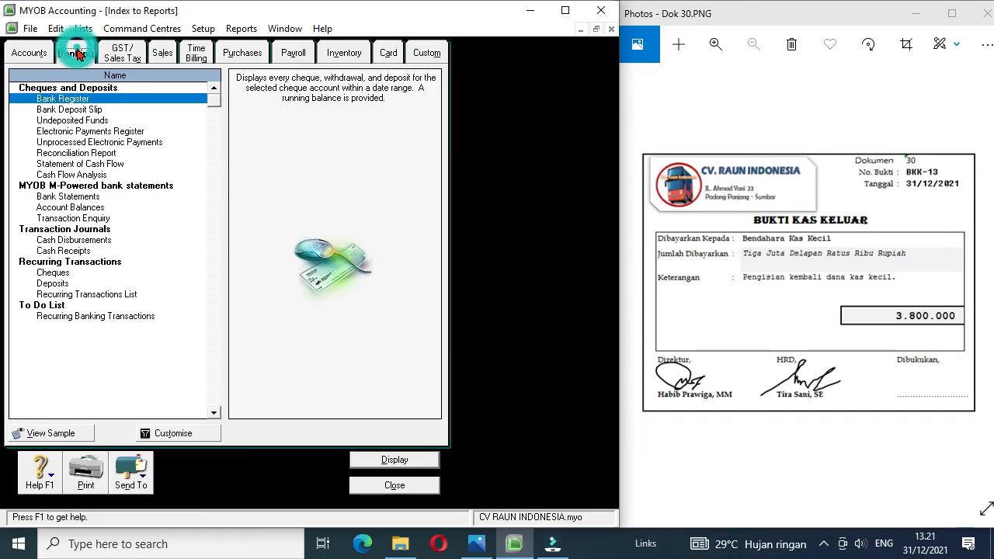
click(31, 53)
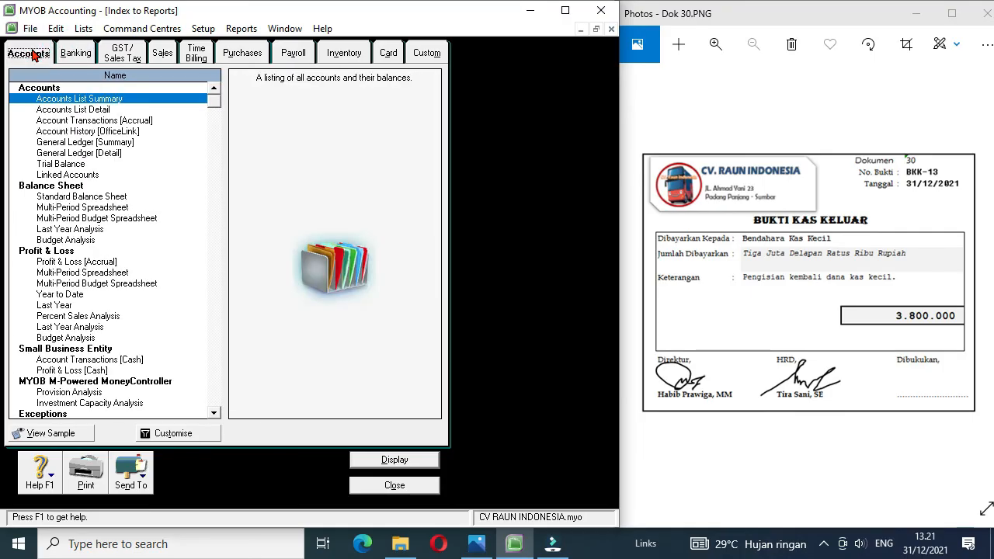
double_click(73, 164)
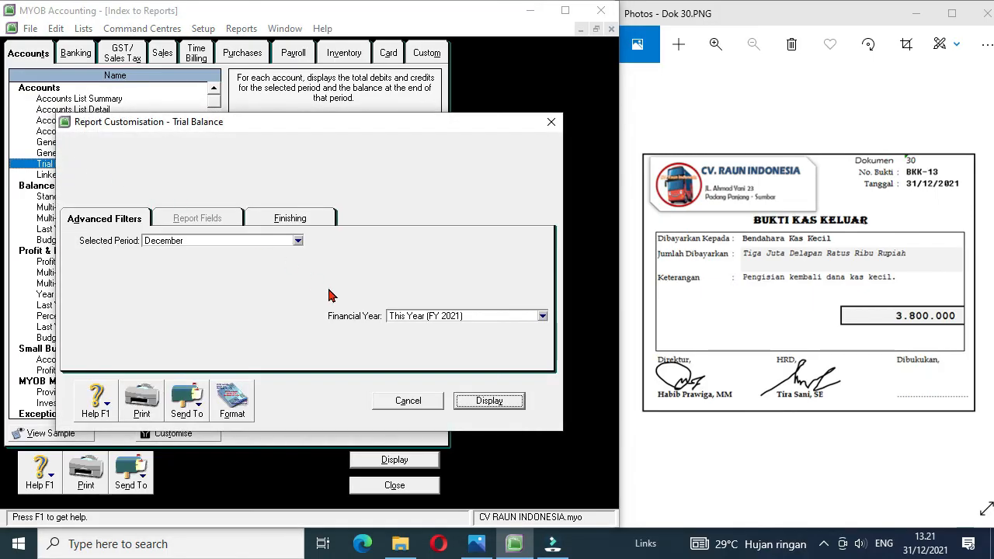
click(489, 402)
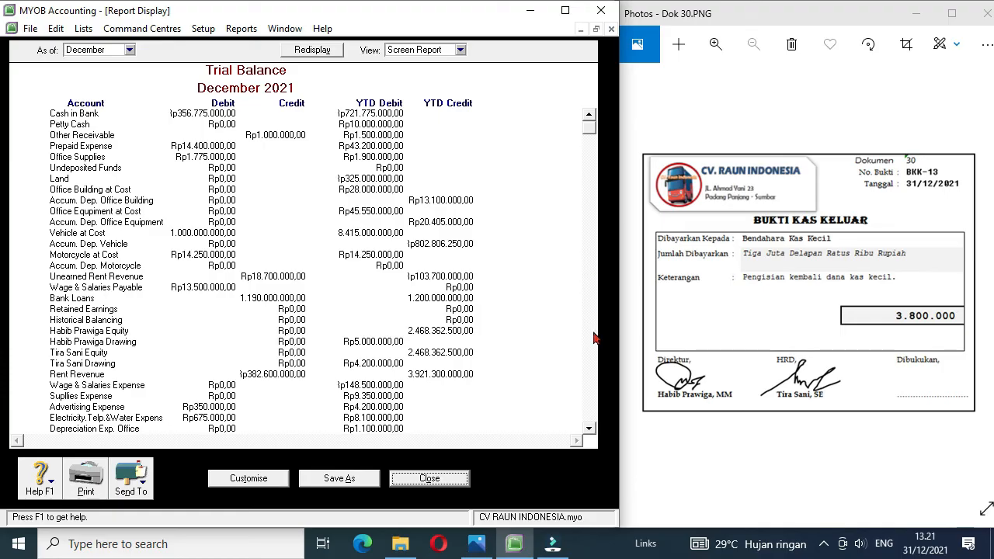
click(590, 375)
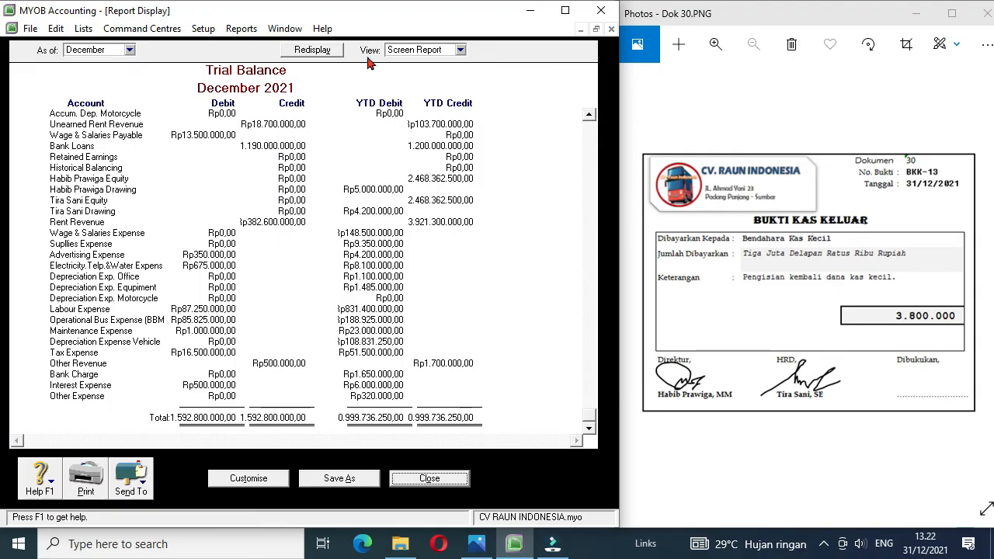
click(410, 478)
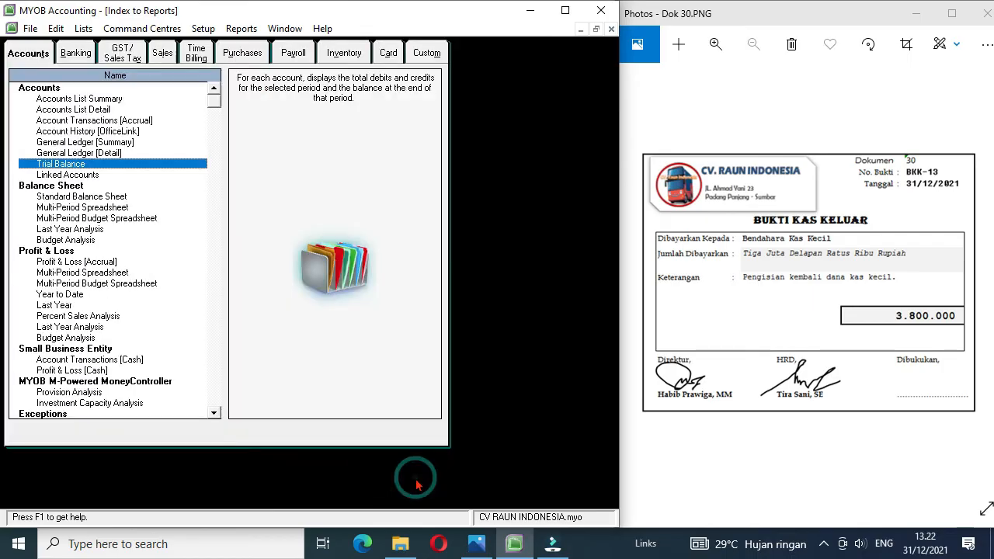
Step: Display the General Ledger [Detail] report for account 2-1101 Unearned Rent Revenue, dated 01/12/2021 to 31/12/2021
double_click(118, 155)
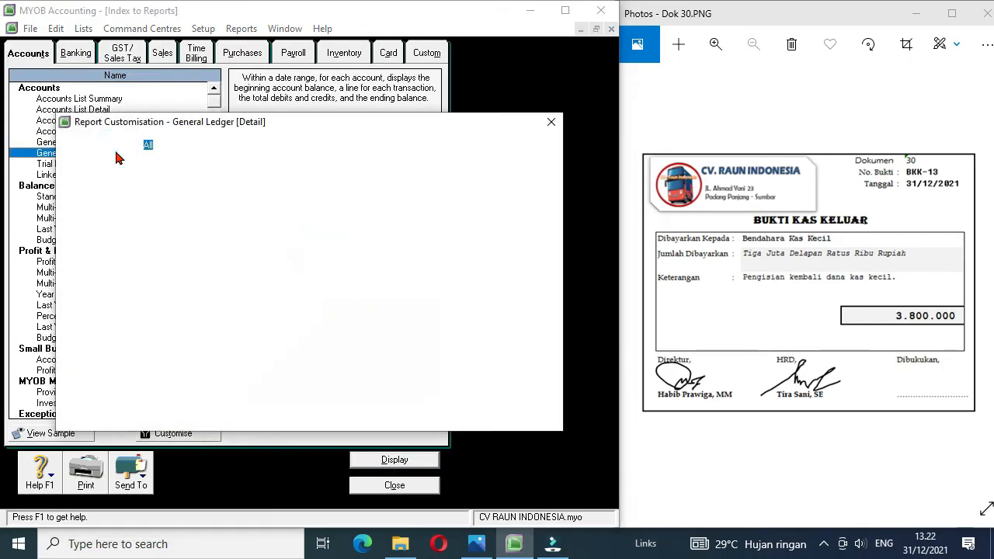
click(297, 145)
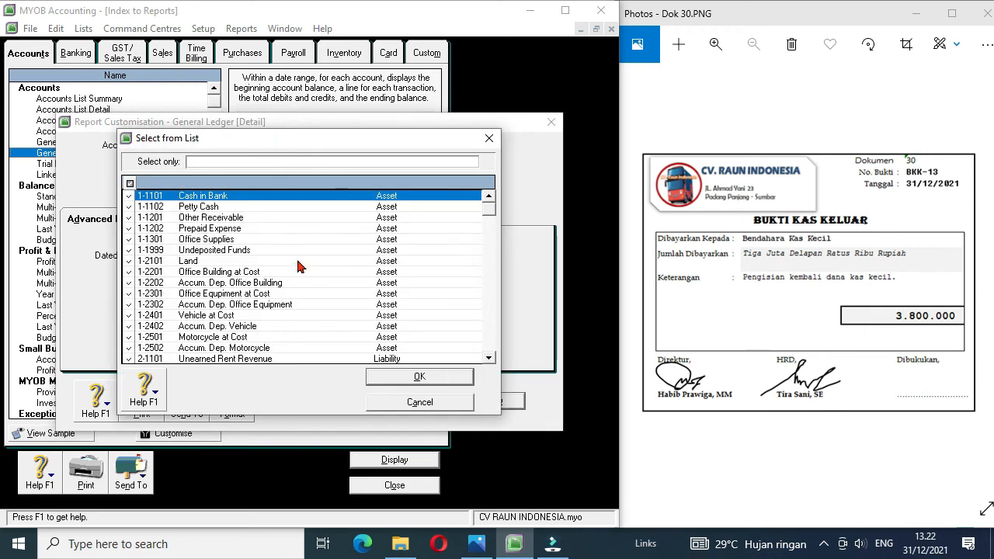
double_click(245, 362)
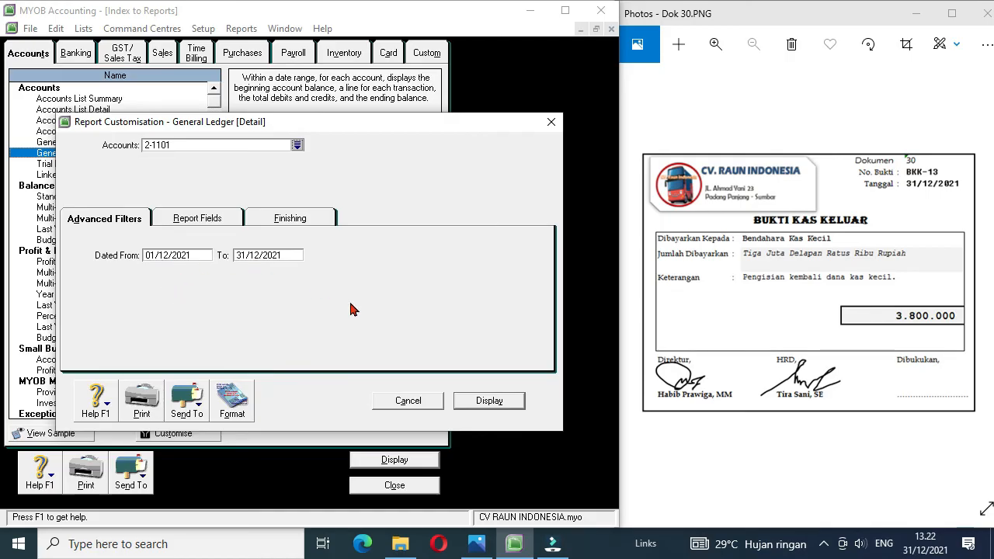
click(482, 402)
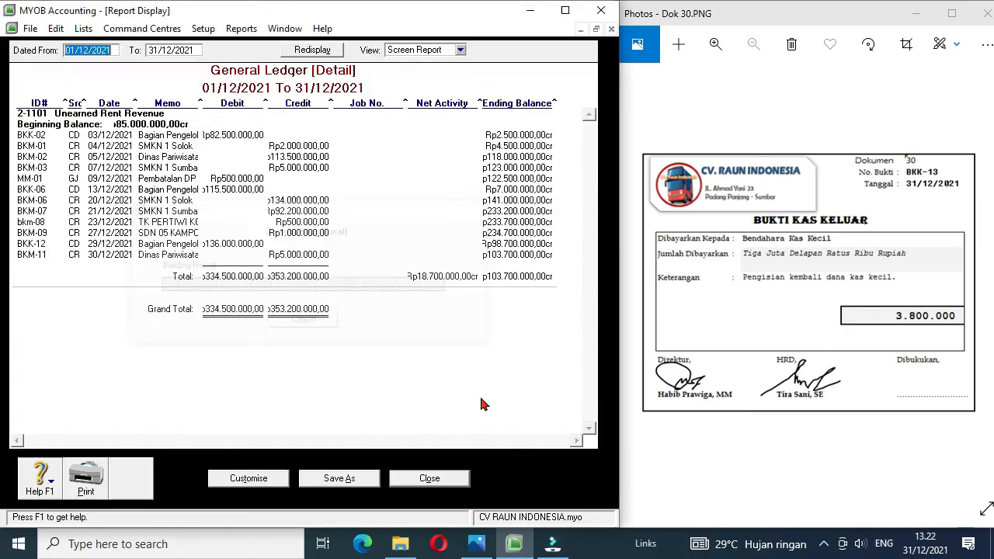
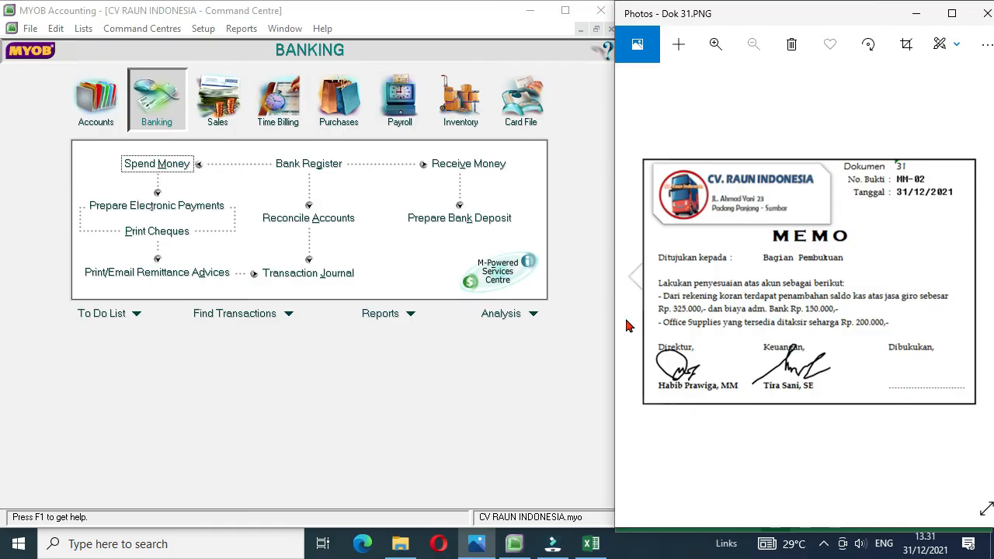
Step: Start a Receive Money entry deposited to Cash in Bank with an amount received of Rp175.000
click(470, 173)
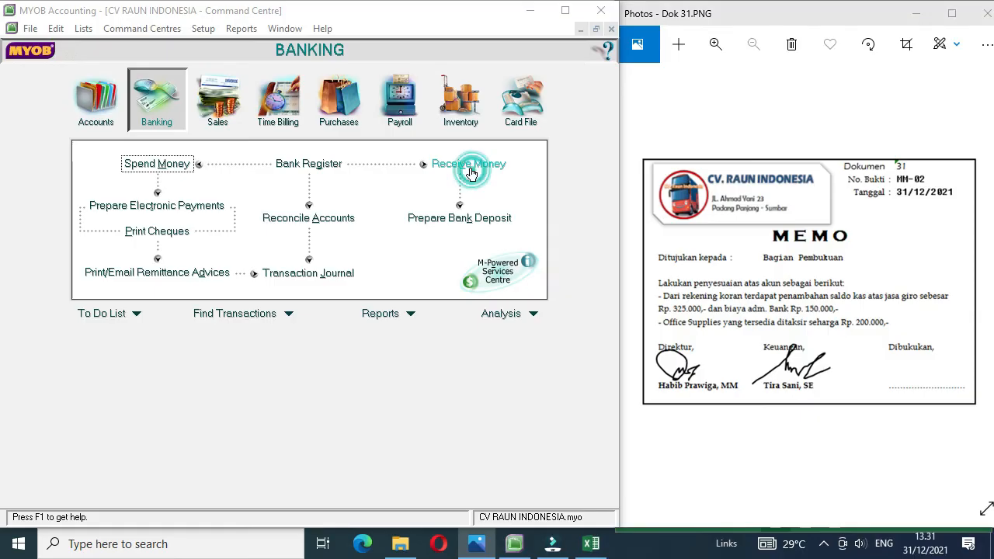
click(470, 173)
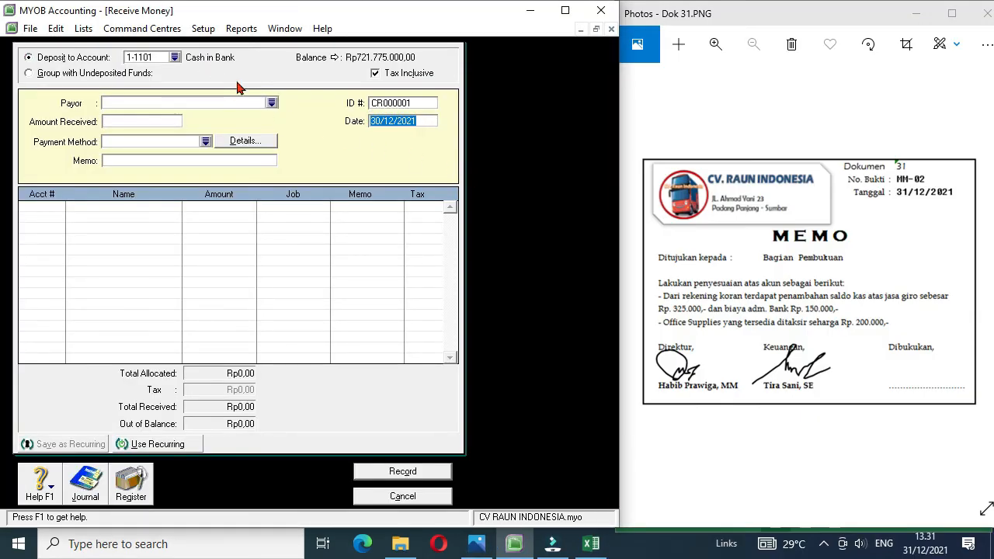
click(154, 120)
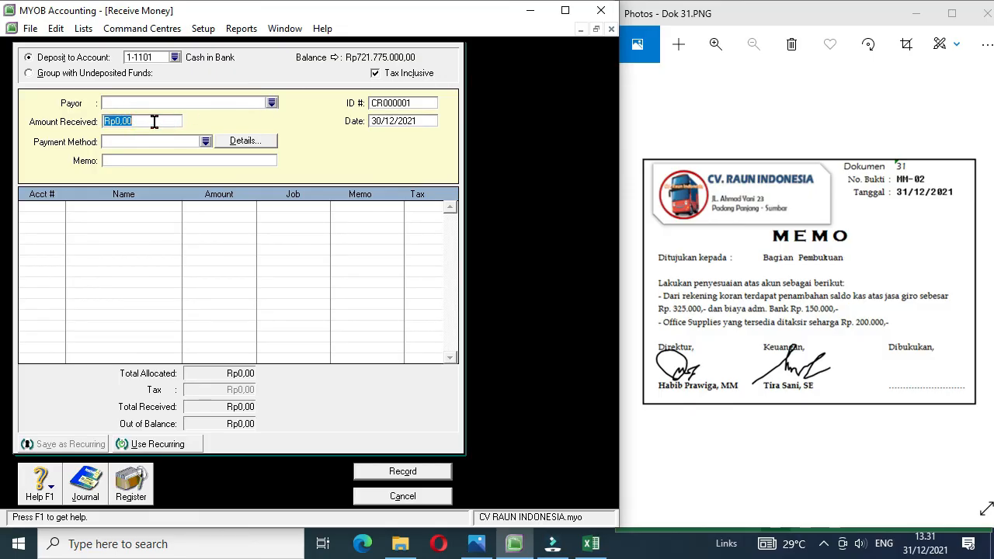
text(175000)
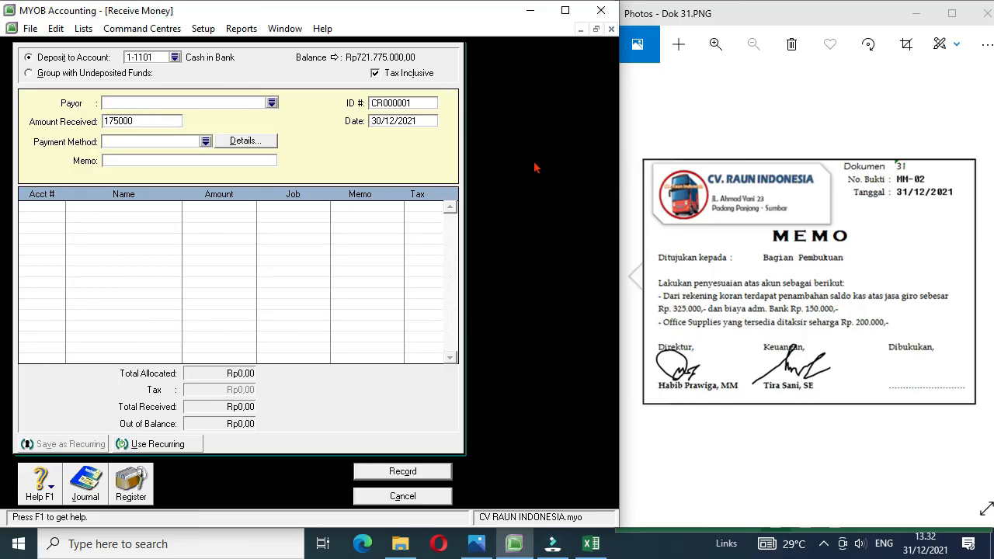
Step: Set the receipt's ID to MM-2, its date to 31/12/2021 and its memo to Penyesuaian
click(407, 103)
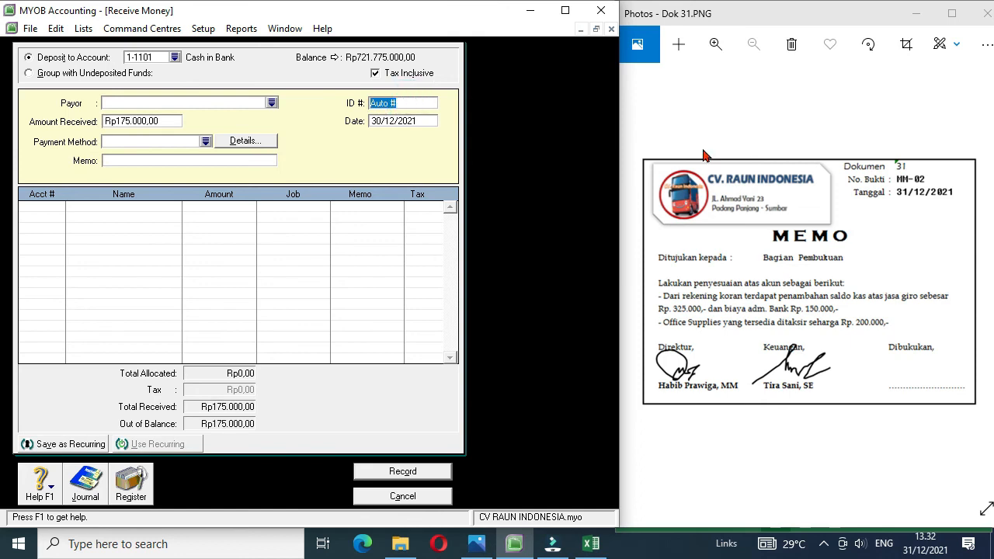
text(MM-2)
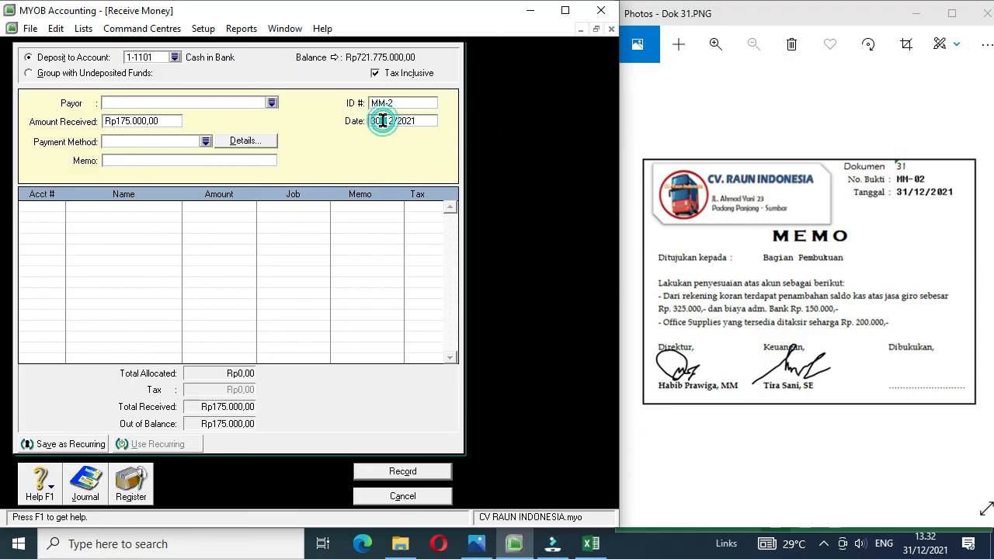
key(BackSpace)
text(1)
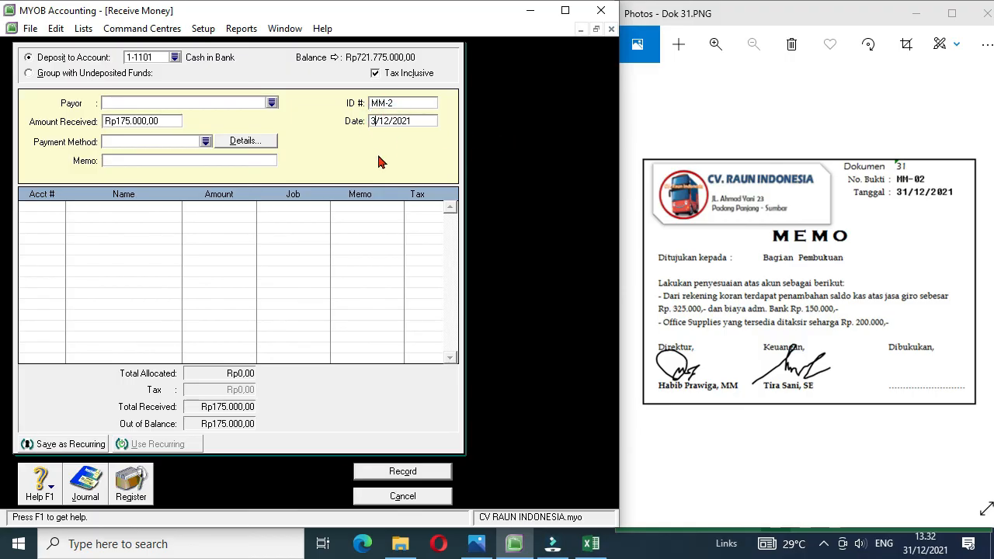
click(132, 160)
text(Penyesuaian)
Step: Allocate -Rp150.000 to the Bank Charge account on the receipt's first line
click(48, 205)
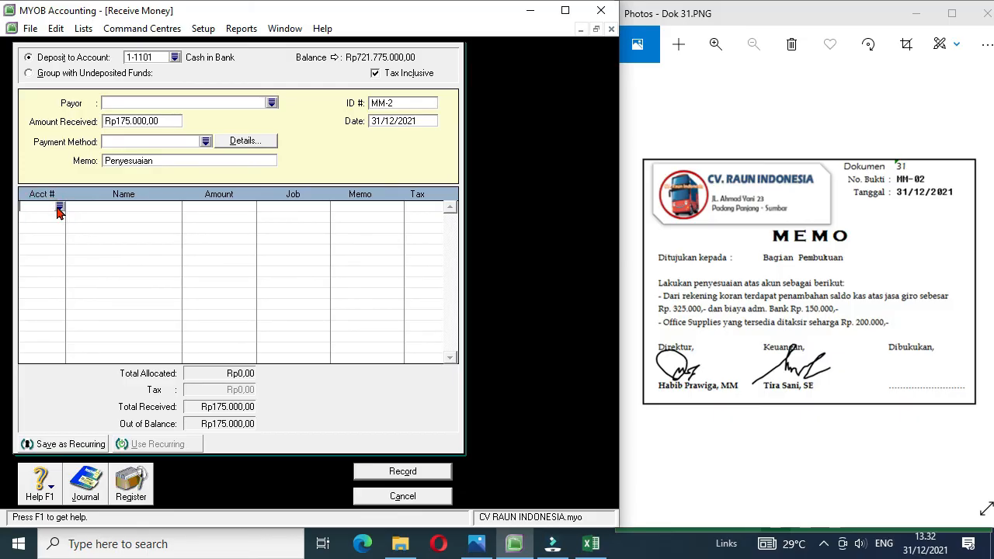
text(4-)
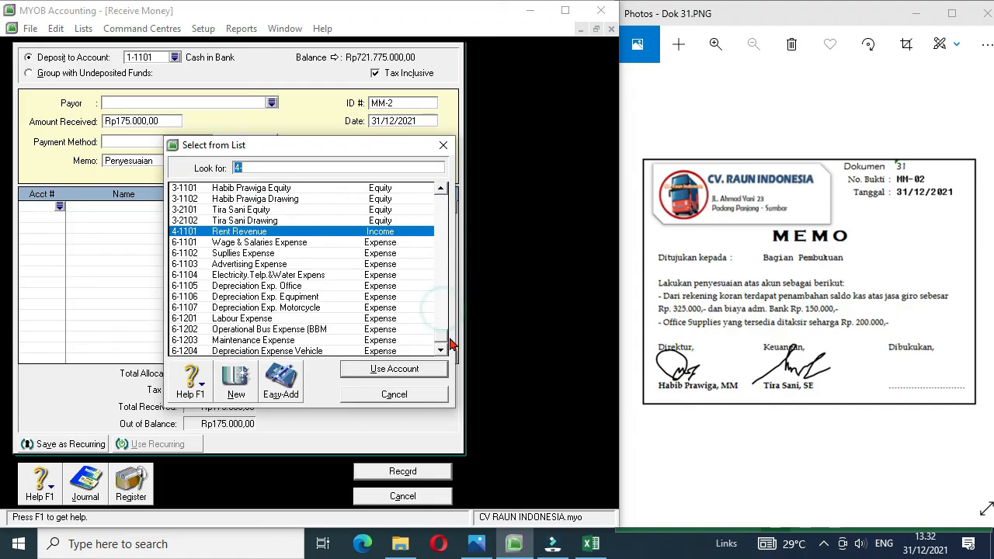
drag(444, 314, 448, 348)
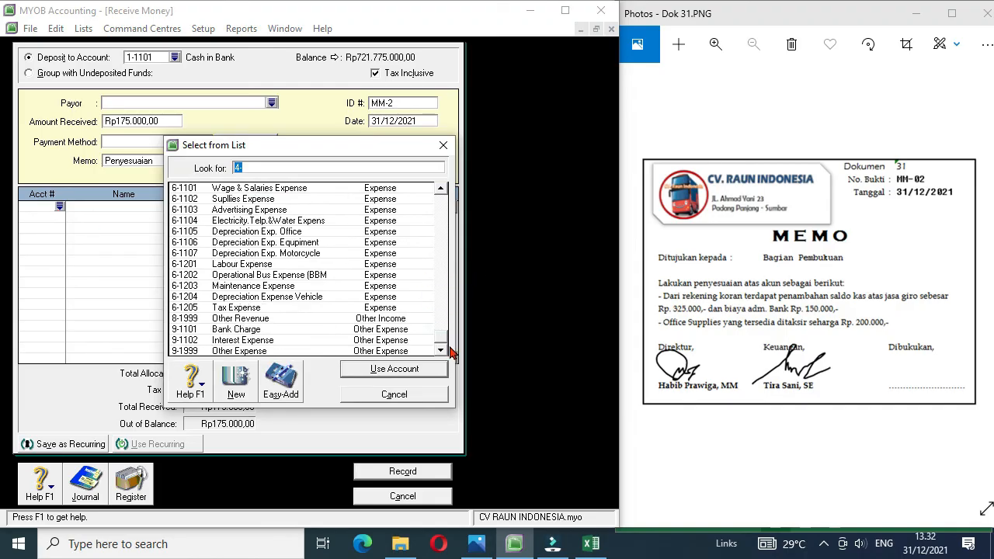
double_click(257, 334)
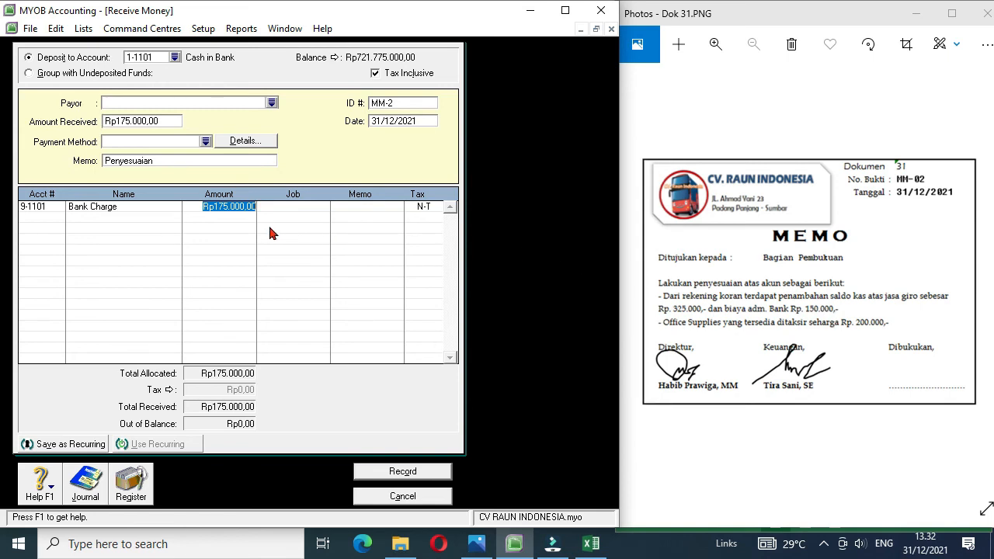
text(-Rp1)
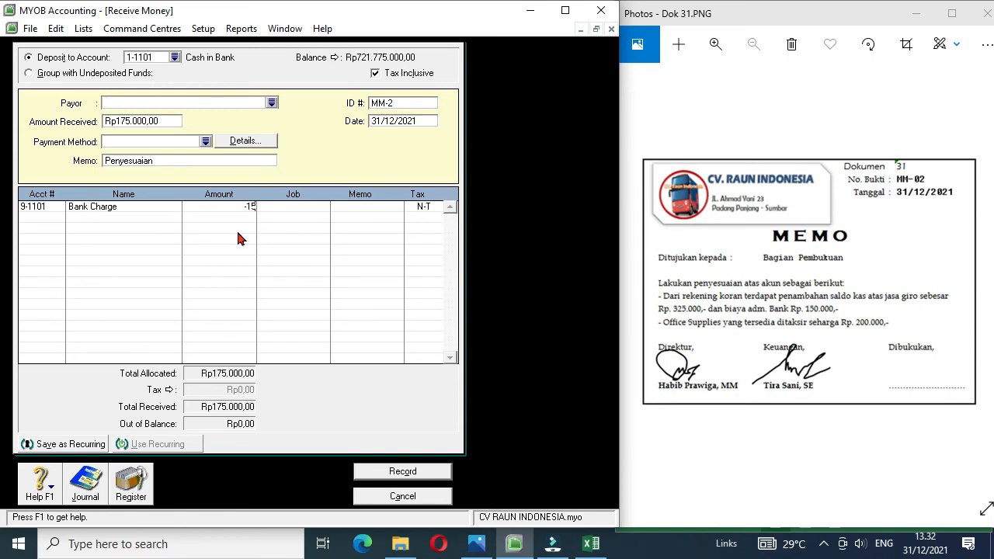
text(50.000)
Step: Allocate Rp325.000 to Other Revenue on the second line, then record the receipt and leave the Receive Money form
click(58, 220)
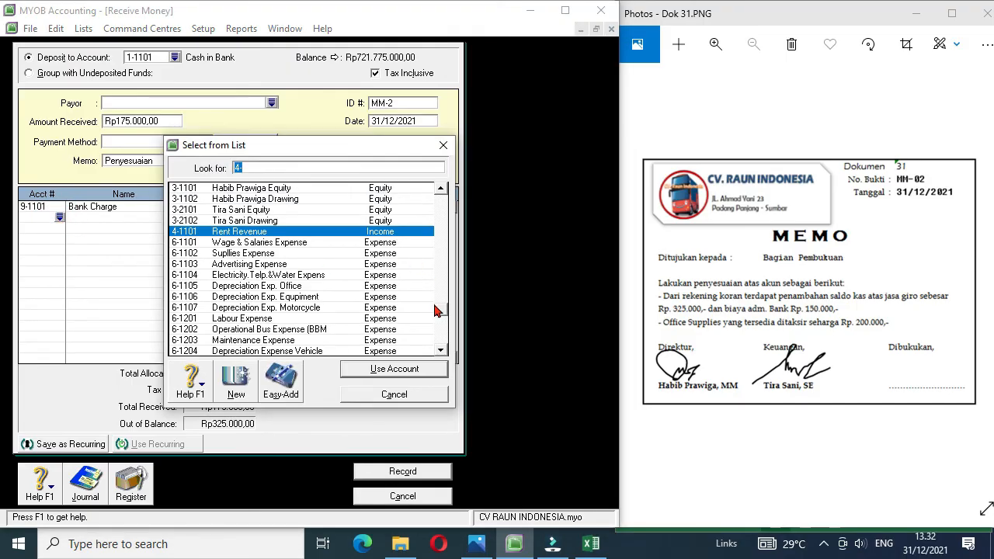
click(442, 344)
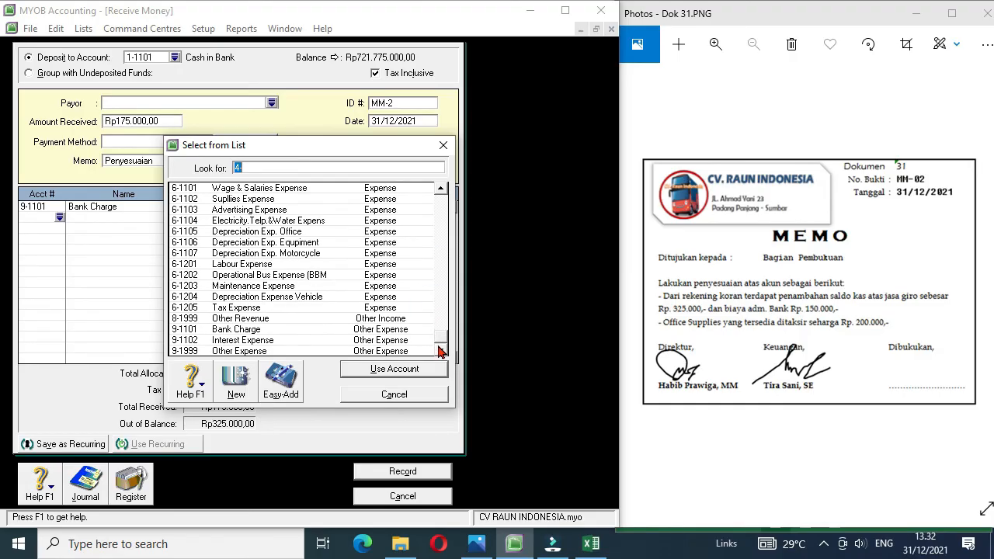
double_click(265, 320)
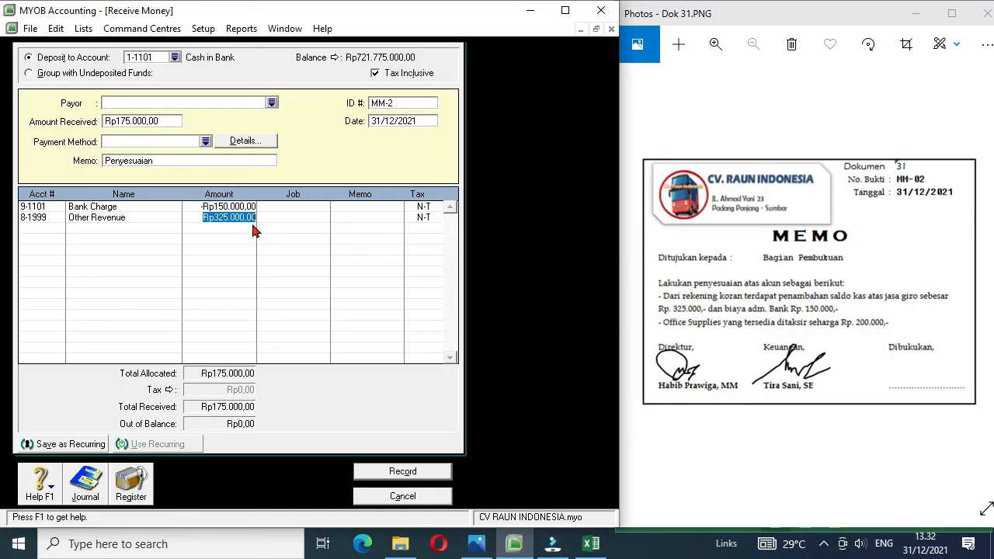
click(419, 471)
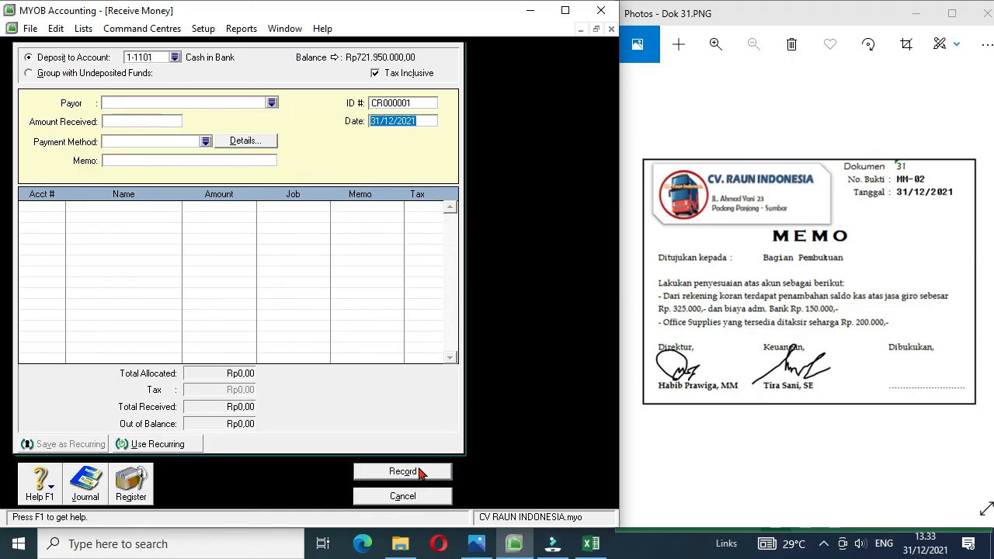
click(401, 499)
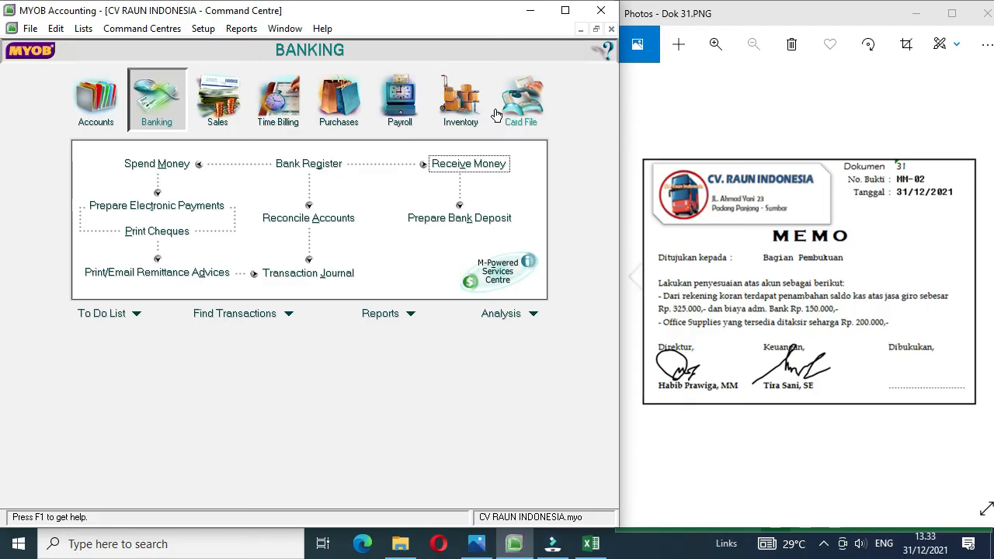
Step: Display the December 2021 Trial Balance report to check the Office Supplies balance, and return to the Command Centre
click(240, 31)
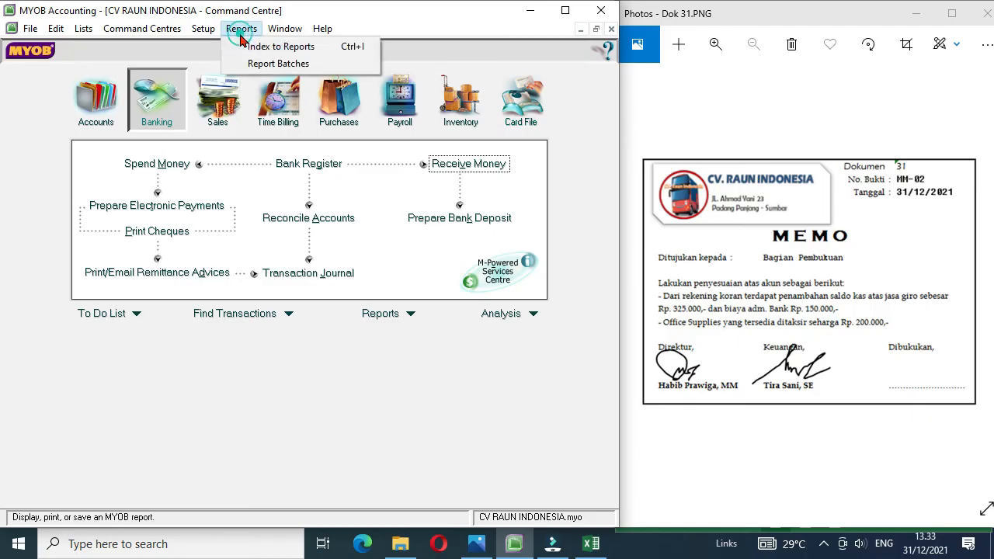
click(262, 46)
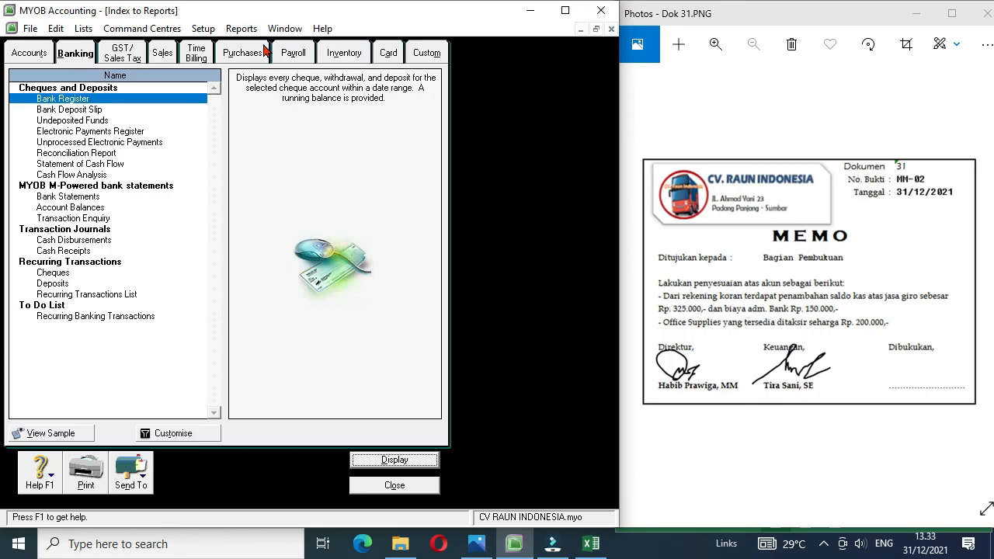
click(39, 55)
double_click(62, 165)
click(482, 403)
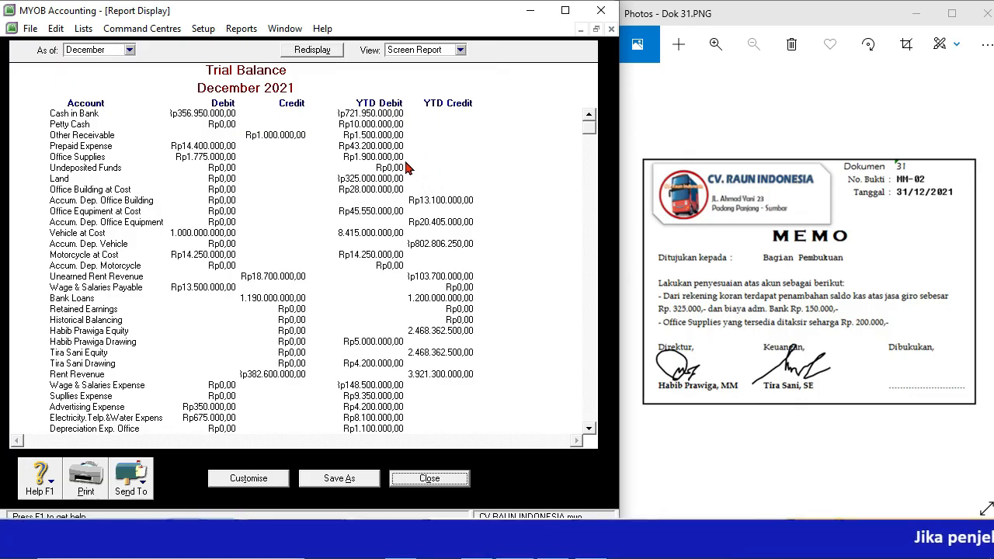
click(433, 480)
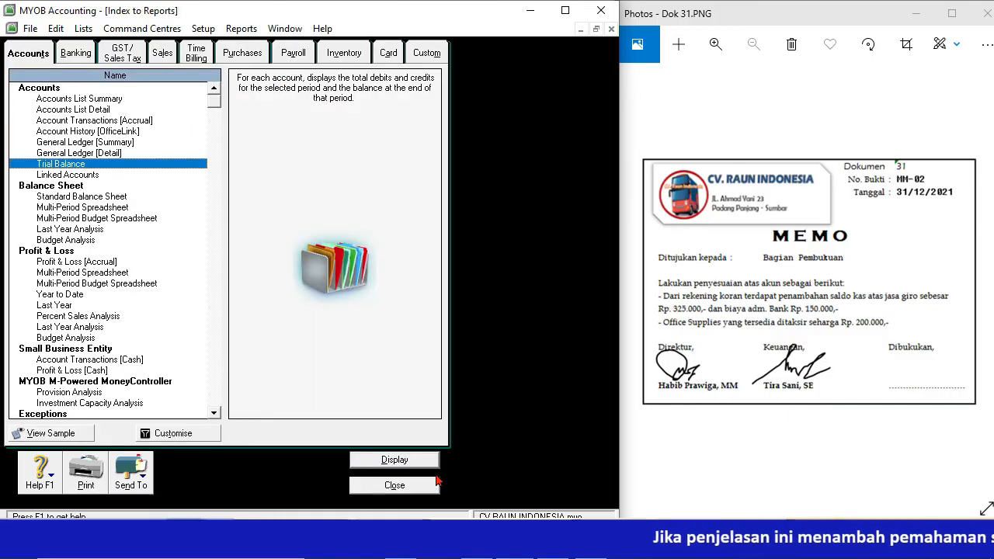
click(389, 485)
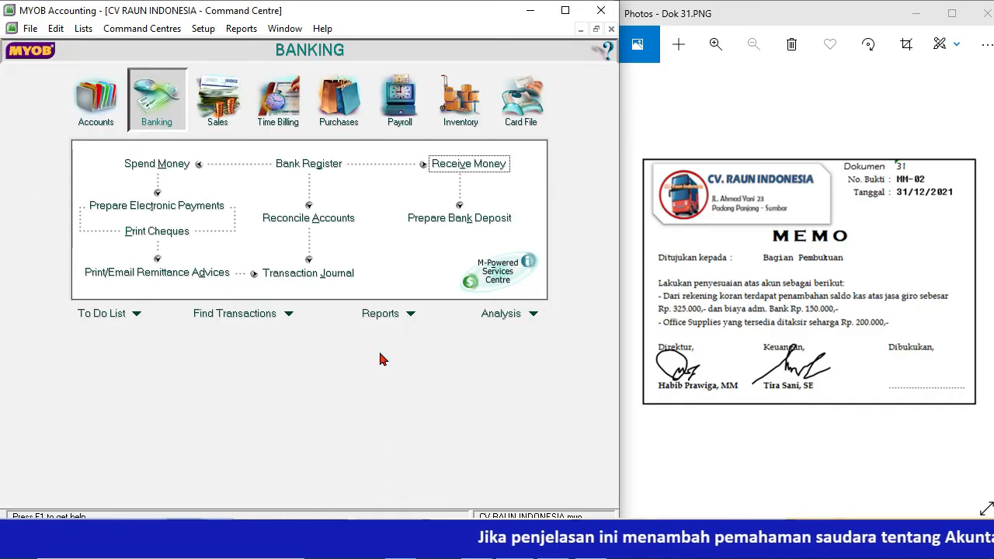
Step: Start a new general journal entry from the Accounts command centre and number it MM-02
click(116, 115)
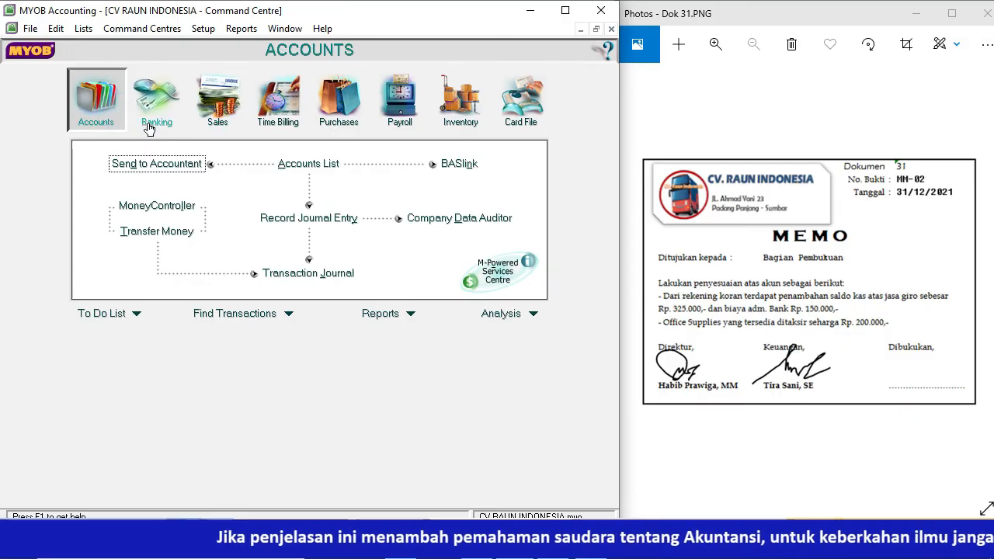
click(308, 217)
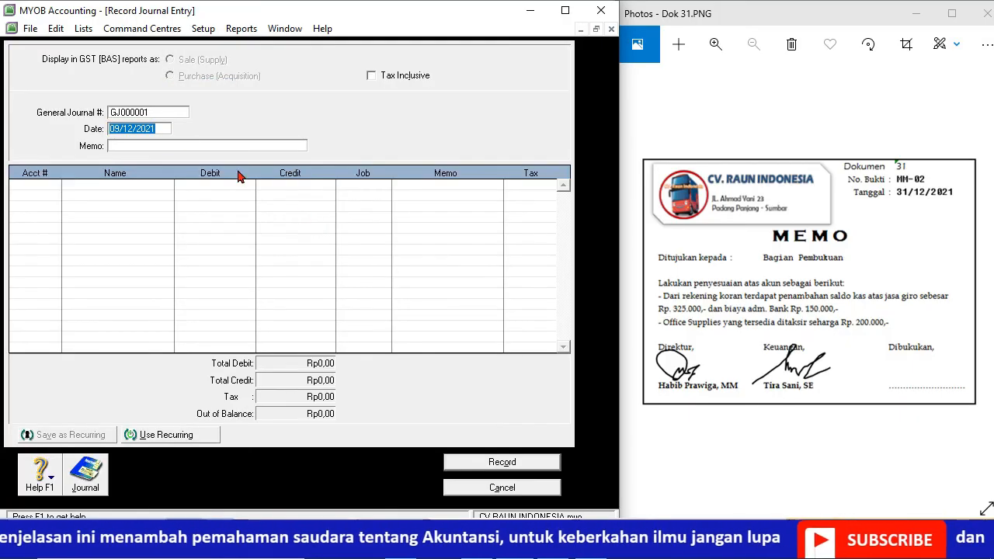
click(155, 112)
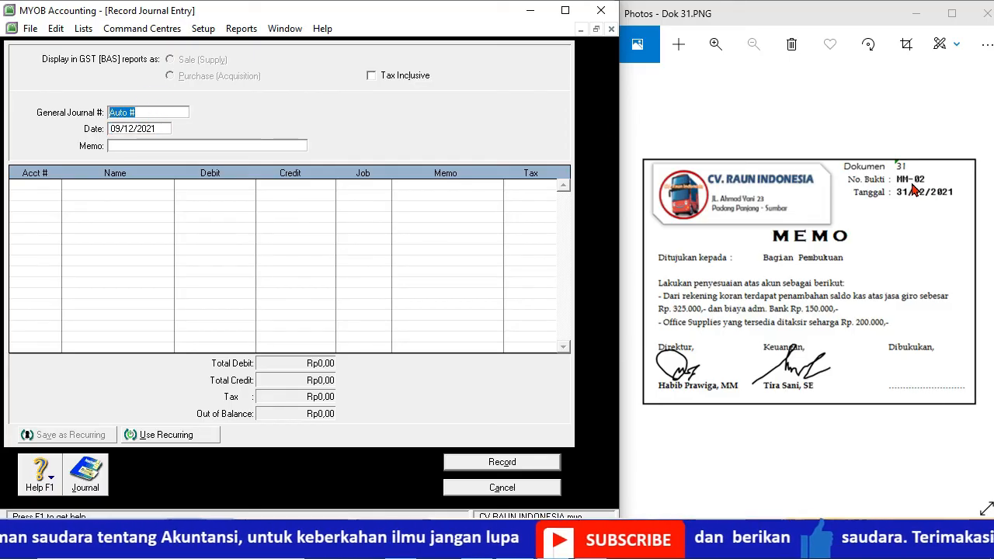
text(MM-02)
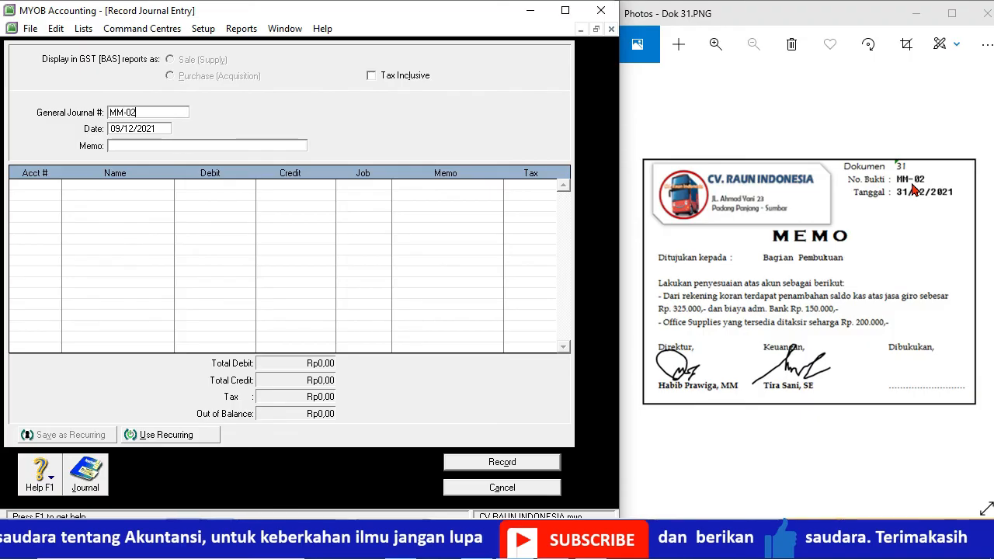
Step: Date the journal entry 31/12/2021 and give it the memo Penyesuaian
click(118, 129)
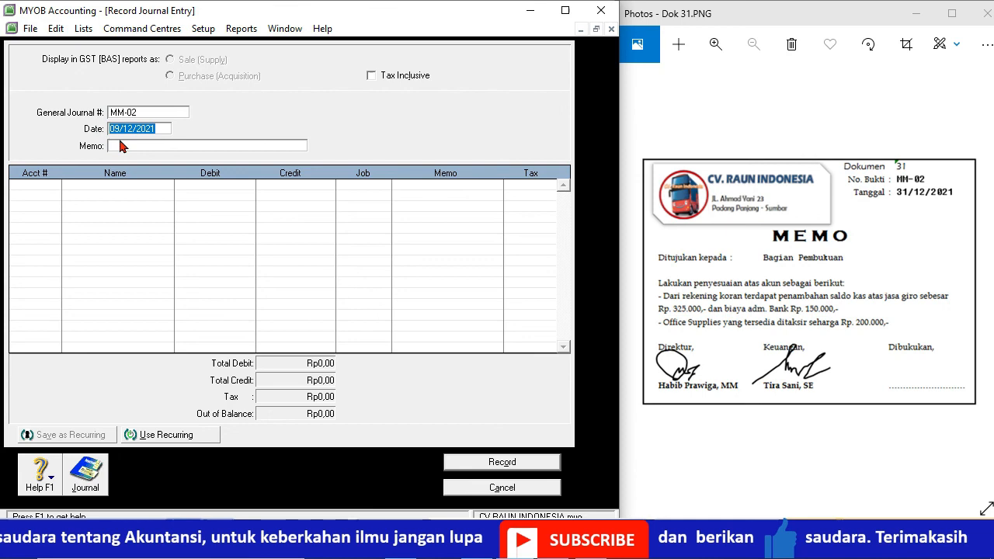
click(118, 131)
key(BackSpace)
key(BackSpace)
text(31)
click(114, 146)
text(penyesuaian)
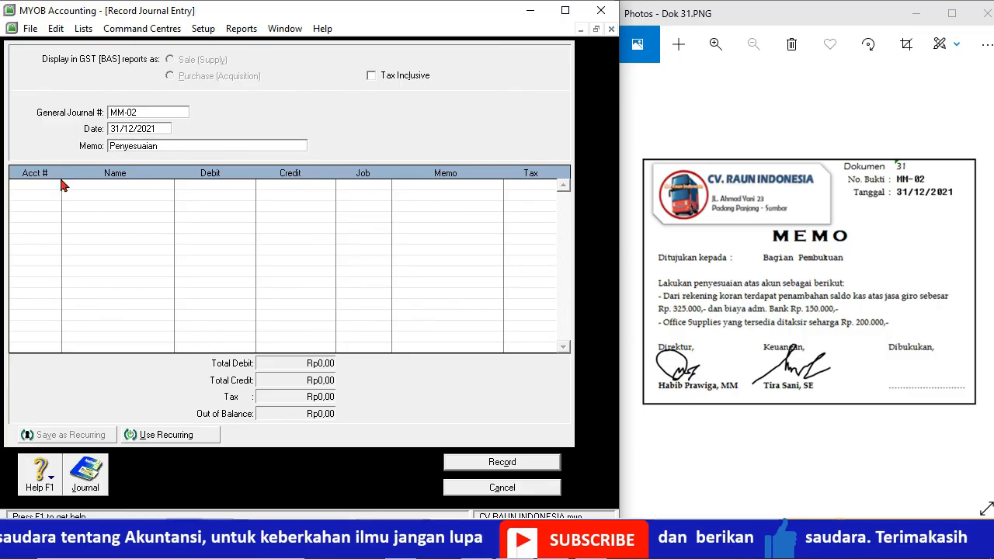
Step: Debit the Supllies Expense account Rp1.700.000 on the journal entry's first line
click(55, 186)
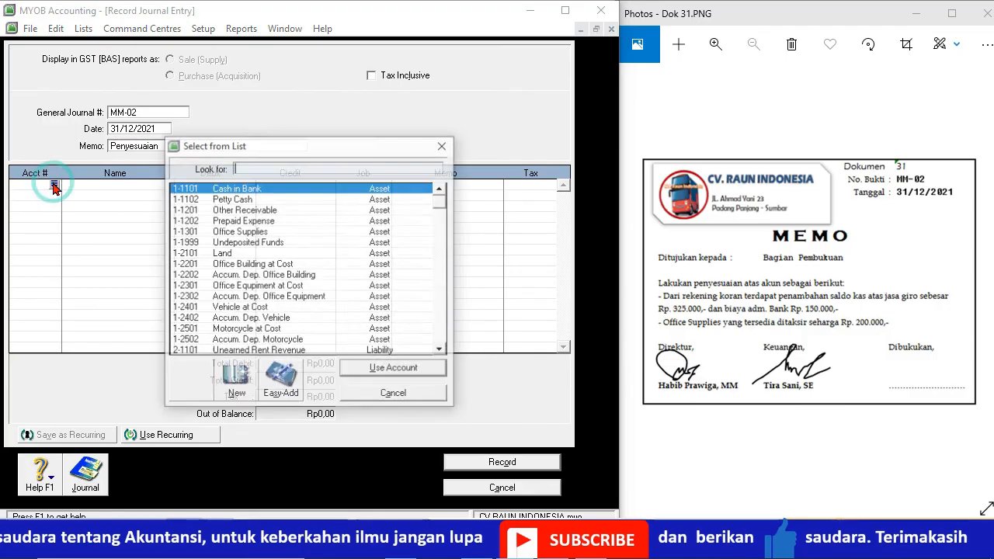
click(439, 241)
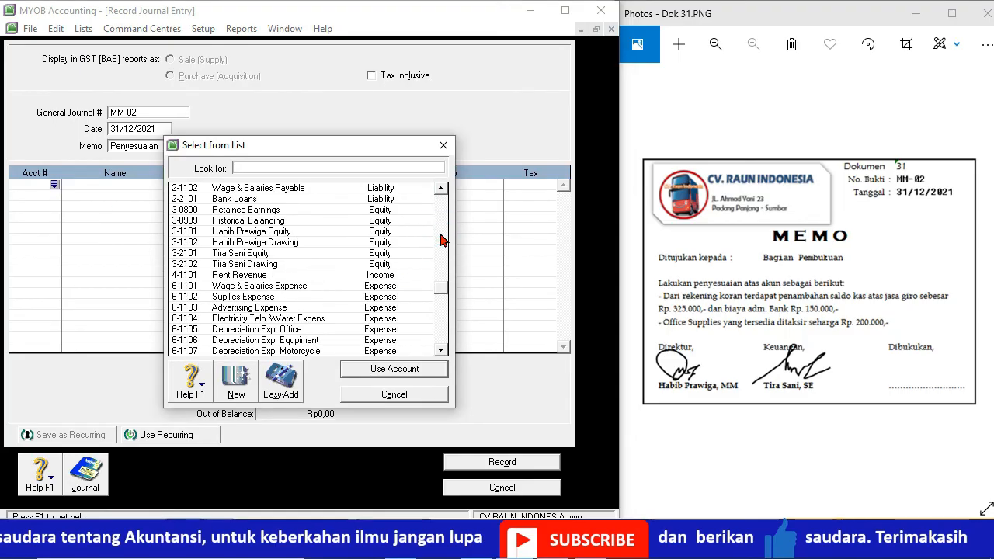
double_click(267, 297)
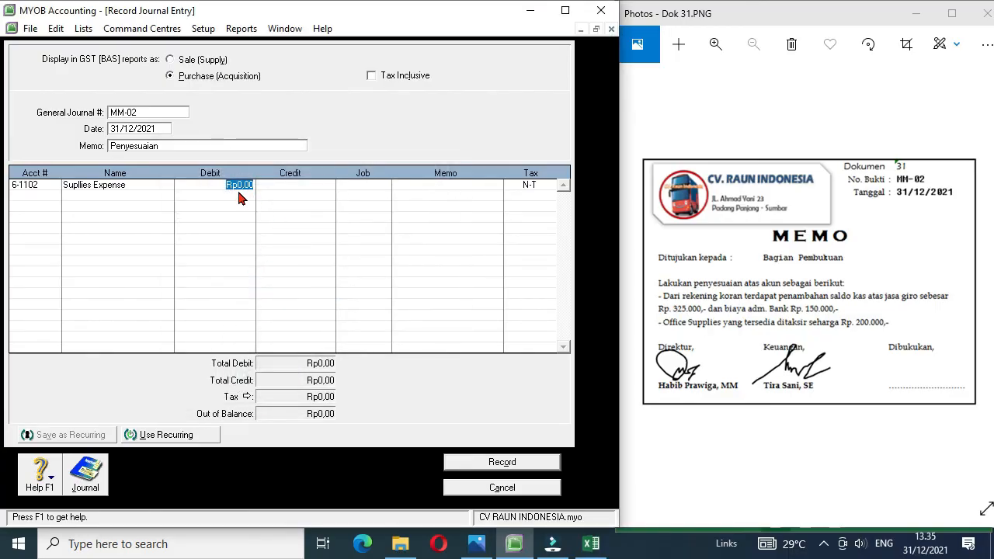
text(1700000)
Step: Credit the Office Supplies account Rp1.700.000 on the journal entry's second line
click(46, 197)
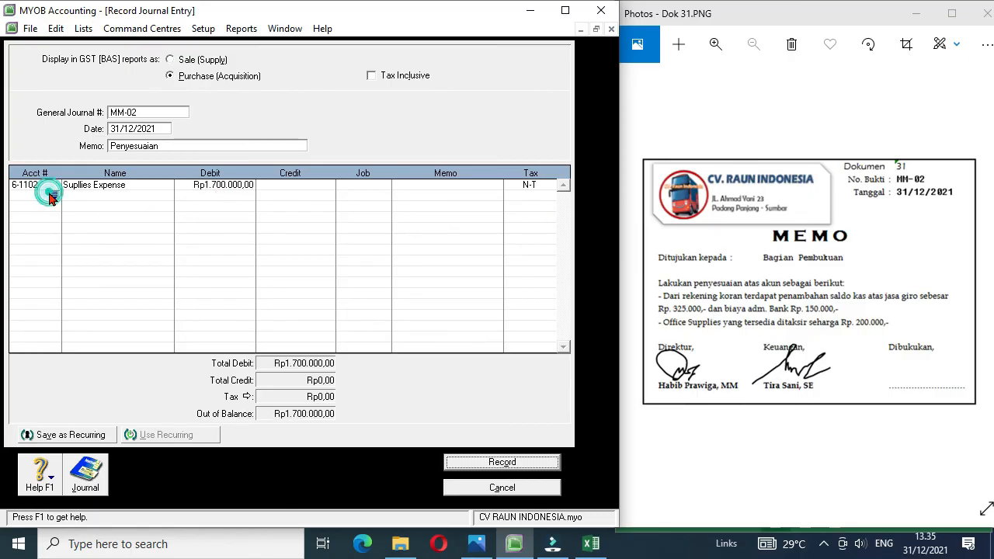
click(52, 198)
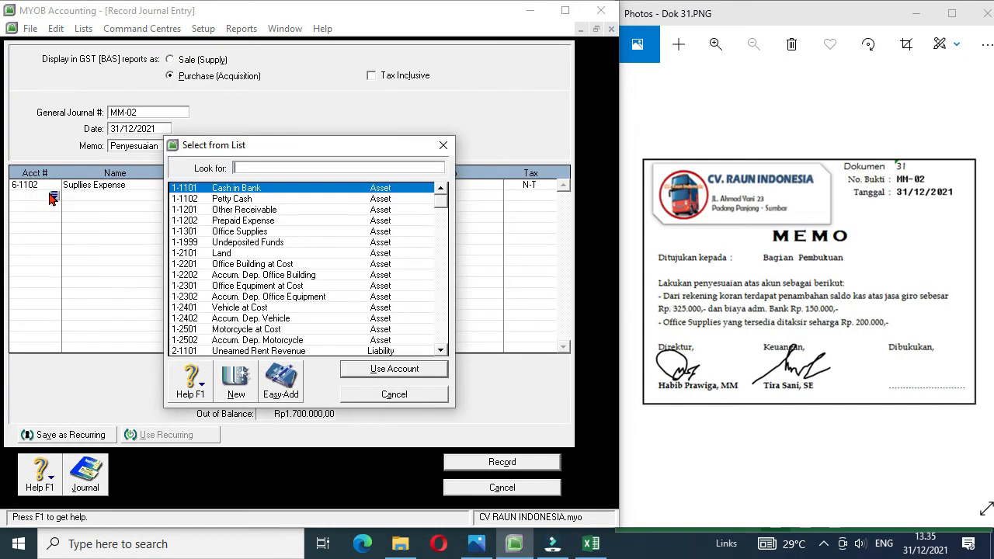
double_click(241, 232)
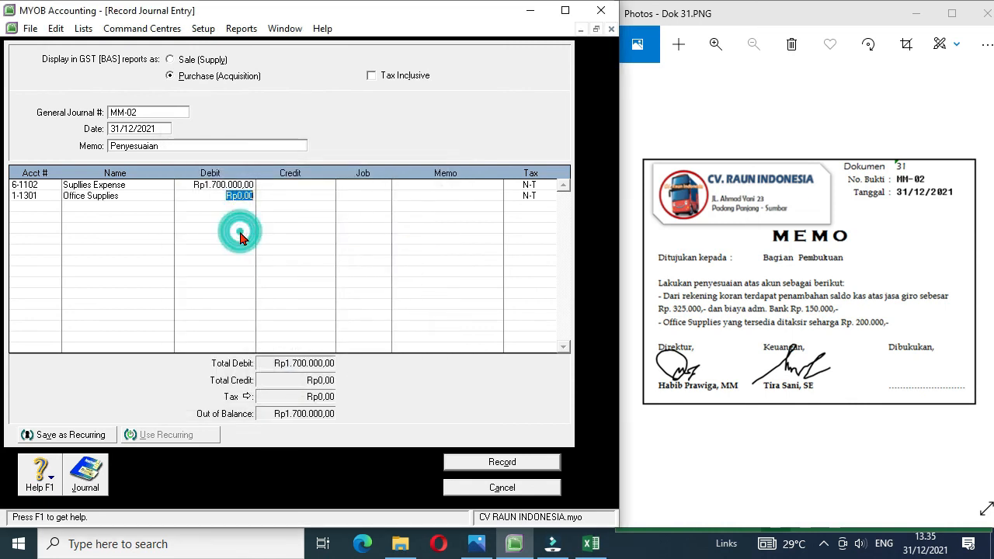
click(286, 198)
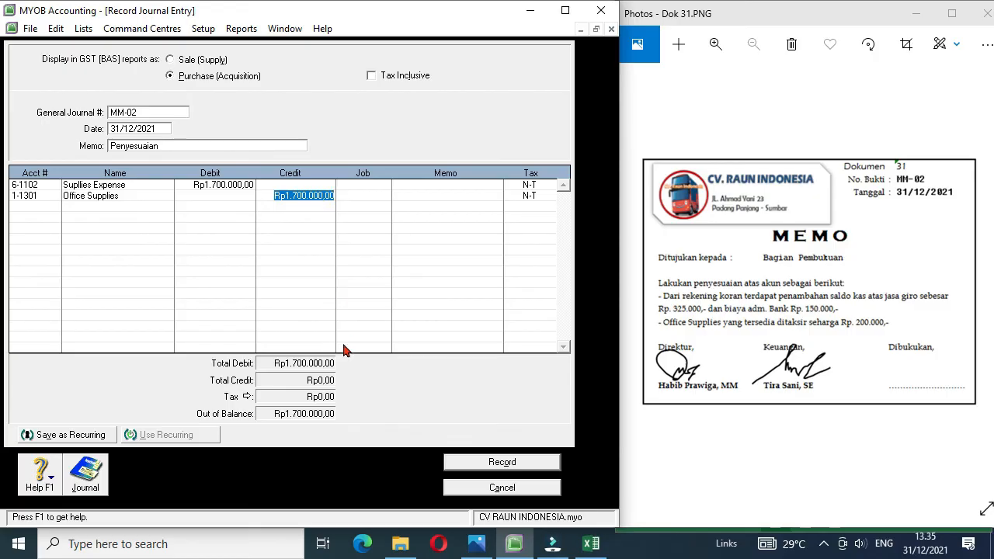
Step: Record the completed MM-02 journal entry and bring up the next memo image, Dok 32
click(360, 195)
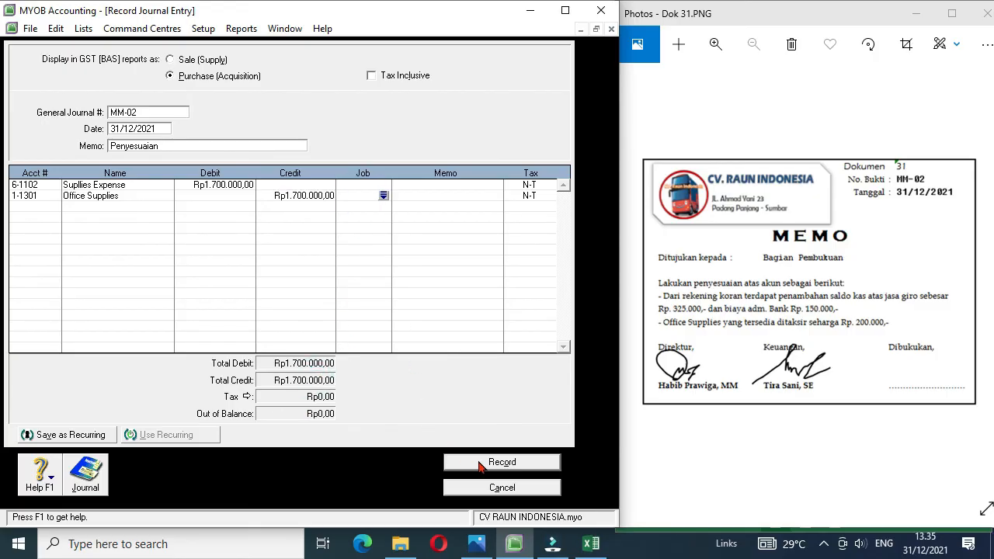
click(502, 462)
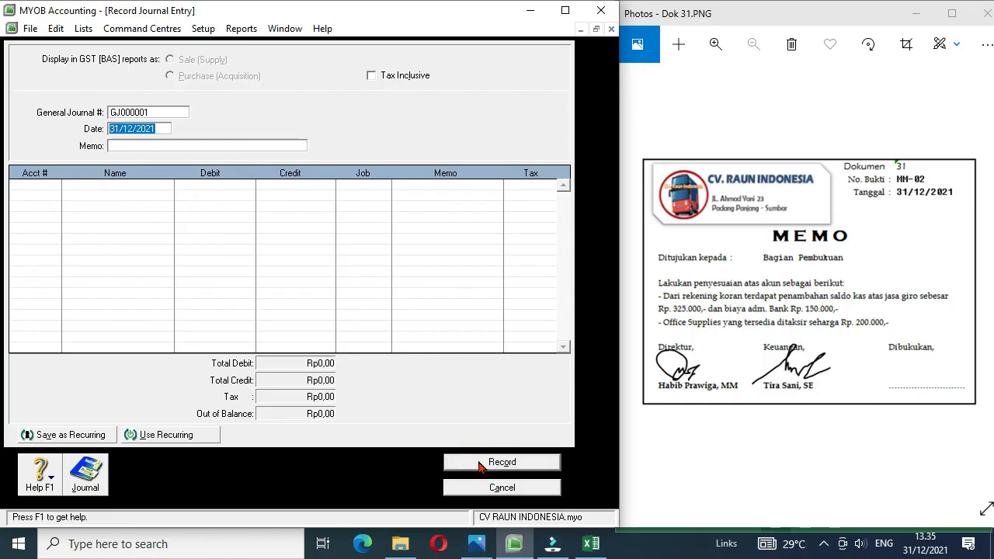
click(985, 281)
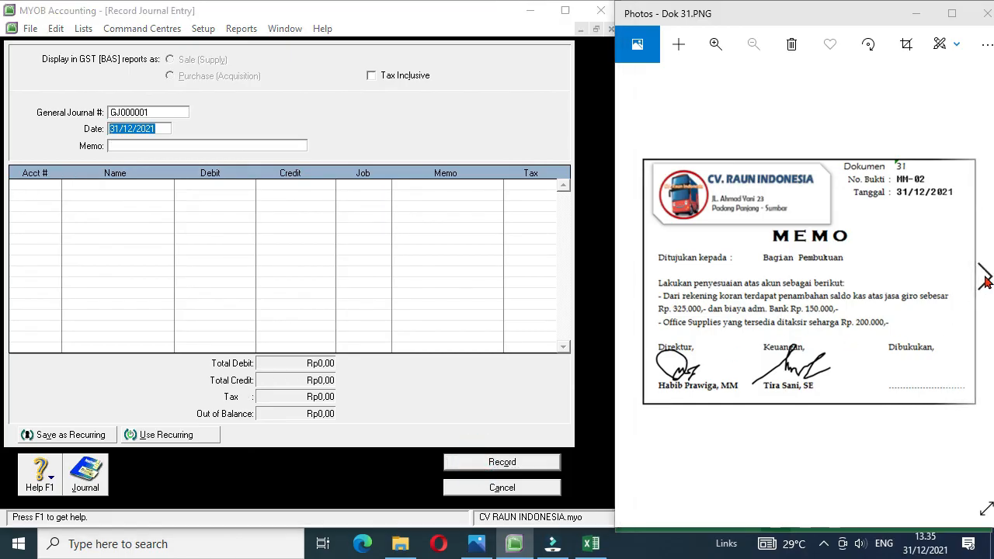
click(985, 281)
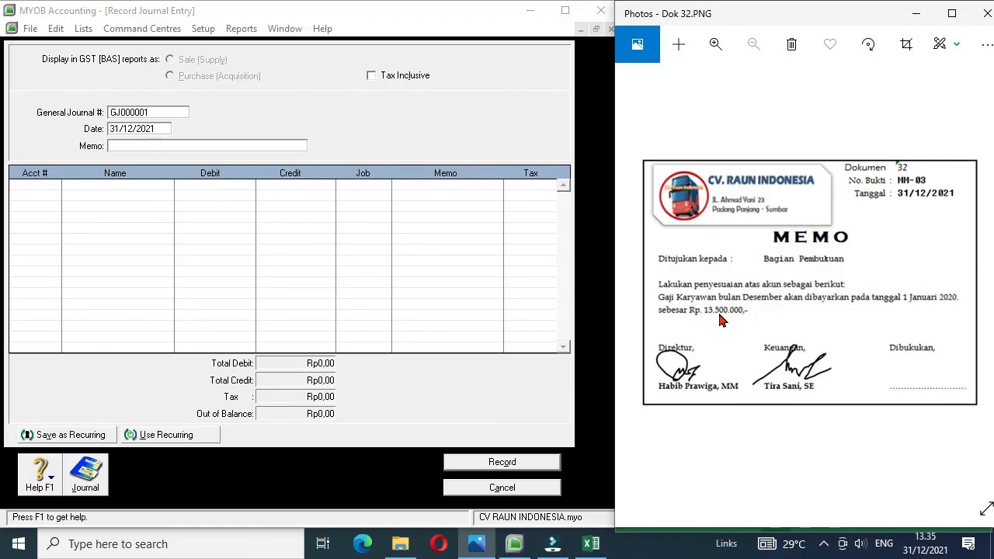
Step: Number the new journal entry MM-03 and give it the memo Penyesuaian
click(152, 114)
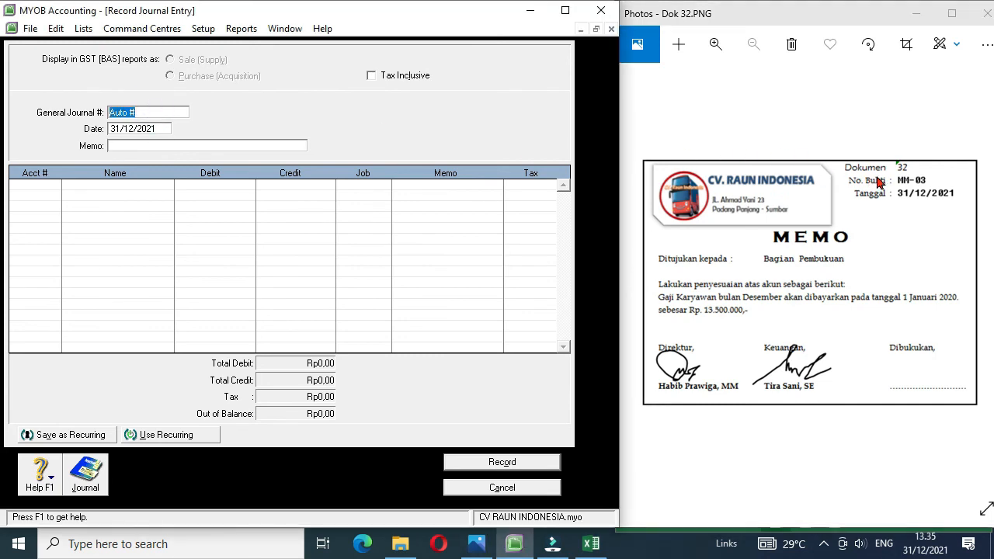
text(MM-03)
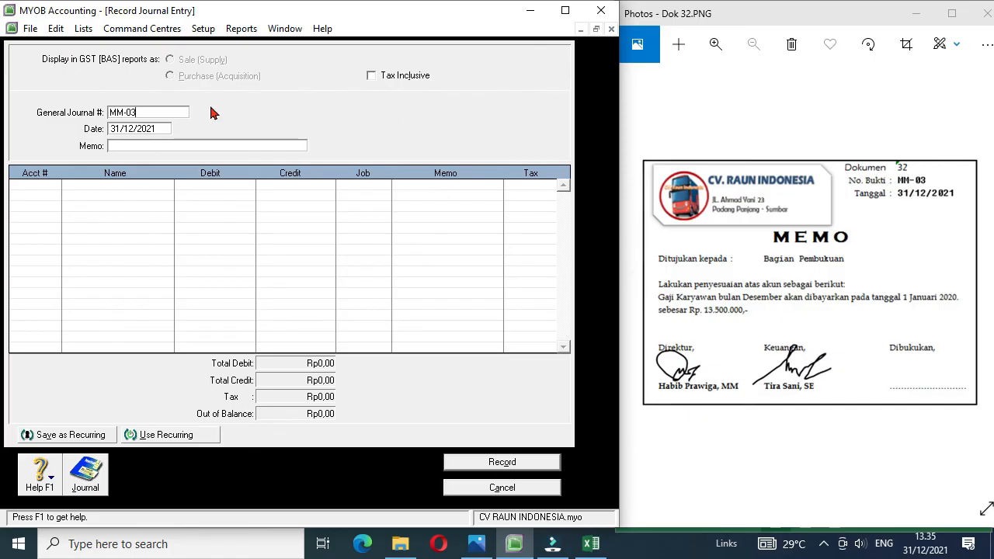
click(132, 146)
text(Penyesuaian)
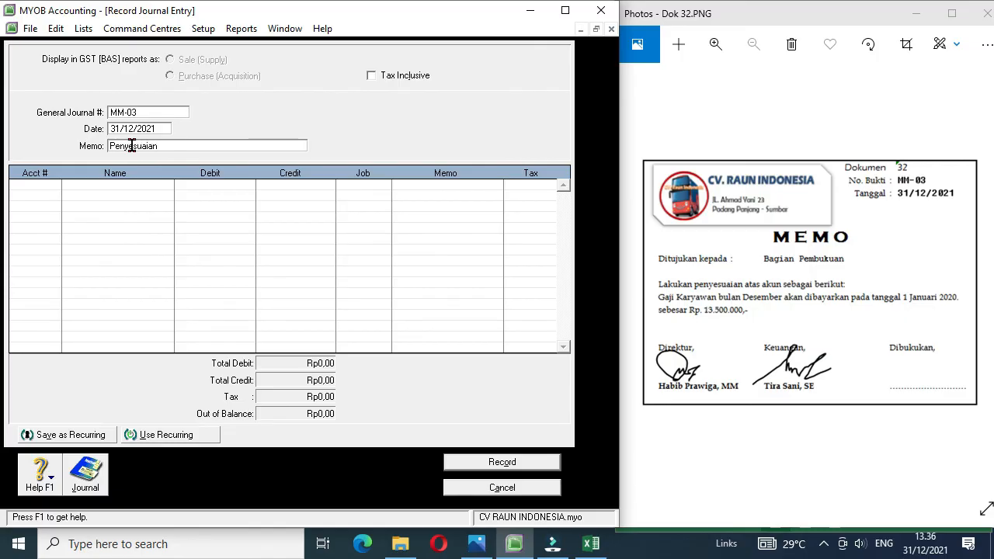
Step: Debit the Wage & Salaries Expense account Rp13.500.000 on the journal entry's first line
click(44, 187)
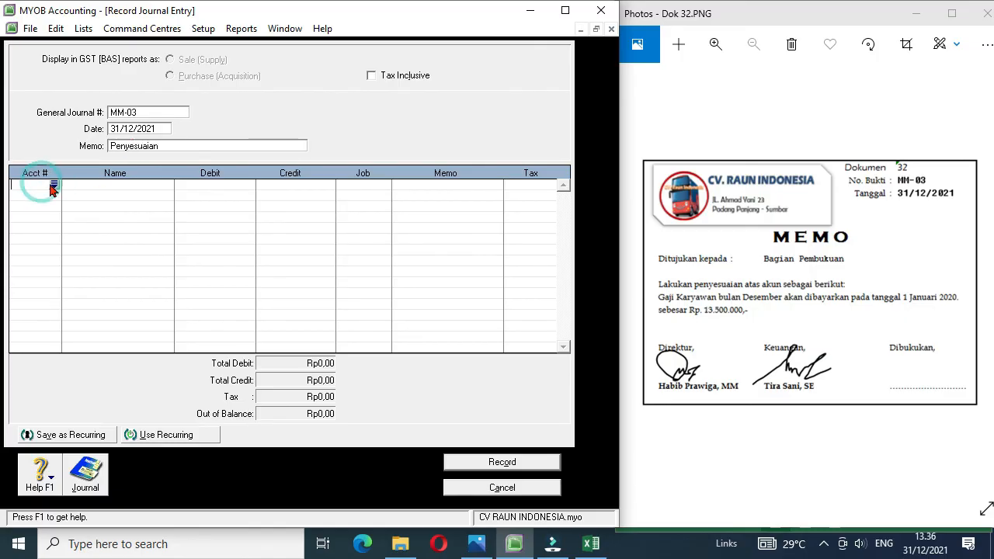
click(53, 185)
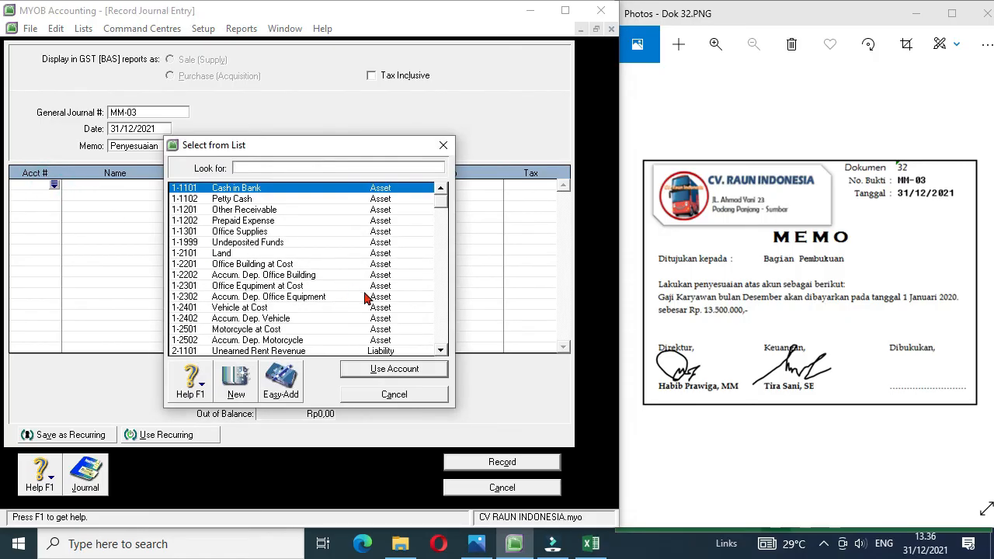
click(439, 281)
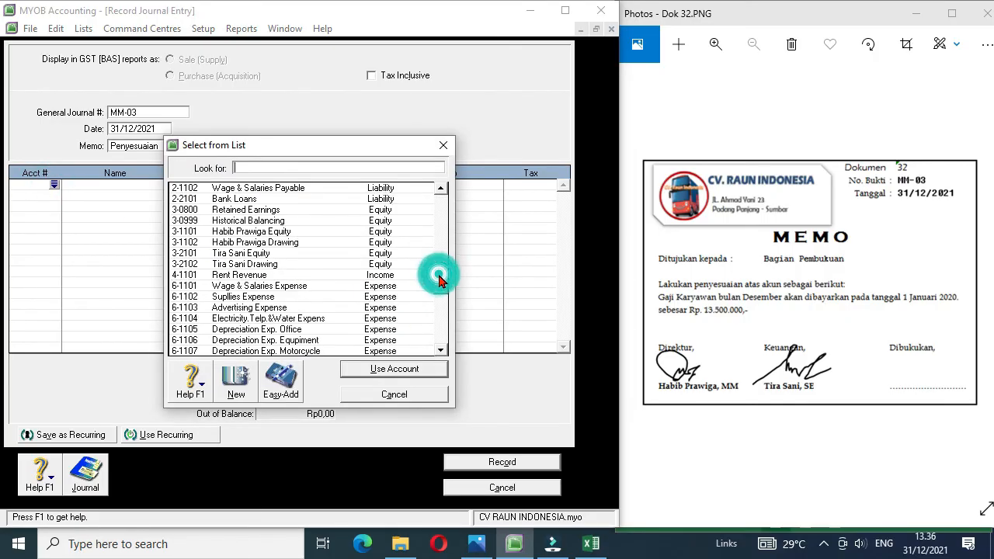
double_click(299, 286)
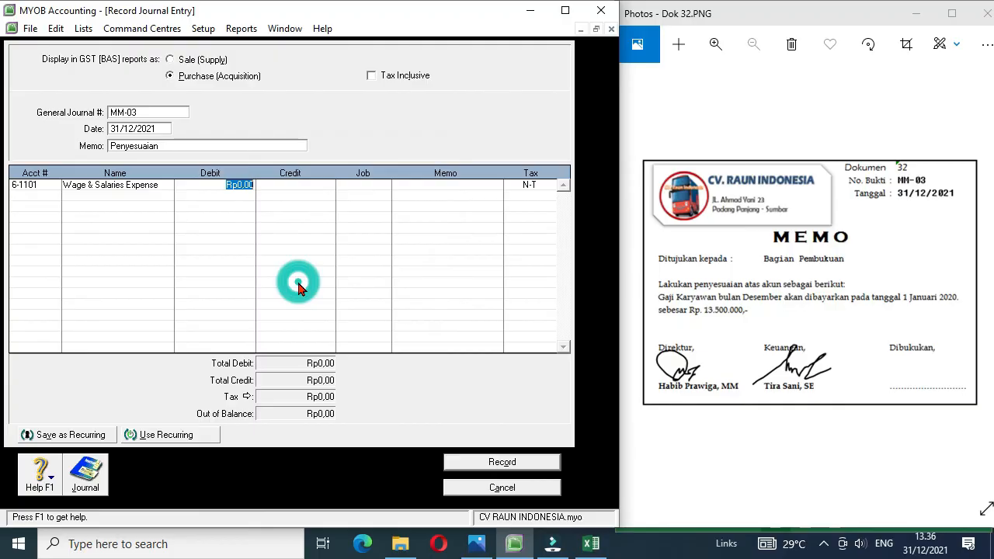
text(1)
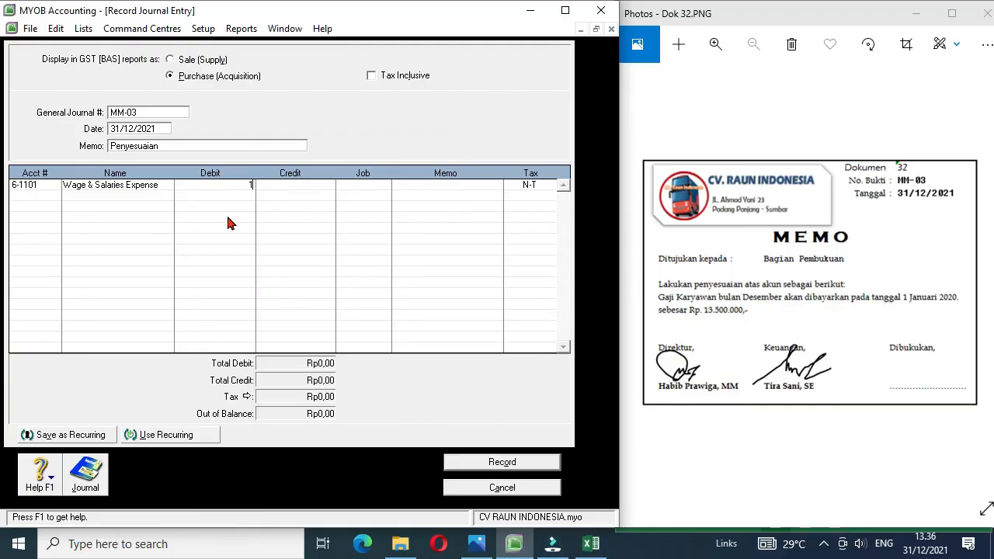
text(3.50)
text(0.000)
Step: Credit the Wage & Salaries Payable account Rp13.500.000 on the second line and record the journal entry
click(44, 194)
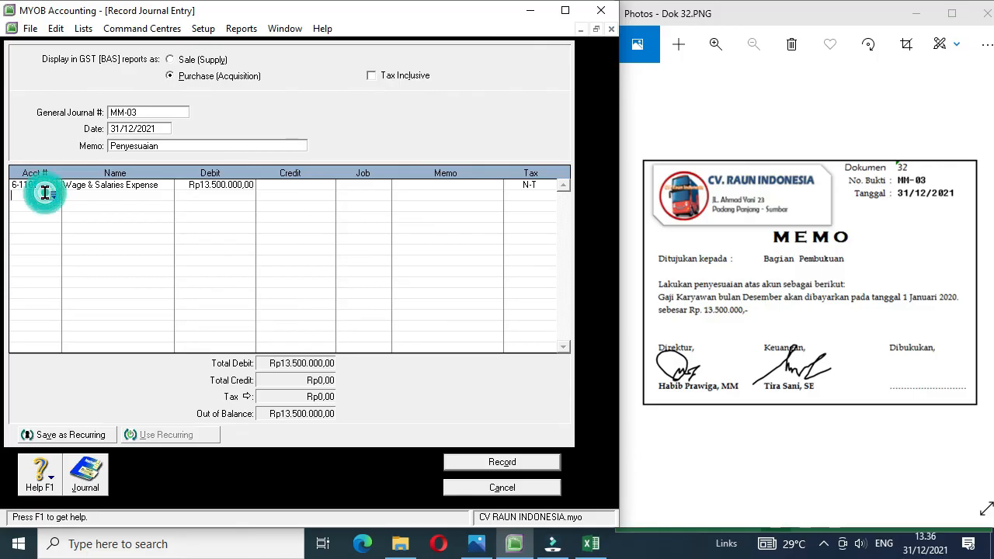
click(53, 195)
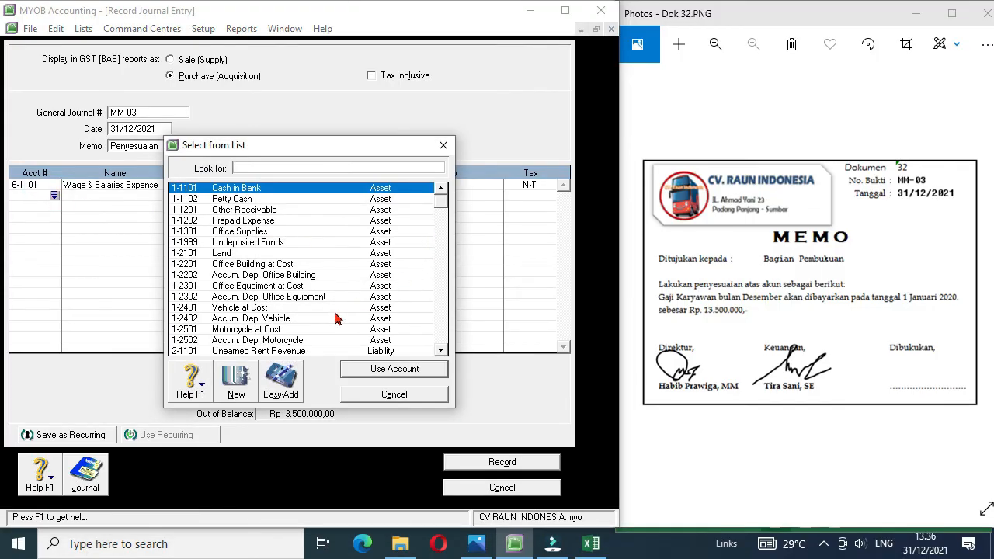
click(441, 351)
click(441, 351)
click(441, 351)
click(442, 351)
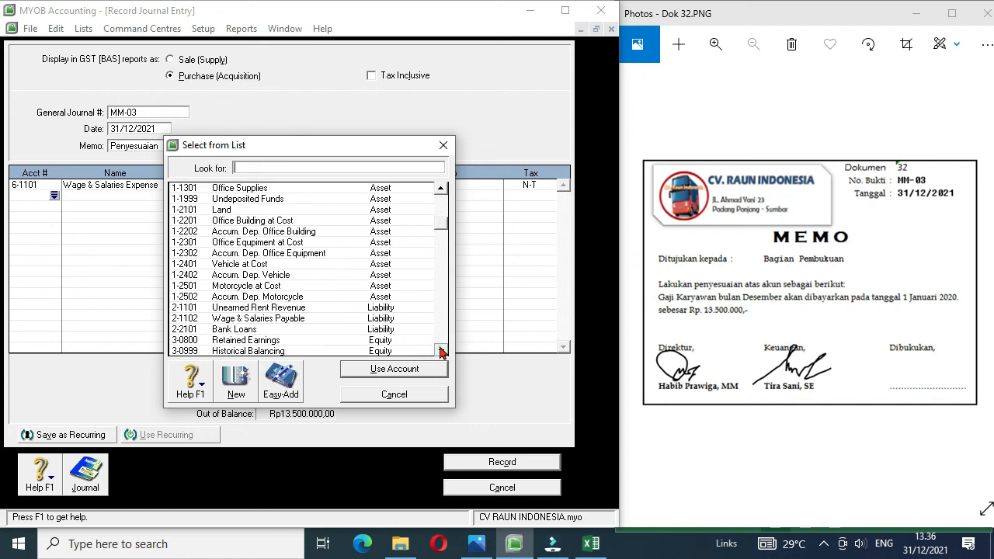
double_click(269, 324)
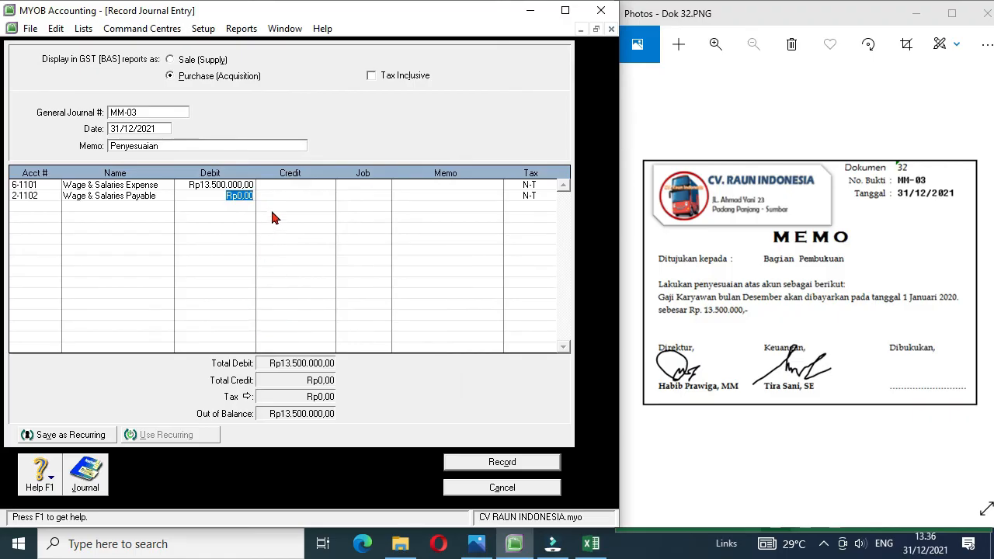
click(296, 196)
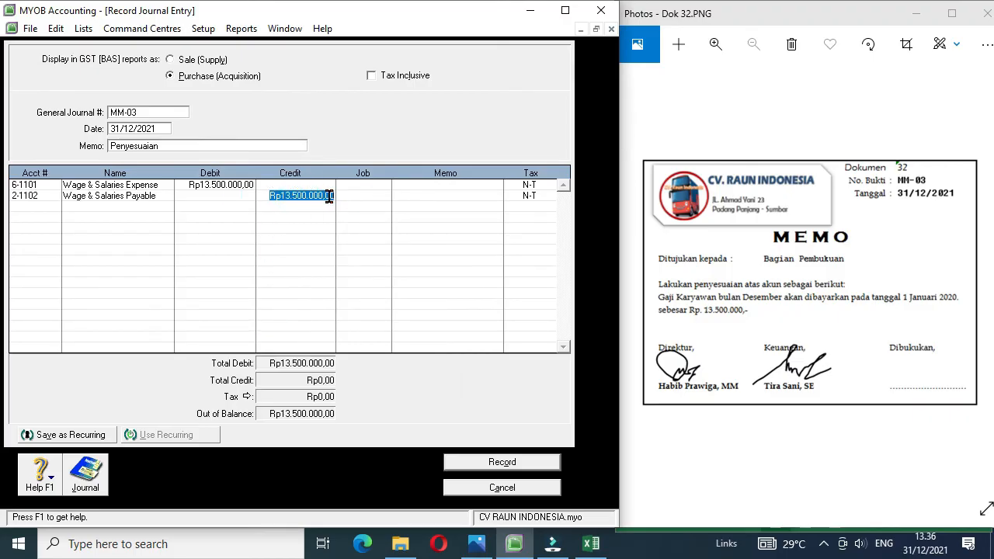
click(354, 196)
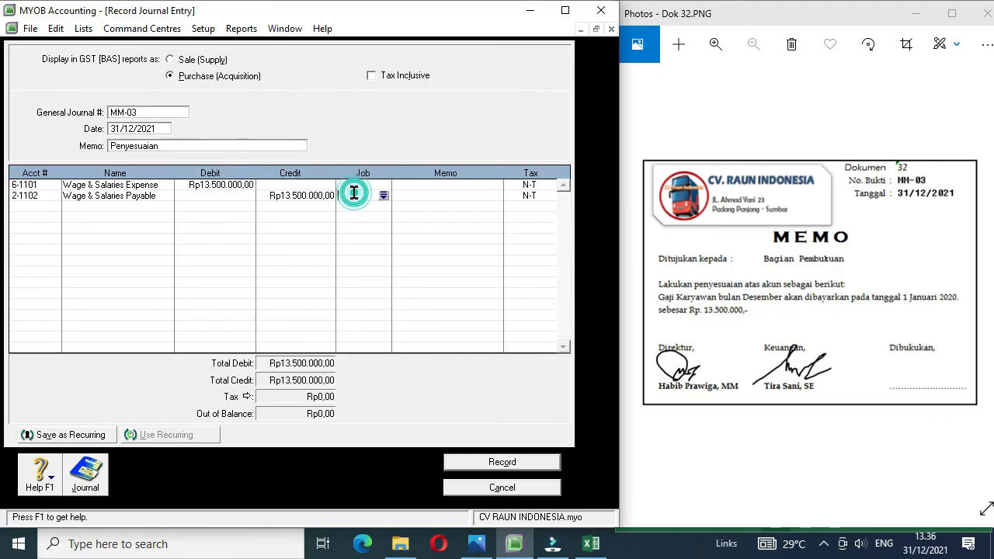
click(497, 463)
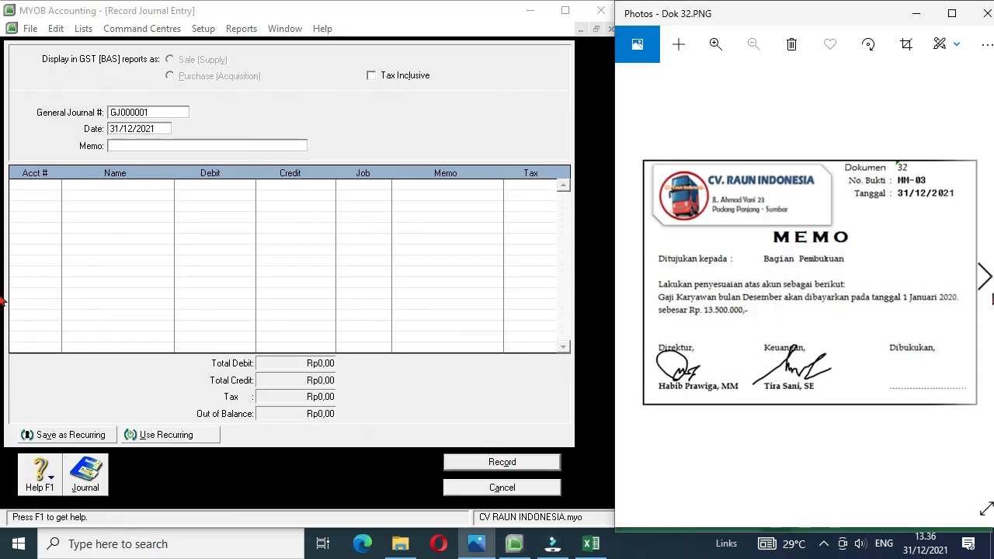
Step: Bring up the memo image Dok 33 and display the Trial Balance report for December of FY 2021
click(987, 280)
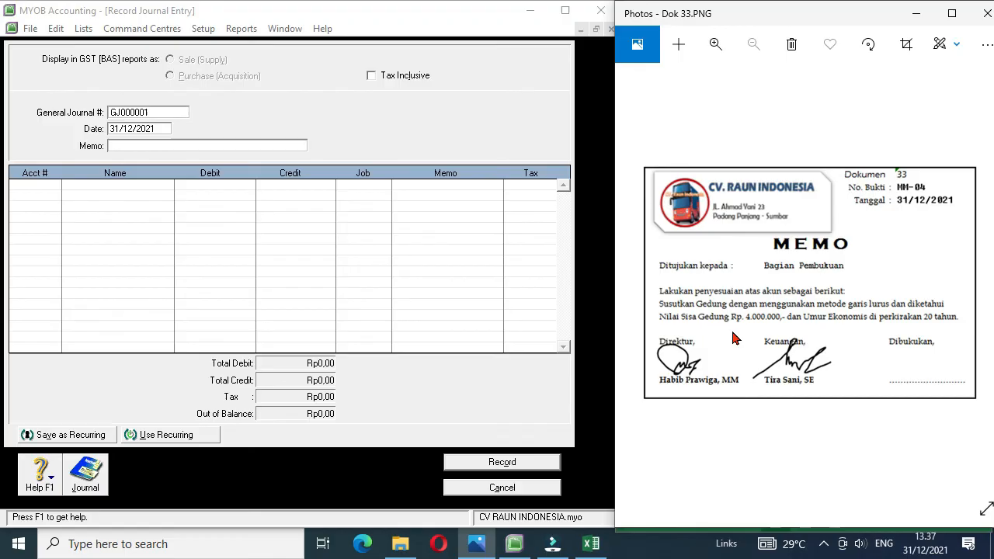
click(247, 28)
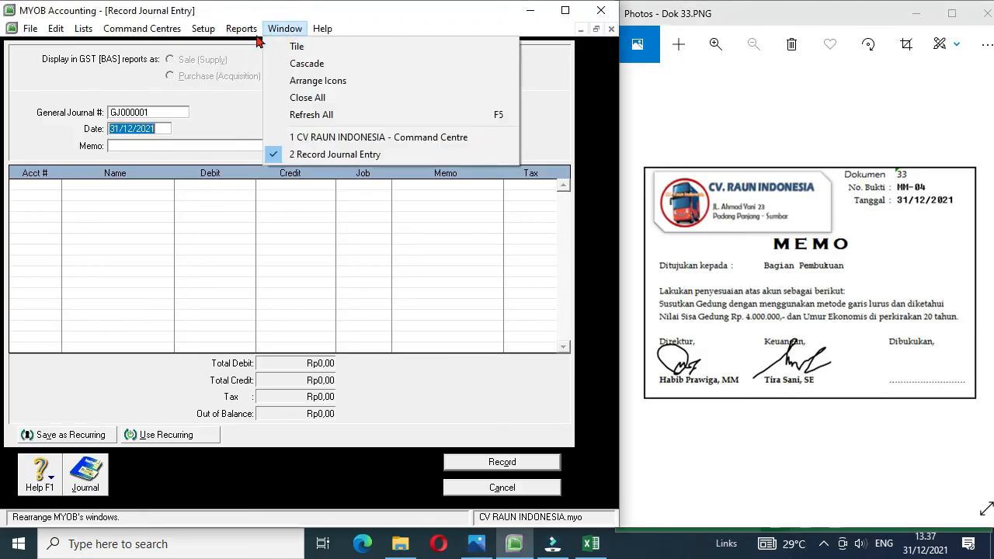
click(248, 46)
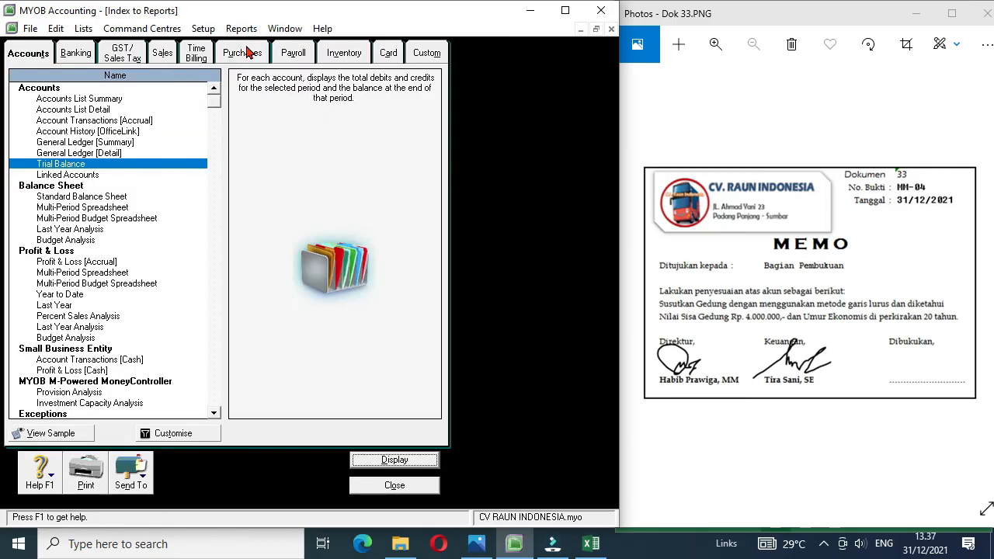
double_click(69, 168)
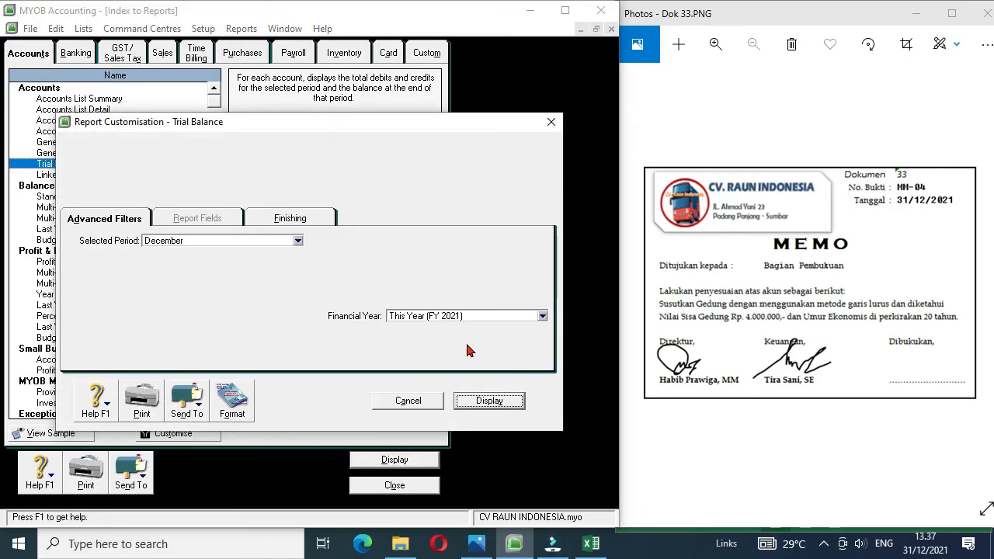
click(476, 401)
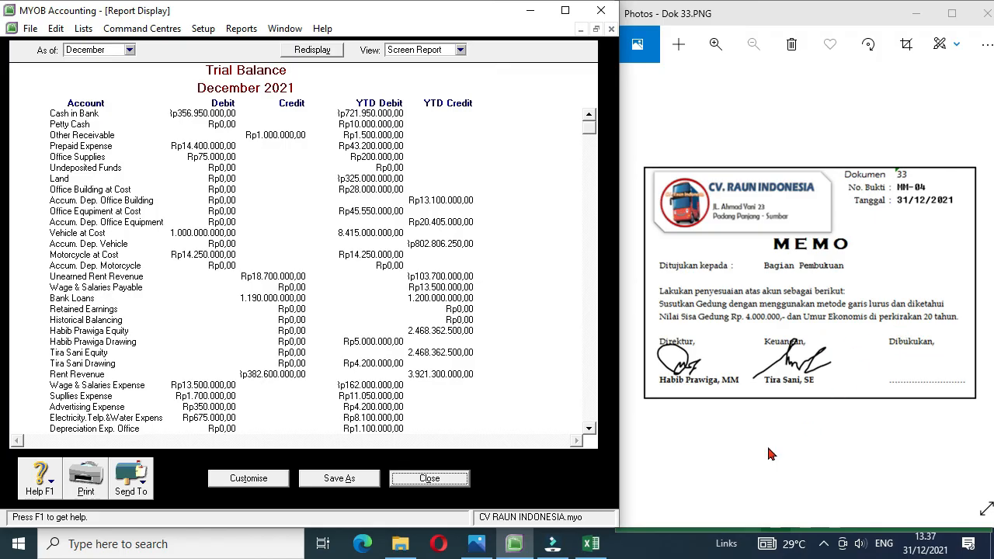
click(591, 544)
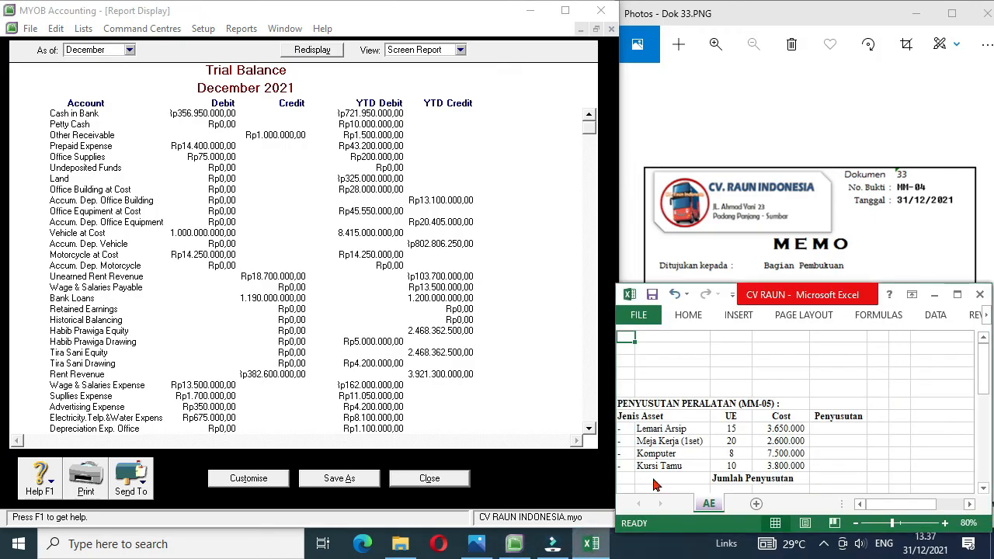
click(646, 344)
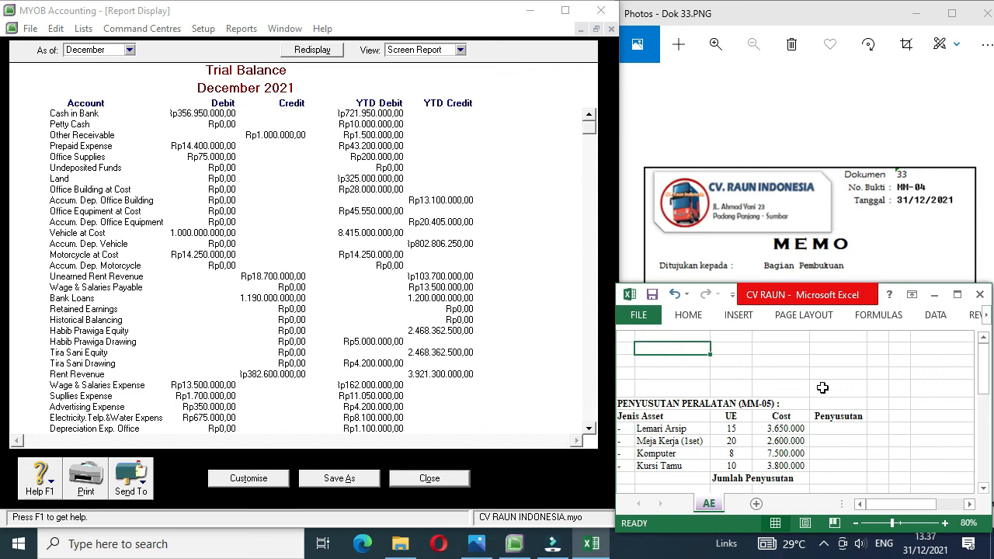
text(=28000000-4000000)
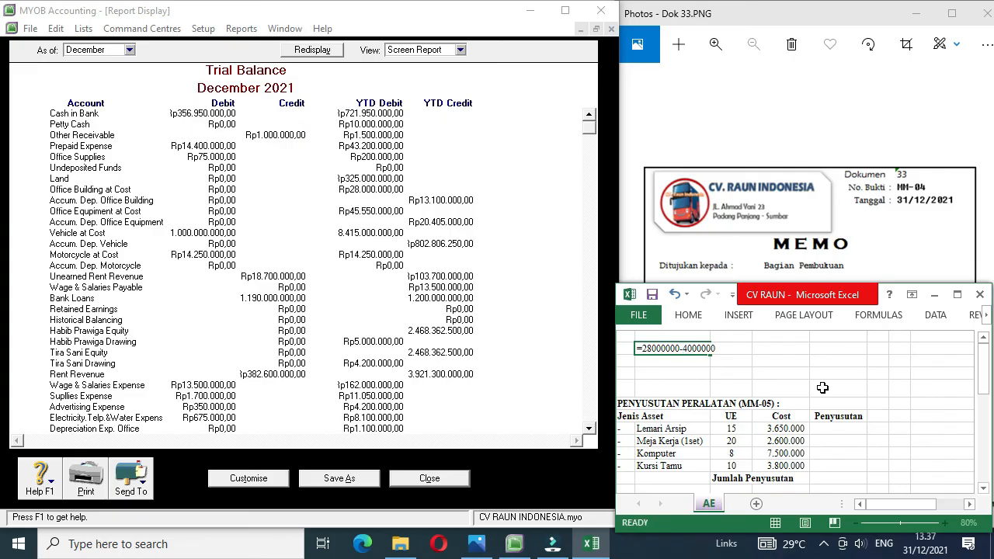
key(Return)
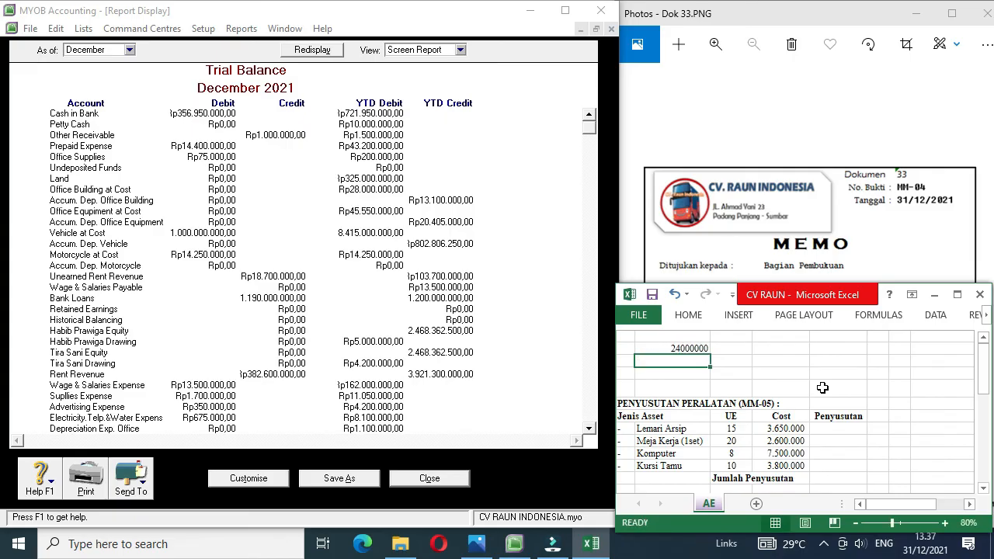
Step: Calculate the building's annual straight-line depreciation in B3 with the formula =B2/20
text(=)
key(Up)
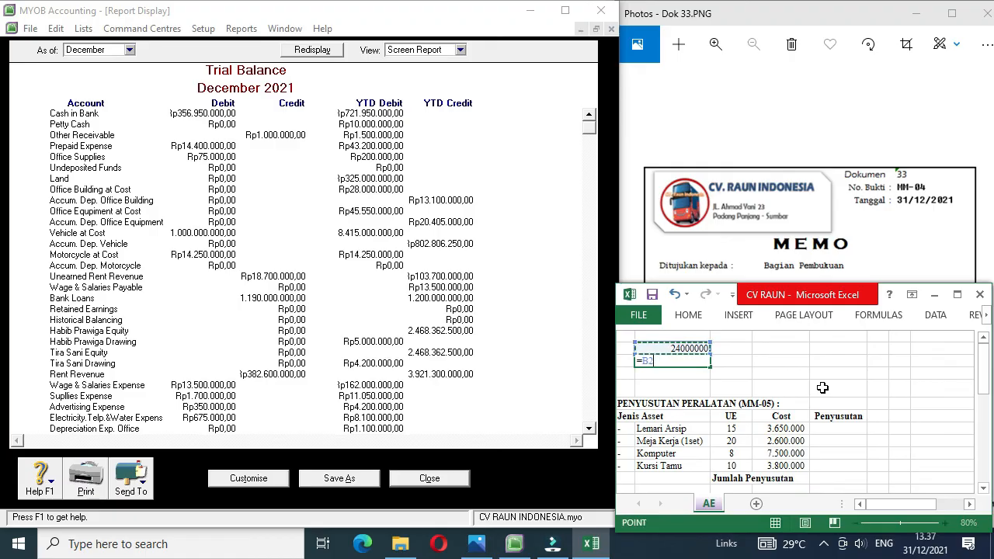
text(/20)
key(Return)
click(659, 360)
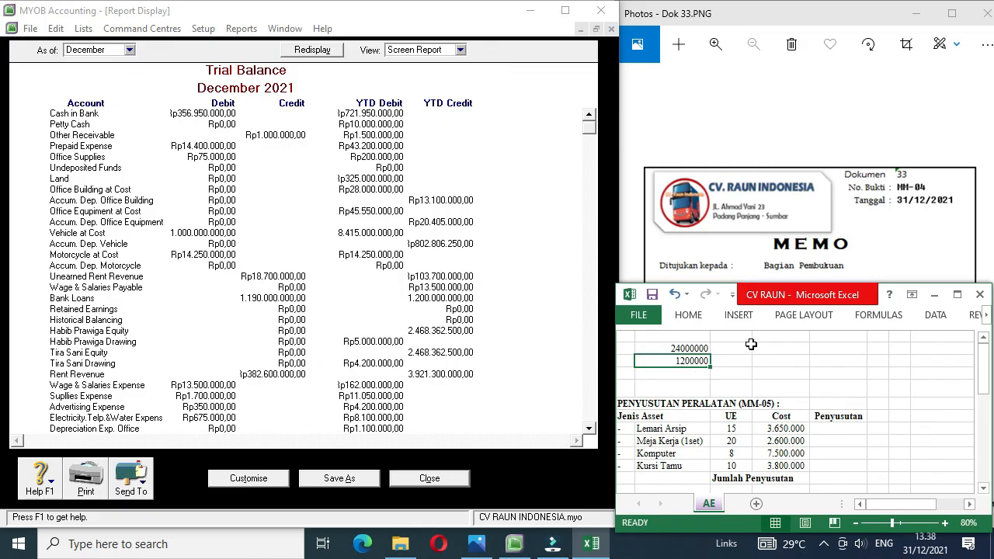
Step: Switch back to MYOB, close the trial balance and the report index, and number the journal entry MM-04
click(430, 477)
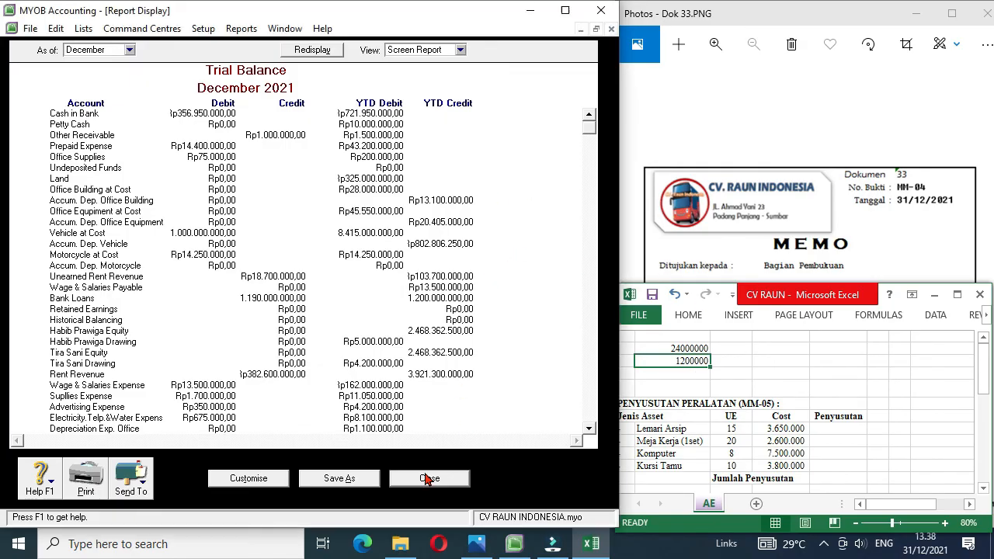
click(398, 485)
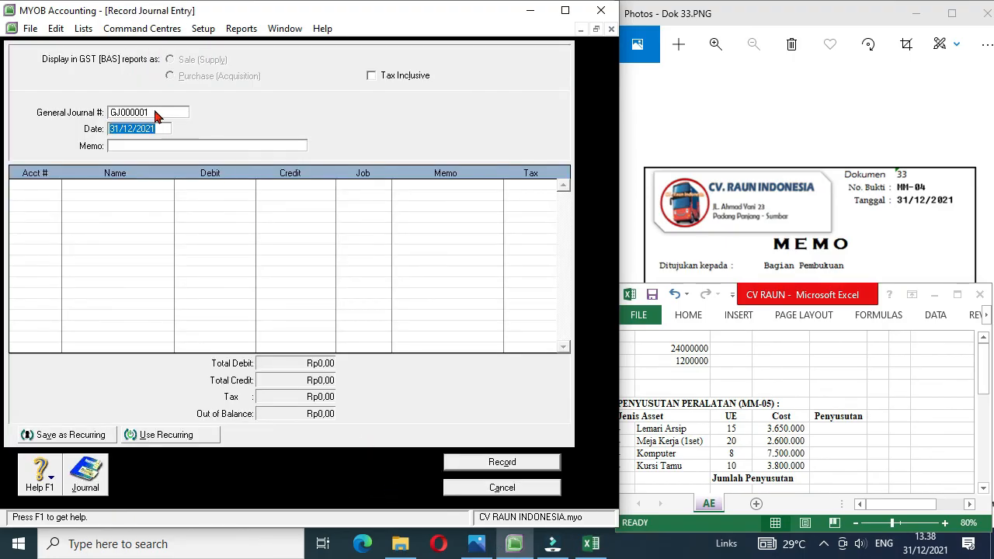
click(156, 113)
text(MM-04)
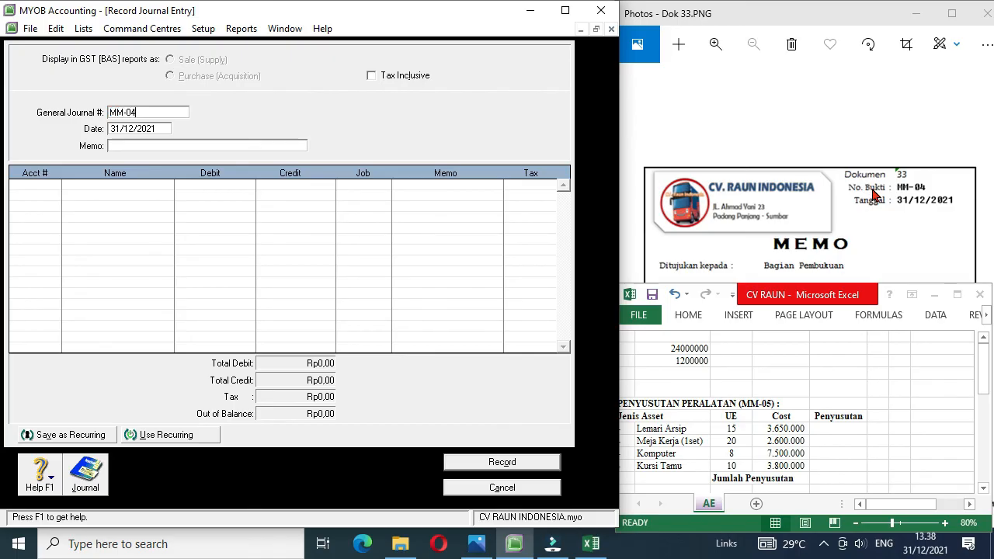
Step: Give journal entry MM-04 the memo Penyesuaian
click(196, 146)
text(PePe)
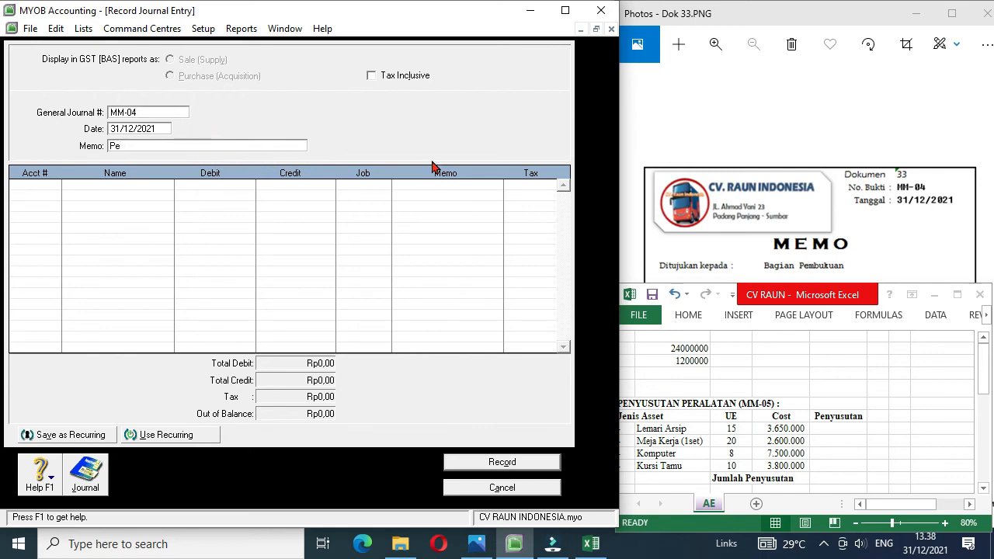
text(myesuaian)
Step: Debit account 6-1105 Depreciation Exp. Office with 1200000 on the first line of journal entry MM-04
click(53, 190)
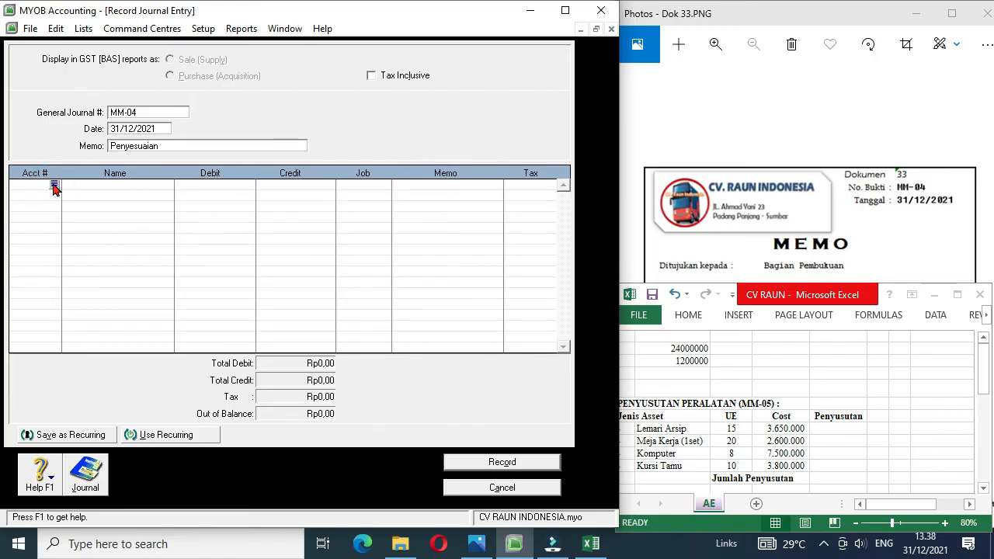
click(53, 185)
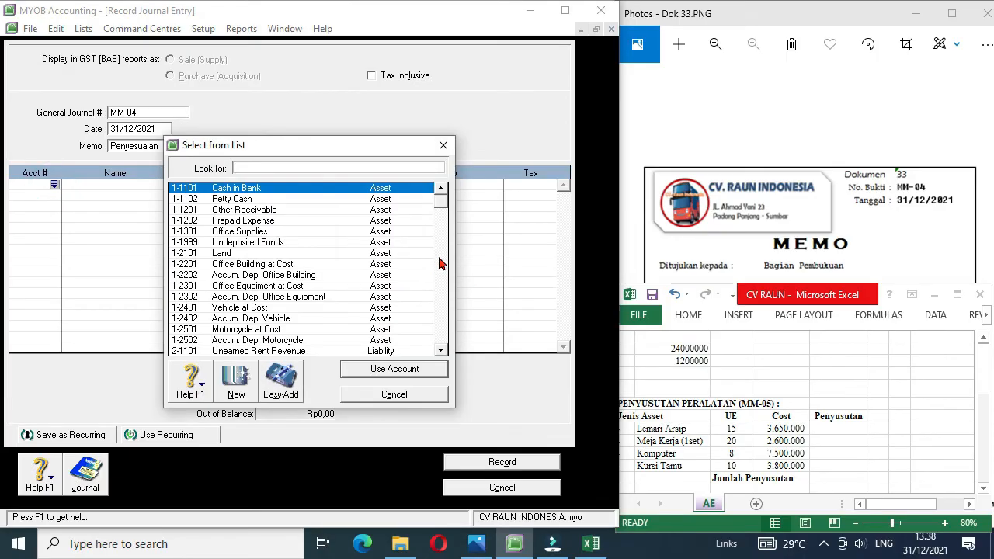
click(440, 261)
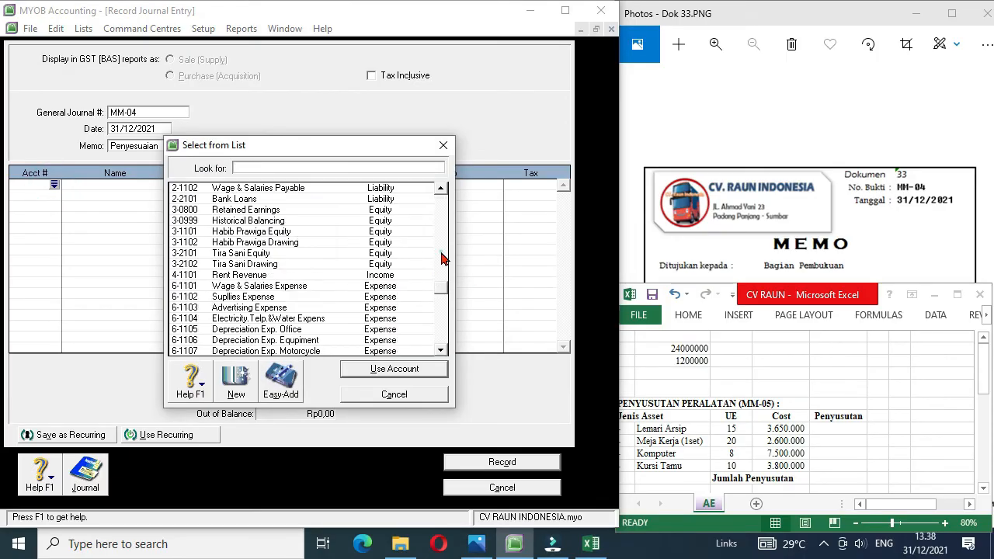
click(296, 335)
double_click(296, 336)
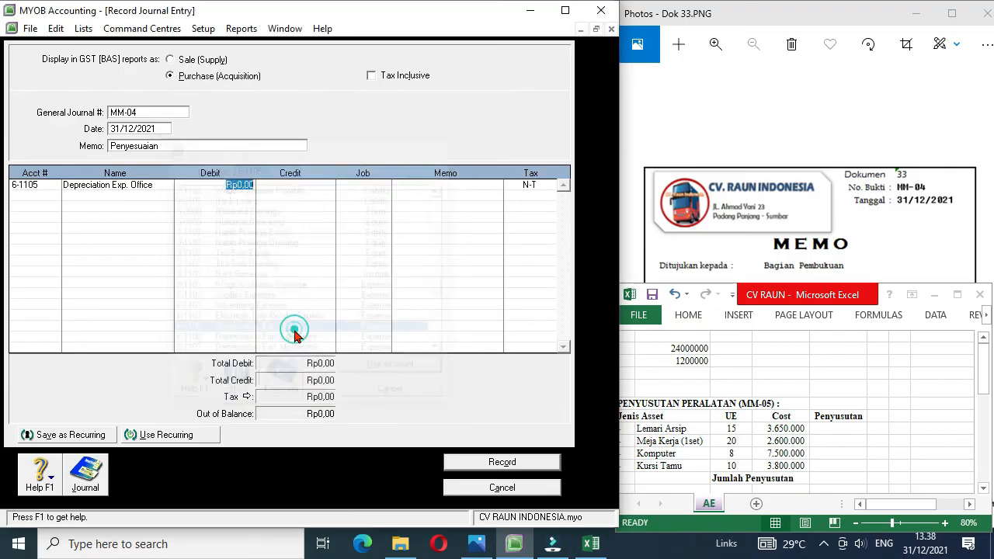
text(1200000)
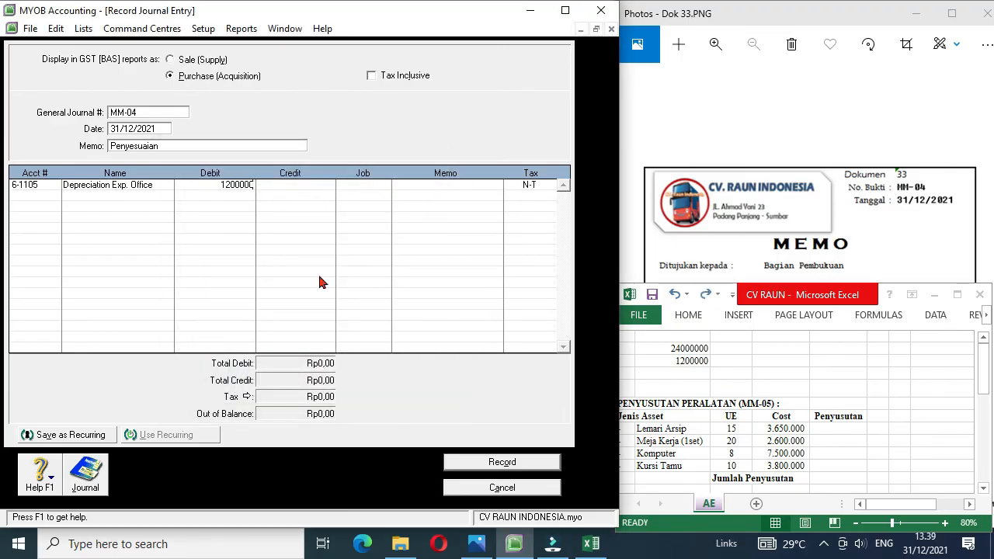
Step: Credit 1-2202 Accum. Dep. Office Building with Rp1.200.000,00 on the second line and record journal entry MM-04
click(36, 195)
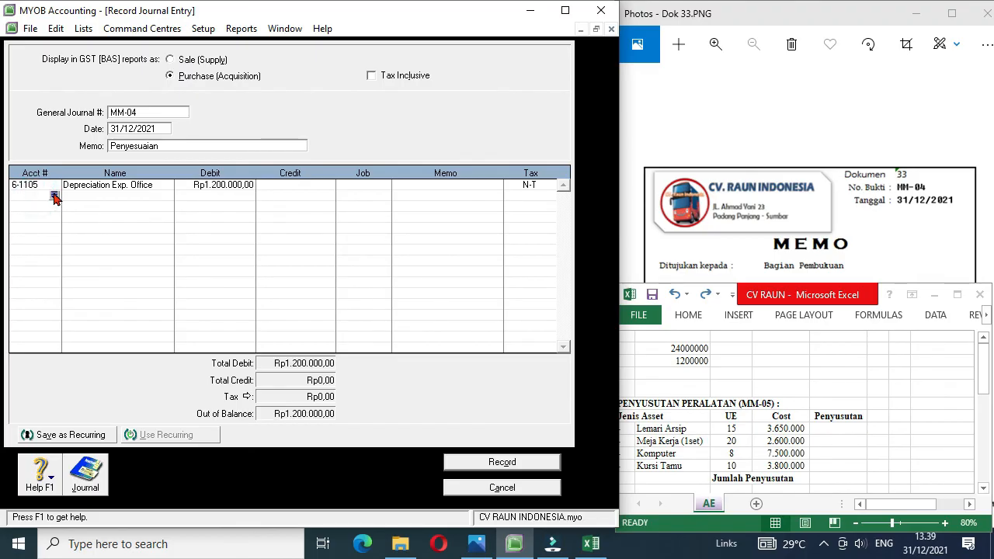
click(53, 195)
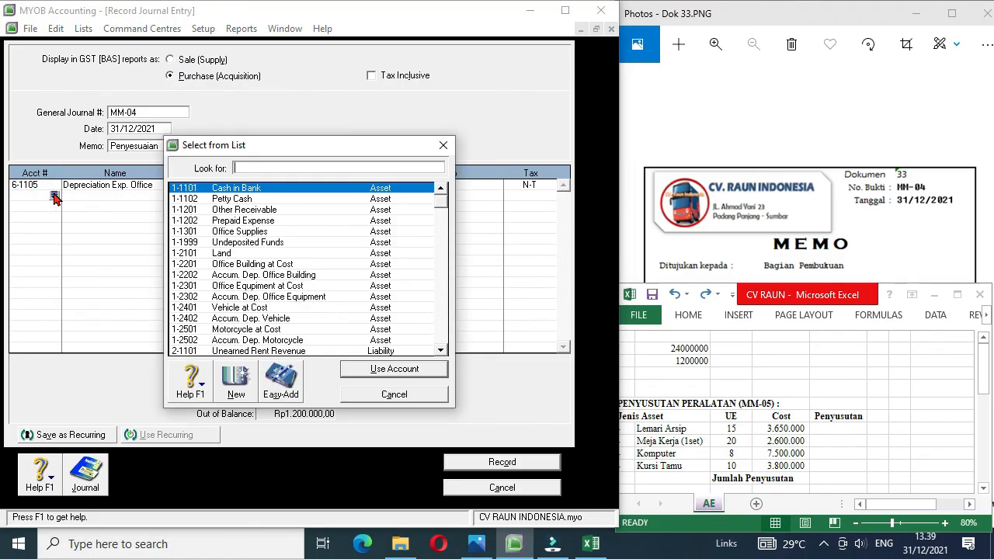
double_click(259, 276)
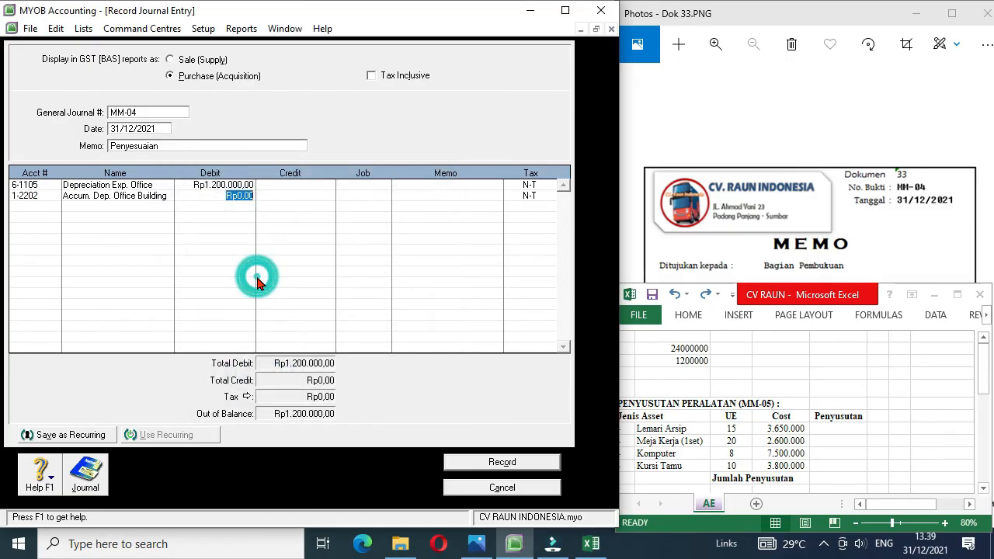
click(304, 195)
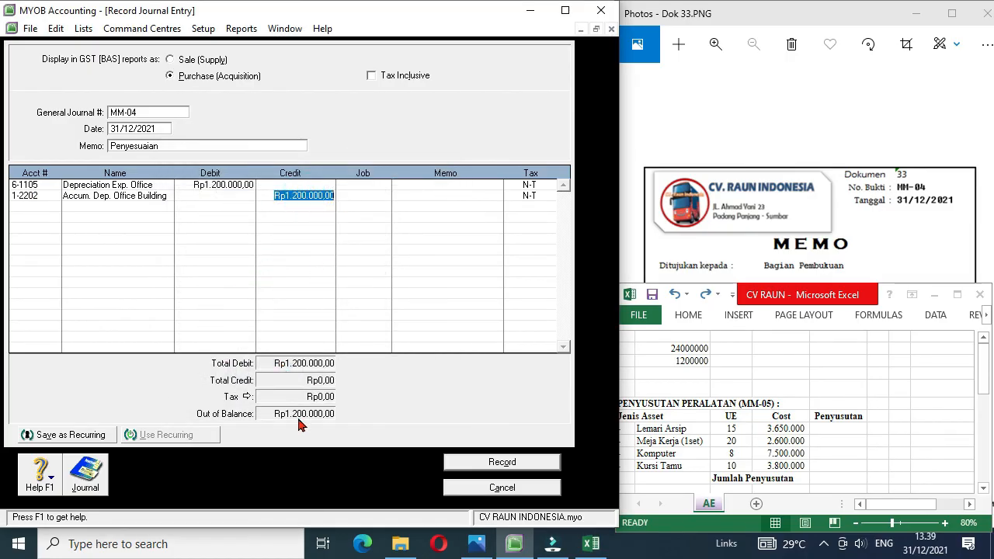
click(359, 196)
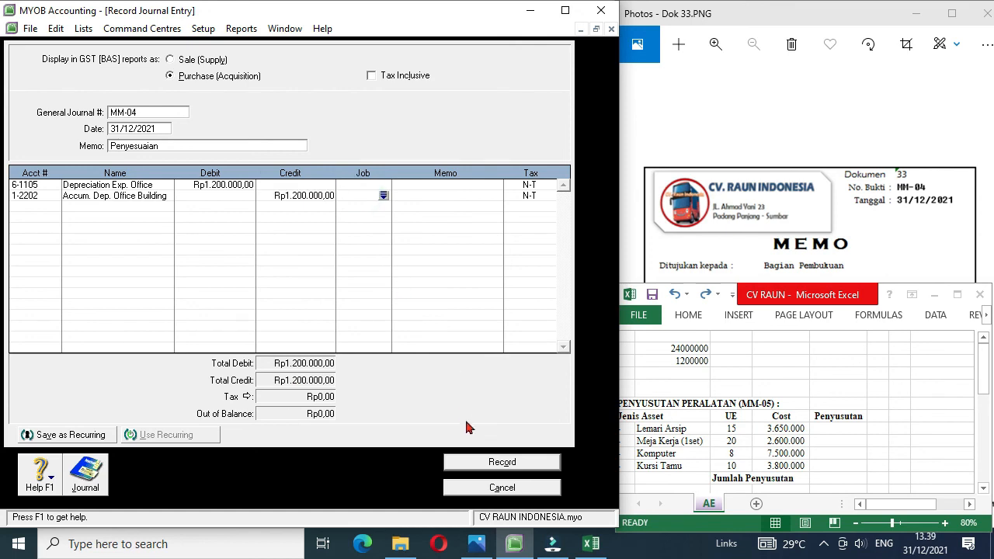
click(492, 464)
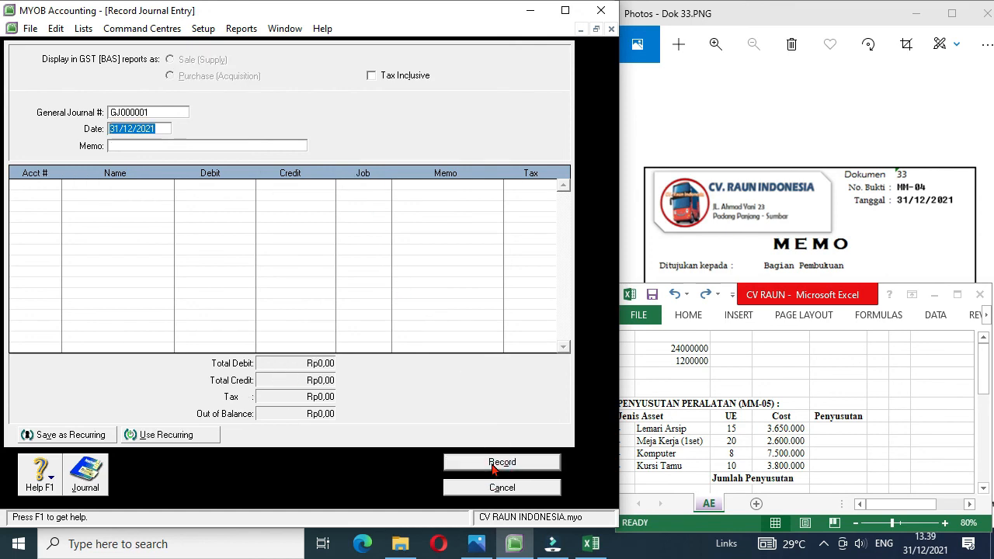
Step: Bring up memo MM-05 (Dok 34) in Photos and switch back to the equipment depreciation table in Excel
click(893, 253)
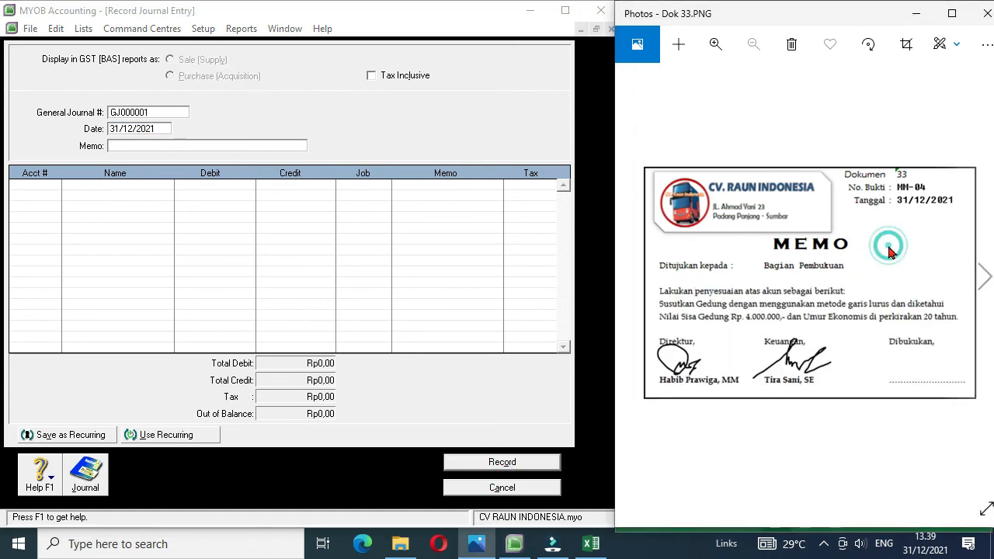
click(985, 276)
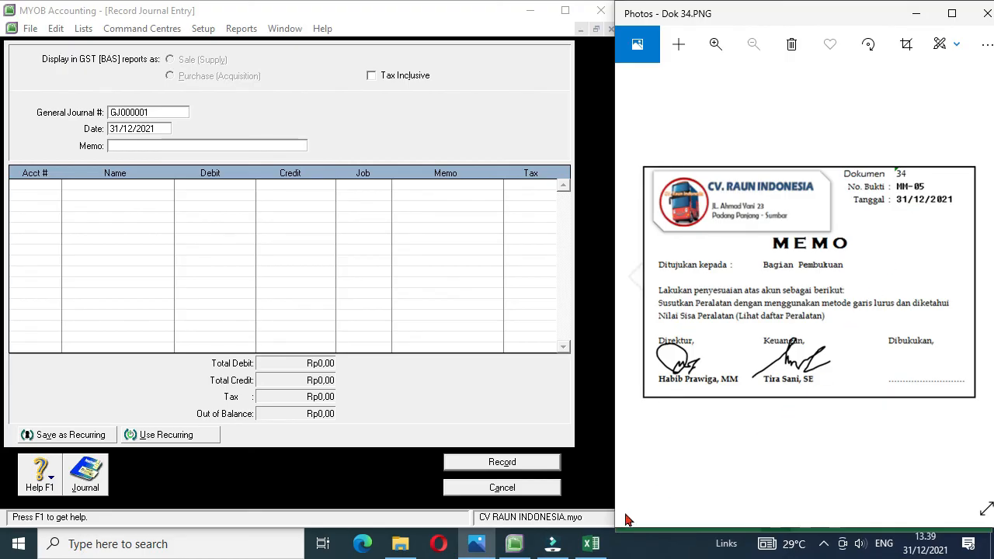
click(594, 546)
click(673, 427)
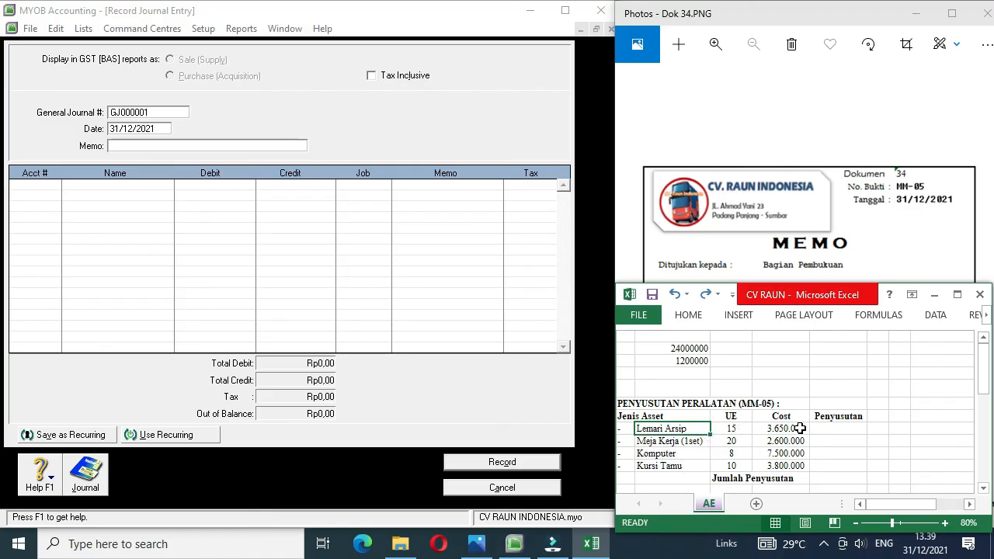
Step: Calculate the Lemari Arsip's annual depreciation in E8 by dividing its cost by its useful life with =D8/C8
click(855, 431)
text(=)
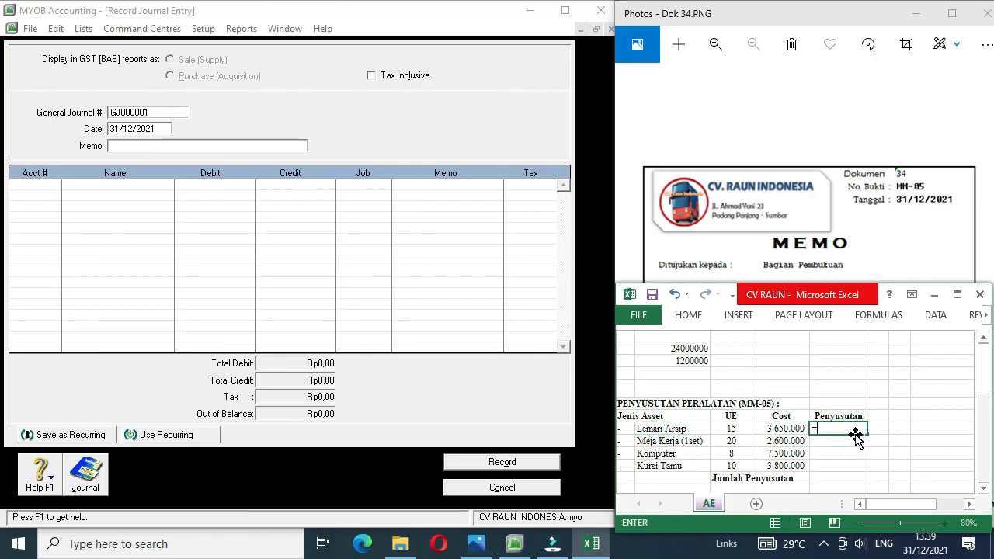
key(Left)
text(/)
key(Left)
key(Left)
key(Return)
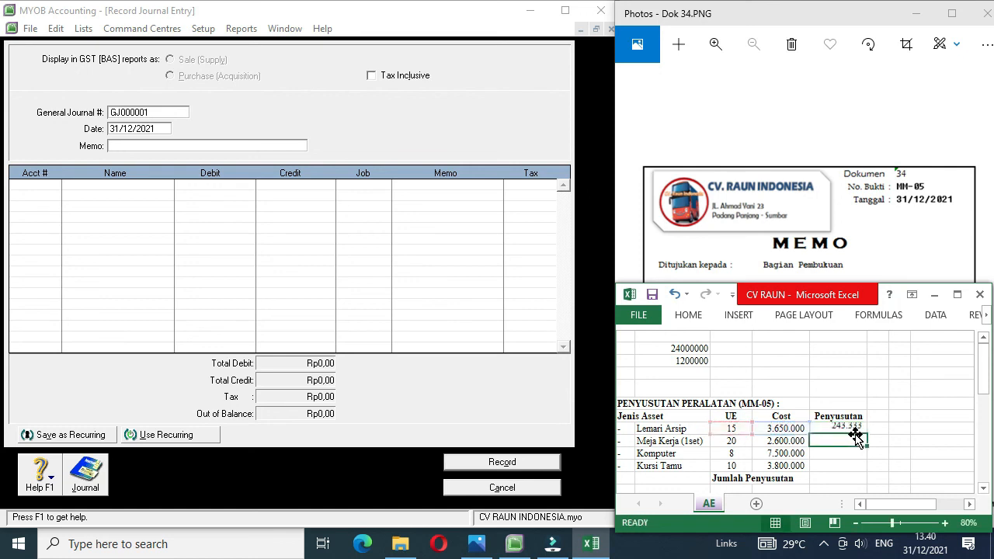
Step: Copy the Lemari Arsip depreciation formula down to the Meja Kerja, Komputer and Kursi Tamu rows
key(Up)
key(ctrl+c)
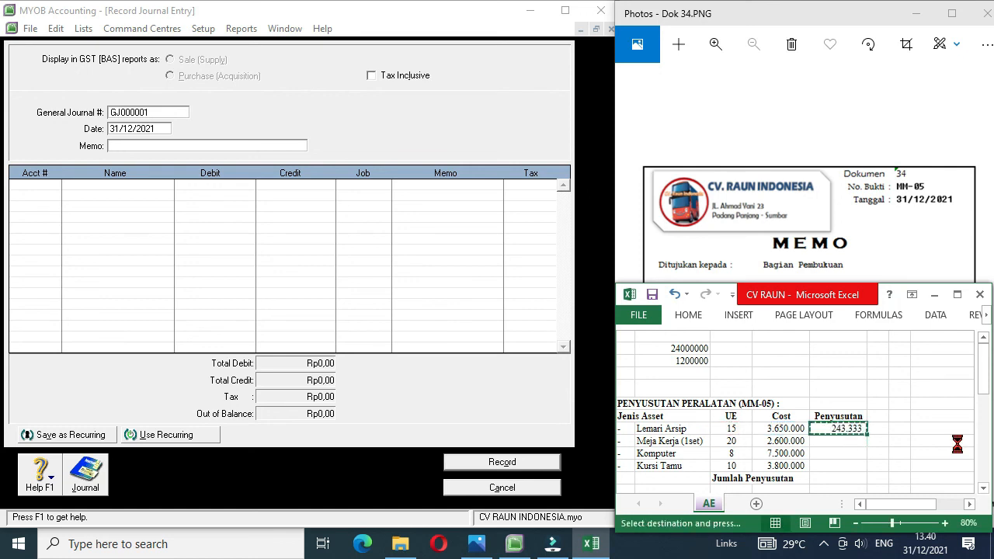
key(shift+Down)
key(shift+Down)
key(shift+Down)
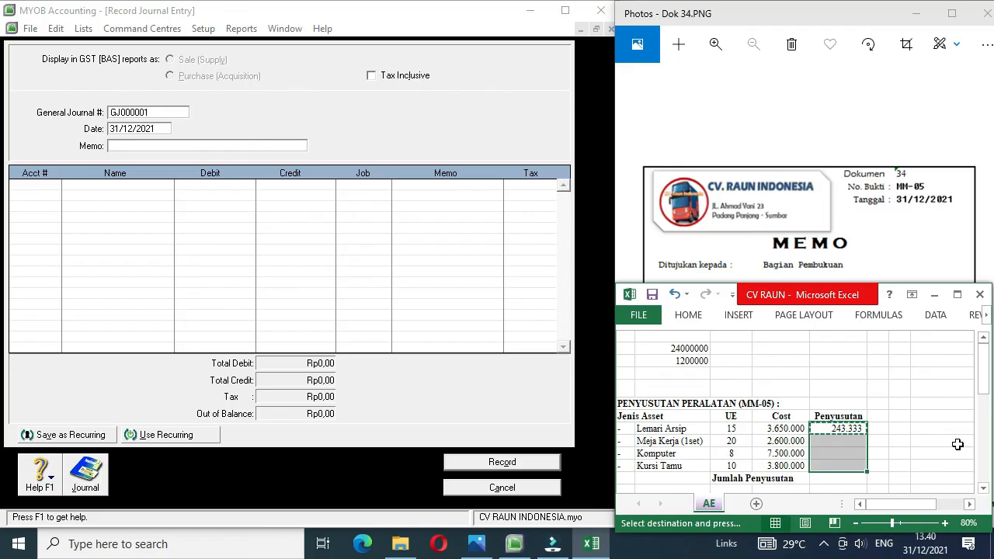
key(ctrl+v)
Step: Total the equipment depreciation in the Jumlah Penyusutan row with a SUM of E8:E11
key(Down)
key(Down)
key(Down)
key(Down)
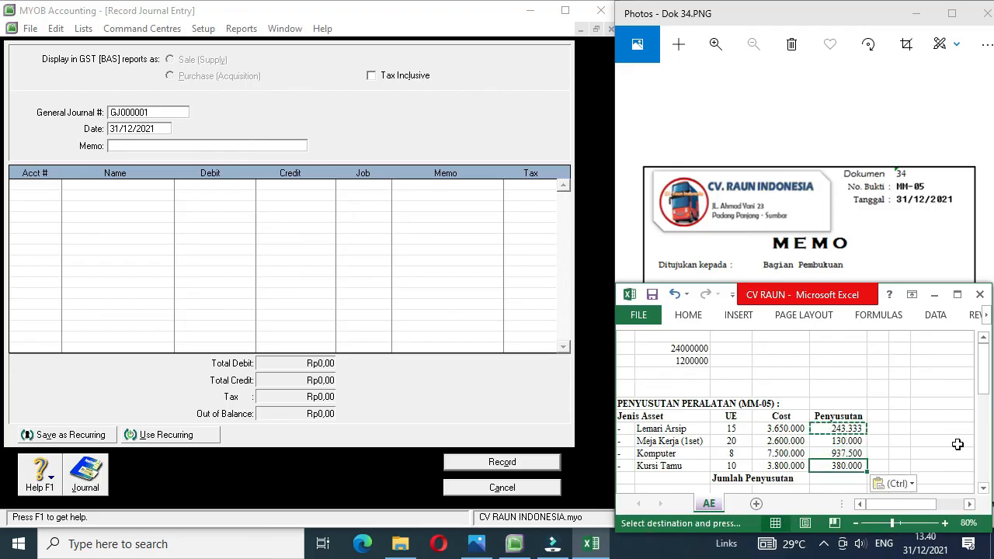
text(=sum()
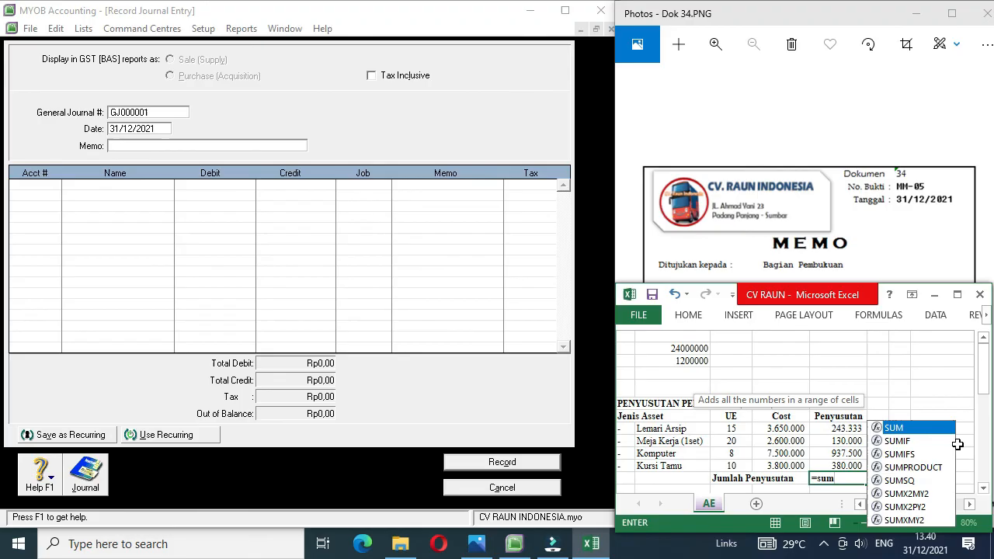
key(Up)
key(shift+Up)
key(shift+Up)
key(shift+Up)
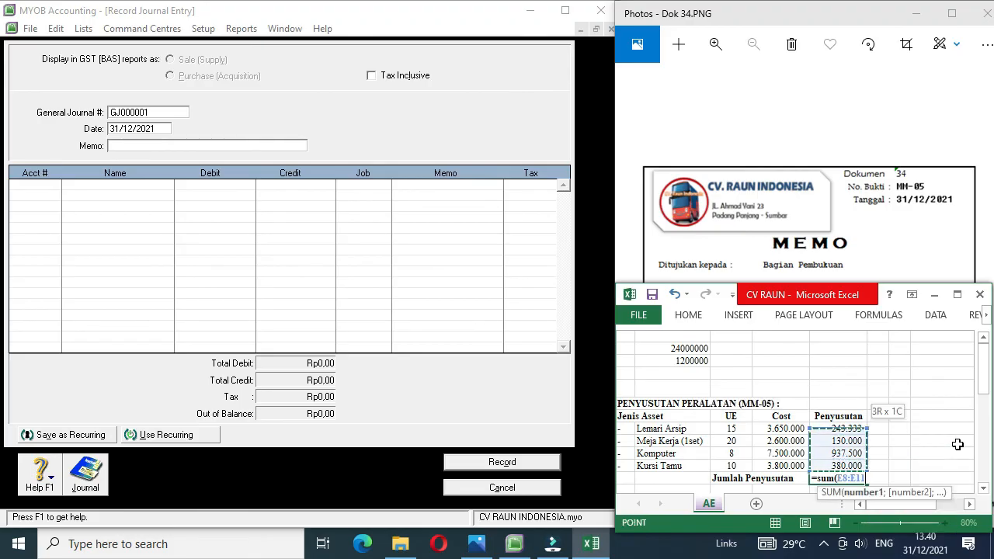
key(Return)
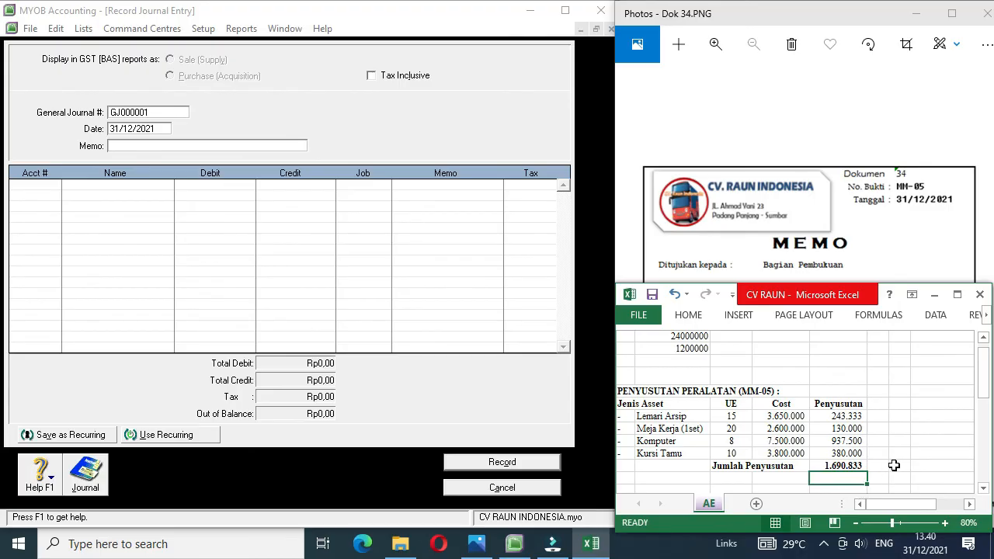
Step: Switch back to MYOB, number the new journal entry MM-05 and give it the memo Penyesuaian
click(155, 114)
click(154, 113)
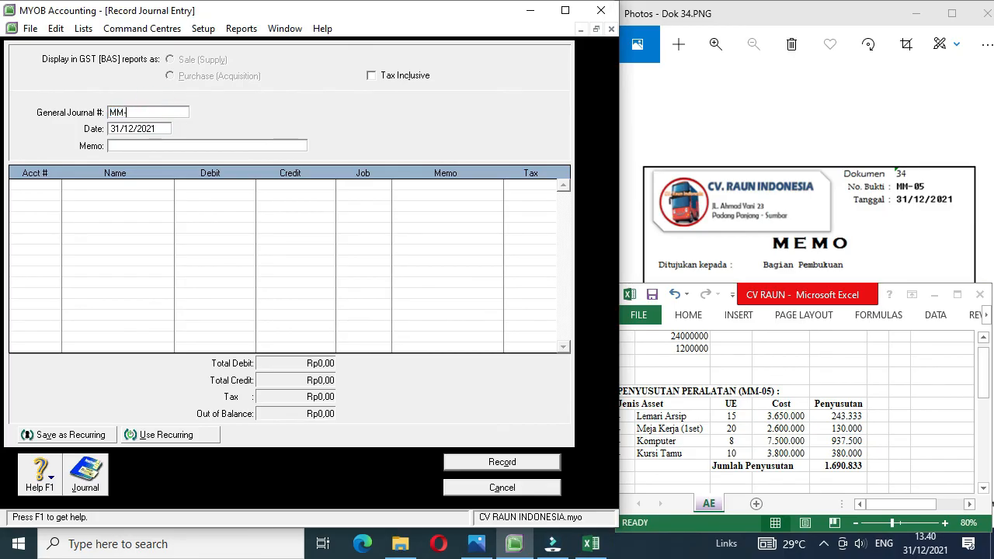
text(MM-05)
click(124, 146)
text(Penyesuaian)
Step: Debit account 6-1106 Depreciation Exp. Equpiment with 1690833 on the first line of journal entry MM-05
click(53, 188)
click(53, 187)
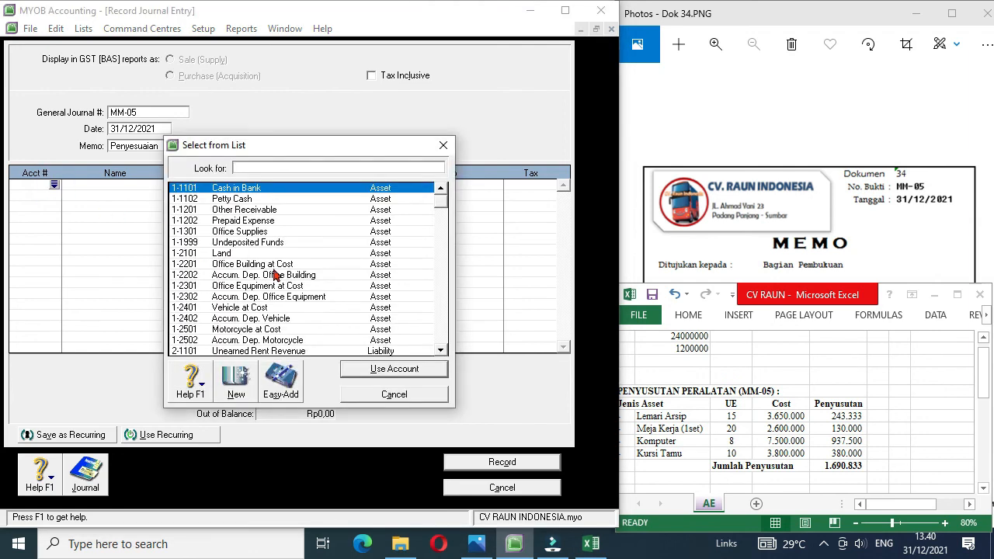
scroll(441, 352, down, 4)
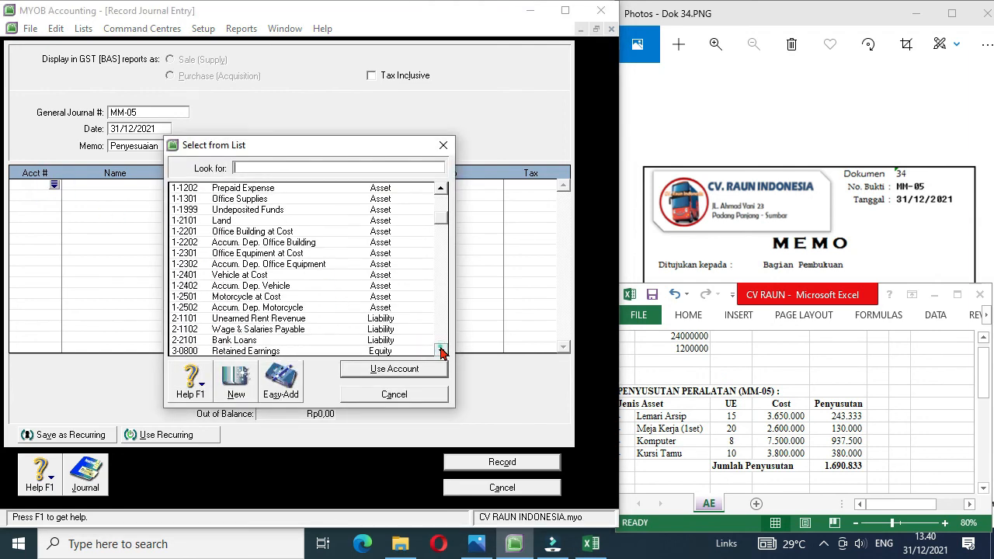
scroll(441, 352, down, 2)
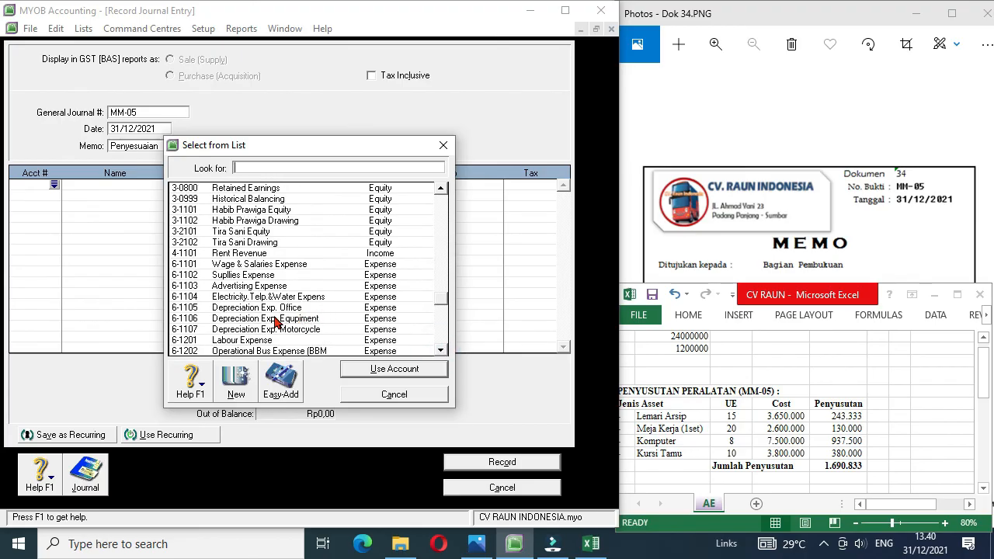
double_click(276, 321)
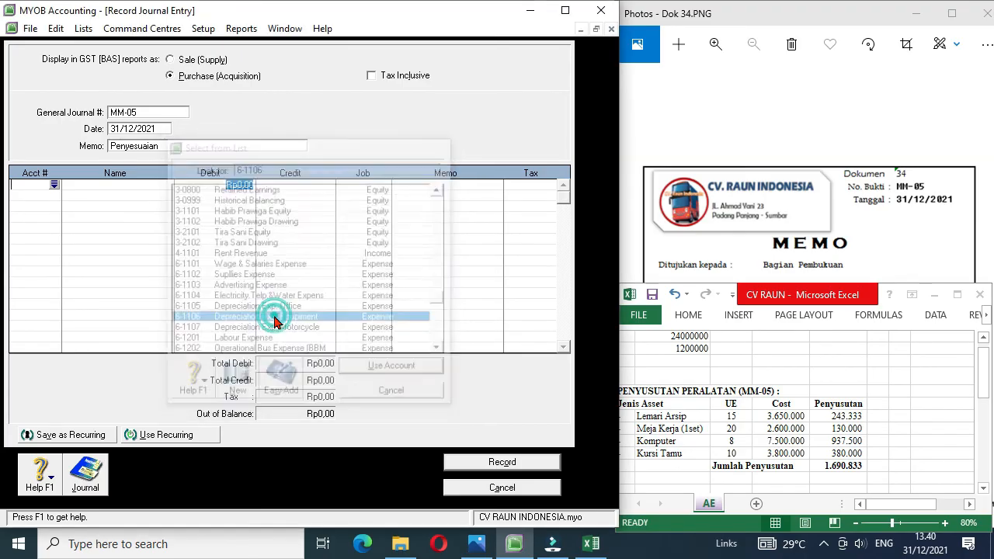
text(1)
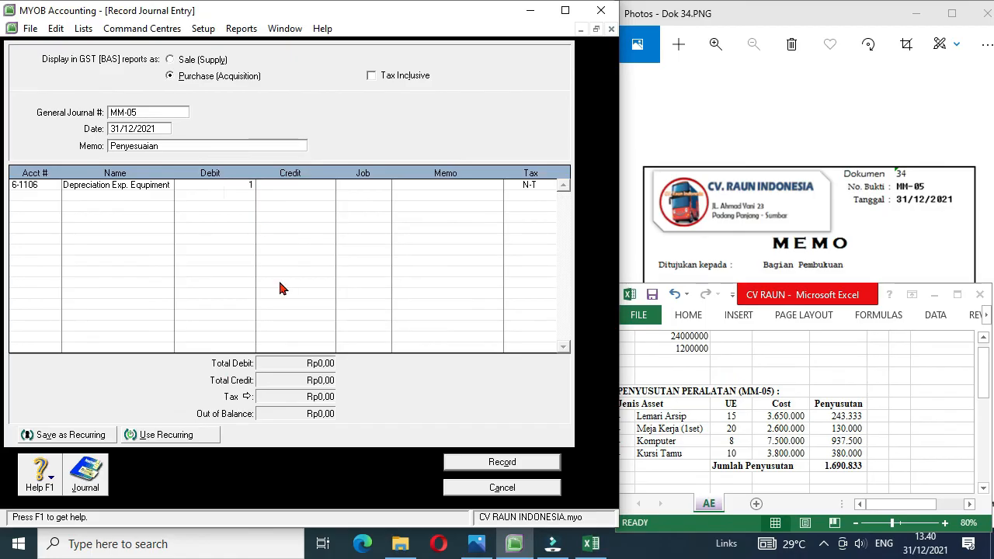
text(690833)
Step: Credit 1-2302 Accum. Dep. Office Equipment with Rp1.690.833,00 on the second line and record journal entry MM-05
click(35, 196)
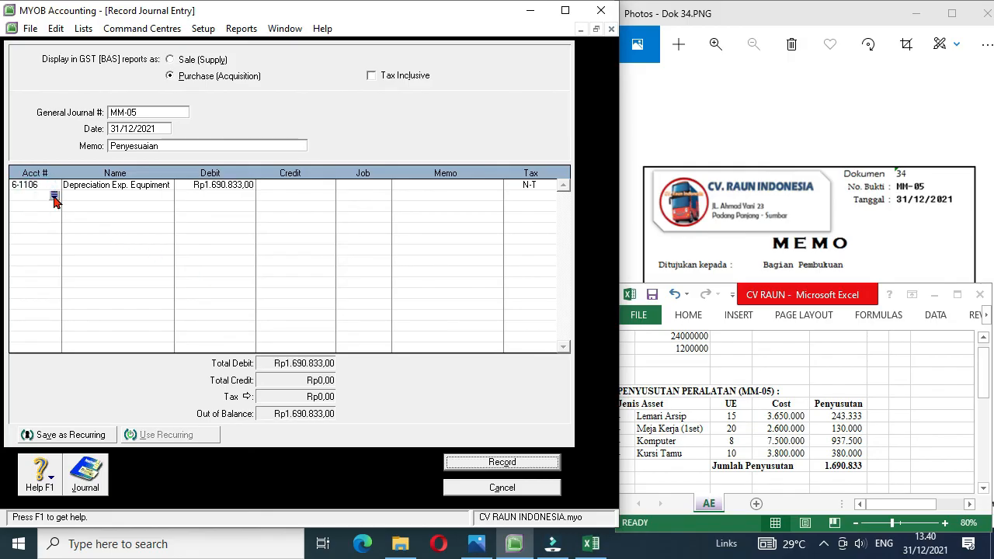
click(54, 197)
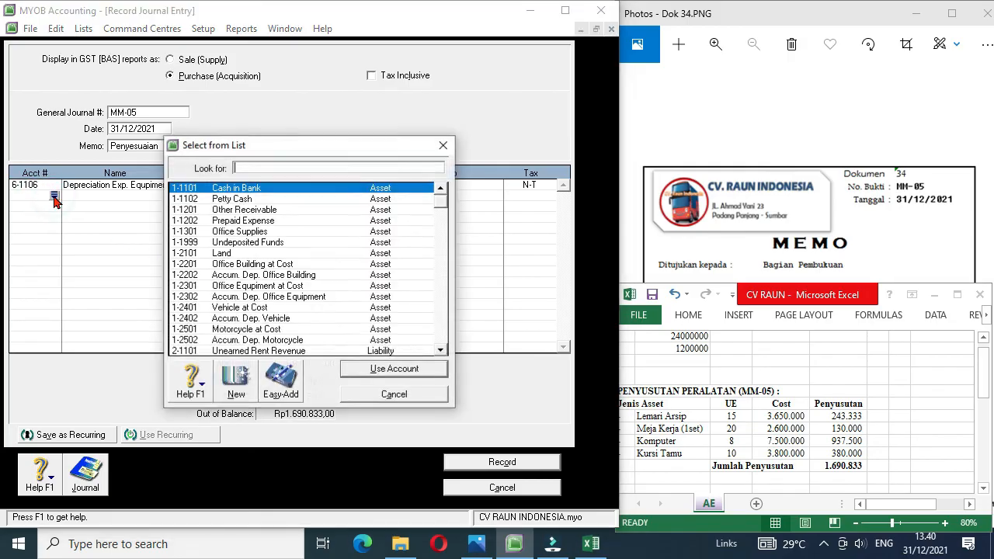
double_click(282, 298)
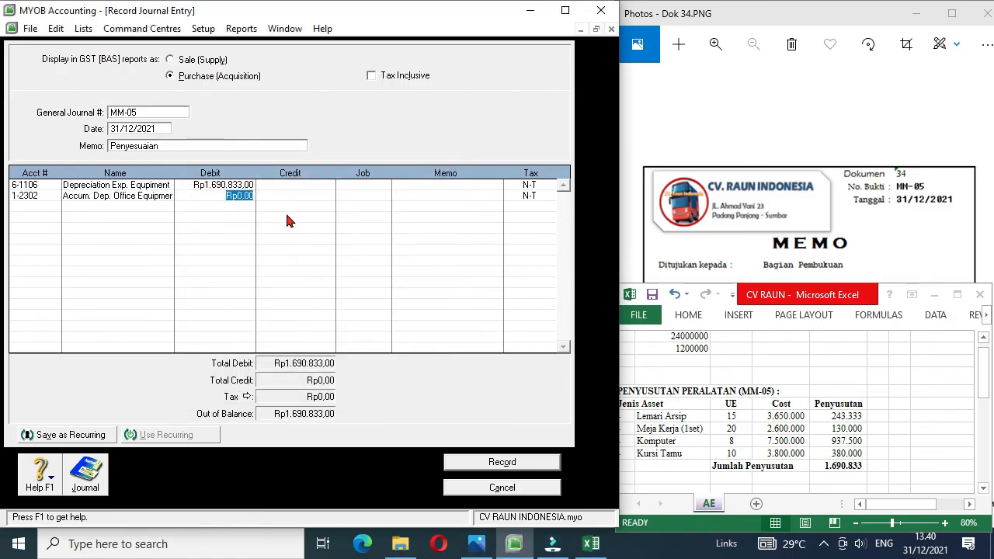
click(303, 199)
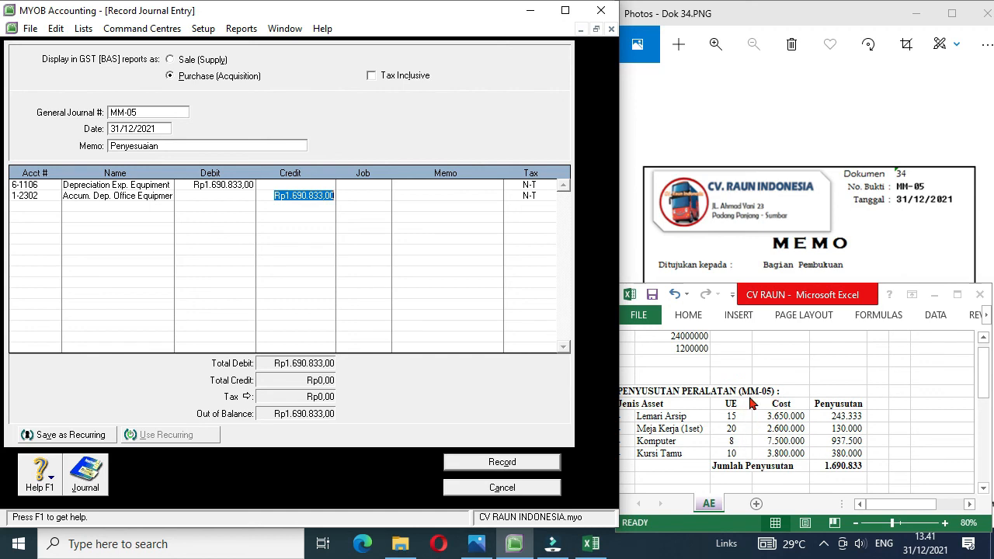
click(374, 197)
click(484, 463)
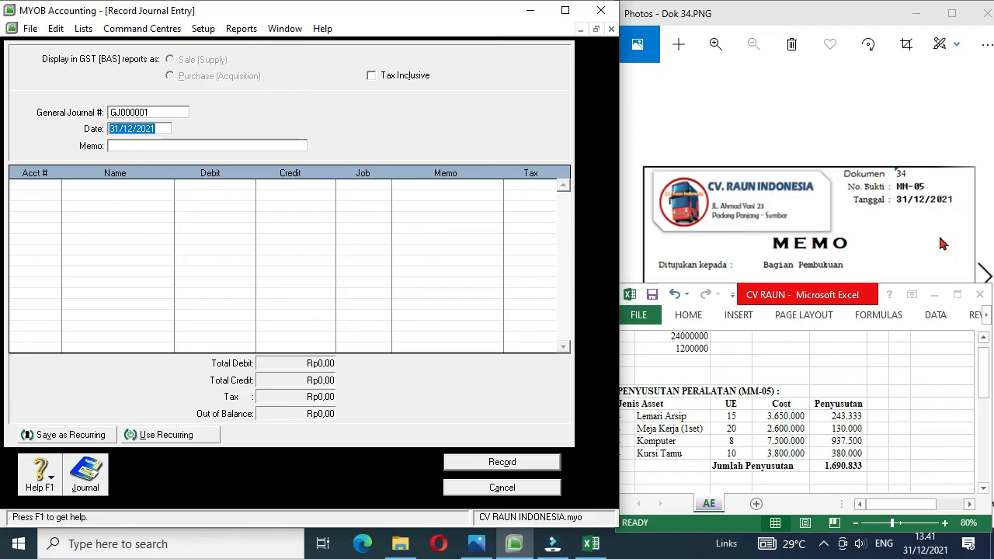
Step: Examine memo MM-06 (Dok 35) in Photos and go back to cash payment voucher BKK-10 (Dok 22) for the trip costs
click(985, 274)
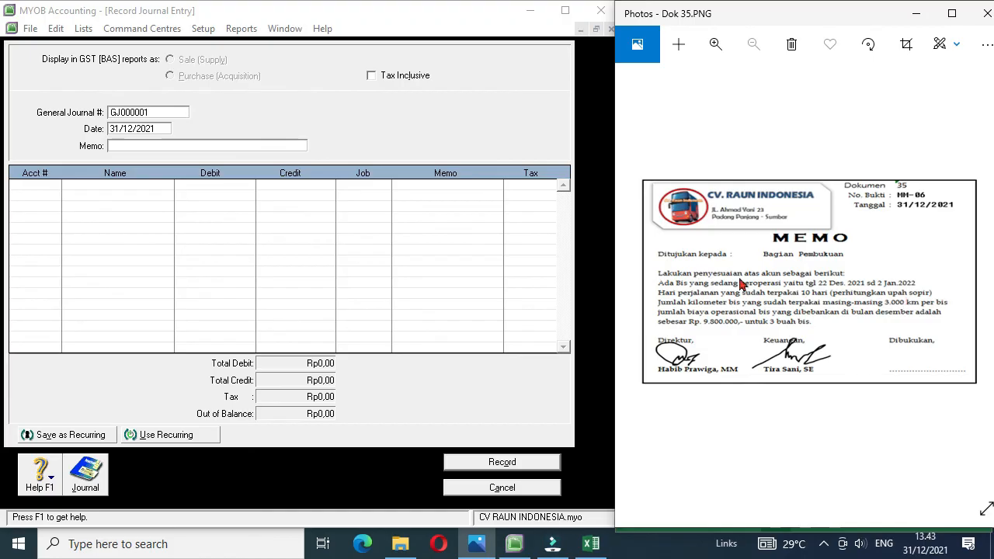
click(633, 279)
click(633, 279)
click(633, 280)
click(633, 279)
click(633, 280)
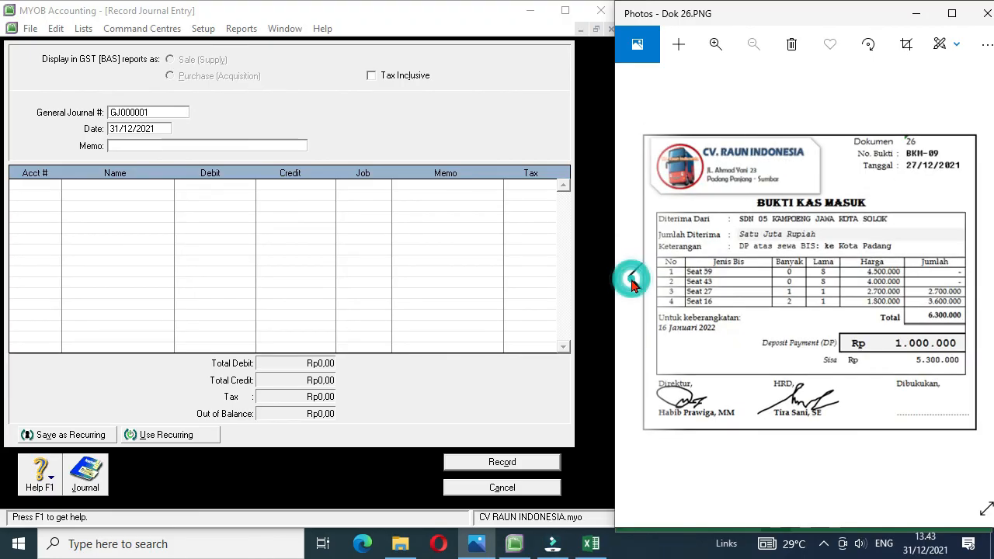
click(633, 280)
click(633, 281)
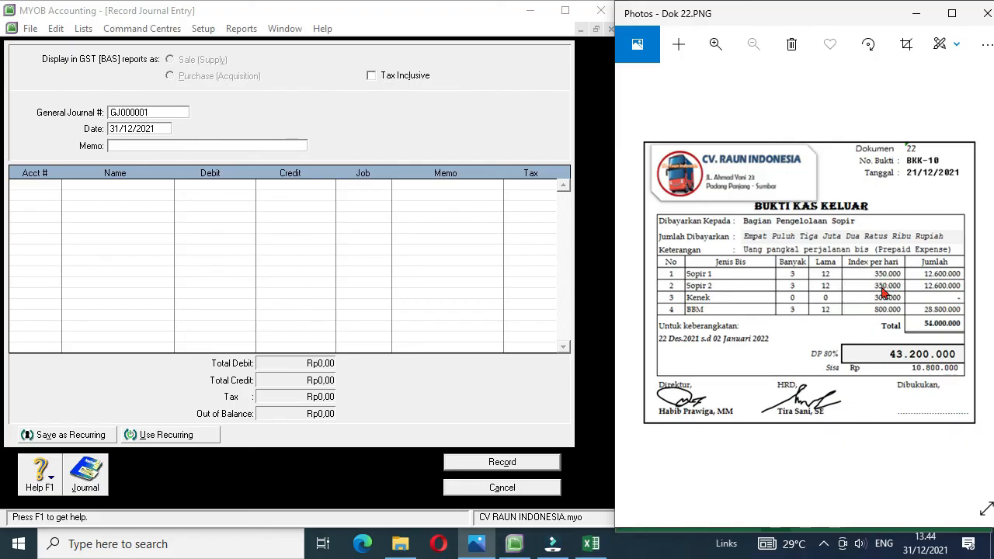
Step: Switch to Excel and calculate the Upah Sopir amount in the MM-06 block as 6*10*350000
click(591, 546)
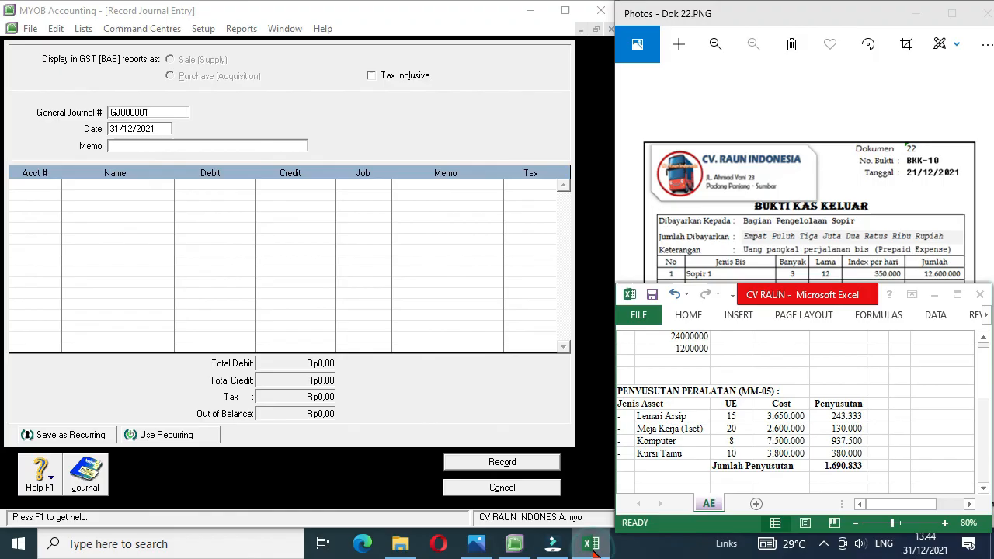
click(678, 453)
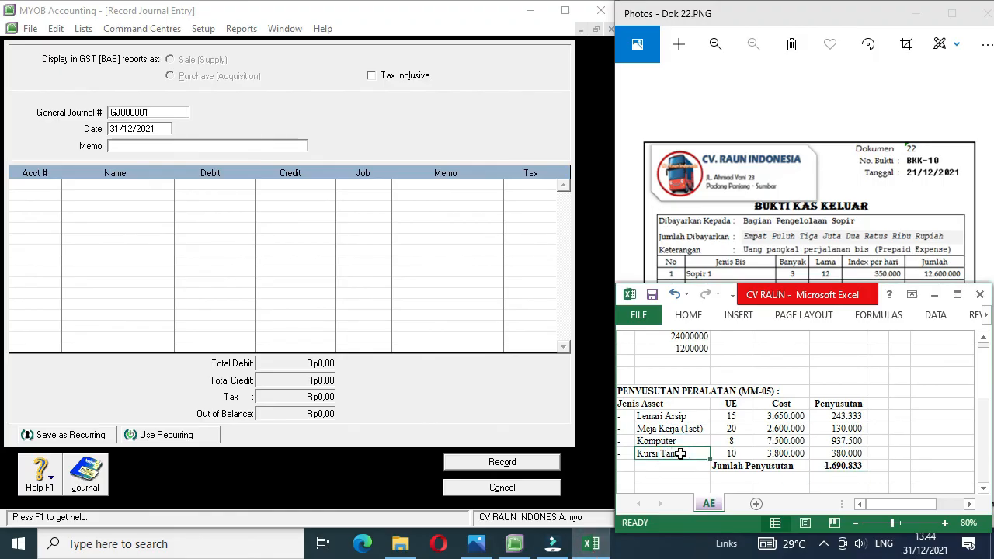
key(Down)
key(Down)
key(Down)
key(Down)
key(Down)
key(Down)
key(Down)
key(Down)
key(Down)
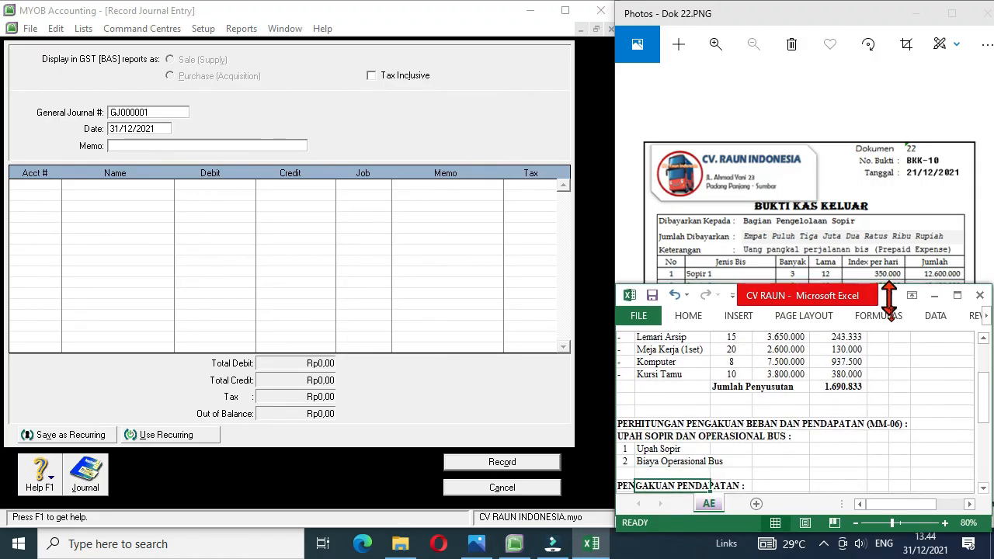
drag(889, 286, 889, 330)
key(Down)
key(Right)
key(Up)
key(Up)
key(Up)
key(Up)
key(Right)
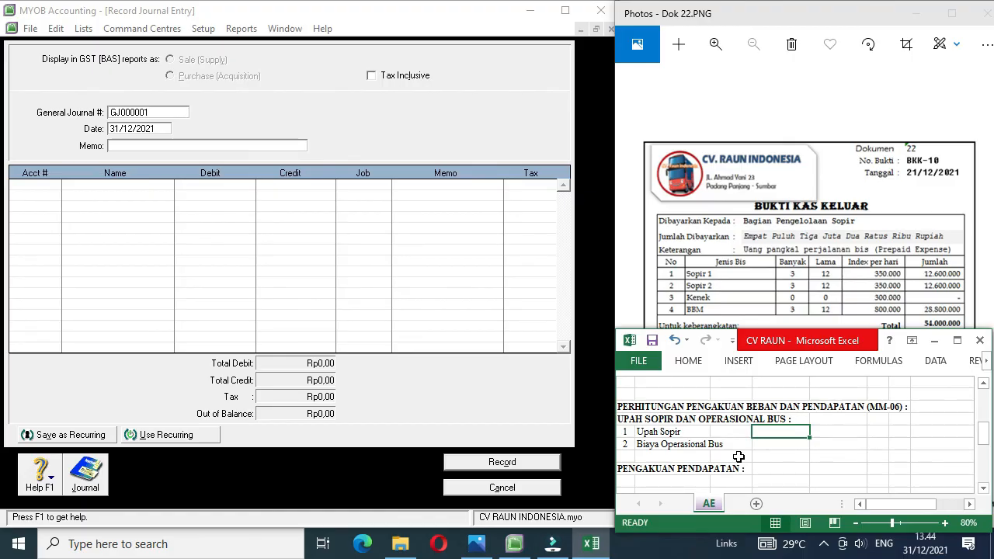
text(=6*10*350000)
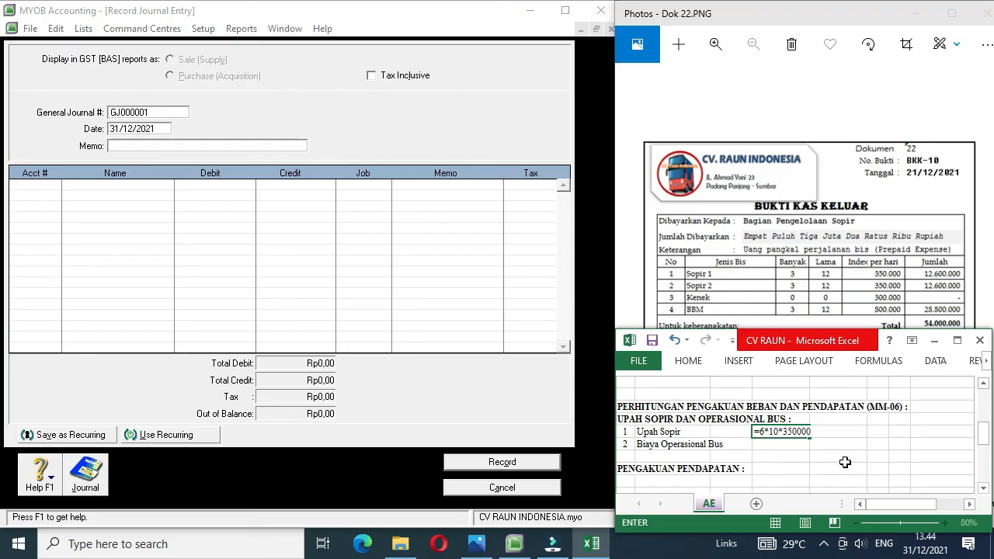
key(Return)
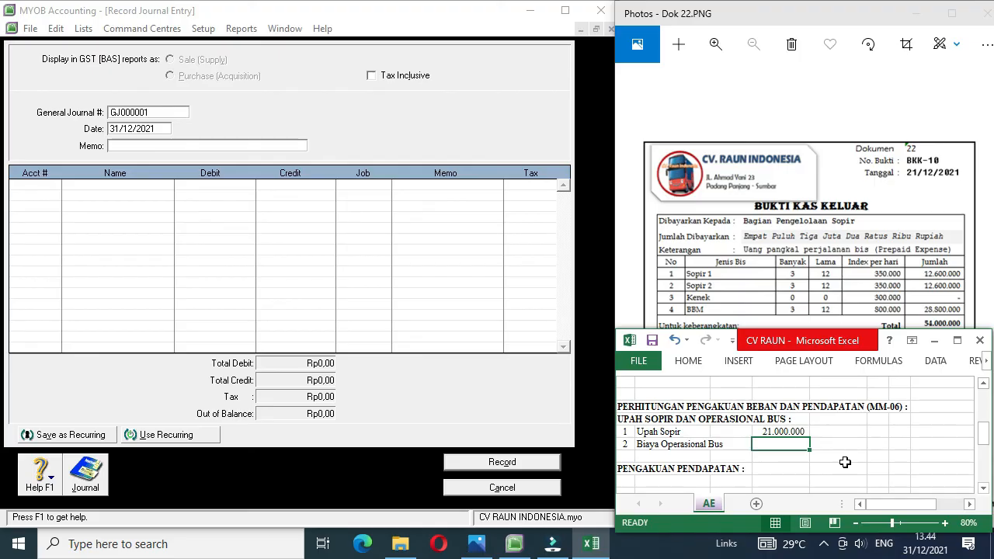
Step: Go through the documents in Photos to memo MM-06 (Dok 35) for the bus operating cost charged to December
mouse_move(948, 304)
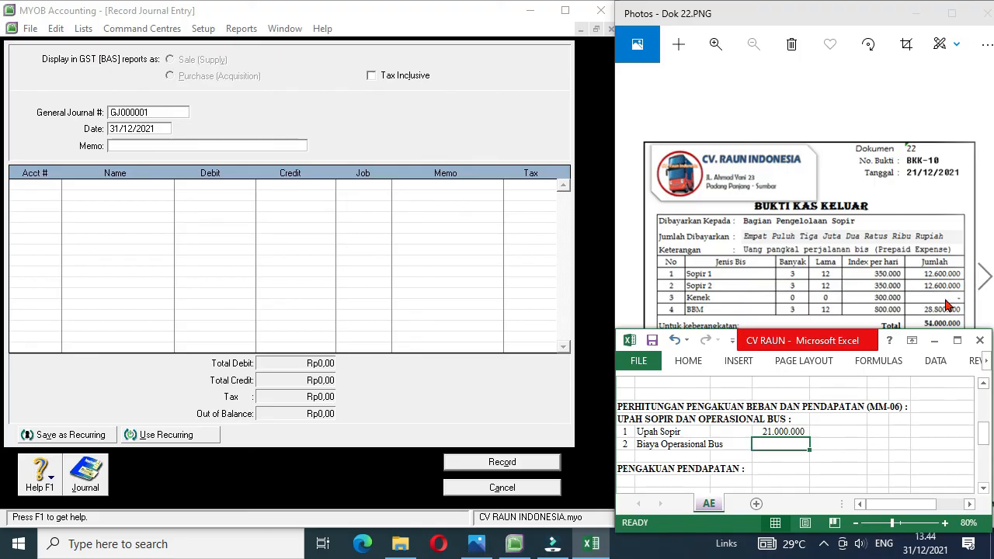
click(984, 278)
click(984, 278)
click(984, 278)
click(984, 278)
click(984, 278)
click(984, 278)
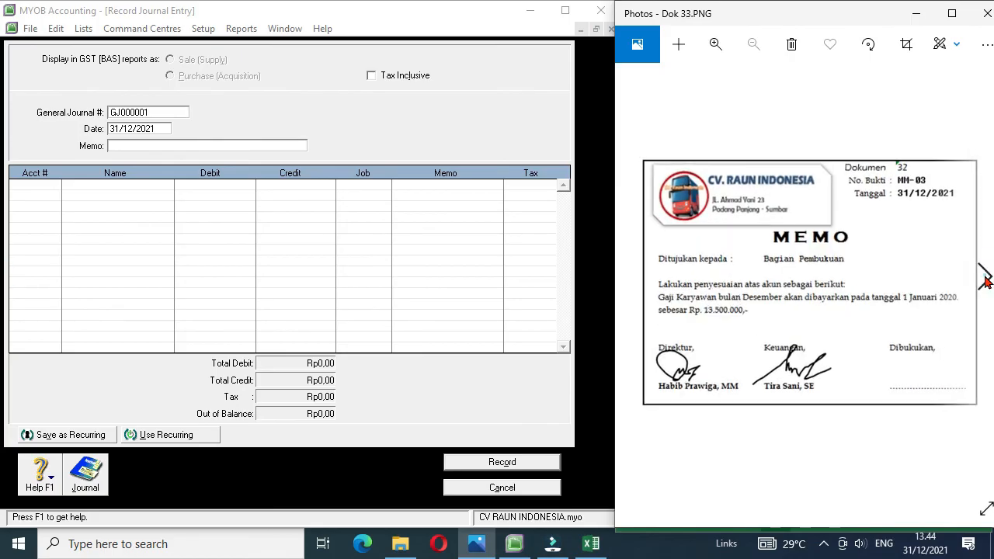
click(984, 278)
click(984, 278)
click(984, 278)
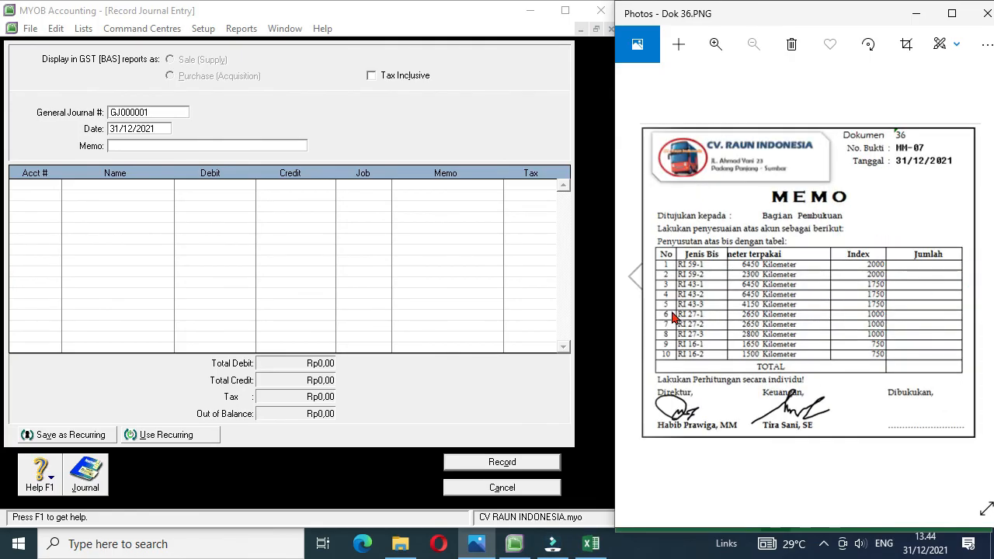
click(632, 281)
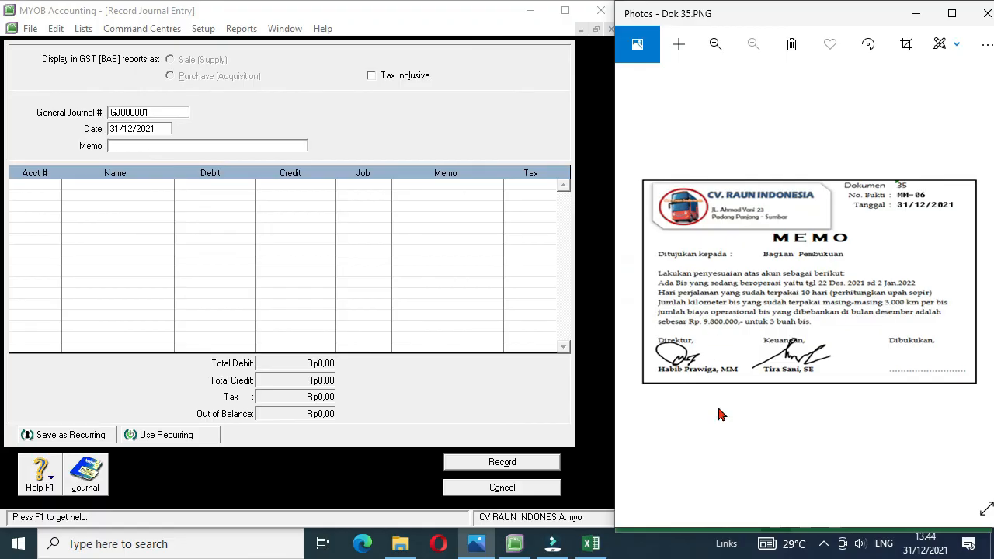
Step: Switch back to Excel and enter 9800000 as the Biaya Operasional Bus amount
click(593, 545)
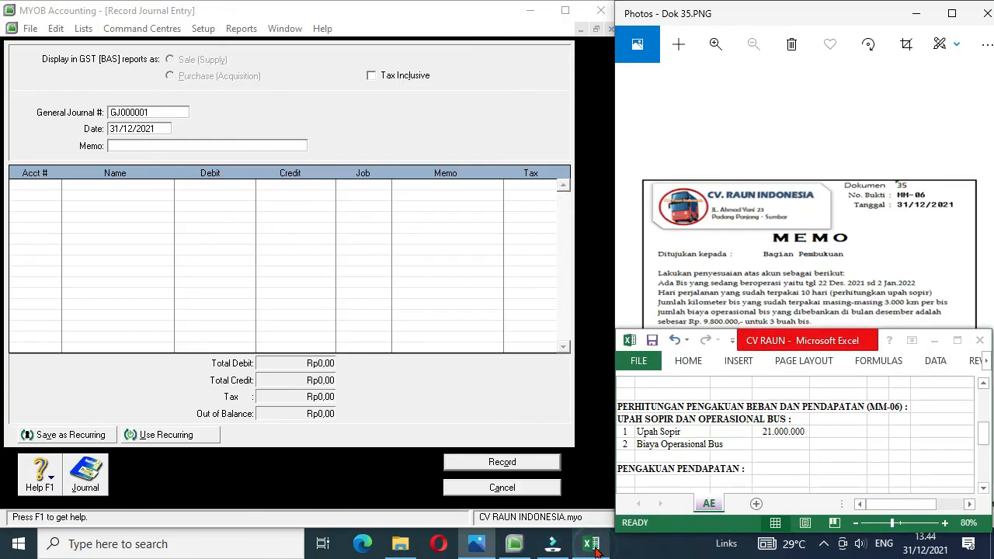
text(9800000)
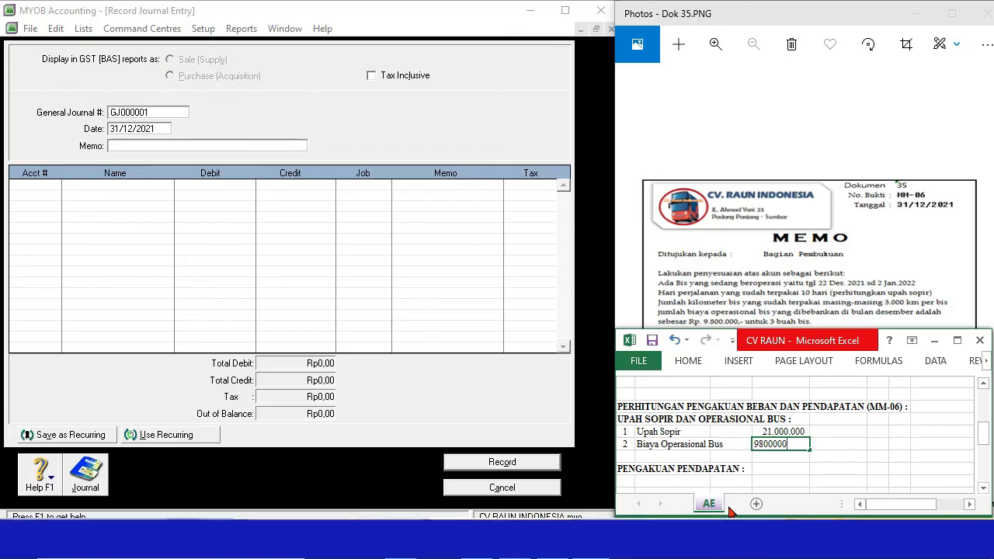
key(Return)
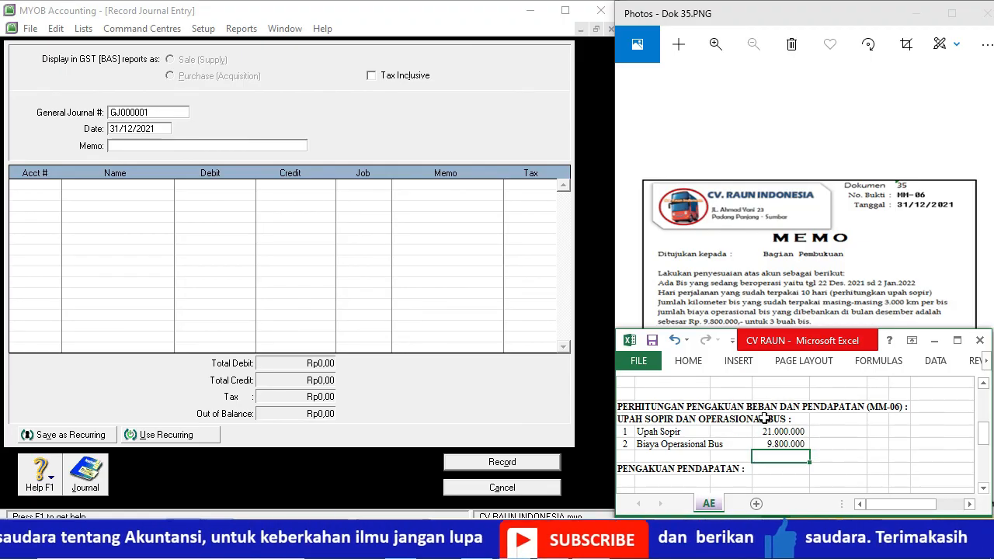
Step: Select the amount cell beside PENGAKUAN PENDAPATAN and bring up cash receipt BKM-07 (Dok 21) in Photos for the rental total
click(787, 479)
key(Down)
key(Down)
key(Up)
key(Up)
key(Up)
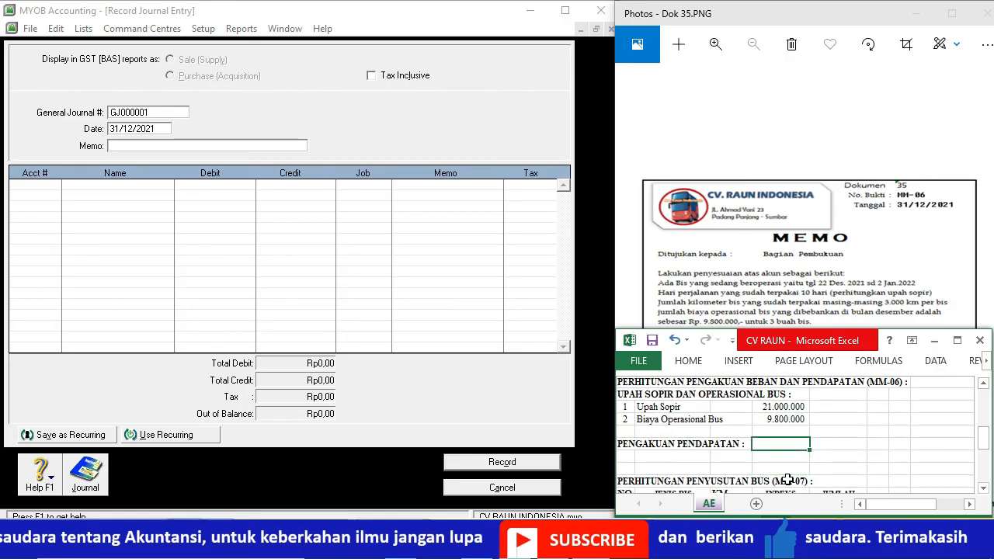
click(774, 301)
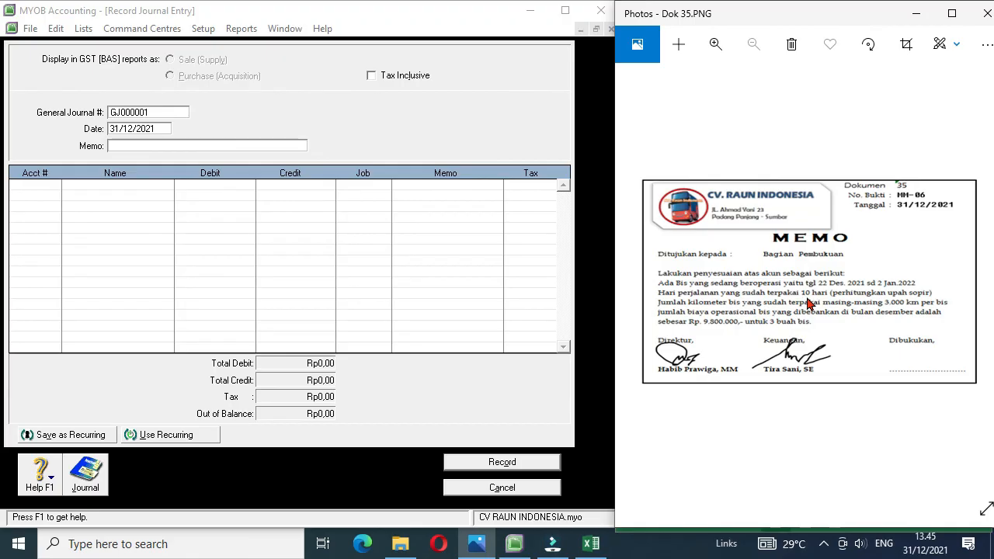
click(636, 278)
click(636, 277)
click(636, 277)
click(636, 278)
click(635, 278)
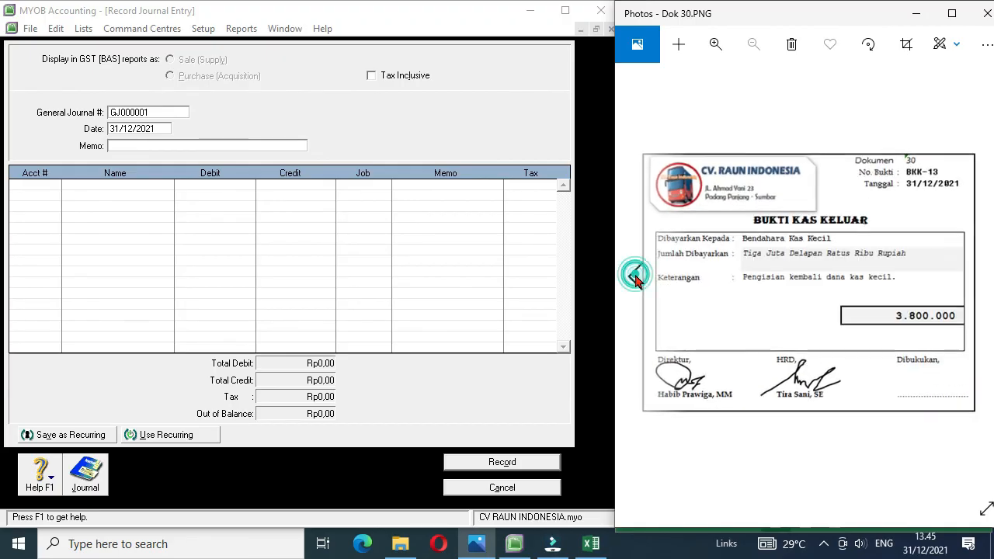
click(635, 277)
click(636, 278)
click(635, 277)
click(636, 277)
click(635, 278)
click(635, 277)
click(635, 278)
click(635, 278)
click(635, 277)
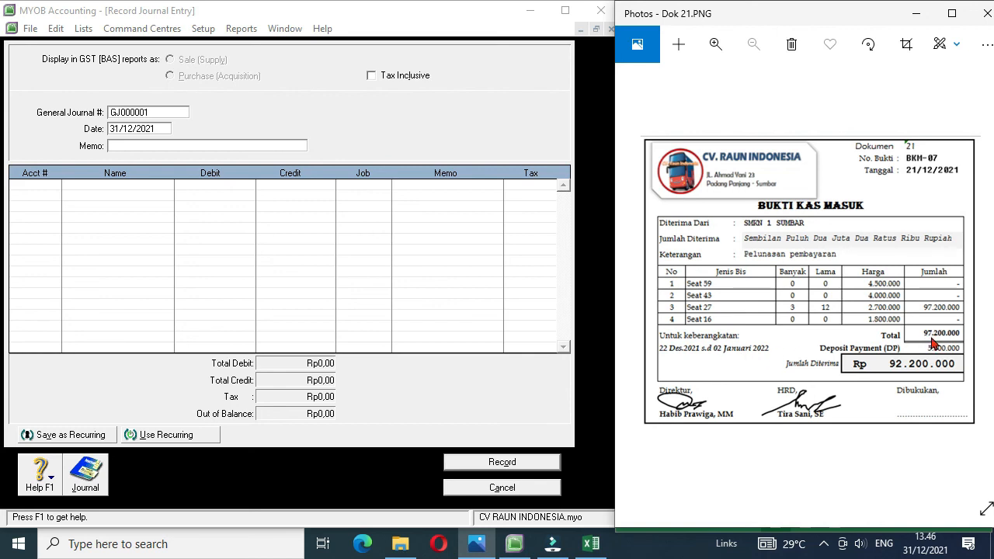
Step: Switch back to Excel and calculate the Pengakuan Pendapatan amount with the formula =10/12*97200000
click(591, 543)
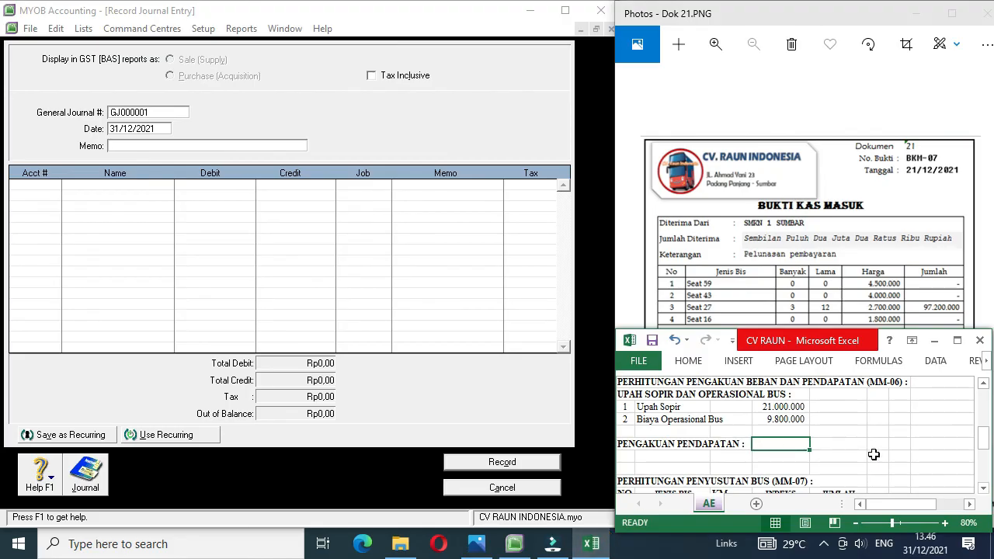
text(=10/12*)
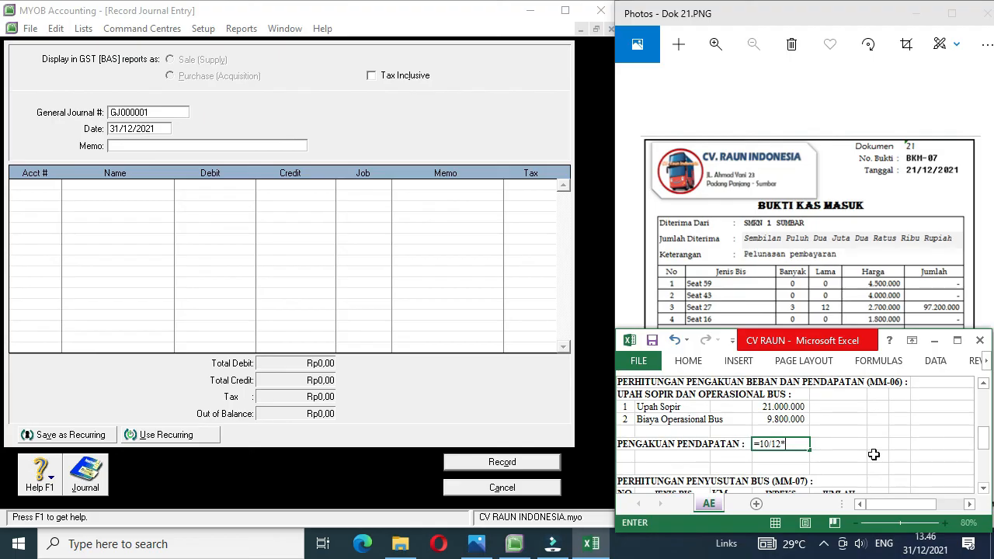
text(97200000)
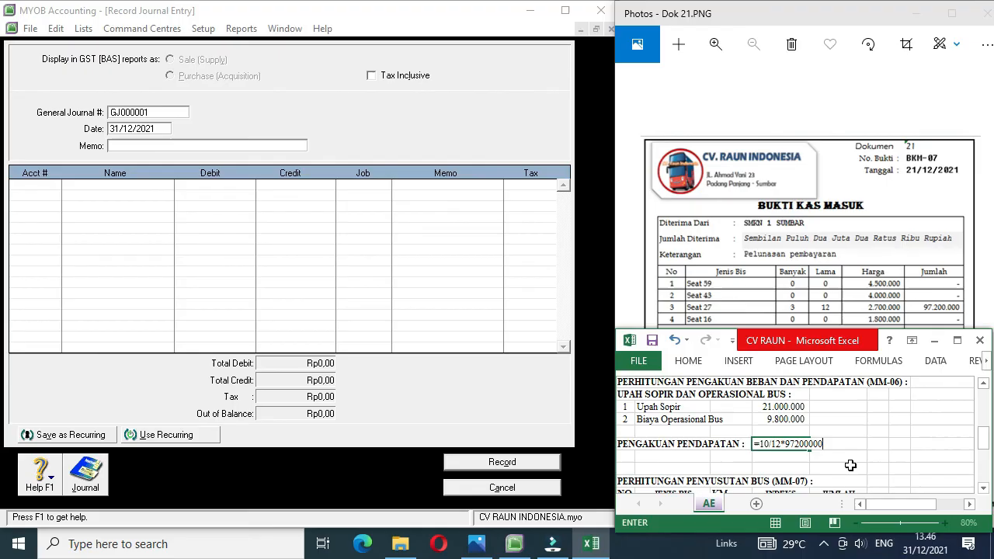
key(Return)
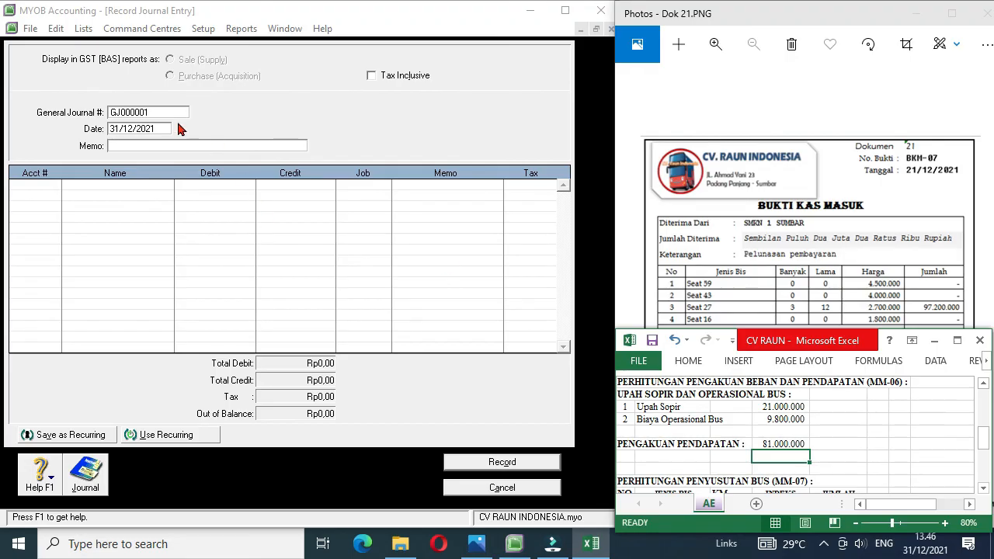
Step: Activate the MYOB journal number field and go forward through the documents in Photos to memo MM-06 (Dok 35)
click(155, 109)
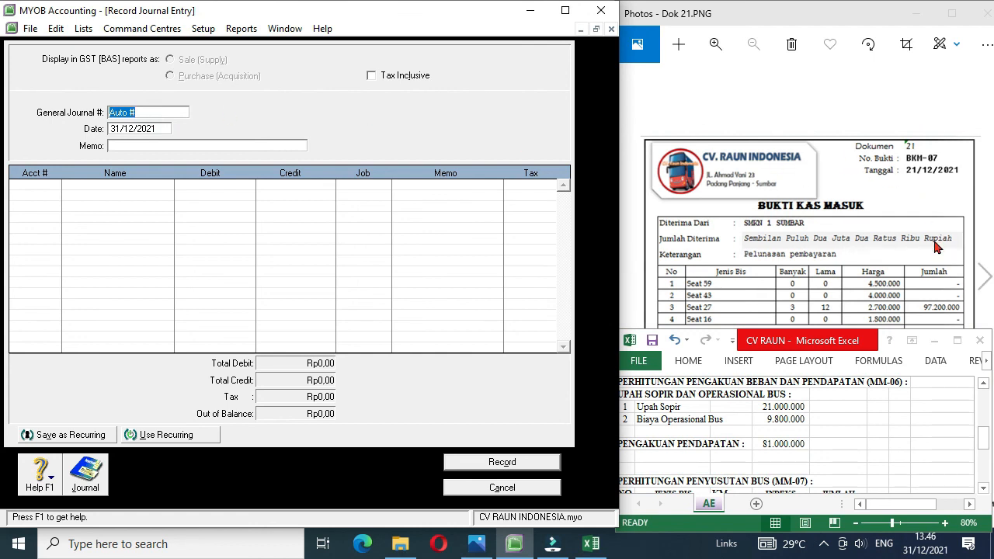
click(985, 278)
click(985, 278)
click(985, 278)
click(983, 281)
click(983, 281)
click(983, 281)
click(983, 281)
click(983, 281)
click(983, 281)
click(983, 281)
click(983, 281)
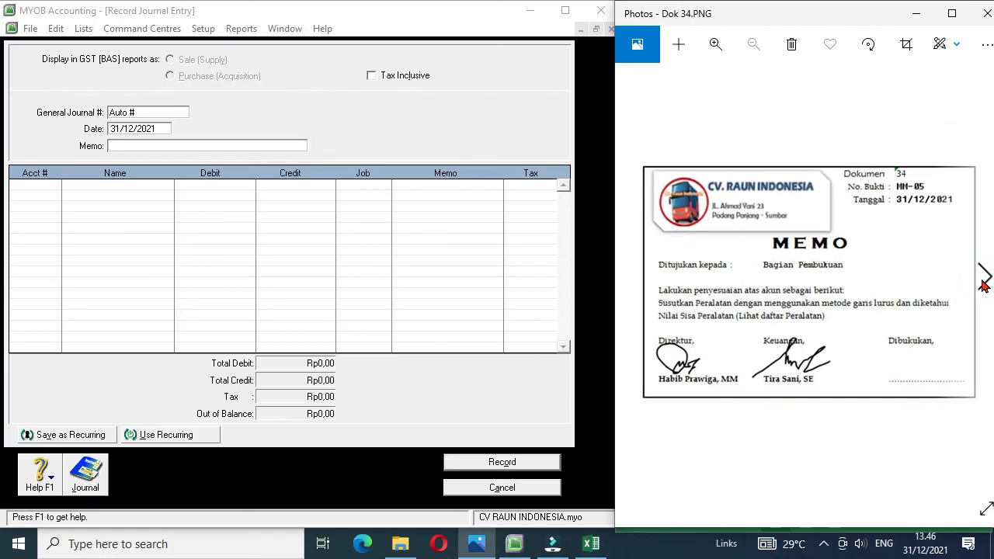
click(983, 281)
Step: Number the new MYOB journal entry MM-06 and give it the memo Penyesuaian
click(141, 111)
text(MM-06)
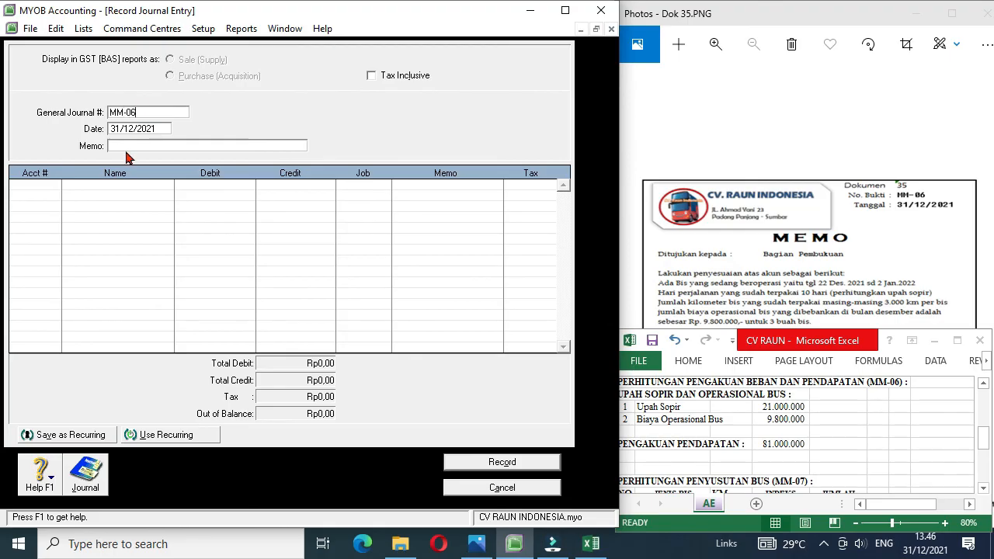
click(118, 145)
click(118, 145)
text(Penyesuaian)
Step: Debit account 6-1201 Labour Expense with 21.000.000 on the first line of journal entry MM-06
click(54, 185)
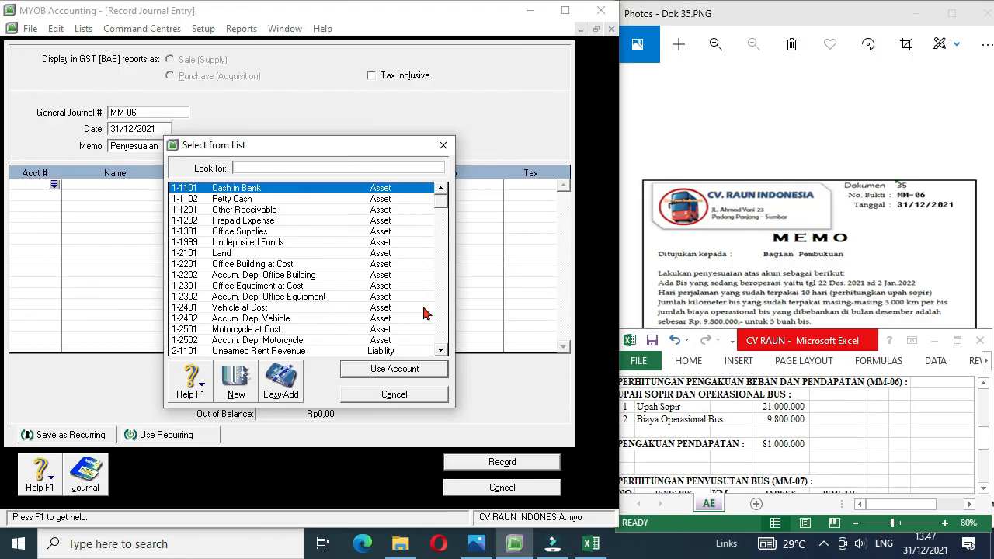
click(443, 330)
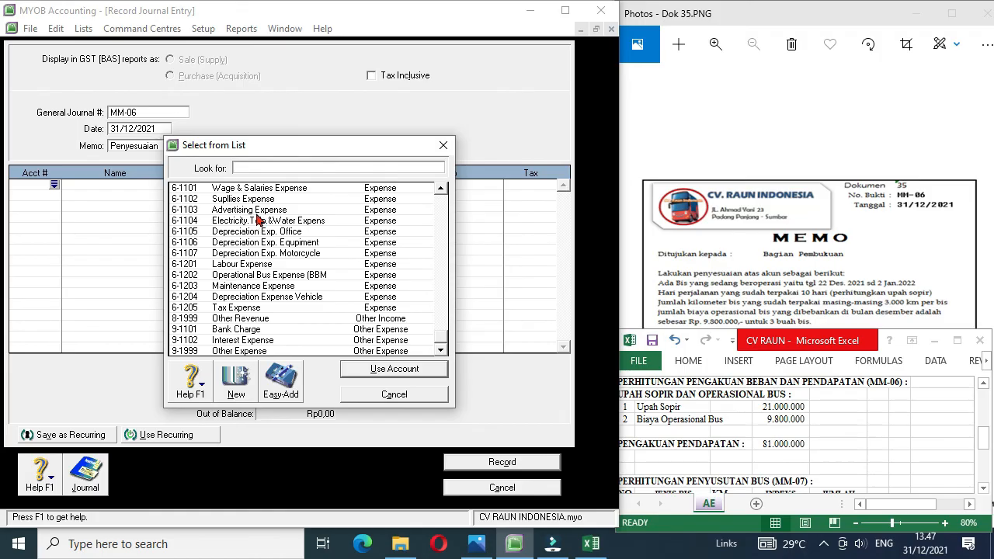
double_click(259, 267)
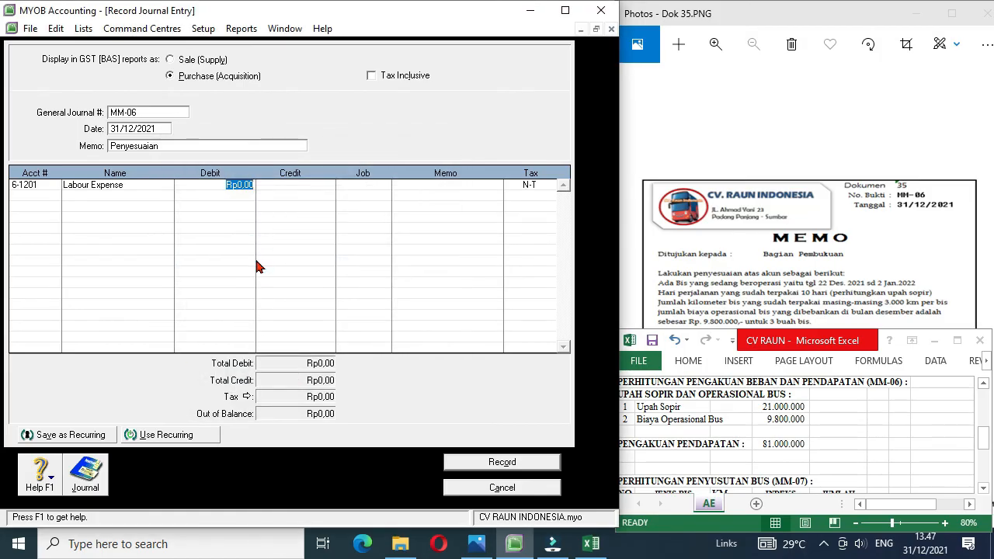
text(21.)
text(000.000)
Step: Debit account 6-1202 Operational Bus Expense (BBM) with 9800000 on the second line of the journal entry
click(53, 198)
click(54, 196)
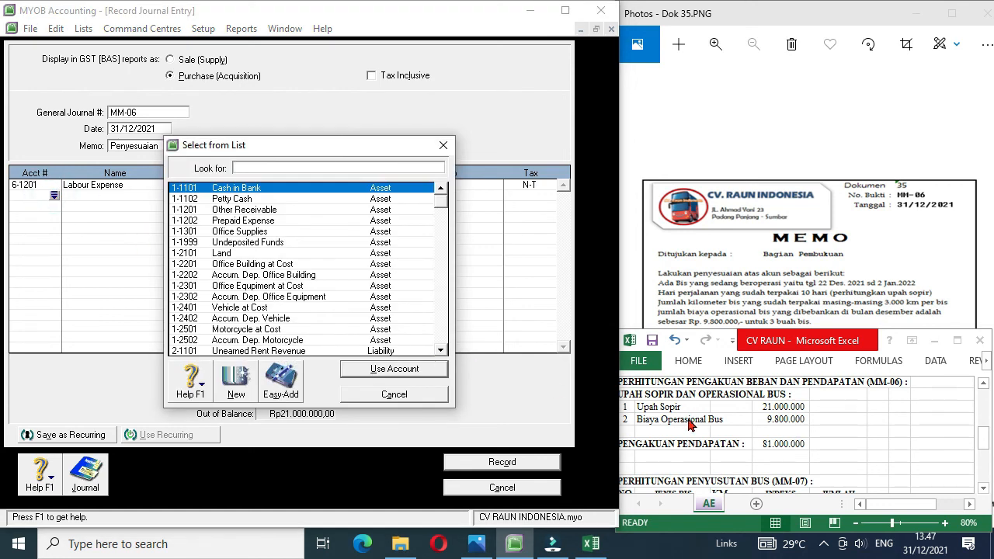
click(445, 296)
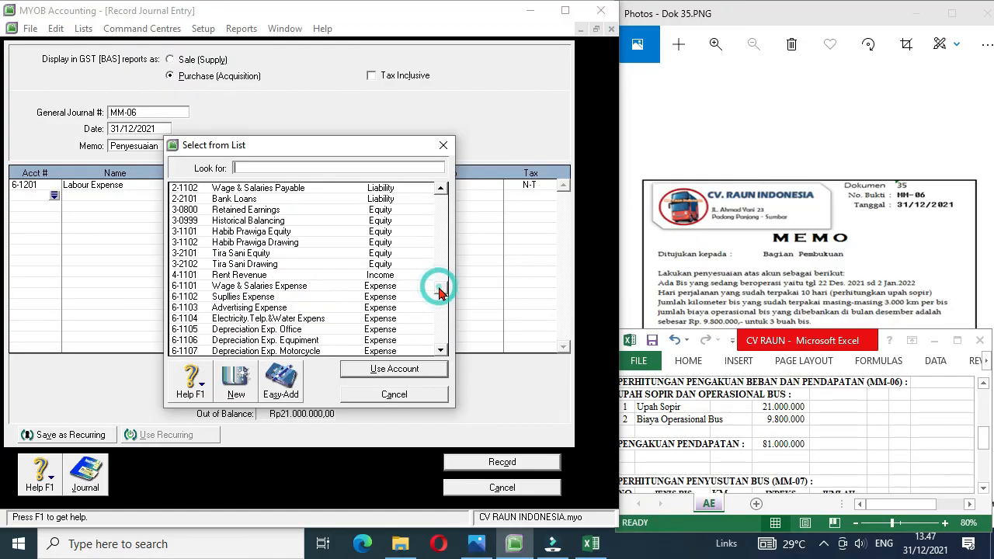
scroll(339, 321, down, 3)
double_click(301, 275)
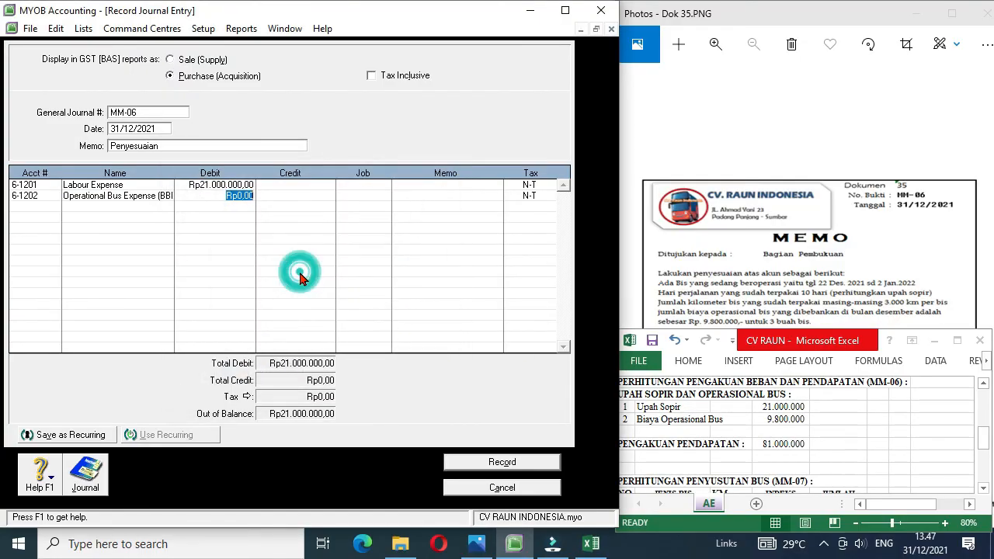
text(980000)
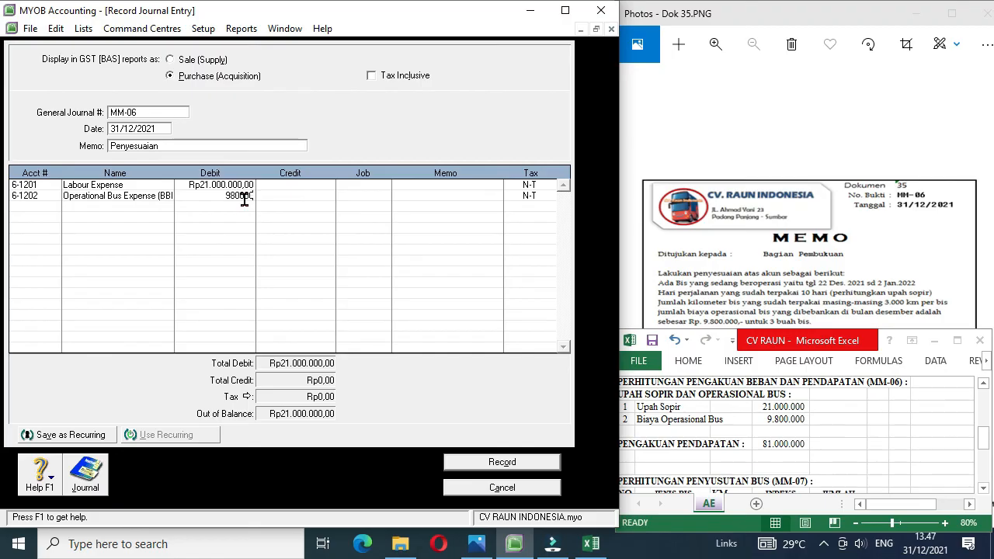
text(0)
Step: Credit account 1-1202 Prepaid Expense with Rp30.800.000,00 on the third line and move to the fourth line
click(31, 207)
click(55, 210)
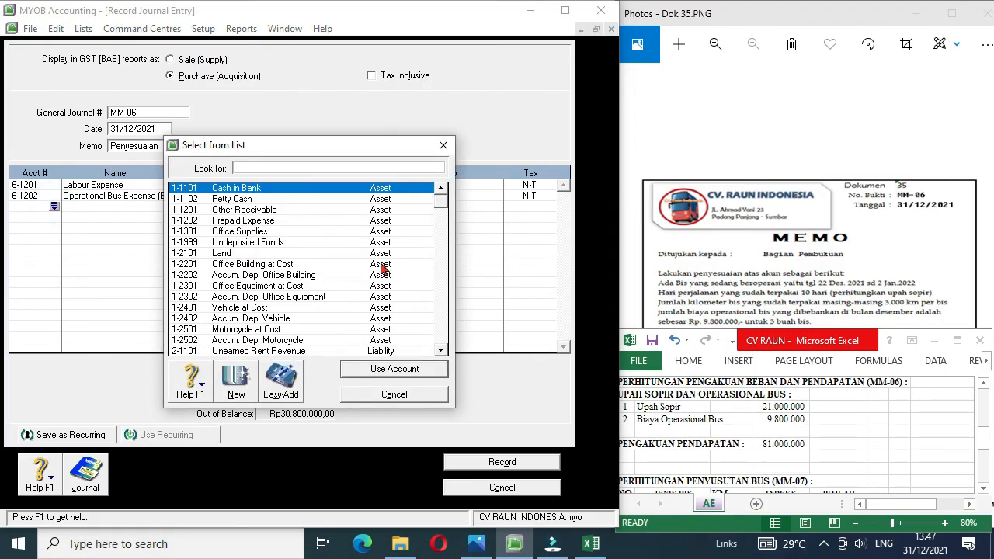
double_click(249, 221)
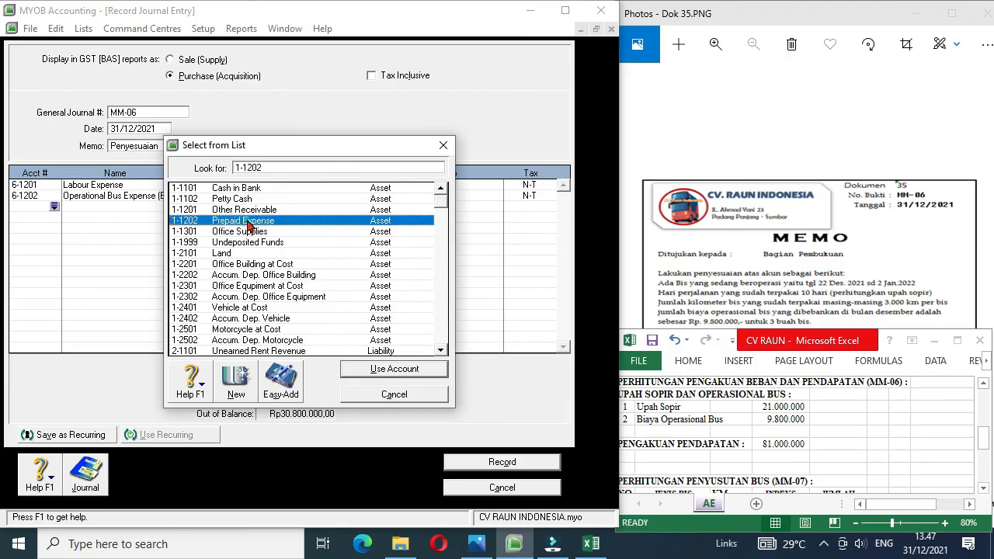
click(293, 208)
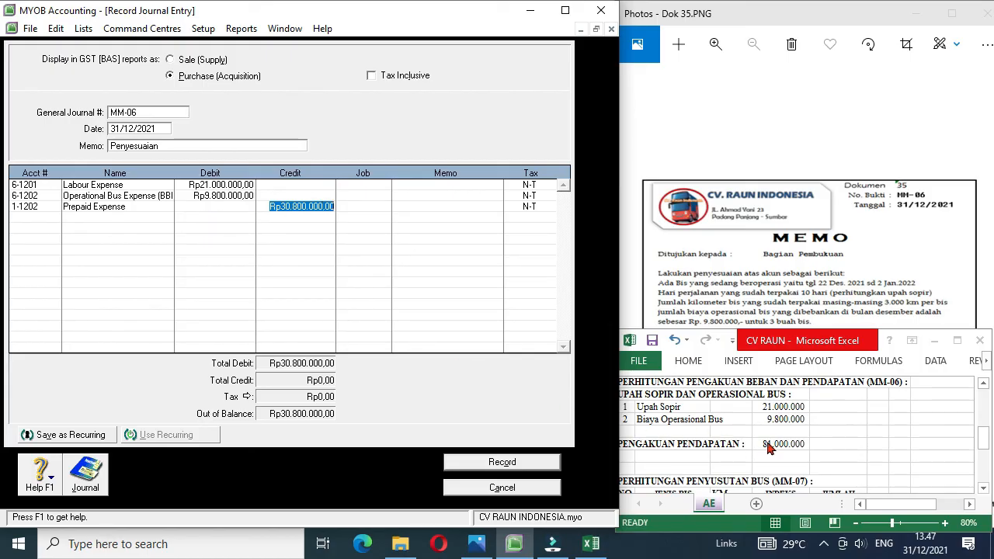
click(53, 219)
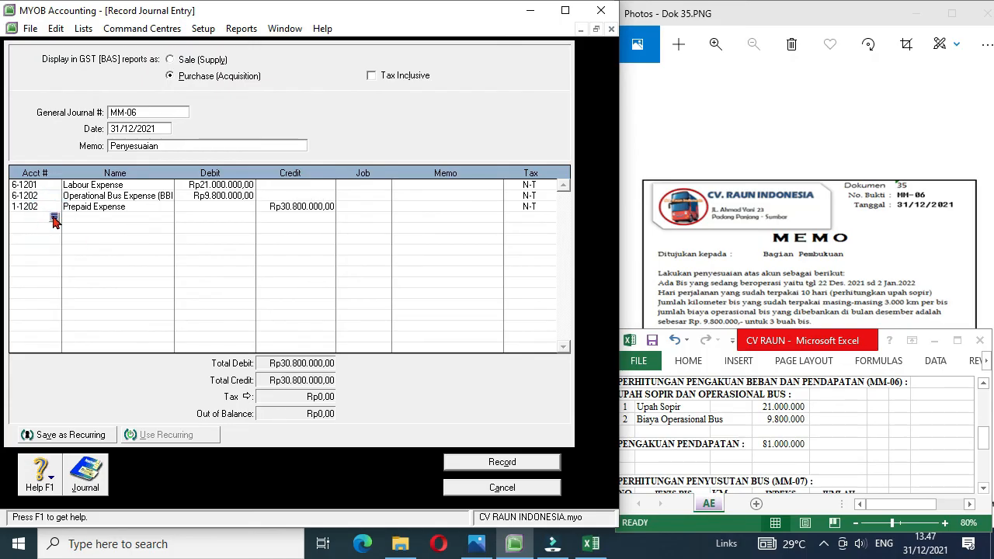
Step: Debit account 2-1101 Unearned Rent Revenue with 81.000.000 on the fourth line of journal entry MM-06
click(55, 218)
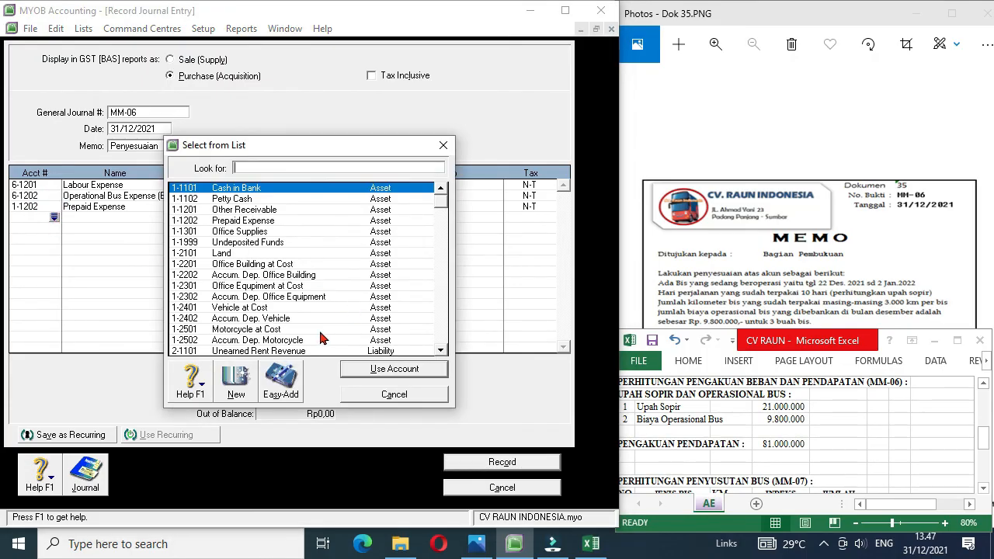
double_click(271, 352)
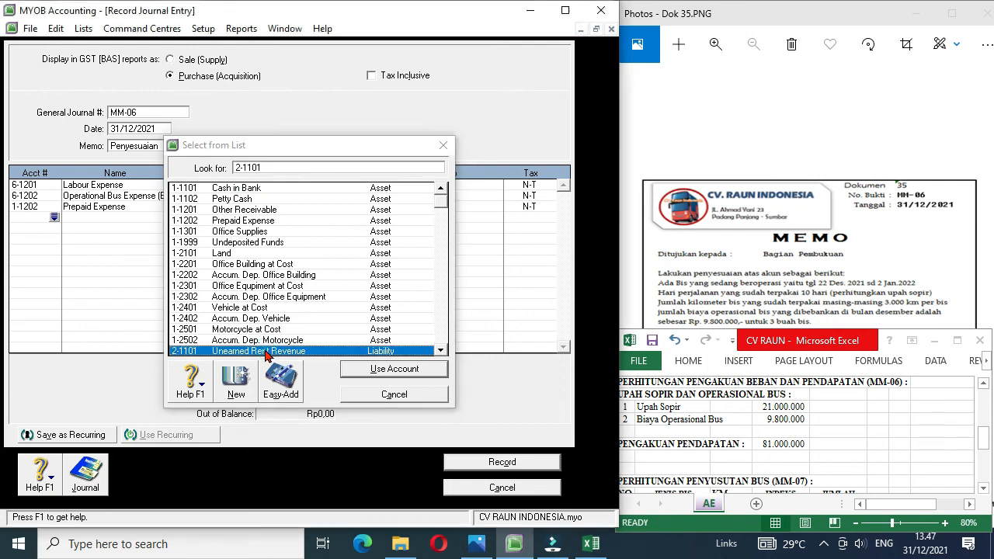
click(251, 324)
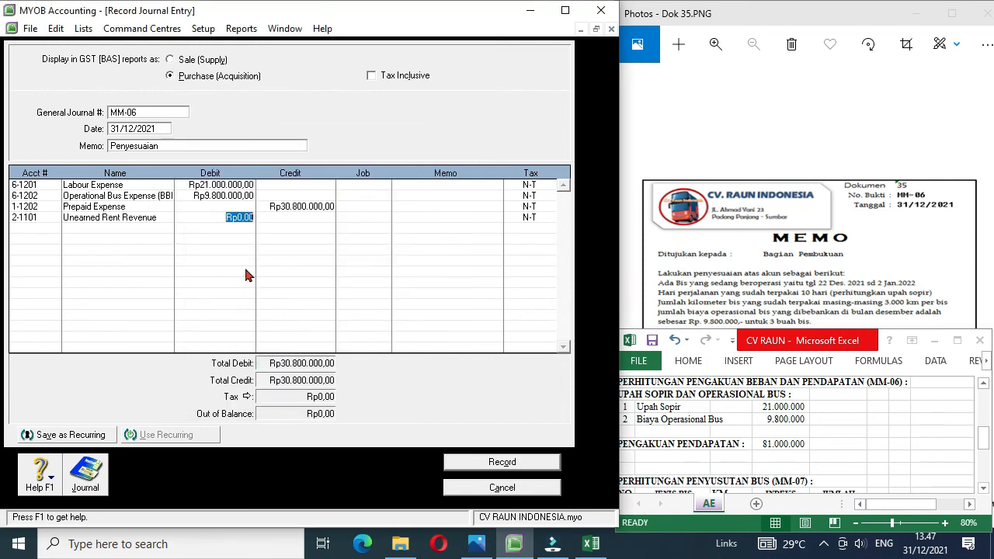
text(81.)
text(000)
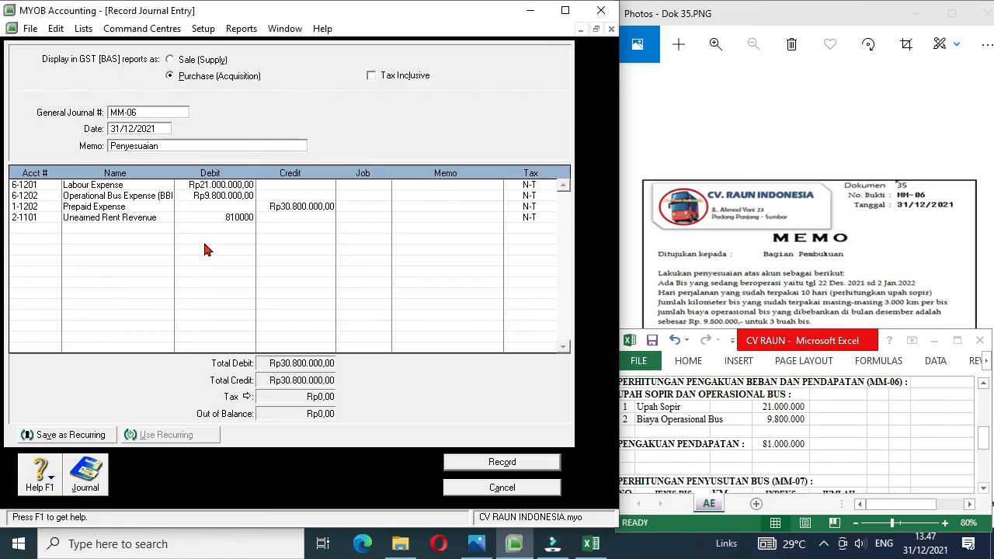
text(.000)
Step: Credit account 4-1101 Rent Revenue with Rp81.000.000,00 on the fifth line and record journal entry MM-06
click(54, 228)
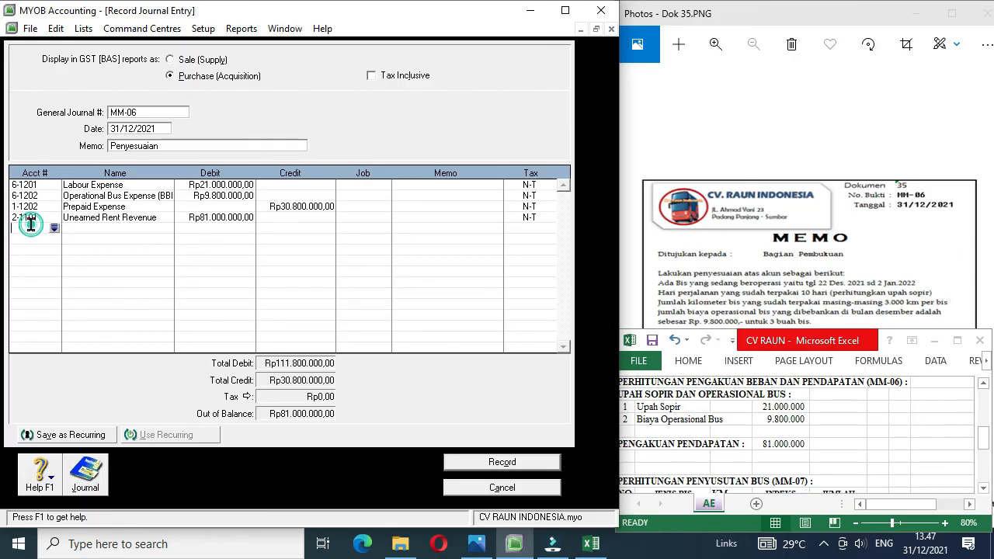
click(54, 229)
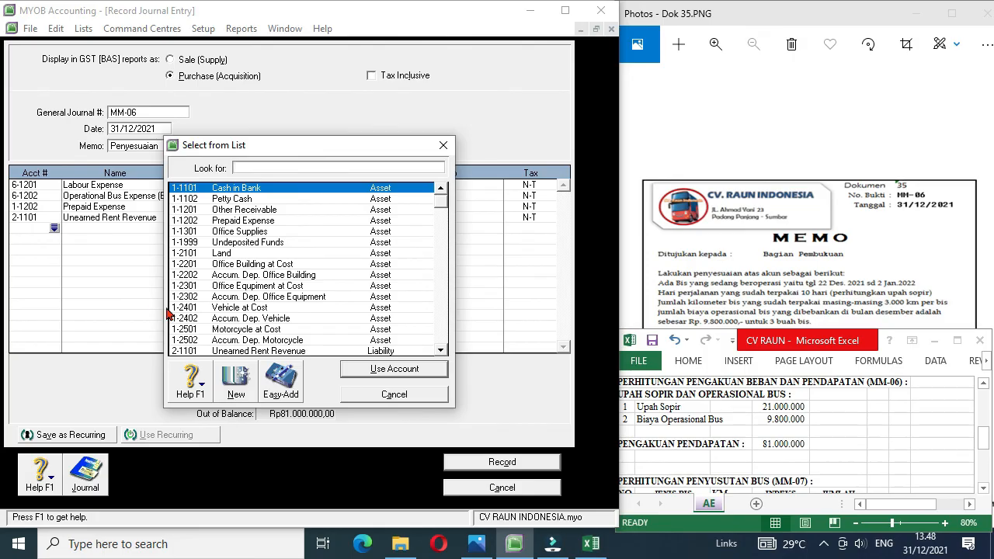
scroll(440, 354, down, 3)
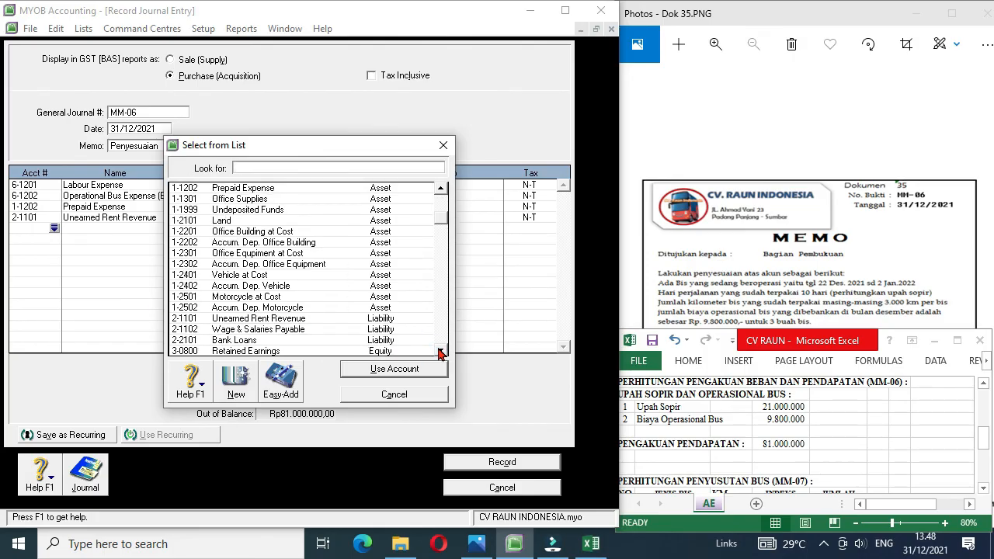
click(441, 351)
click(440, 351)
click(441, 351)
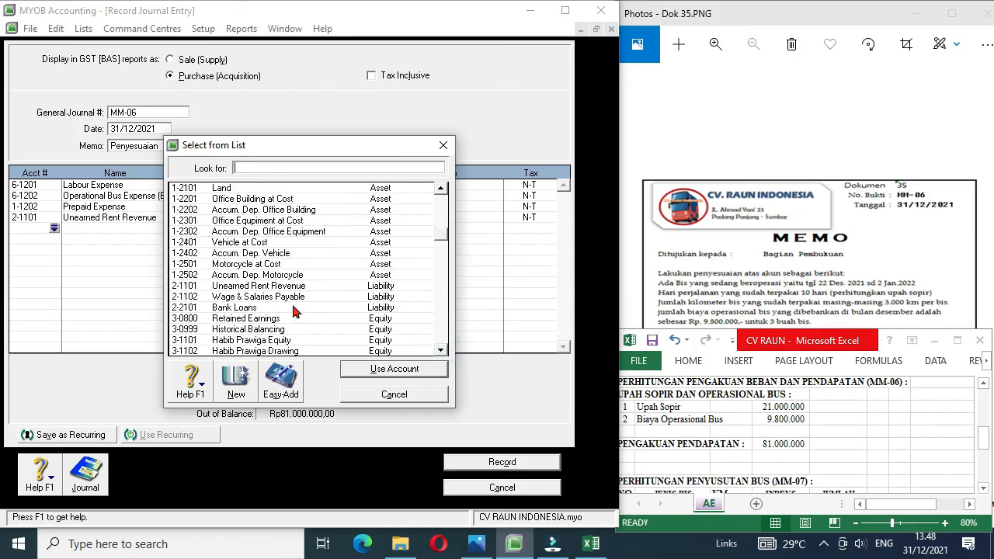
scroll(245, 323, down, 5)
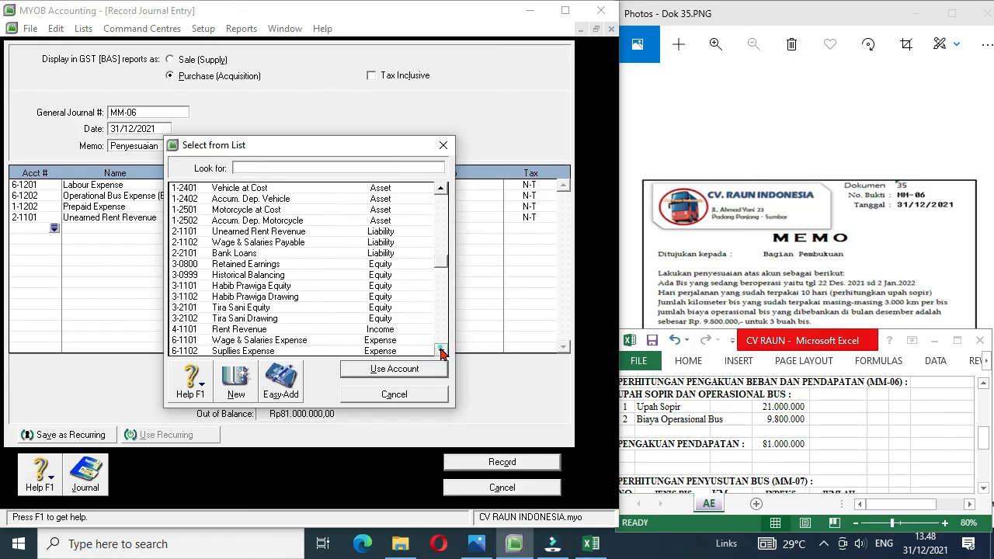
double_click(260, 334)
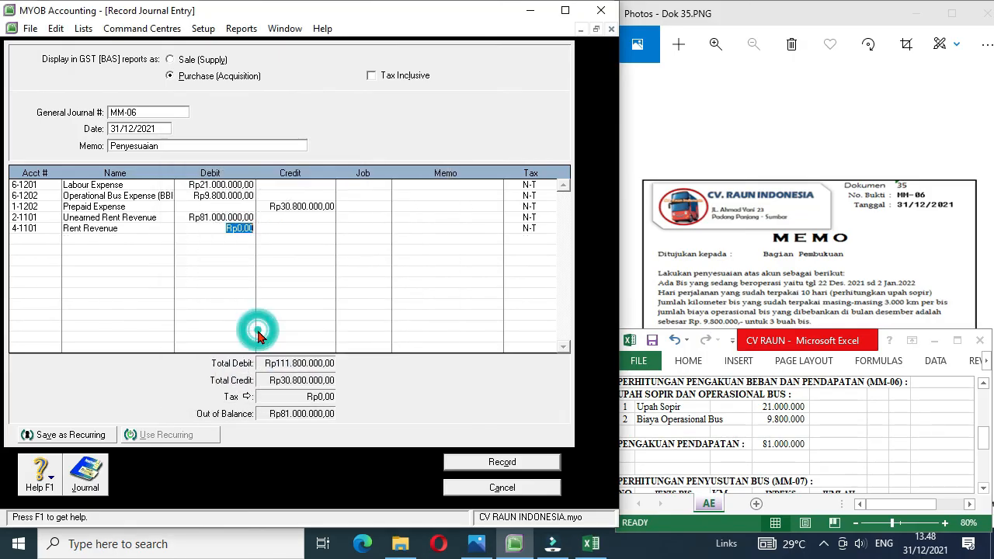
click(288, 227)
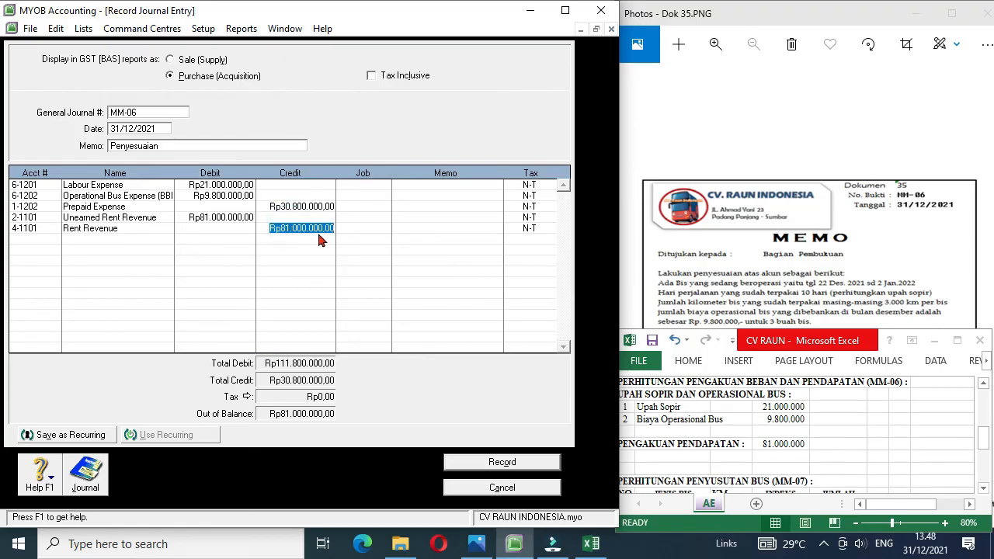
click(359, 225)
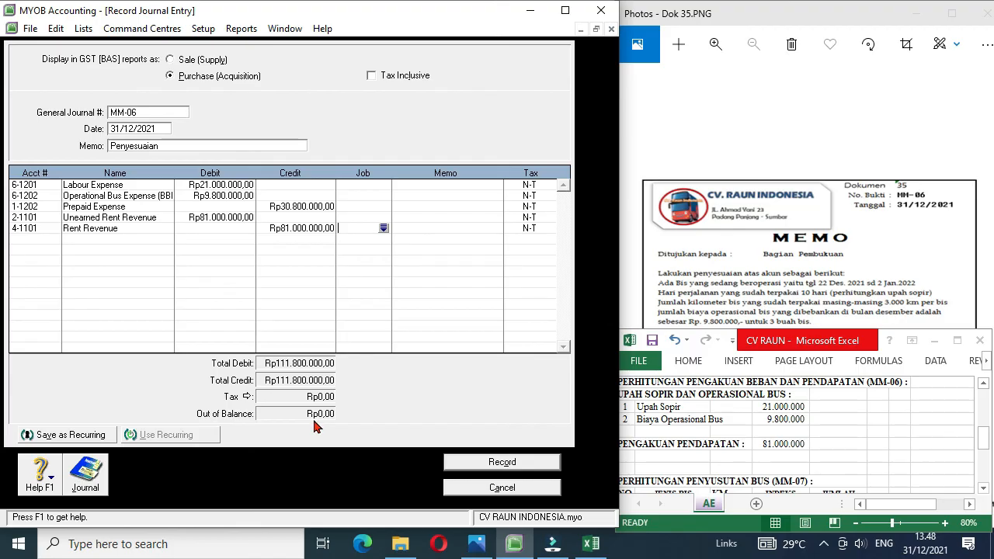
click(487, 464)
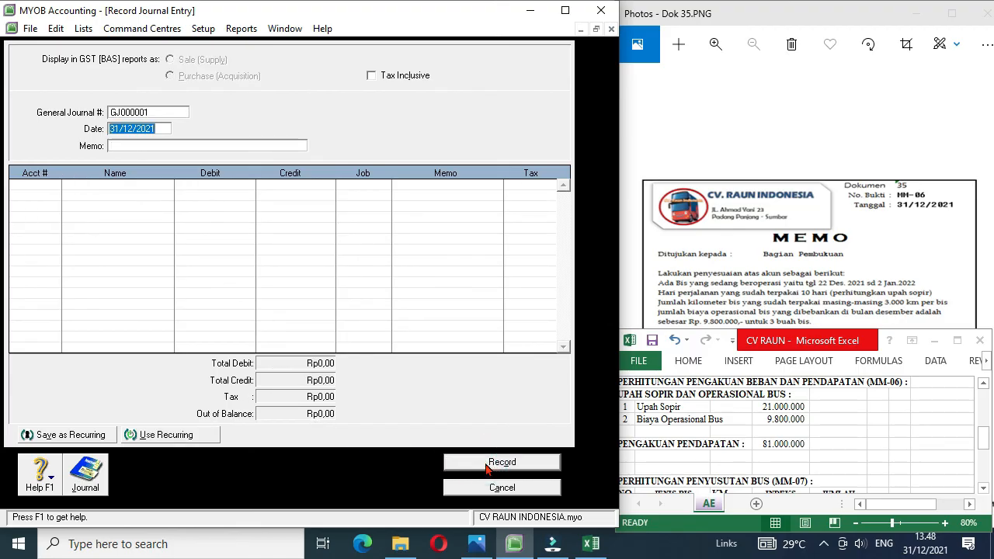
Step: Show the next memo, Dok 36.PNG (MM-07), in Photos and switch to the CV RAUN workbook in Excel
click(925, 274)
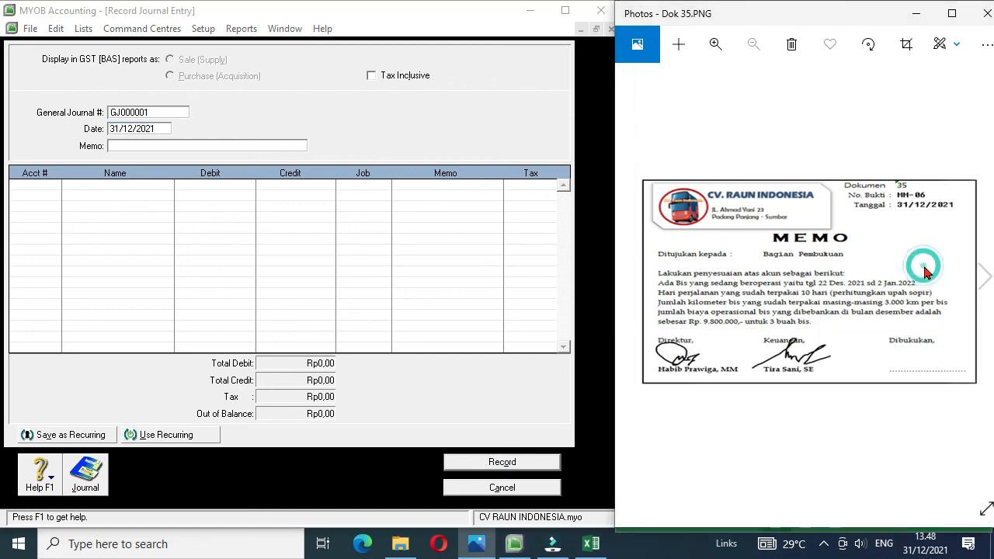
click(985, 278)
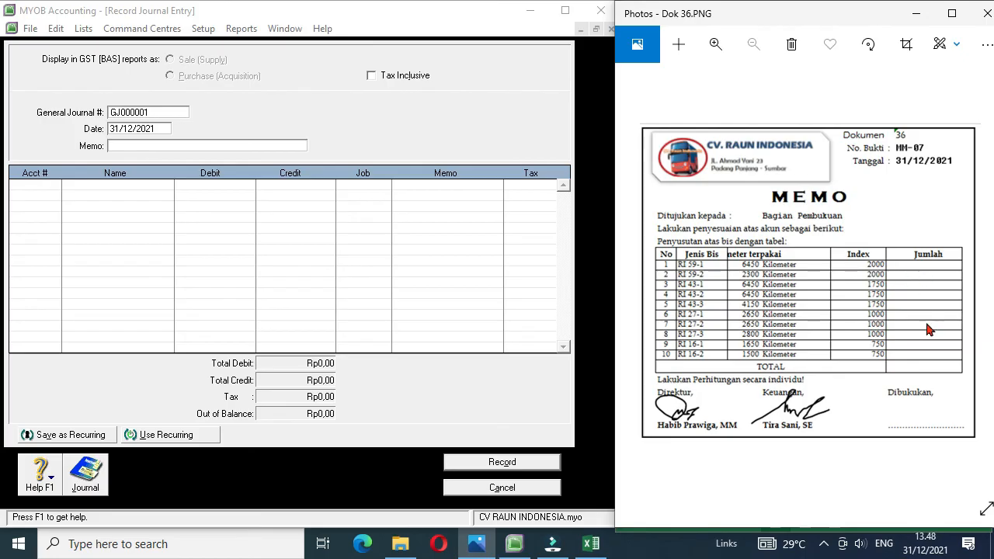
click(591, 544)
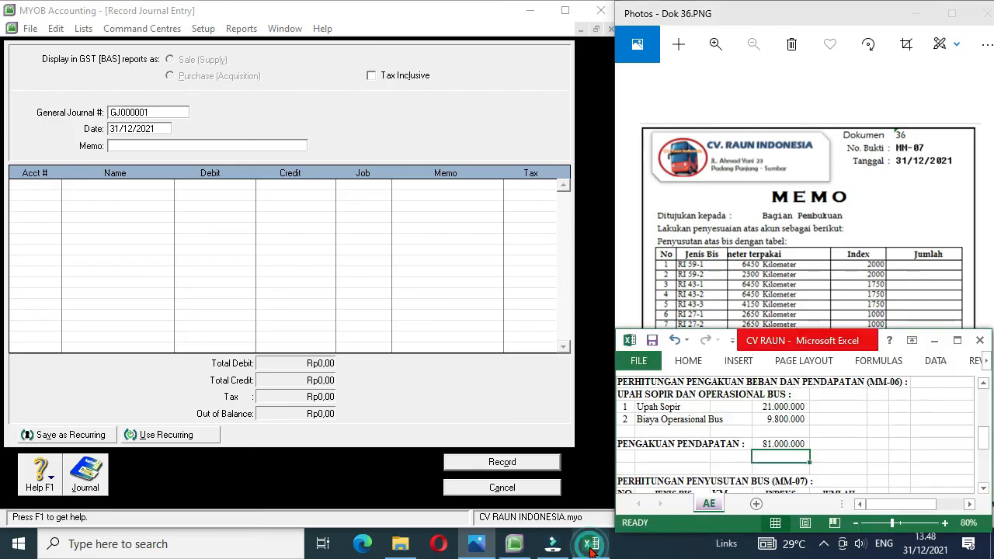
Step: In the MM-07 bus depreciation table, calculate the JUMLAH for bus RI 59-1 as its KM multiplied by its INDEKS
click(823, 457)
key(Down)
key(Down)
key(Down)
key(Down)
key(Down)
scroll(824, 457, down, 2)
key(Down)
key(Up)
key(Up)
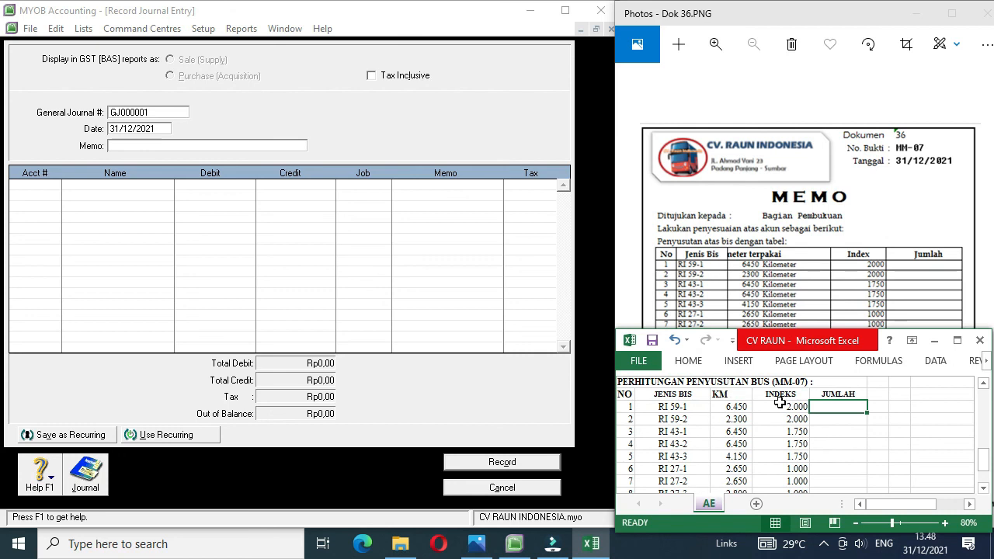
text(=)
key(Left)
key(Left)
key(Left)
key(Right)
text(*)
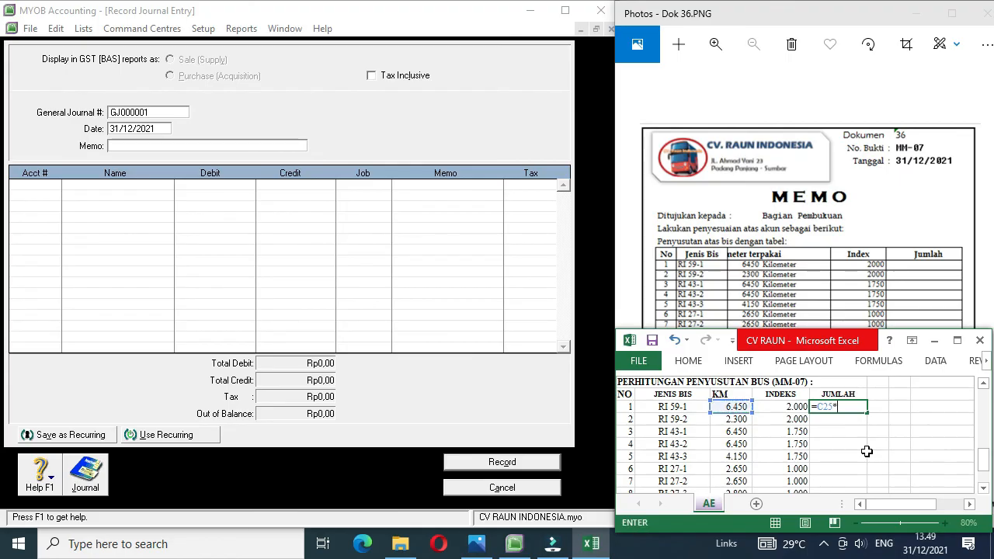
key(Left)
key(Return)
Step: Copy the RI 59-1 JUMLAH formula down the column for the remaining buses through RI 16-2
key(Up)
key(ctrl+c)
key(shift+Down)
key(shift+Down)
key(shift+Down)
key(shift+Down)
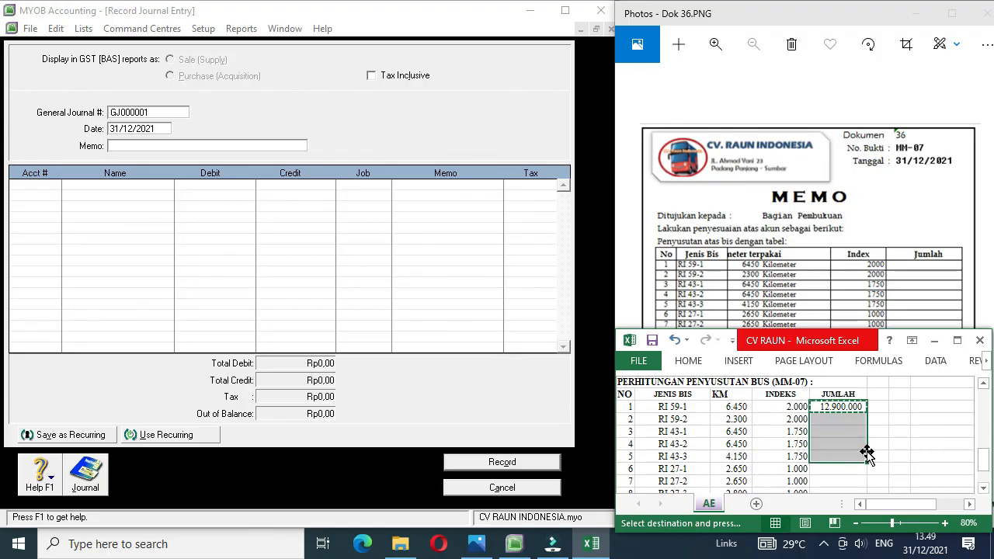
key(shift+Down)
key(shift+Down)
key(shift+Down)
key(shift+Down)
key(shift+Down)
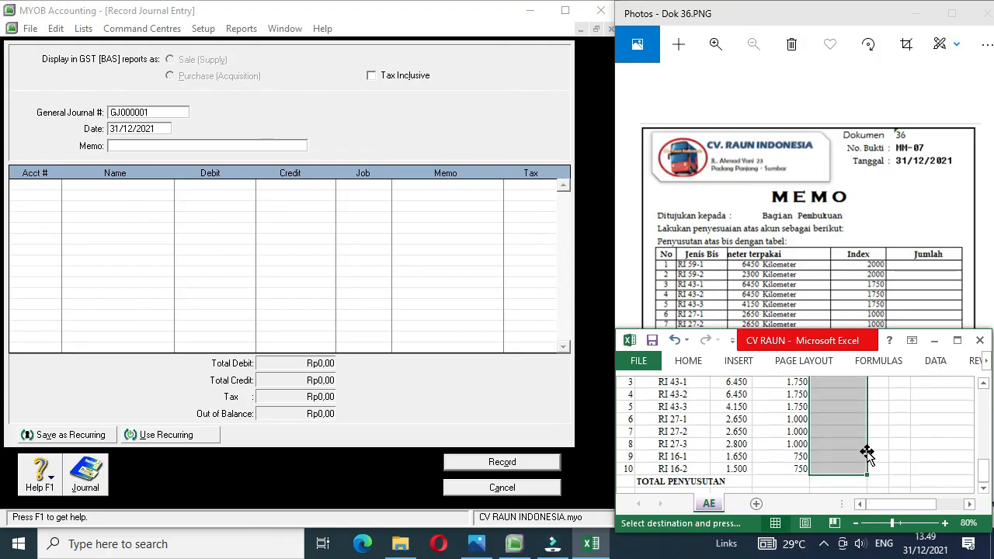
key(ctrl+v)
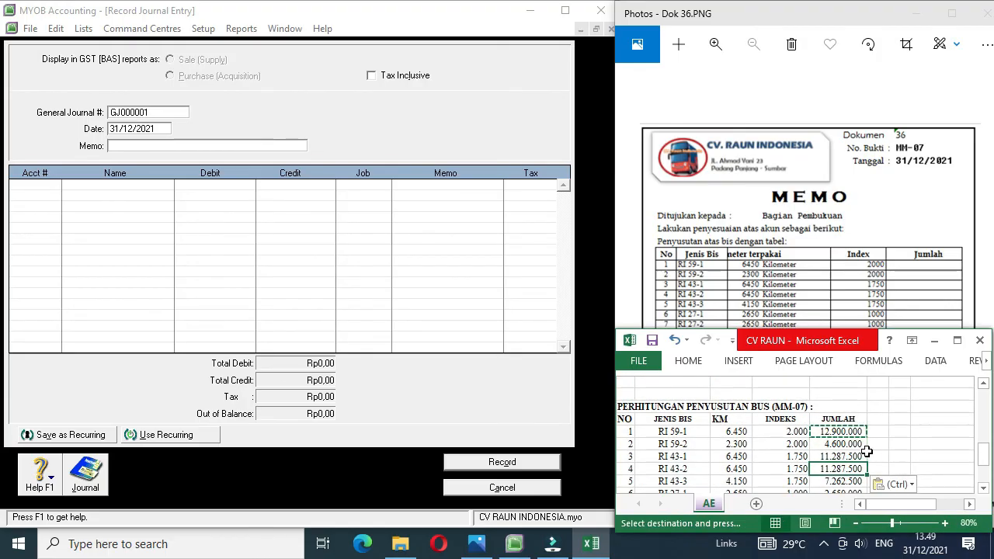
Step: Sum the JUMLAH values of all ten buses in the TOTAL PENYUSUTAN row
scroll(867, 452, down, 1)
key(ctrl+Down)
key(Down)
text(=sum()
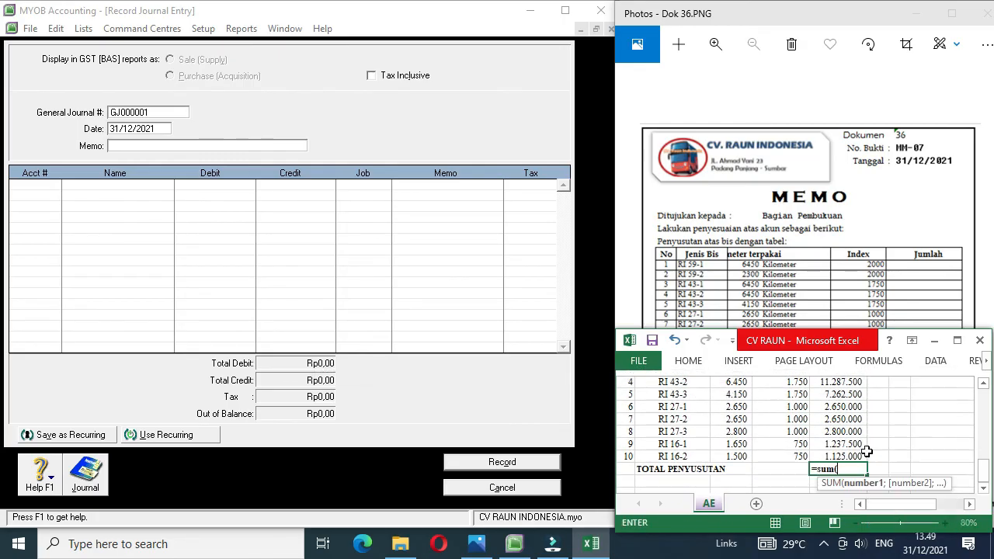
key(Up)
key(shift+Up)
key(shift+Up)
key(shift+Up)
key(shift+Up)
key(shift+Up)
key(shift+Up)
key(shift+Up)
key(shift+Up)
key(shift+Up)
key(shift+Up)
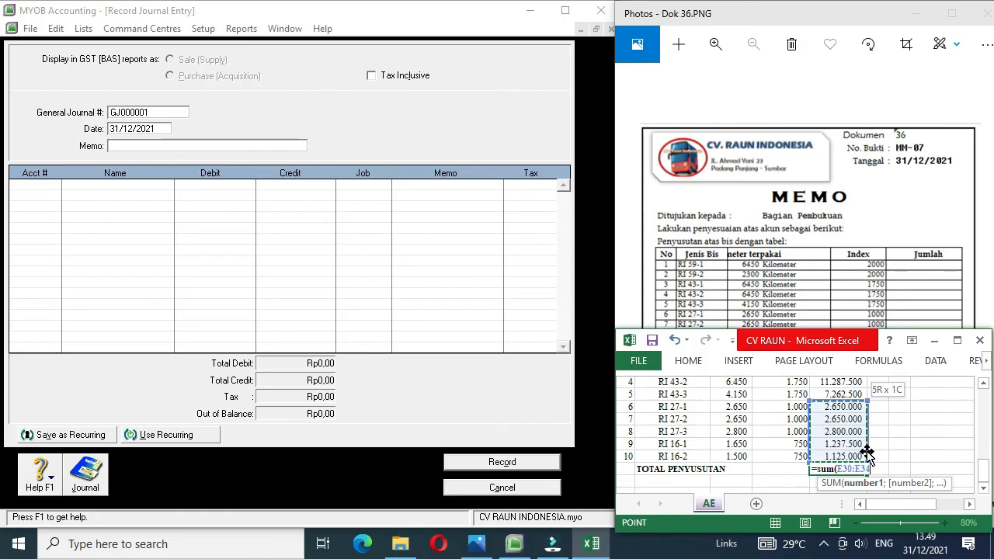
key(shift+Up)
key(shift+Down)
key(shift+Down)
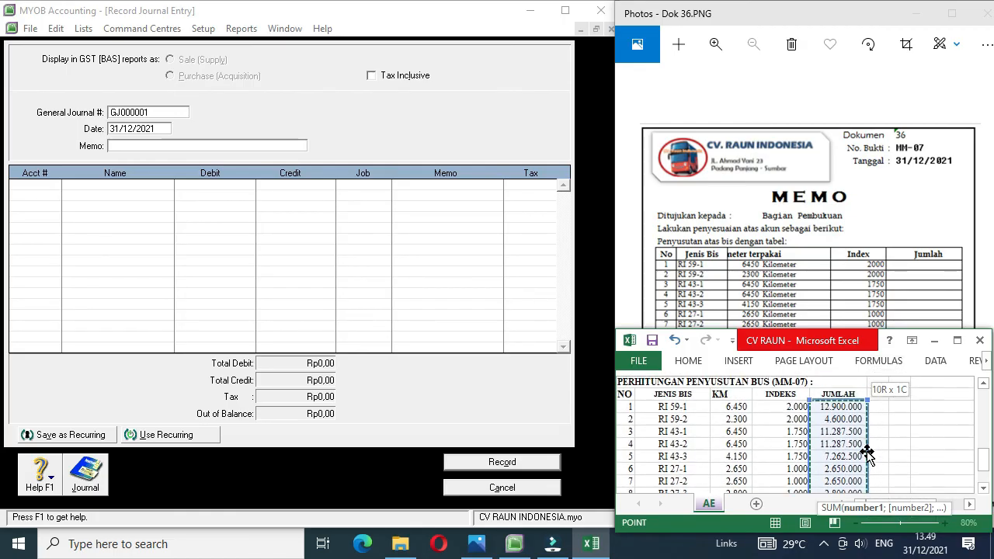
key(Return)
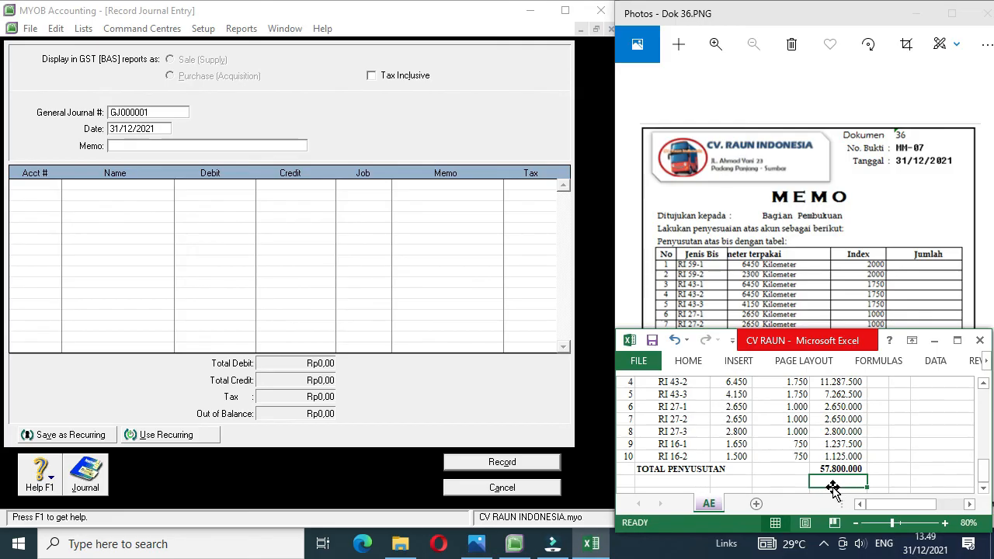
Step: Switch back to MYOB, number the new journal entry MM-07 and give it the memo Penyesuaian
click(156, 112)
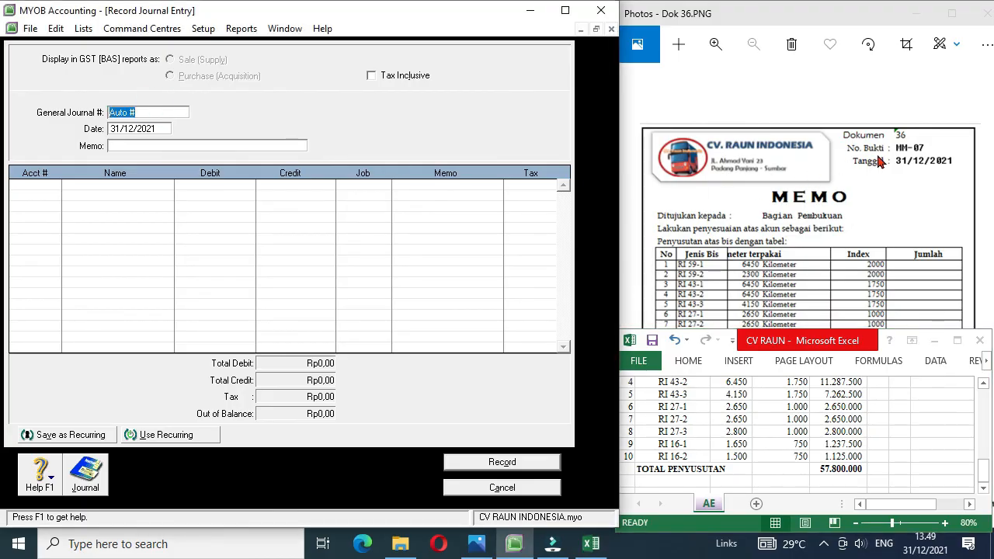
text(MM-07)
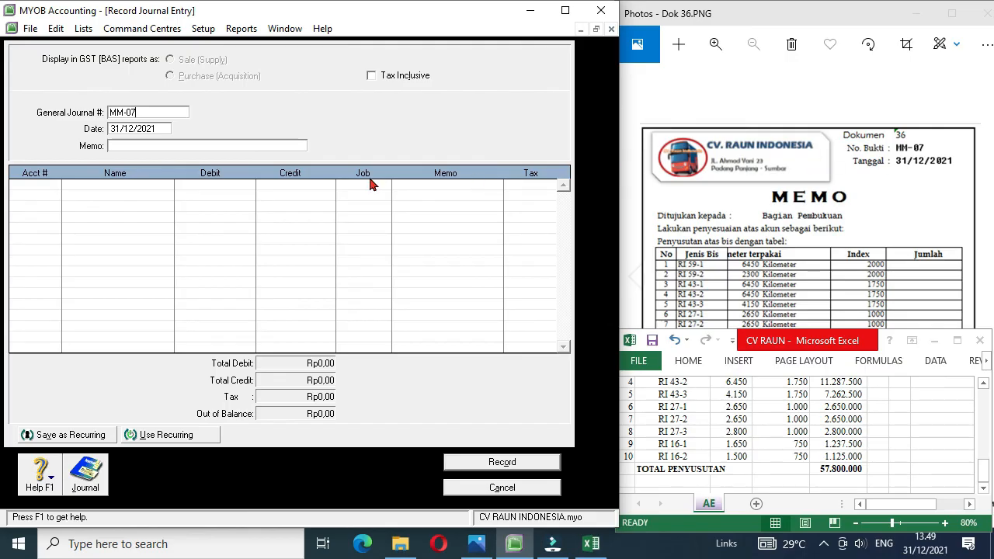
click(178, 146)
Step: Debit account 6-1204 Depreciation Expense Vehicle with 57.800.000 on the first line of journal entry MM-07
click(34, 187)
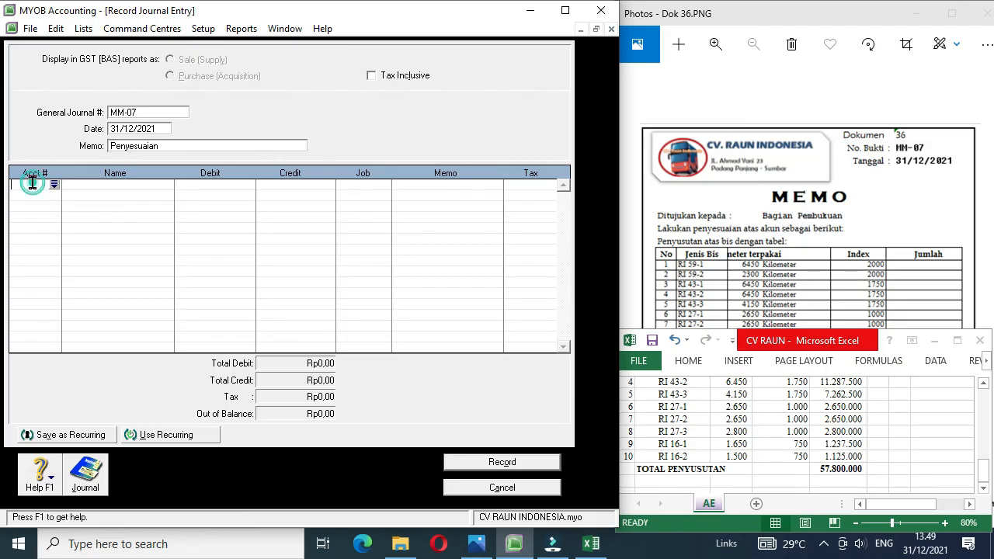
click(54, 186)
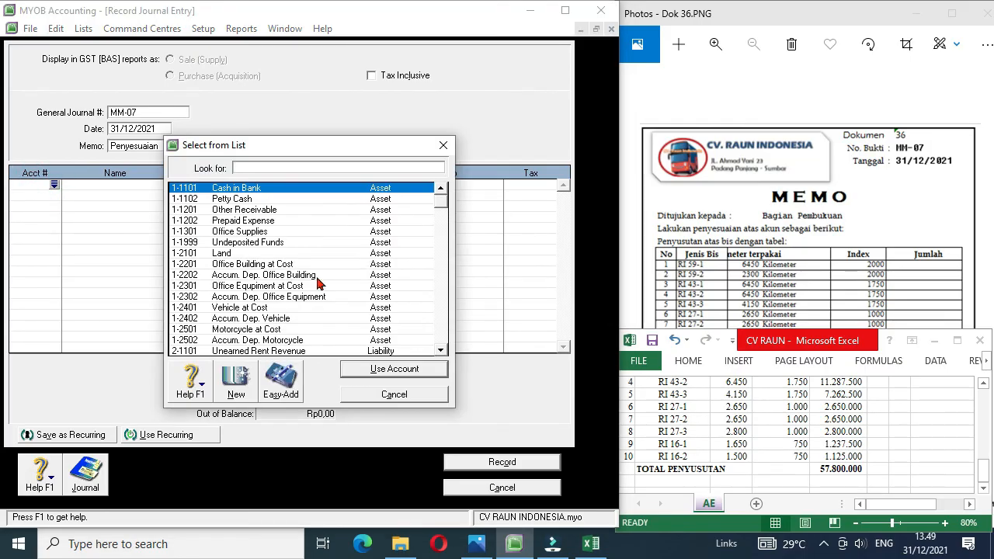
click(442, 329)
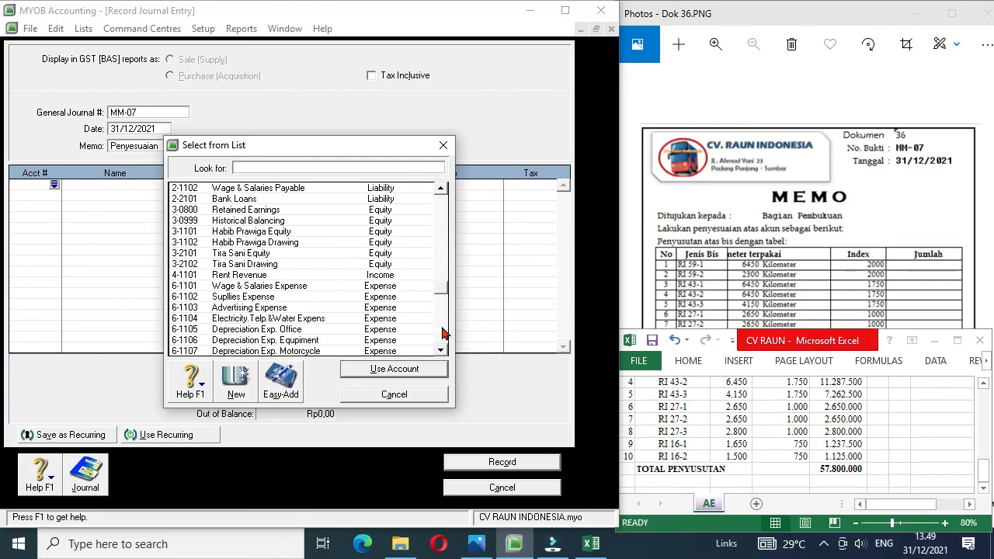
click(442, 333)
click(306, 300)
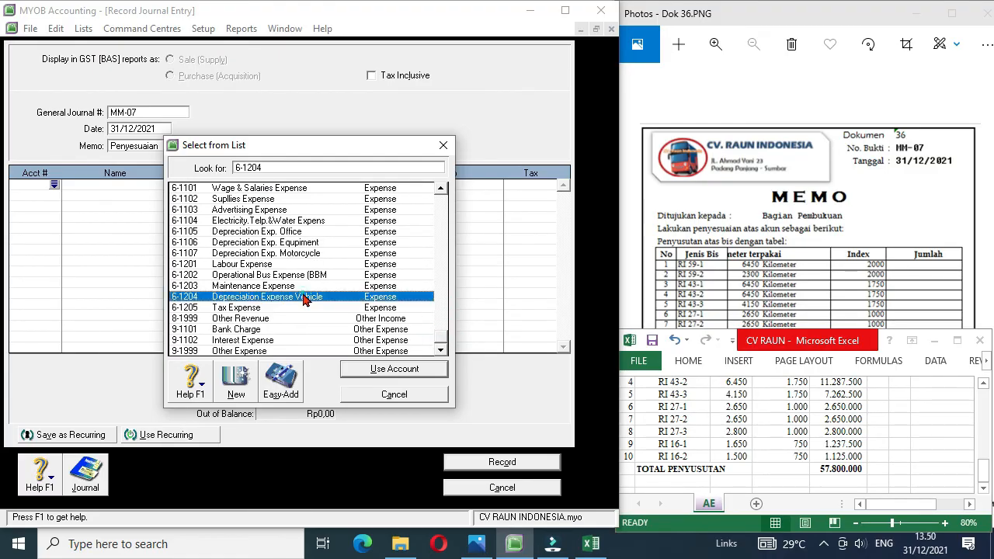
double_click(305, 298)
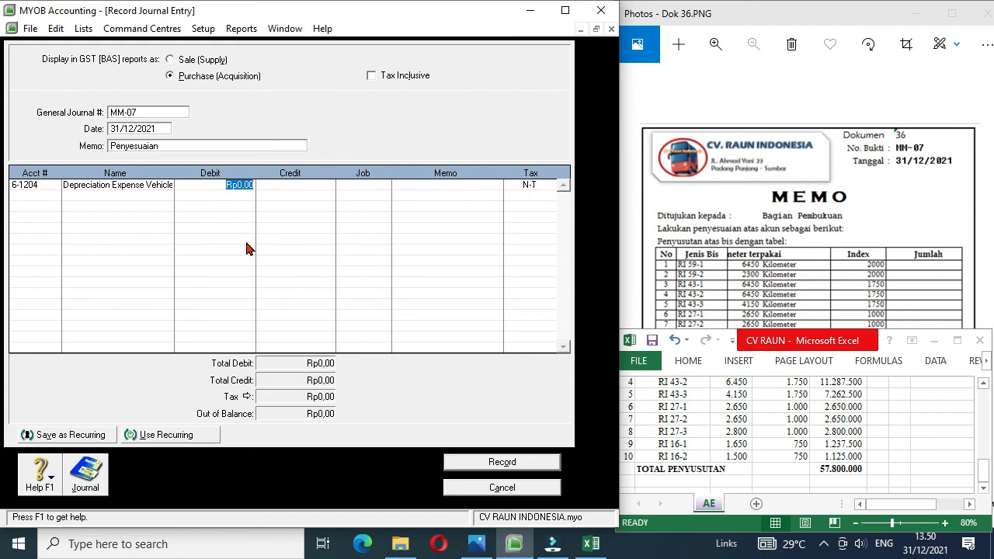
text(57.800.00)
text(00000)
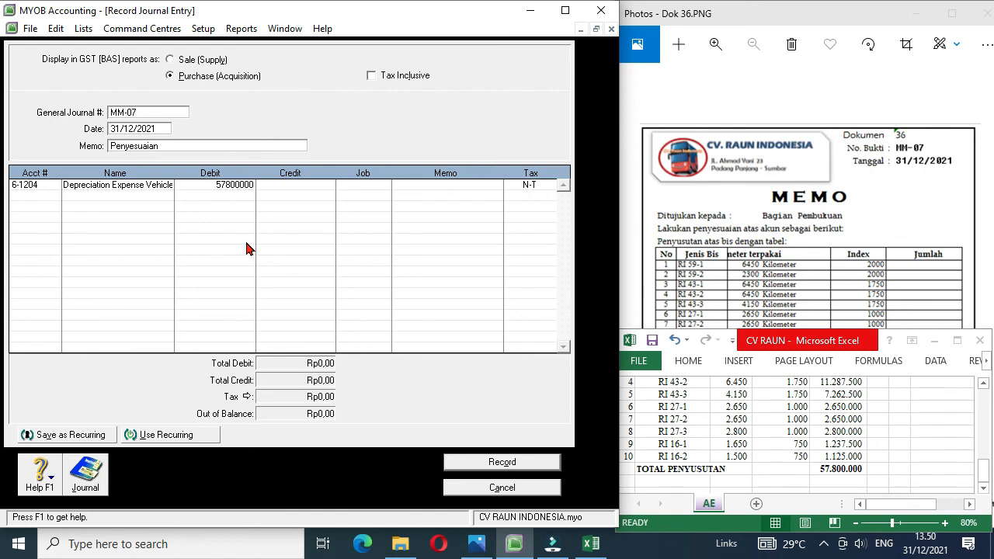
Step: Credit account 1-2402 Accum. Dep. Vehicle with 57.800.000 on the second line and record journal entry MM-07
click(37, 194)
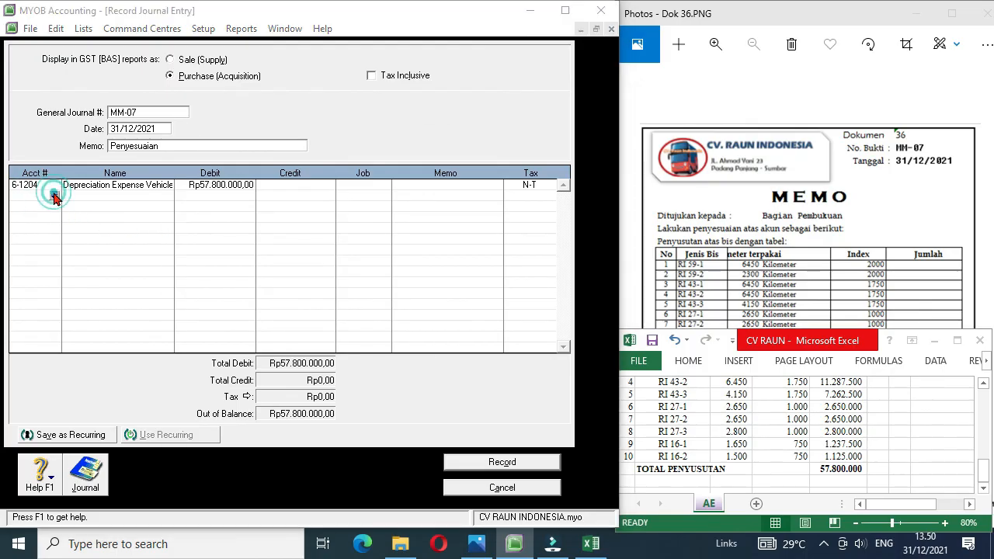
click(54, 196)
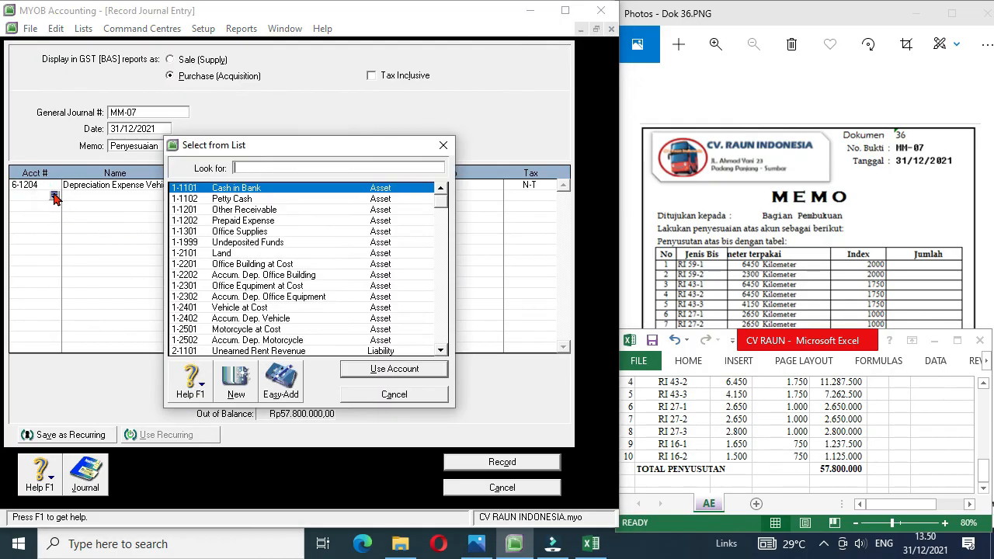
double_click(239, 320)
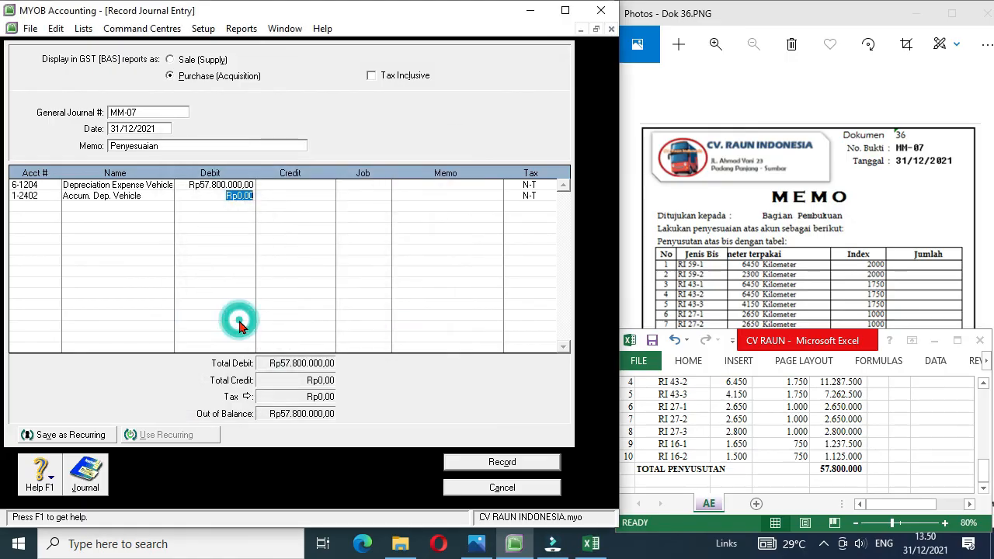
click(306, 194)
click(374, 198)
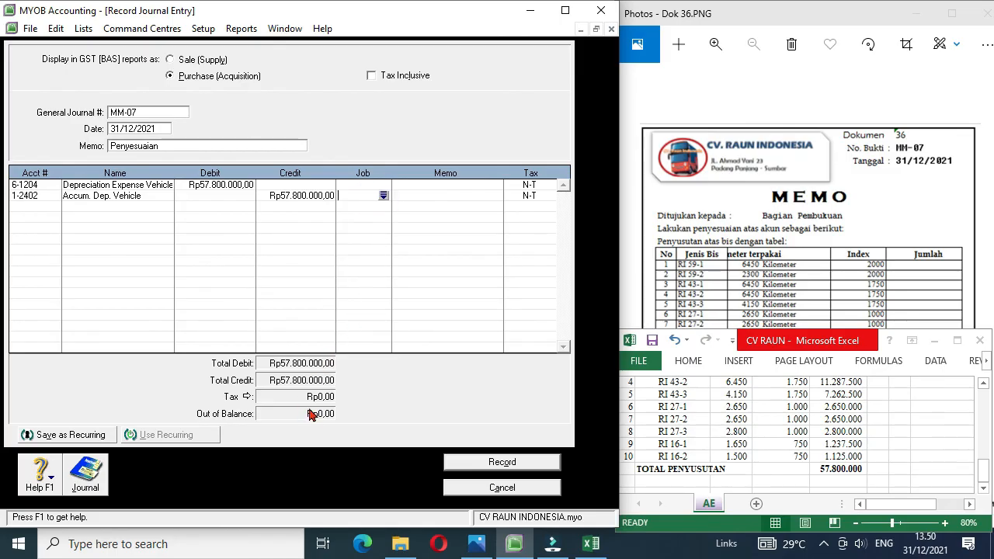
click(494, 465)
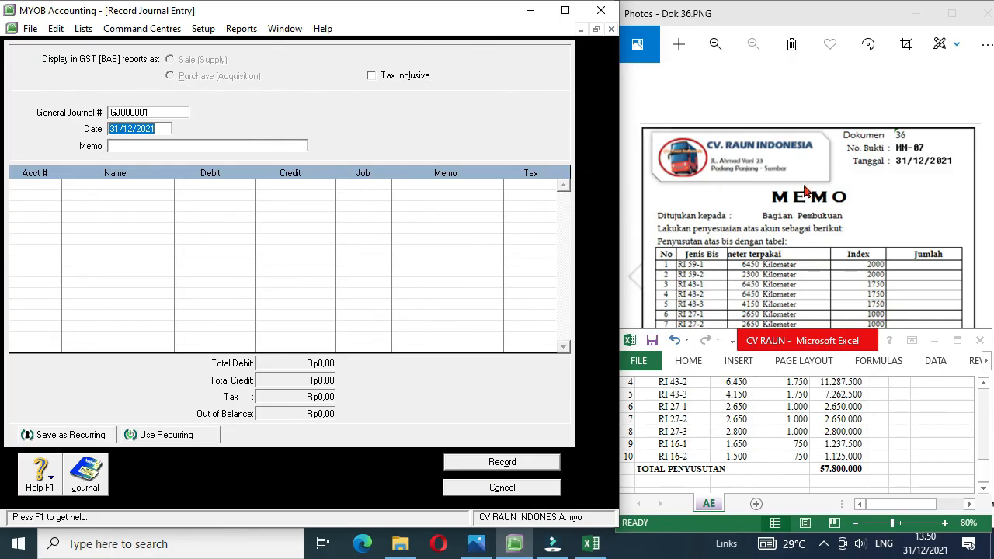
click(933, 207)
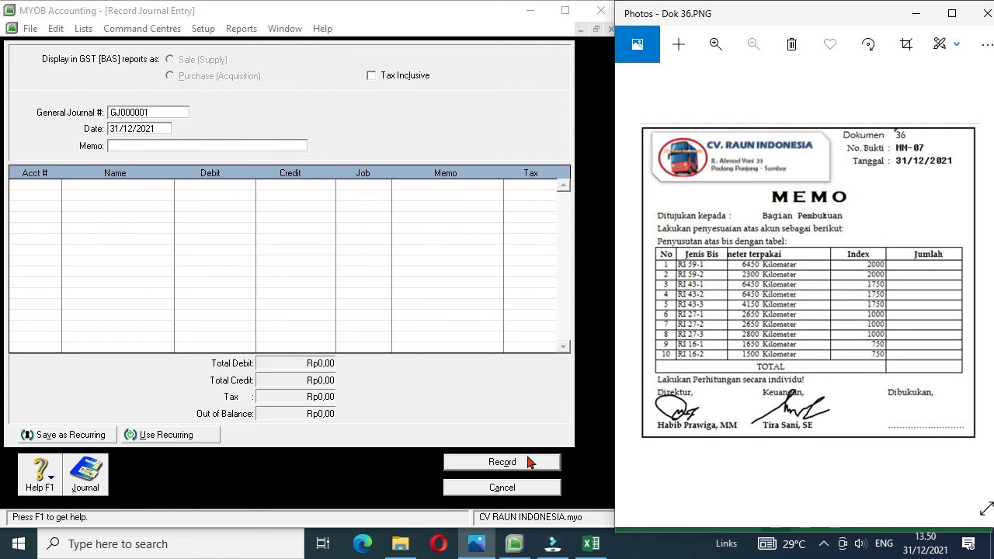
click(486, 489)
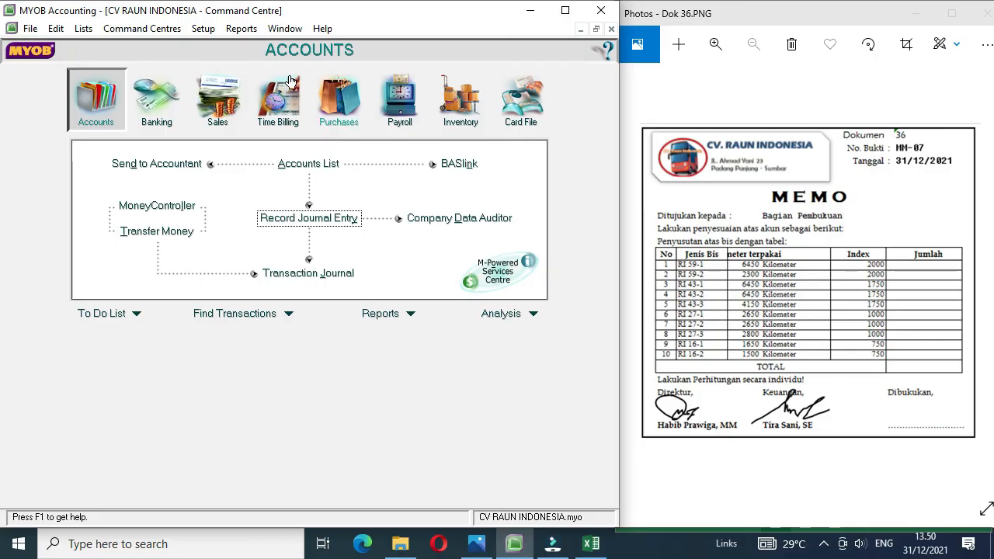
Step: Display the Trial Balance report for December of This Year (FY 2021) and review all accounts down to the totals
click(241, 28)
click(267, 47)
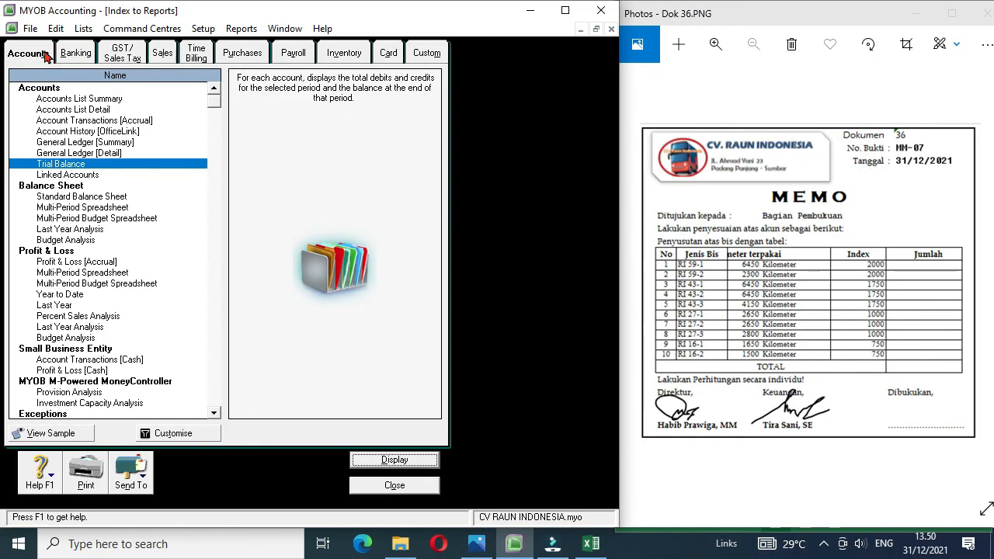
double_click(58, 168)
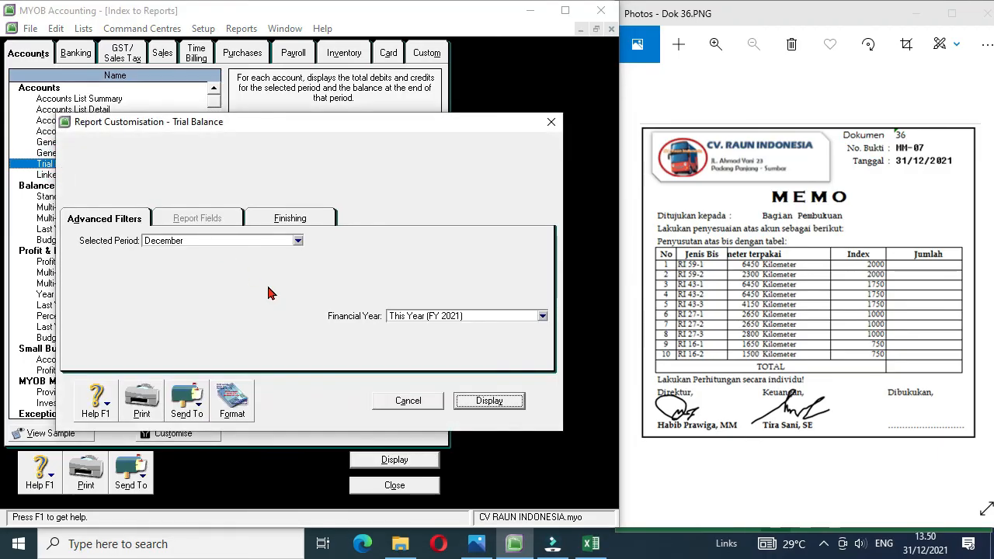
click(487, 400)
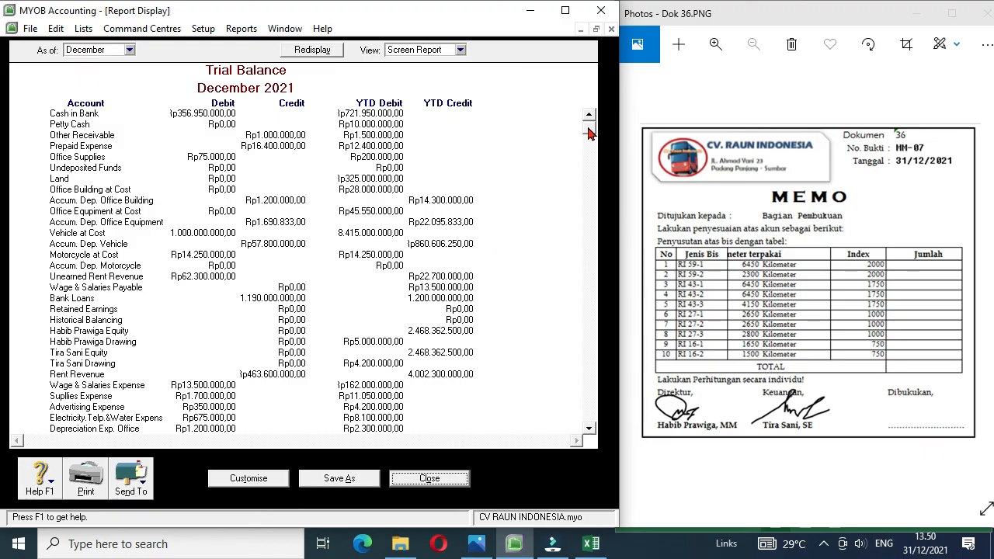
drag(588, 133, 598, 428)
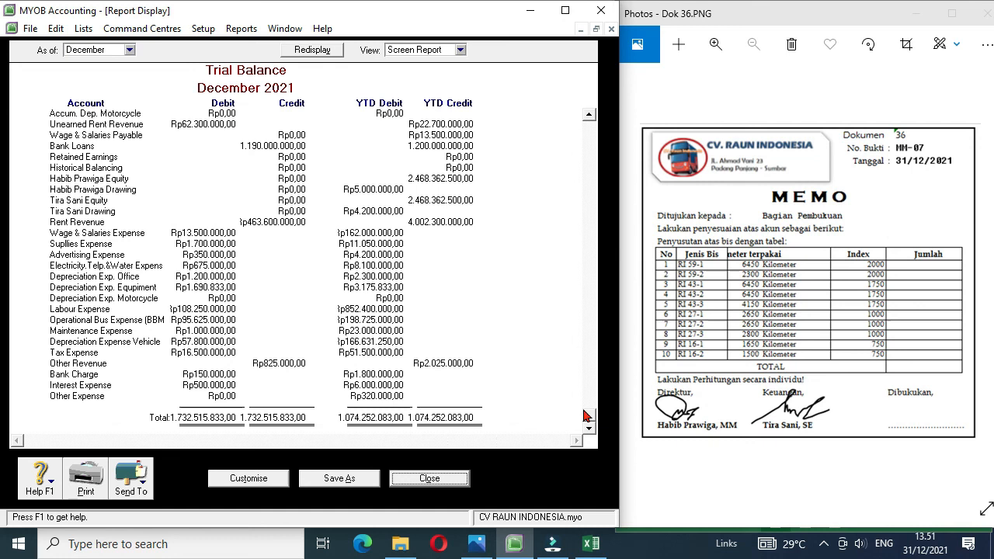
drag(591, 411, 590, 125)
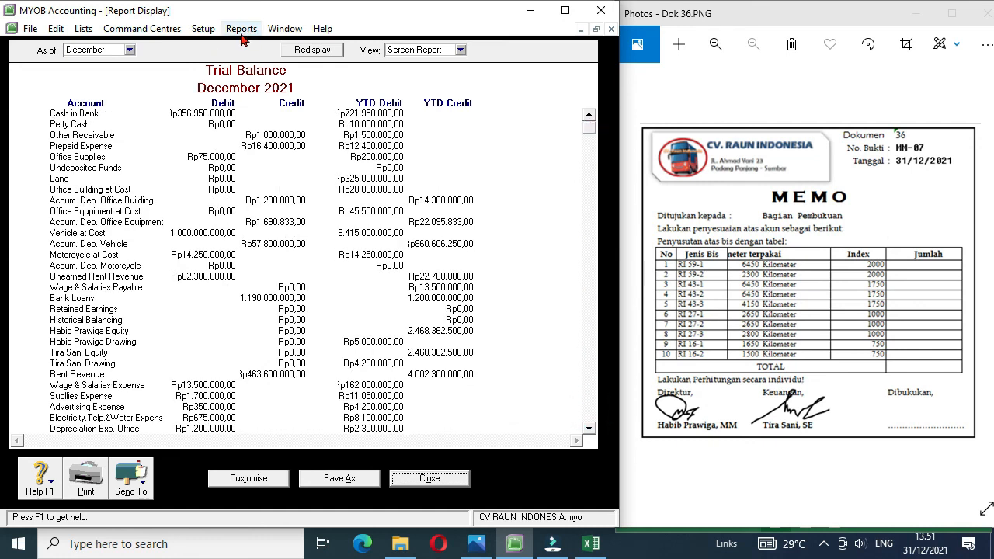
click(423, 479)
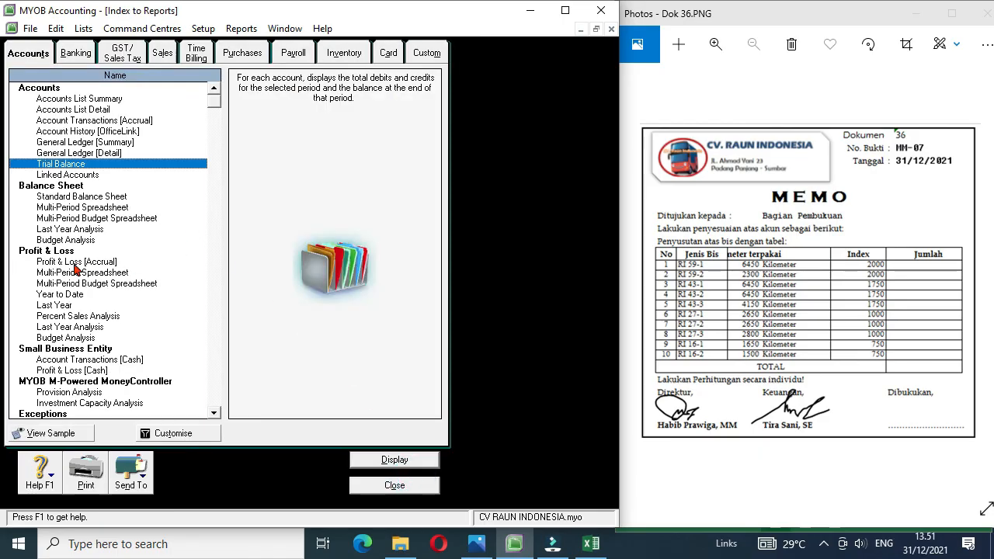
Step: Display the Profit & Loss [Accrual] report for 01/12/2021 to 31/12/2021 and review it down to the net profit
double_click(59, 264)
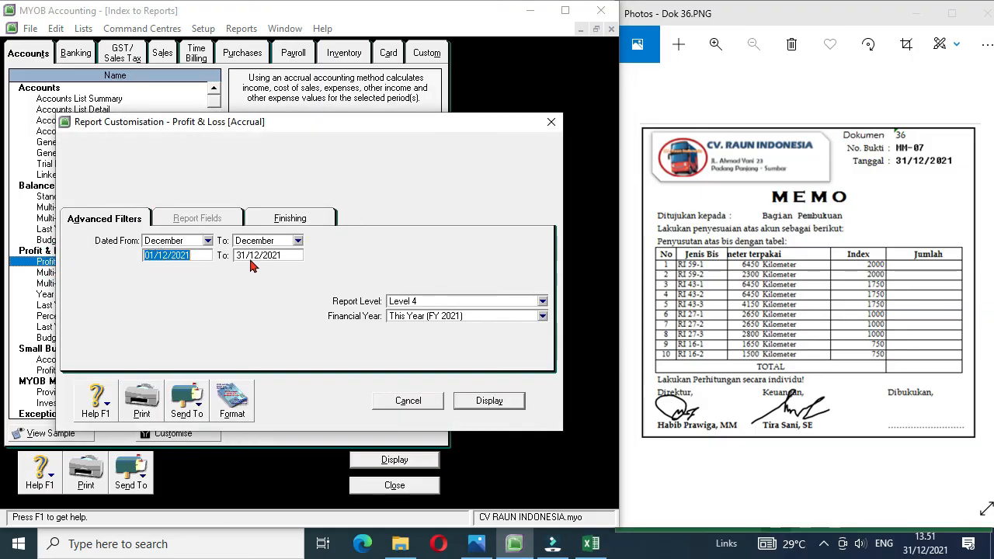
click(491, 401)
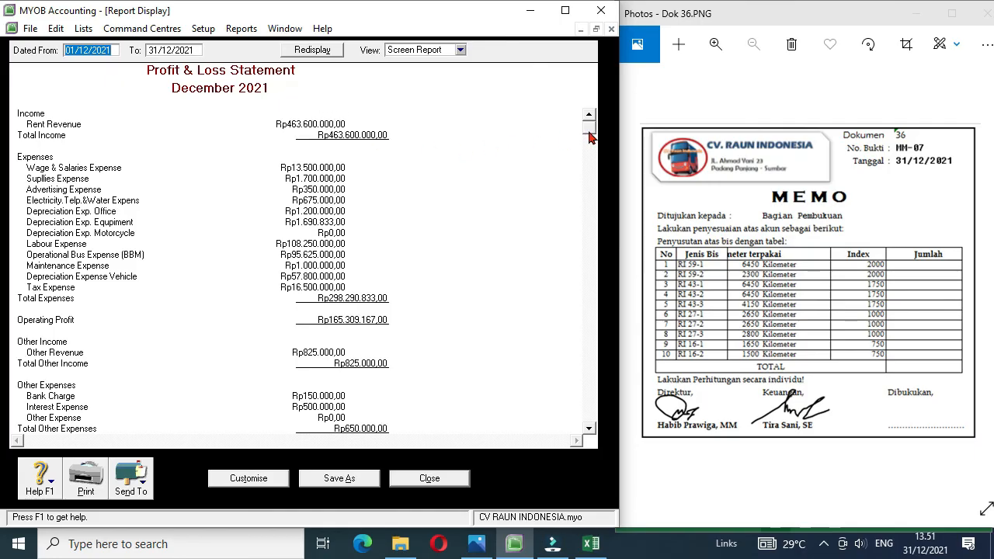
drag(590, 130, 596, 435)
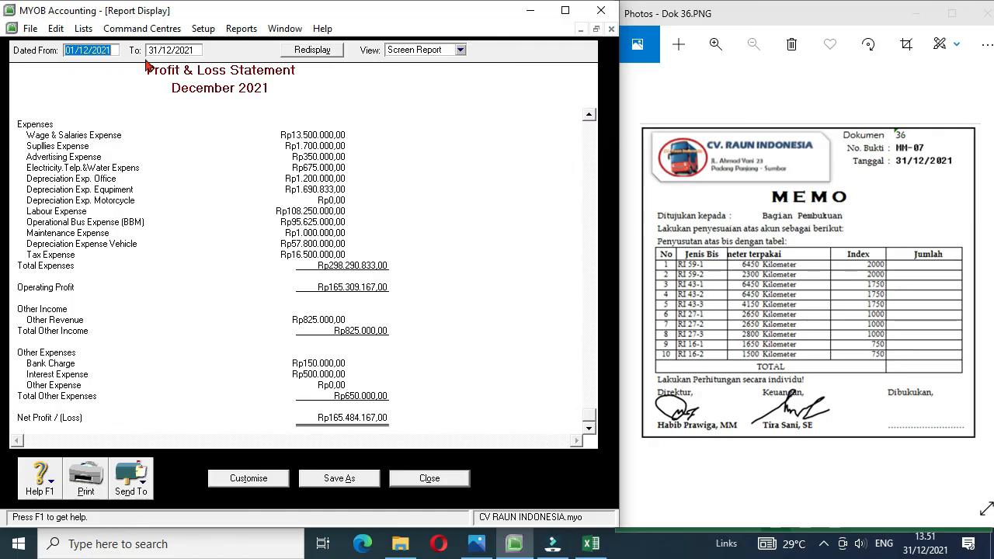
Step: Change the Profit & Loss report's start date to 01/11/2021 and review the two-month statement down to the net profit
click(87, 49)
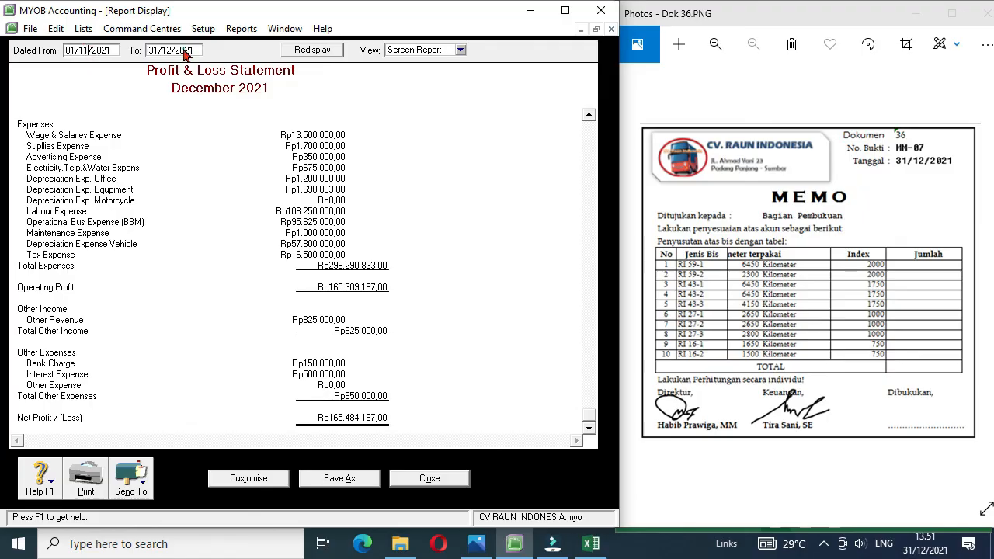
key(Tab)
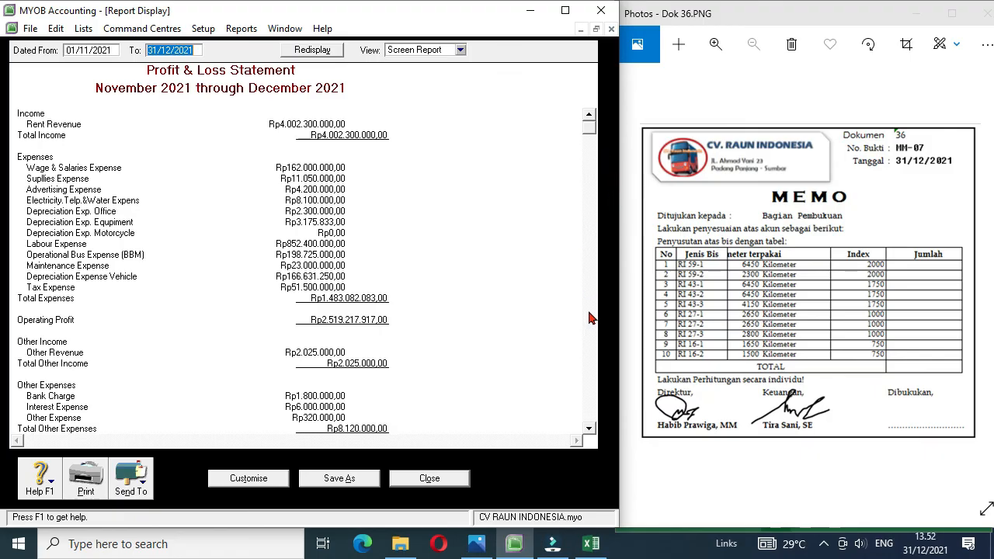
click(591, 347)
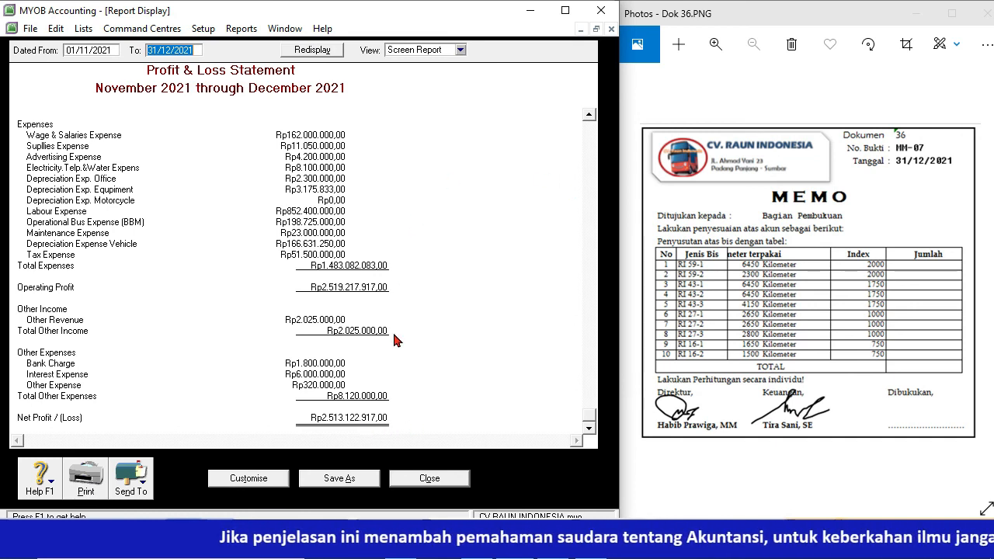
Step: Check the print options for the Profit & Loss statement without printing, and close the report and the report index
click(94, 481)
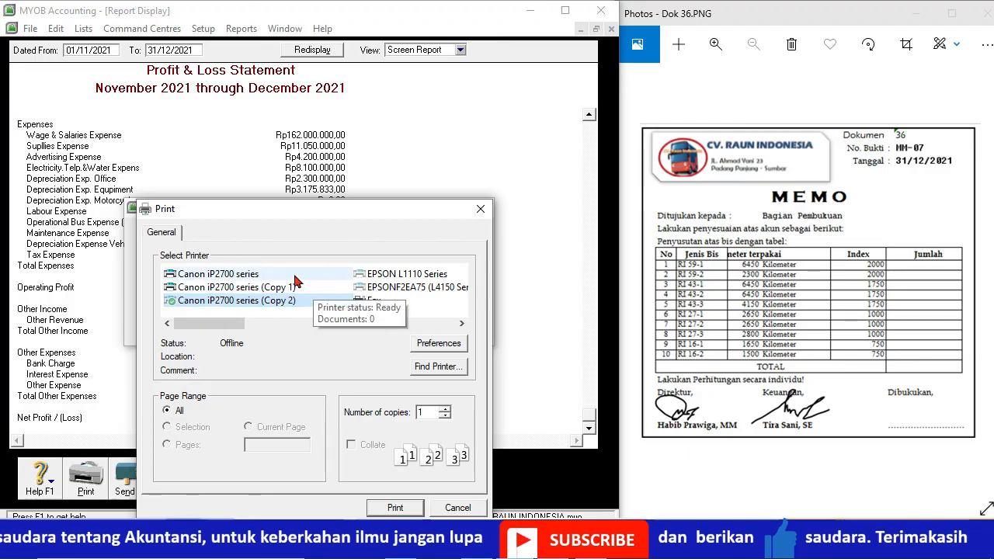
click(458, 508)
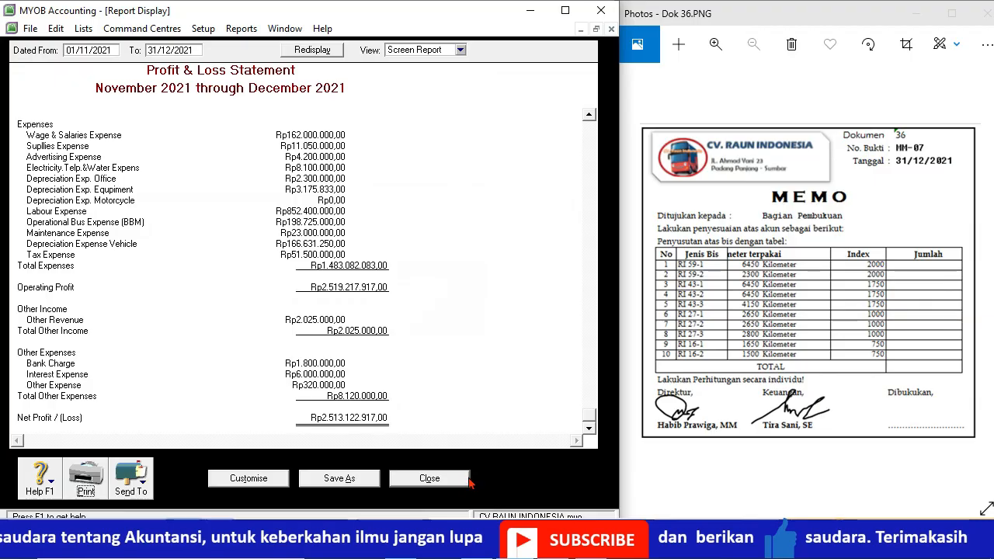
click(429, 478)
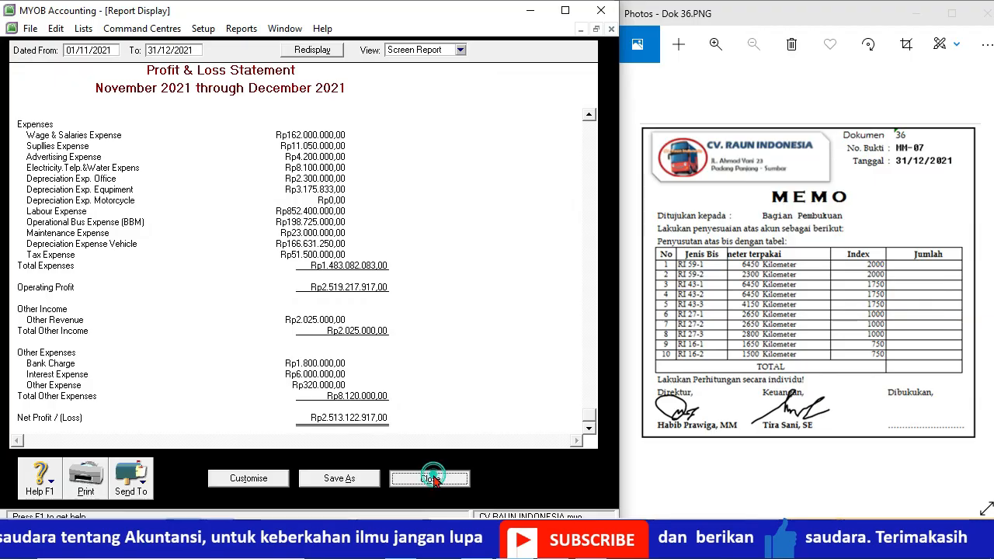
click(402, 486)
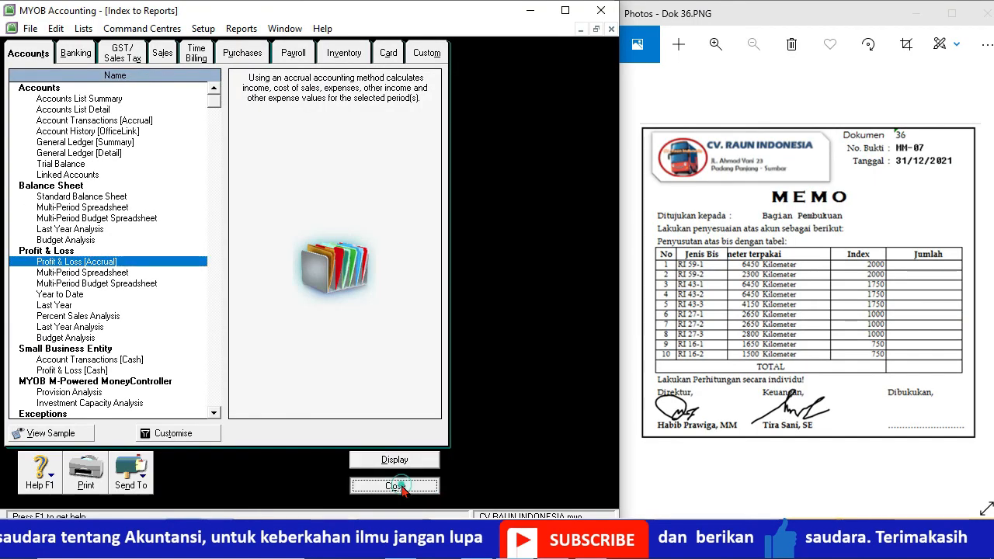